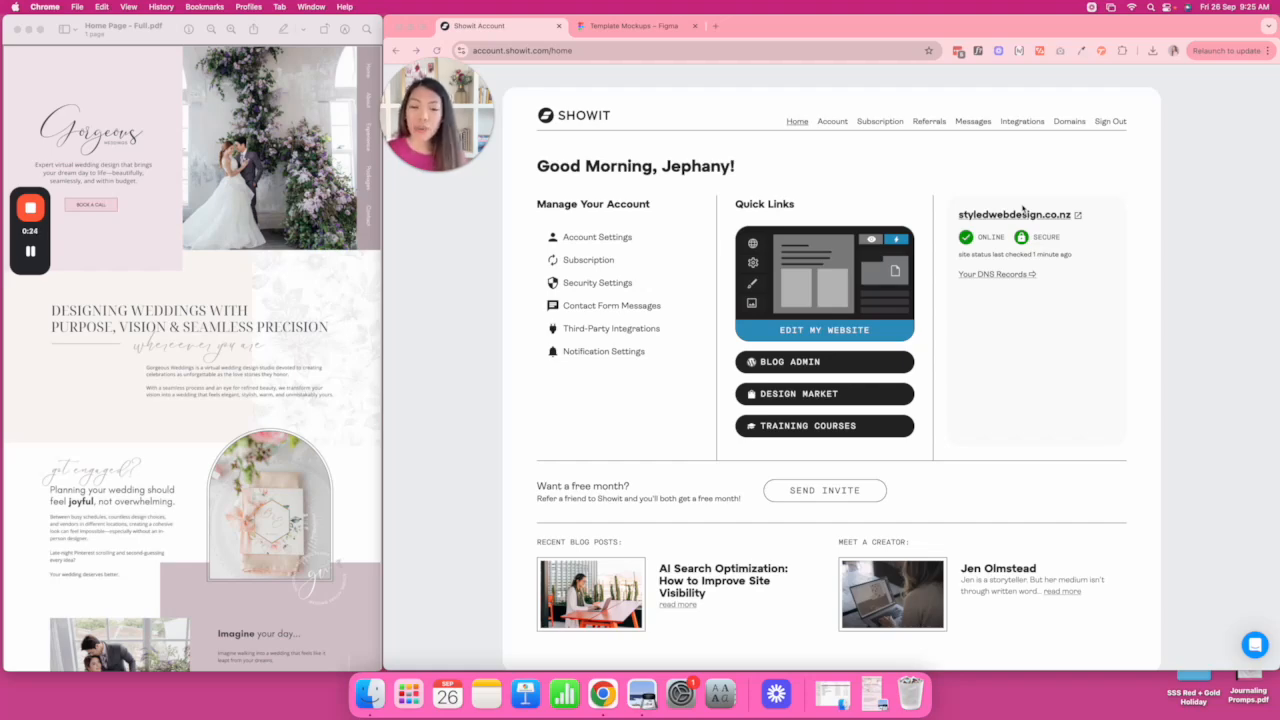
Open the Template Mockups file in Figma and pan across the About, Experience, Packages and Contact mockups.
scroll(316, 250, "down", 10)
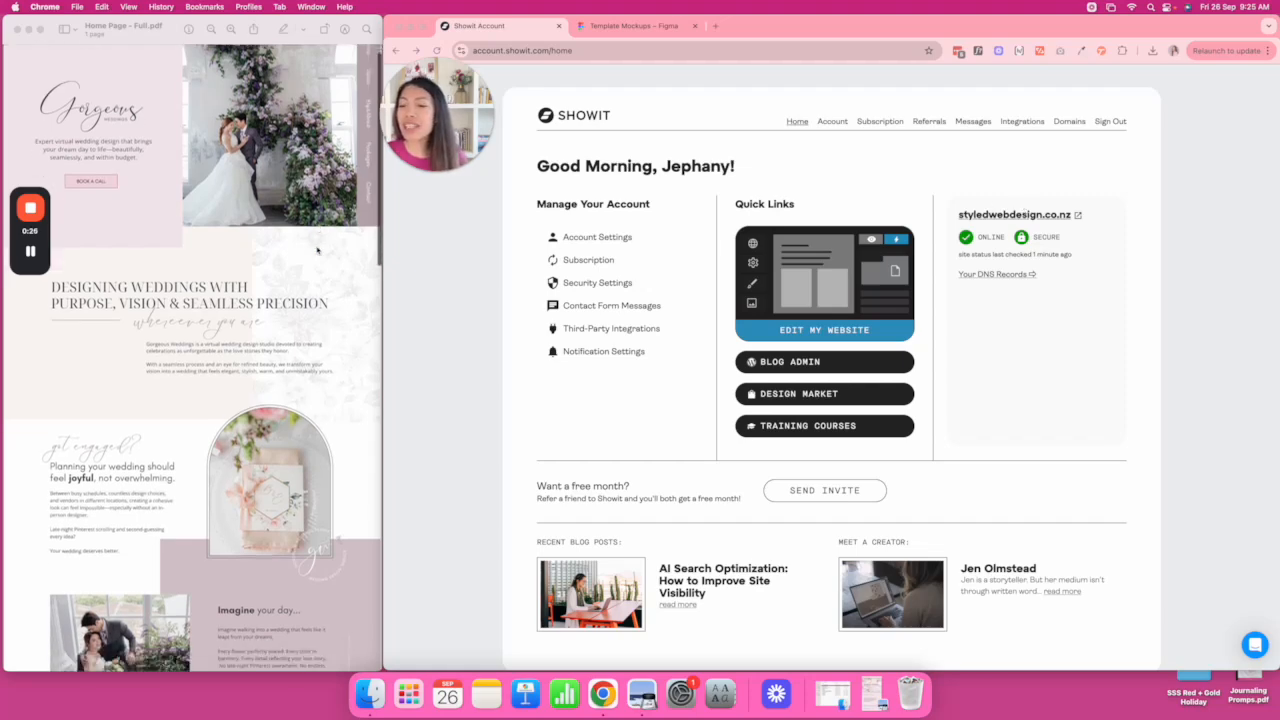
scroll(317, 250, "down", 15)
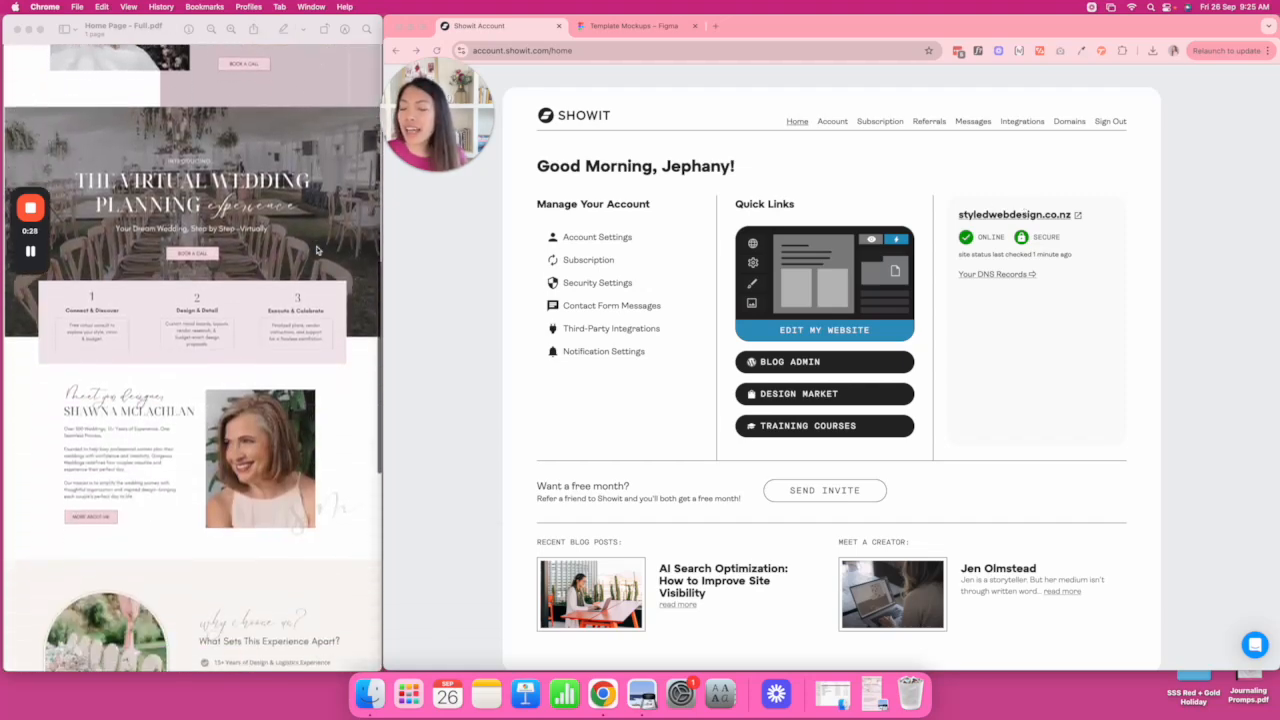
scroll(317, 250, "down", 4)
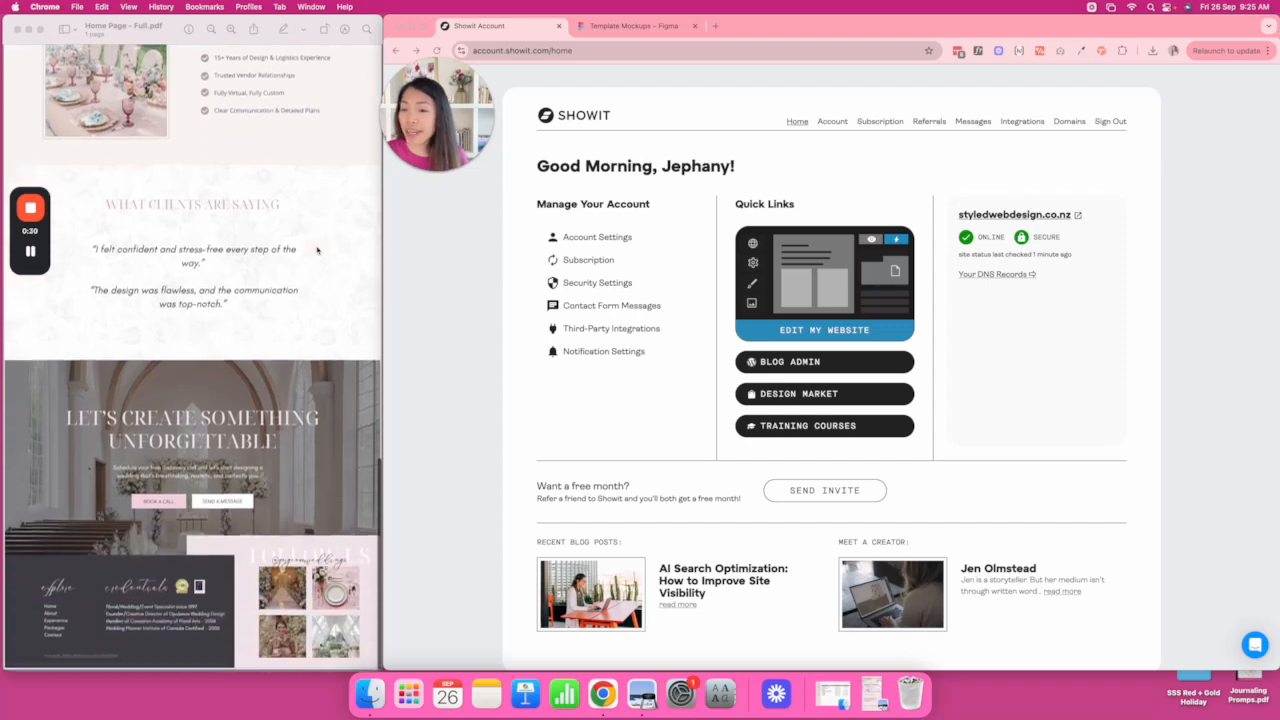
scroll(317, 250, "up", 12)
scroll(317, 250, "up", 15)
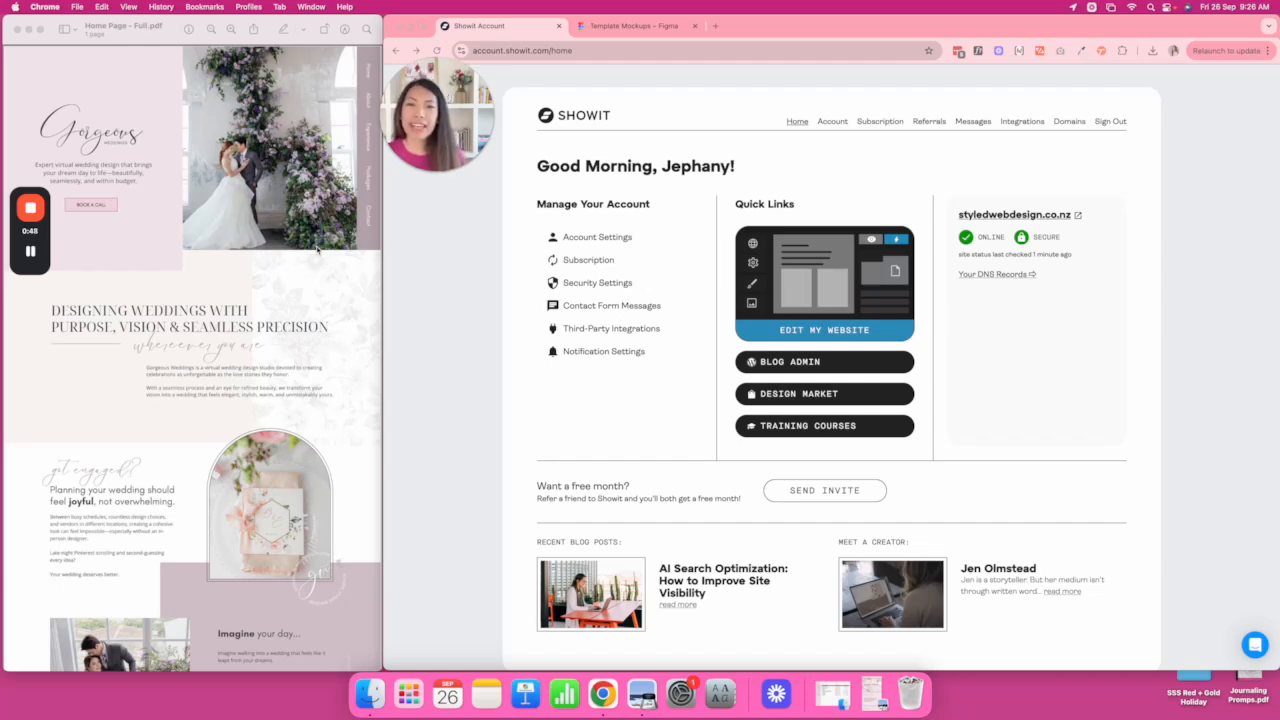
left_click(624, 33)
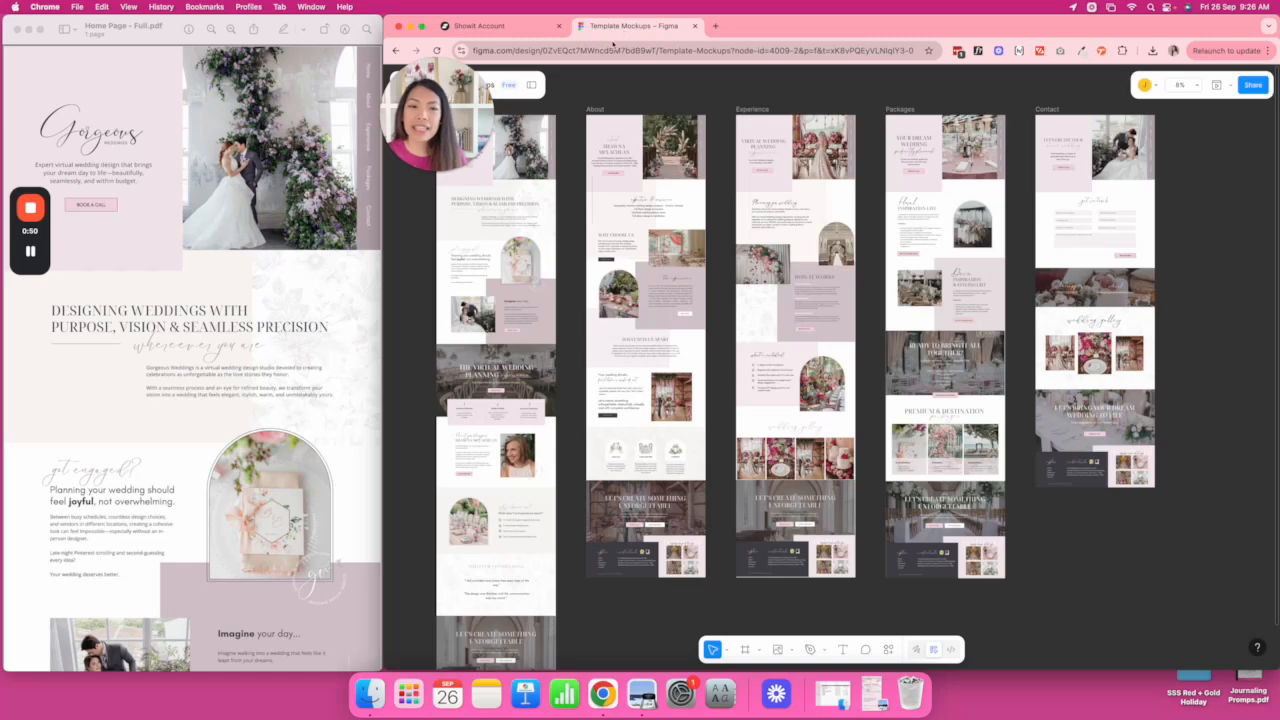
scroll(825, 175, "right", 3)
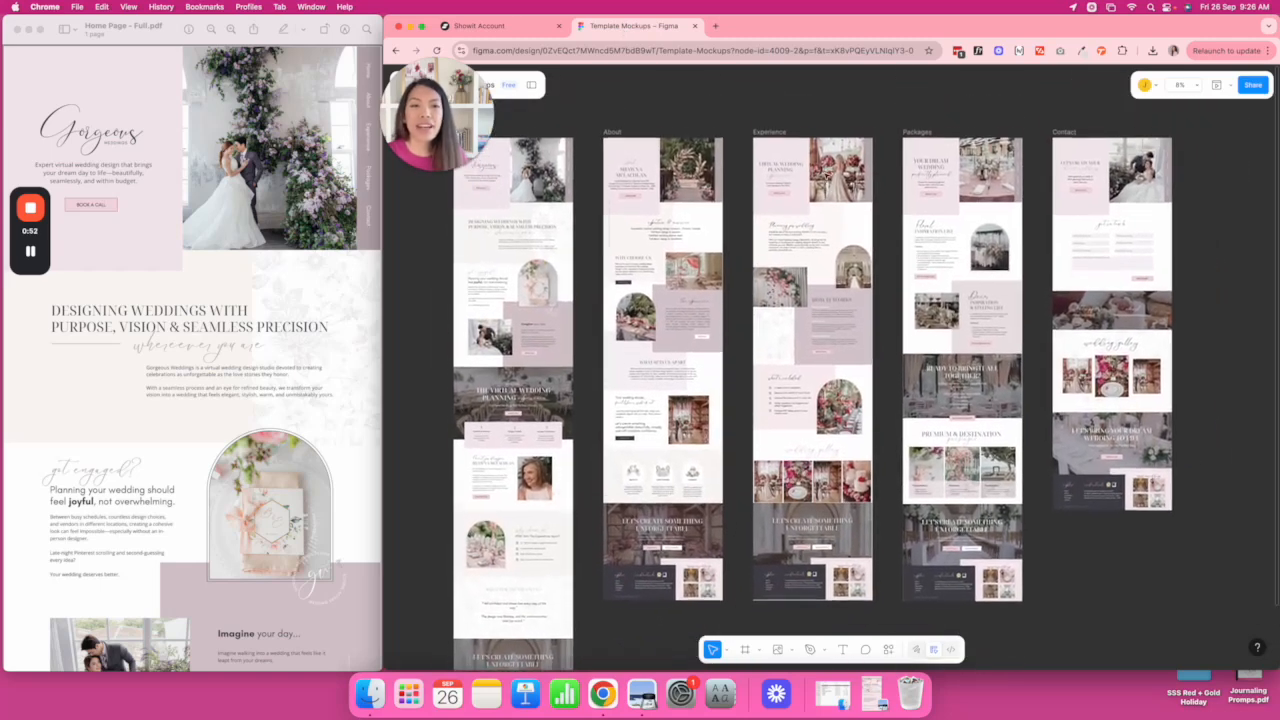
scroll(825, 175, "up", 1)
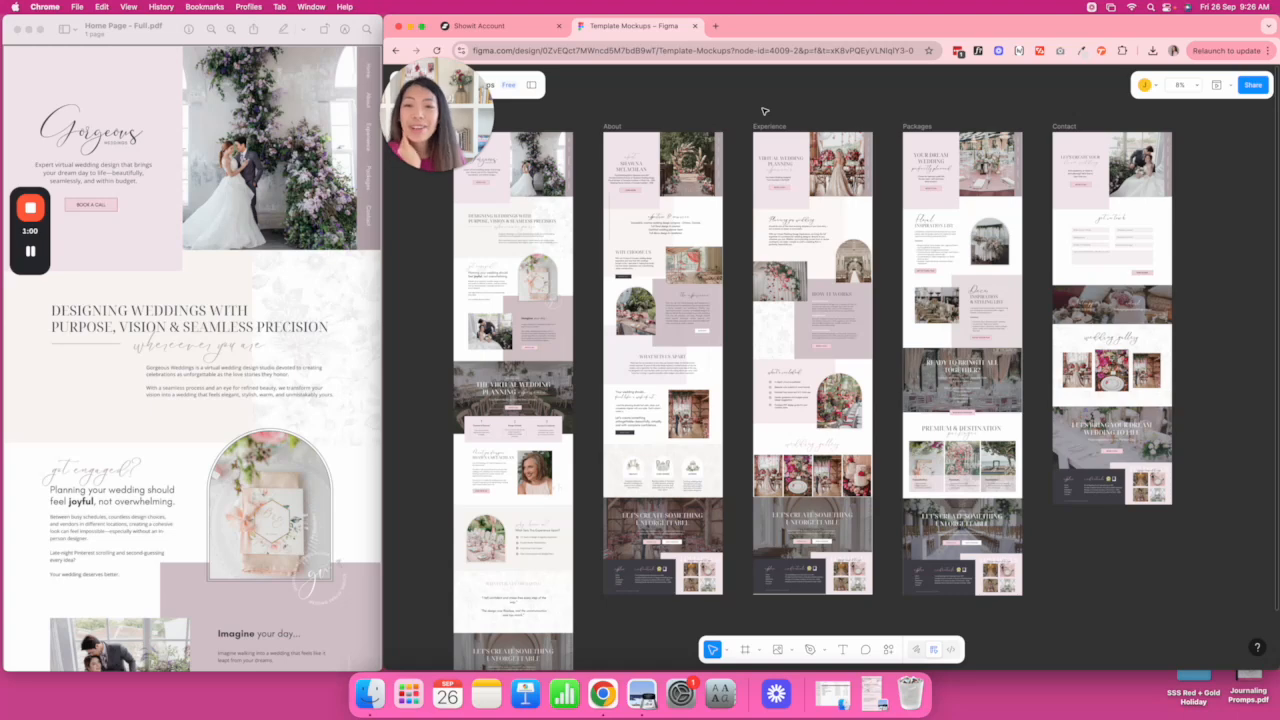
left_click(518, 27)
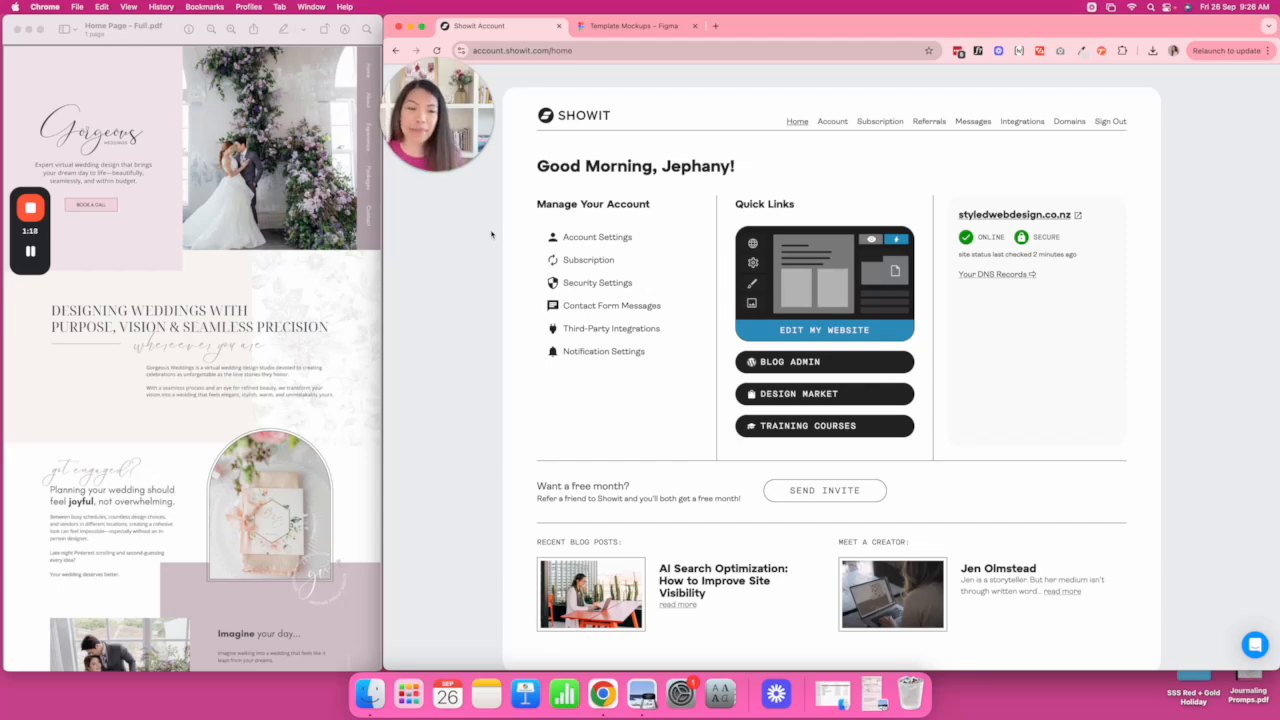
Open the SOPHIE by Styled Web design in the editor and list all 52 site designs.
left_click(881, 331)
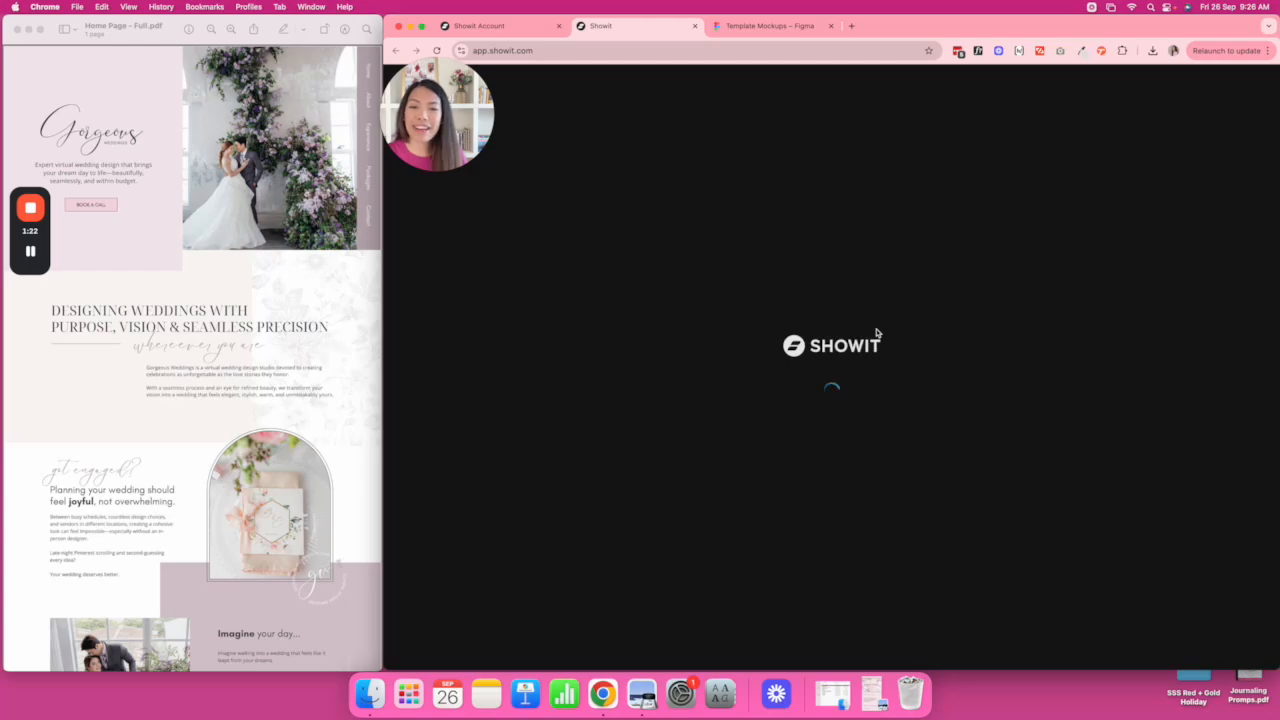
scroll(876, 332, "down", 10)
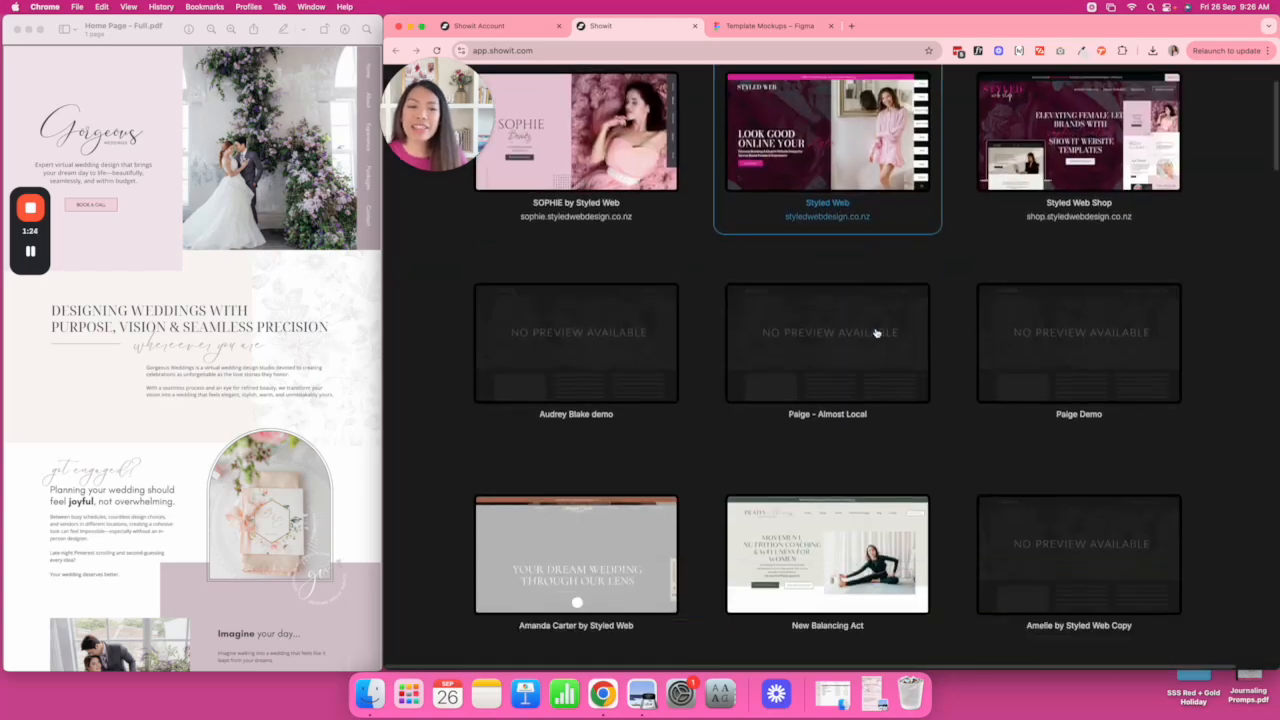
scroll(877, 333, "up", 5)
scroll(876, 332, "up", 6)
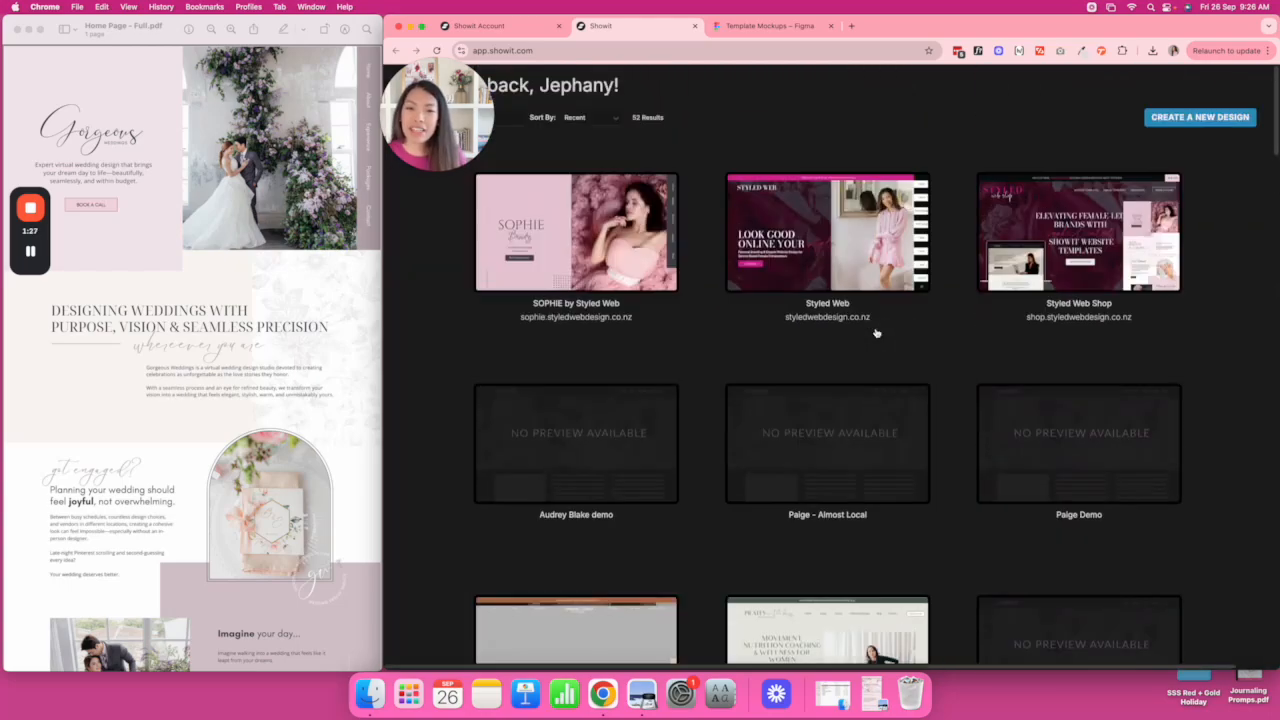
left_click(598, 221)
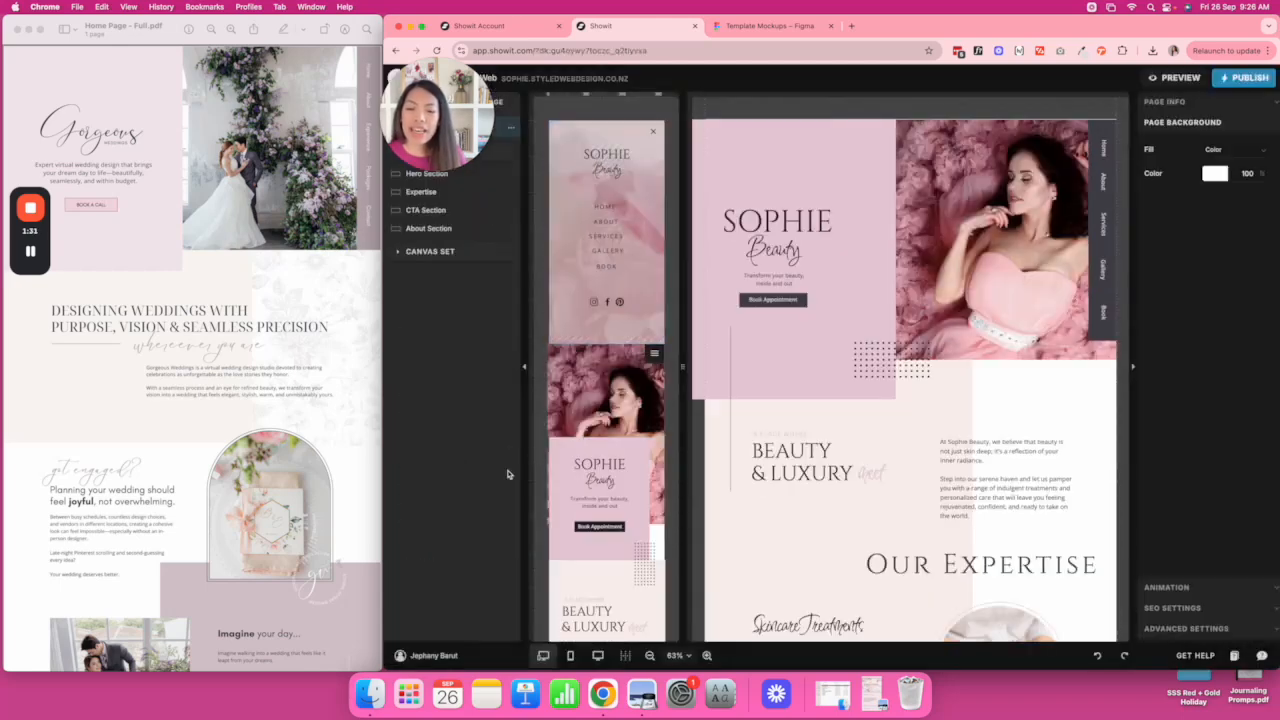
left_click(430, 656)
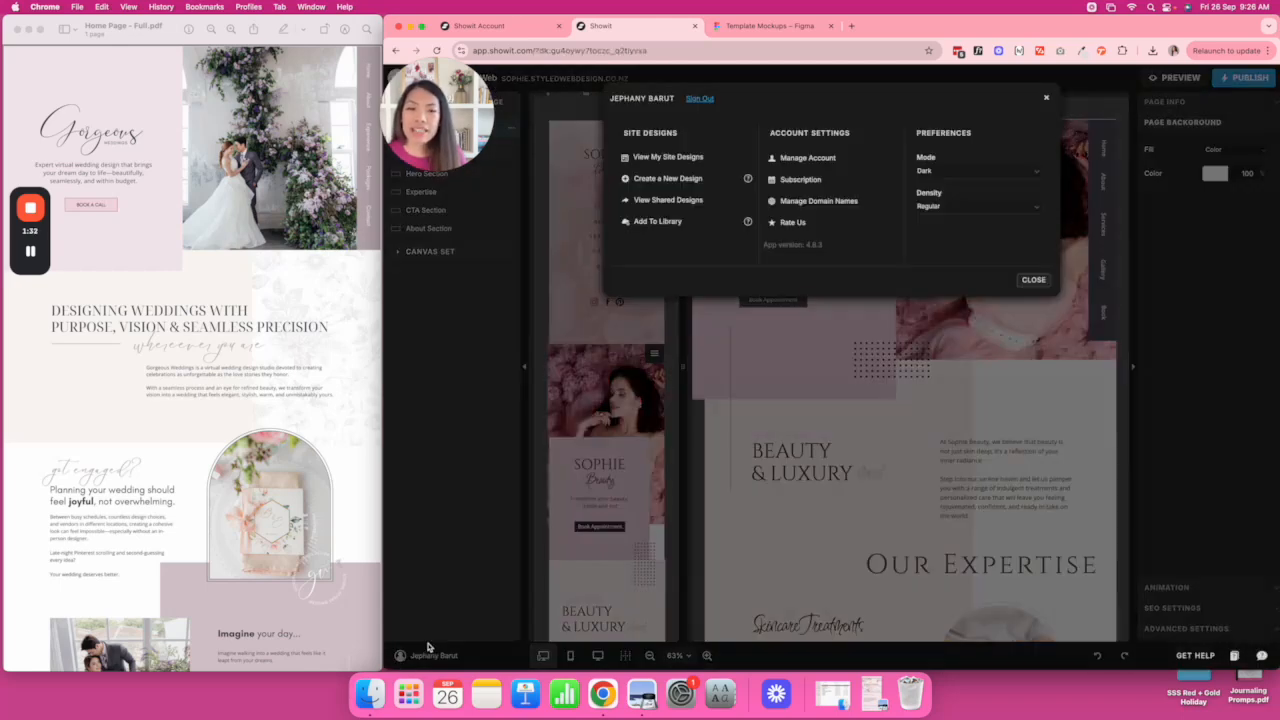
left_click(668, 157)
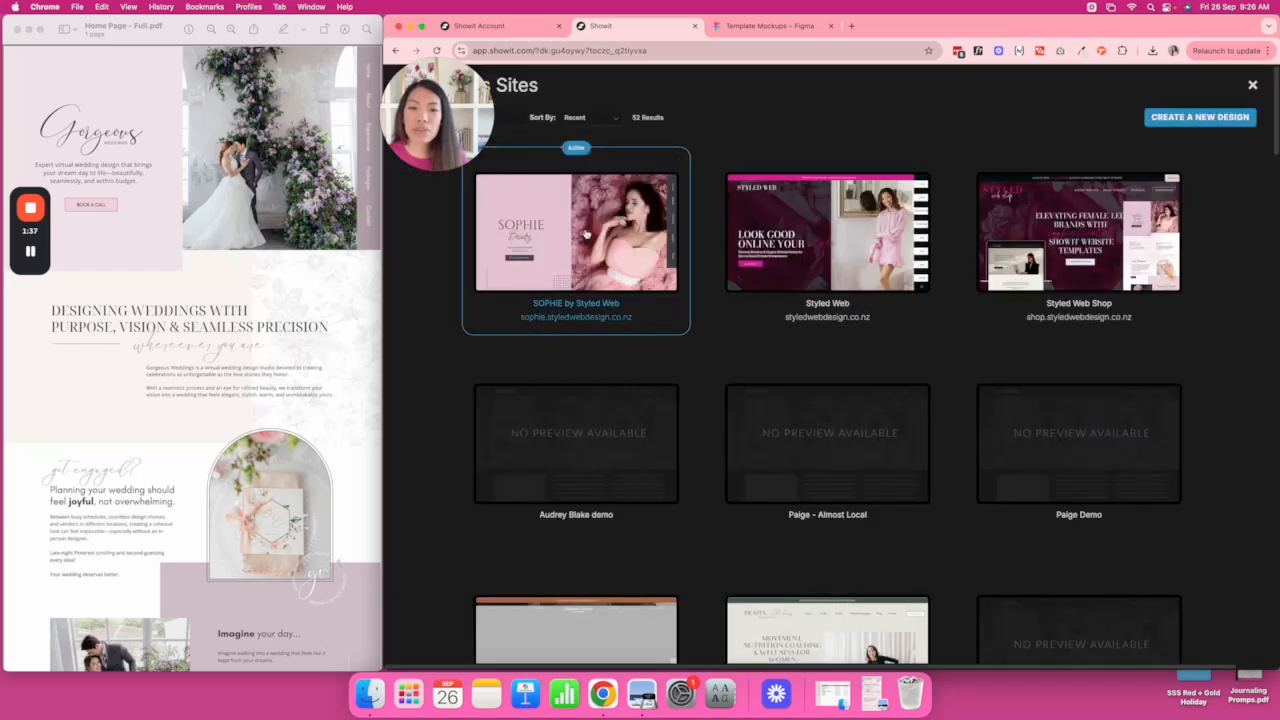
mouse_move(587, 233)
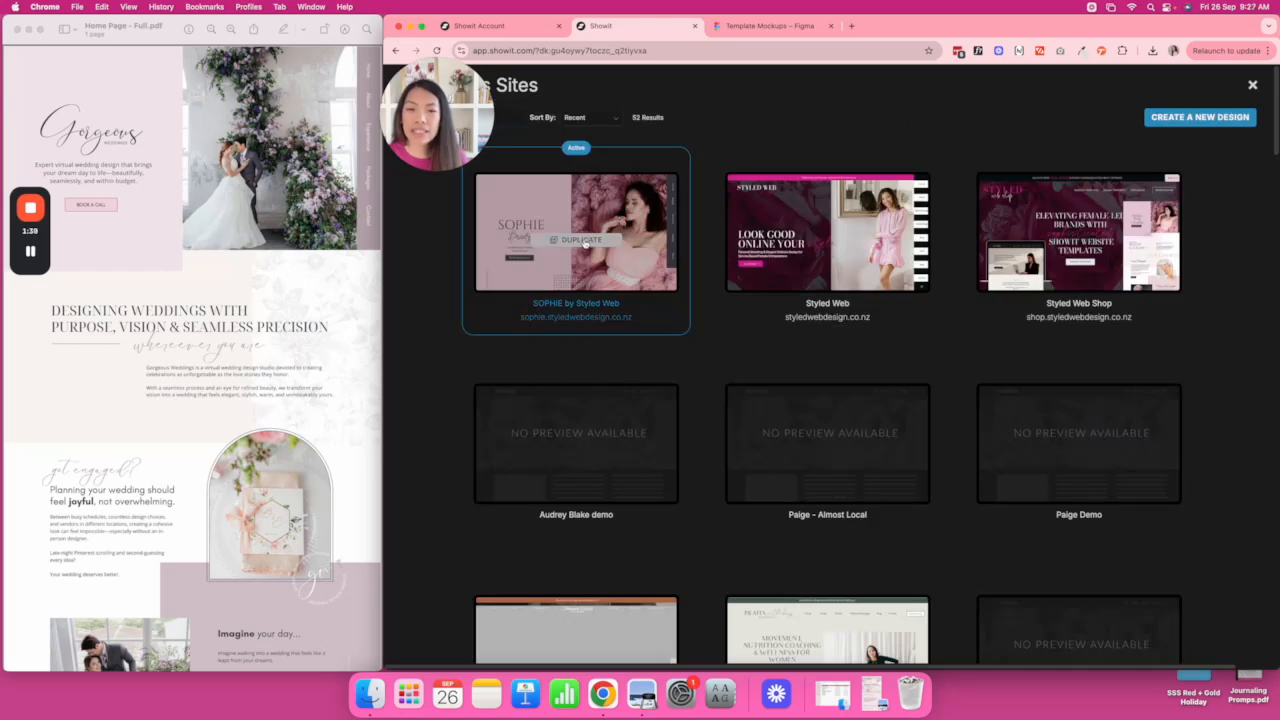
Duplicate the SOPHIE design and begin retyping its Site Name as Gorgeous Weddings in Site Settings.
left_click(590, 258)
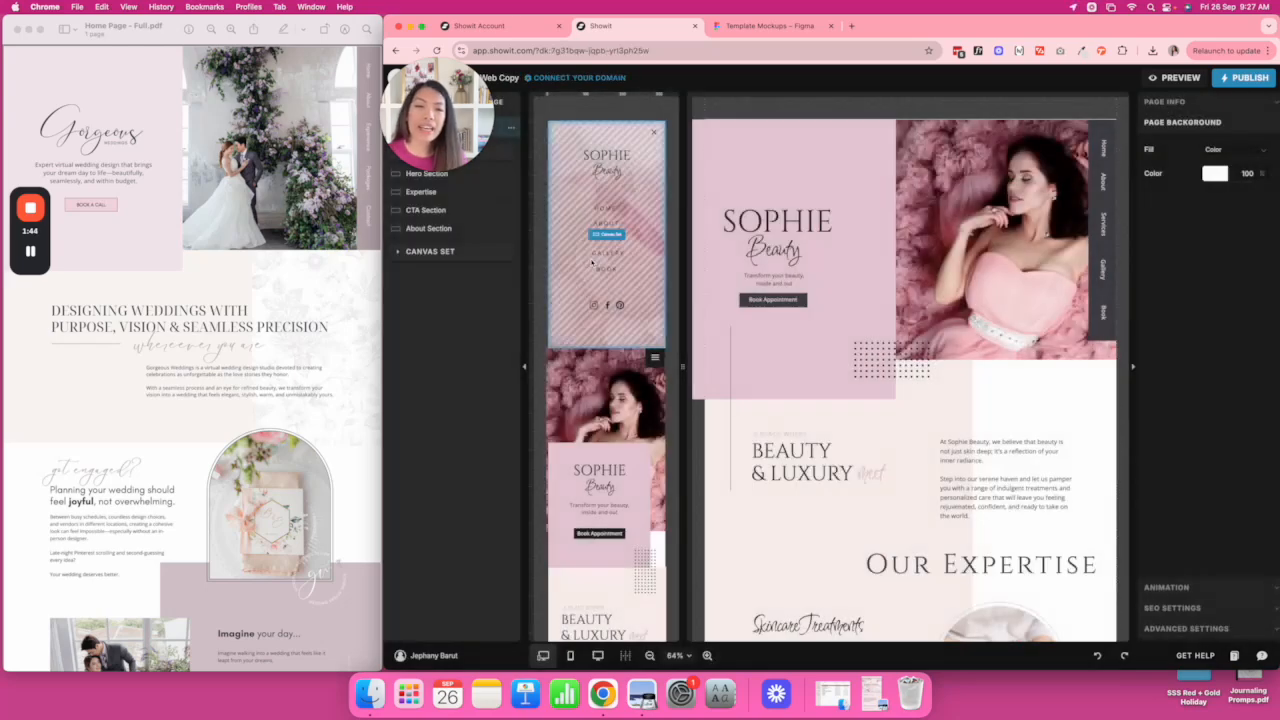
left_click(1036, 404)
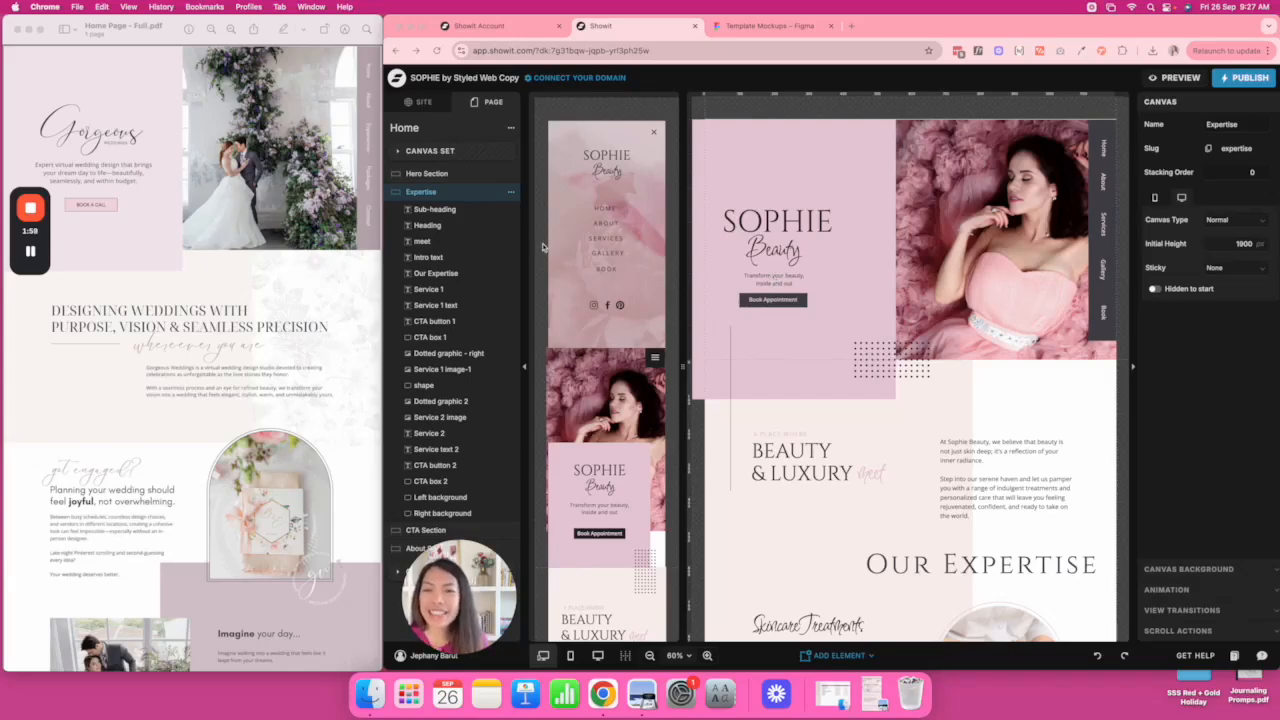
left_click(421, 107)
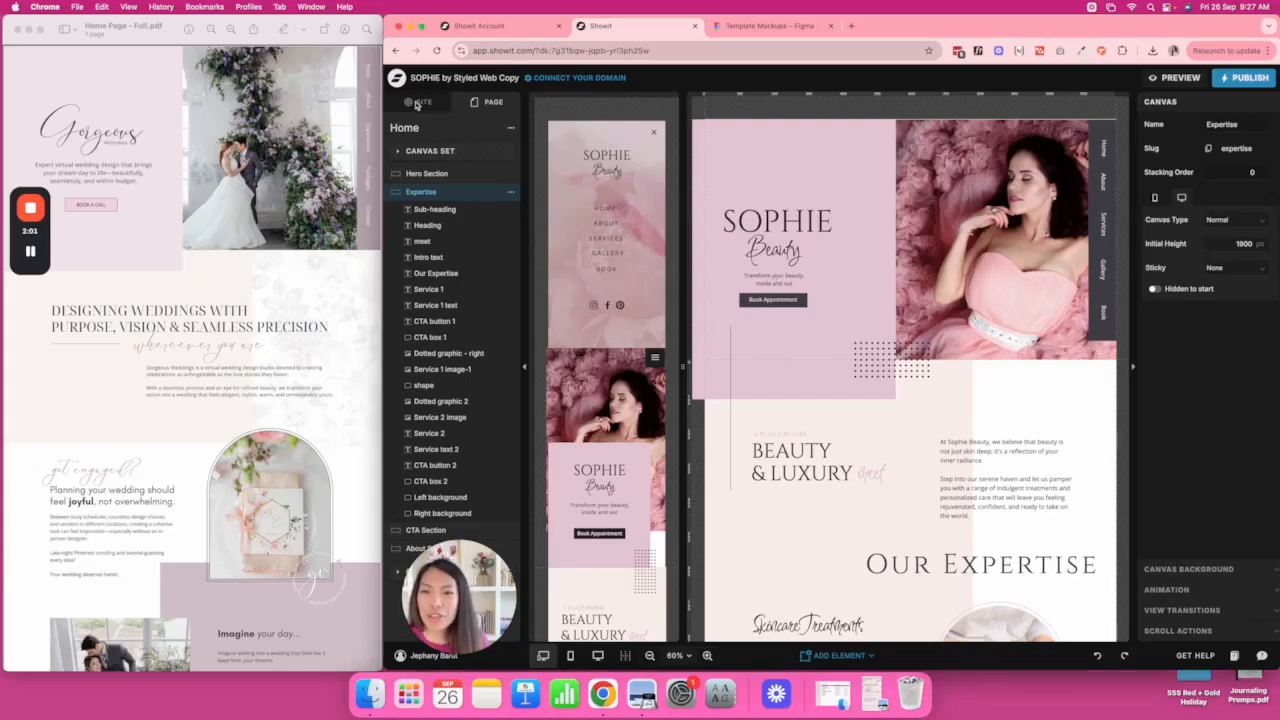
left_click(428, 127)
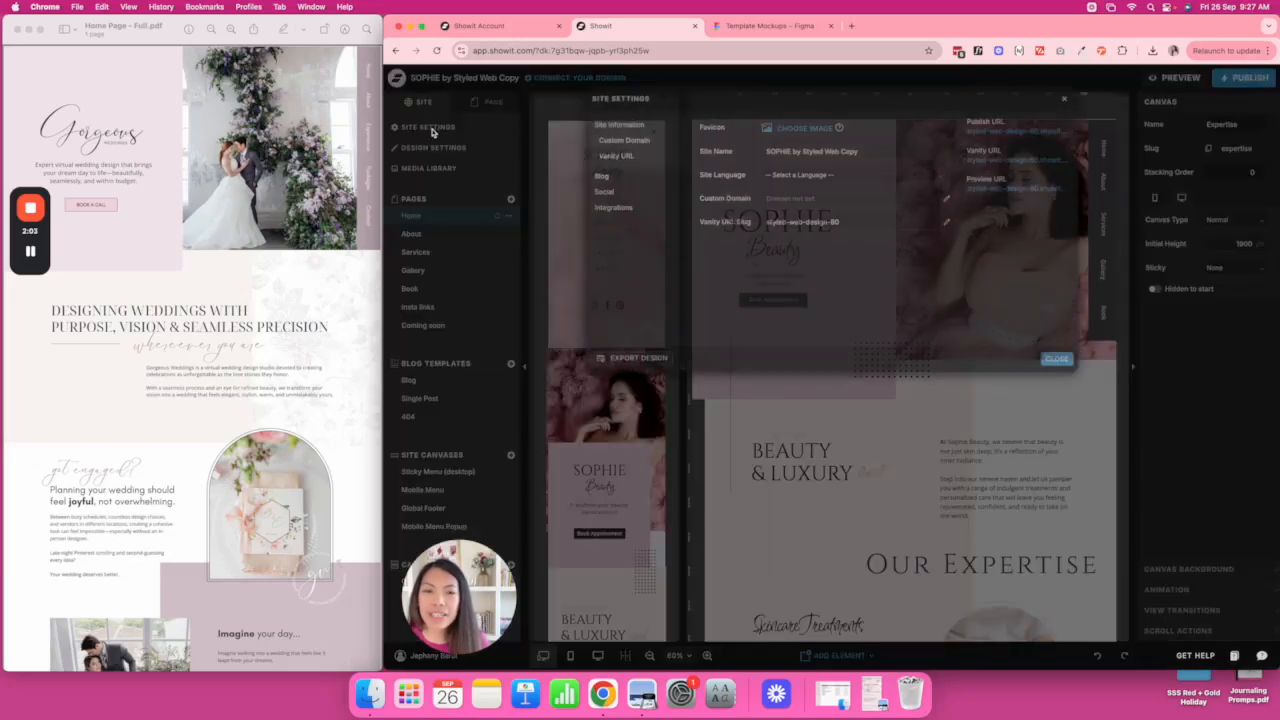
left_click_drag(885, 150, 751, 148)
type("Gorgeous Weddin")
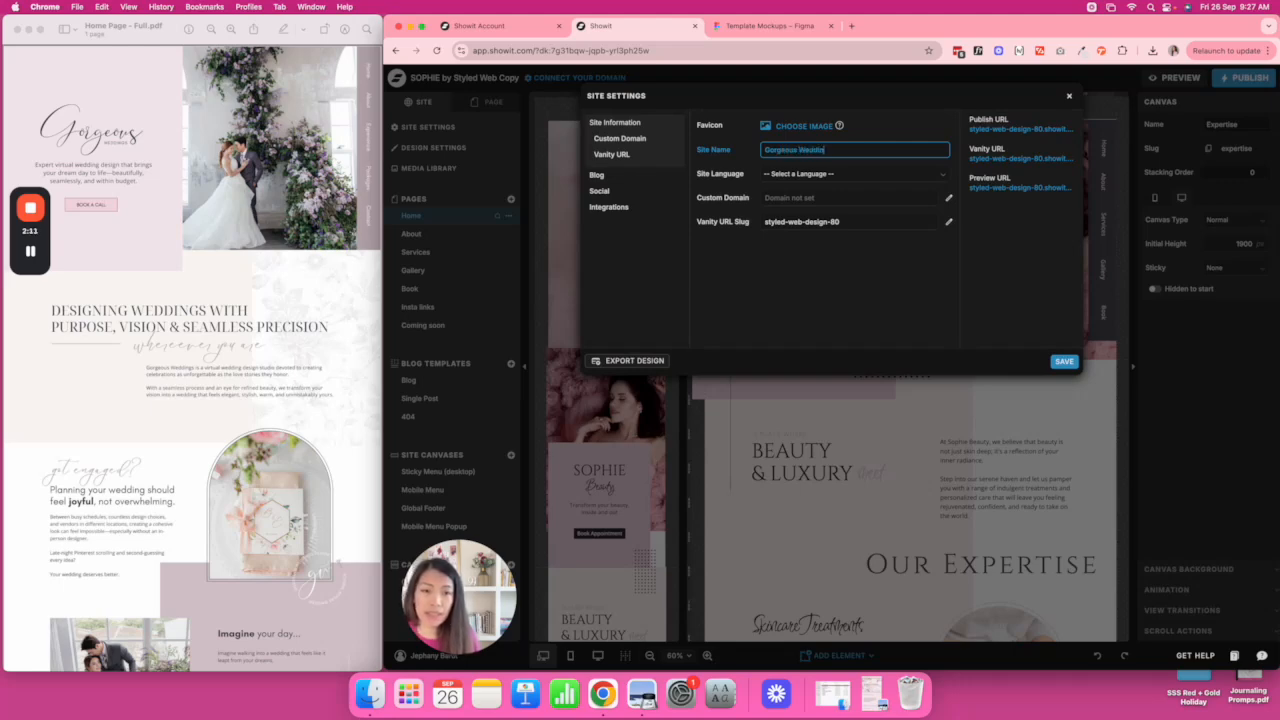
Save the new site name Gorgeous Weddings.
left_click(1064, 361)
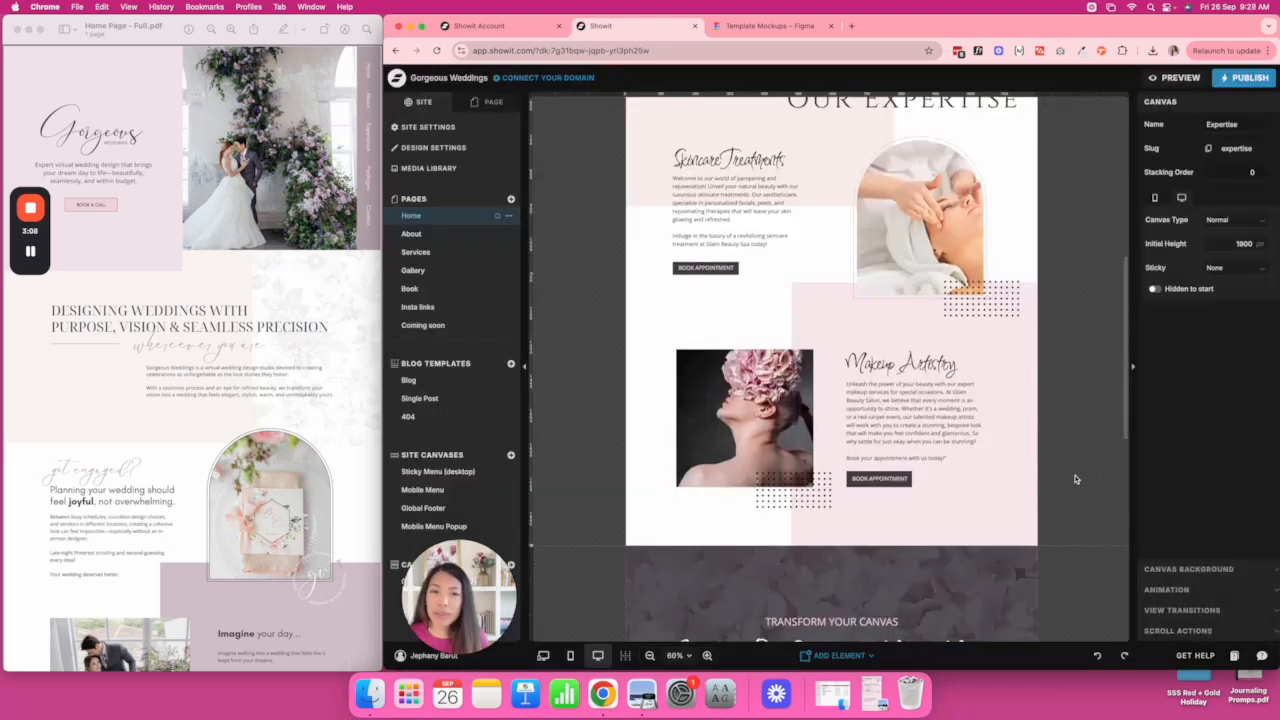
scroll(1075, 479, "down", 10)
scroll(1075, 479, "down", 5)
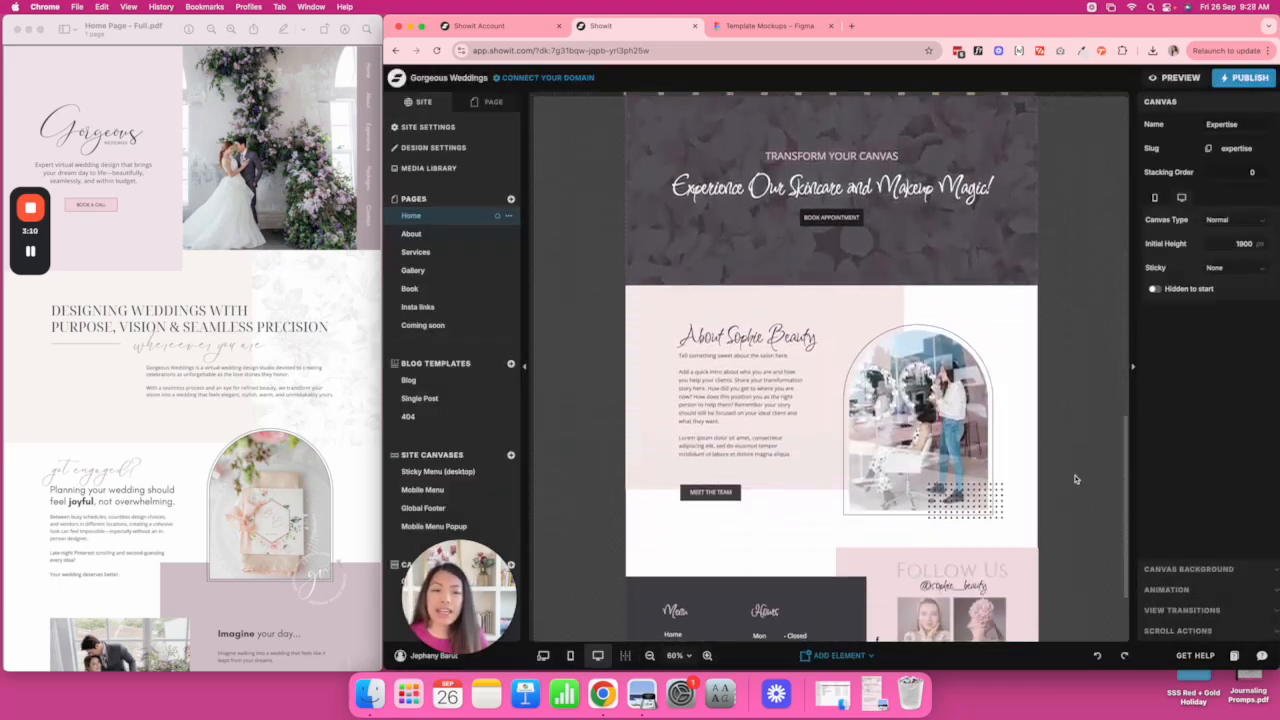
scroll(1075, 479, "up", 15)
scroll(1075, 479, "up", 2)
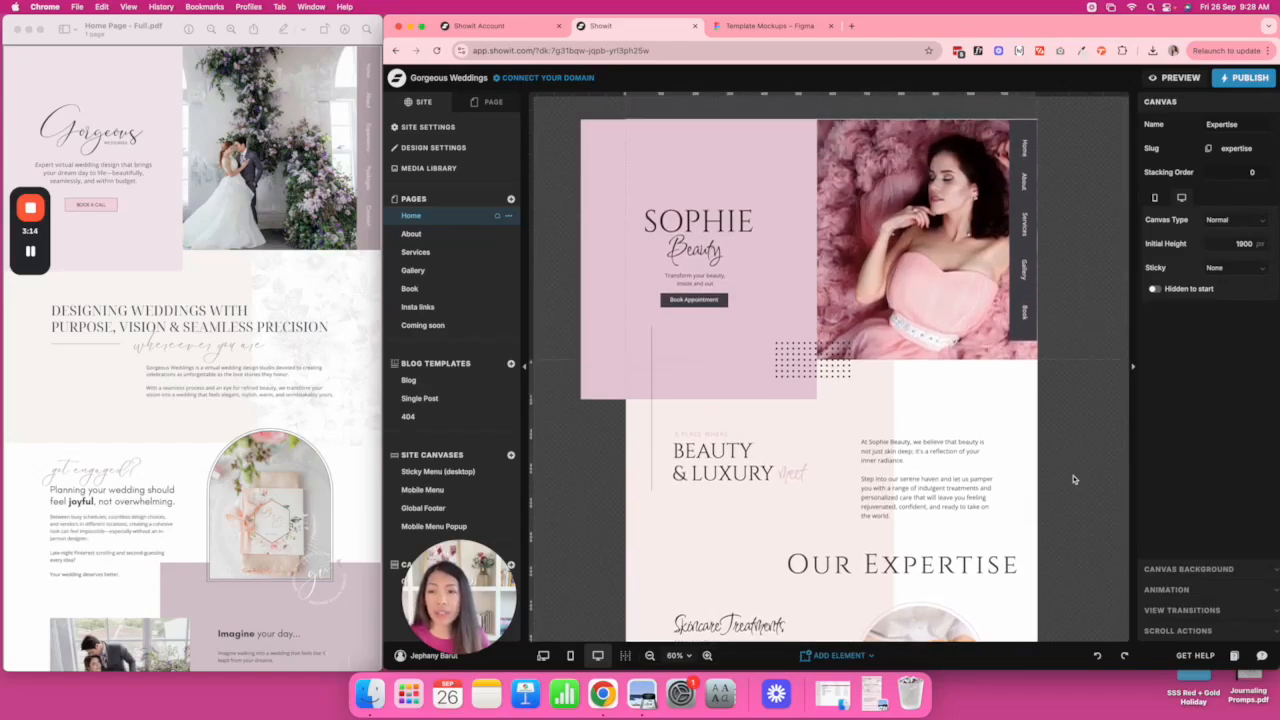
Restore the Brand Guide PDF beside the editor and scroll to its Brand Colors page.
left_click(839, 655)
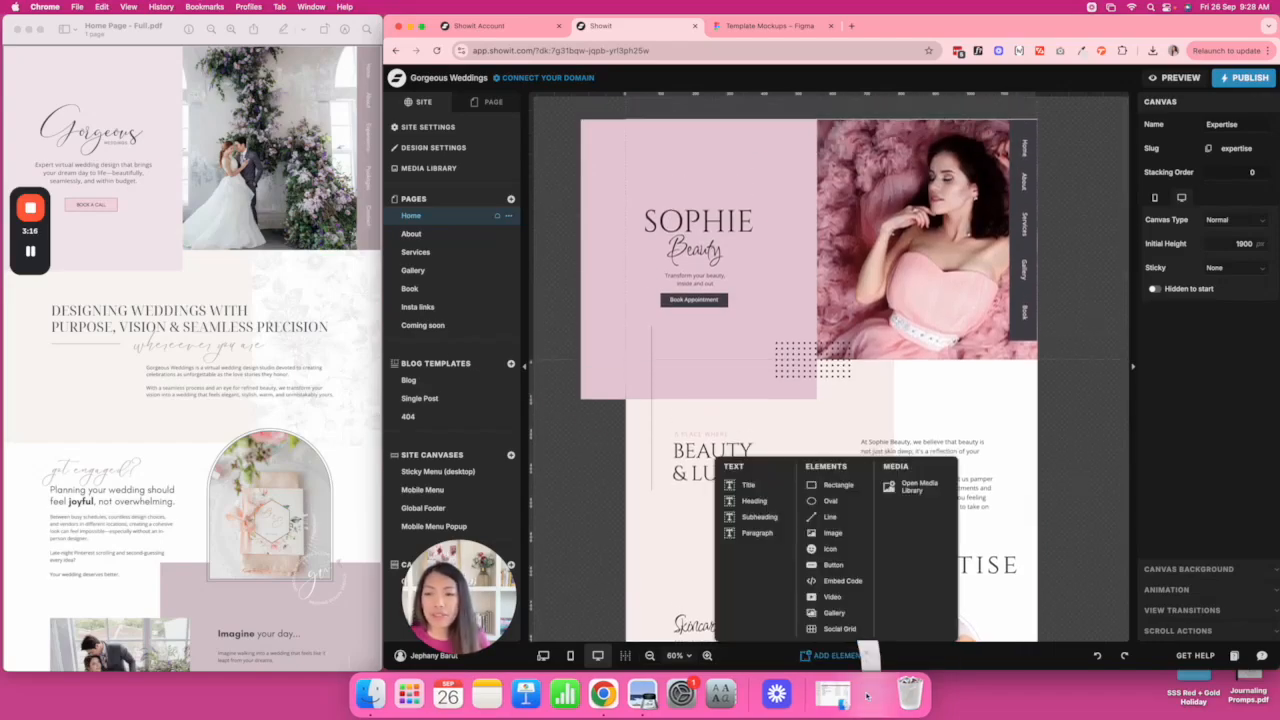
left_click(867, 694)
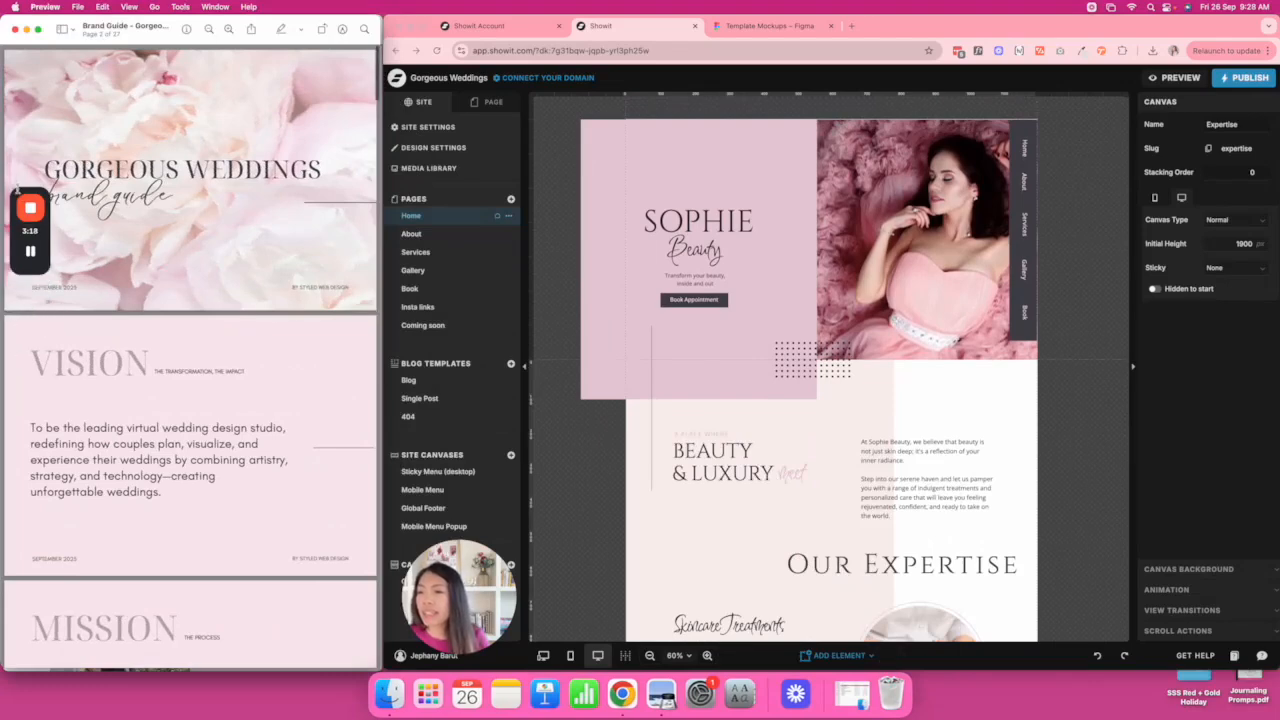
left_click_drag(18, 192, 6, 65)
scroll(201, 344, "down", 15)
scroll(201, 344, "down", 15)
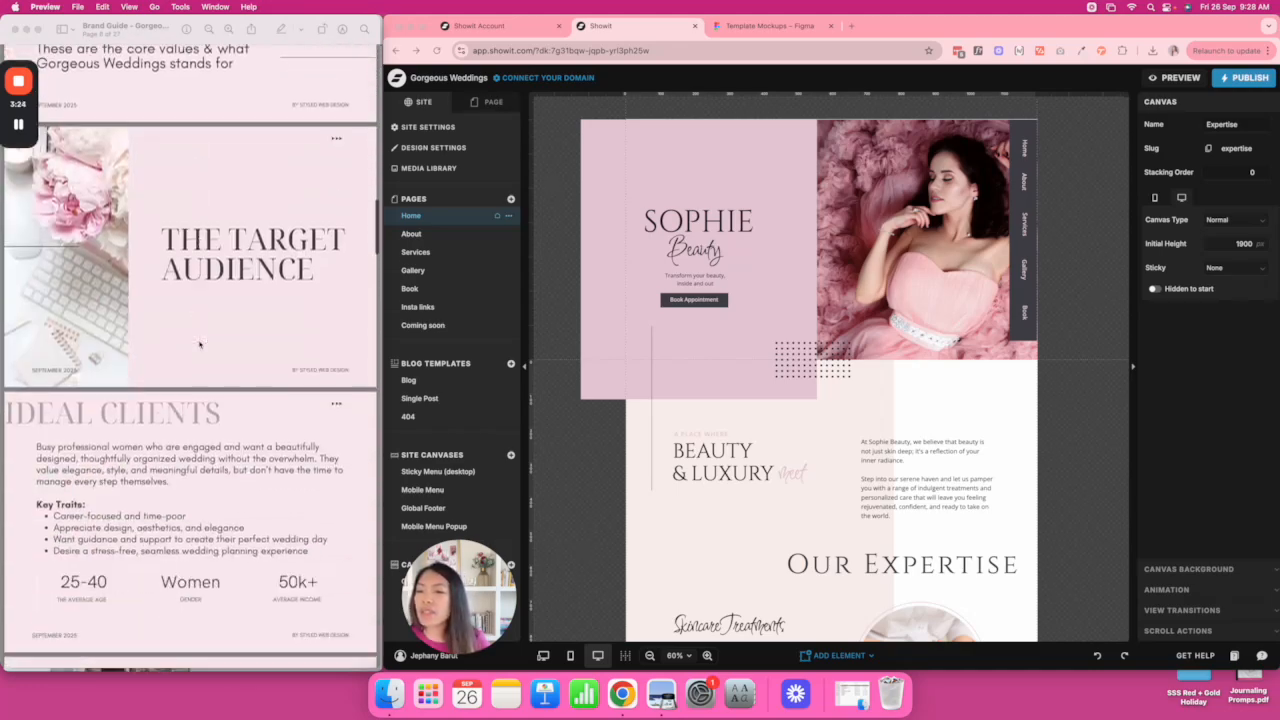
scroll(200, 345, "down", 15)
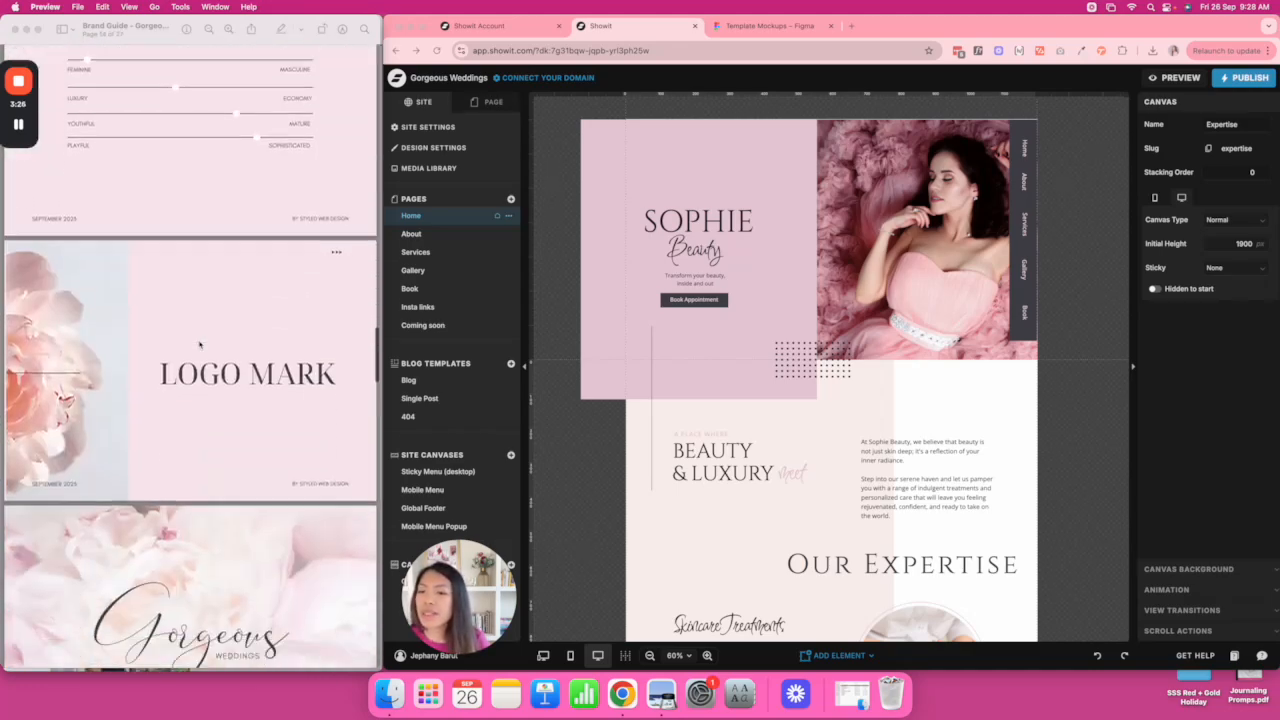
scroll(200, 345, "down", 15)
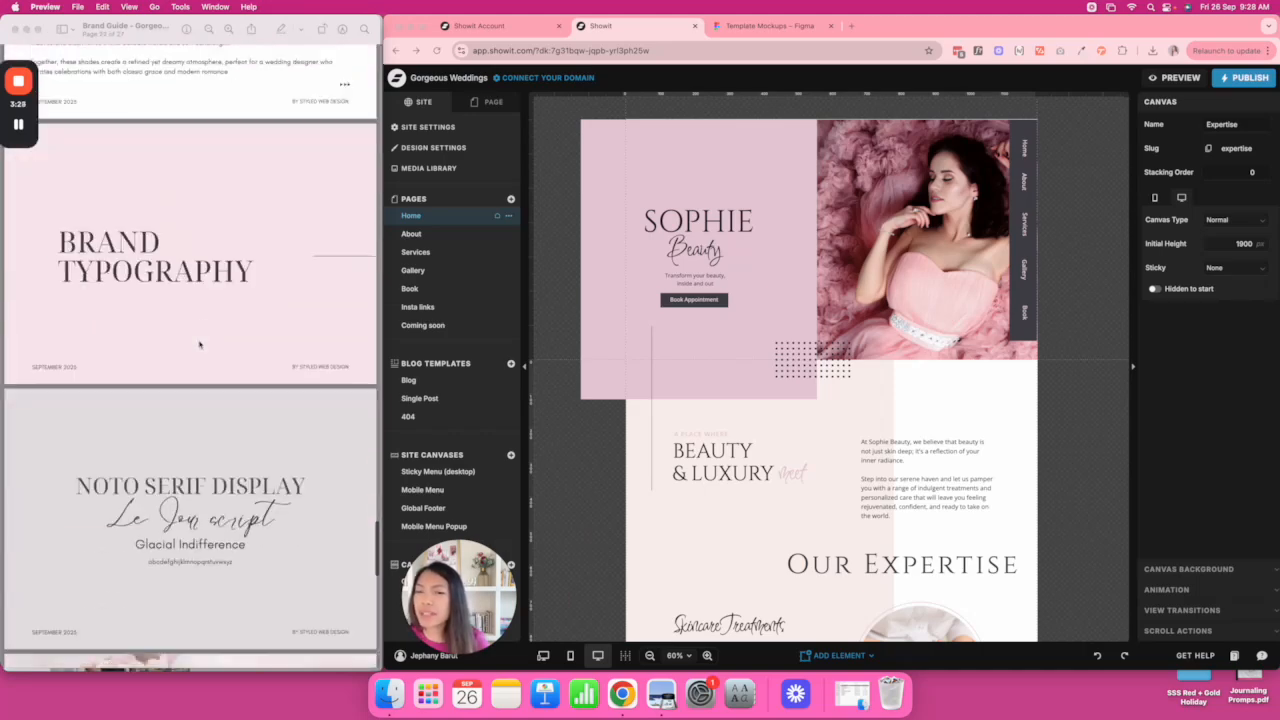
scroll(200, 345, "up", 15)
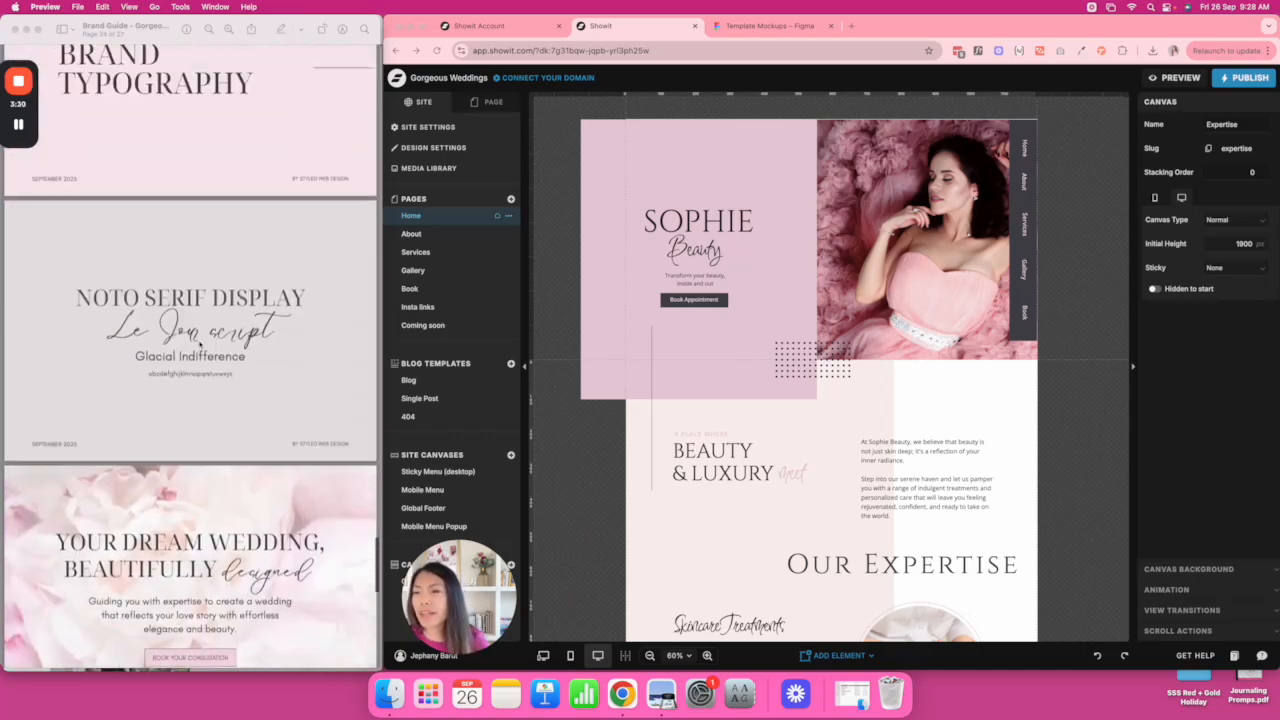
scroll(200, 345, "down", 1)
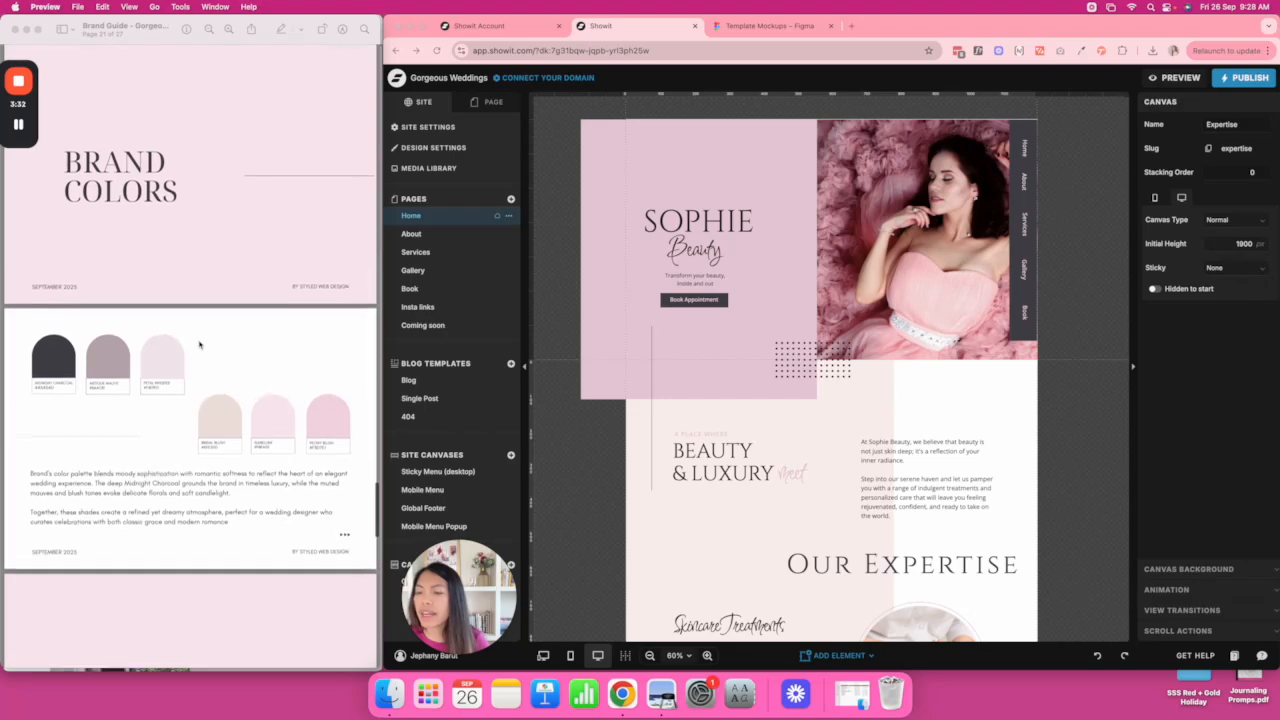
Open Design Settings and paste the Midnight Charcoal hex code into palette colour 1.
left_click(433, 129)
left_click(433, 129)
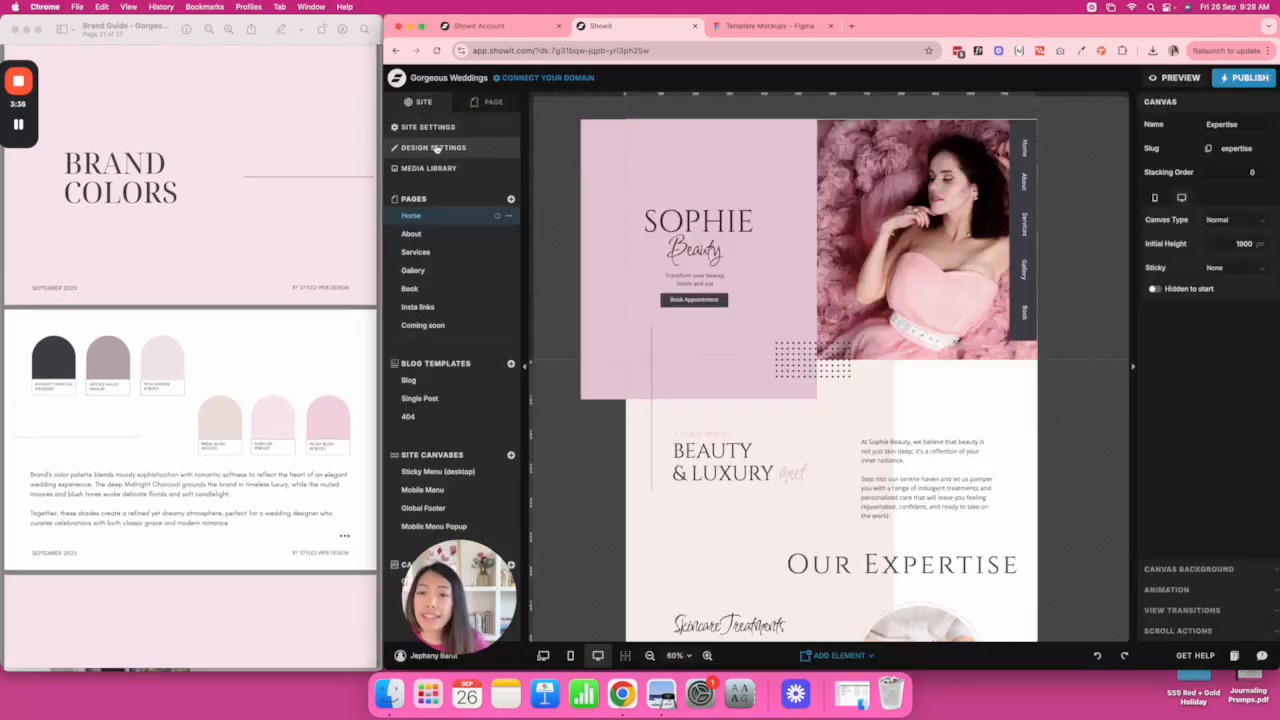
left_click(435, 148)
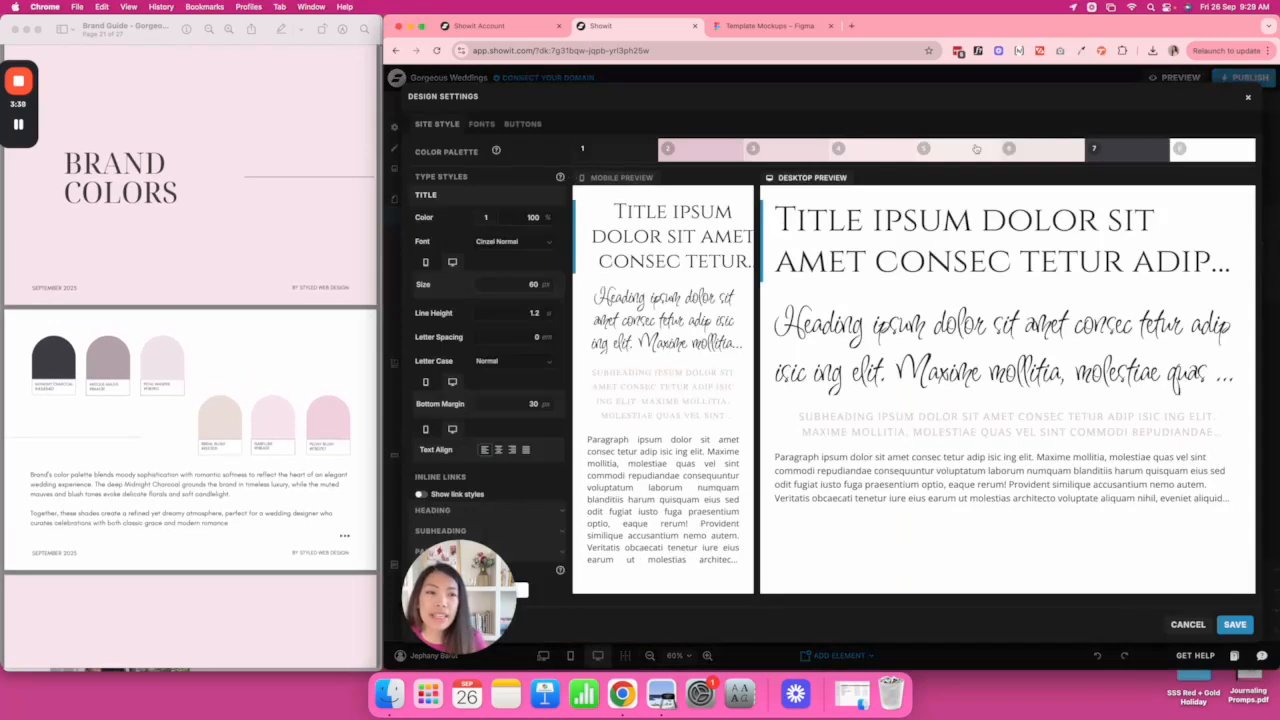
double_click(44, 389)
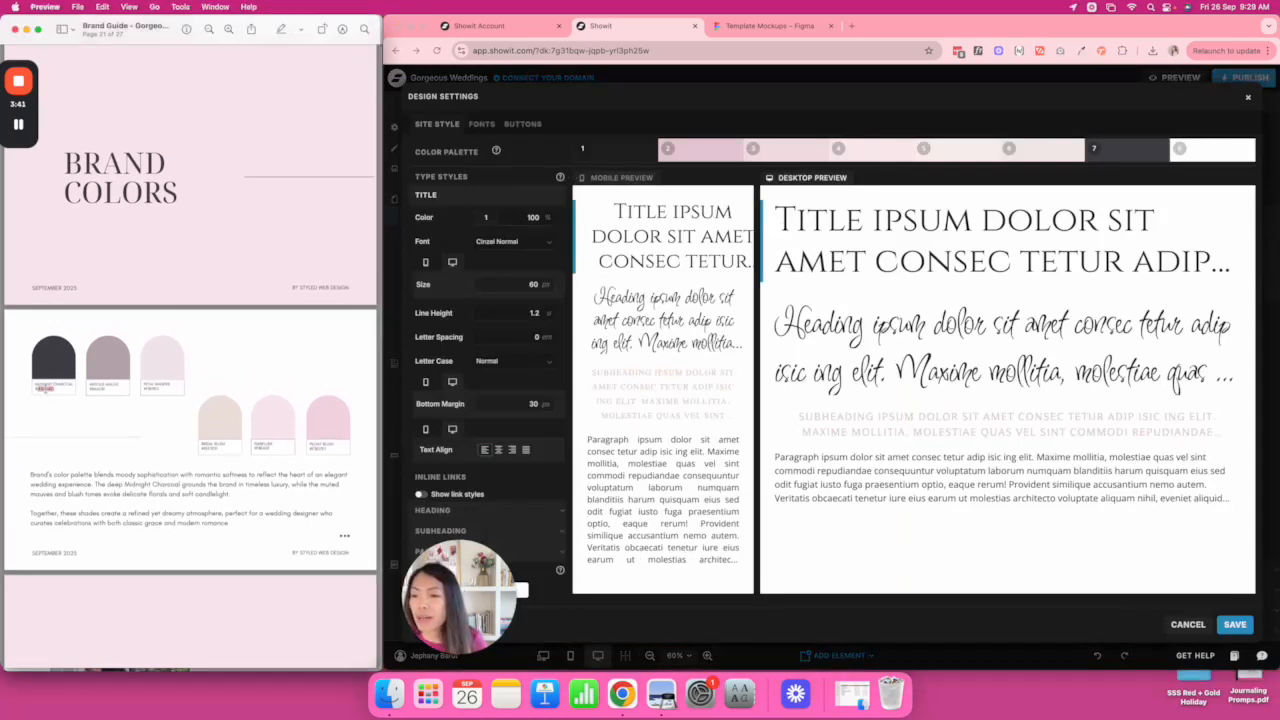
left_click(609, 152)
left_click(644, 153)
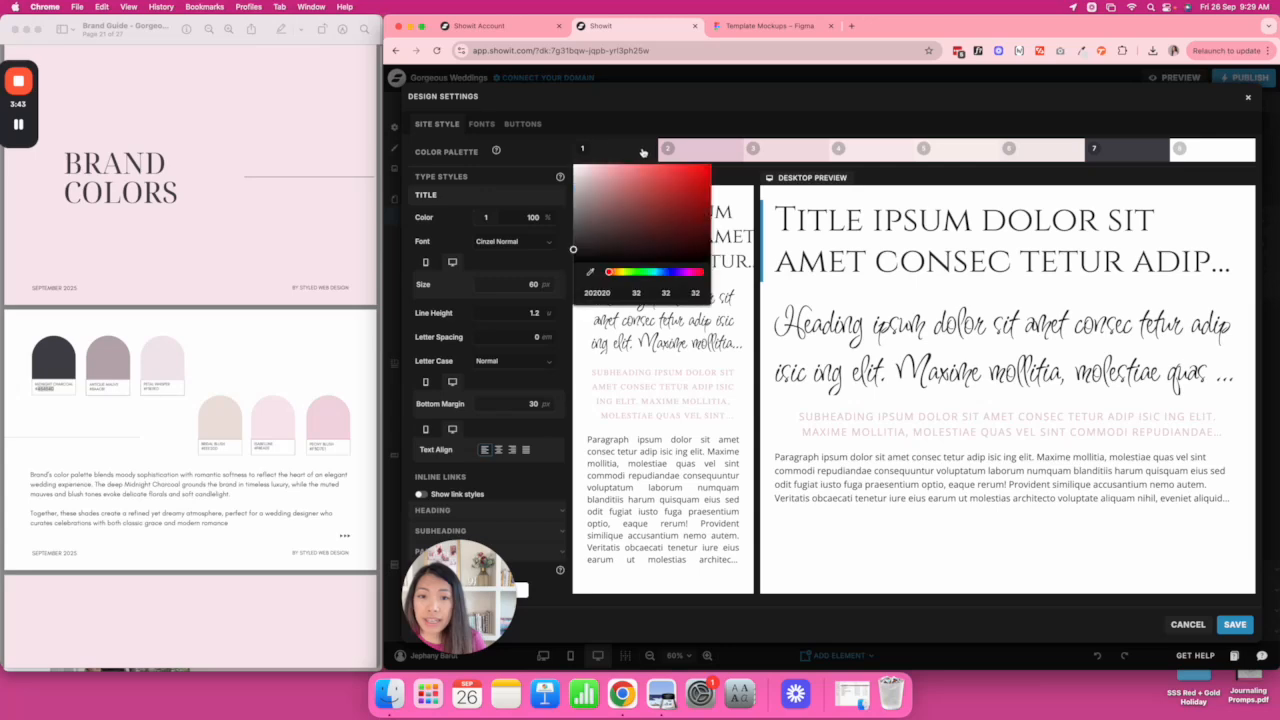
left_click(600, 292)
type("45454D")
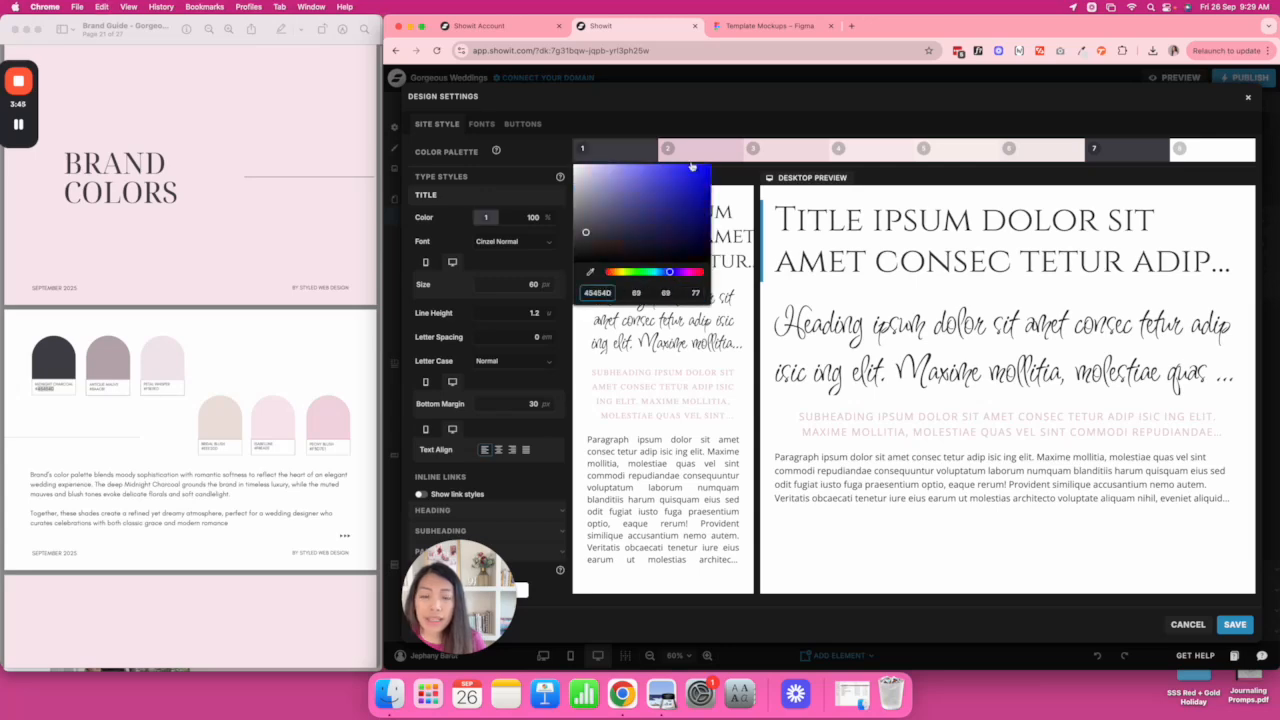
Paste the mauve and Petal Whisper hex codes into palette colours 2 and 3.
left_click(103, 390)
double_click(98, 389)
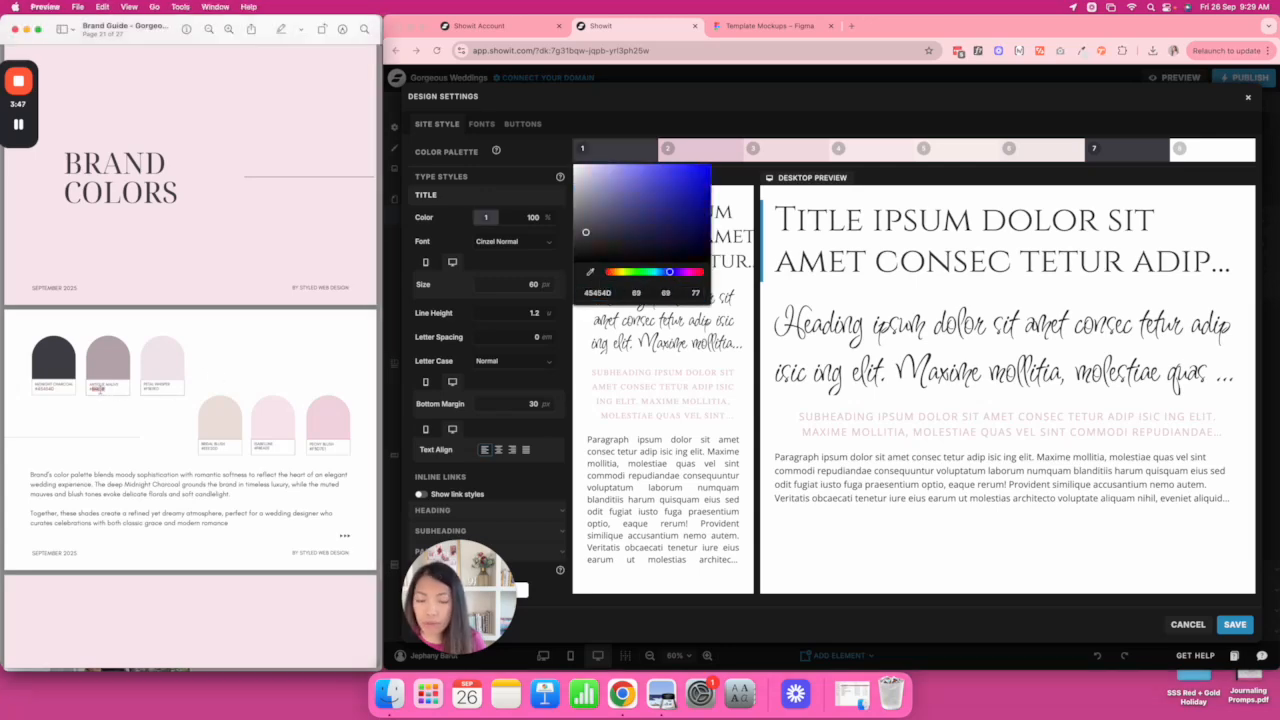
left_click(624, 158)
left_click(699, 158)
left_click(683, 293)
type("BAACB1")
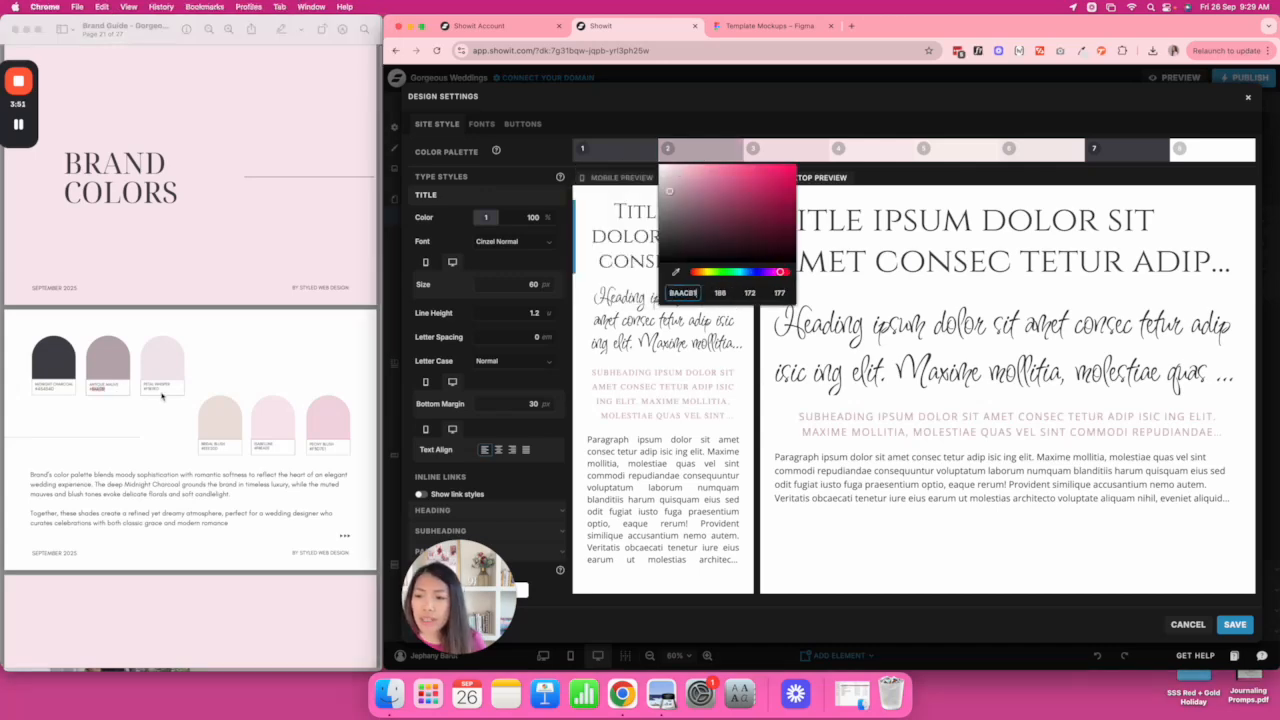
double_click(152, 389)
left_click(783, 158)
left_click(792, 150)
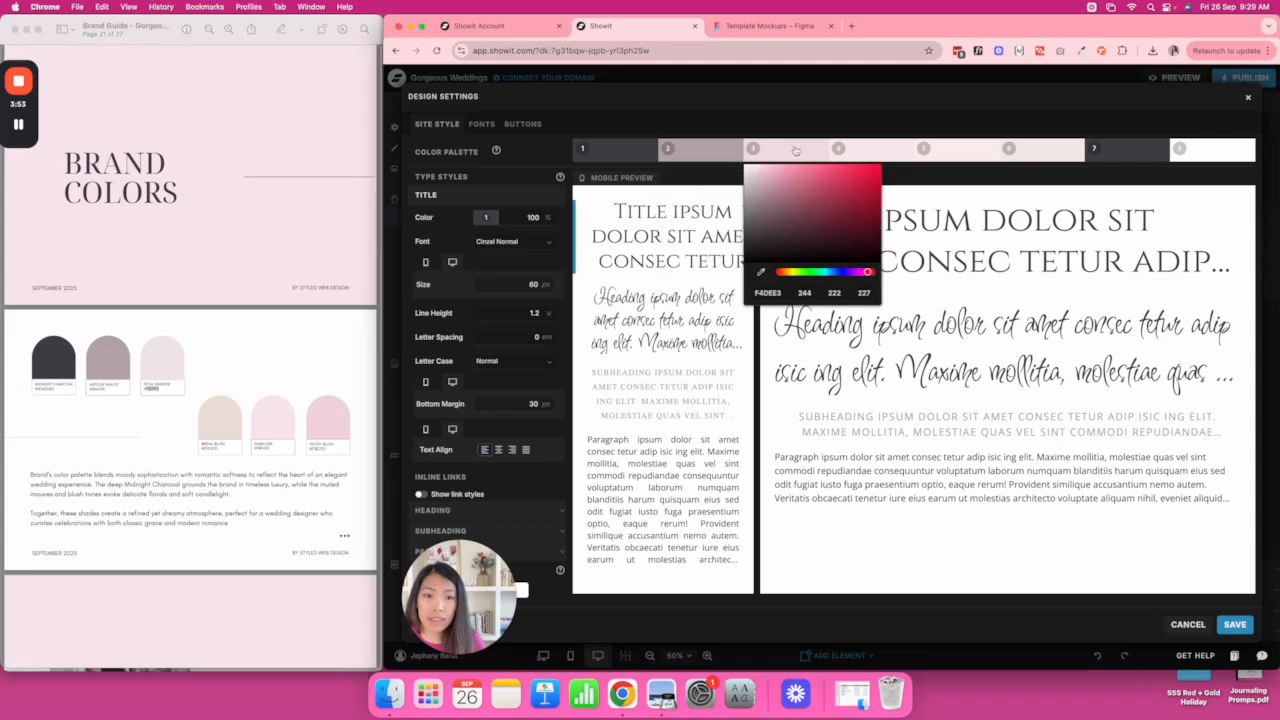
left_click(768, 293)
type("F3E9ED")
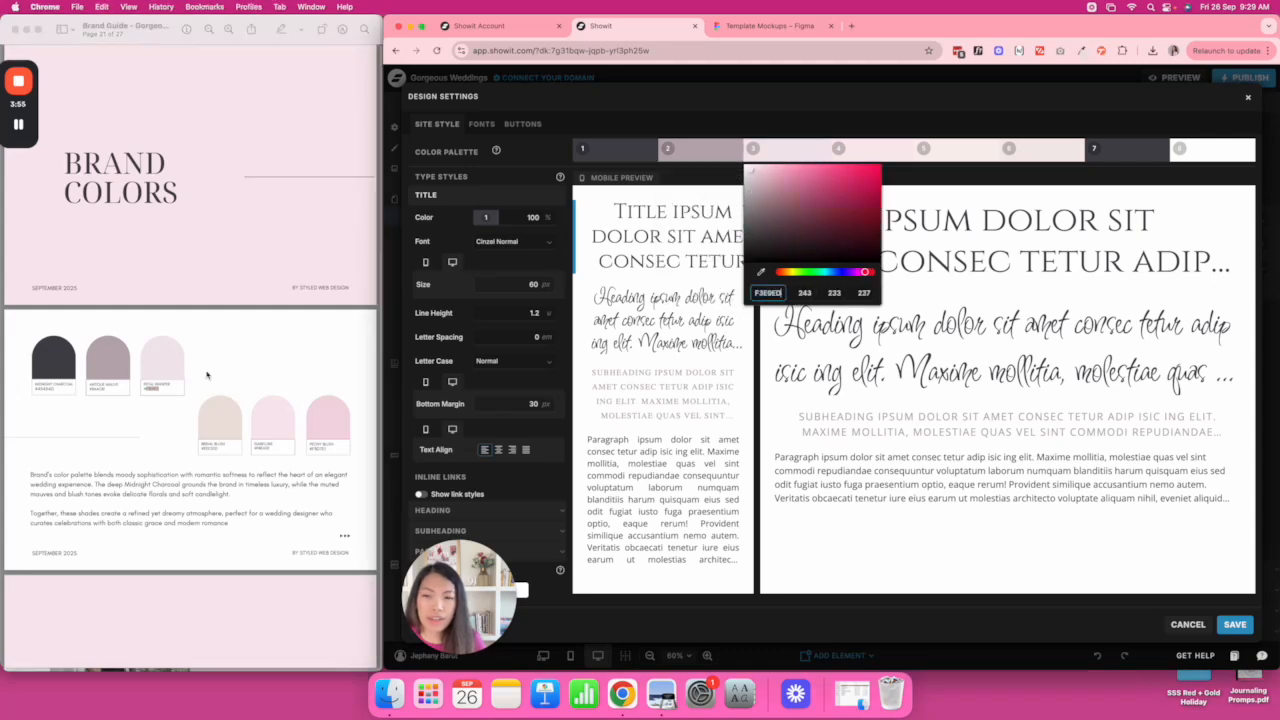
Copy the Bridal Blush and fifth brand hex codes into palette colours 4 and 5.
left_click(201, 425)
double_click(215, 449)
key("super+c")
left_click(893, 157)
left_click(853, 293)
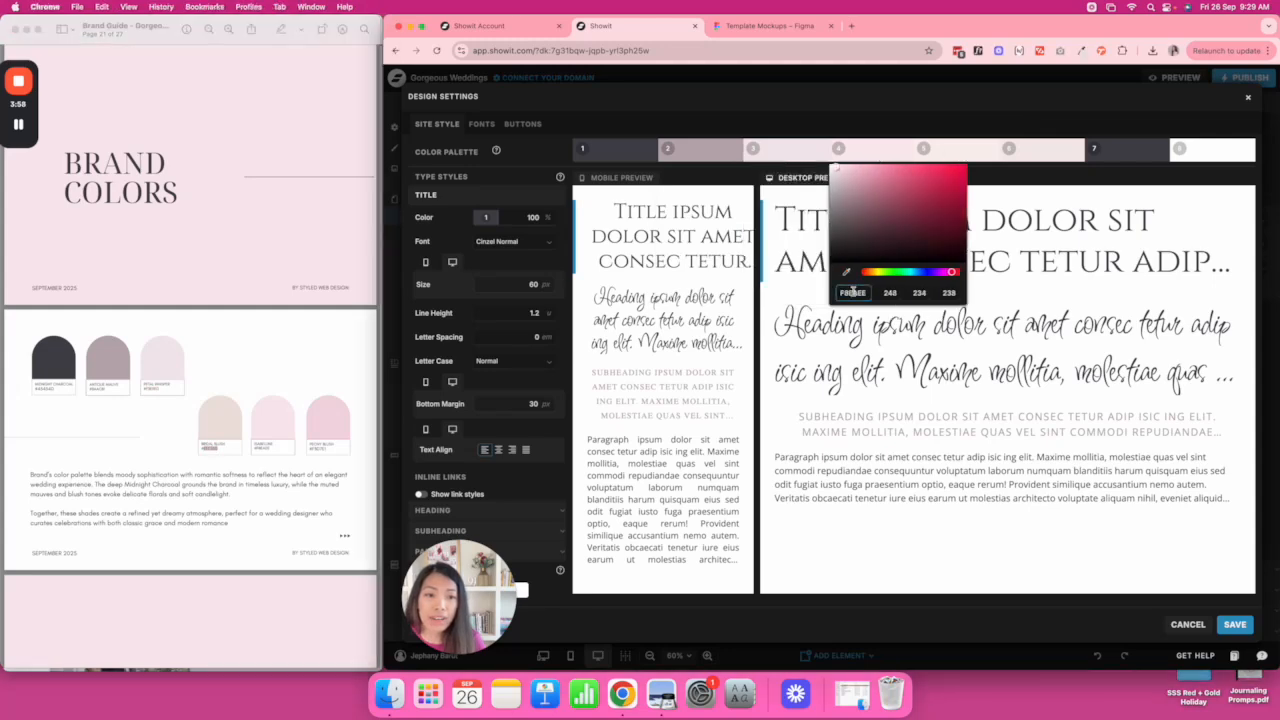
key("super+v")
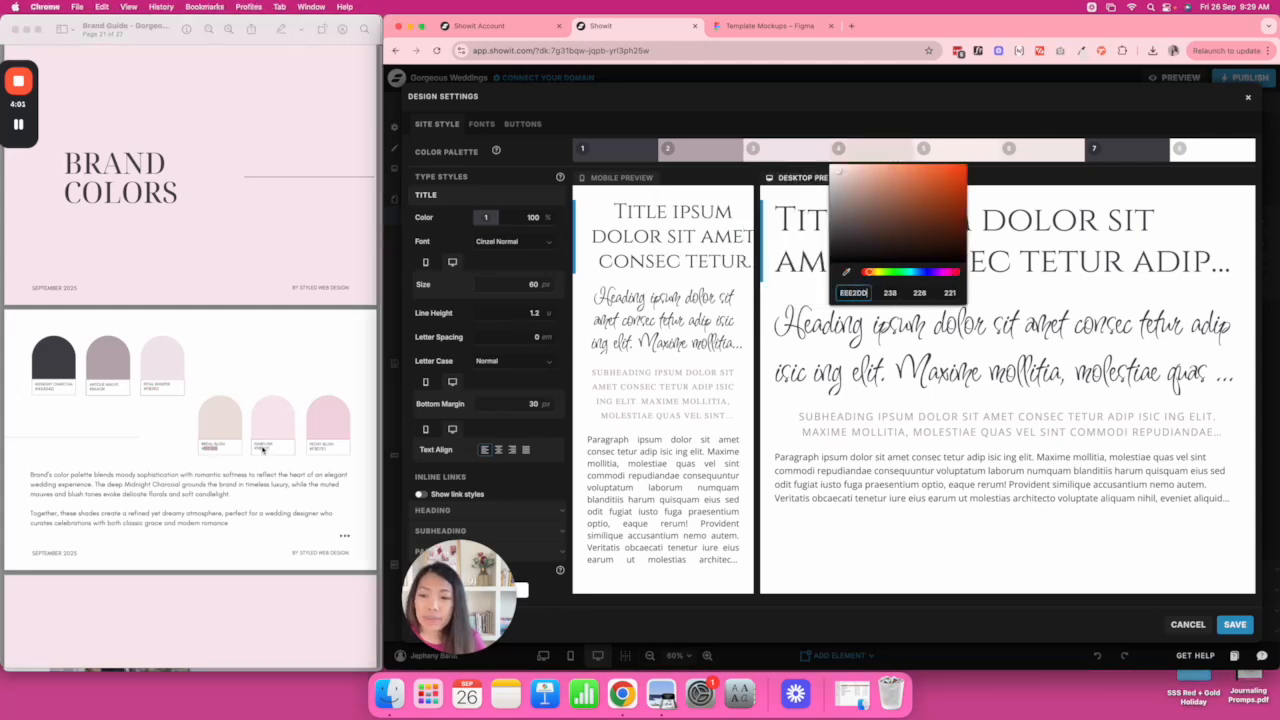
double_click(263, 449)
double_click(265, 449)
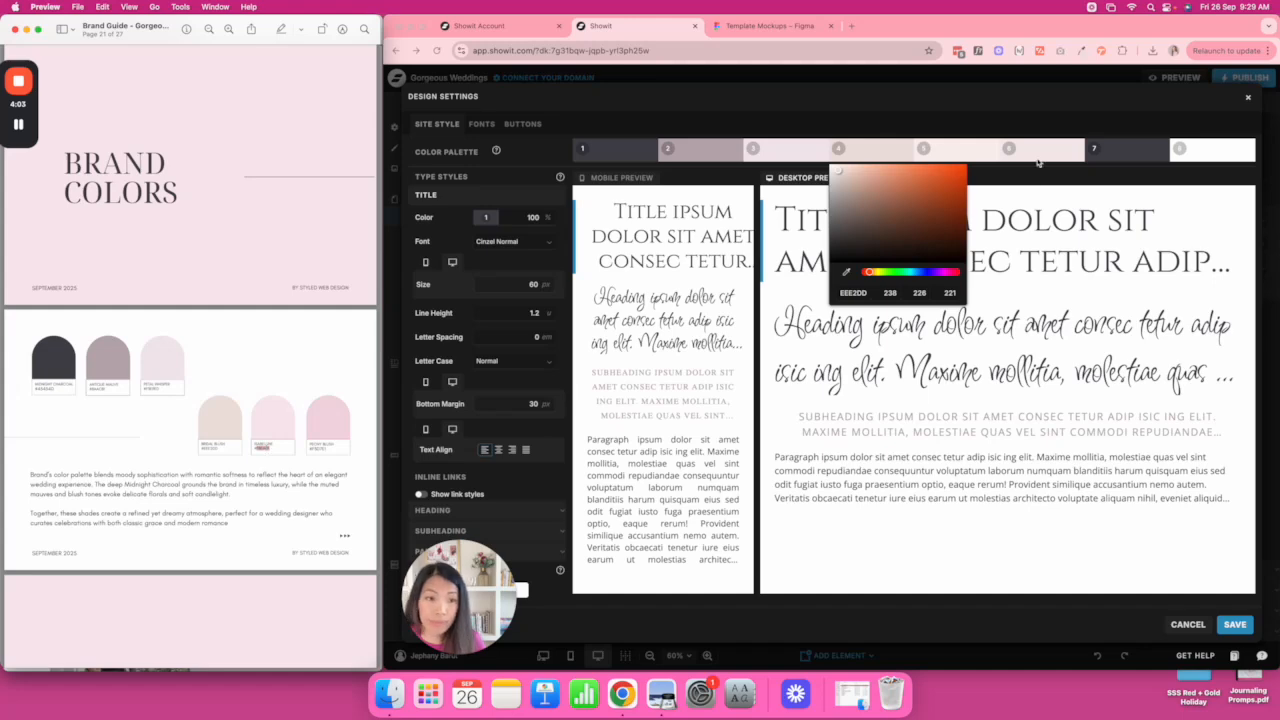
left_click(987, 163)
left_click(964, 159)
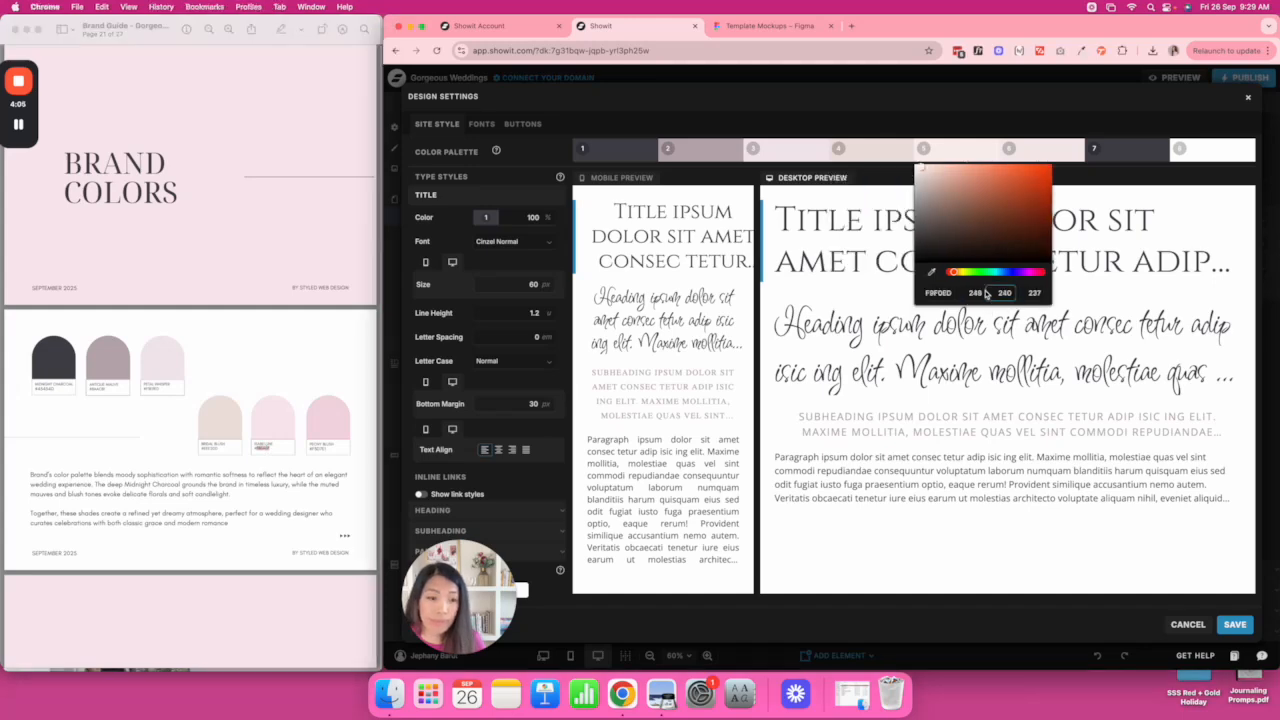
left_click(937, 293)
key("super+v")
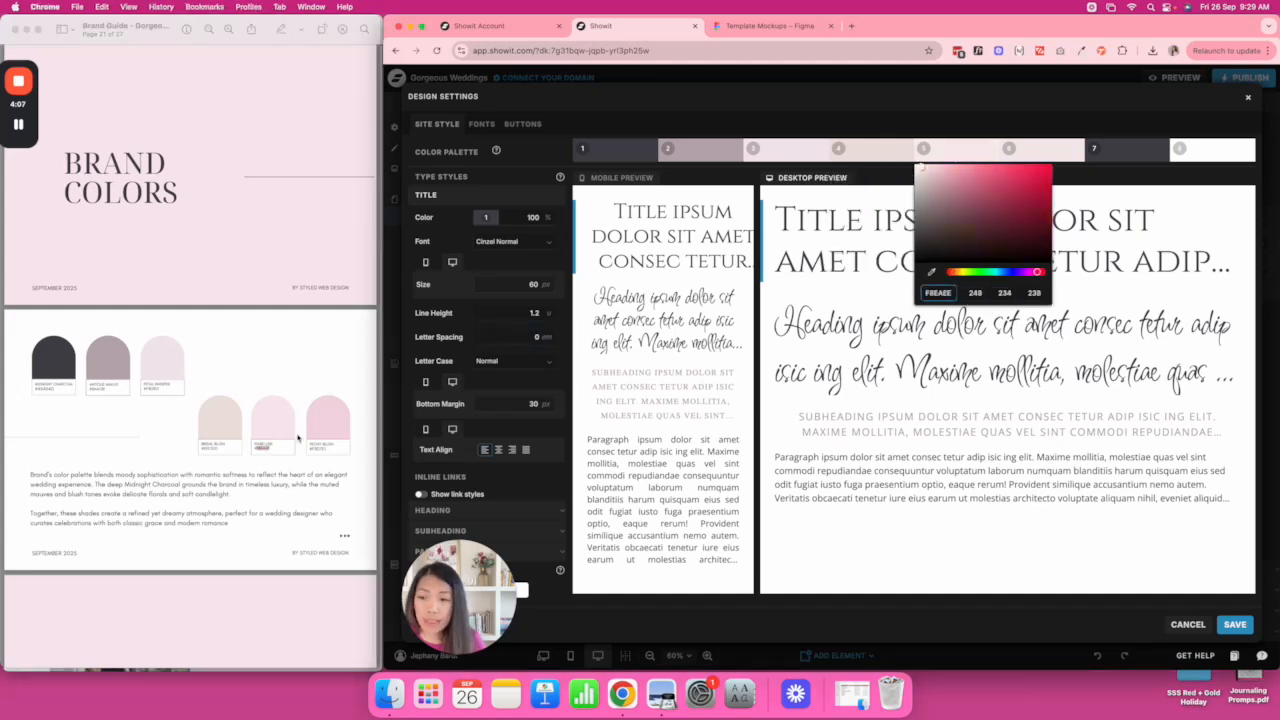
Paste the sixth brand hex code into colour 6, check the white eighth colour, and view font settings.
double_click(319, 449)
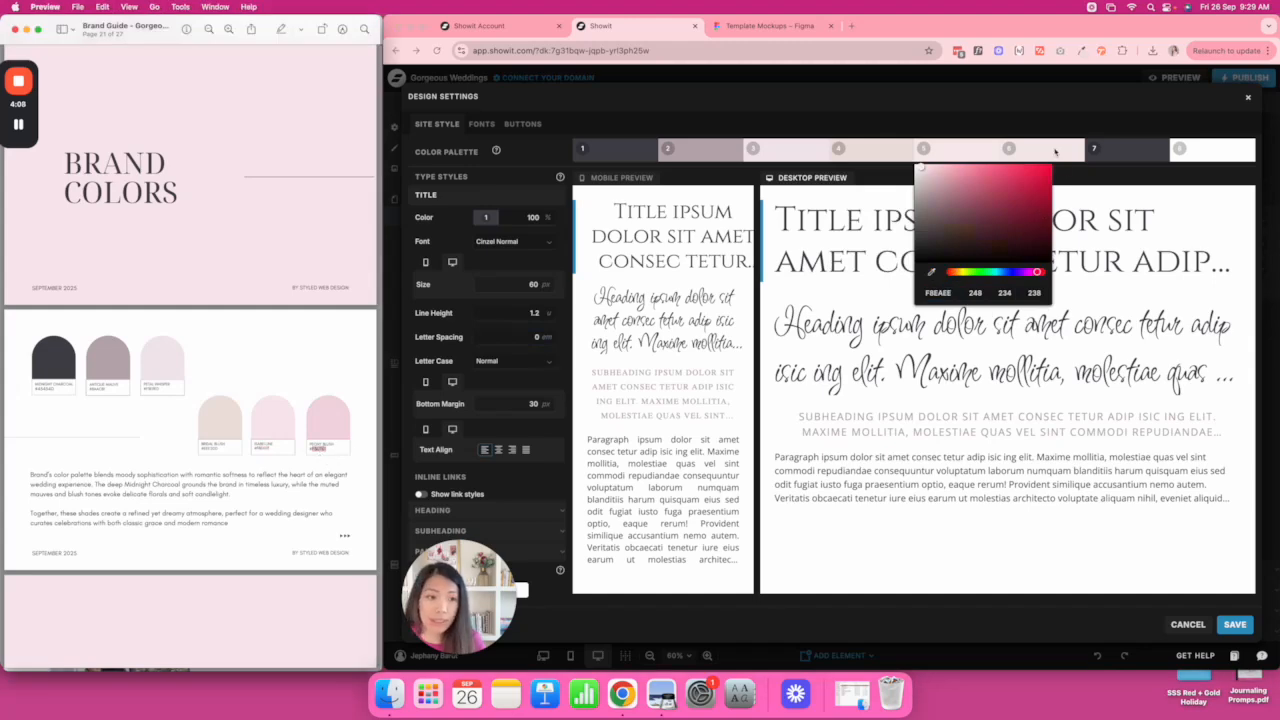
left_click(1044, 154)
left_click(1044, 154)
left_click(1016, 293)
key("super+v")
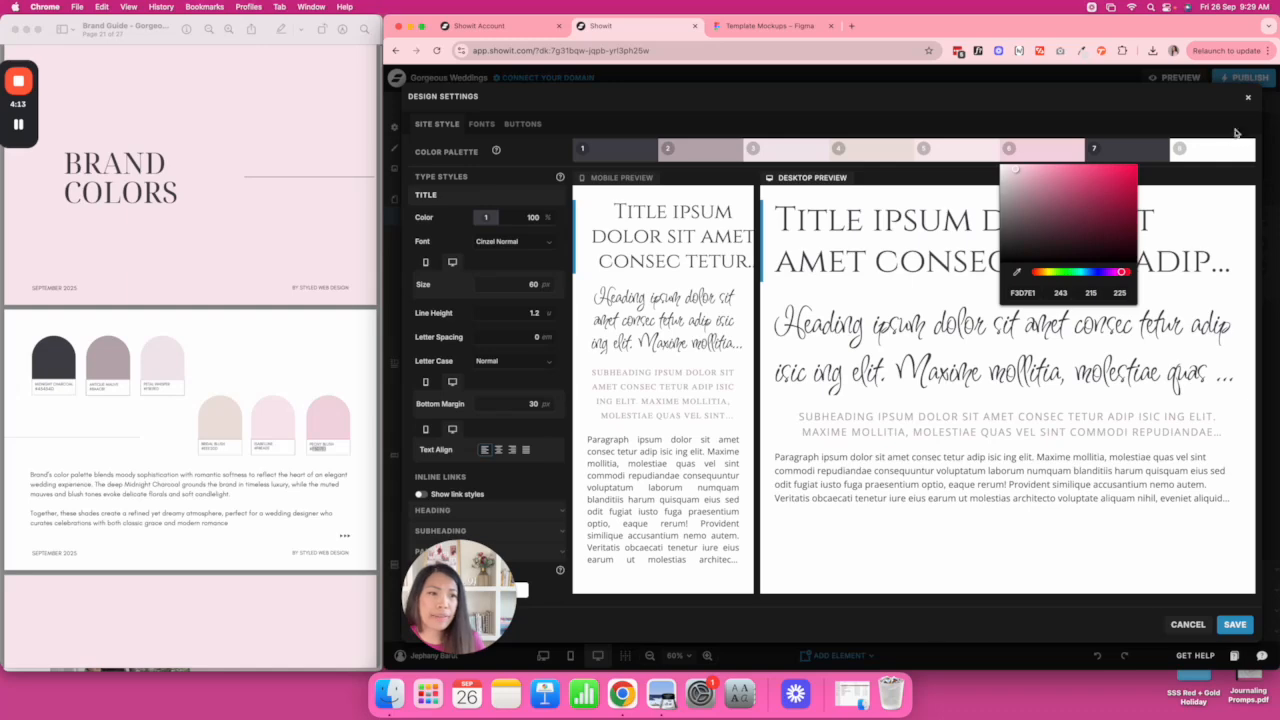
left_click(1215, 156)
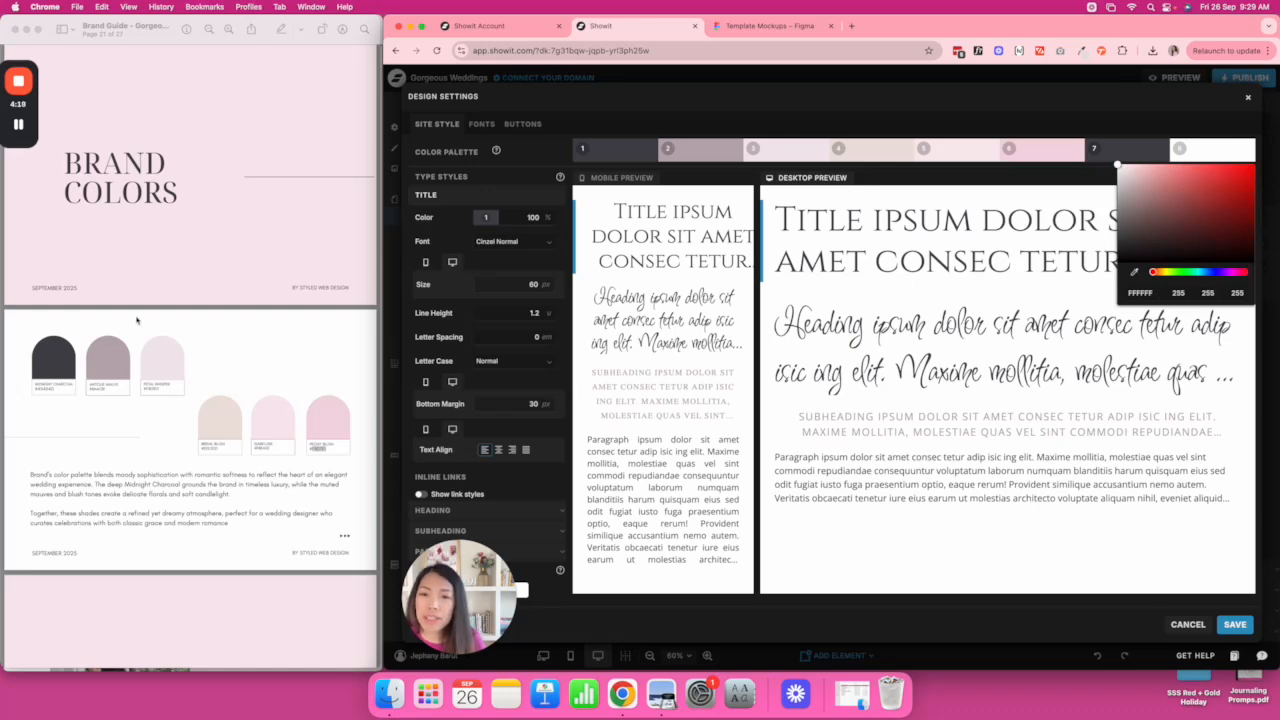
scroll(137, 320, "down", 5)
left_click(482, 124)
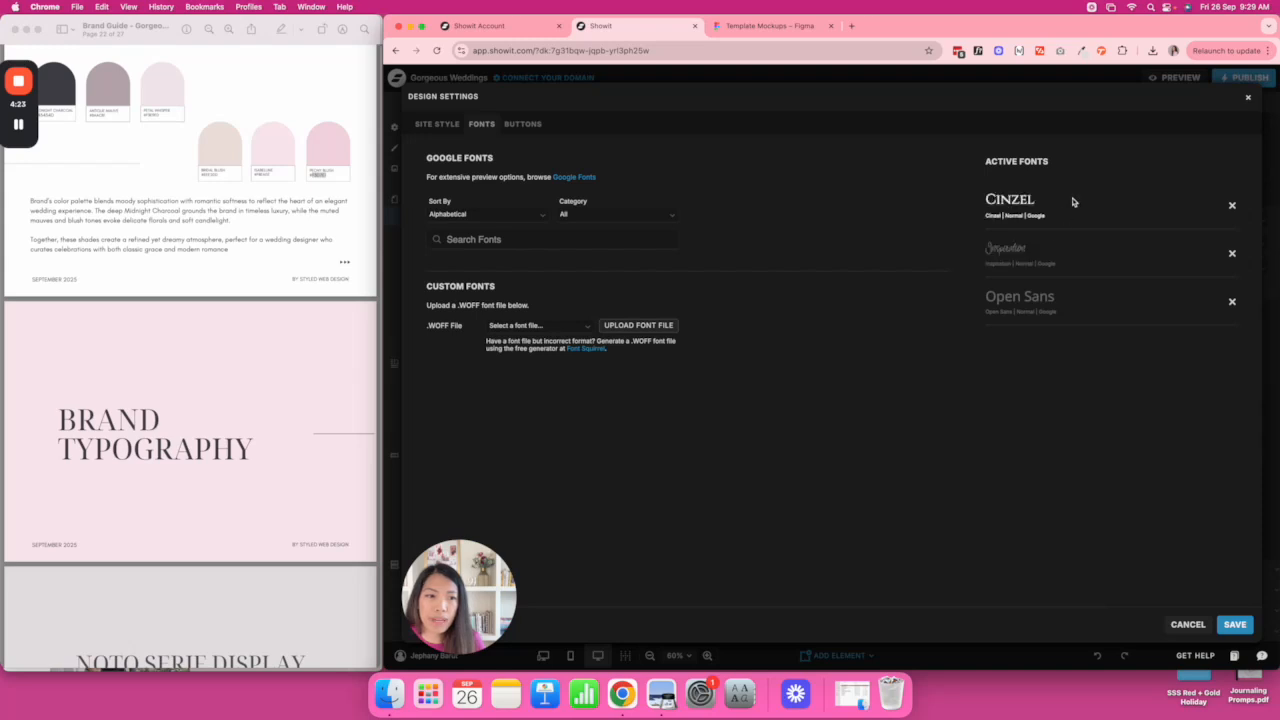
Add the Google font Noto Serif Display, remove Cinzel, and save the design settings.
left_click(627, 240)
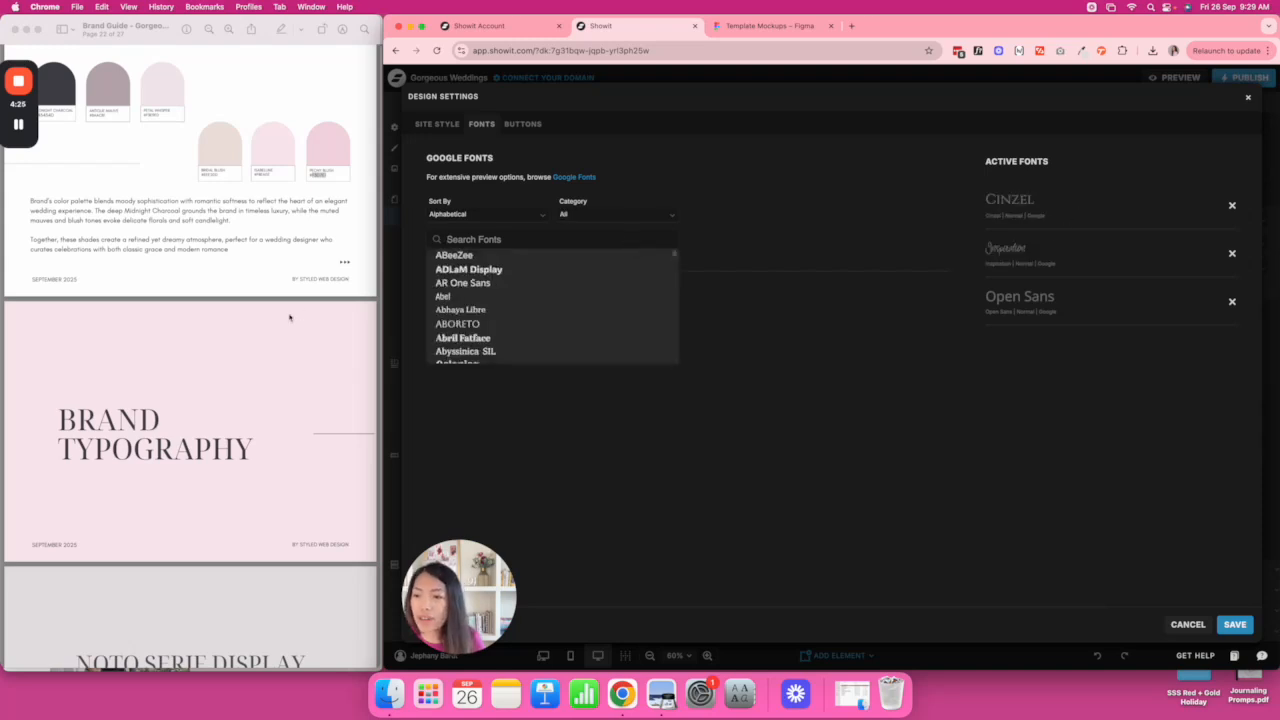
scroll(290, 317, "down", 10)
scroll(290, 317, "up", 5)
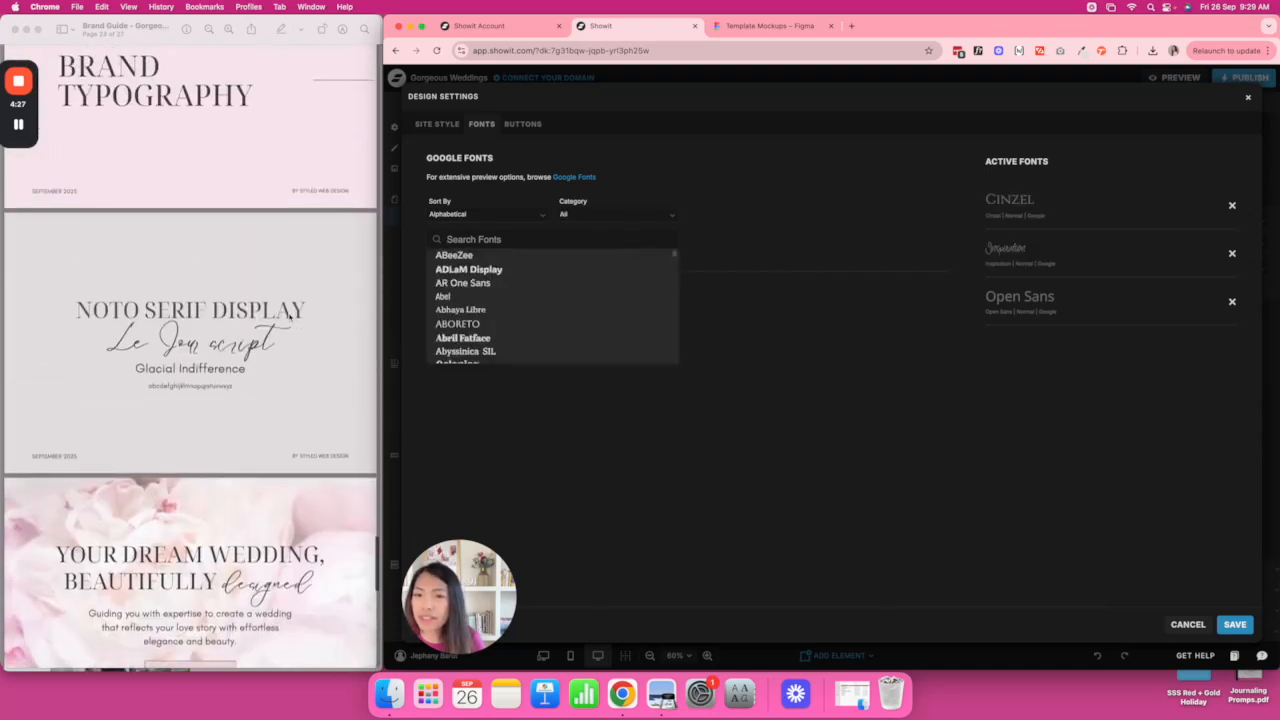
type("noto")
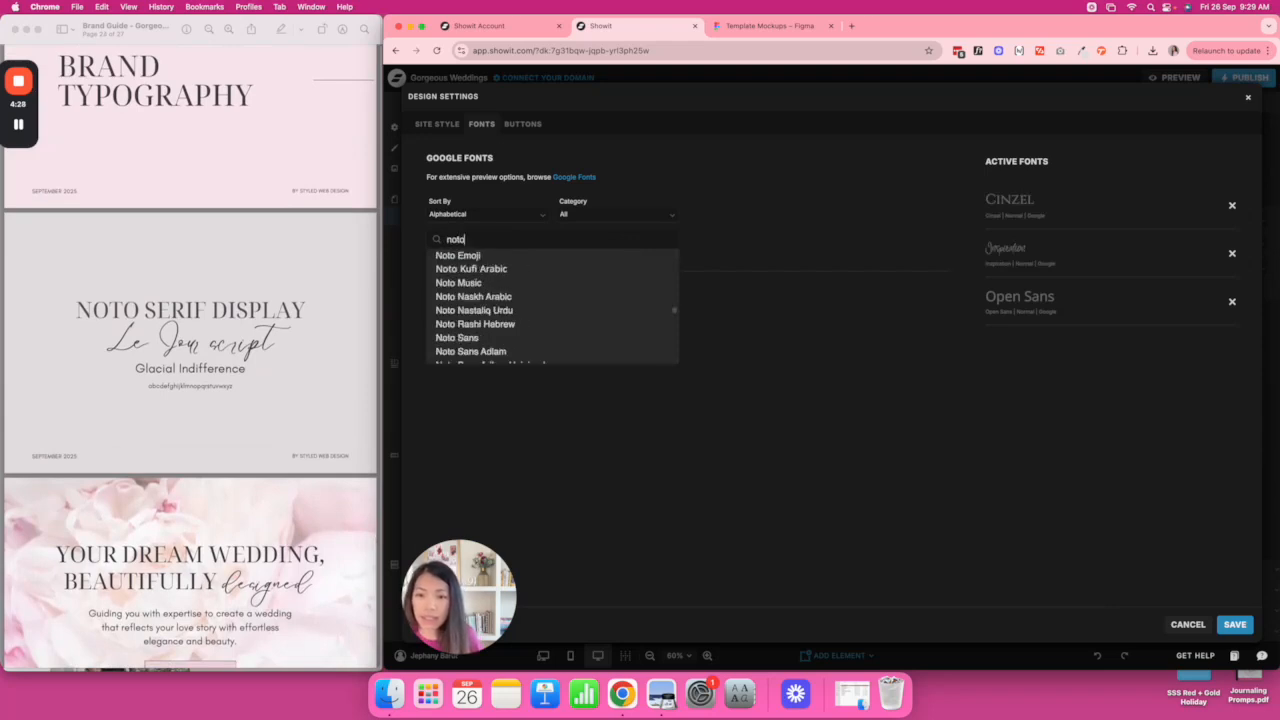
type(" serif")
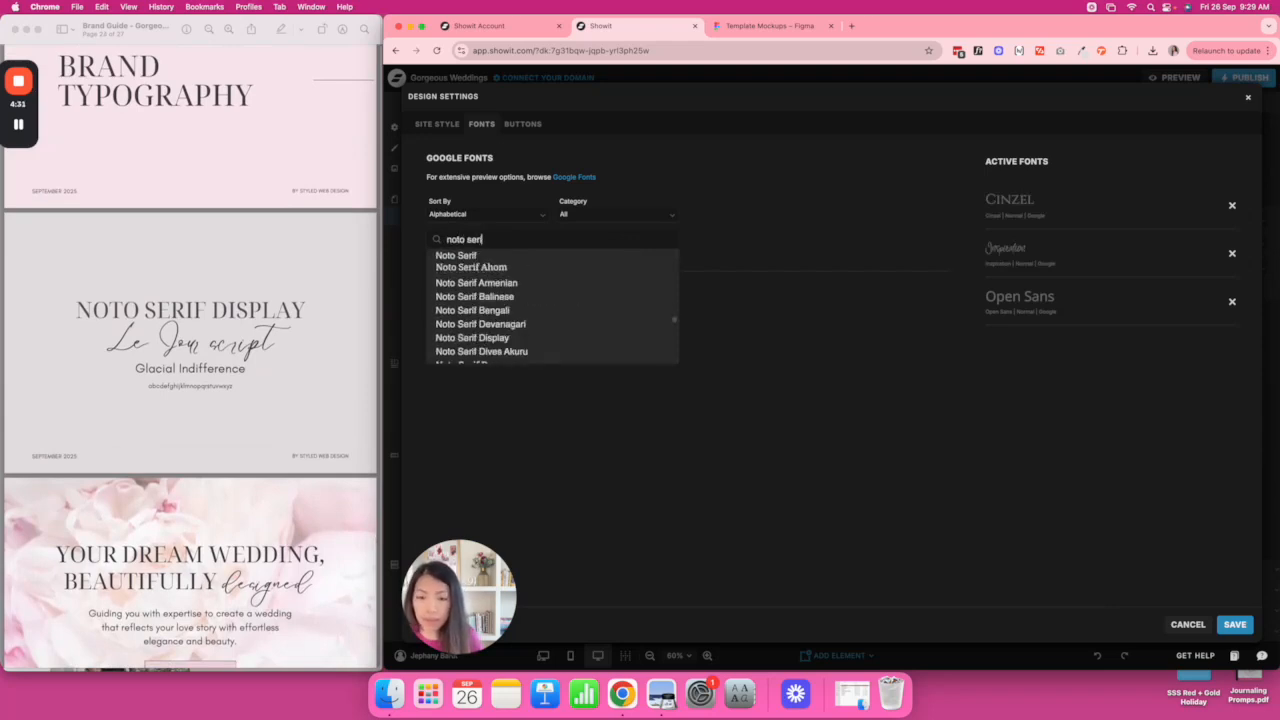
left_click(489, 338)
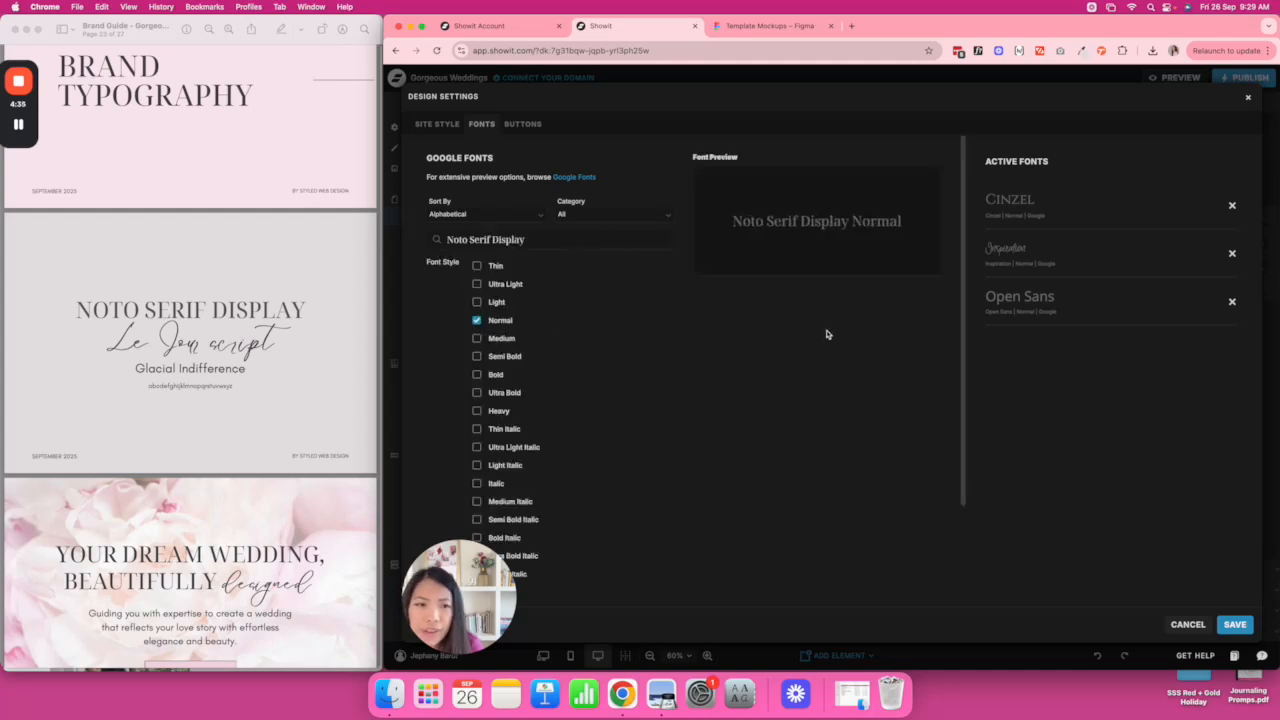
scroll(826, 334, "down", 3)
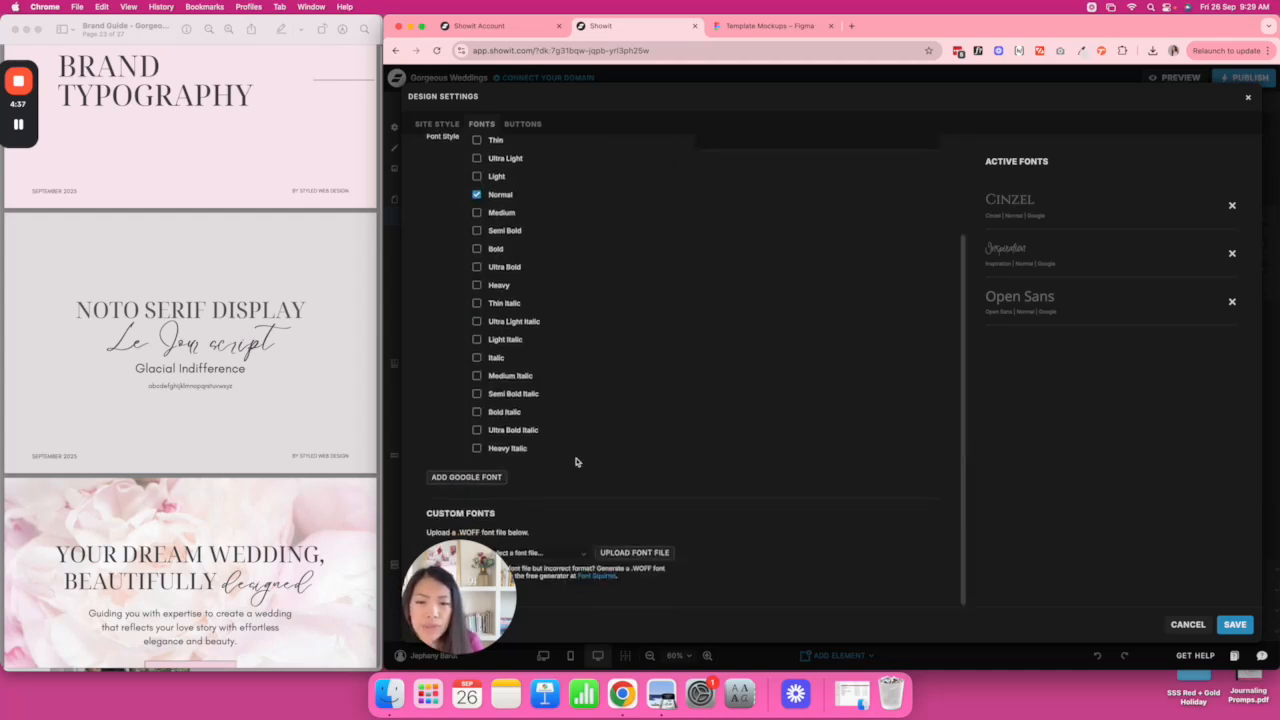
left_click(466, 478)
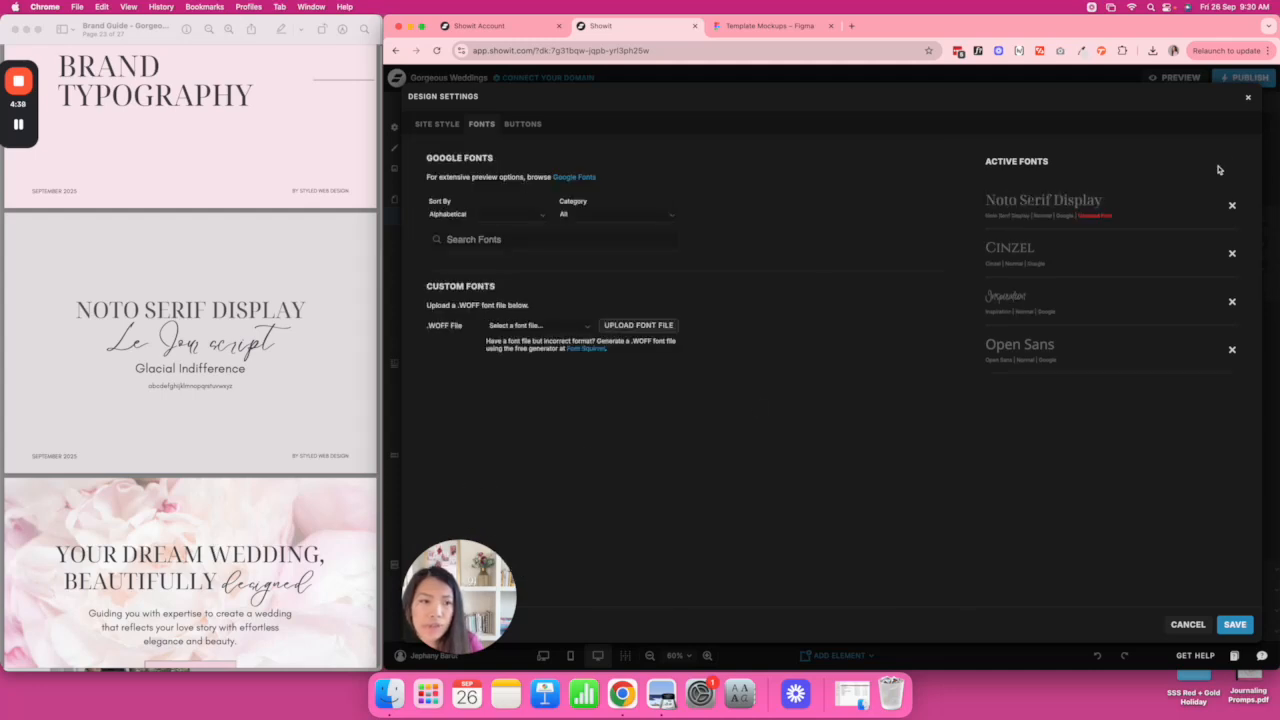
left_click(1233, 256)
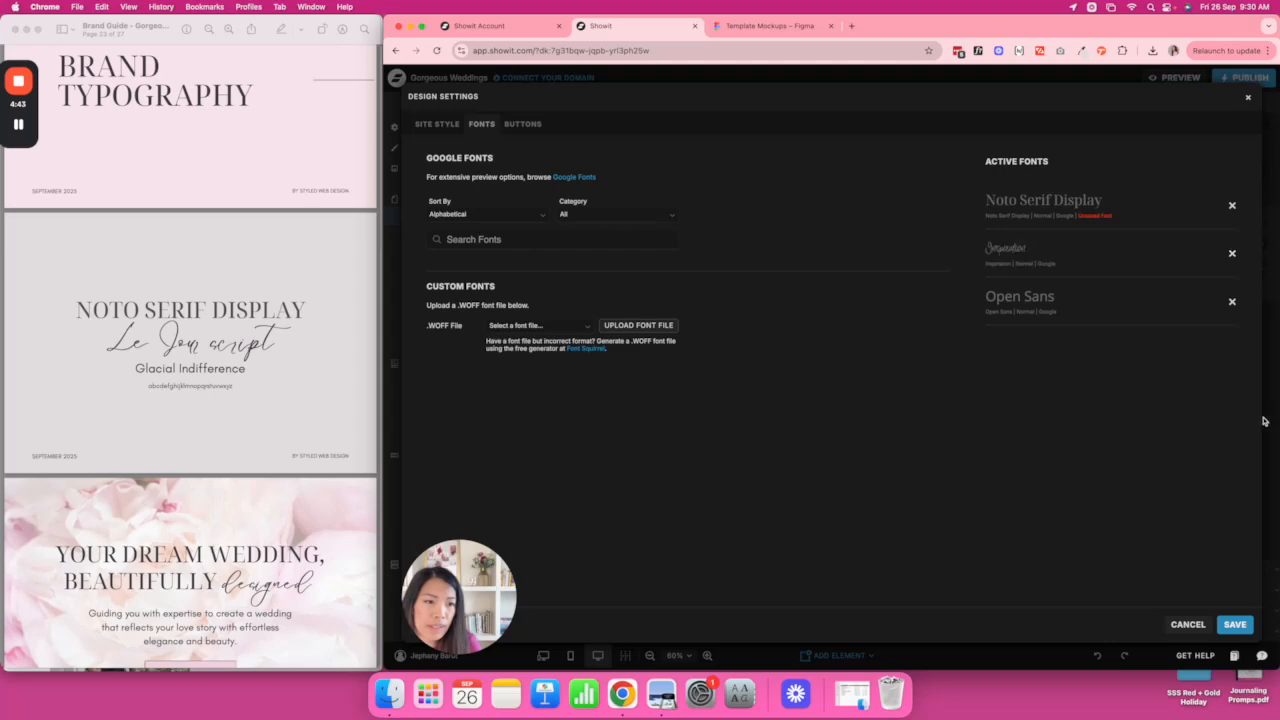
left_click(1236, 625)
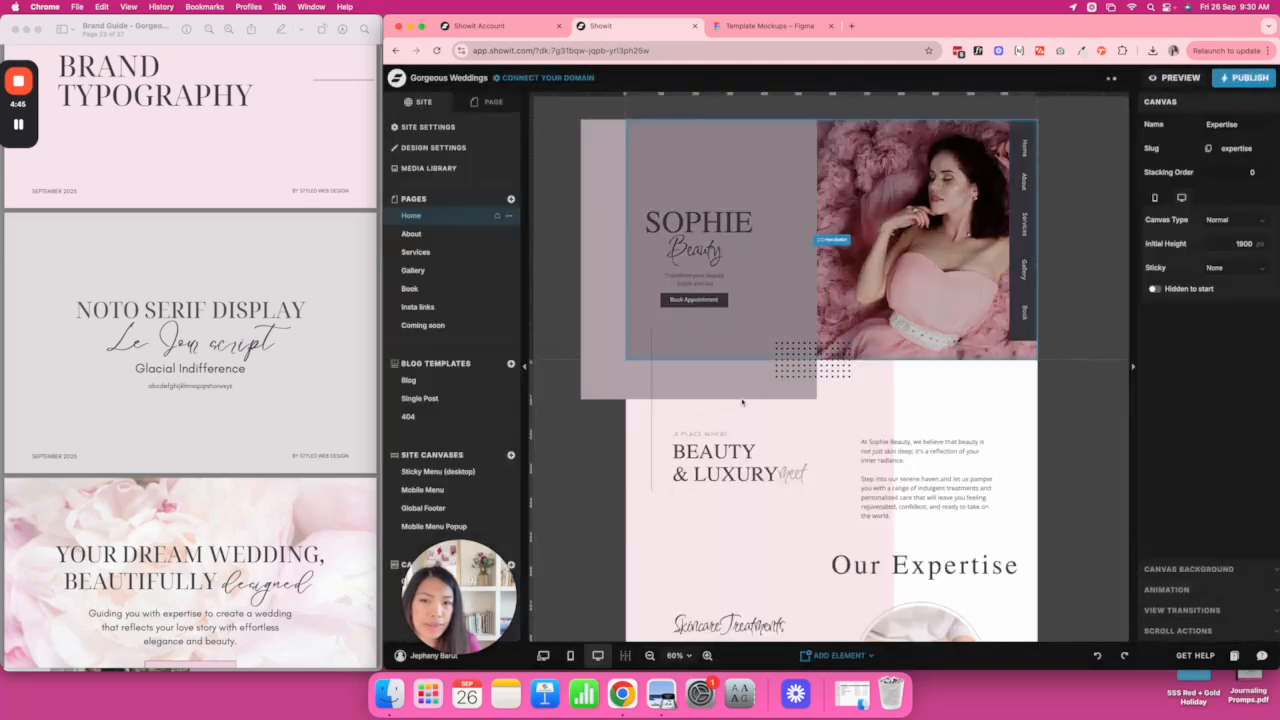
Search Google Fonts for 'glacial ind' without a match, then check the custom font file list.
left_click(432, 148)
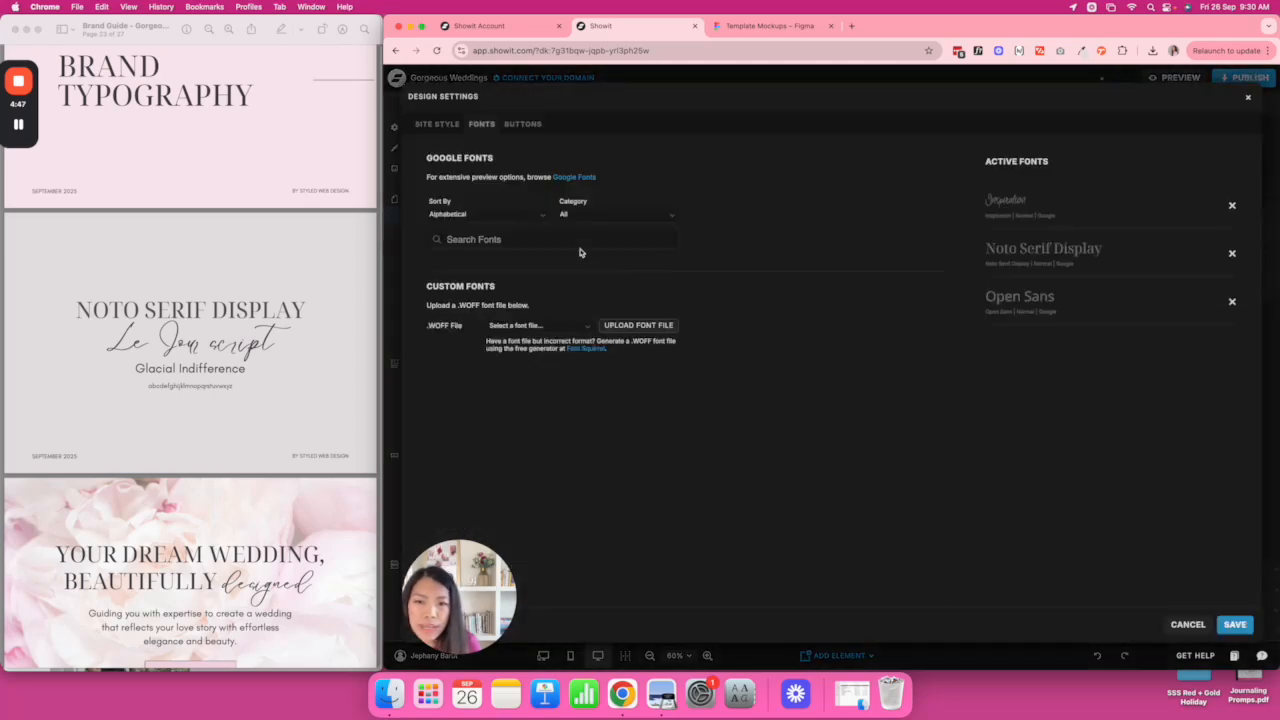
left_click(573, 244)
type("glacial")
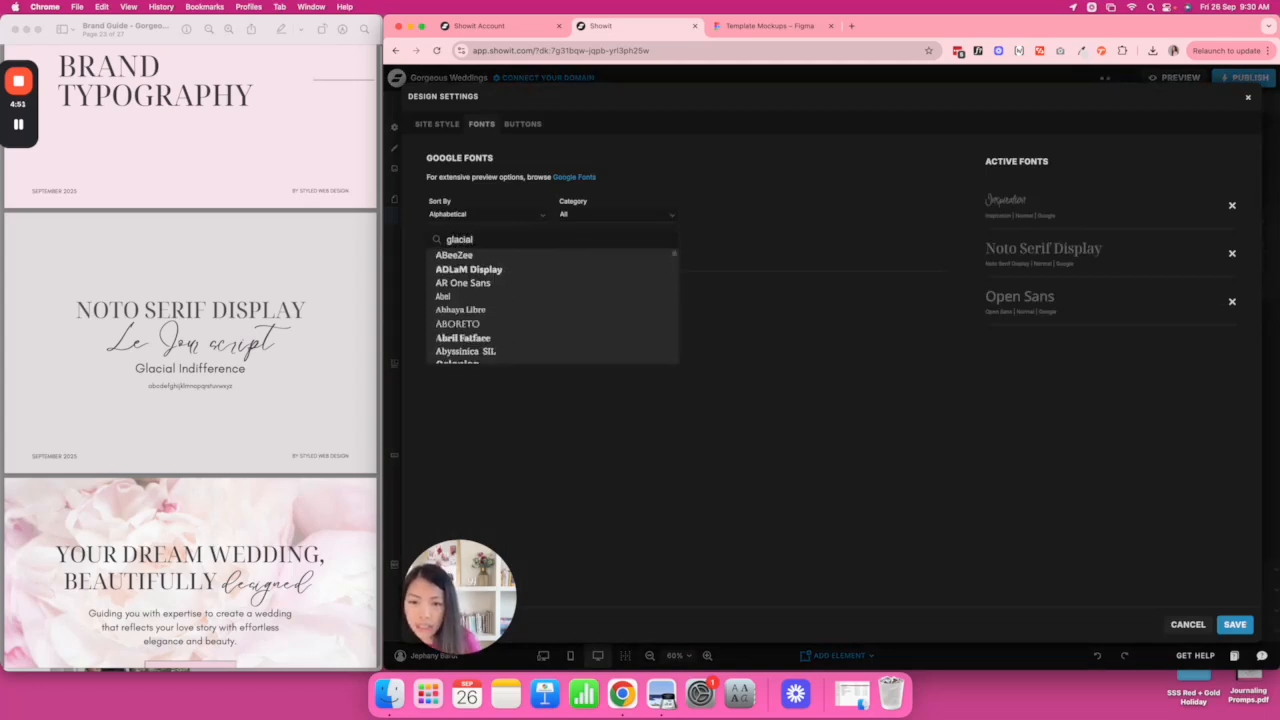
type(" ind")
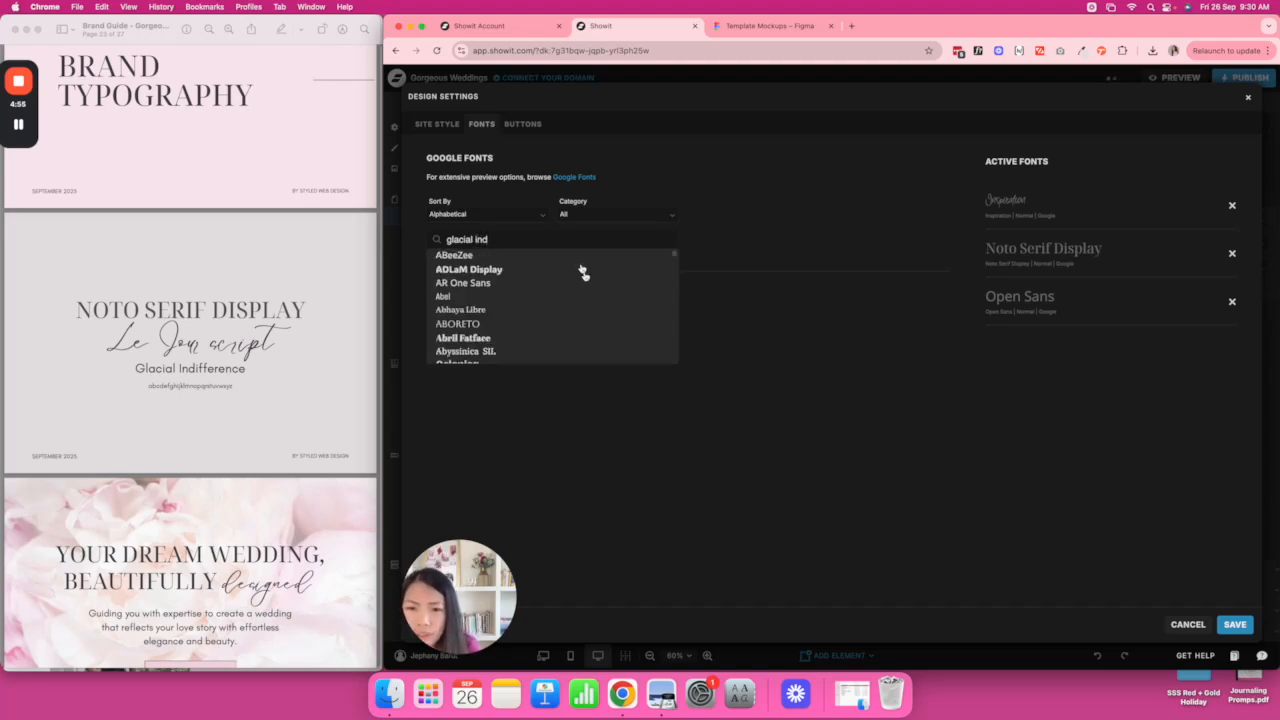
scroll(585, 285, "down", 5)
scroll(590, 293, "up", 5)
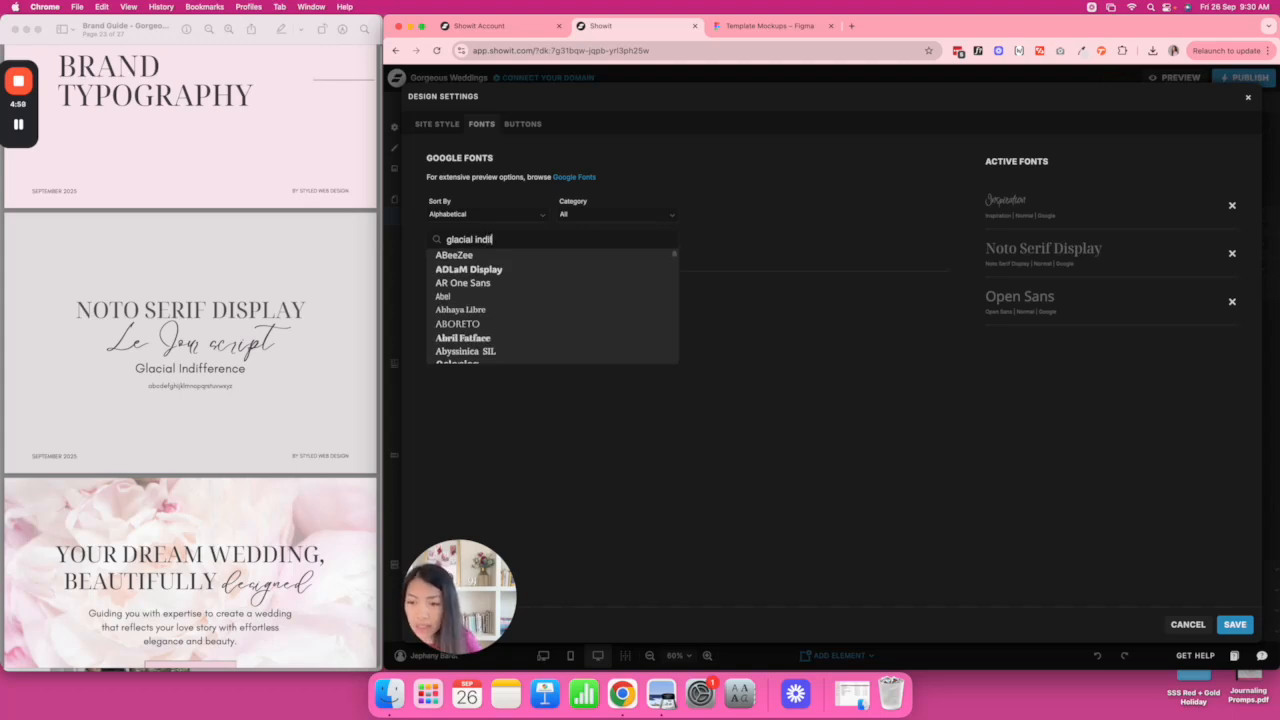
scroll(600, 298, "down", 2)
scroll(603, 298, "down", 5)
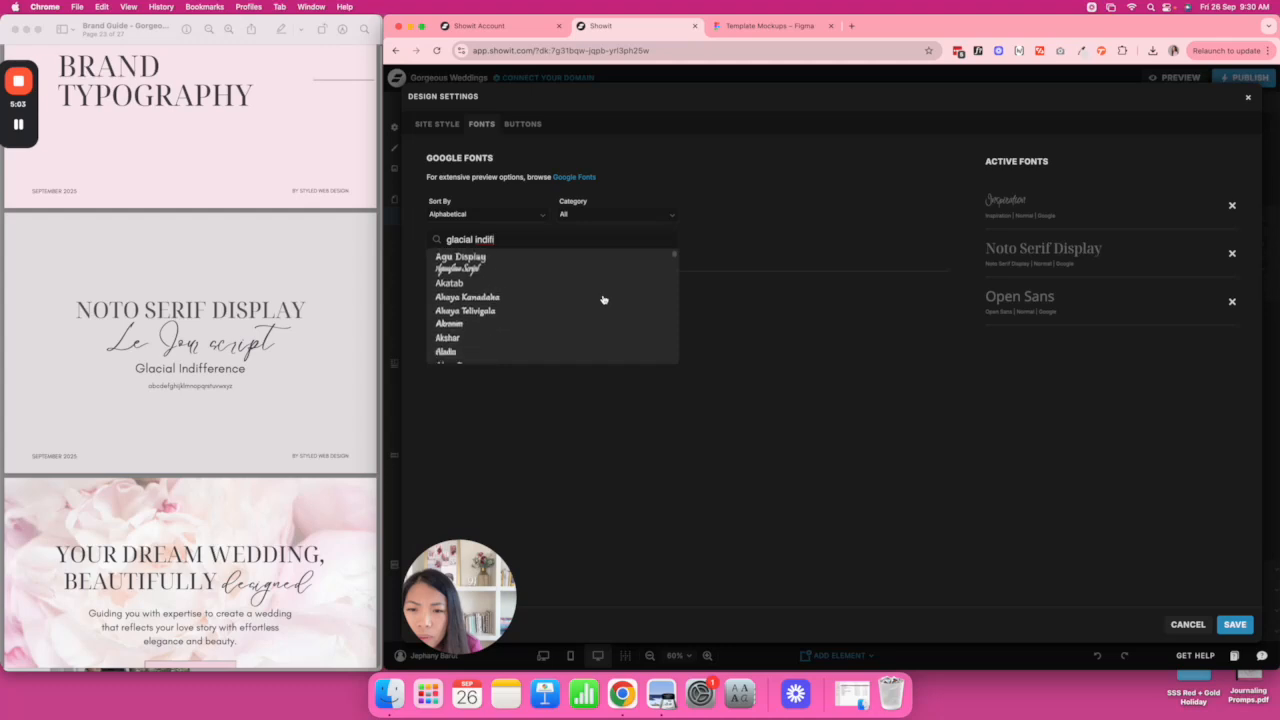
scroll(603, 298, "up", 5)
left_click(829, 225)
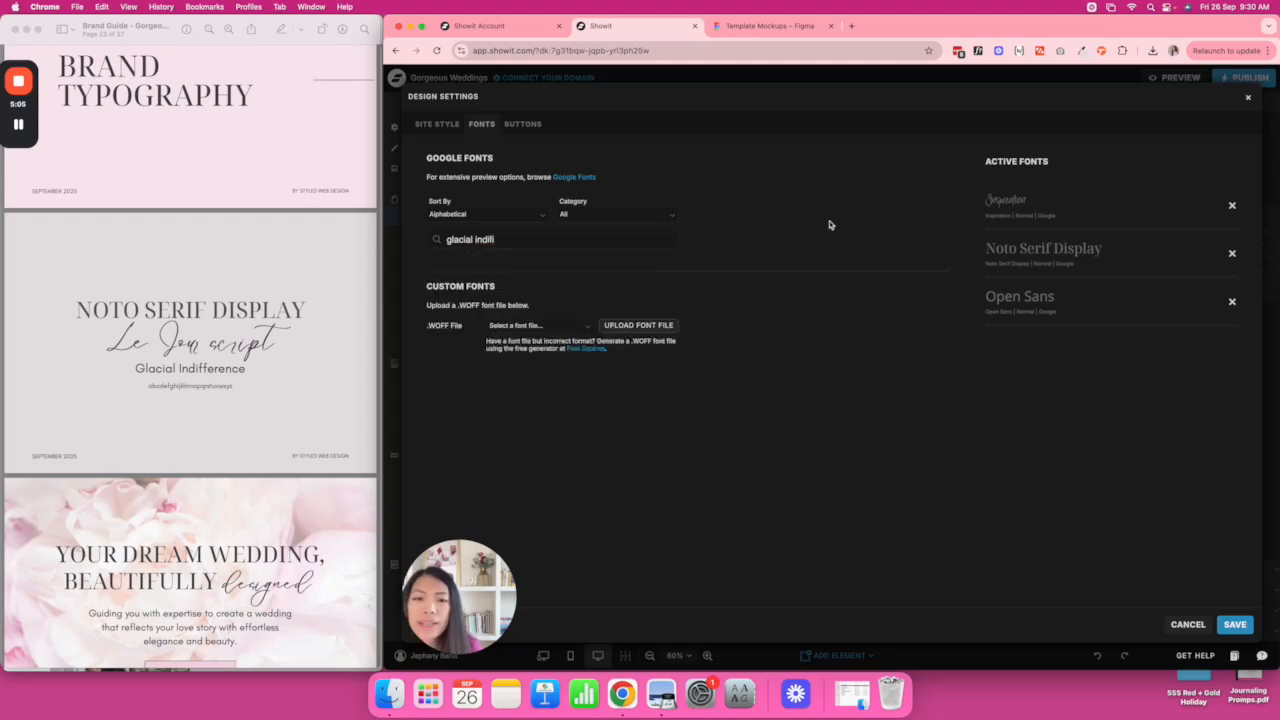
left_click(585, 326)
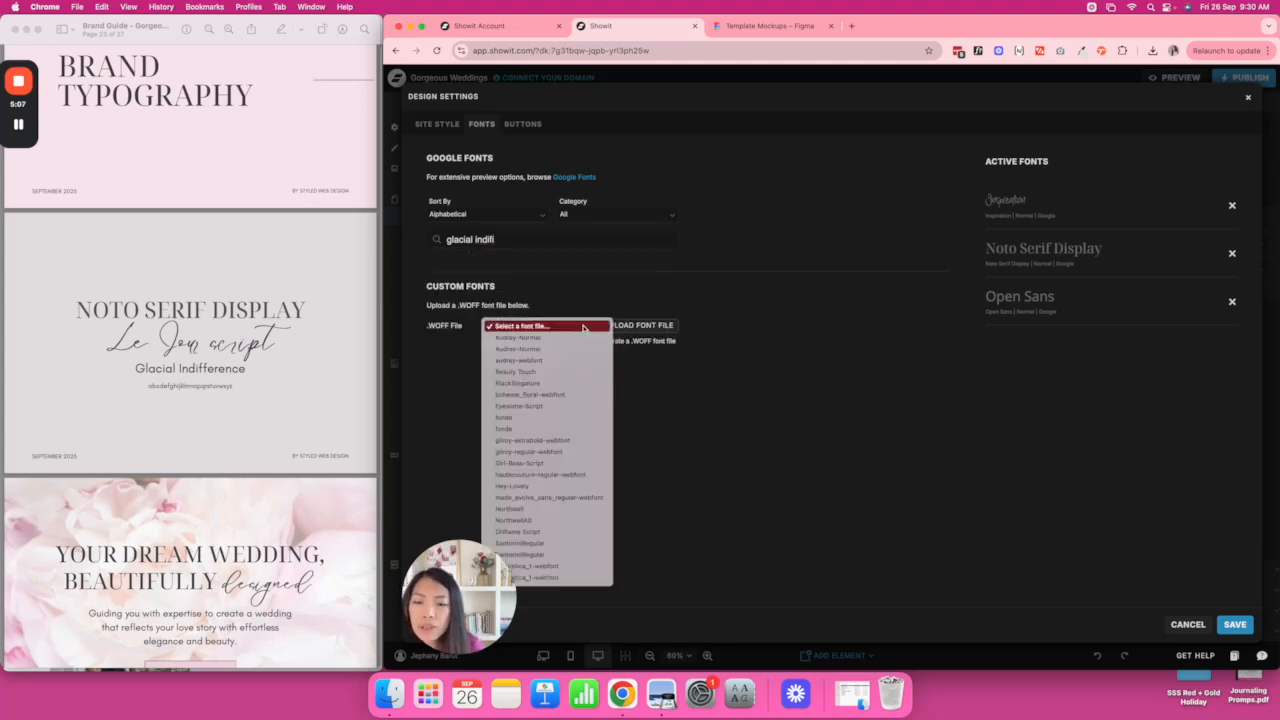
left_click(711, 357)
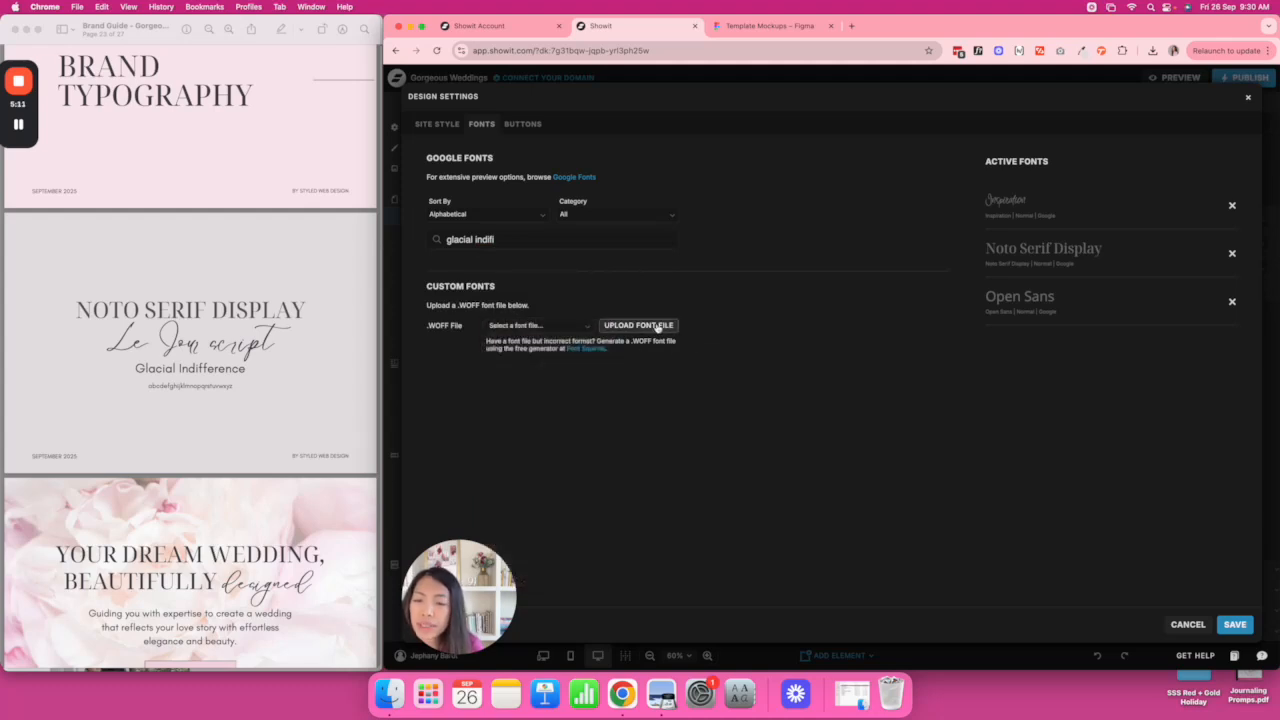
Create a new GORGEOUS WEDDINGS folder in the font file upload browser.
left_click(658, 326)
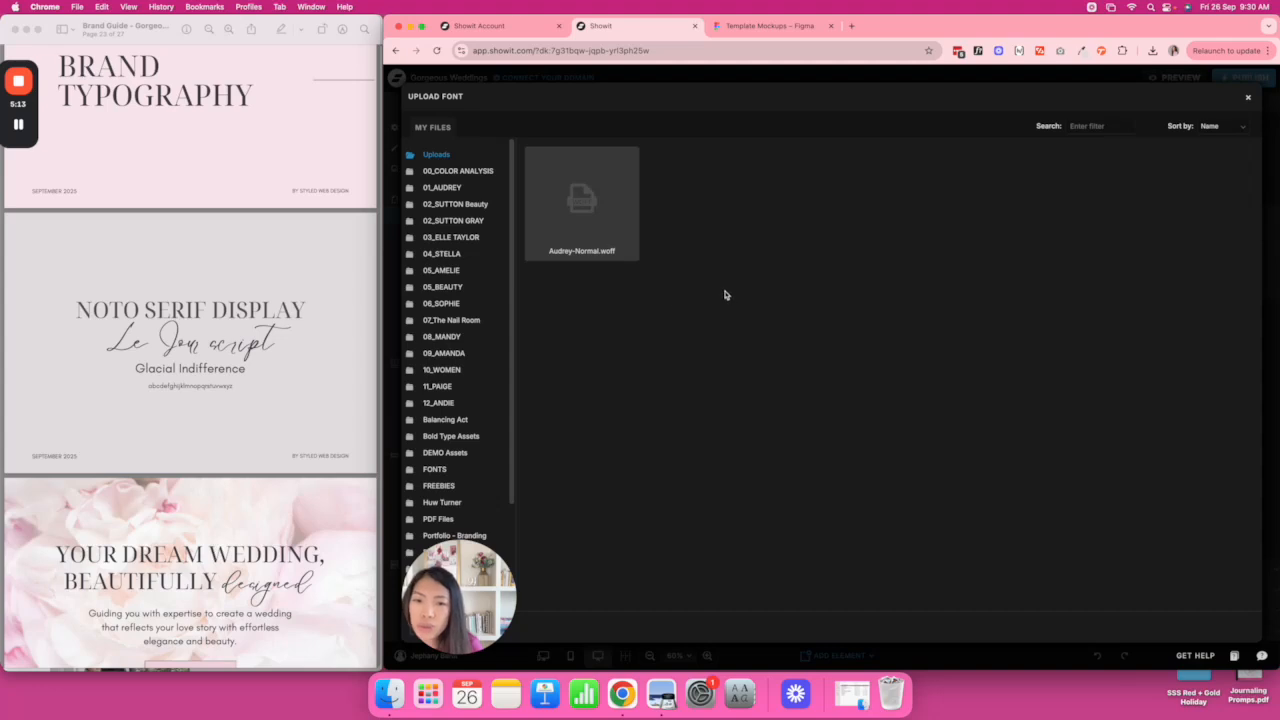
scroll(456, 267, "down", 3)
scroll(456, 267, "up", 3)
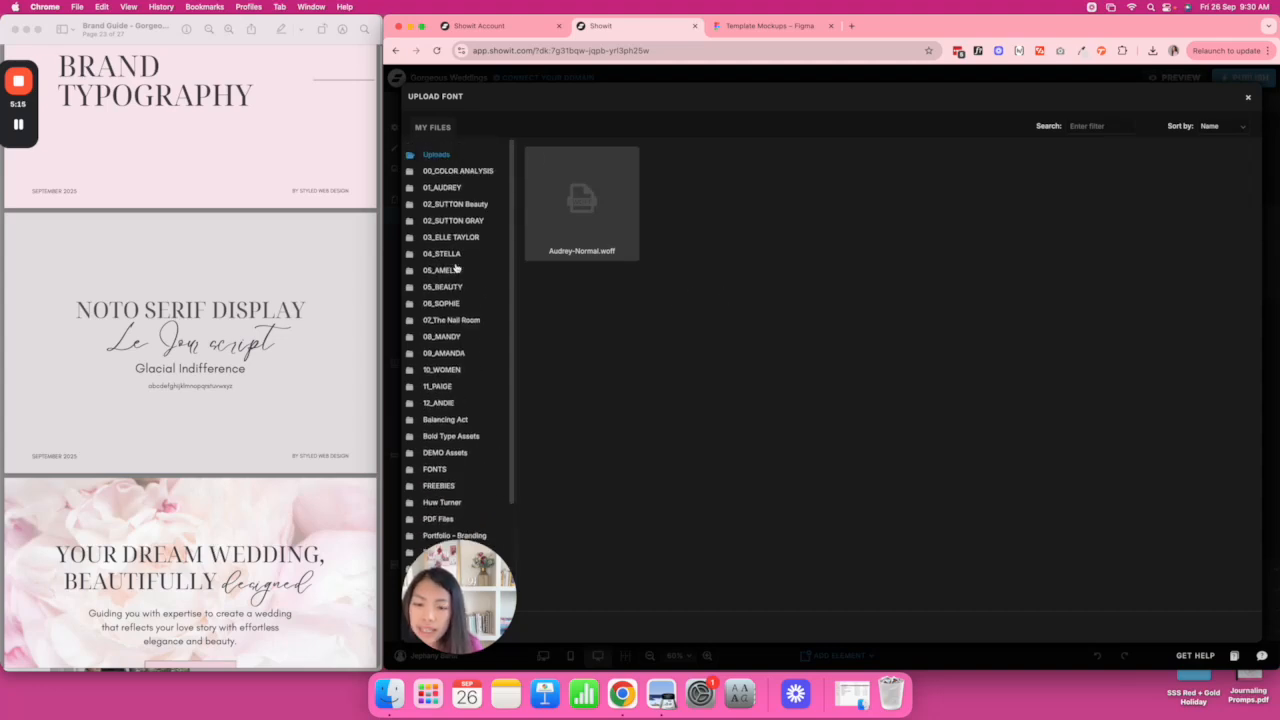
left_click_drag(460, 598, 358, 55)
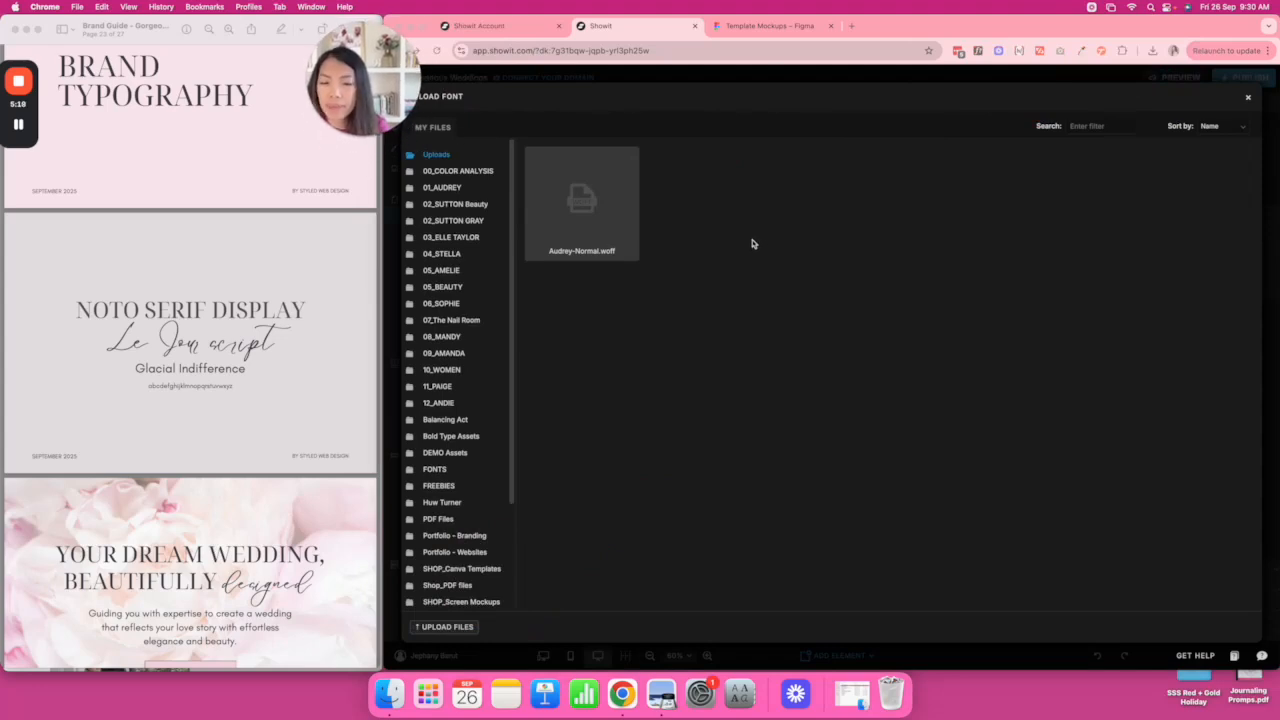
left_click_drag(414, 108, 404, 631)
left_click_drag(361, 718, 351, 718)
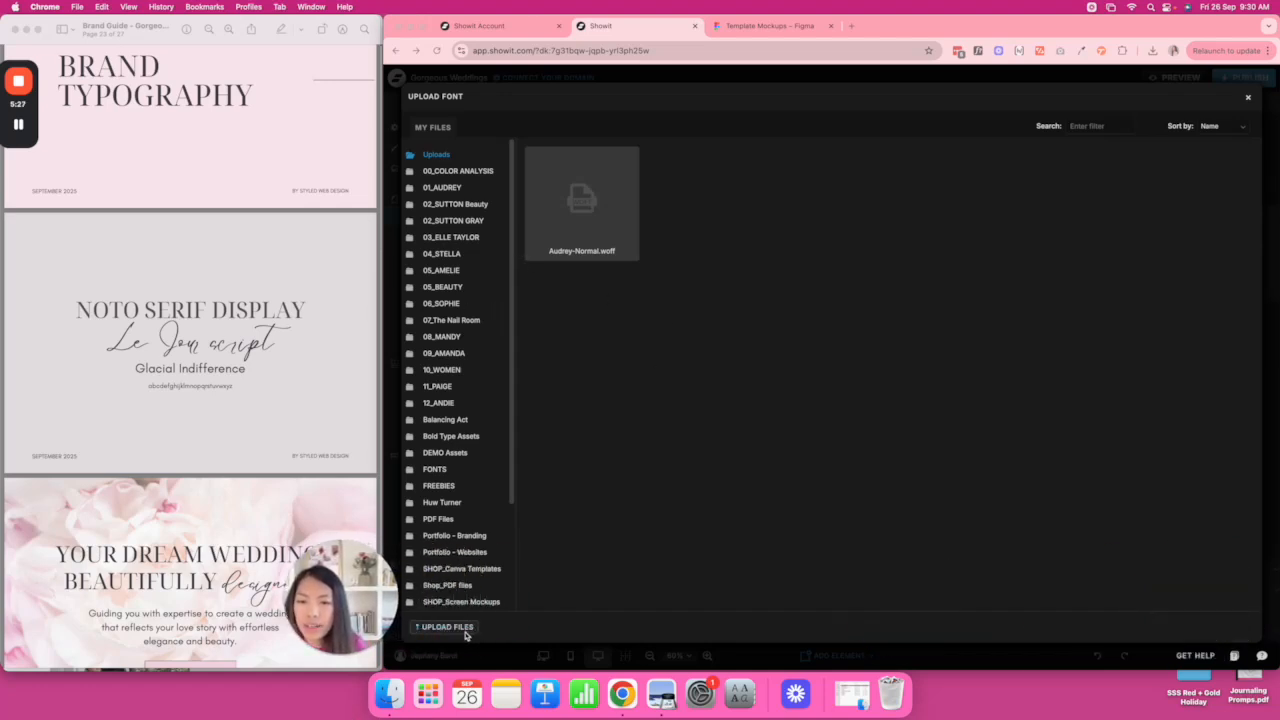
scroll(478, 241, "down", 3)
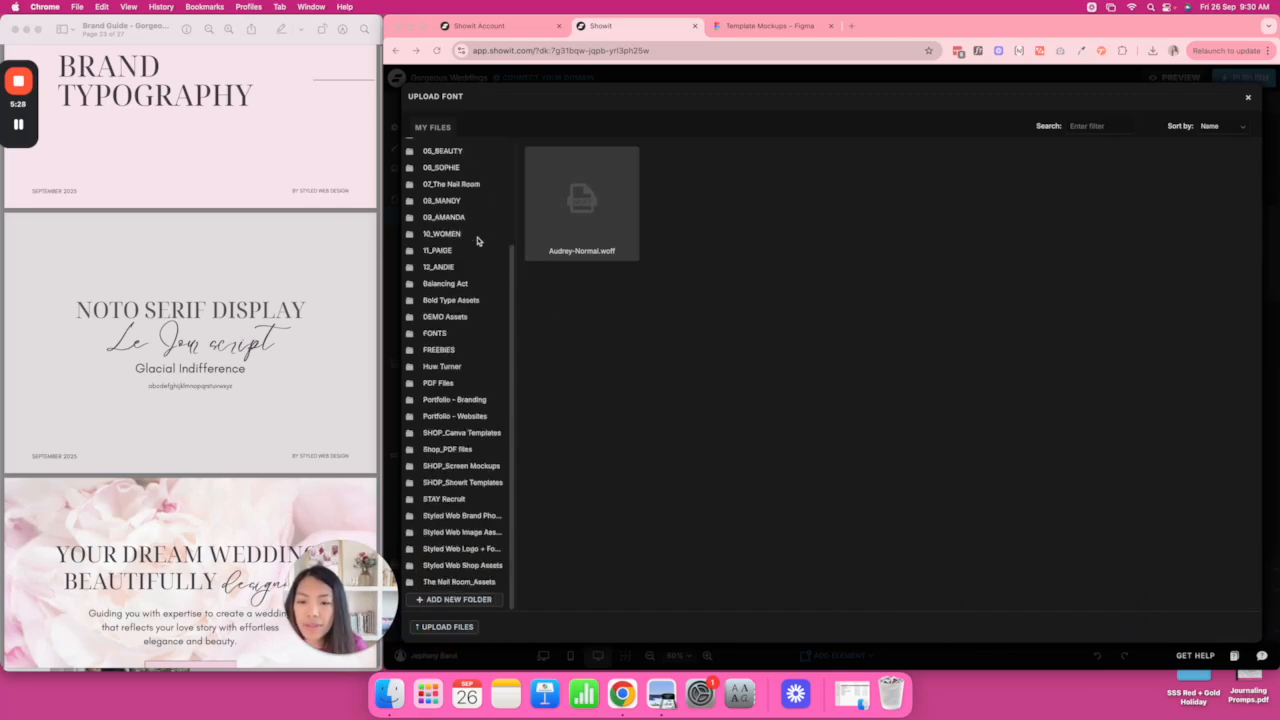
left_click(462, 600)
type("B")
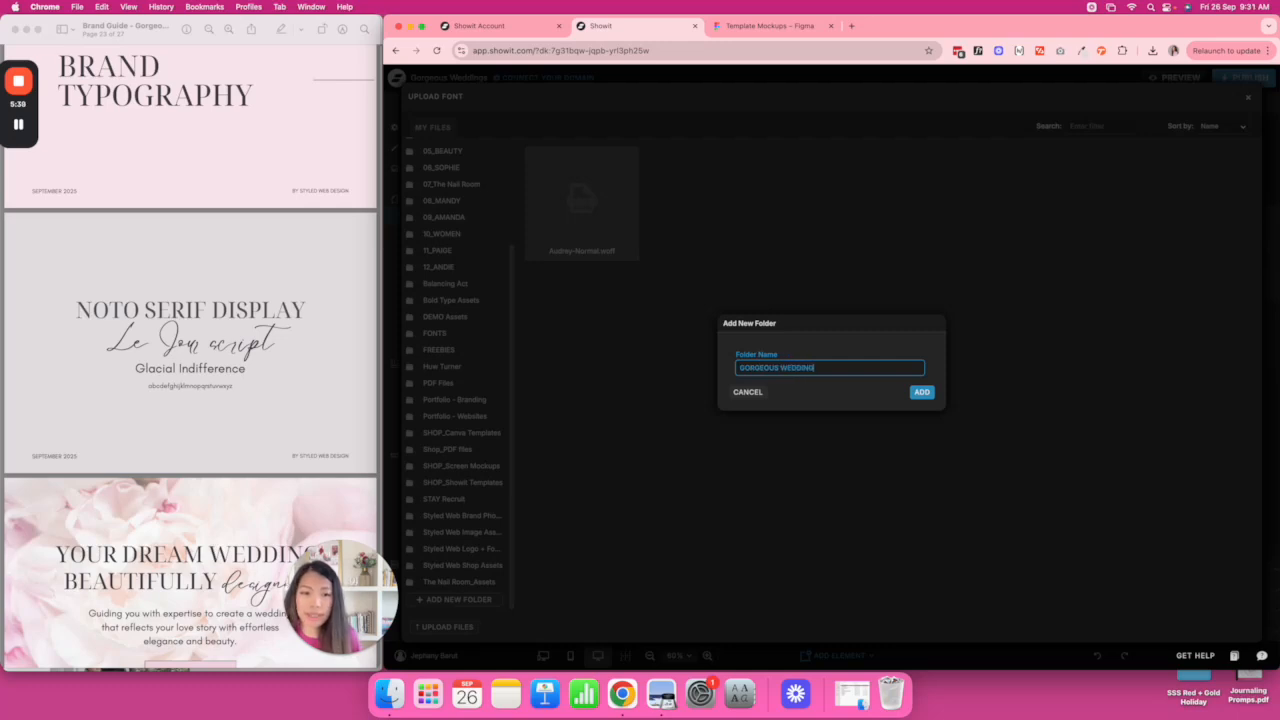
left_click(921, 392)
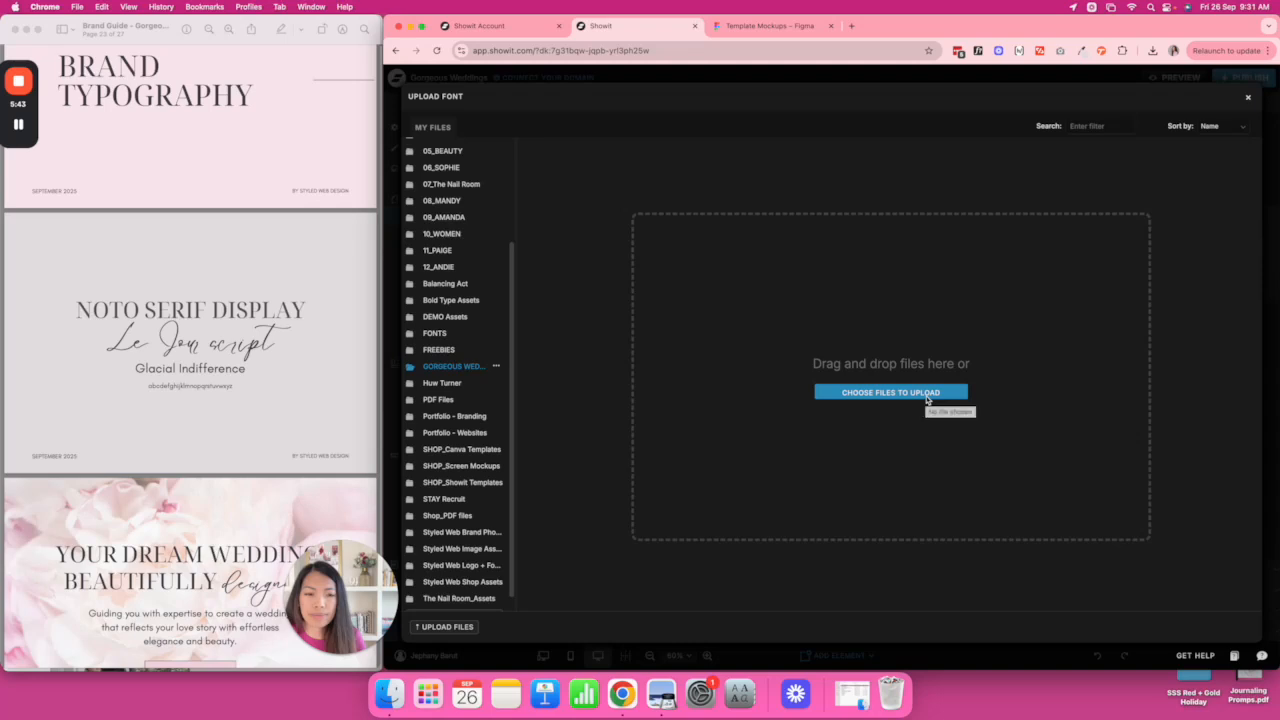
Upload le_jour_script-webfont.woff from Branding > Le Jour > Web Fonts and select it as the custom font.
left_click(926, 393)
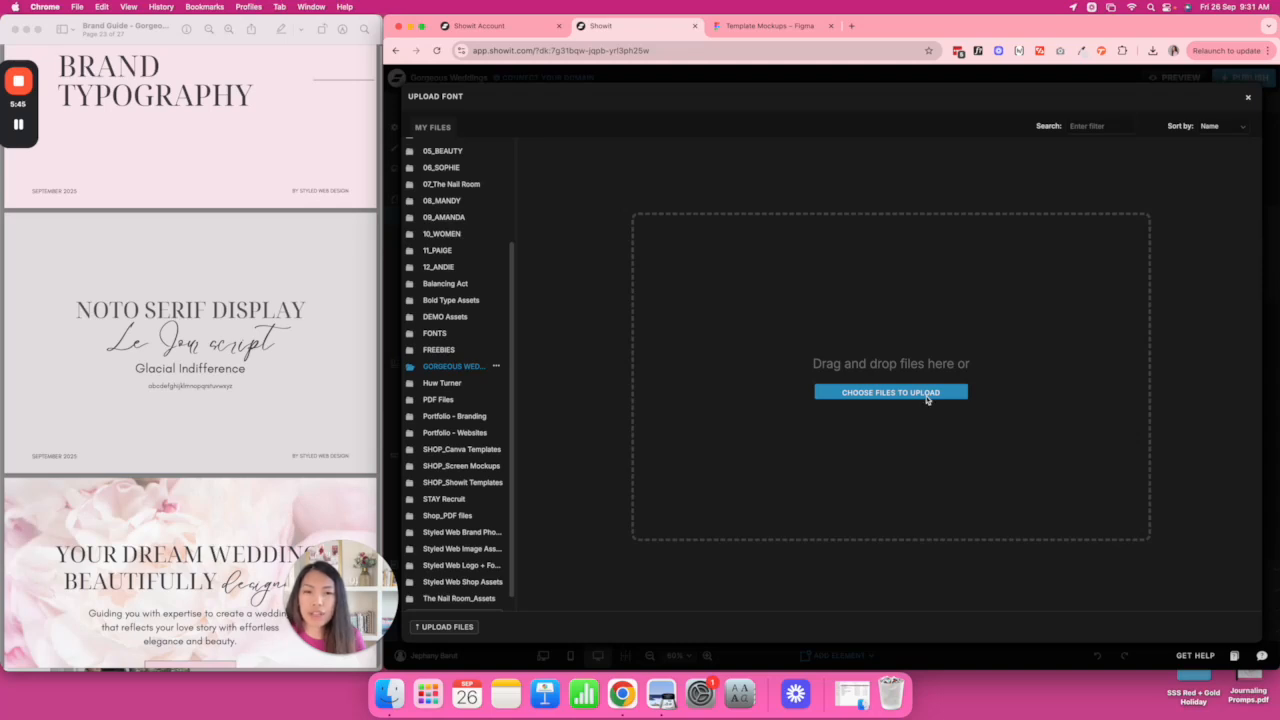
left_click(852, 139)
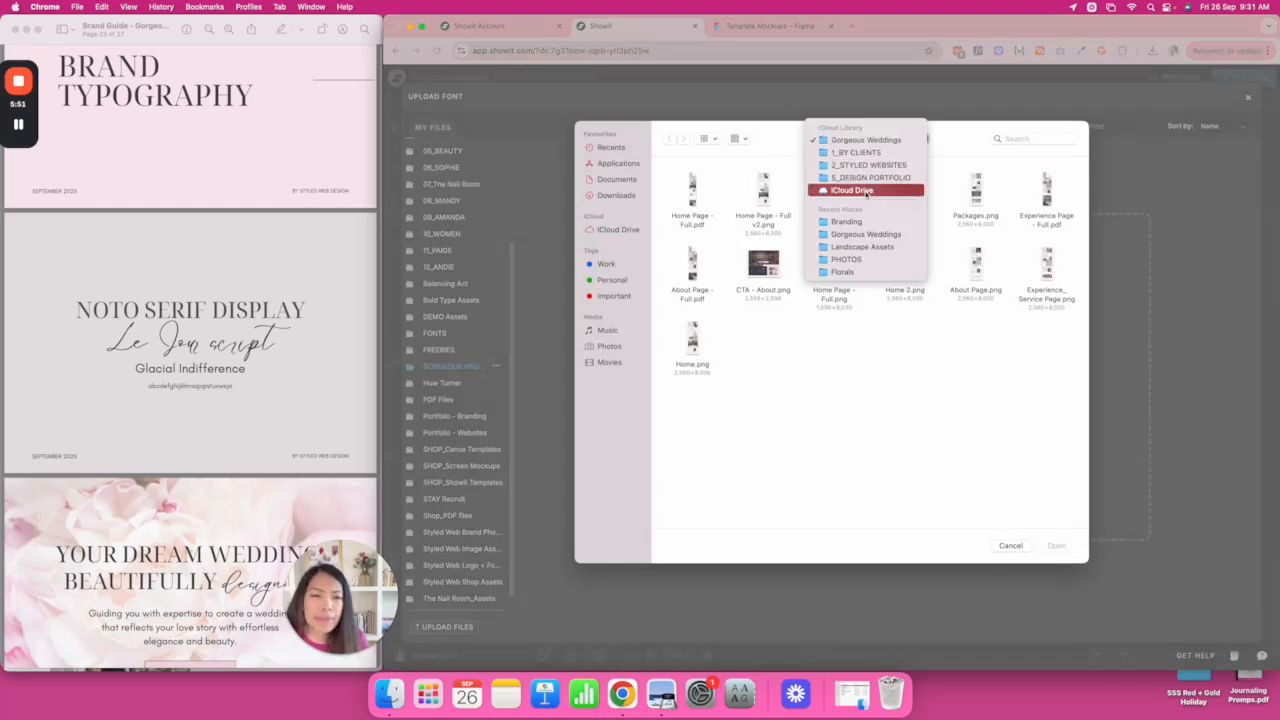
left_click(846, 221)
left_click(681, 190)
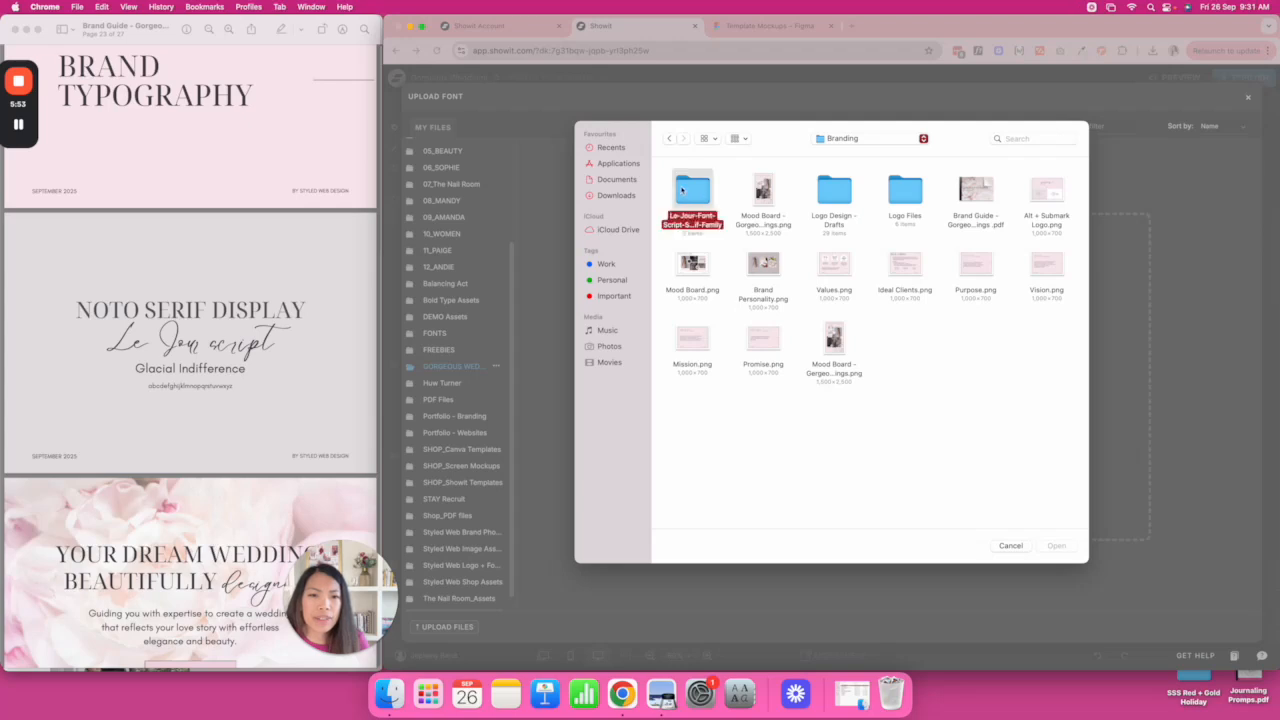
double_click(681, 190)
double_click(750, 193)
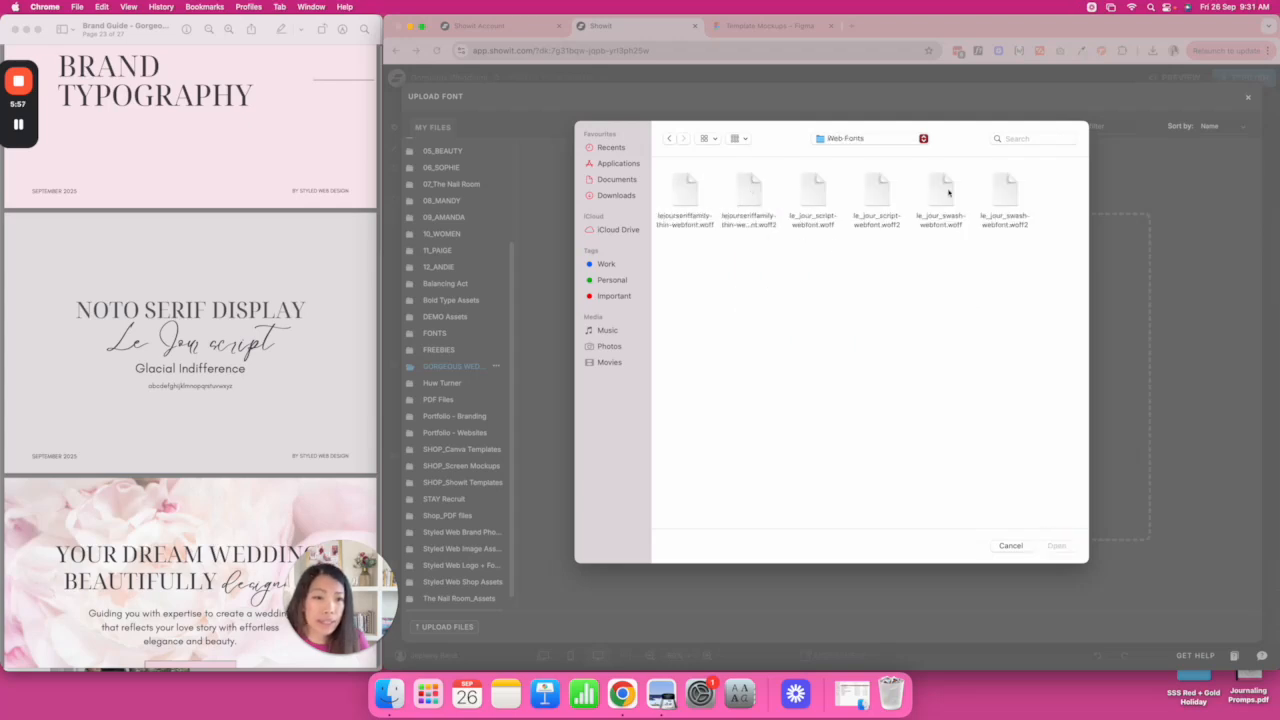
left_click(818, 192)
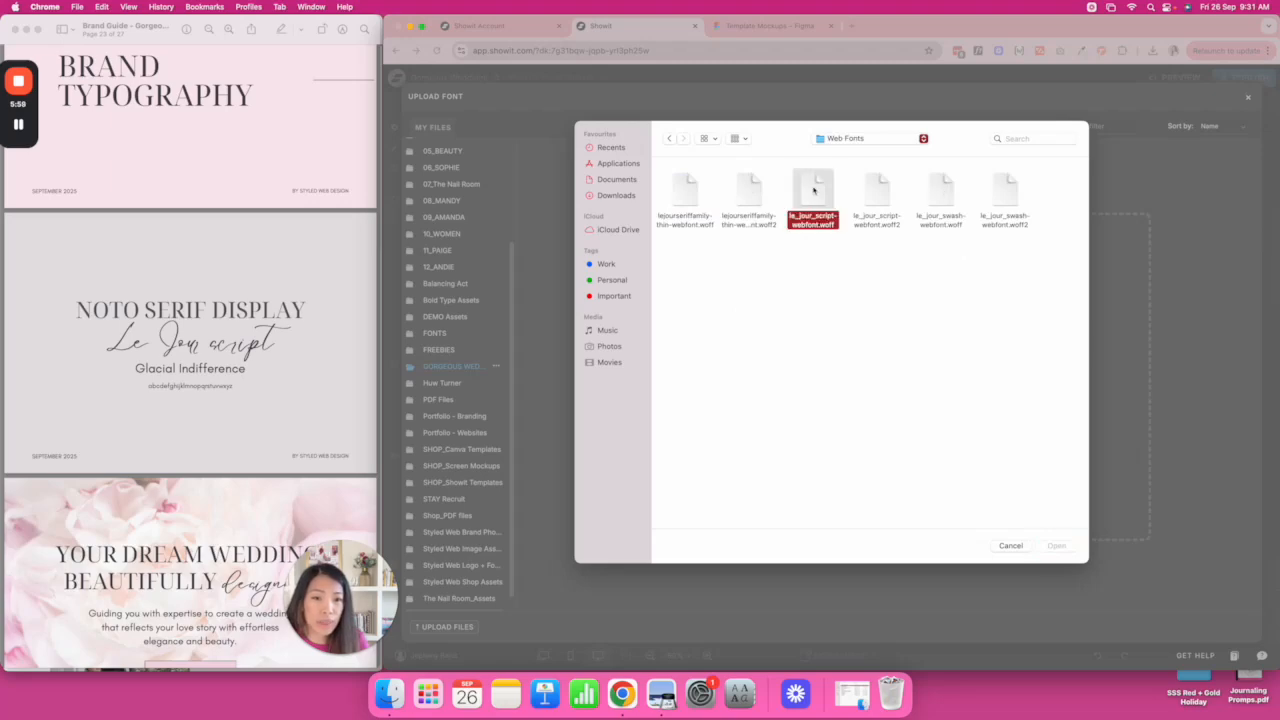
left_click(1058, 546)
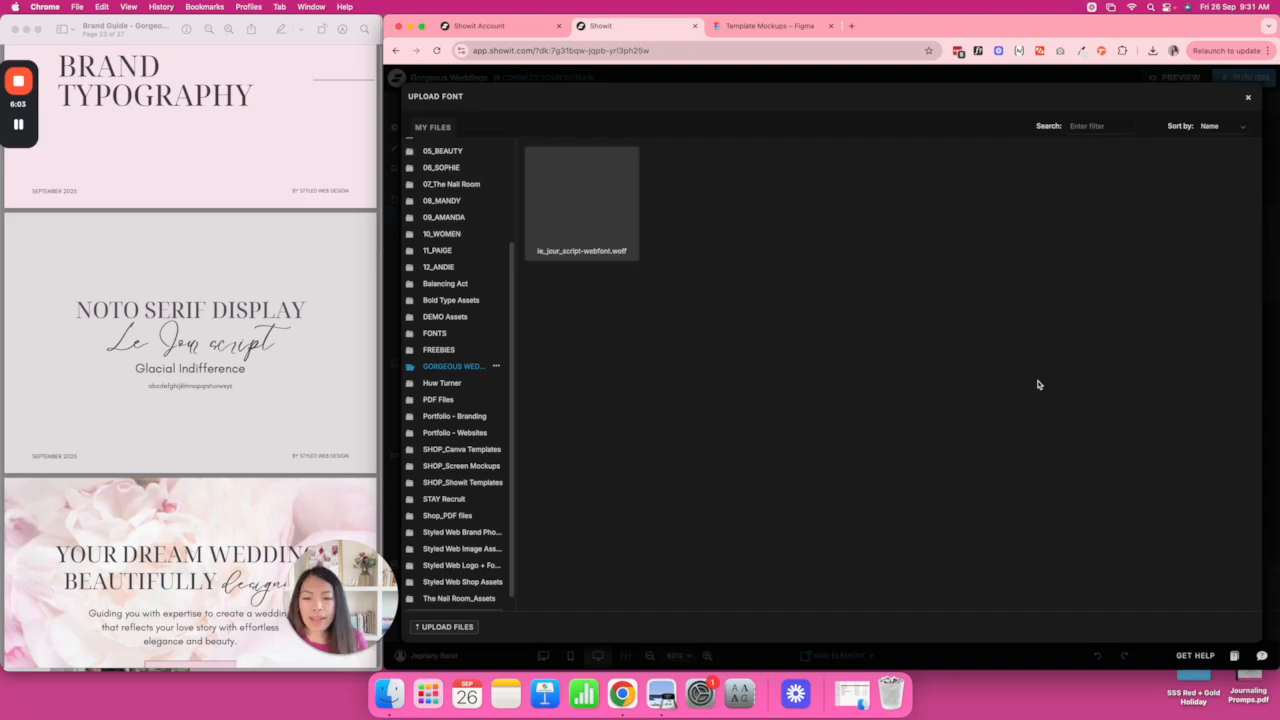
left_click(595, 219)
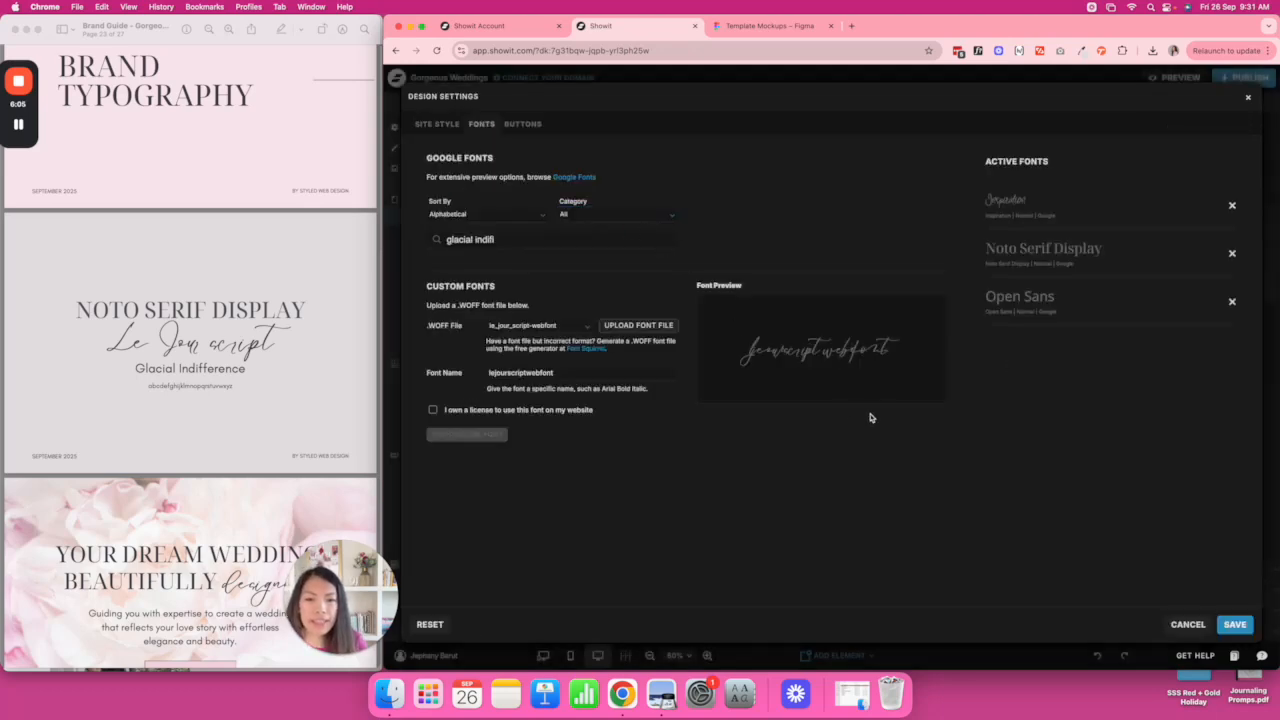
Rename the custom font 'le Jour script', add it with the license ticked, and remove Inspiration.
left_click(541, 375)
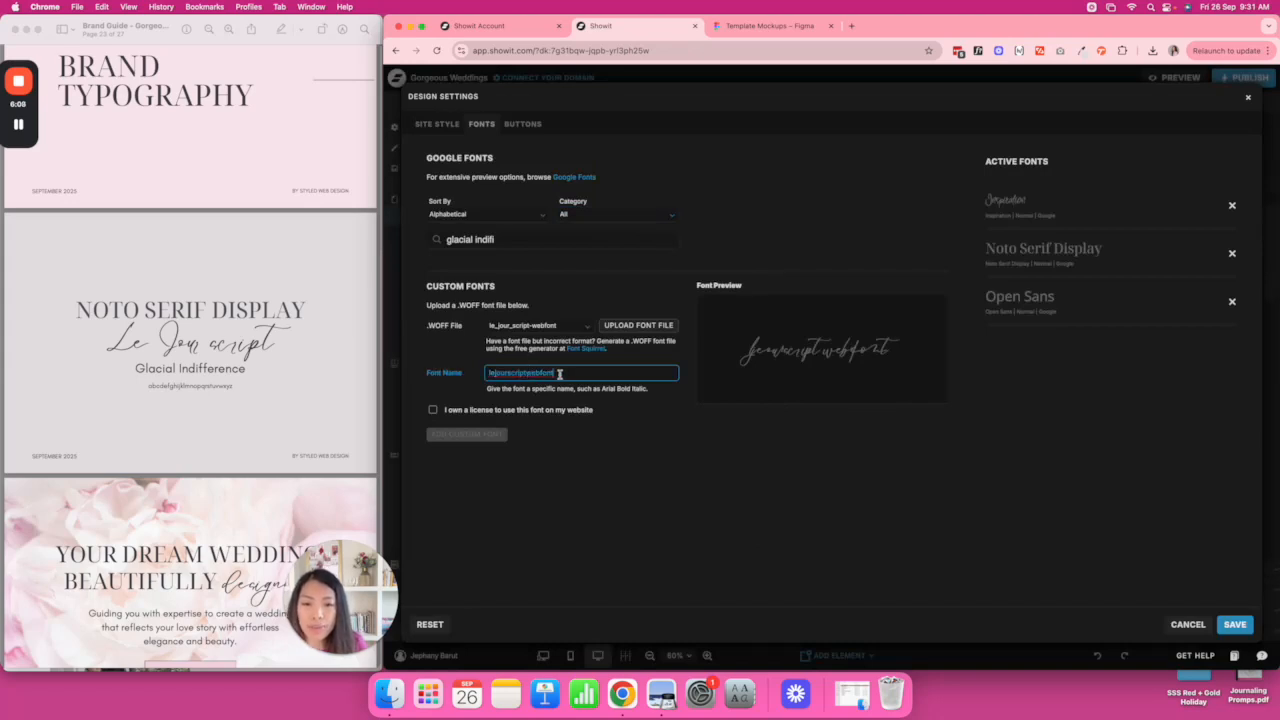
left_click_drag(530, 373, 582, 374)
key("BackSpace")
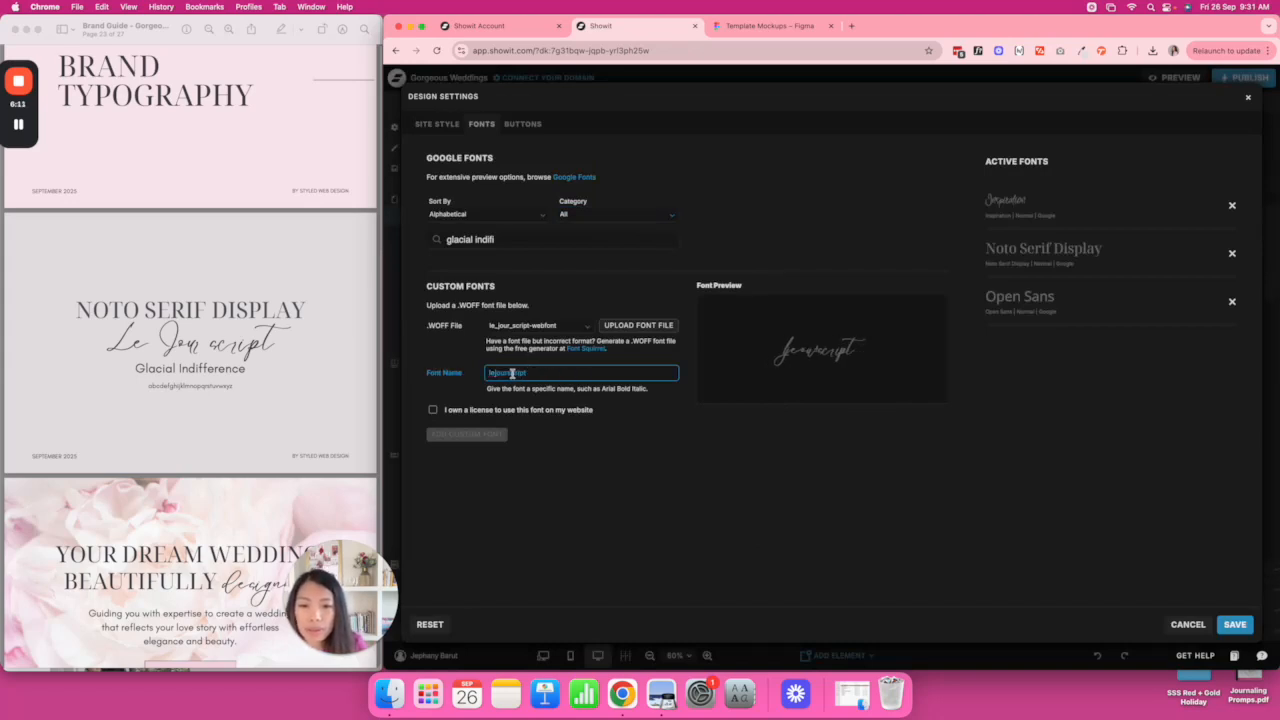
left_click(507, 373)
left_click(496, 372)
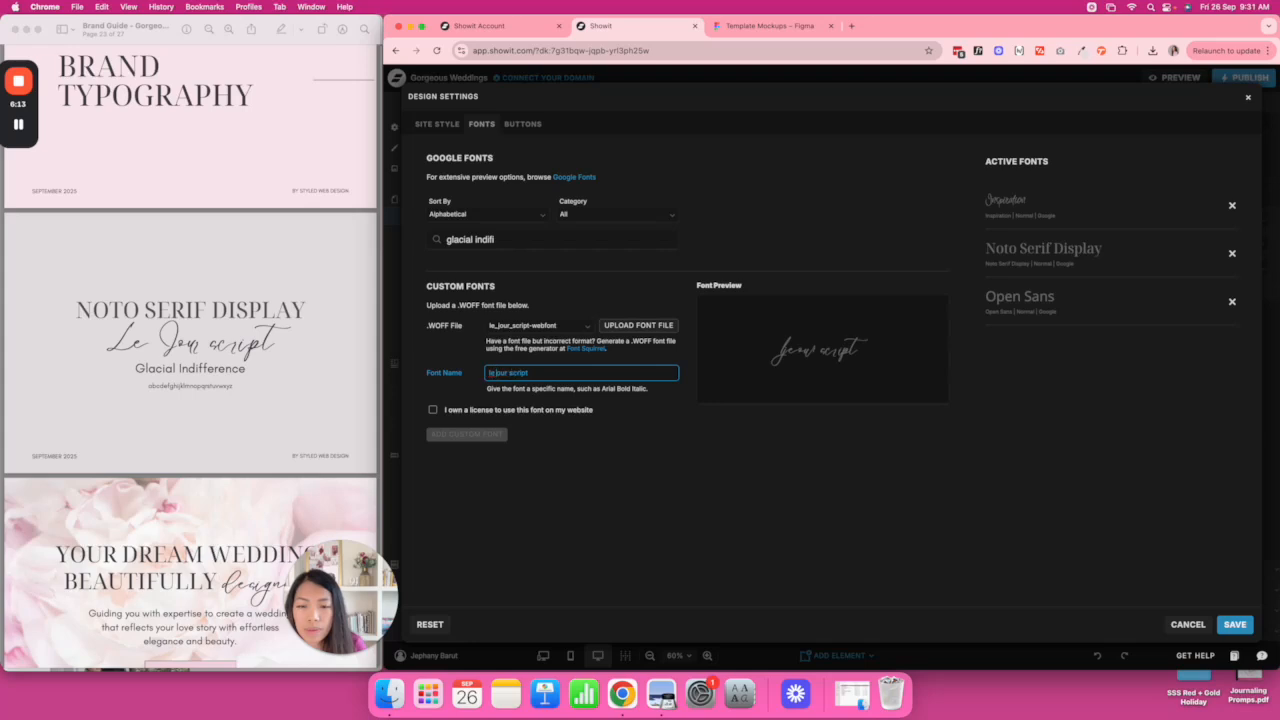
type("J")
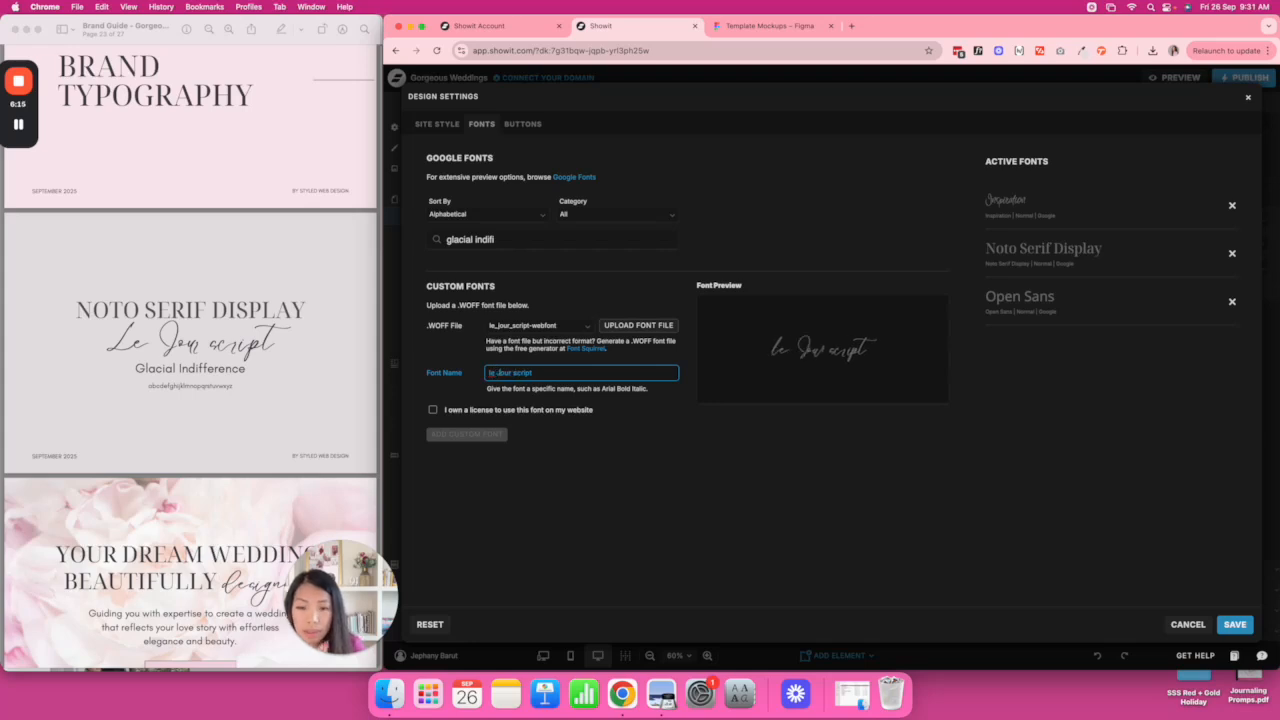
left_click(433, 410)
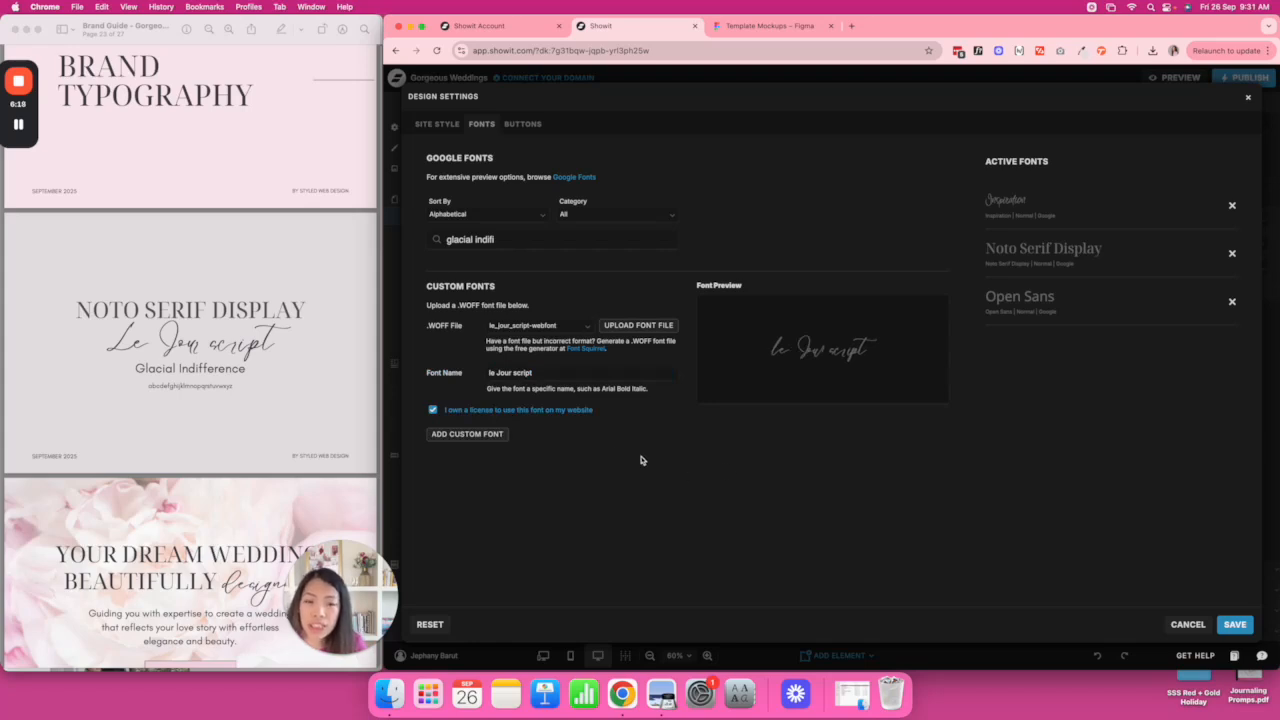
left_click(490, 436)
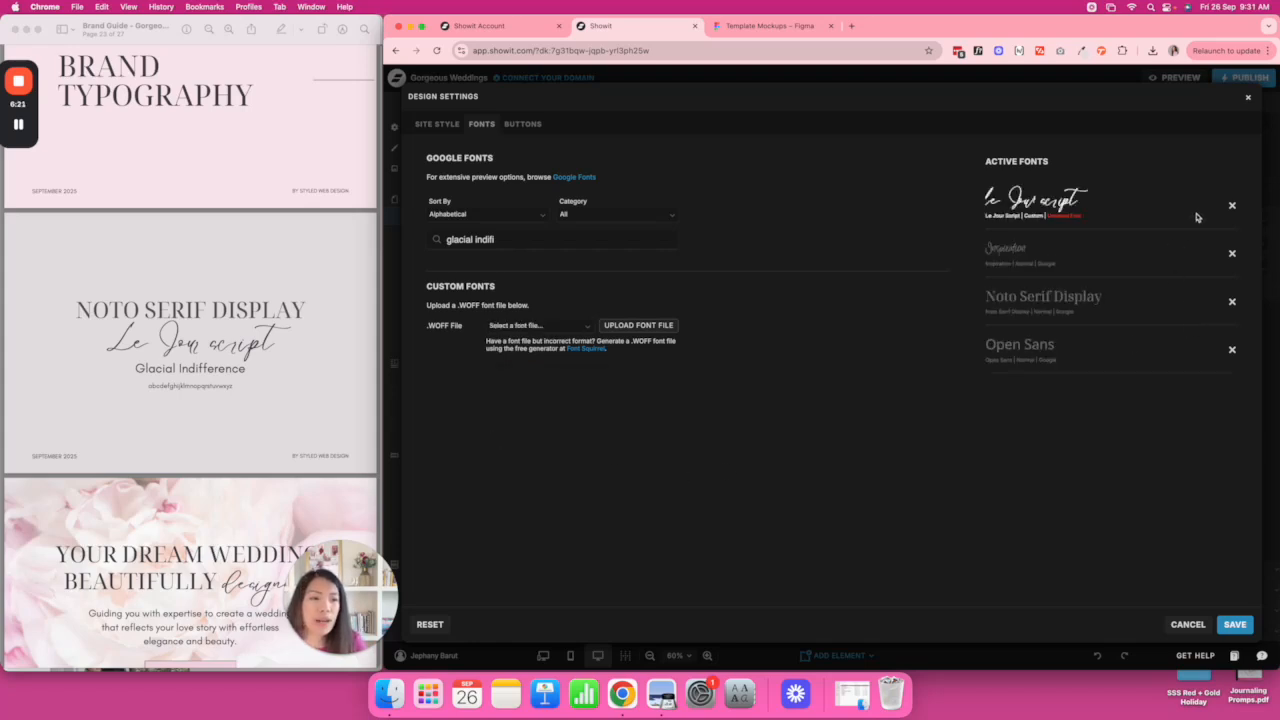
left_click(1232, 253)
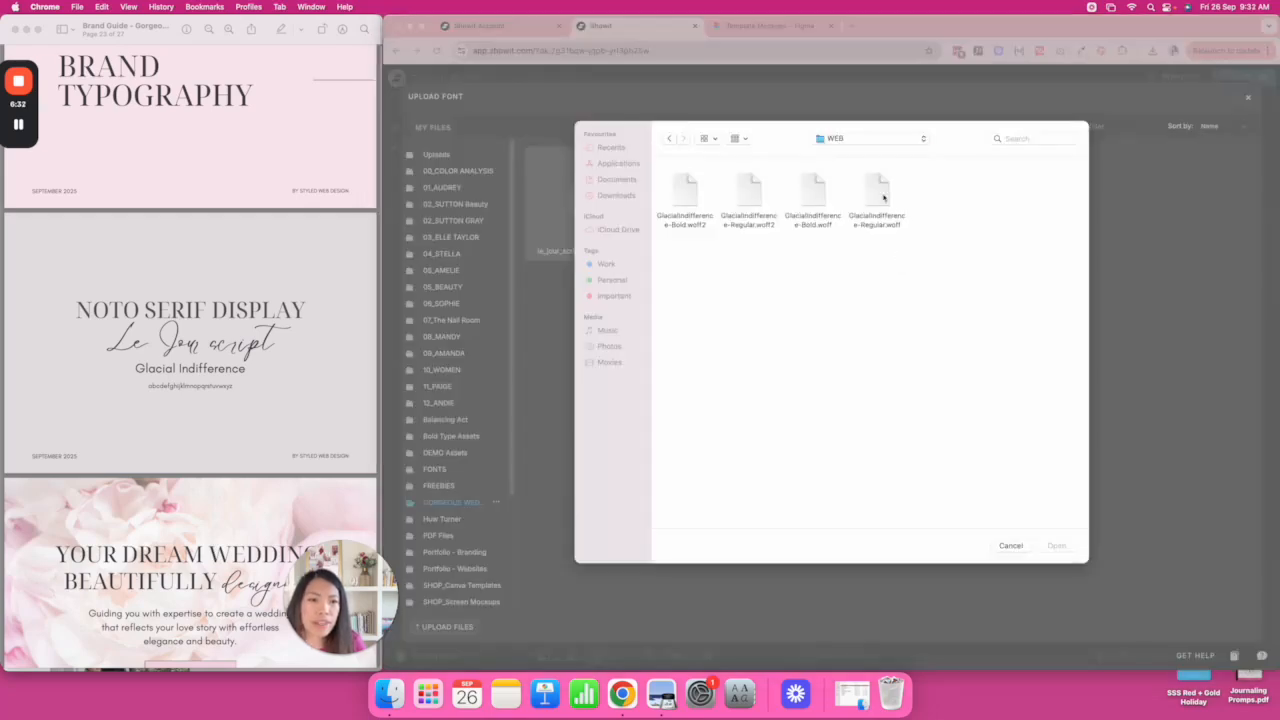
Upload GlacialIndifference-Regular.woff, add it as a licensed custom font, and remove Open Sans.
left_click(883, 197)
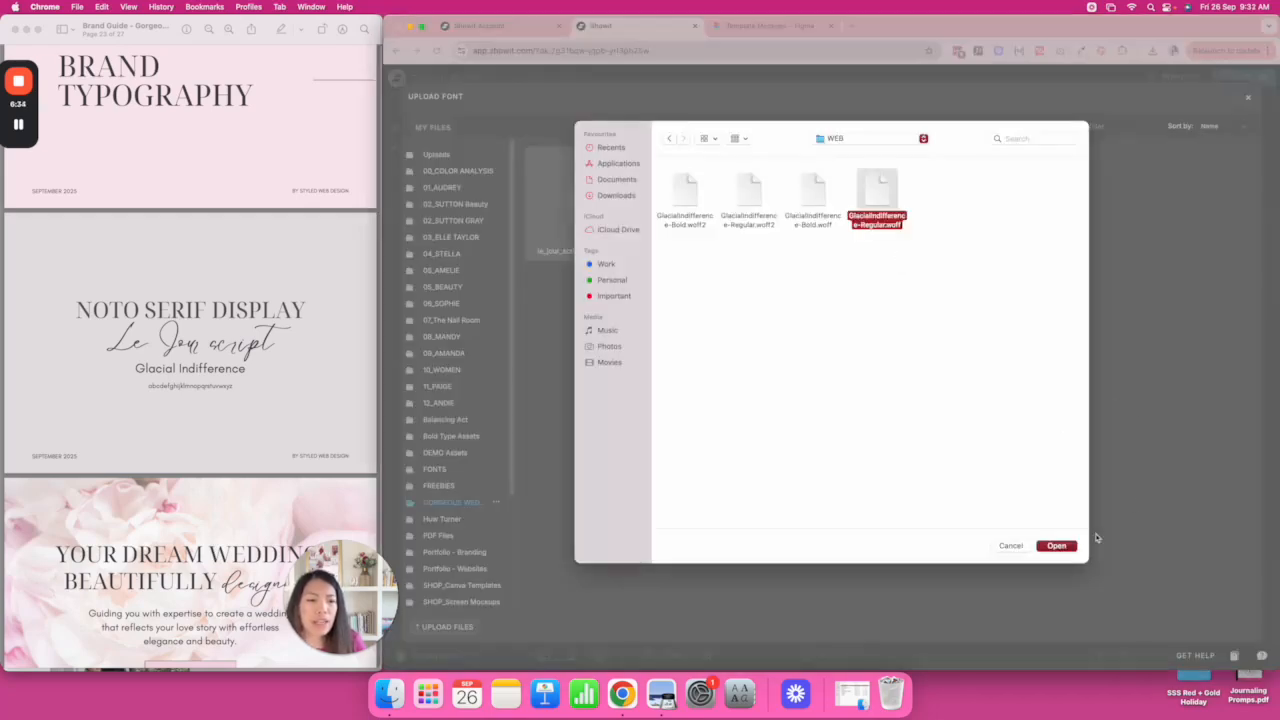
left_click(1058, 546)
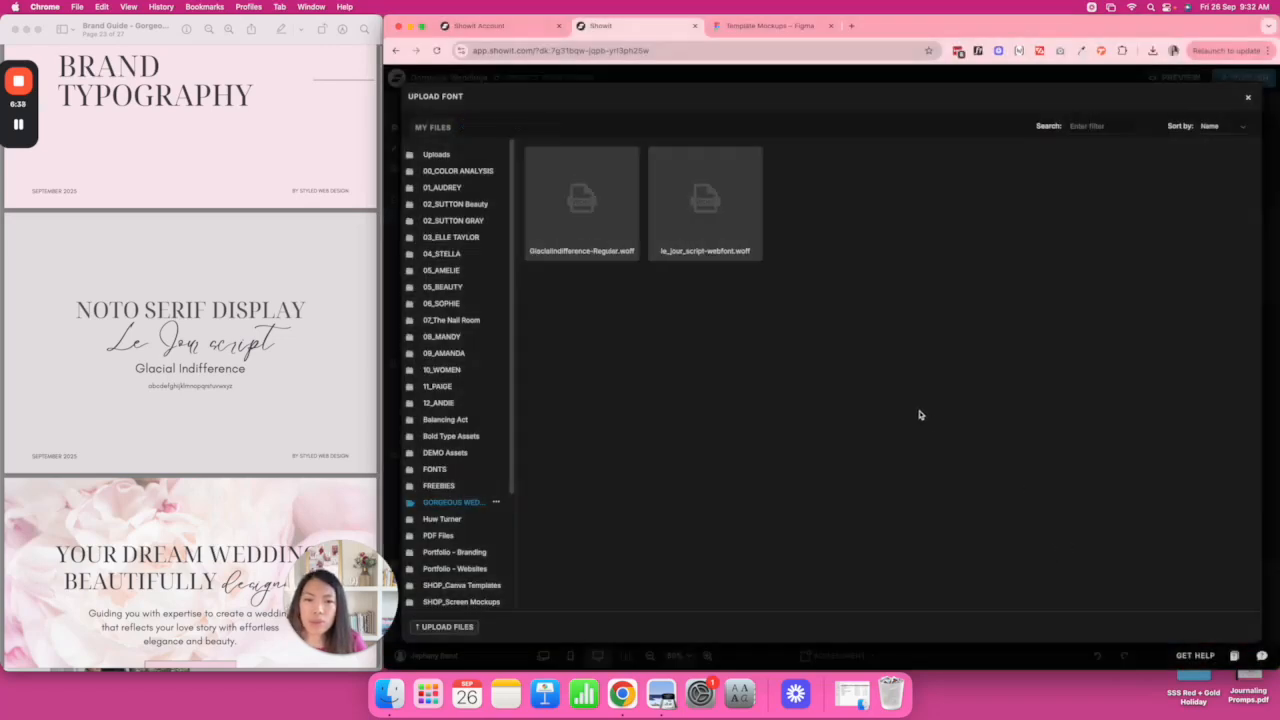
left_click(581, 205)
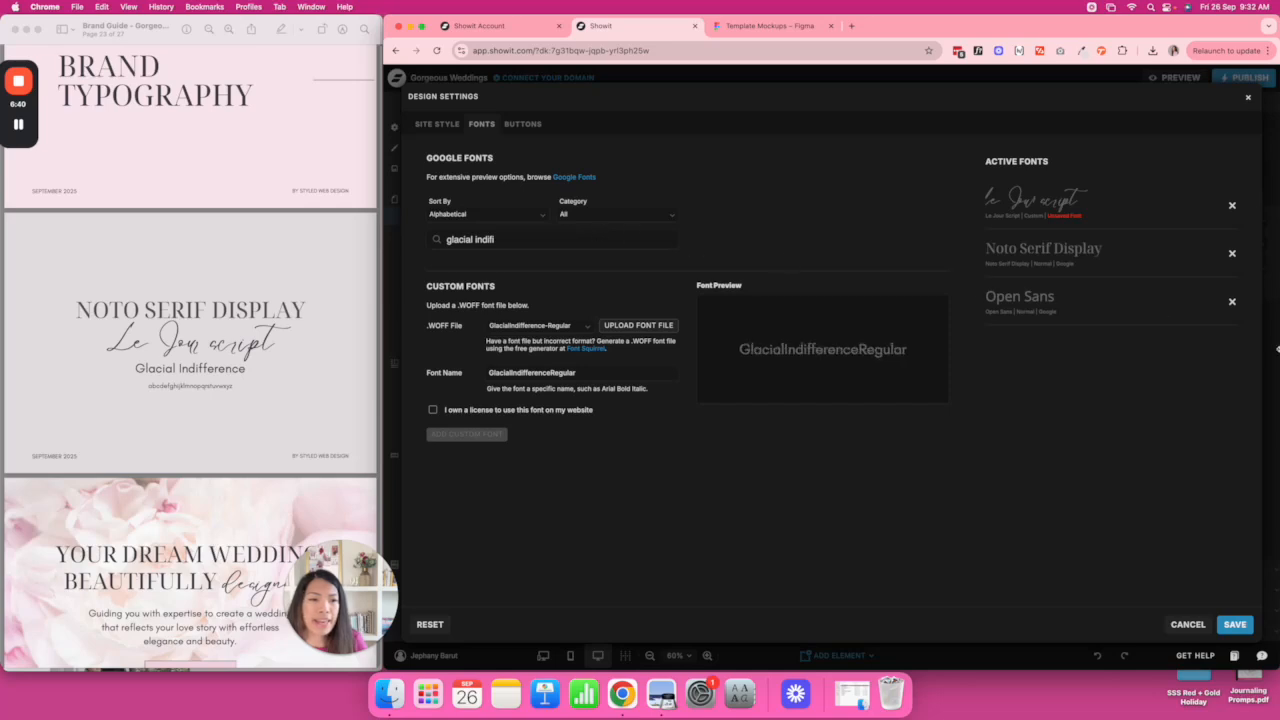
left_click(433, 410)
left_click(467, 434)
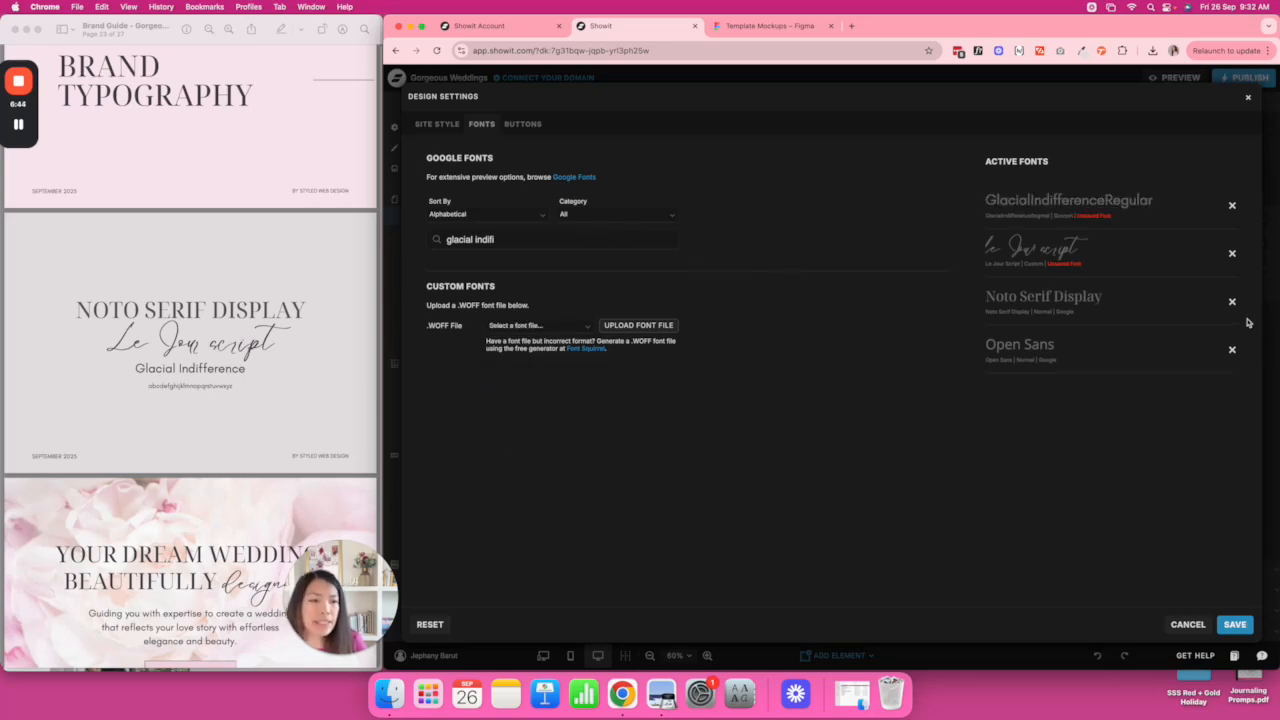
left_click(1232, 350)
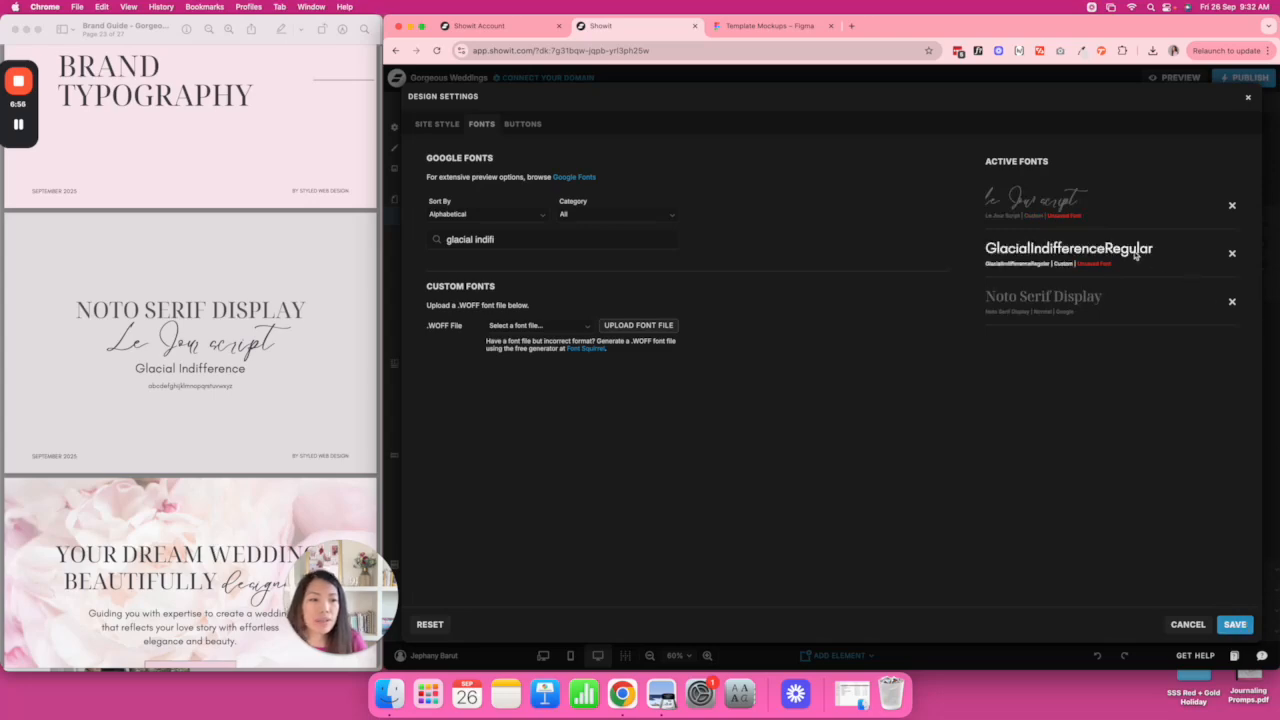
Save the font changes and review the page.
left_click(1236, 625)
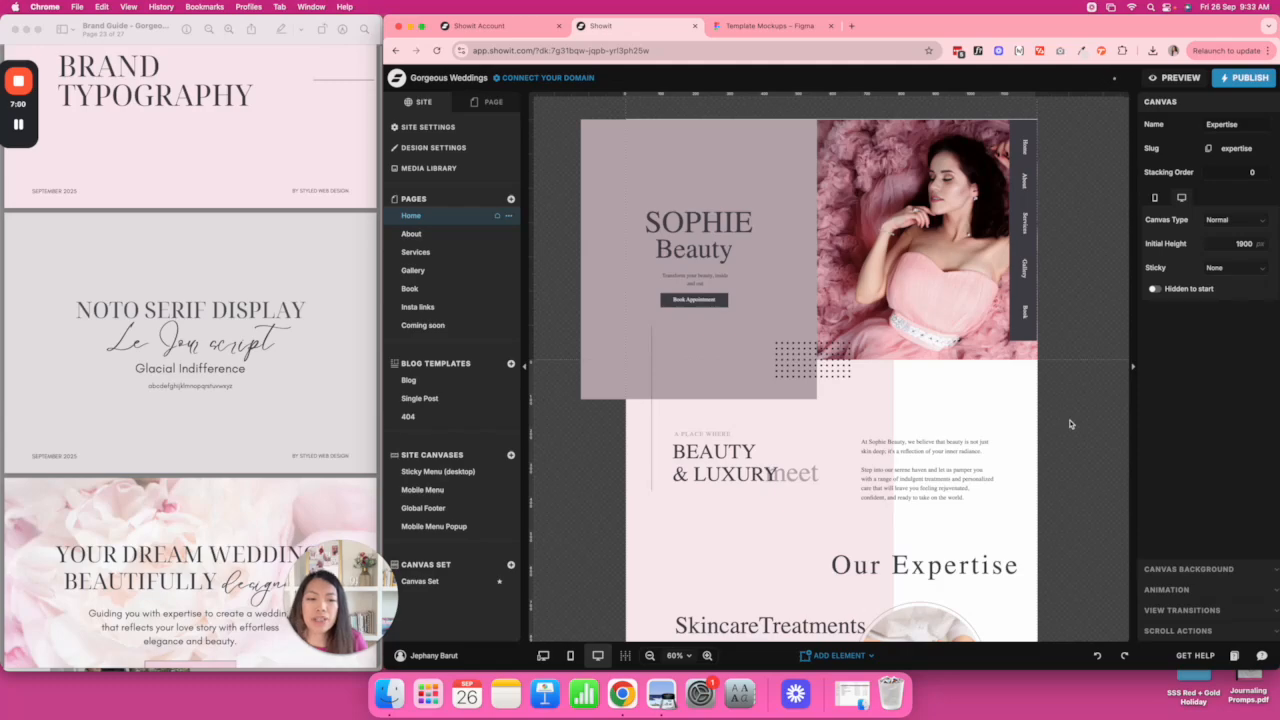
scroll(1070, 424, "down", 15)
scroll(1070, 424, "up", 15)
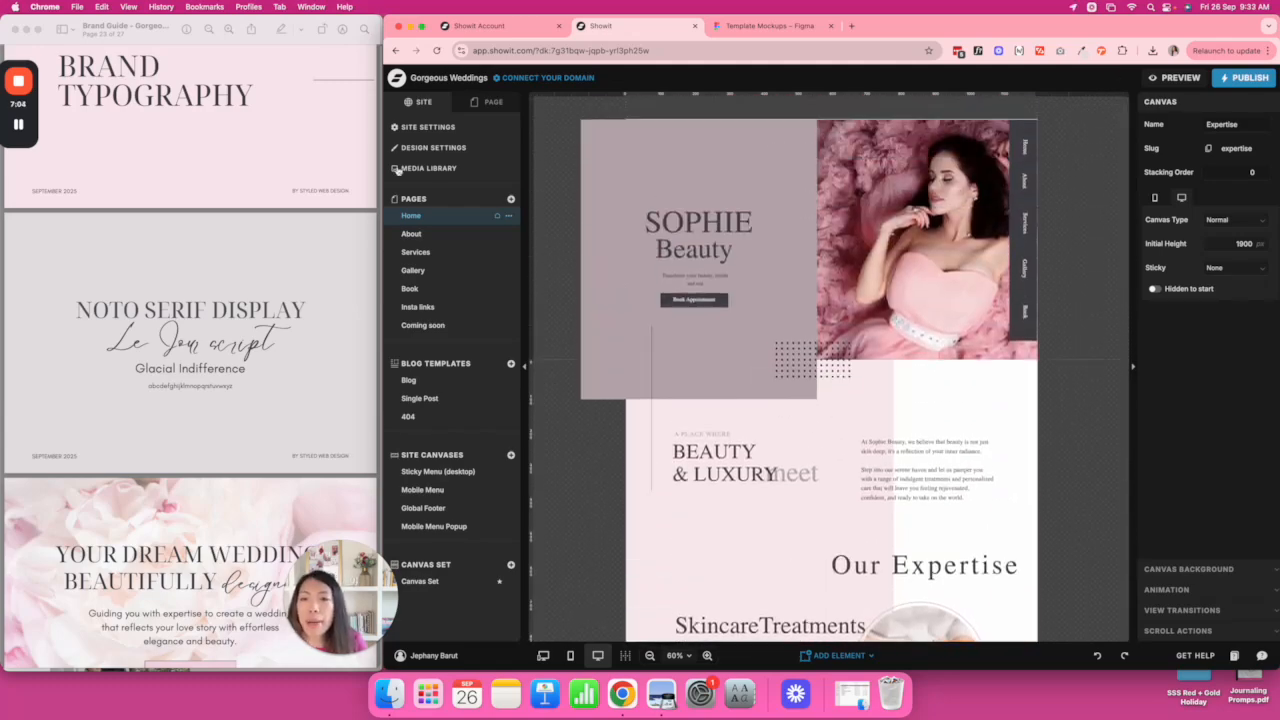
Set the Title type style to Noto Serif Display with UPPERCASE letter case.
left_click(425, 148)
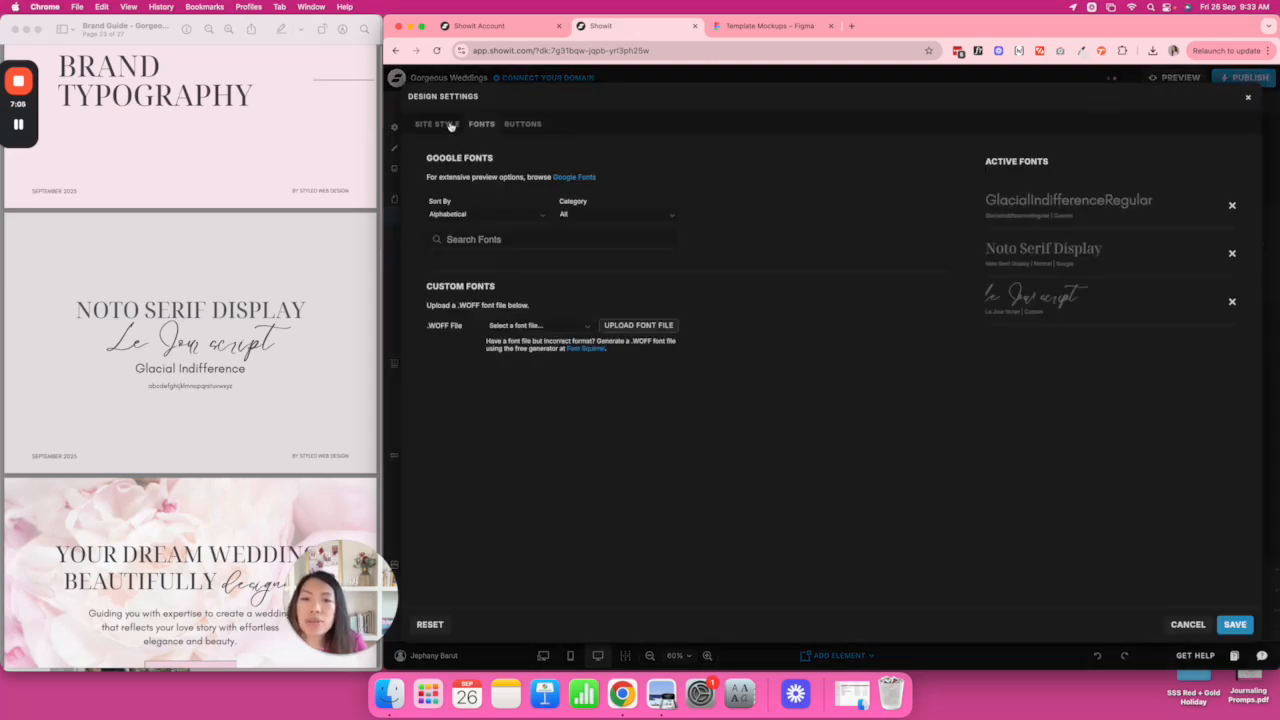
left_click(446, 126)
left_click(548, 250)
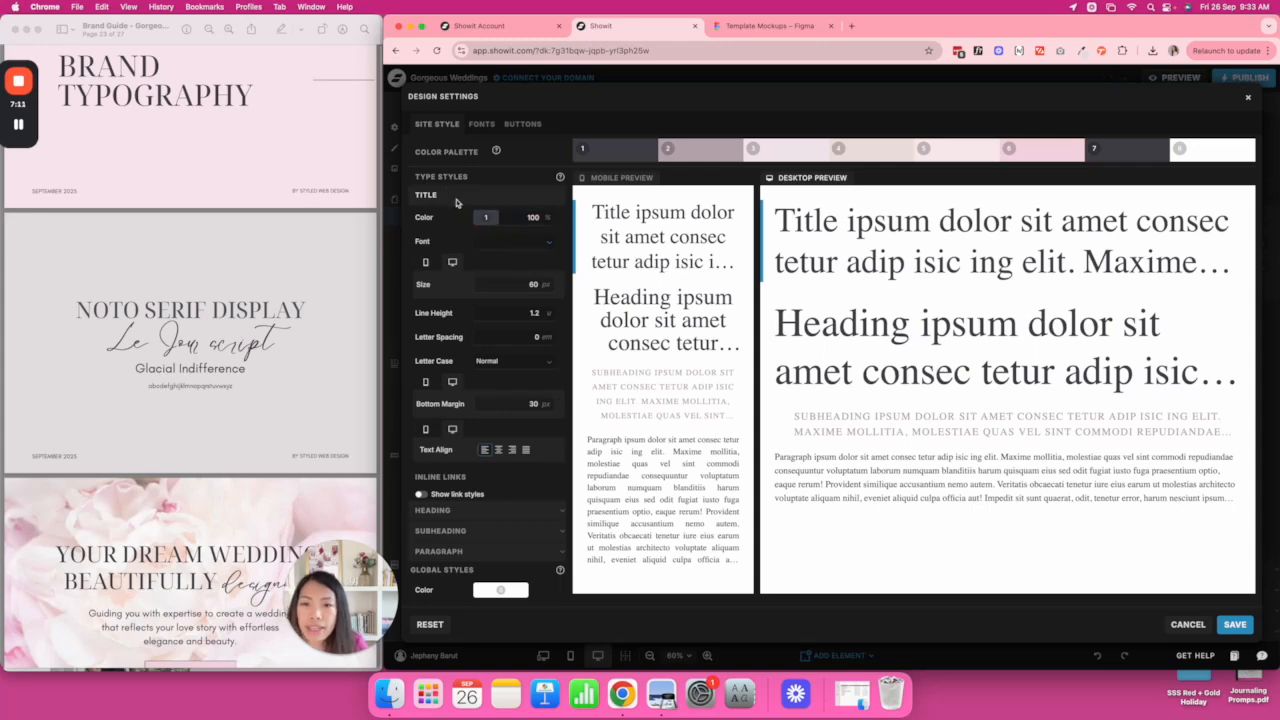
left_click(525, 241)
left_click(549, 290)
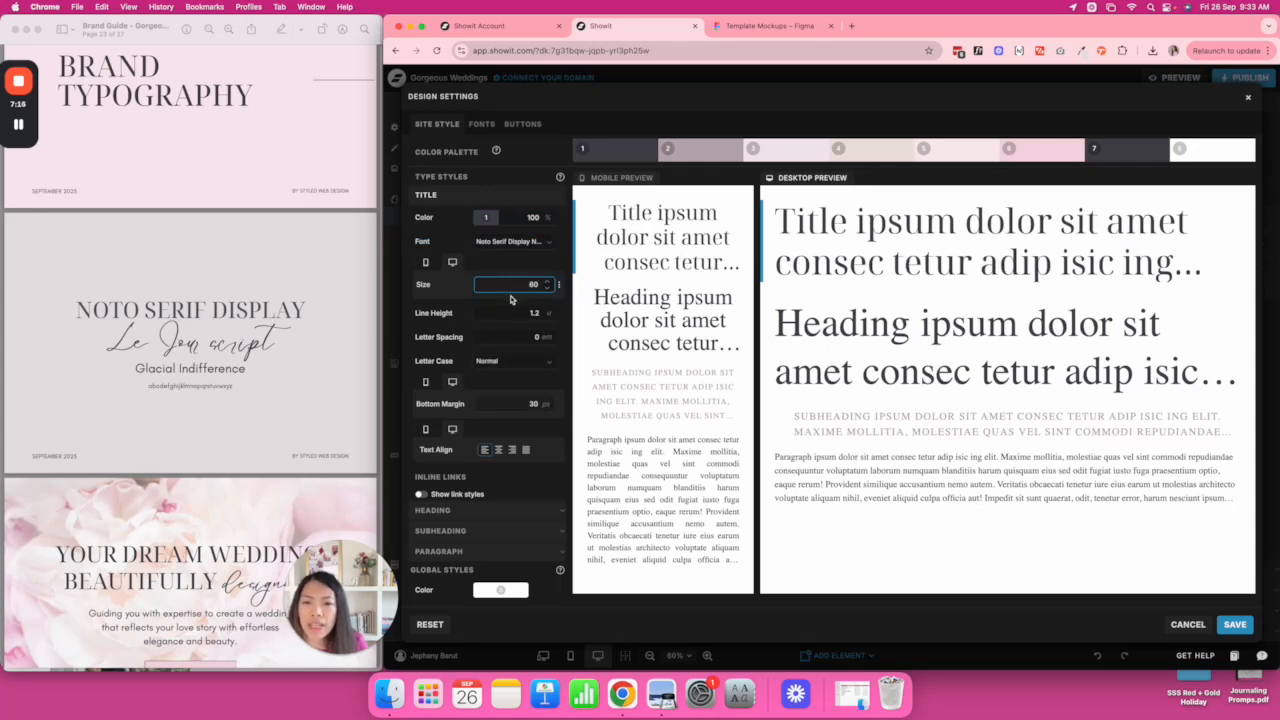
scroll(511, 299, "down", 2)
left_click(544, 328)
left_click(525, 357)
scroll(526, 355, "down", 2)
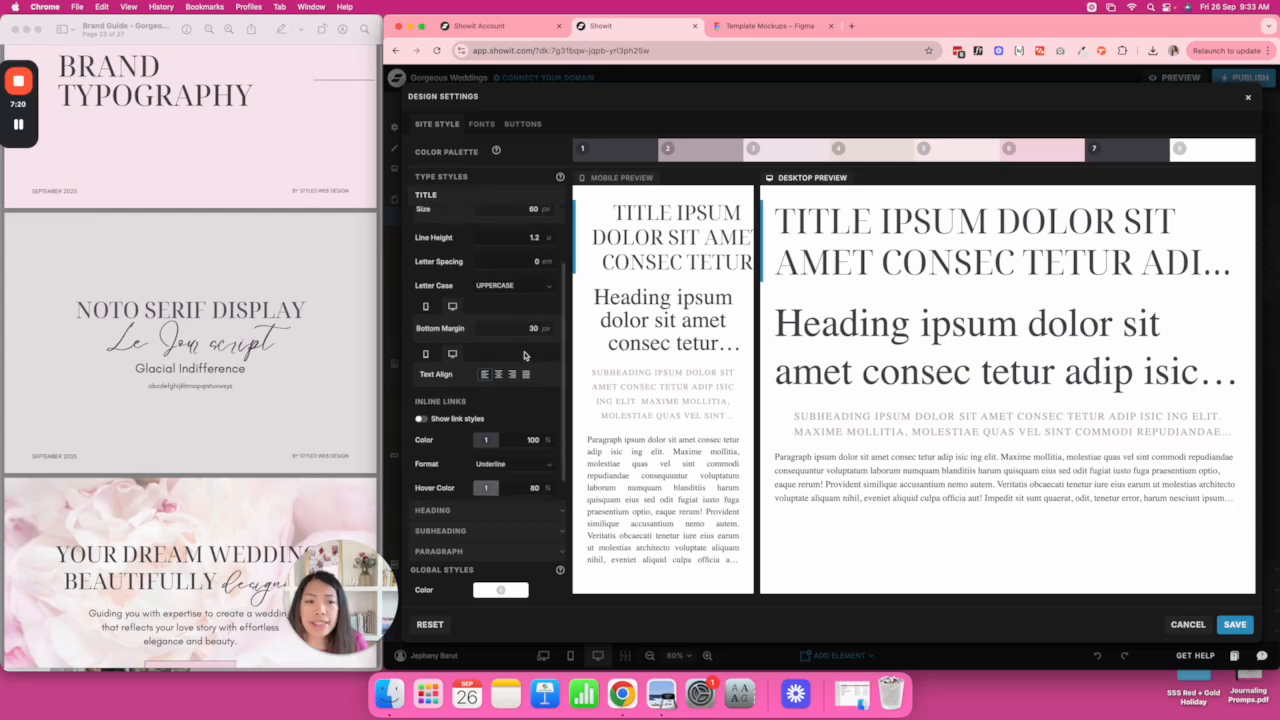
scroll(524, 355, "down", 2)
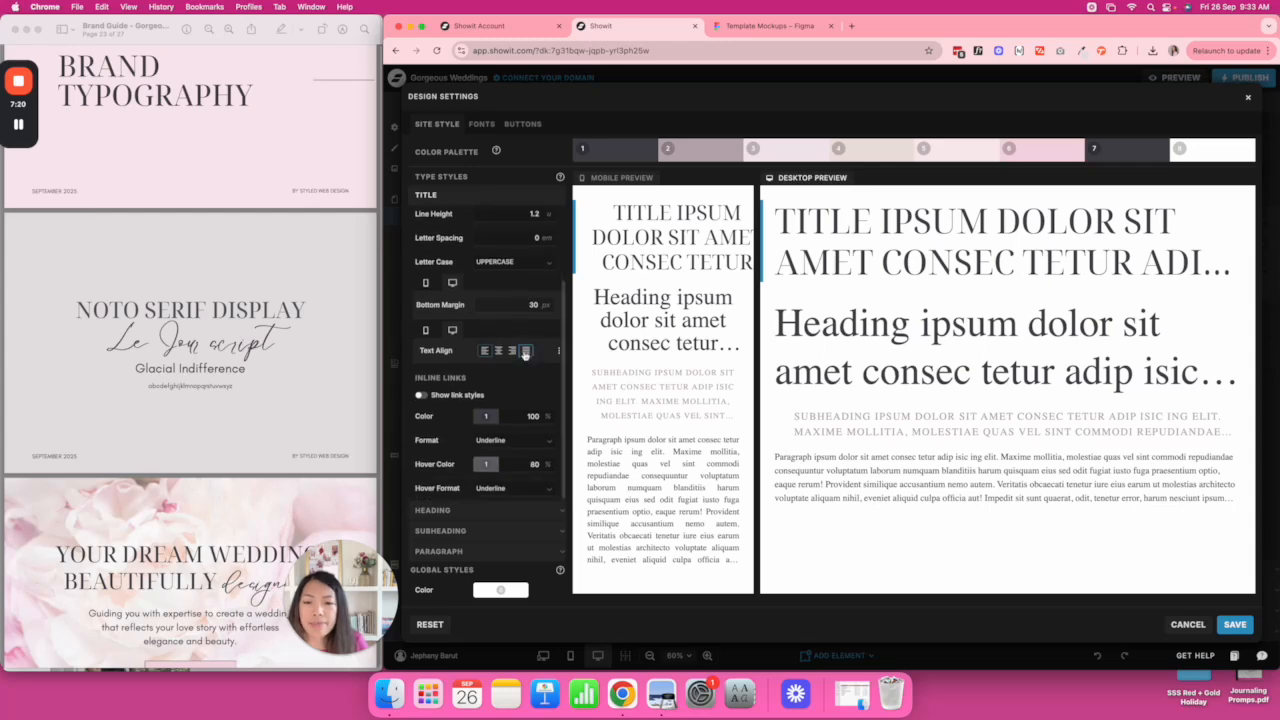
Set the Heading font to le Jour script at 50 px on desktop.
left_click(485, 512)
left_click(521, 262)
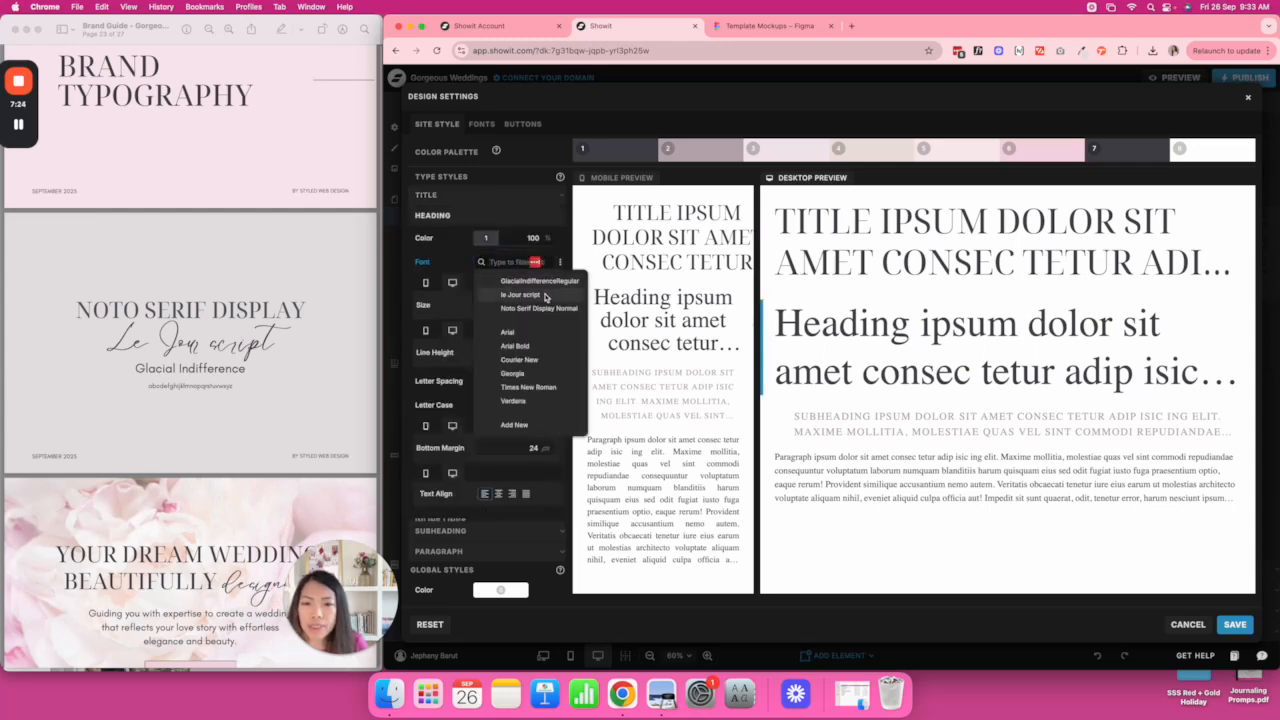
left_click(545, 296)
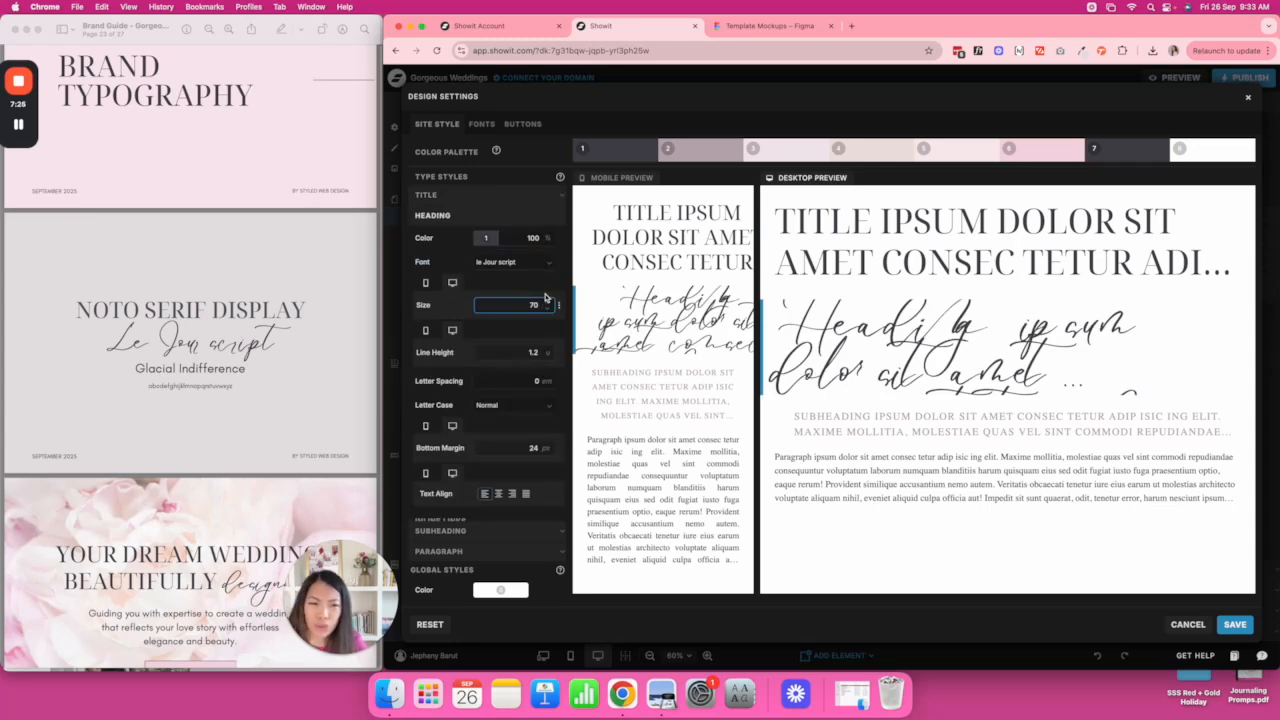
left_click(531, 304)
type("60")
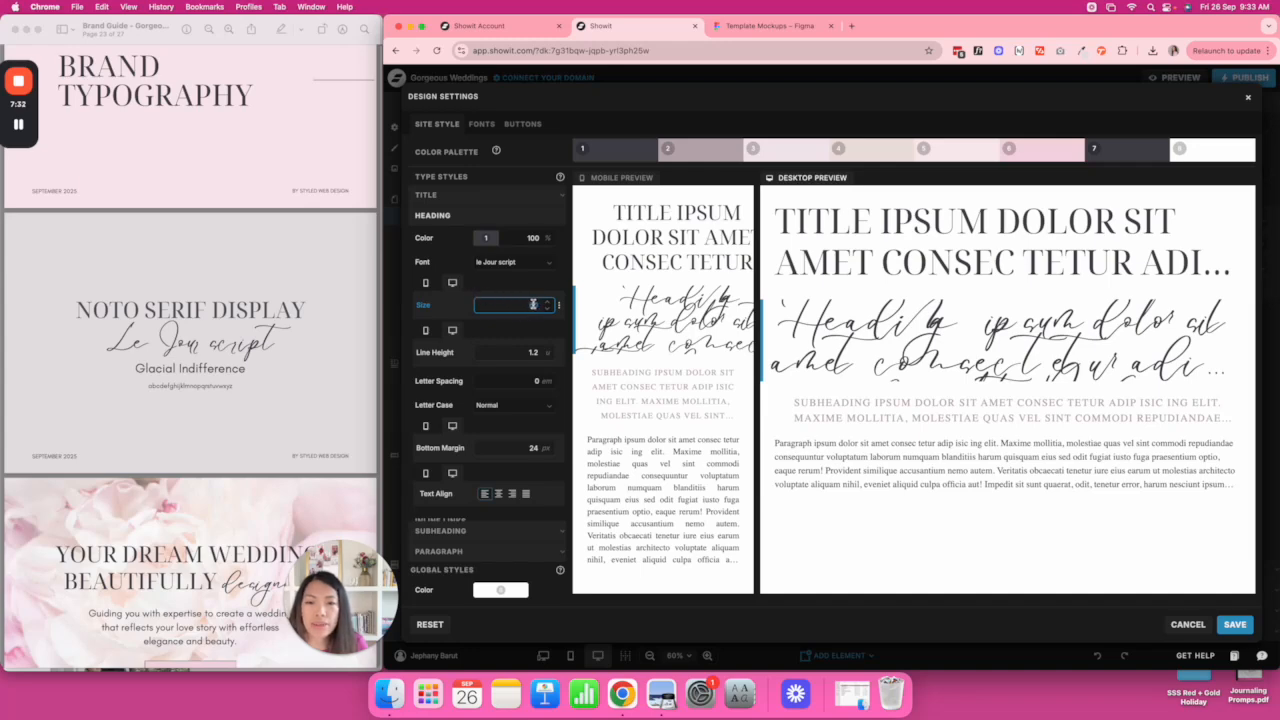
type("50")
key("Return")
Give headings 35 px size and 1.2 line height on mobile, and 1.3 on desktop.
left_click(427, 283)
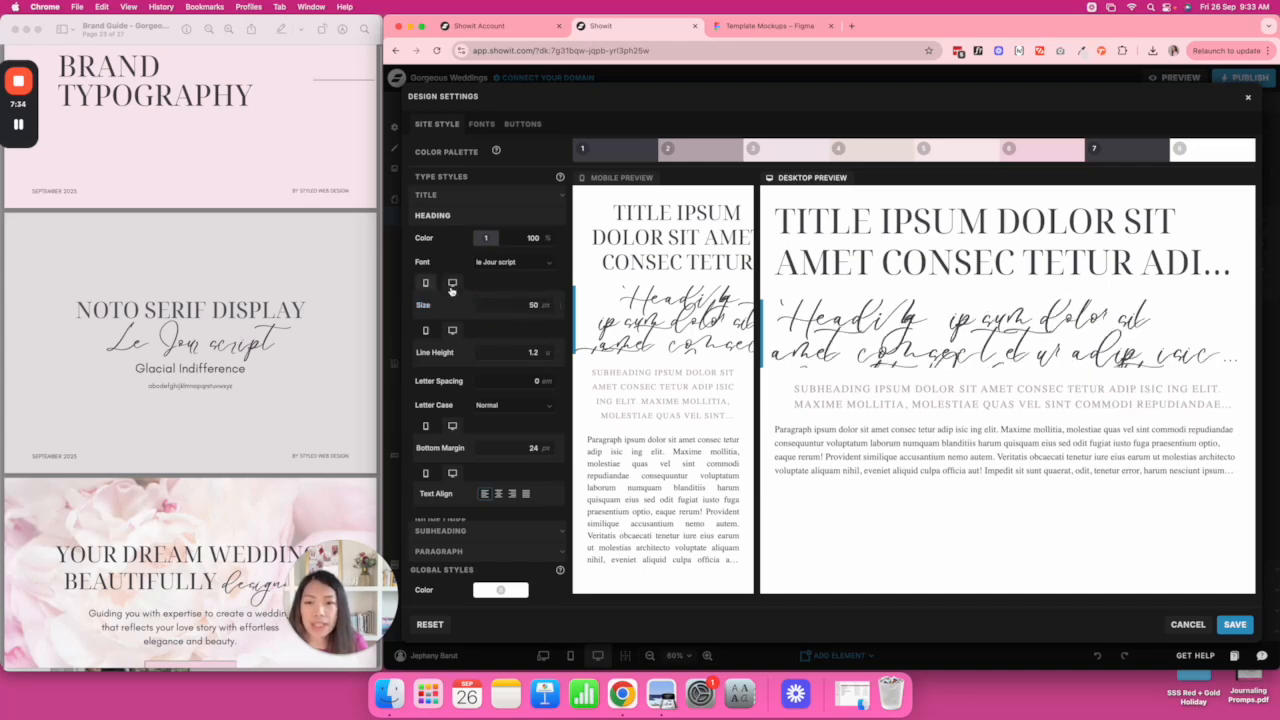
left_click(530, 305)
type("30")
key("Return")
type("35")
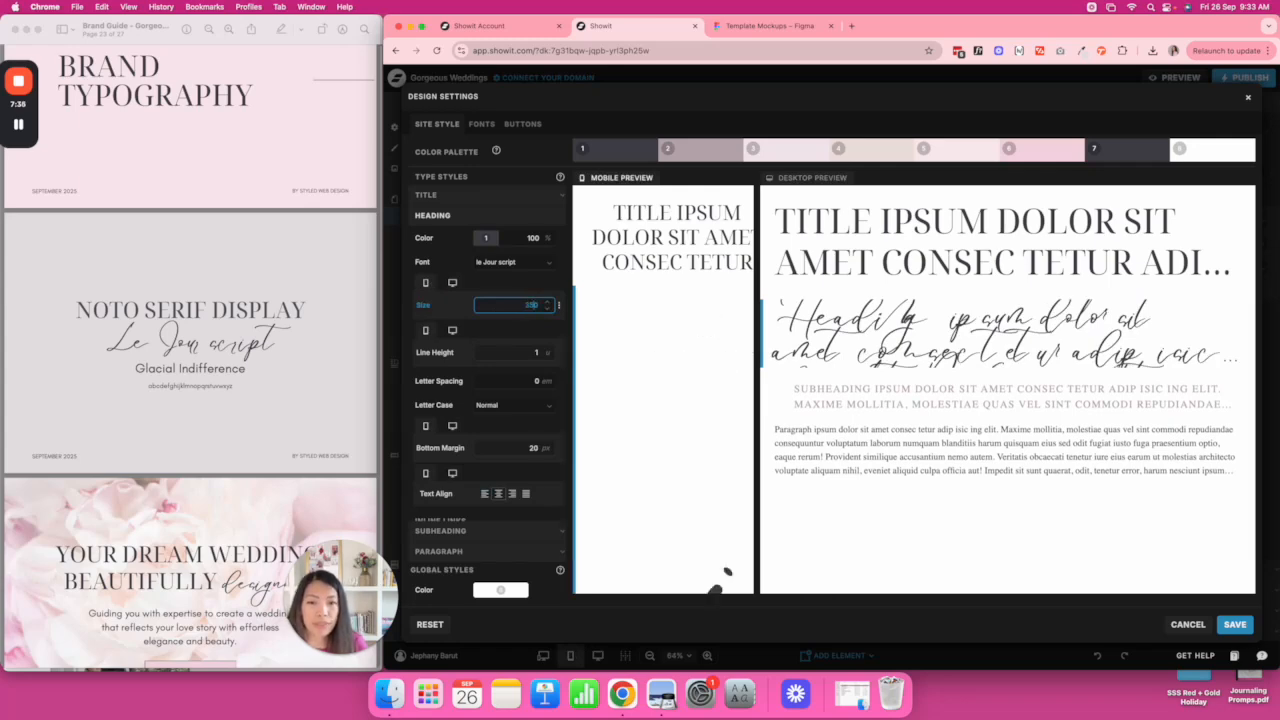
key("Return")
left_click(540, 352)
type("1.2")
key("Return")
left_click(452, 283)
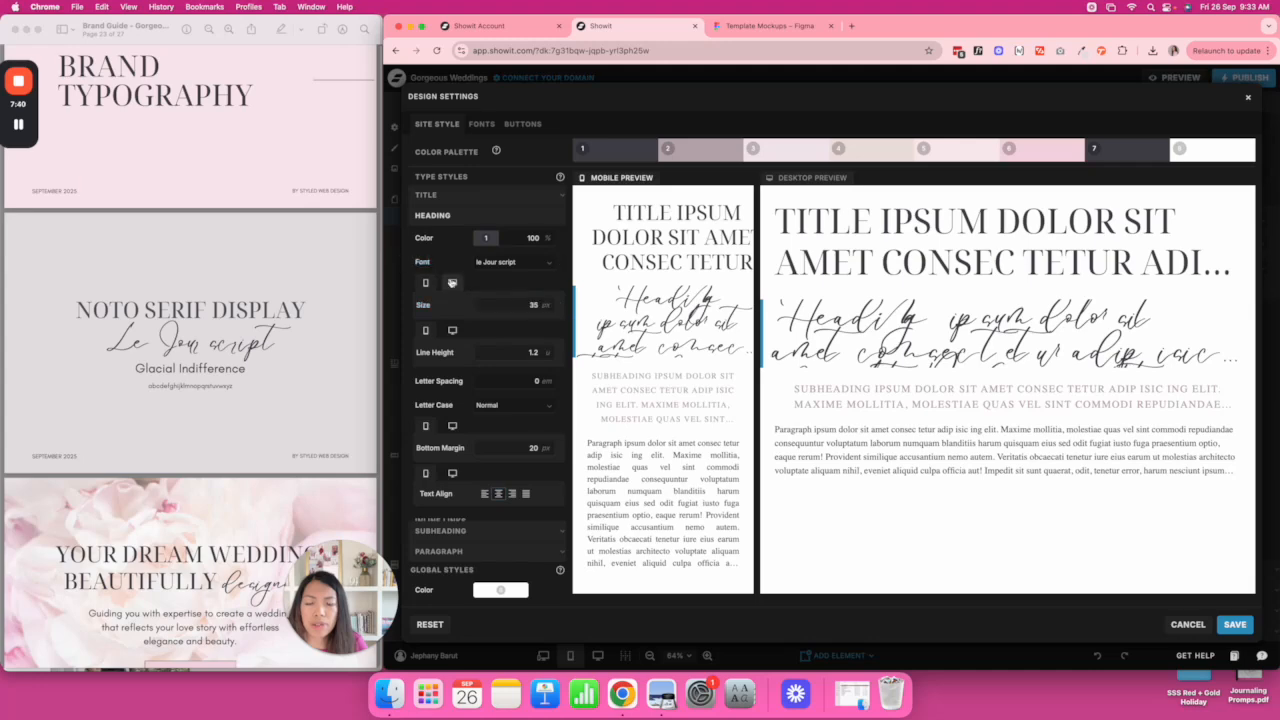
left_click(549, 354)
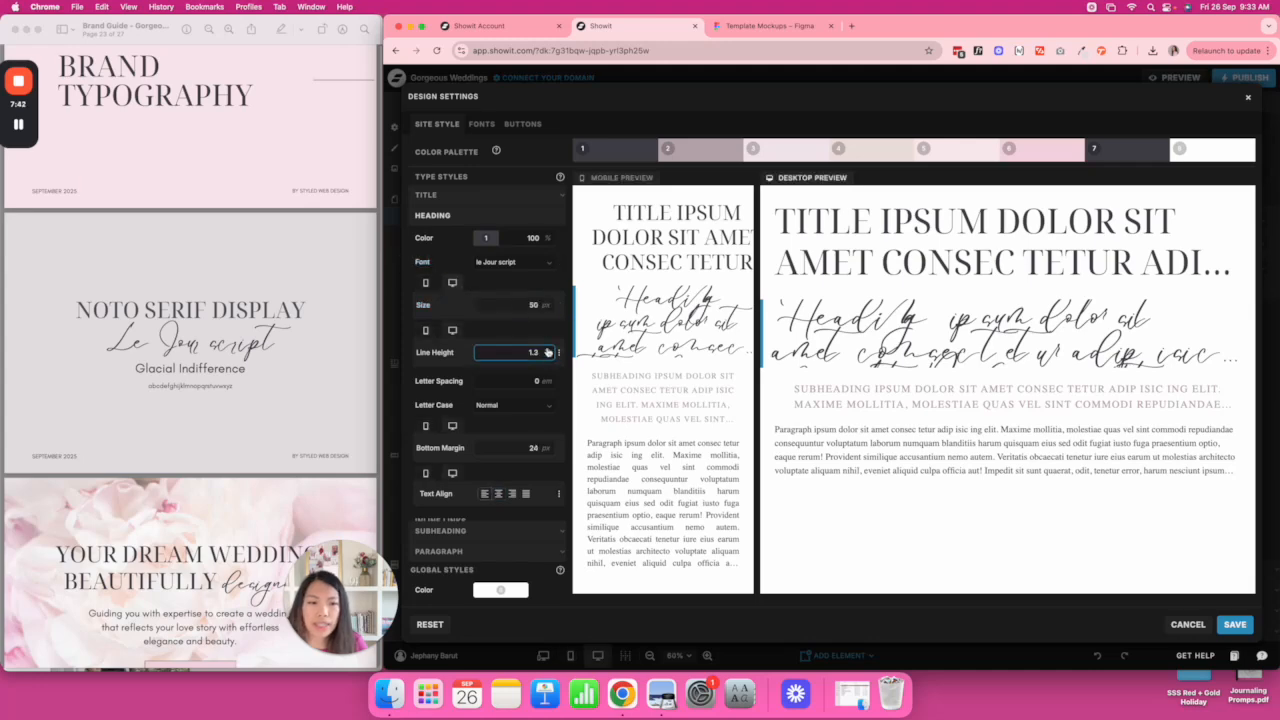
left_click(548, 352)
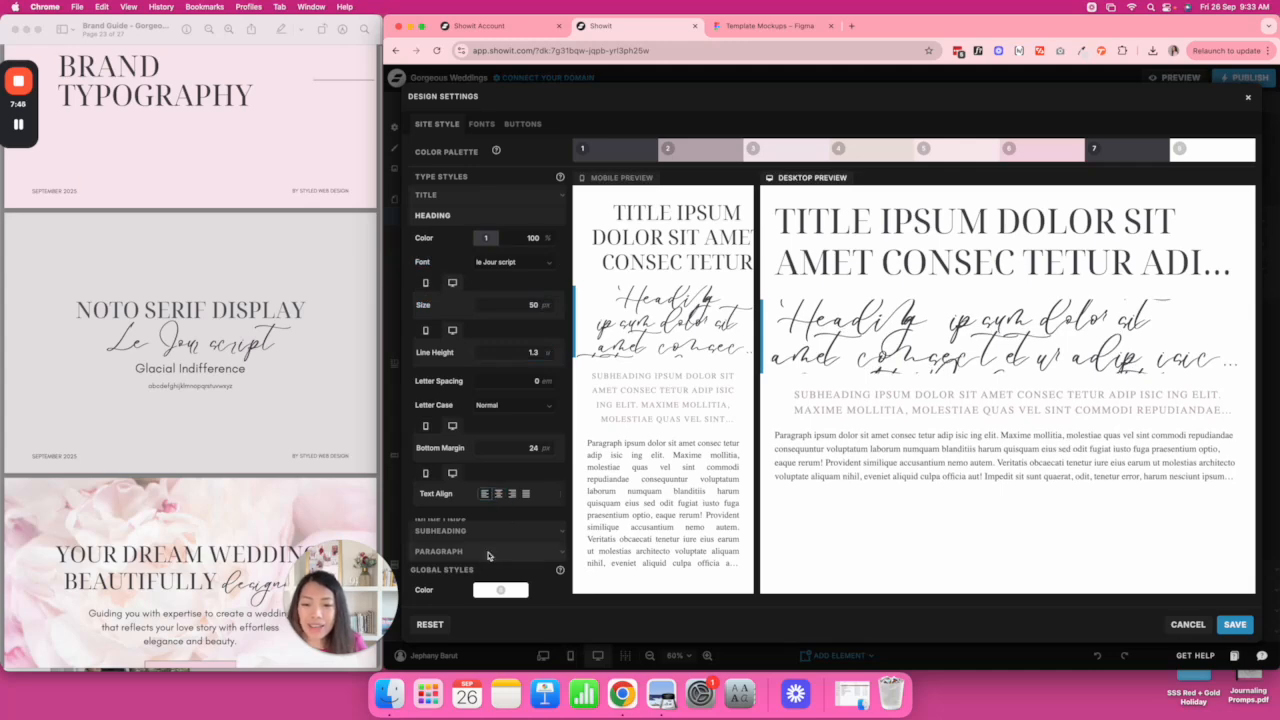
Set the Paragraph font to GlacialIndifferenceRegular.
left_click(488, 553)
left_click(530, 302)
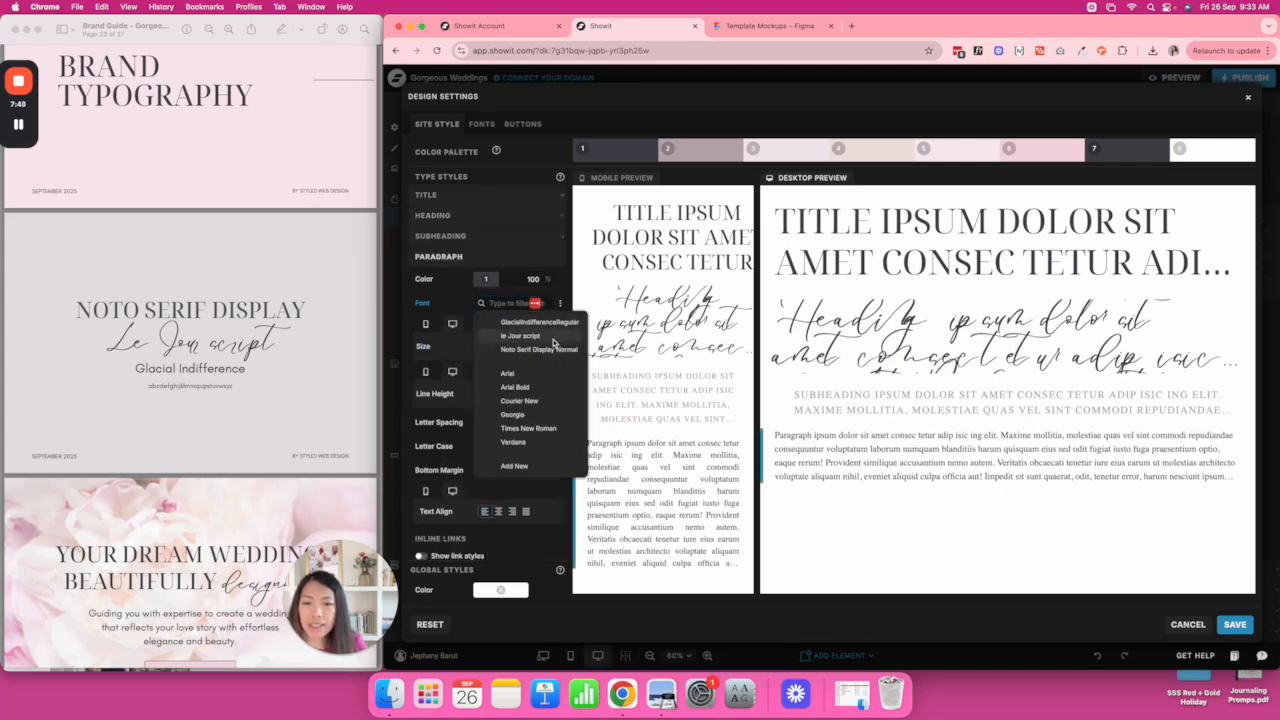
left_click(553, 322)
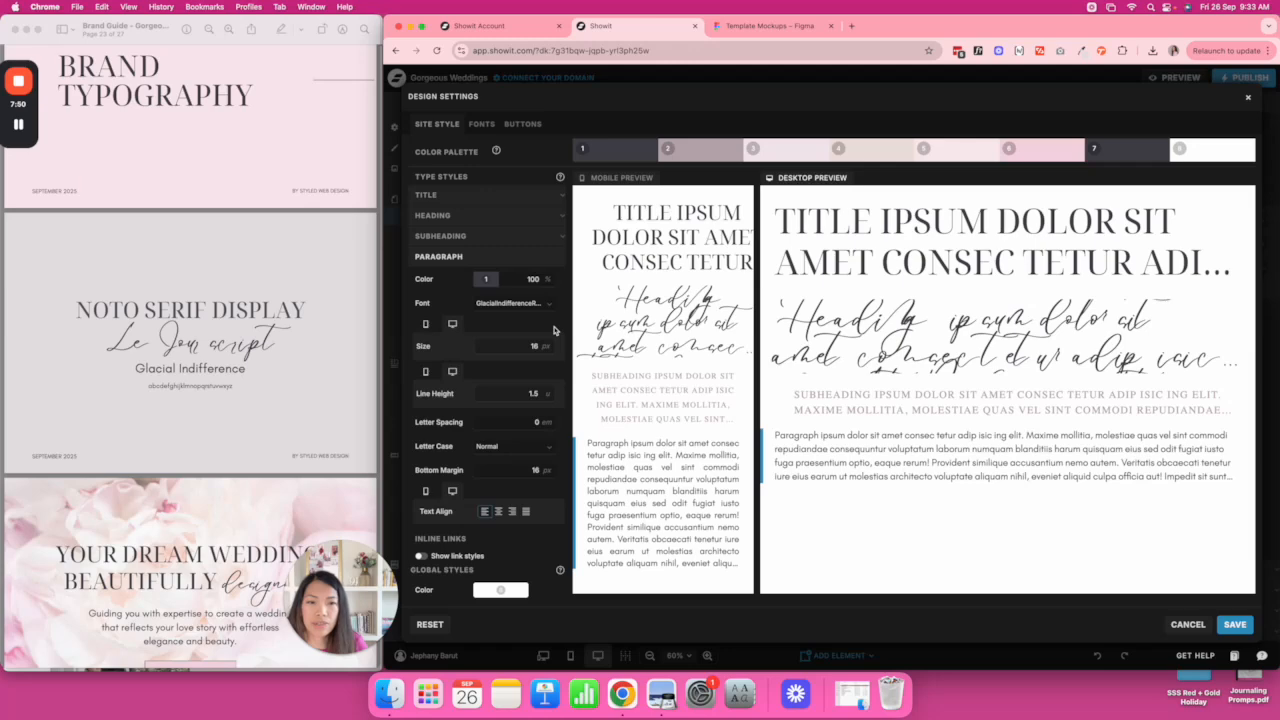
Save the design settings and scroll the canvas to review the new type styles.
left_click(1234, 625)
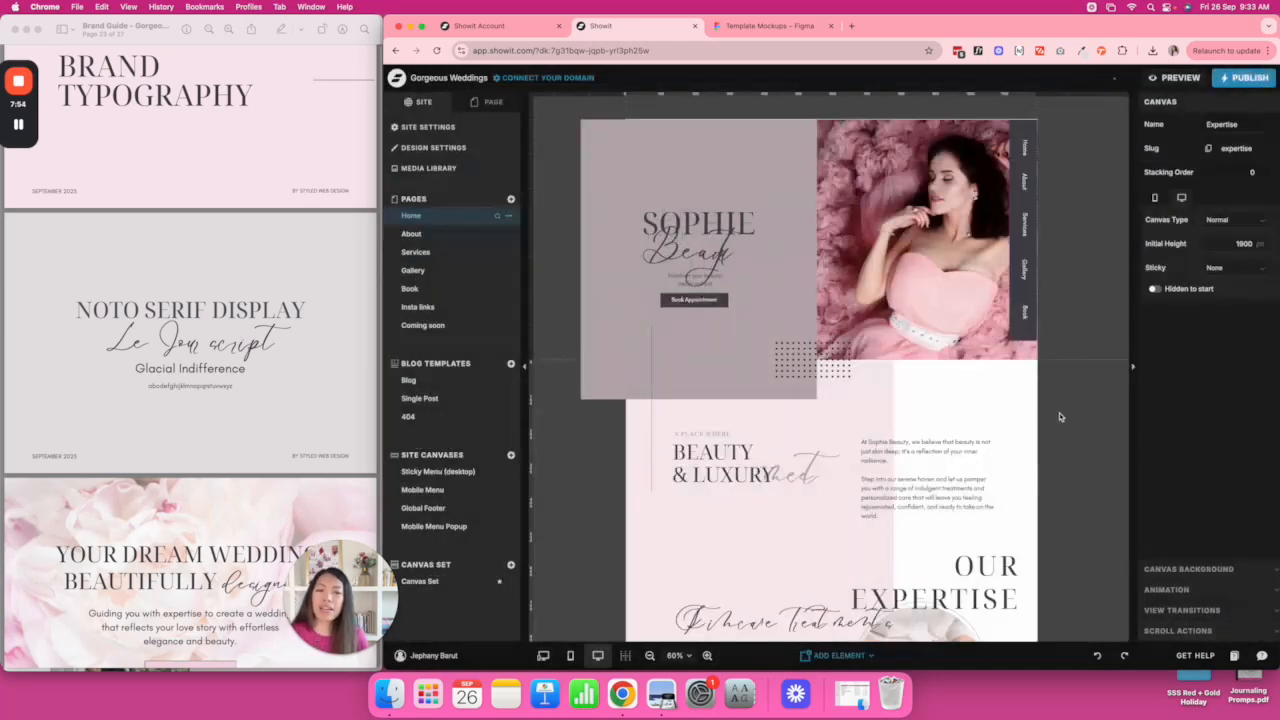
scroll(1060, 417, "down", 10)
scroll(1060, 417, "down", 6)
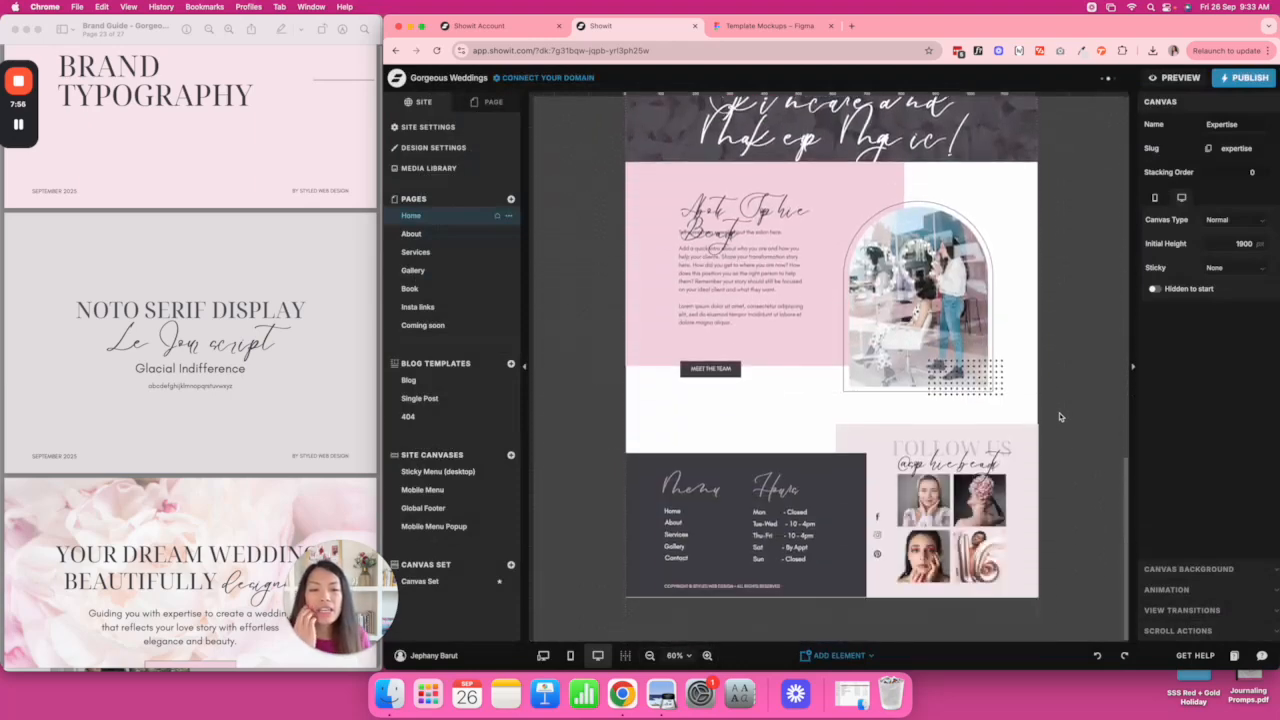
scroll(1060, 417, "up", 4)
scroll(1060, 417, "up", 10)
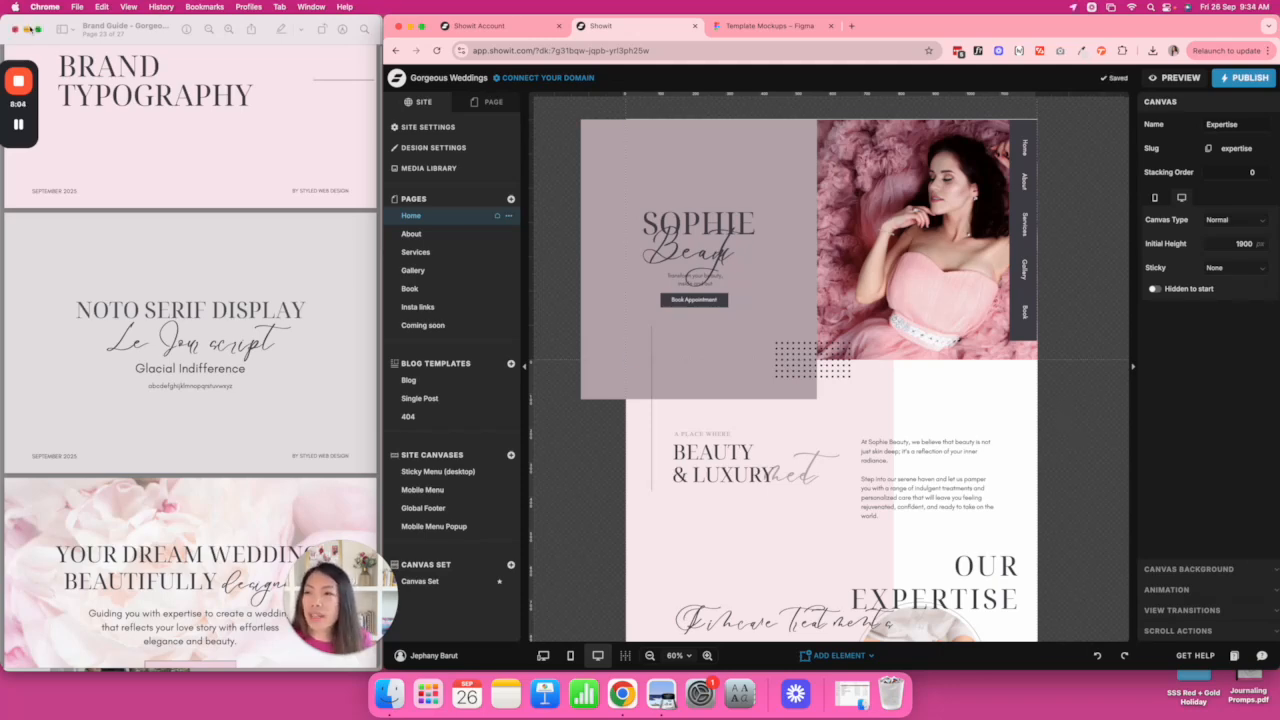
Put away the brand guide and open Select Image from the hero's pink-dress photo.
left_click(30, 29)
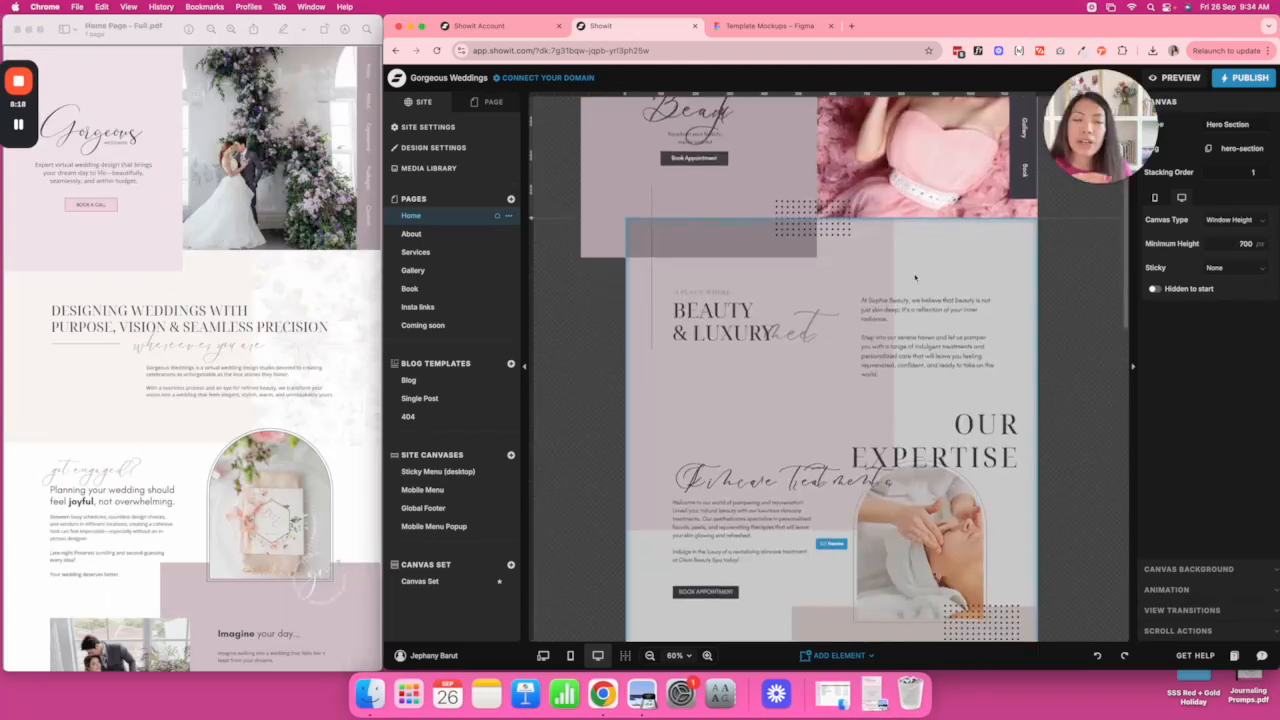
scroll(915, 278, "down", 1)
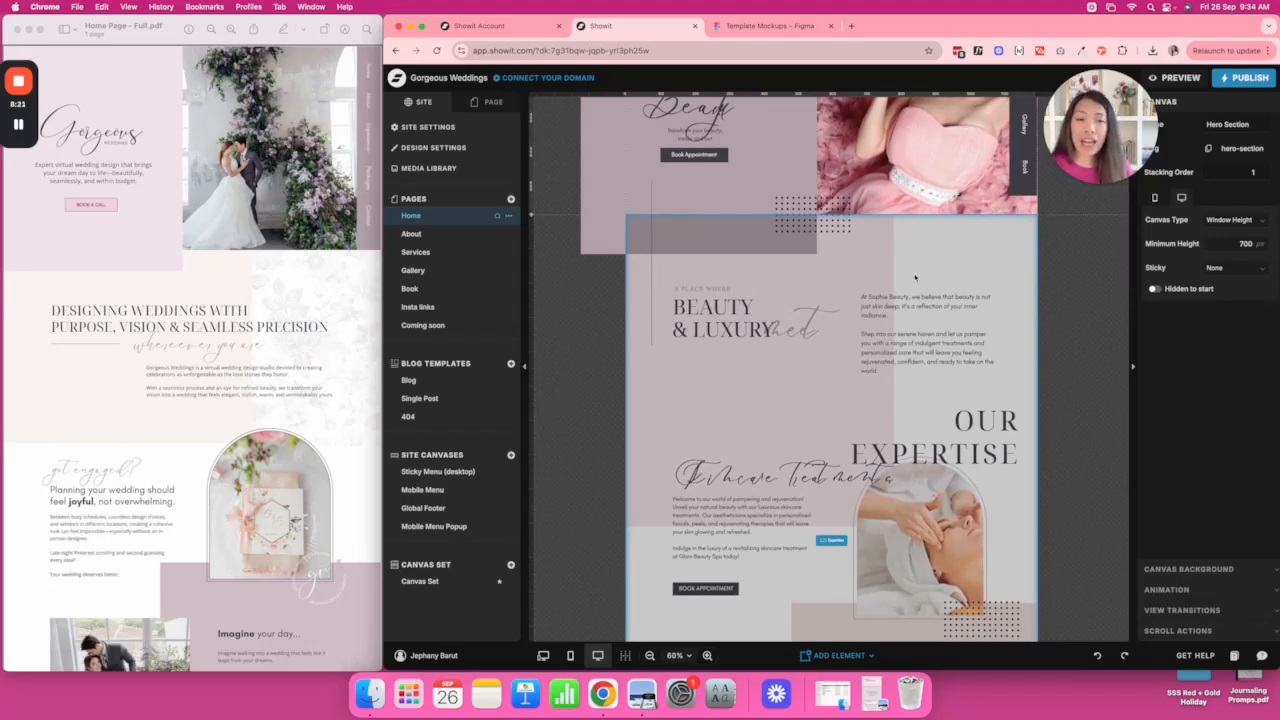
scroll(915, 278, "up", 3)
double_click(911, 277)
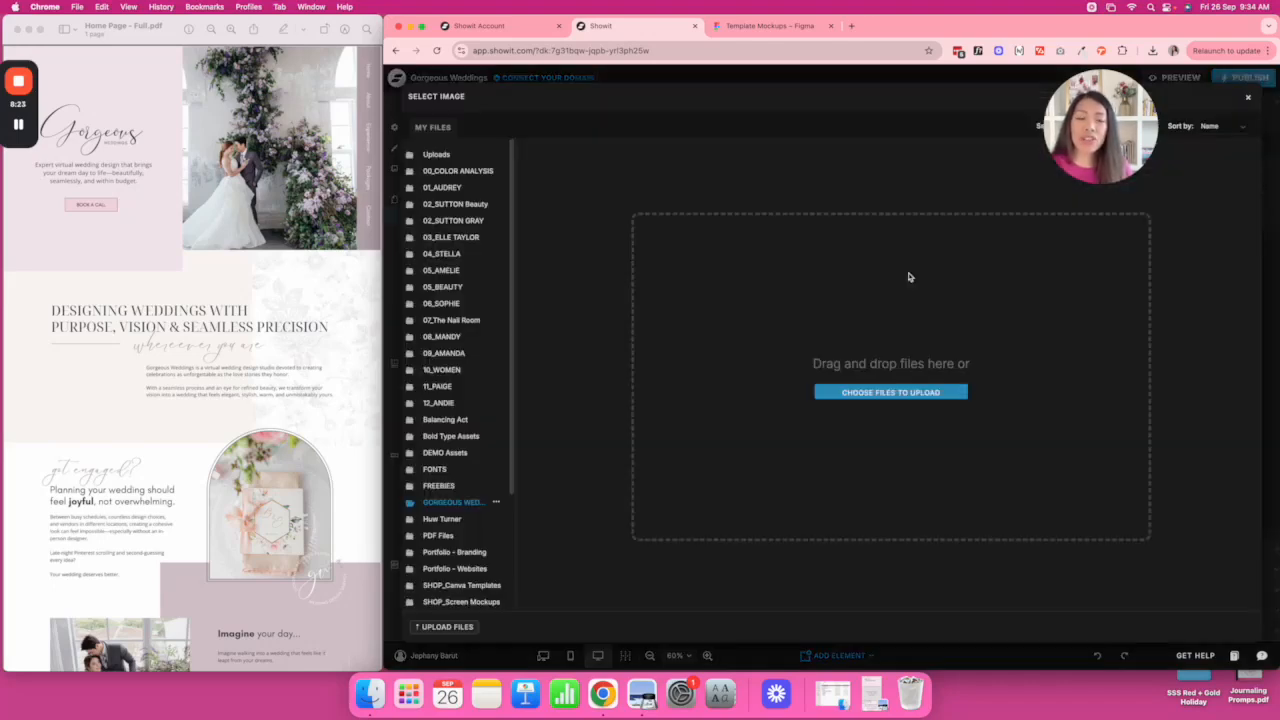
Upload all 22 images from the Landscape Assets folder.
left_click(904, 393)
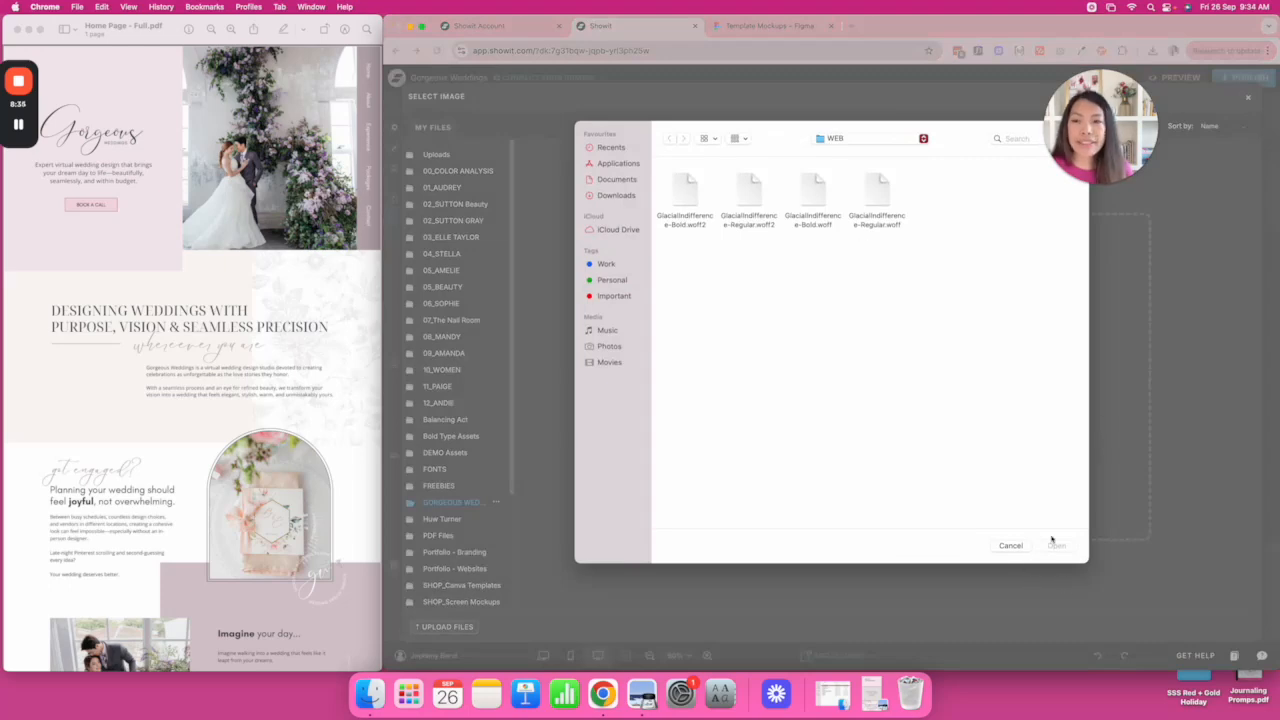
left_click(621, 230)
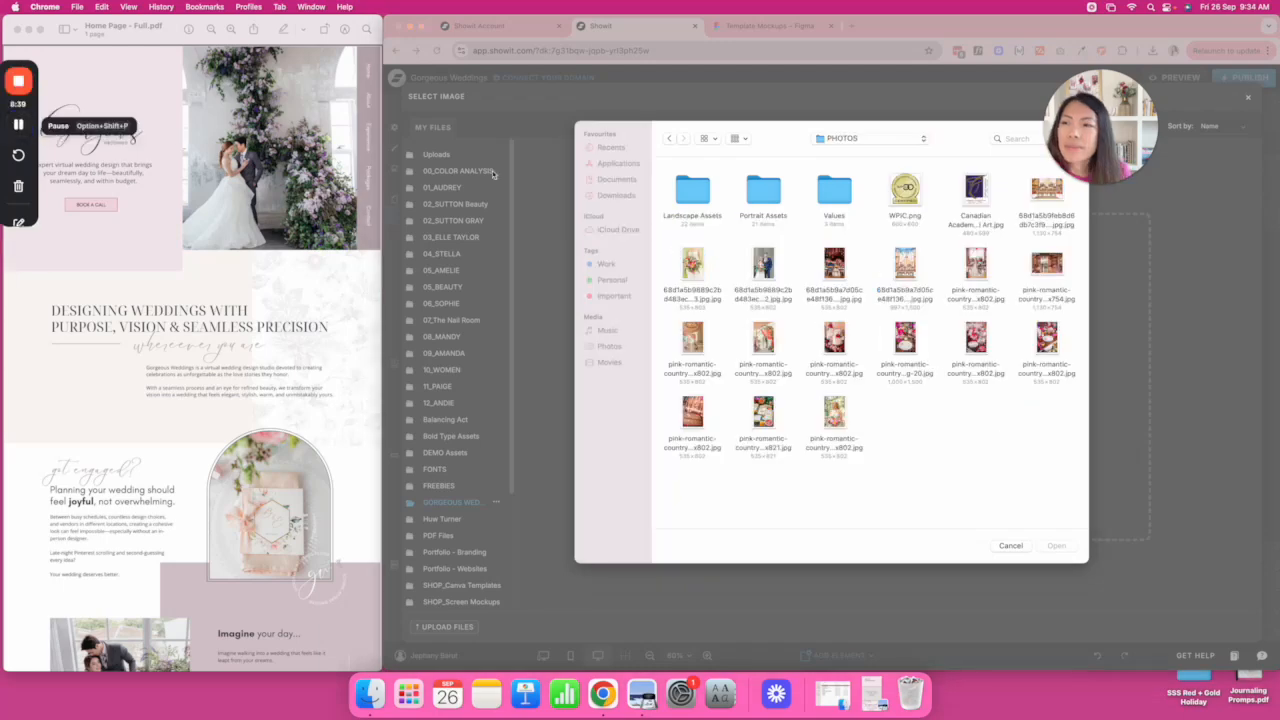
left_click(705, 196)
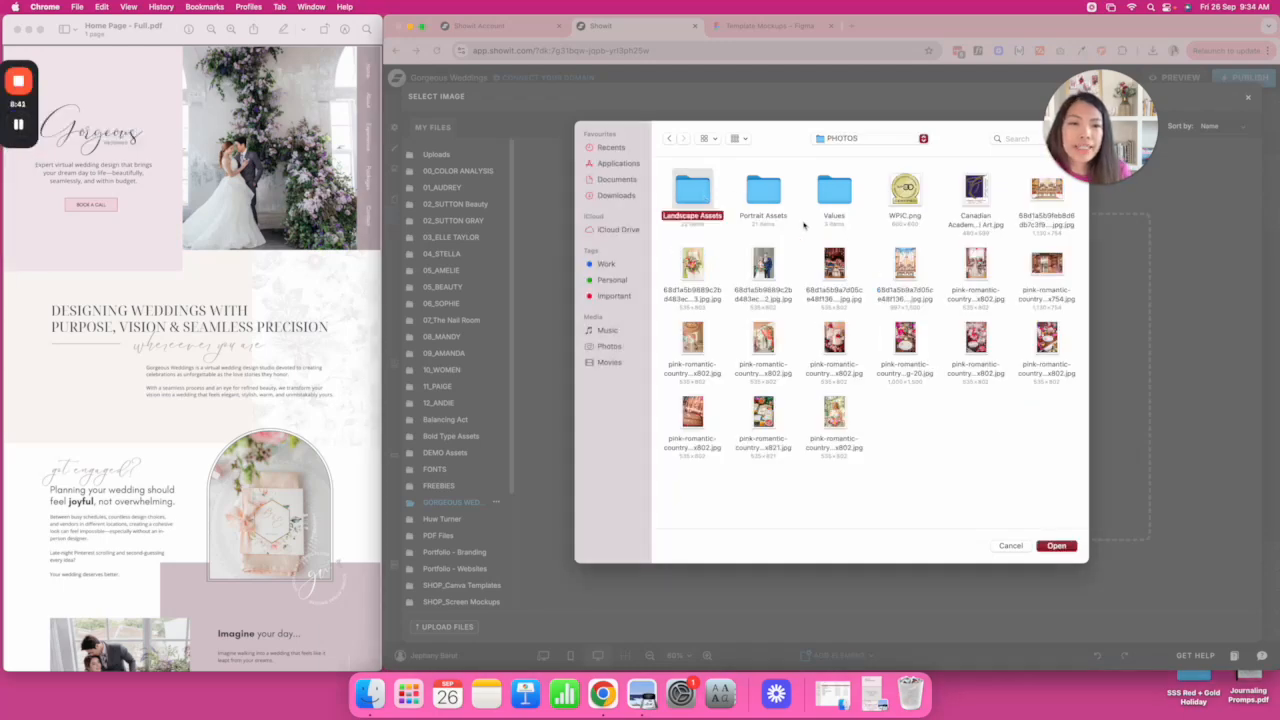
double_click(689, 188)
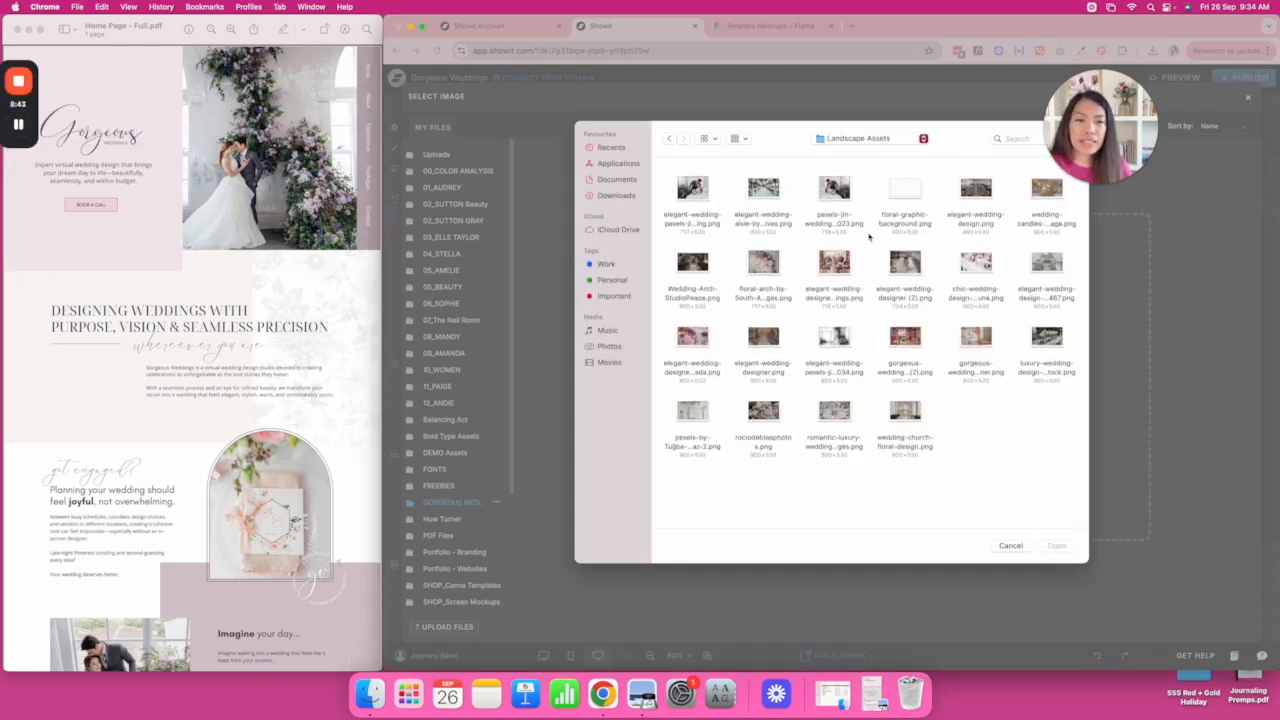
key("super+a")
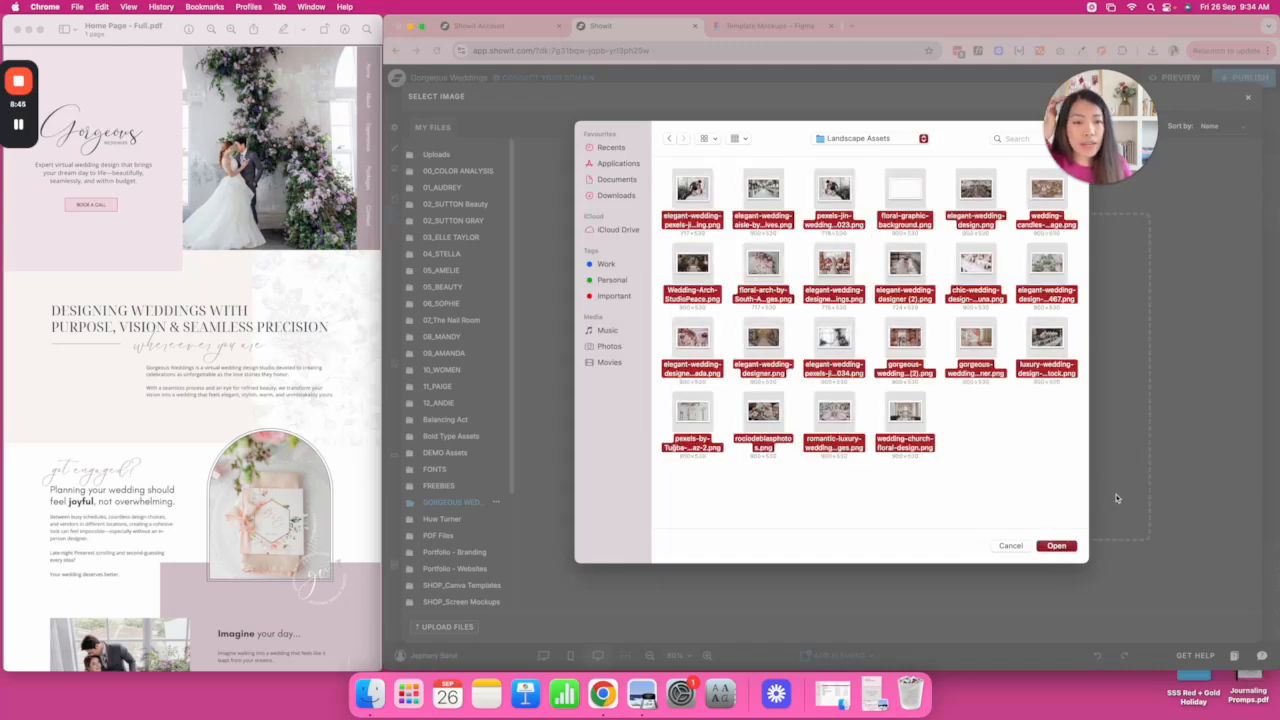
left_click(1057, 546)
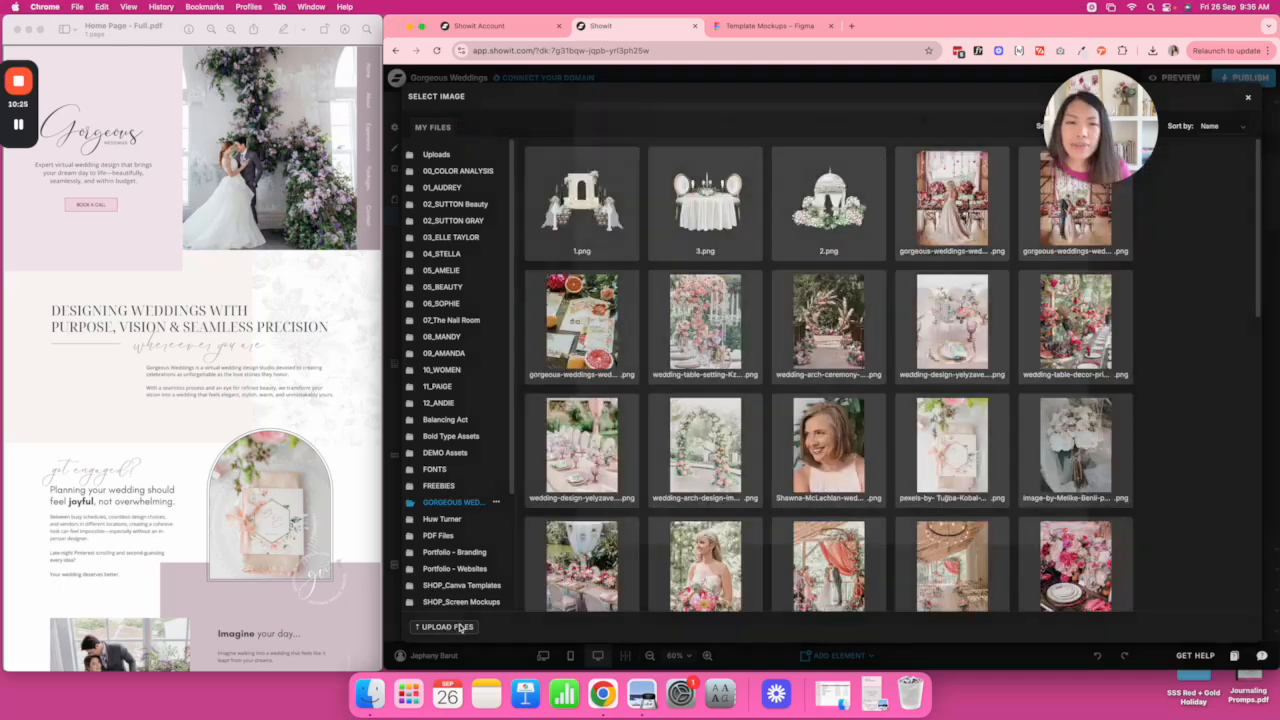
Upload the Gorgeous Weddings logo from GORGEOUS WEDDINGS > Branding > Logo Files.
left_click(447, 627)
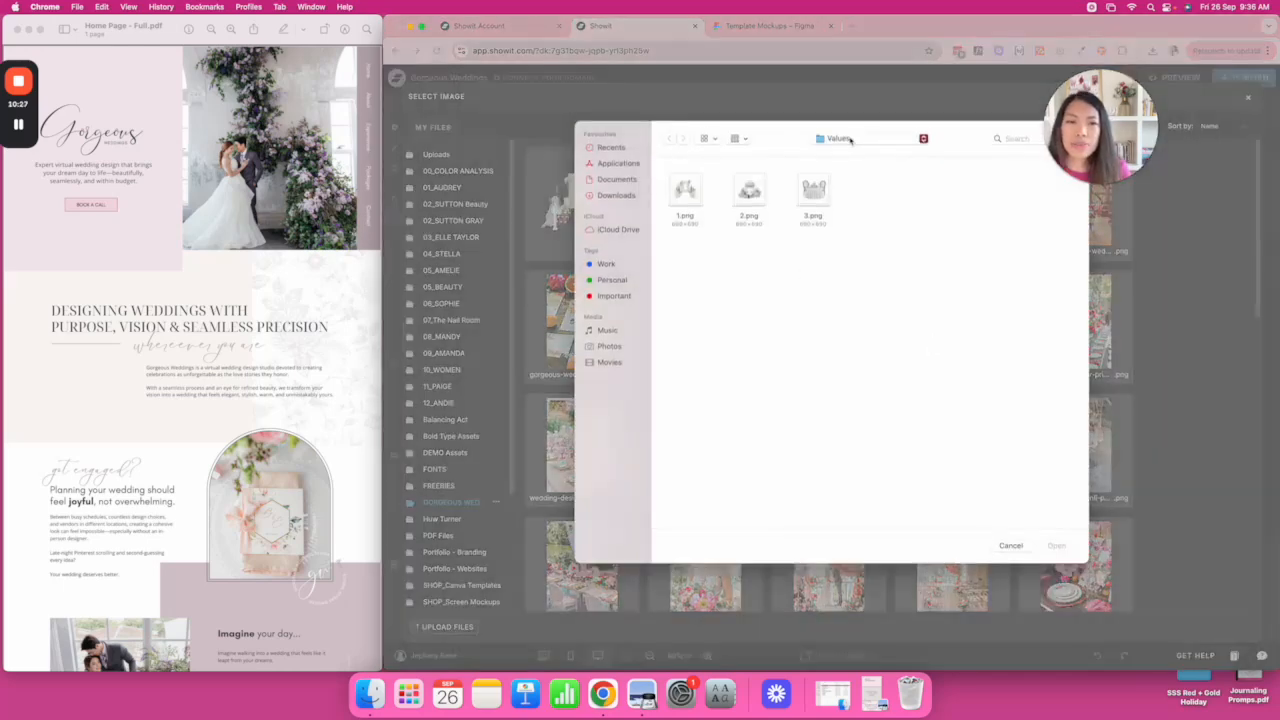
left_click(850, 140)
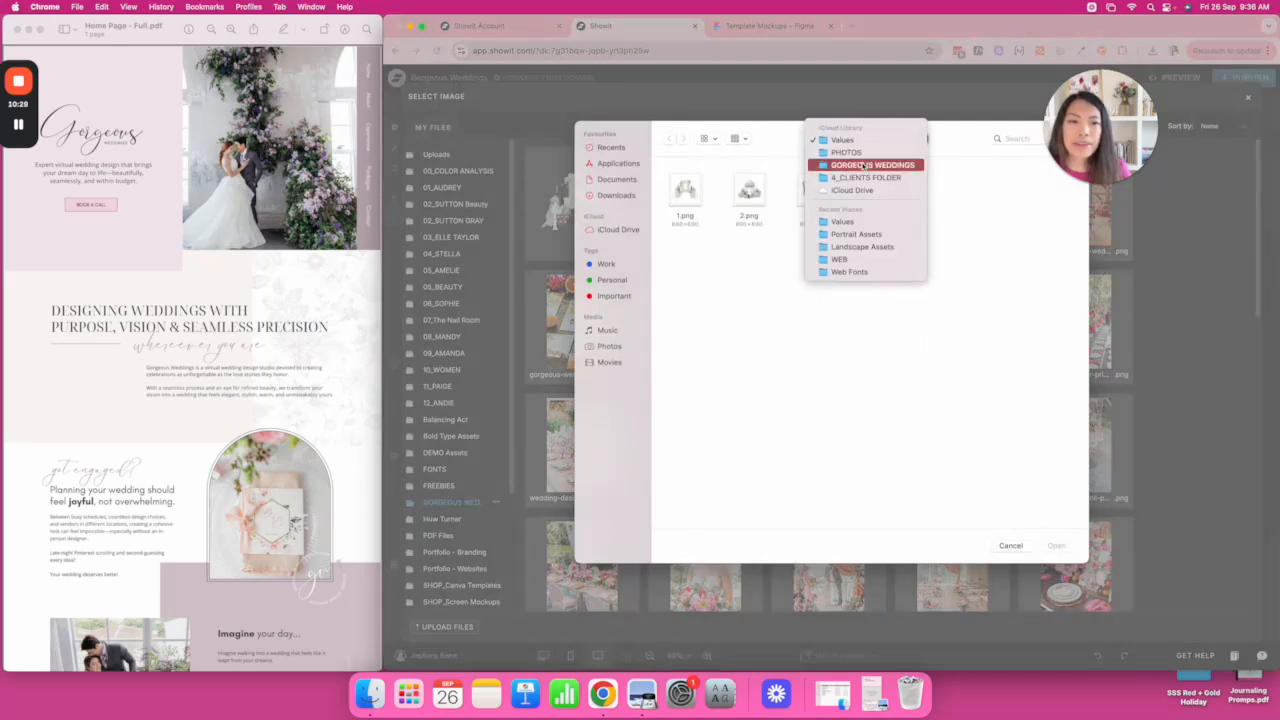
left_click(815, 168)
double_click(705, 194)
double_click(904, 195)
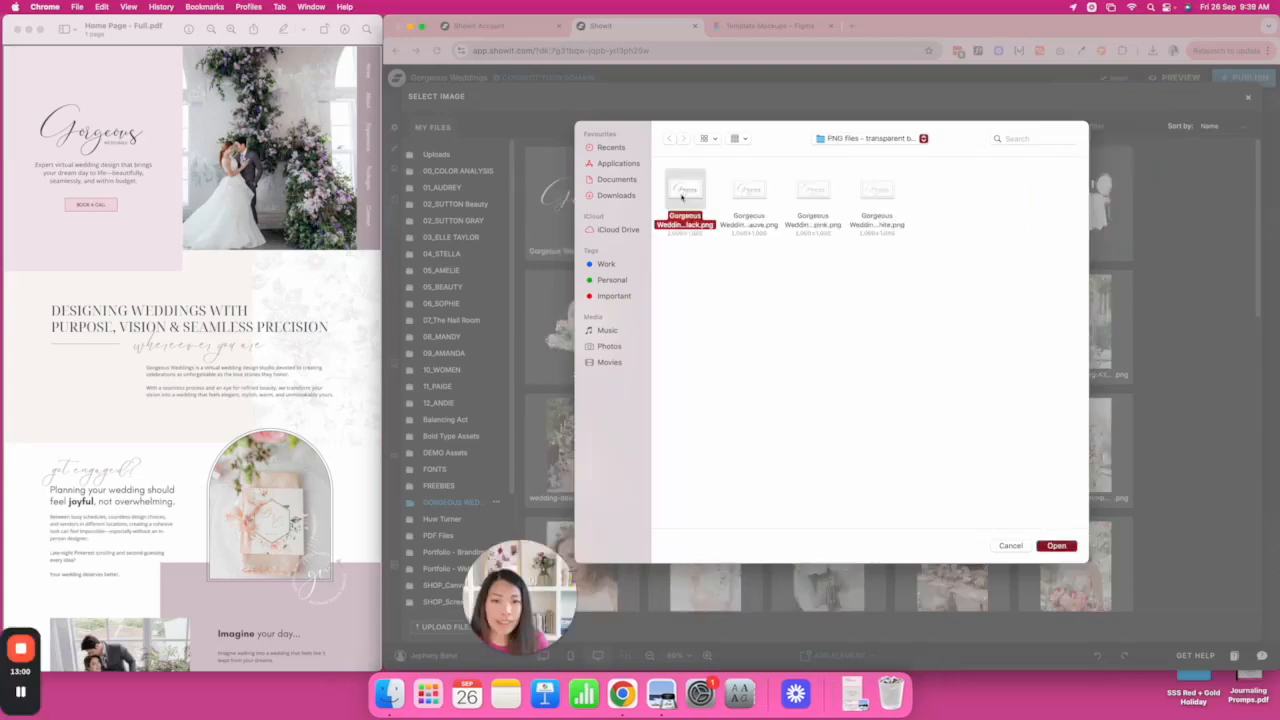
key("Return")
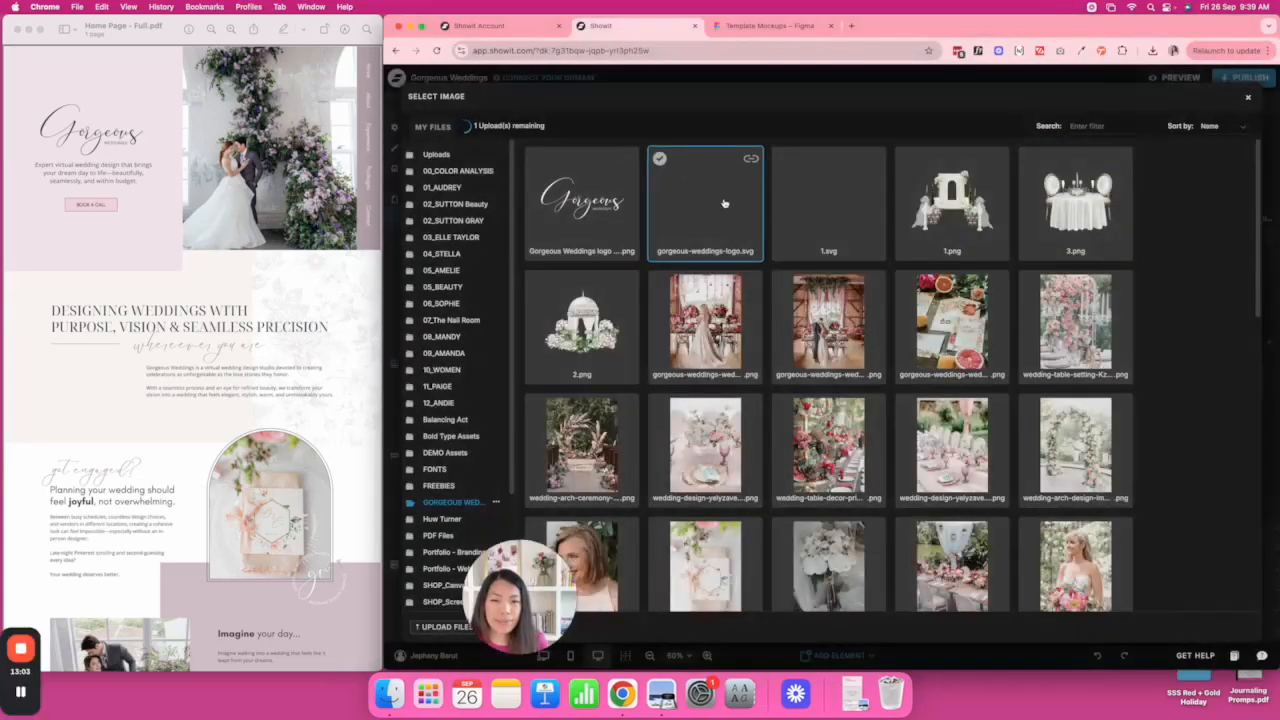
Place the black Gorgeous Weddings logo in the hero, reset its proportions, and enlarge it above the tagline.
left_click(618, 205)
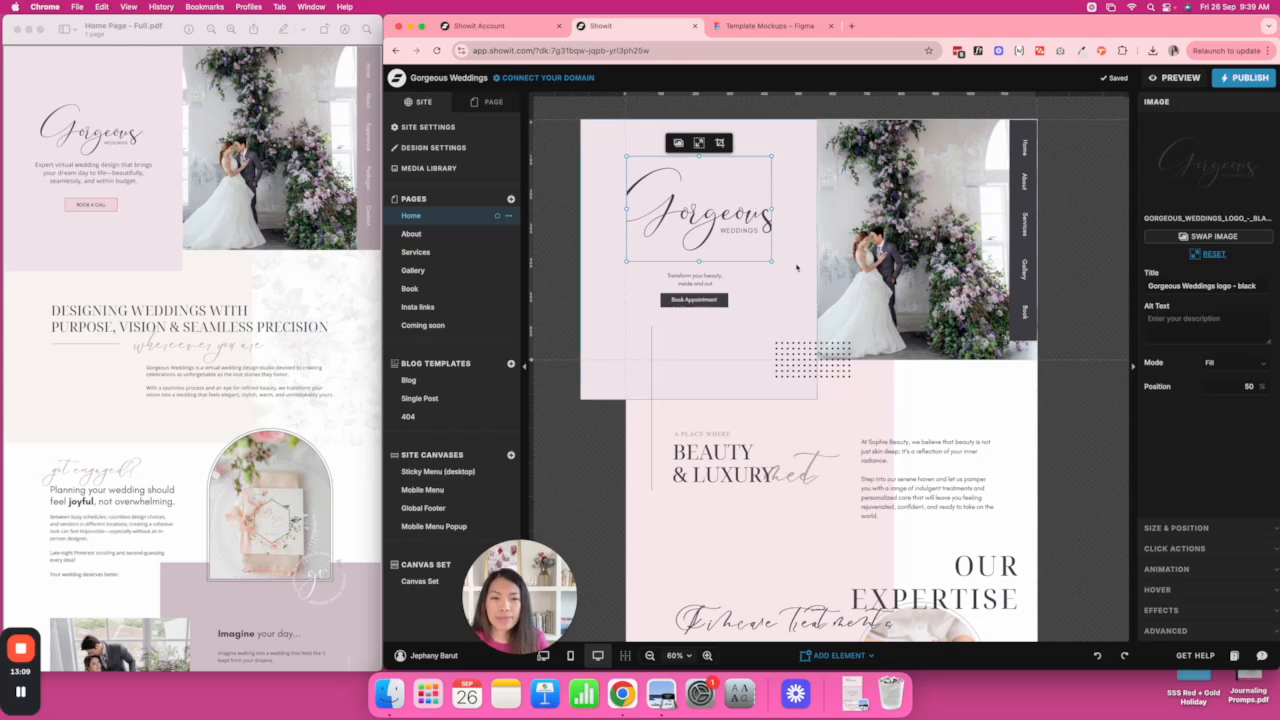
left_click_drag(771, 261, 756, 248)
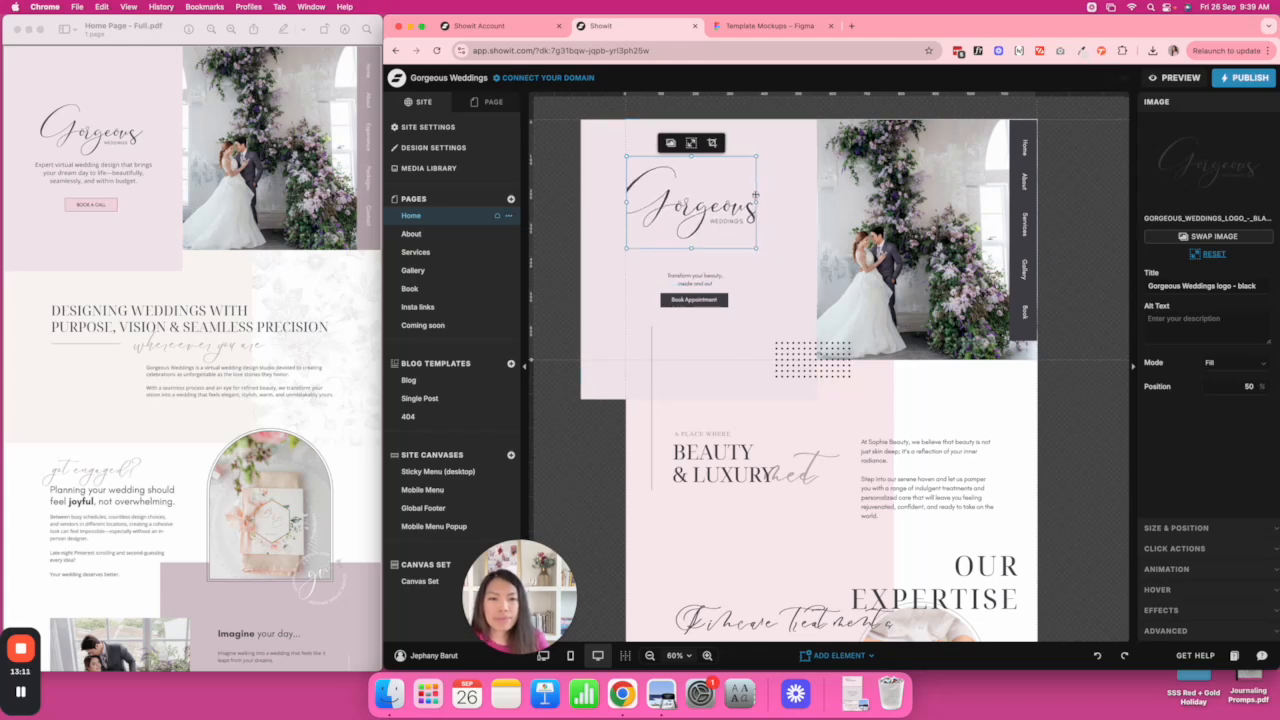
left_click(1215, 254)
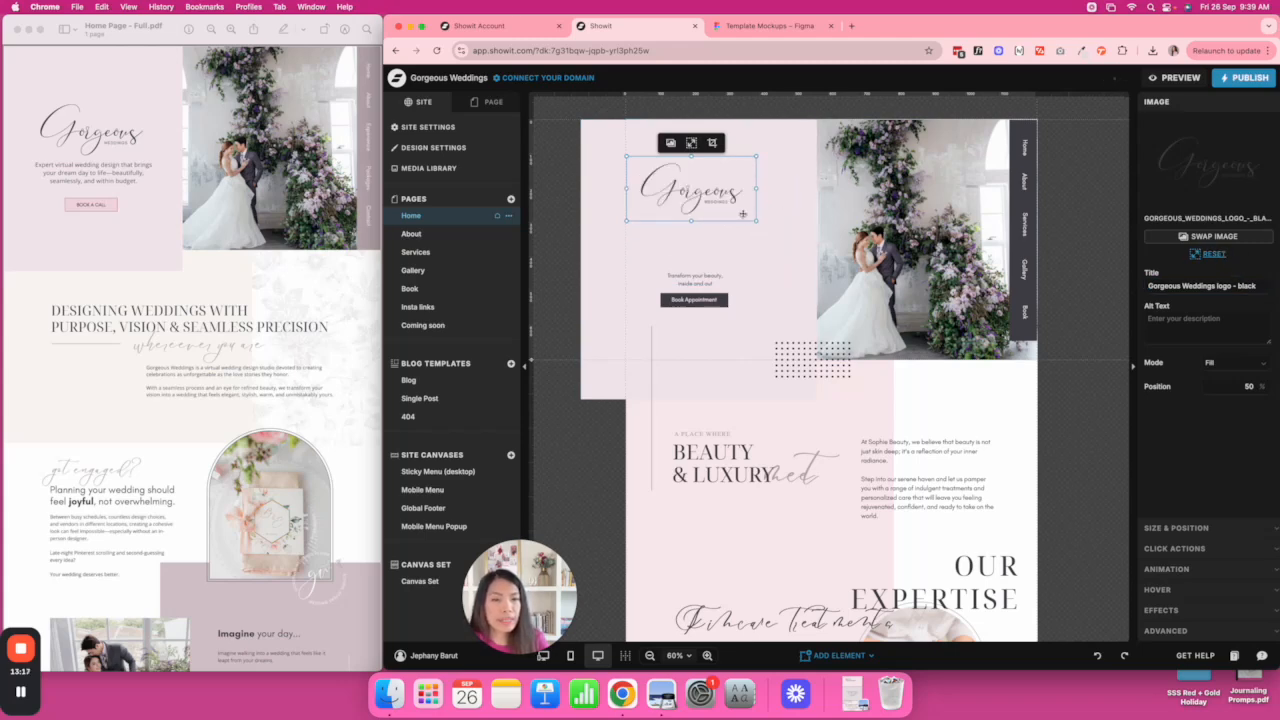
mouse_move(755, 219)
left_mouse_down()
mouse_move(782, 235)
mouse_move(737, 235)
left_mouse_up()
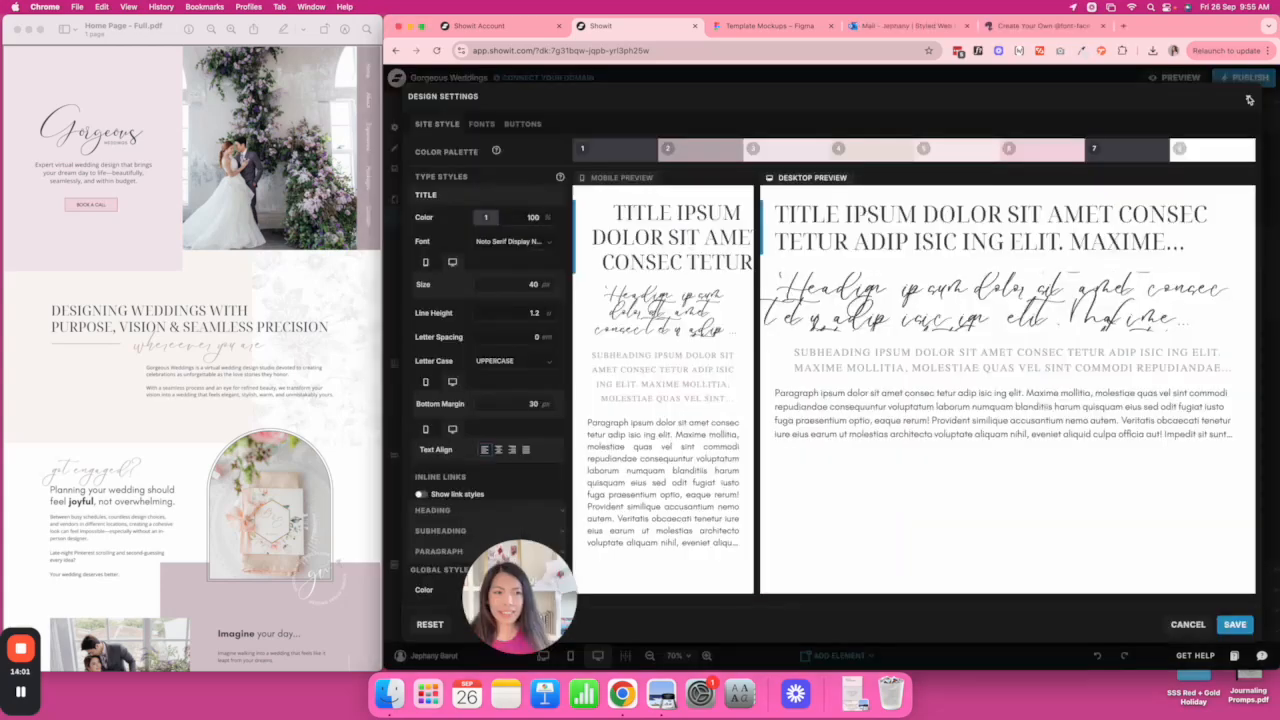
Narrow the Expertise script heading box and retype its text as 'get engaged?'.
left_click(1249, 99)
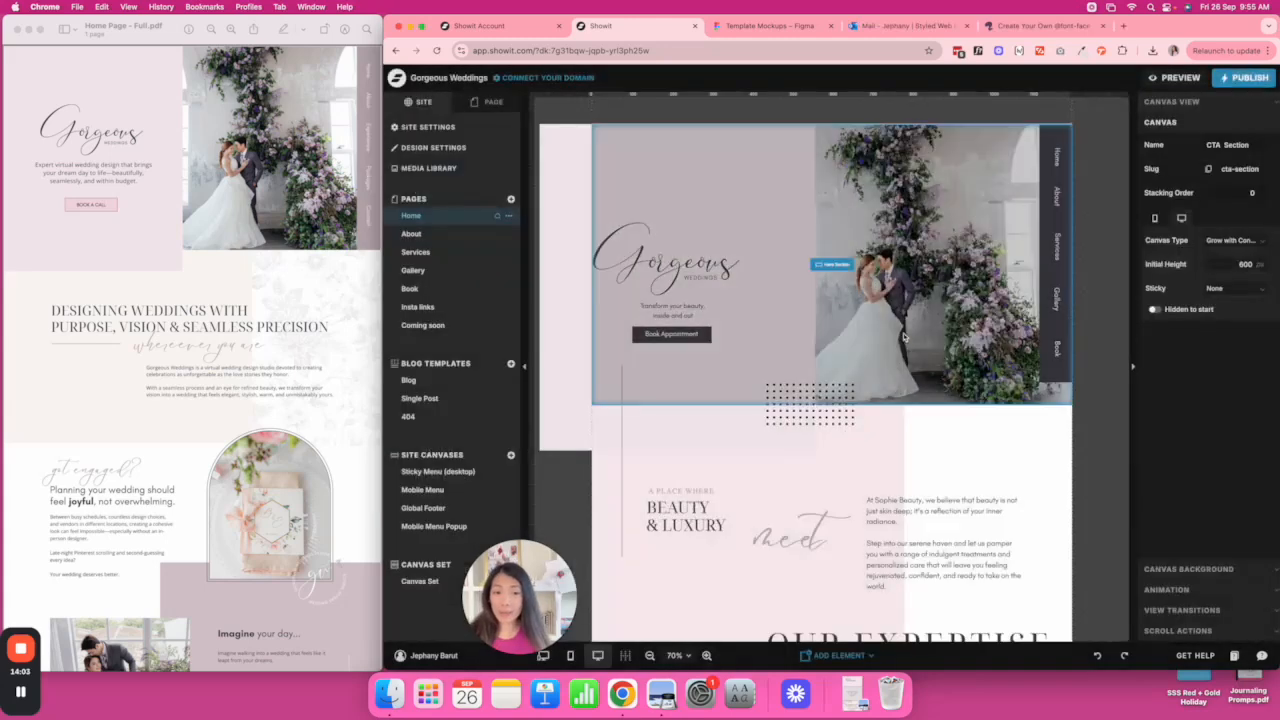
scroll(907, 335, "down", 5)
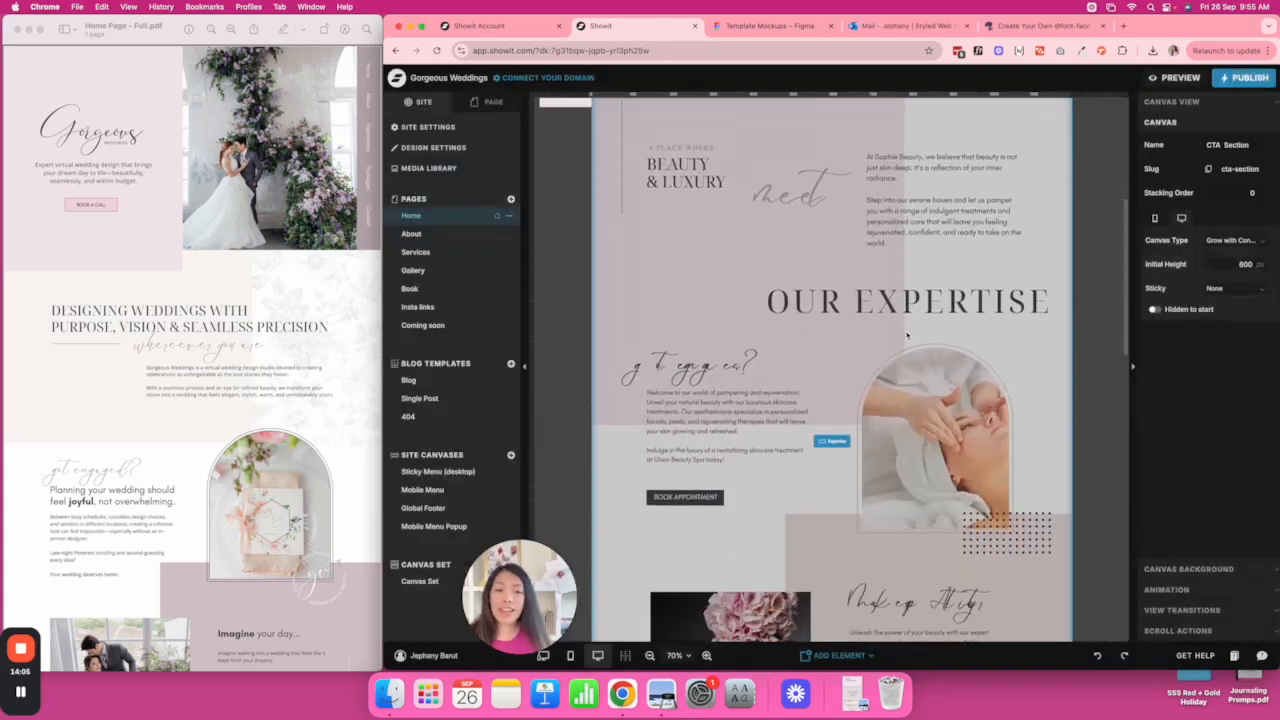
left_click(724, 366)
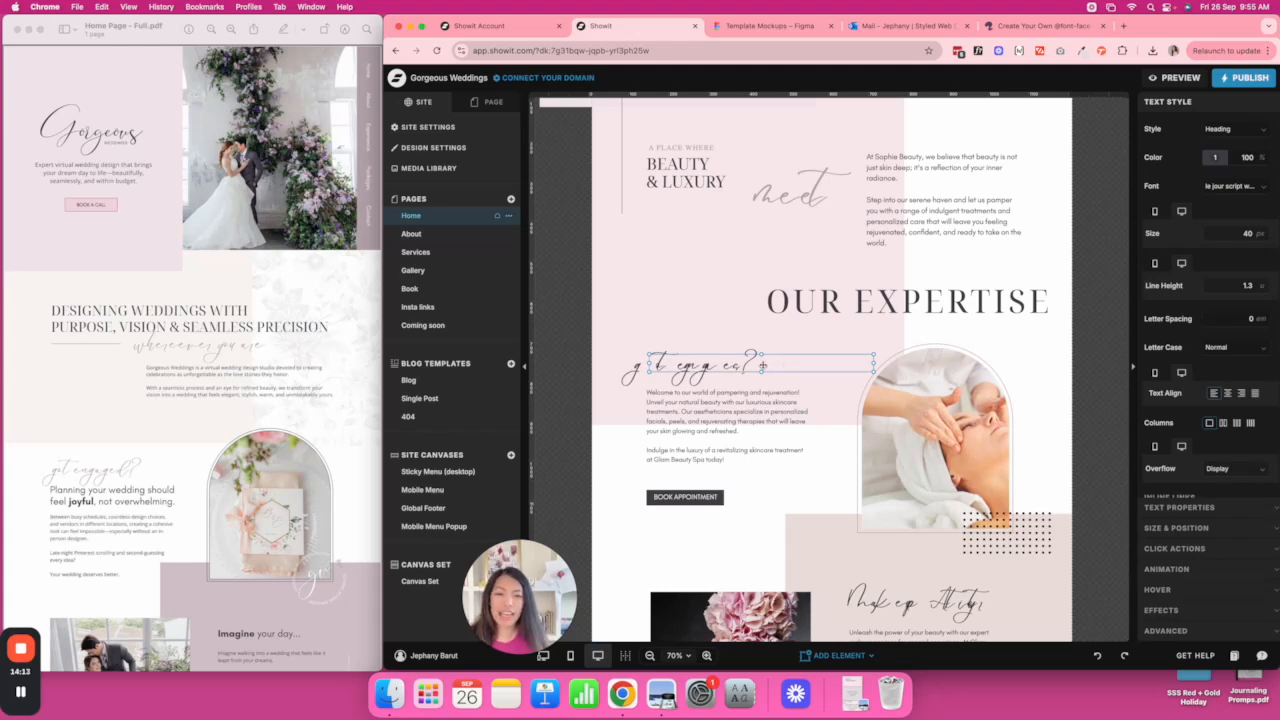
left_click_drag(875, 366, 772, 366)
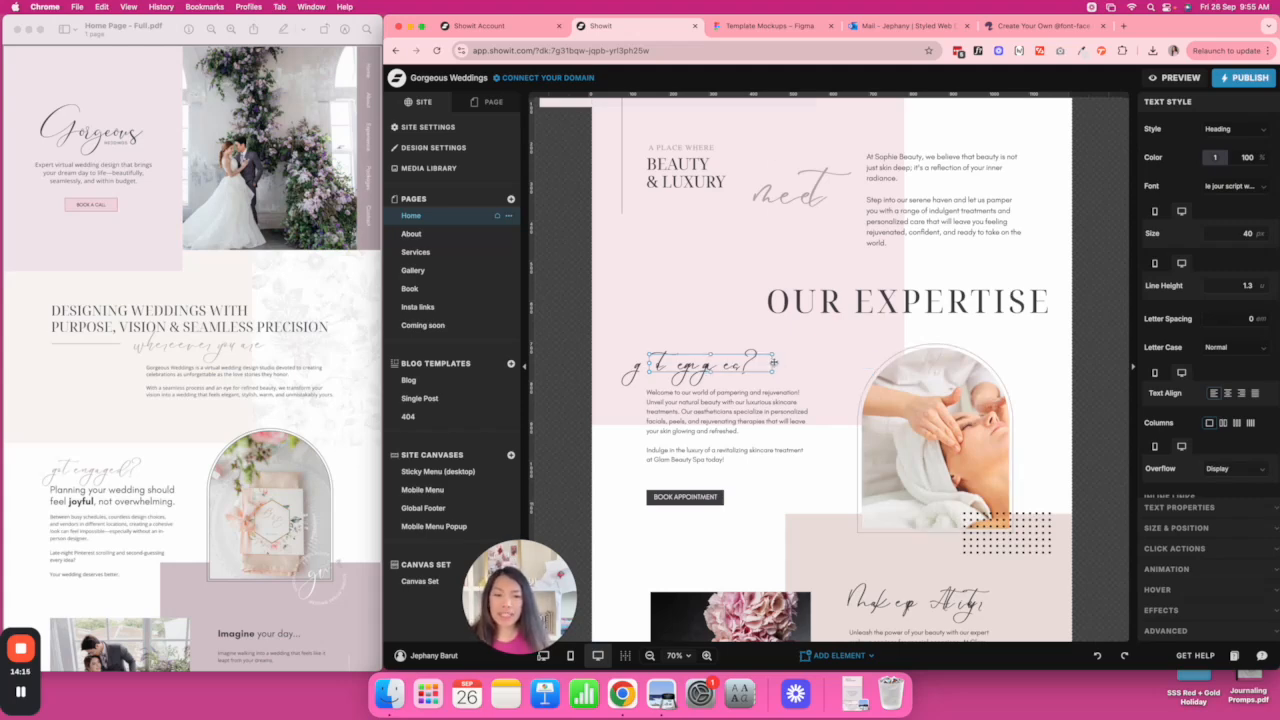
double_click(740, 366)
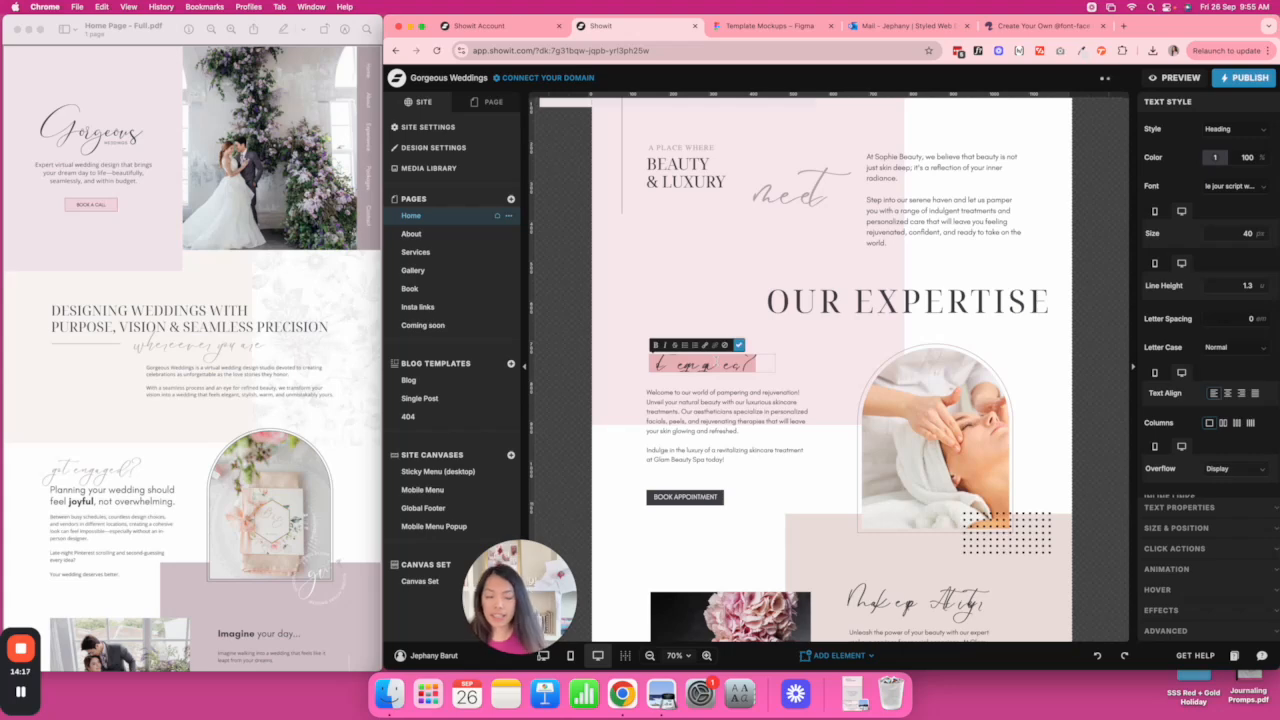
type("get engaged?")
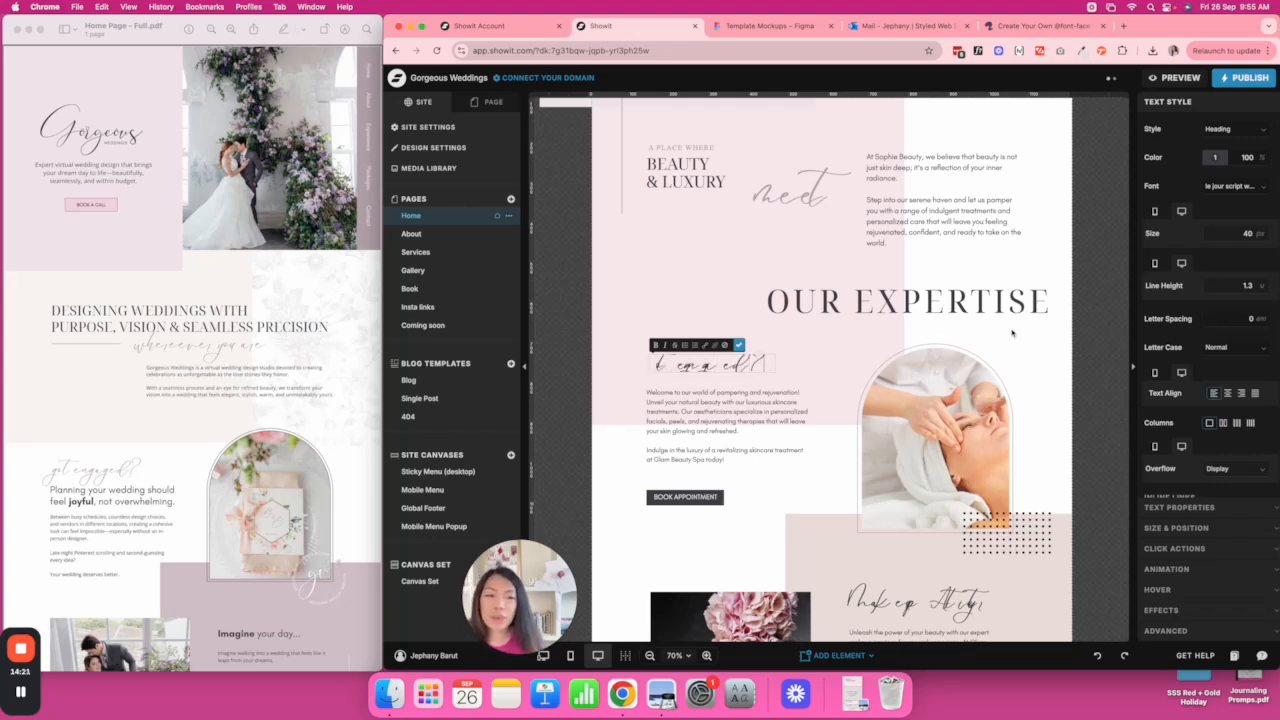
key("Escape")
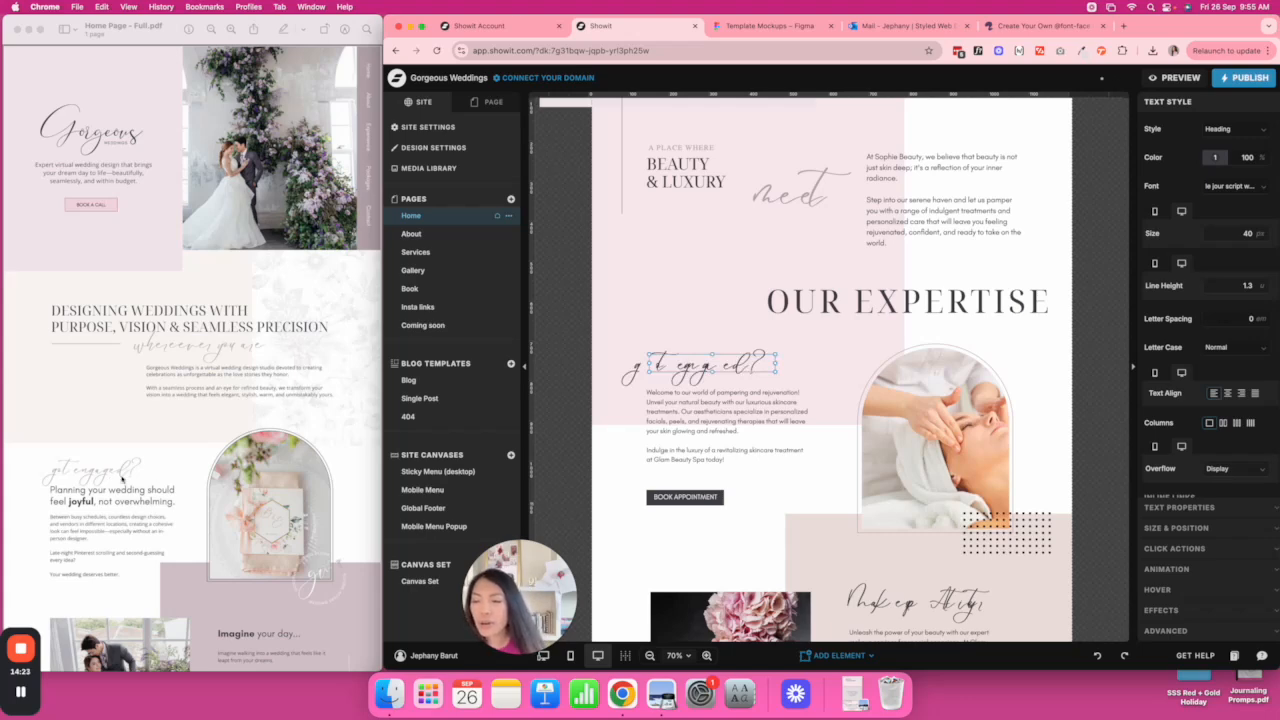
Widen the 'get engaged?' heading so it fits on one line.
scroll(122, 478, "down", 5)
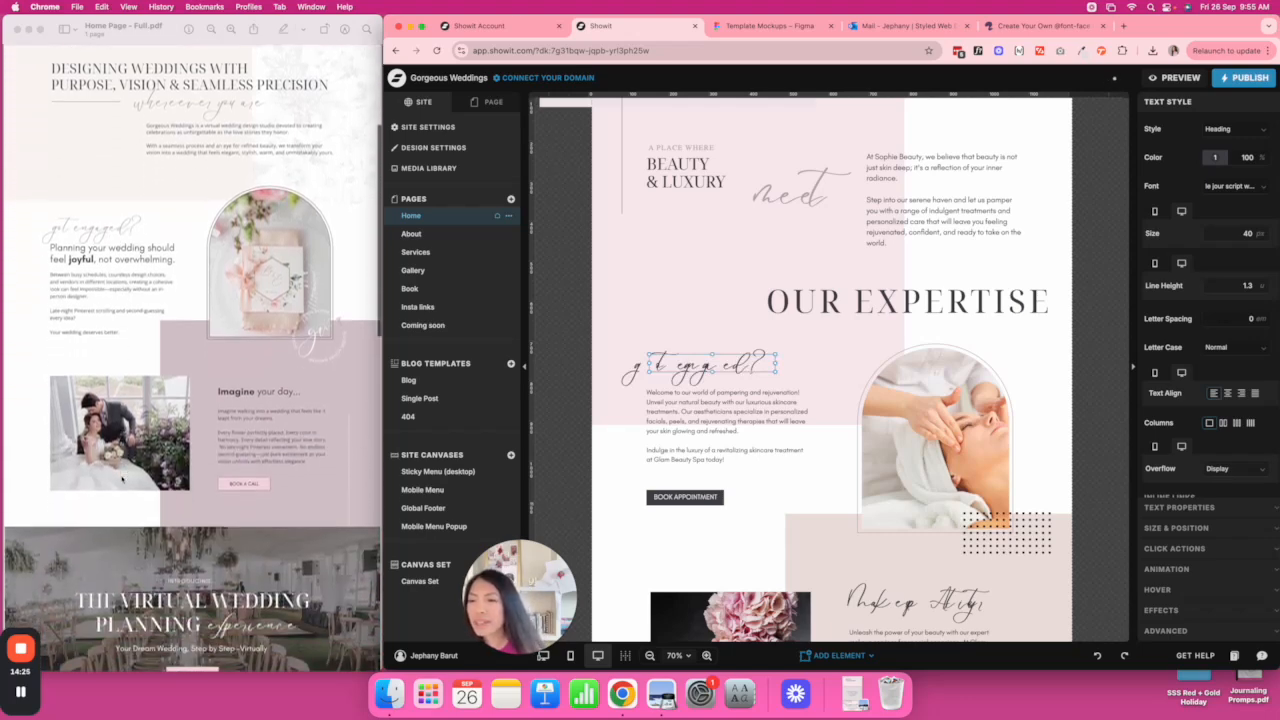
scroll(152, 243, "up", 1)
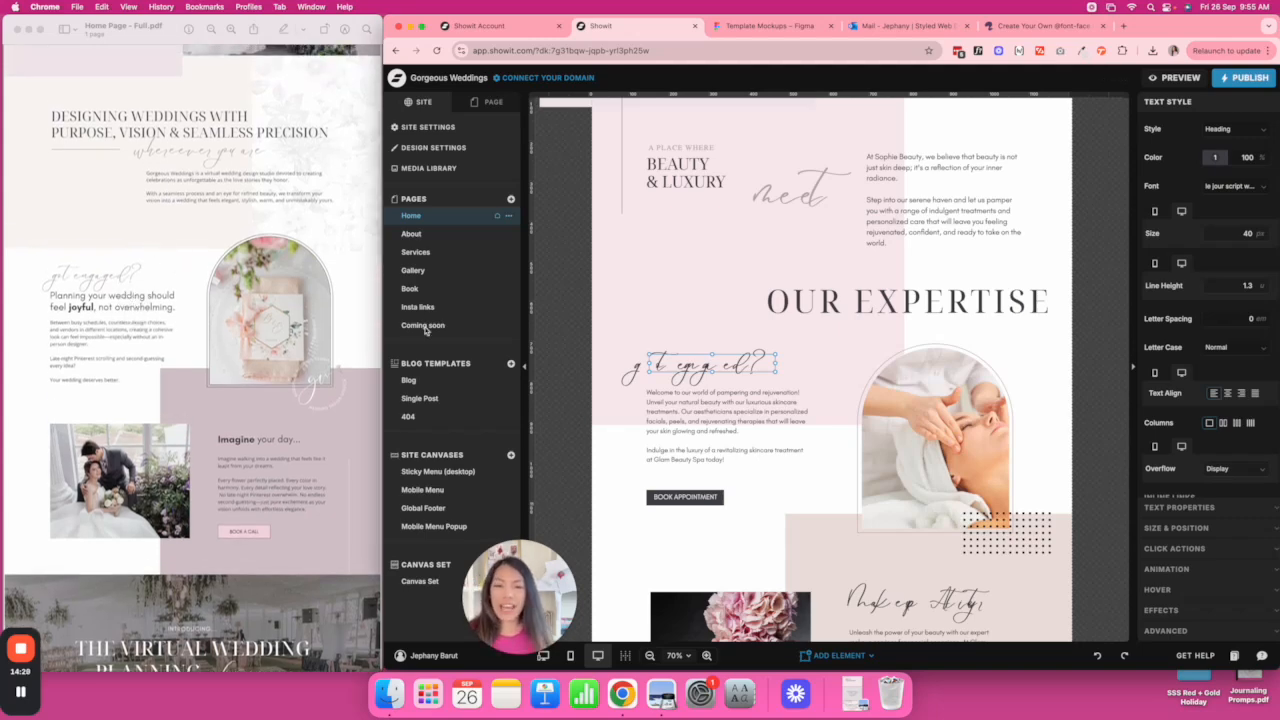
left_click_drag(776, 364, 832, 367)
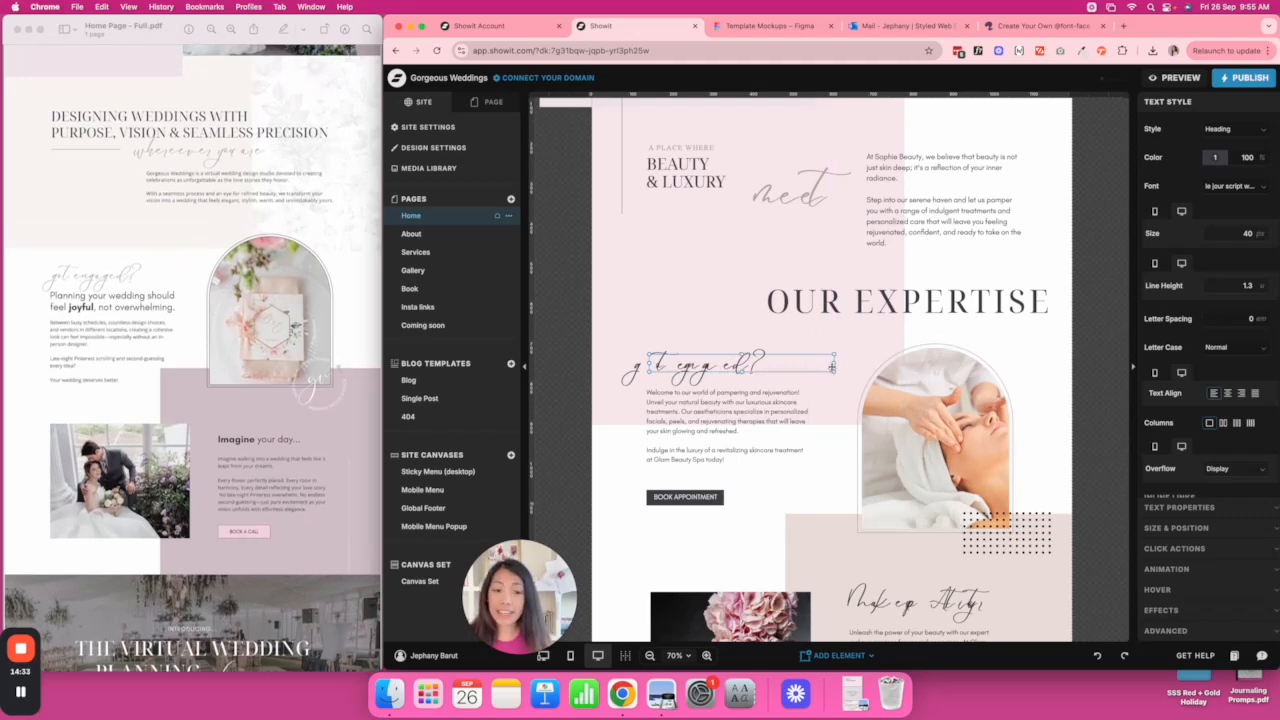
left_click(1090, 378)
scroll(1090, 378, "down", 2)
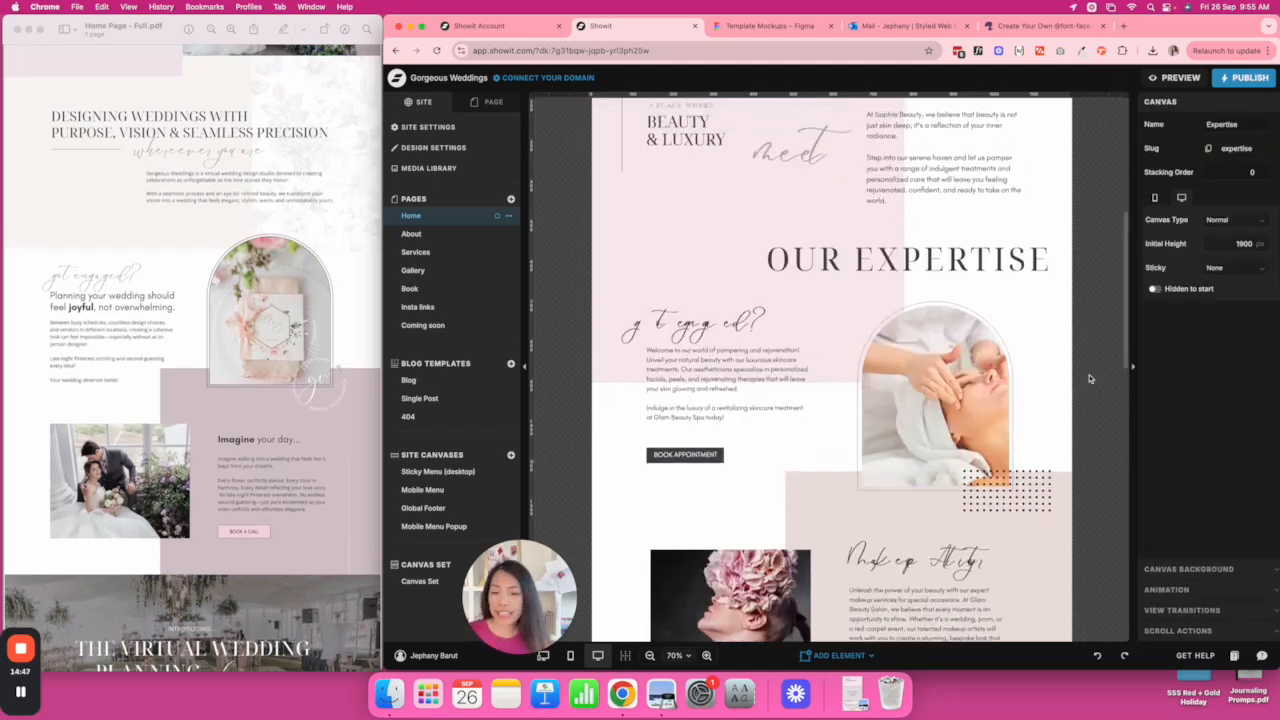
Upload boheme_floral-webfont.woff, confirm the licence, and add it as custom font bohemefloralwebfont.
left_click(440, 168)
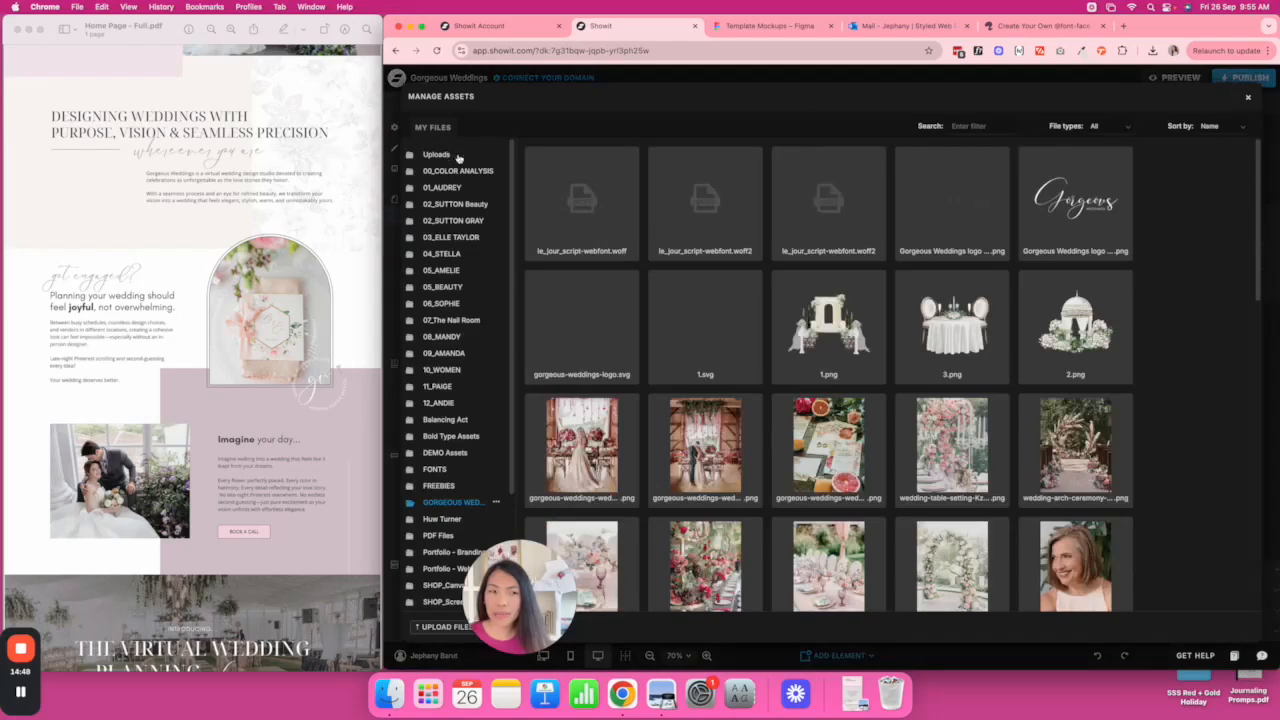
left_click(1248, 97)
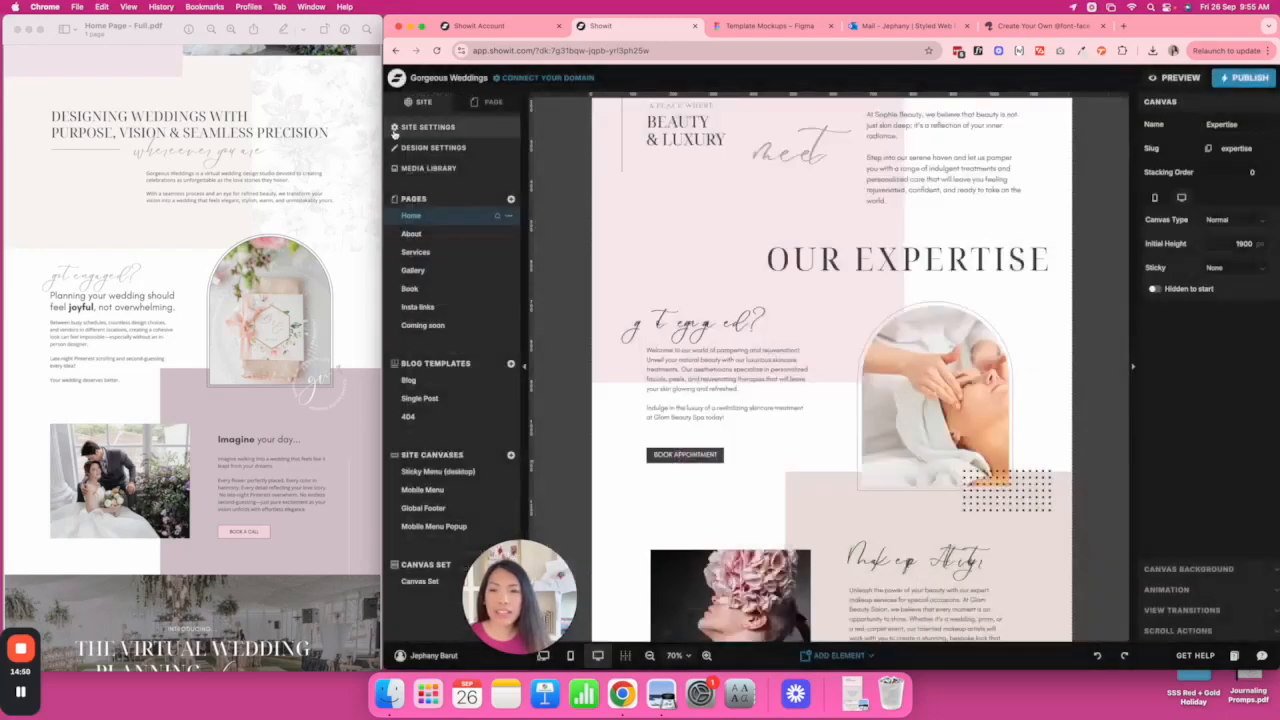
left_click(452, 147)
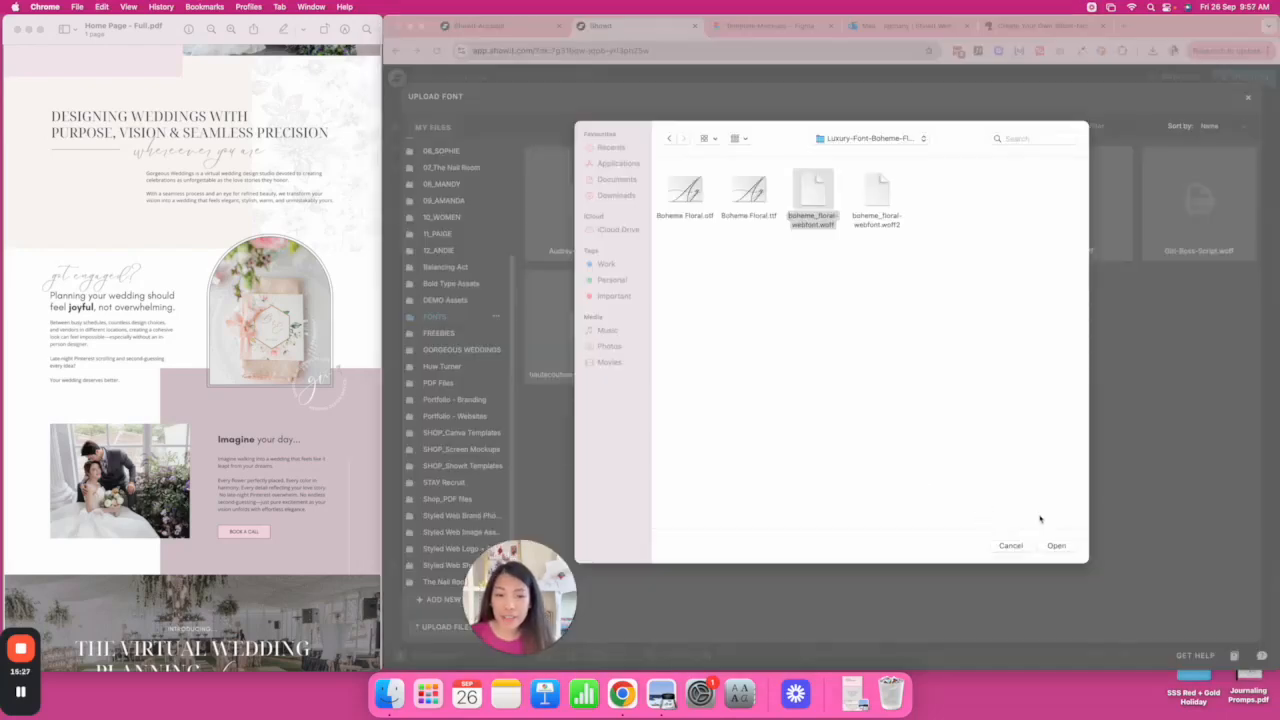
left_click(826, 213)
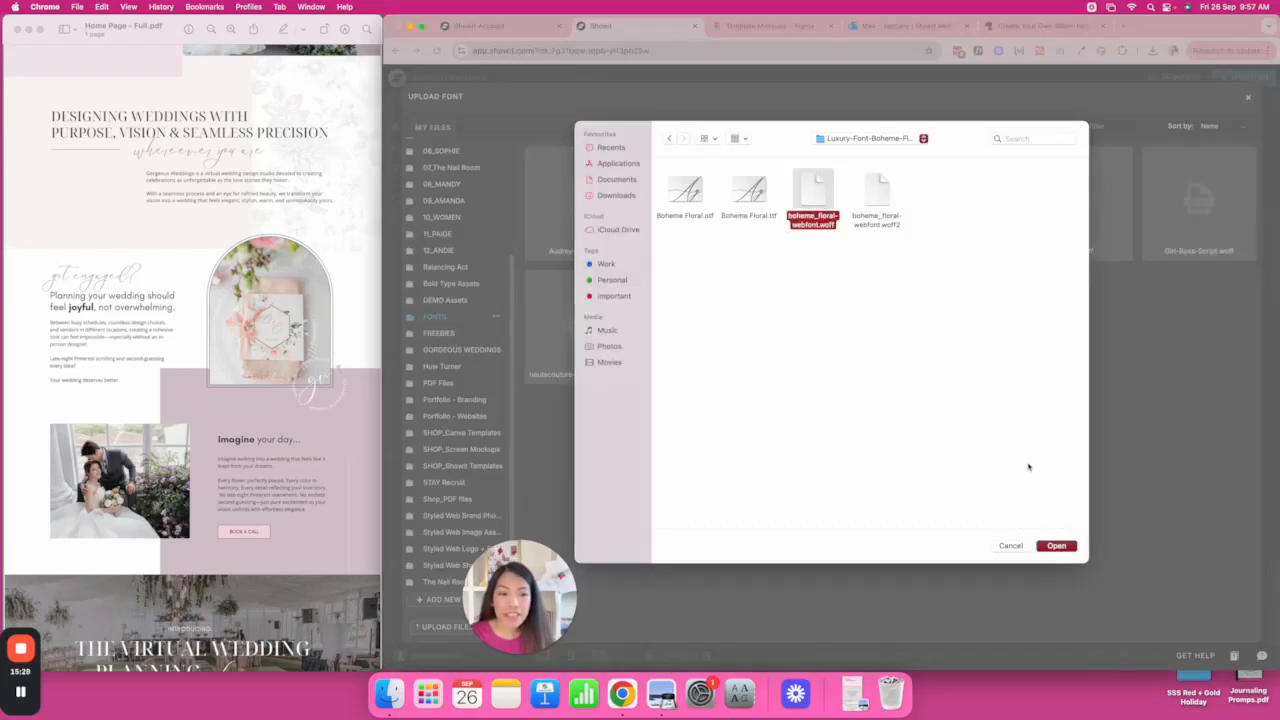
left_click(1056, 545)
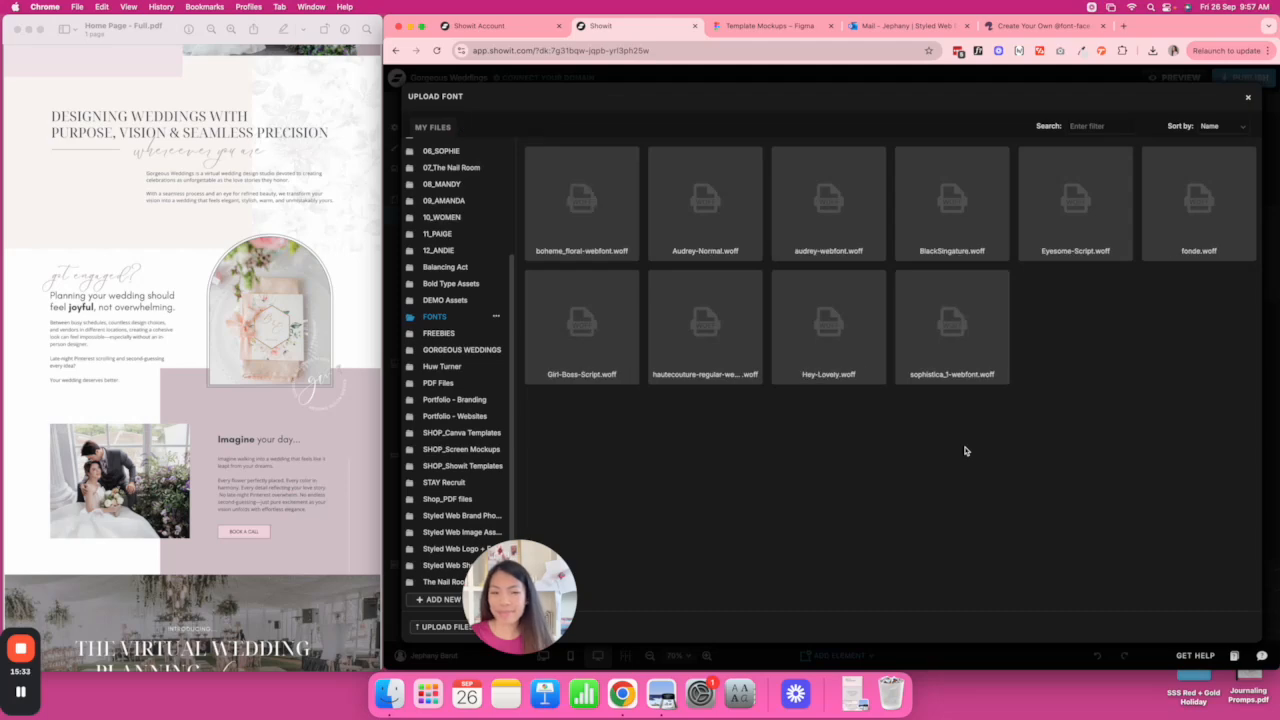
left_click(591, 231)
left_click(598, 372)
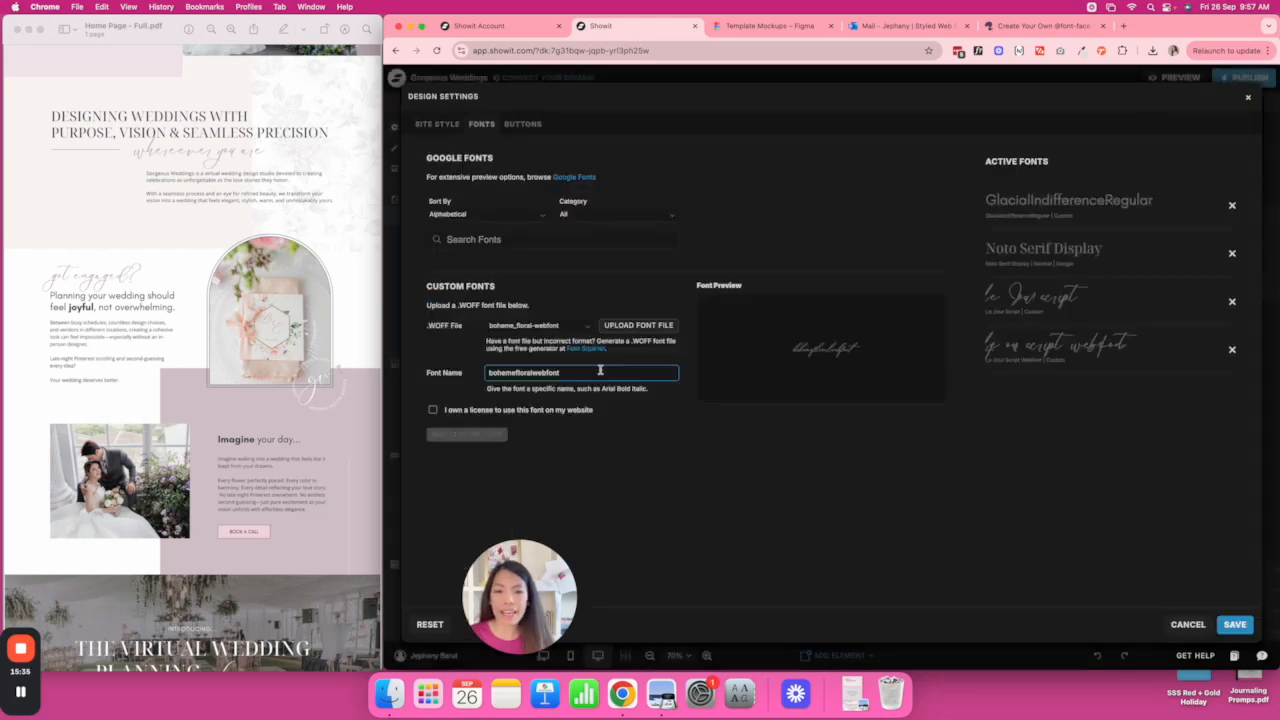
left_click(433, 410)
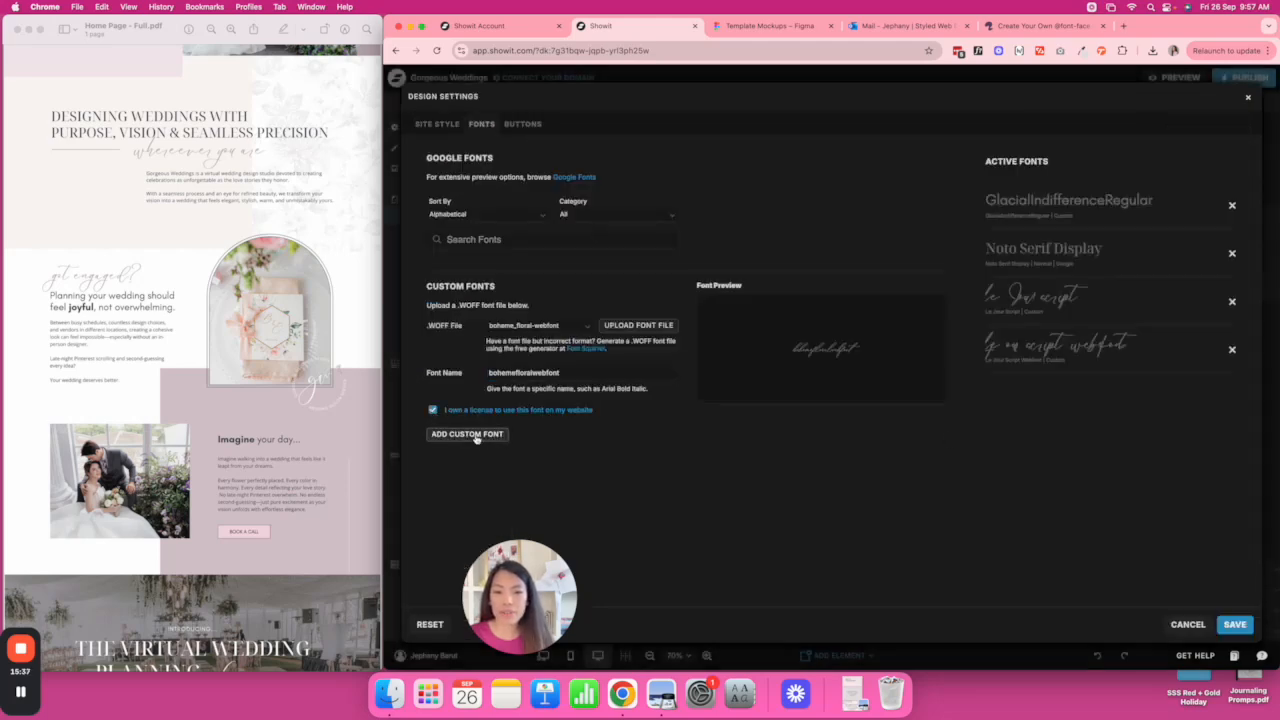
left_click(476, 435)
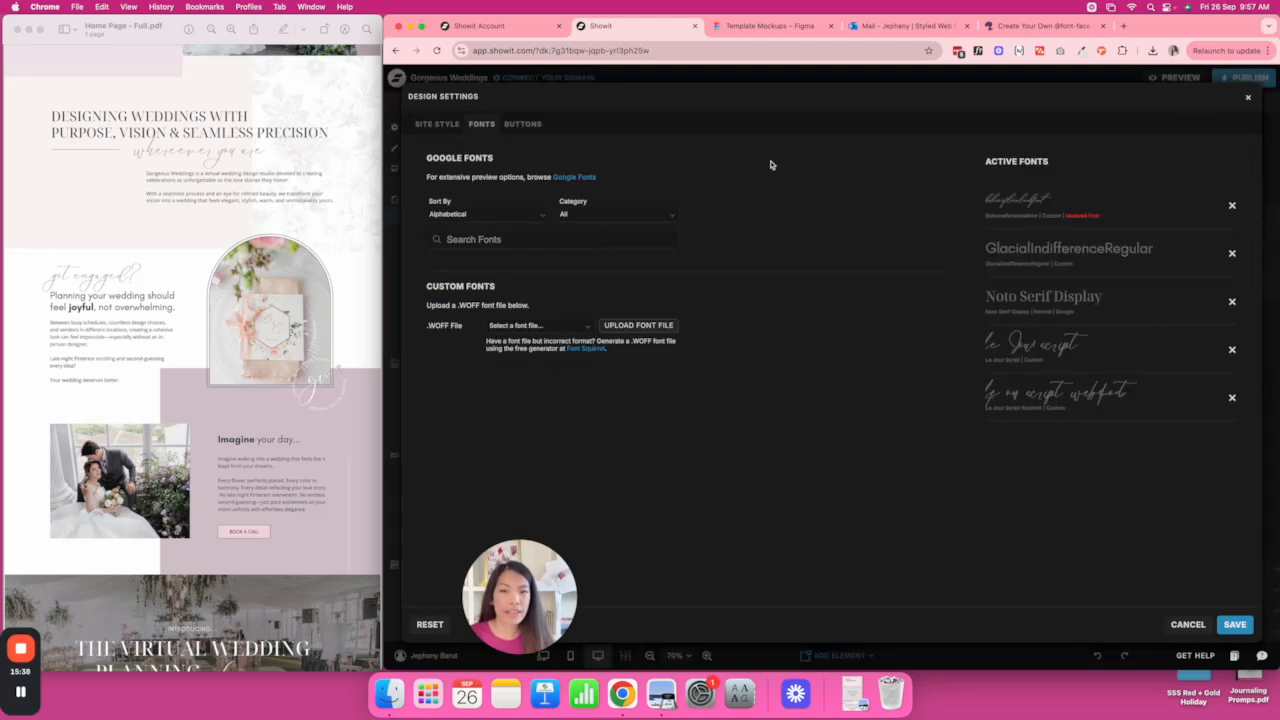
Set the Heading type style font to bohemefloralwebfont and save.
left_click(1235, 624)
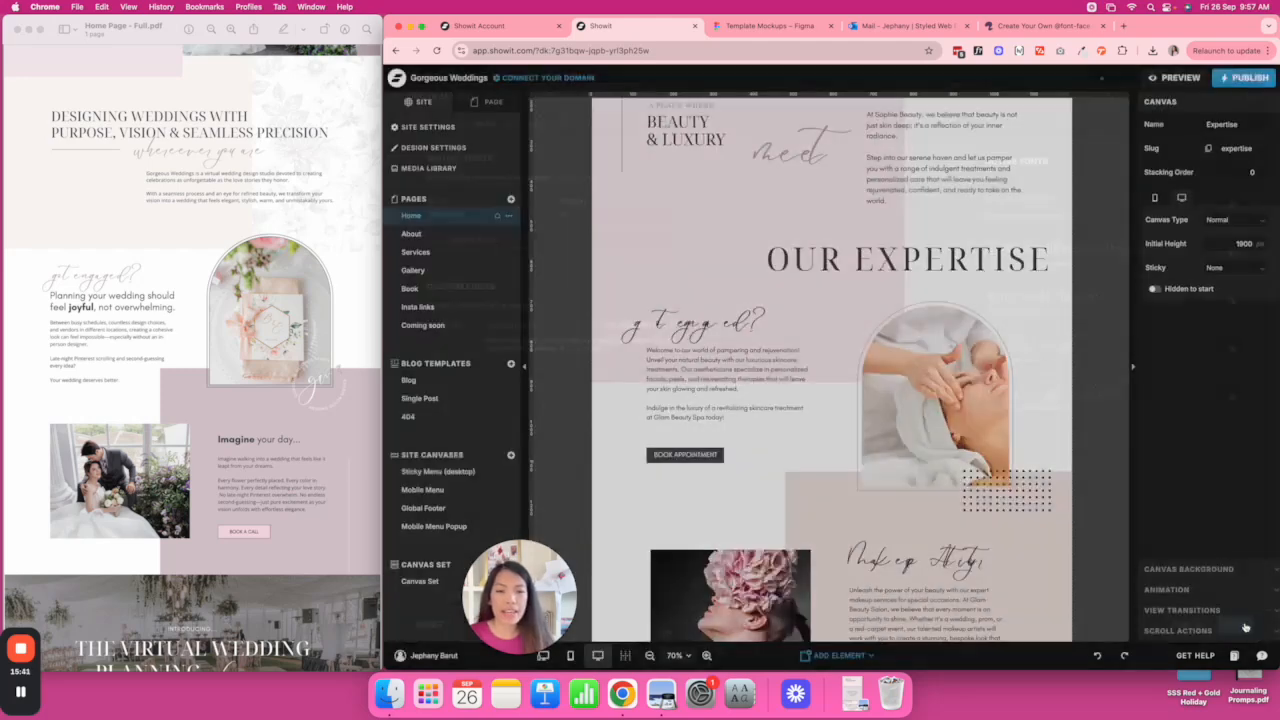
left_click(440, 148)
left_click(436, 124)
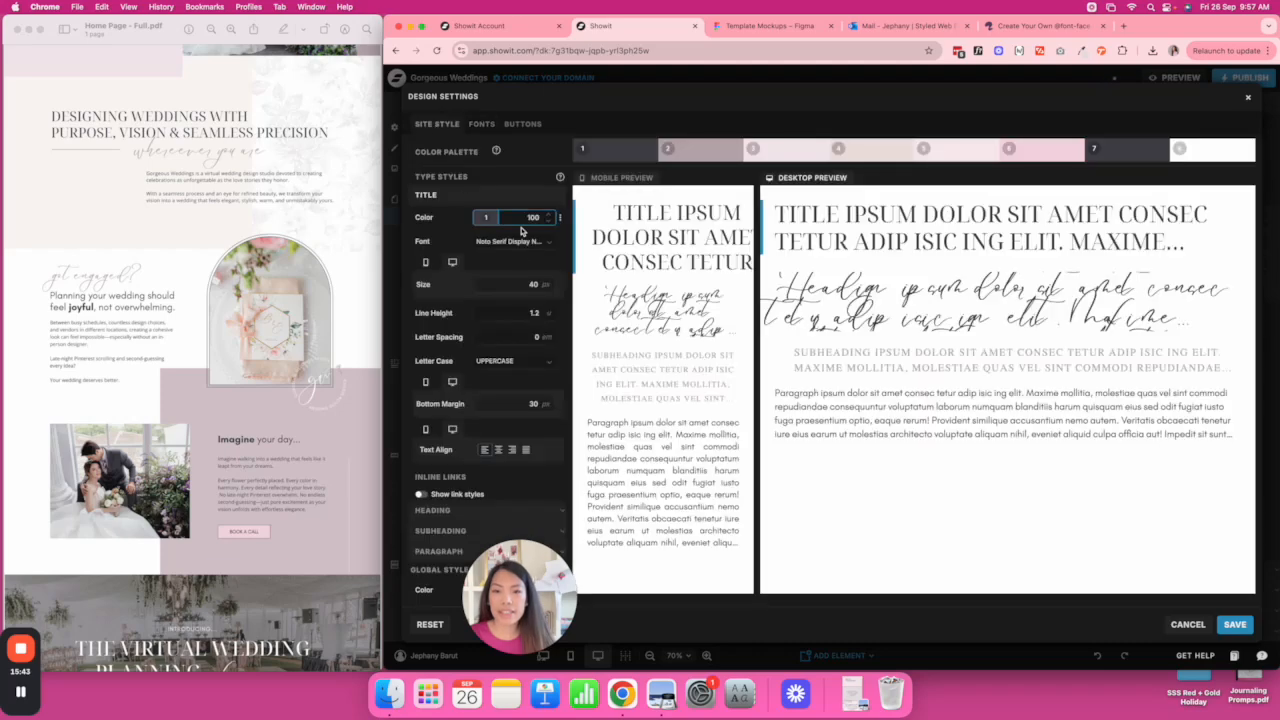
scroll(476, 470, "down", 2)
left_click(476, 512)
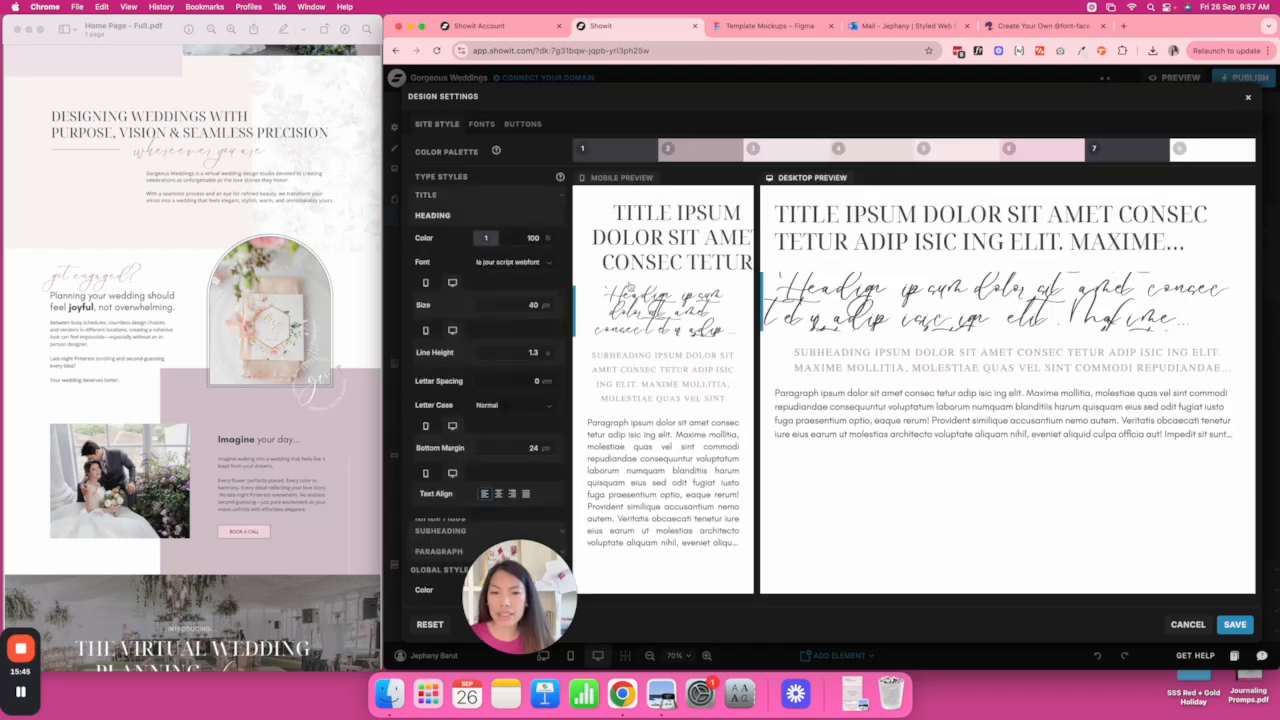
left_click(530, 262)
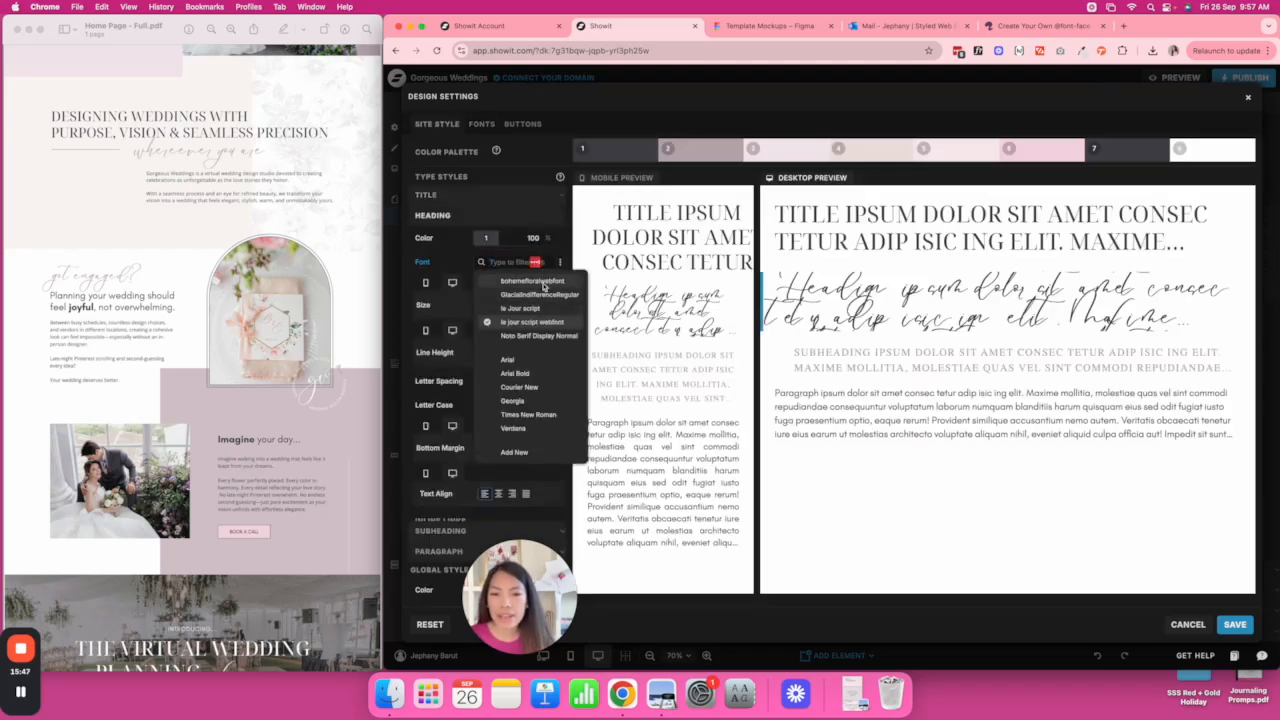
left_click(541, 282)
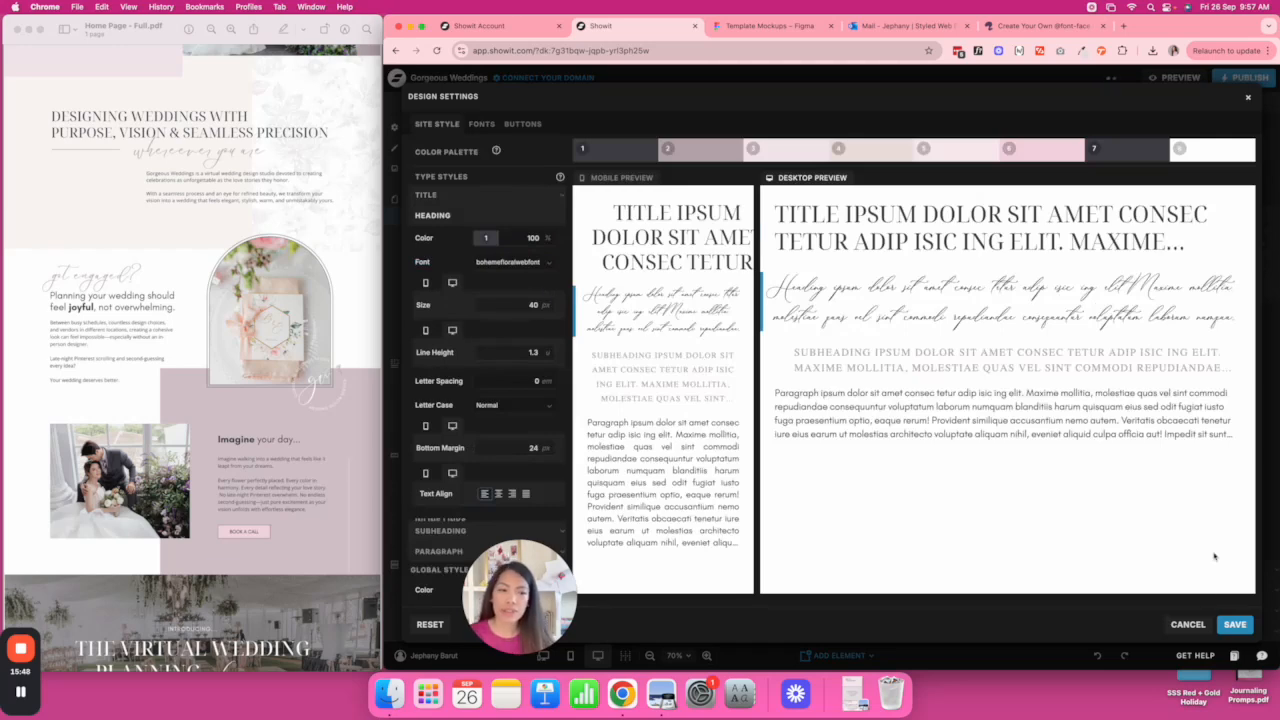
left_click(1235, 624)
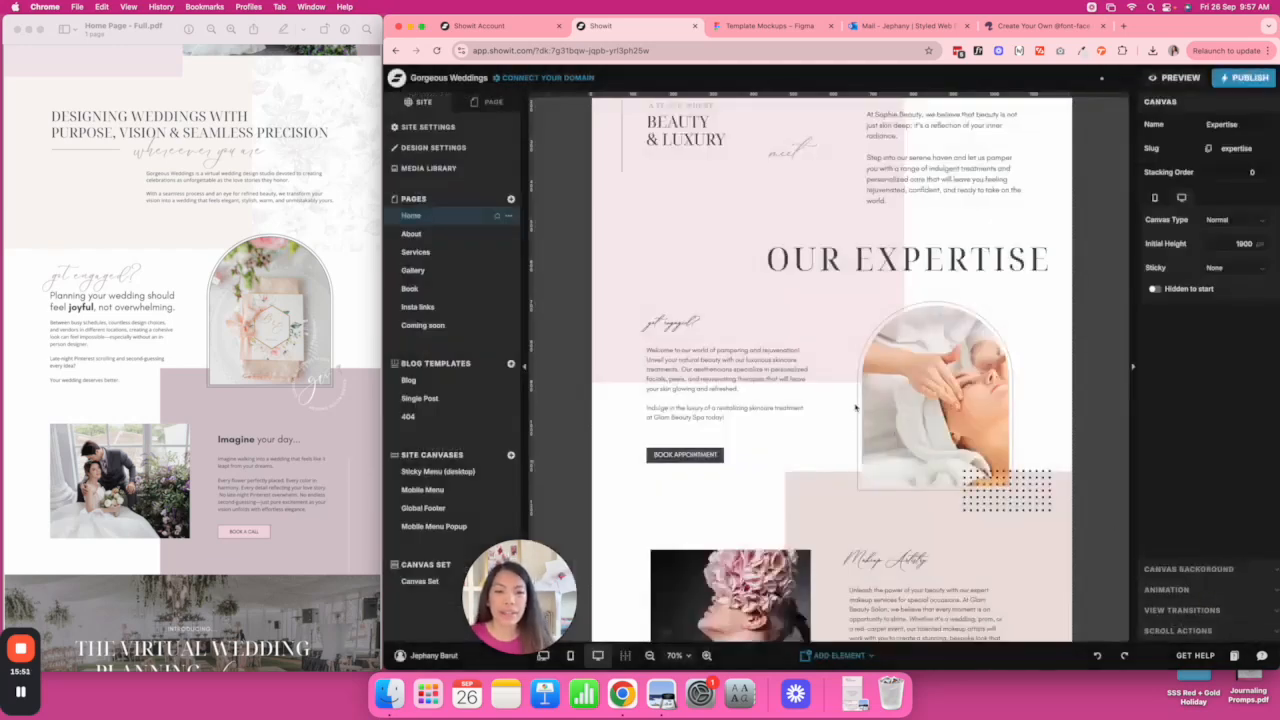
Set the heading size to 60 on desktop and a smaller size on mobile.
left_click(658, 321)
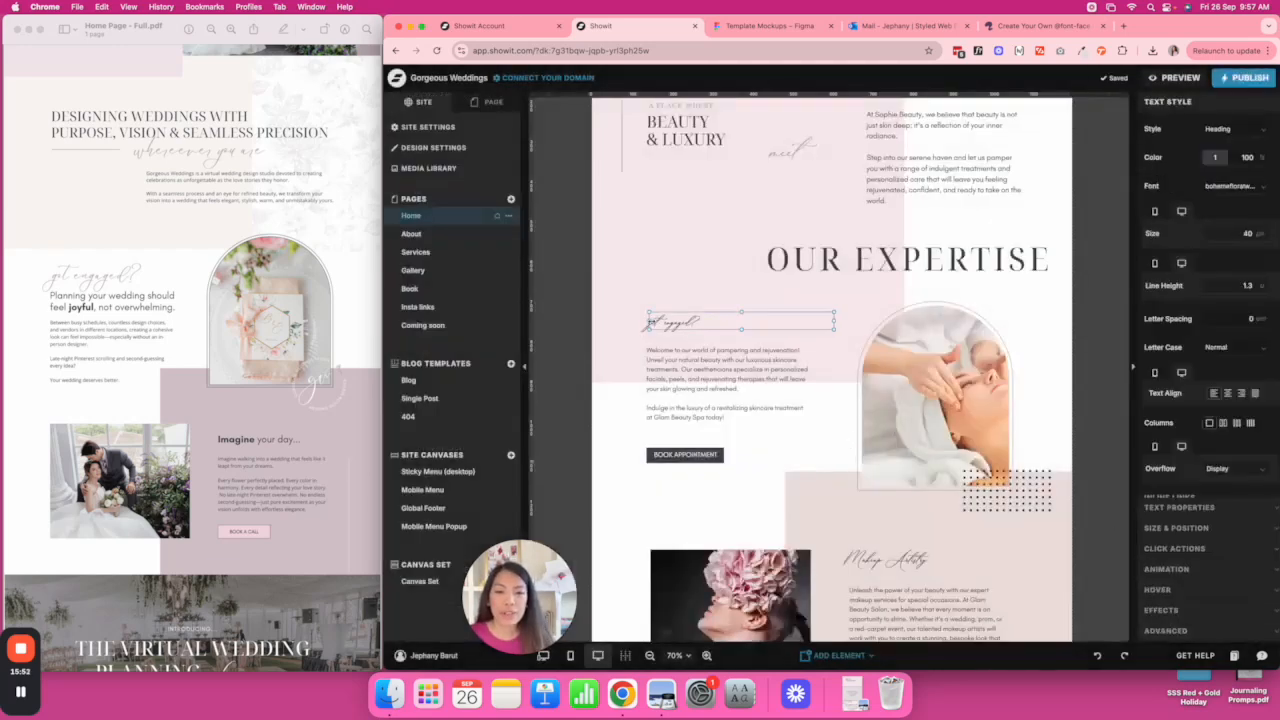
left_click(440, 149)
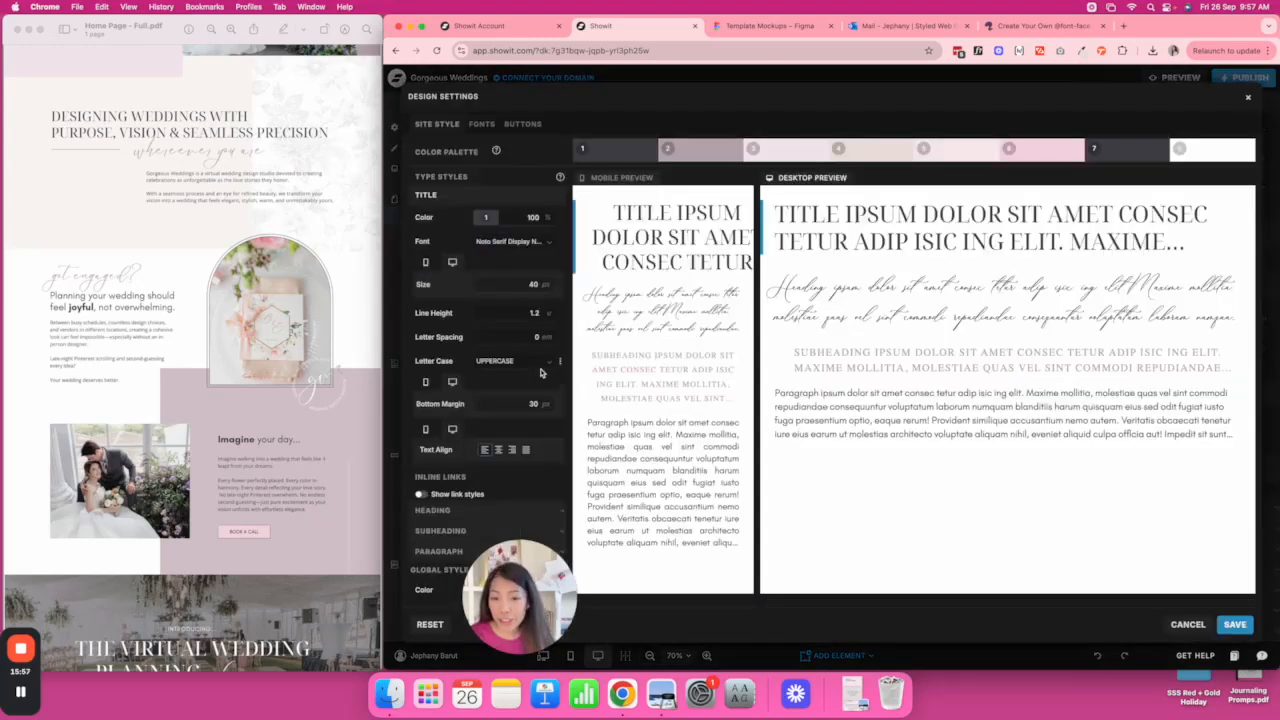
scroll(540, 372, "down", 3)
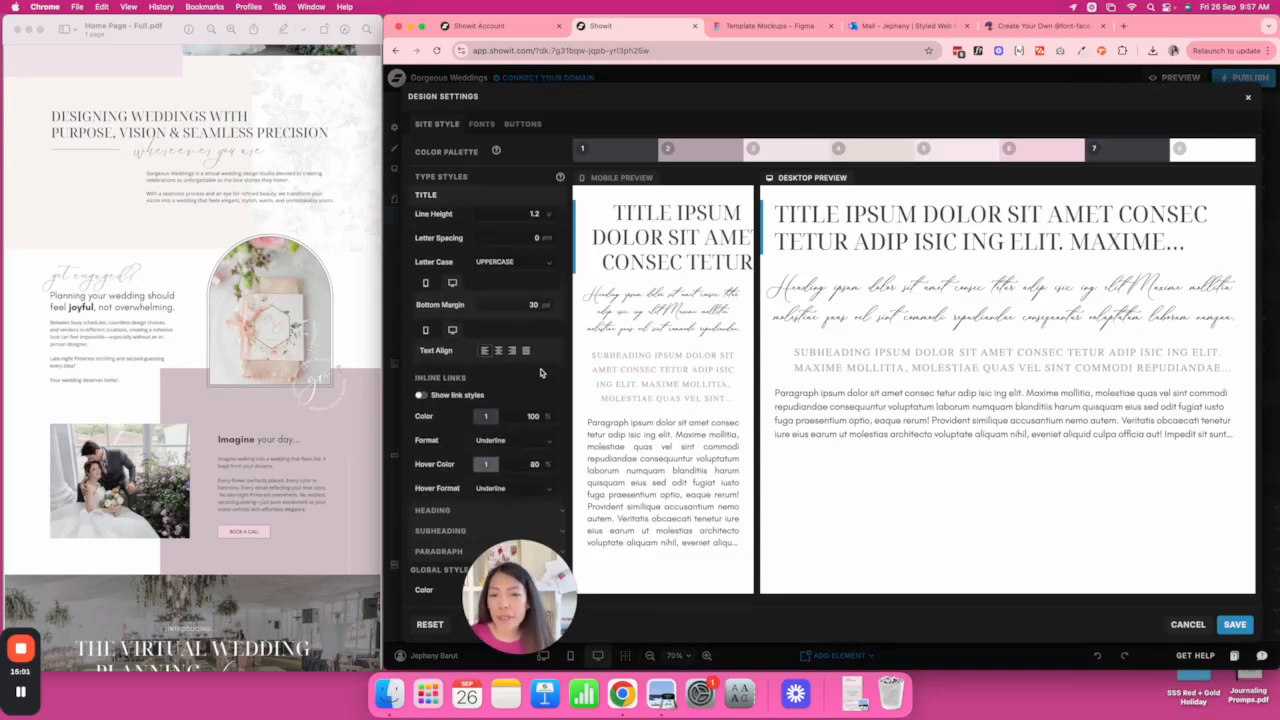
scroll(540, 372, "up", 2)
scroll(525, 450, "down", 2)
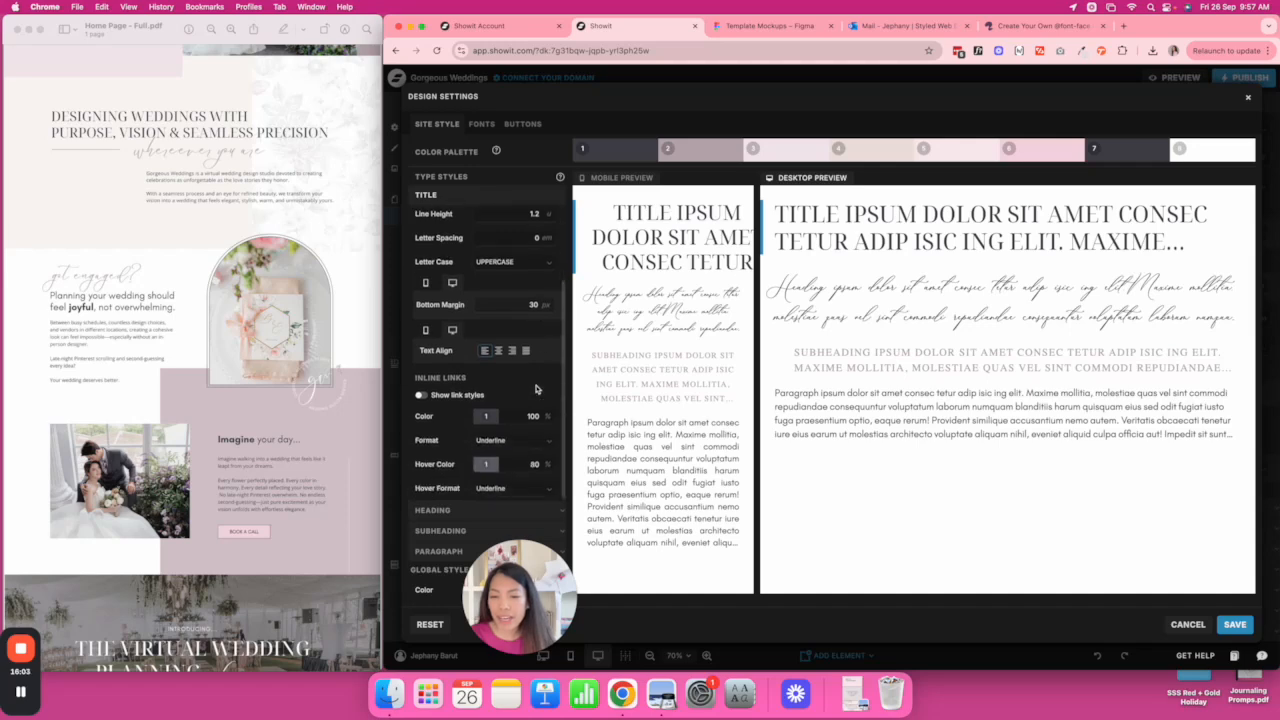
left_click(444, 556)
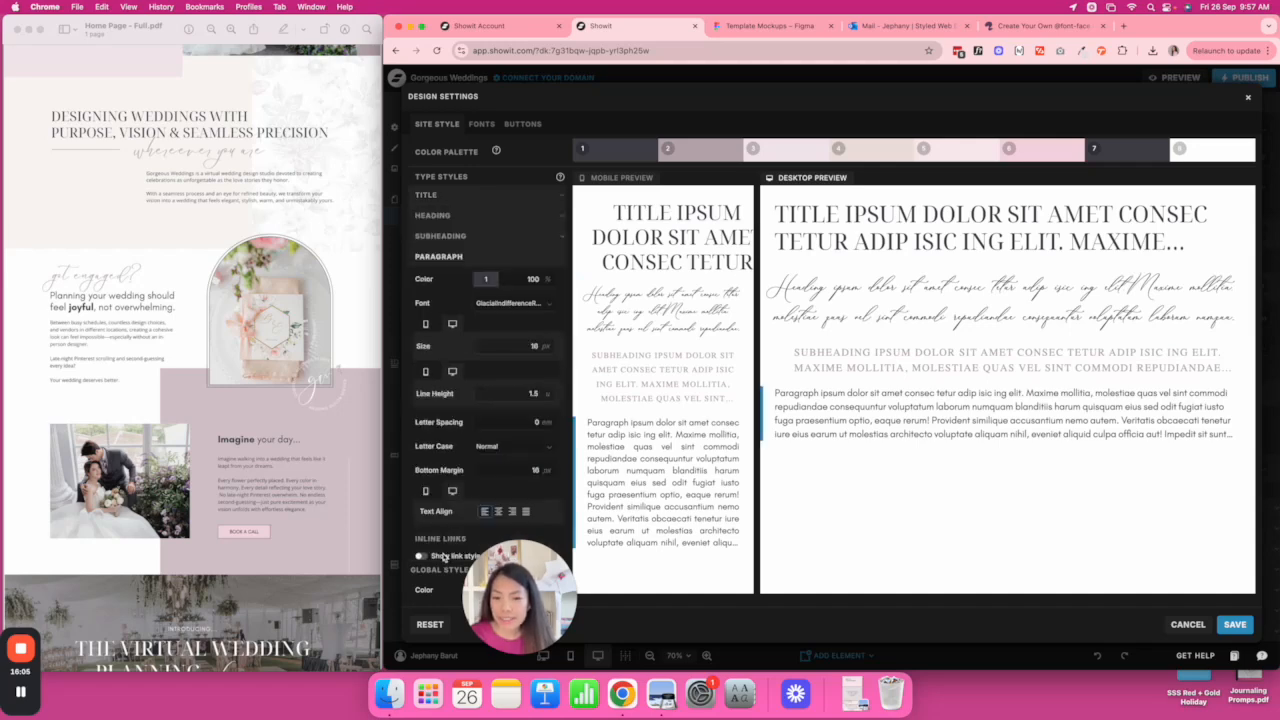
left_click(447, 222)
left_click(527, 306)
type("60")
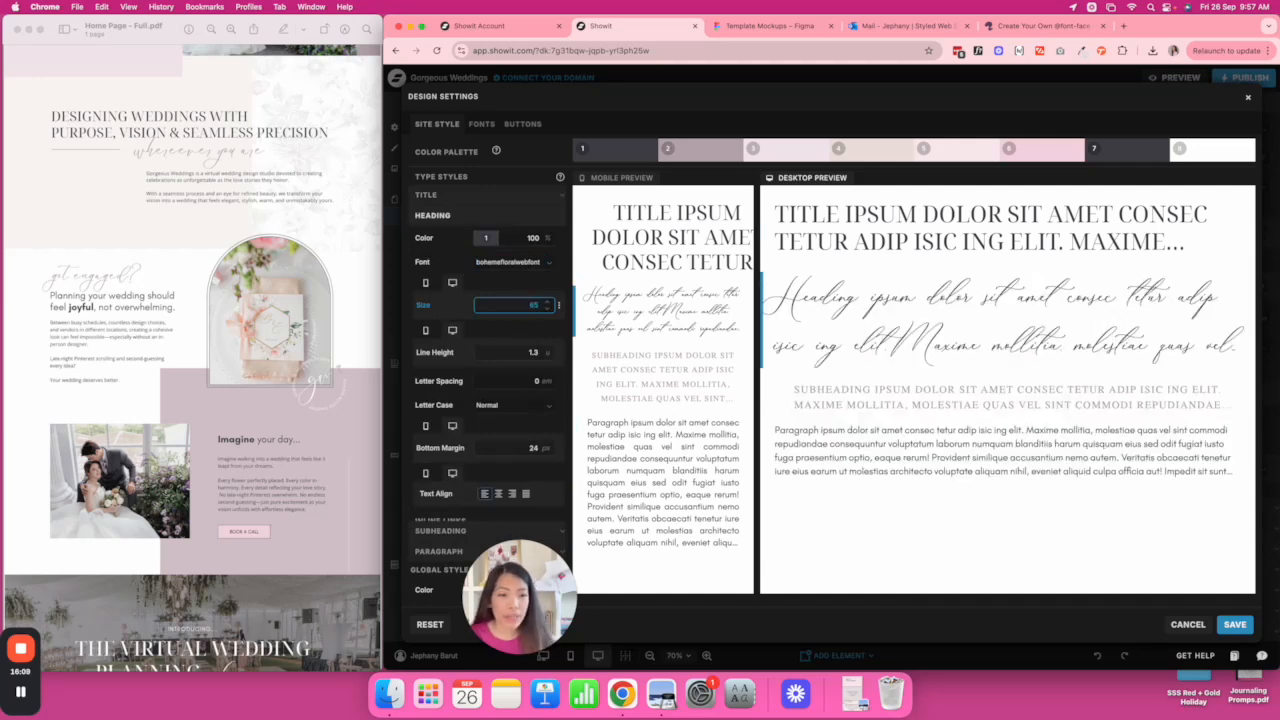
left_click(425, 282)
left_click(531, 305)
type("30")
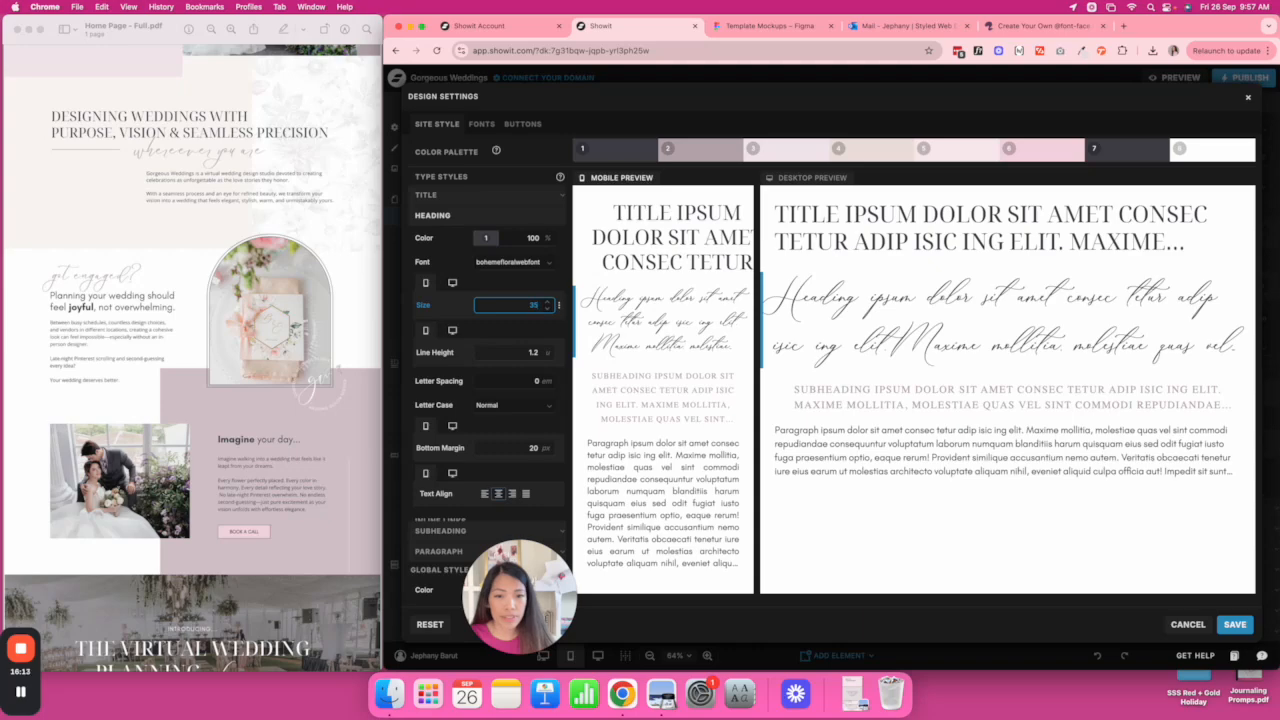
In the desktop layout, enlarge the script 'meet' heading to size 100.
left_click(1235, 624)
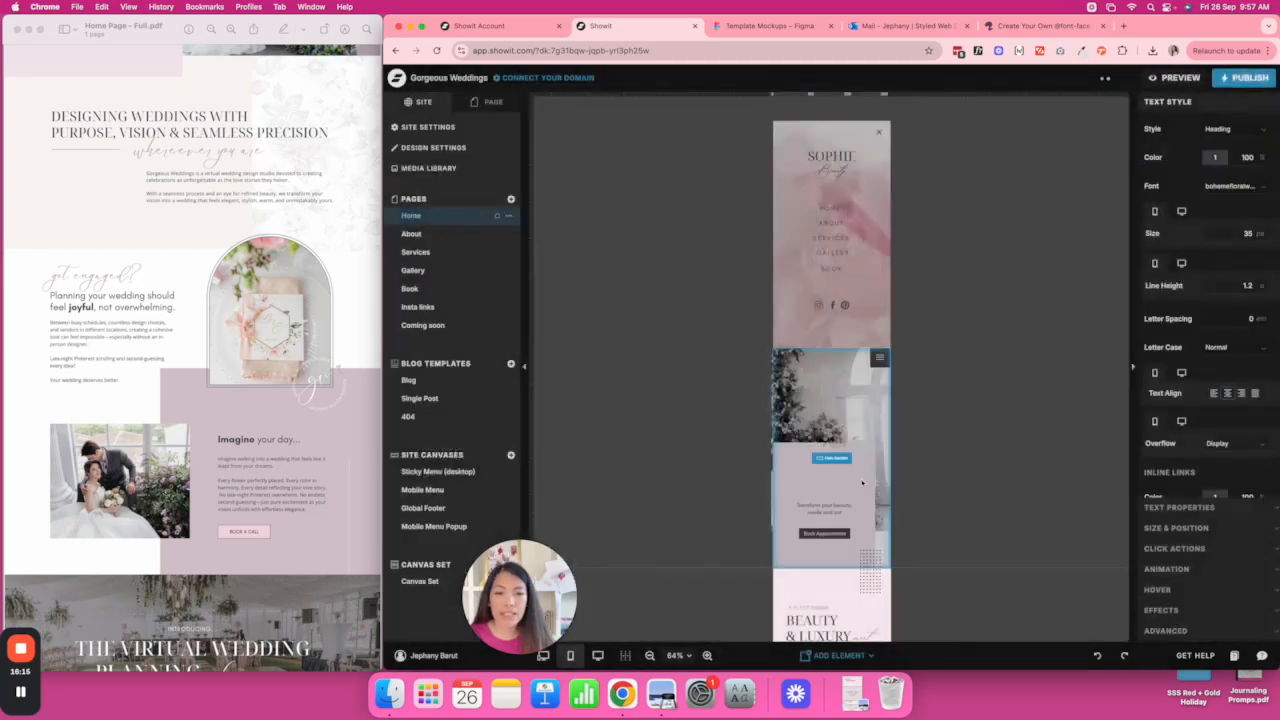
left_click(597, 655)
left_click(798, 530)
left_click(1240, 233)
type("100")
left_click(1048, 451)
Select the hero wedding photo and scroll back to the top of the page.
left_click(926, 280)
left_click(925, 278)
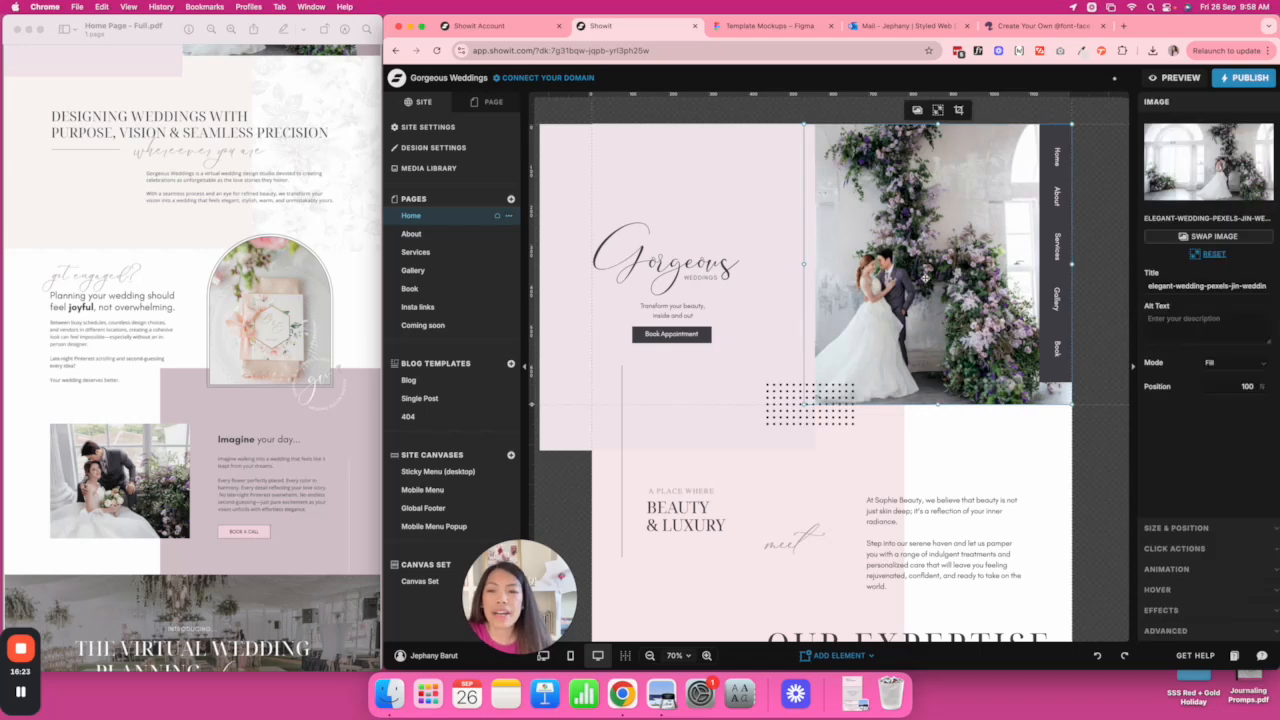
scroll(250, 350, "up", 5)
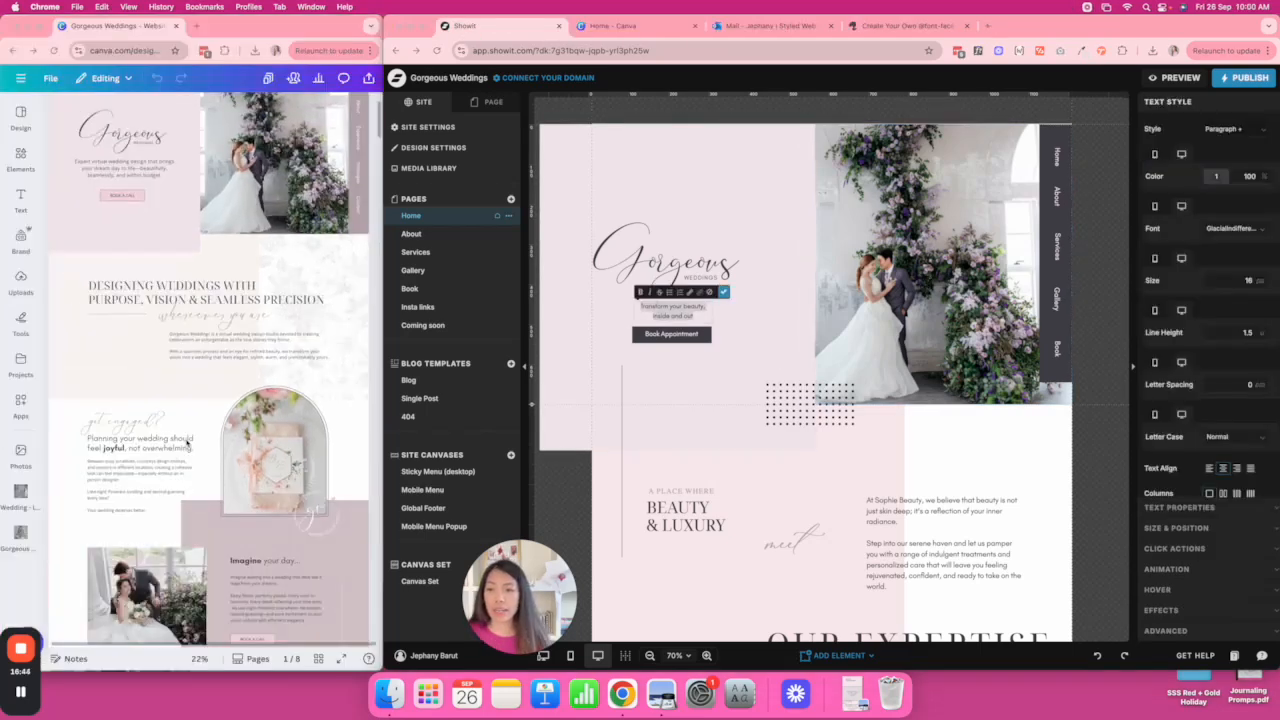
scroll(187, 443, "up", 2)
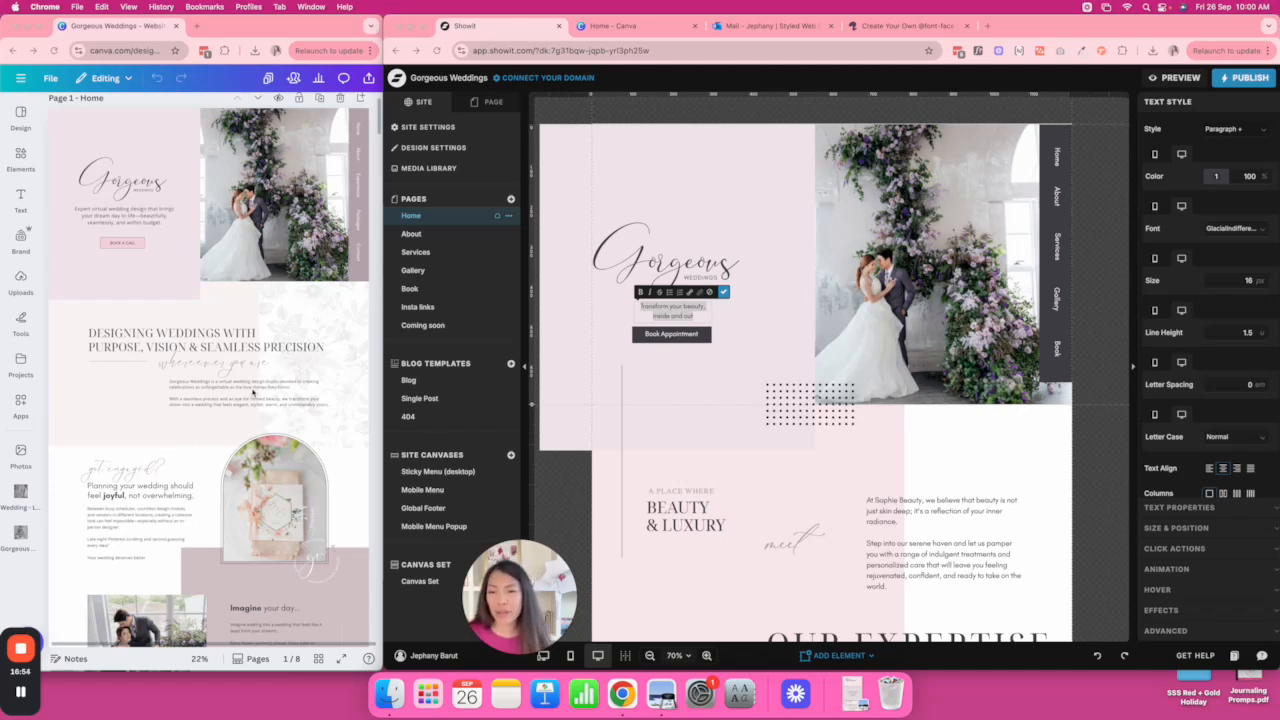
Move and widen the tagline so it sits under the Gorgeous logo.
scroll(253, 393, "down", 2)
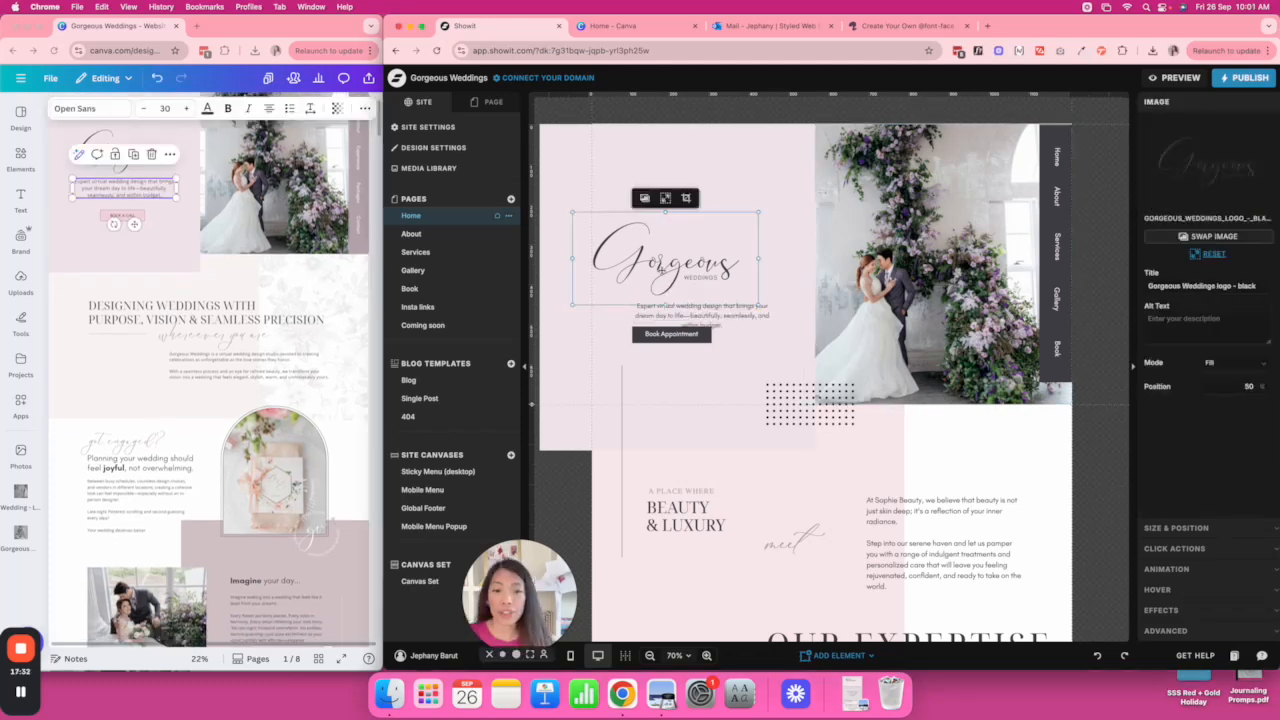
mouse_move(723, 307)
left_mouse_down()
mouse_move(682, 286)
mouse_move(760, 303)
mouse_move(711, 304)
left_mouse_up()
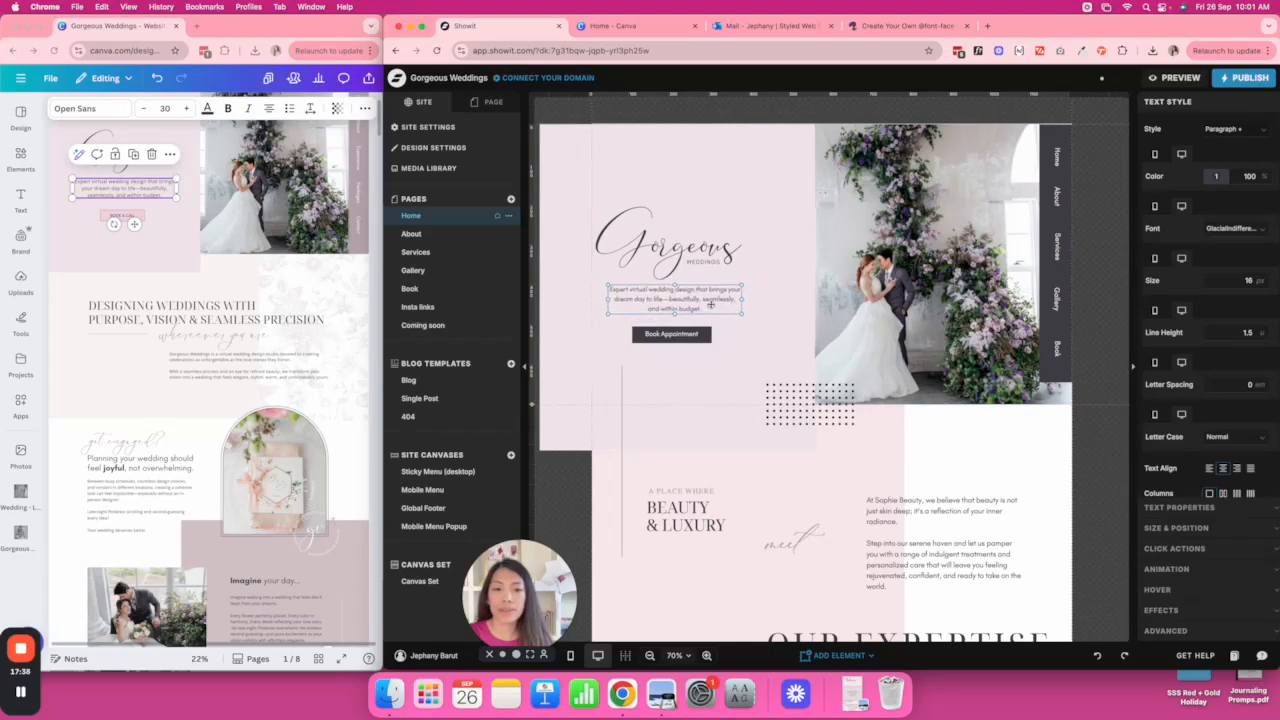
left_click(786, 346)
left_click(825, 347)
left_click(677, 339)
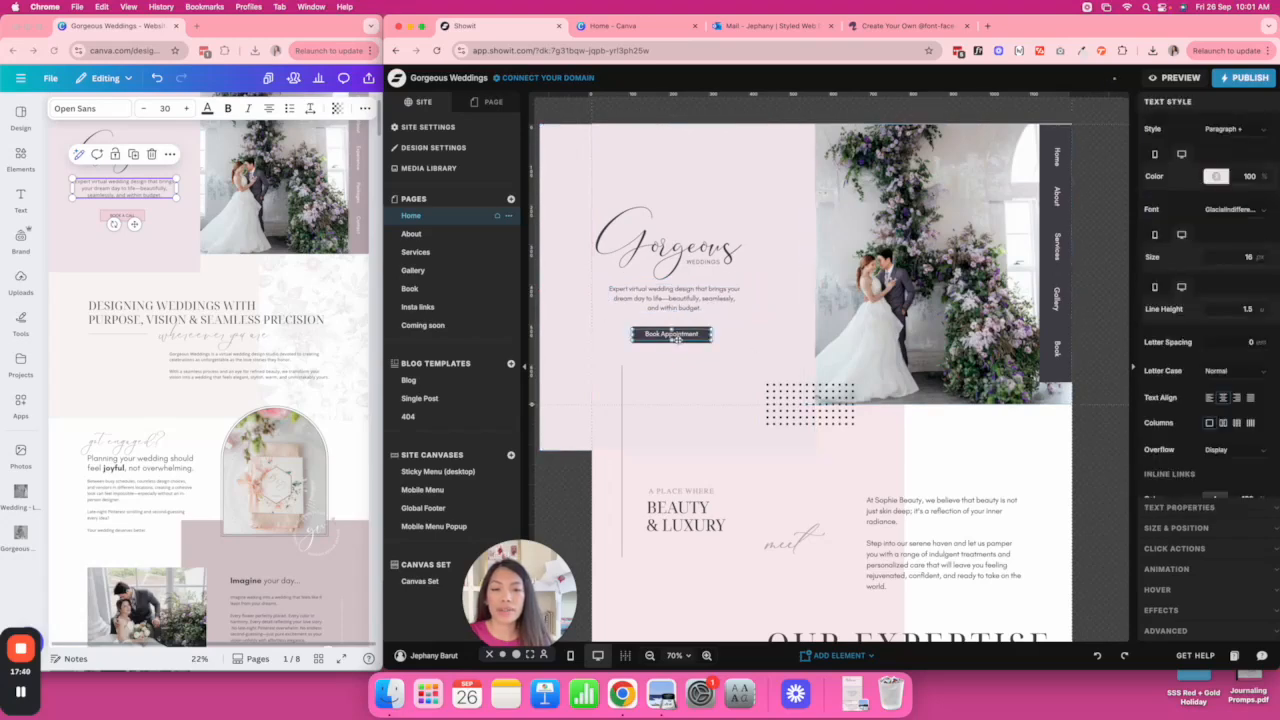
left_click(723, 350)
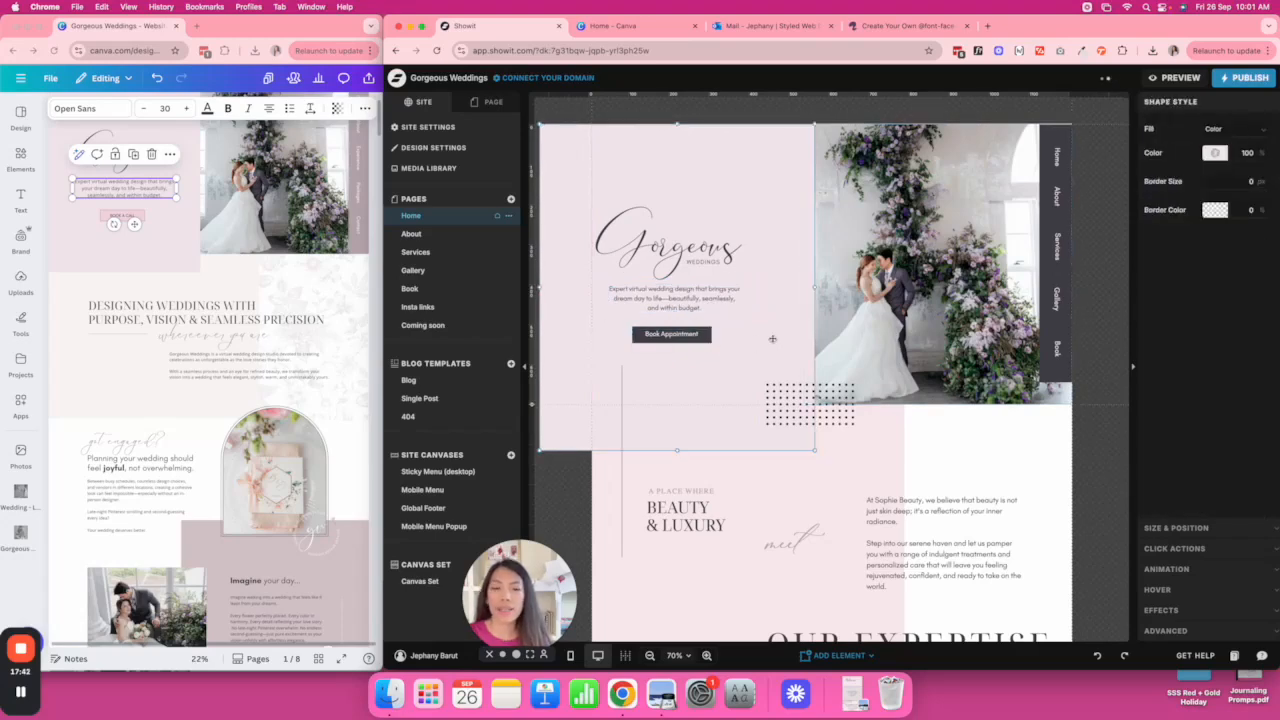
Add a LEARN MORE button below Book Appointment and open the default button styles.
left_click(832, 656)
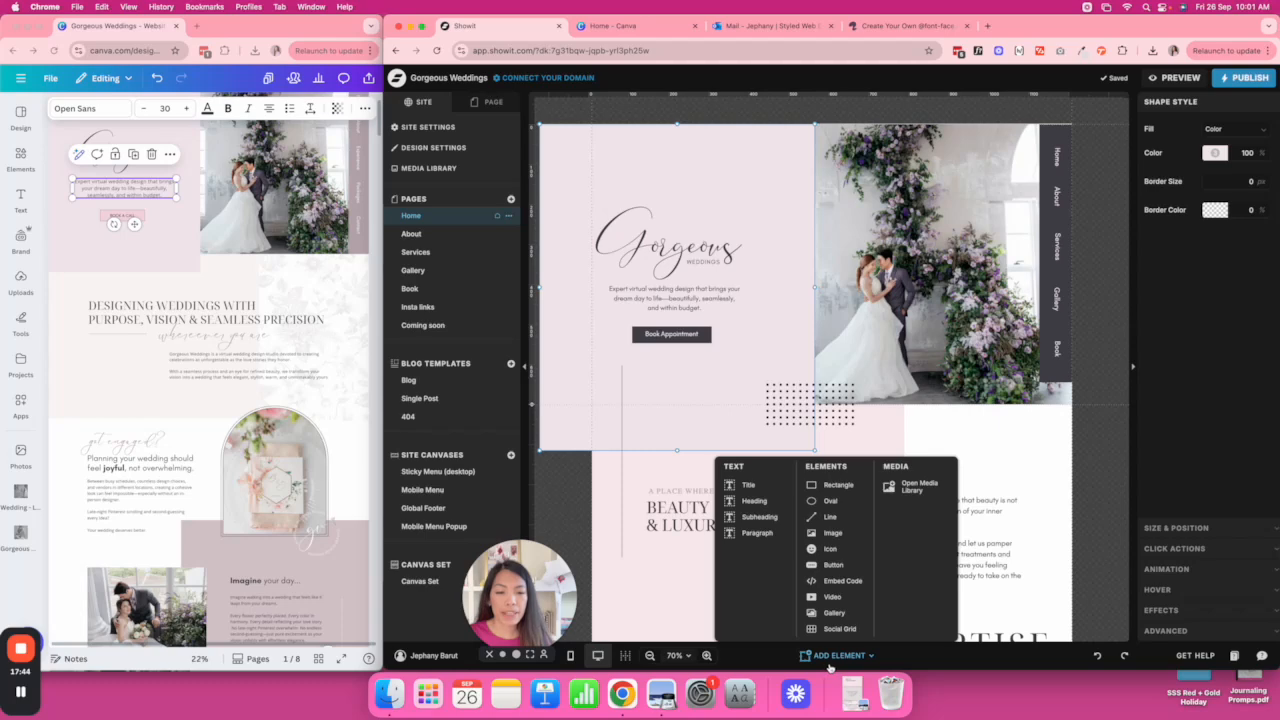
left_click(833, 565)
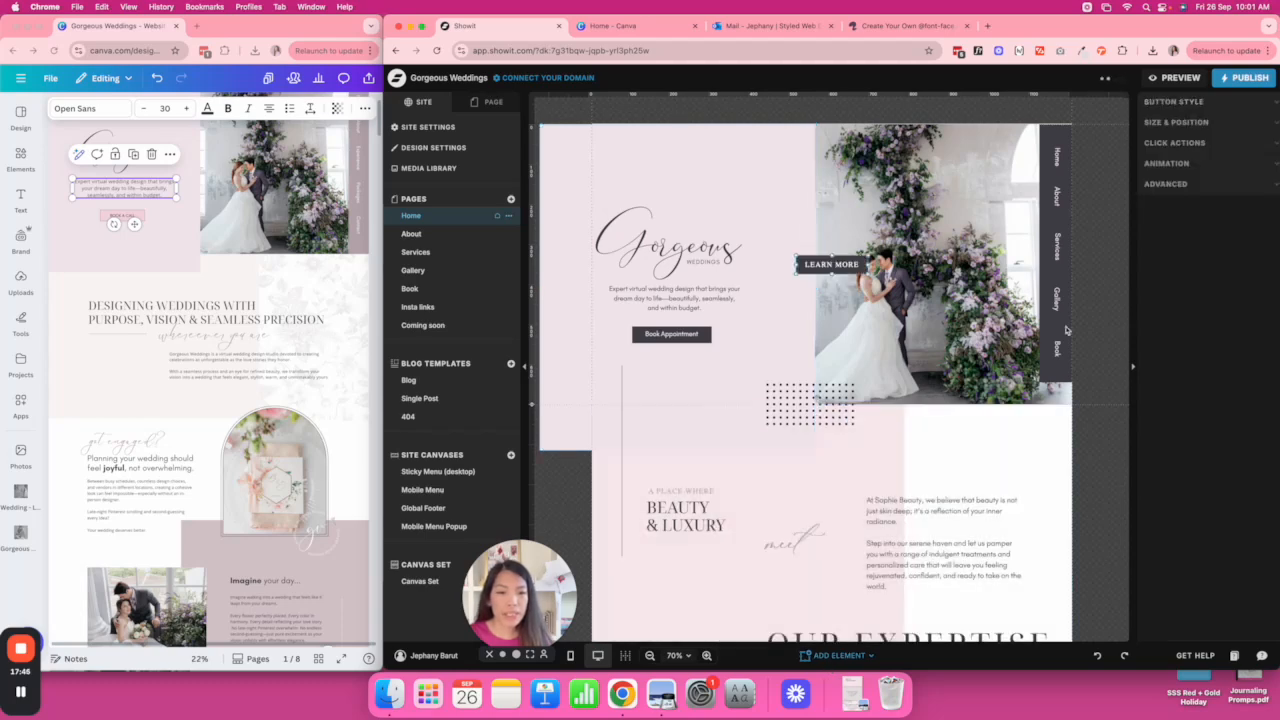
left_click_drag(816, 266, 681, 364)
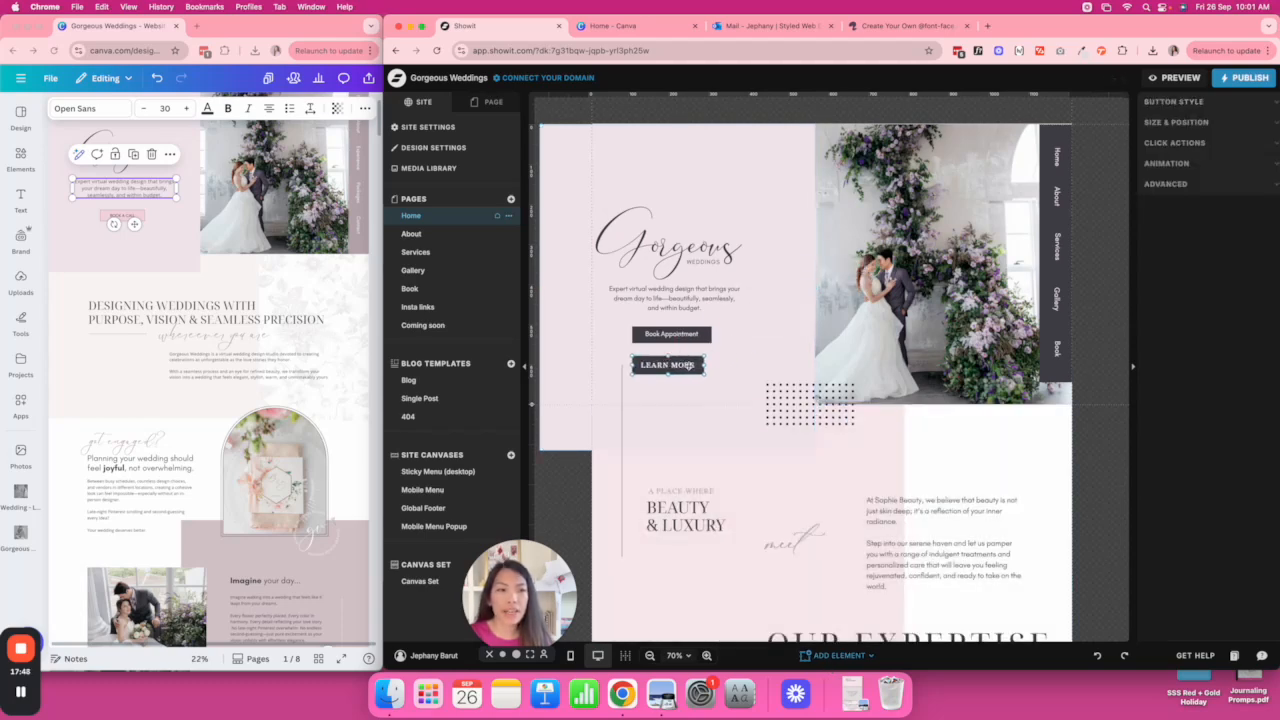
left_click(1232, 106)
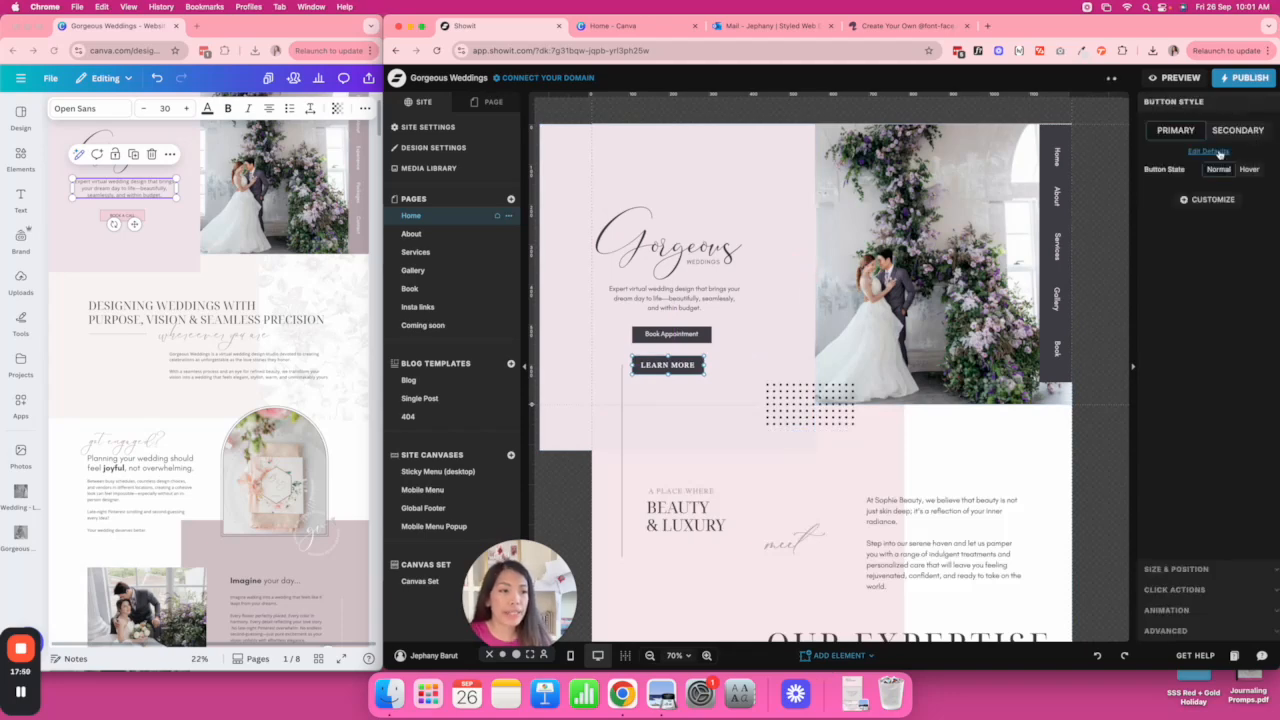
left_click(1208, 151)
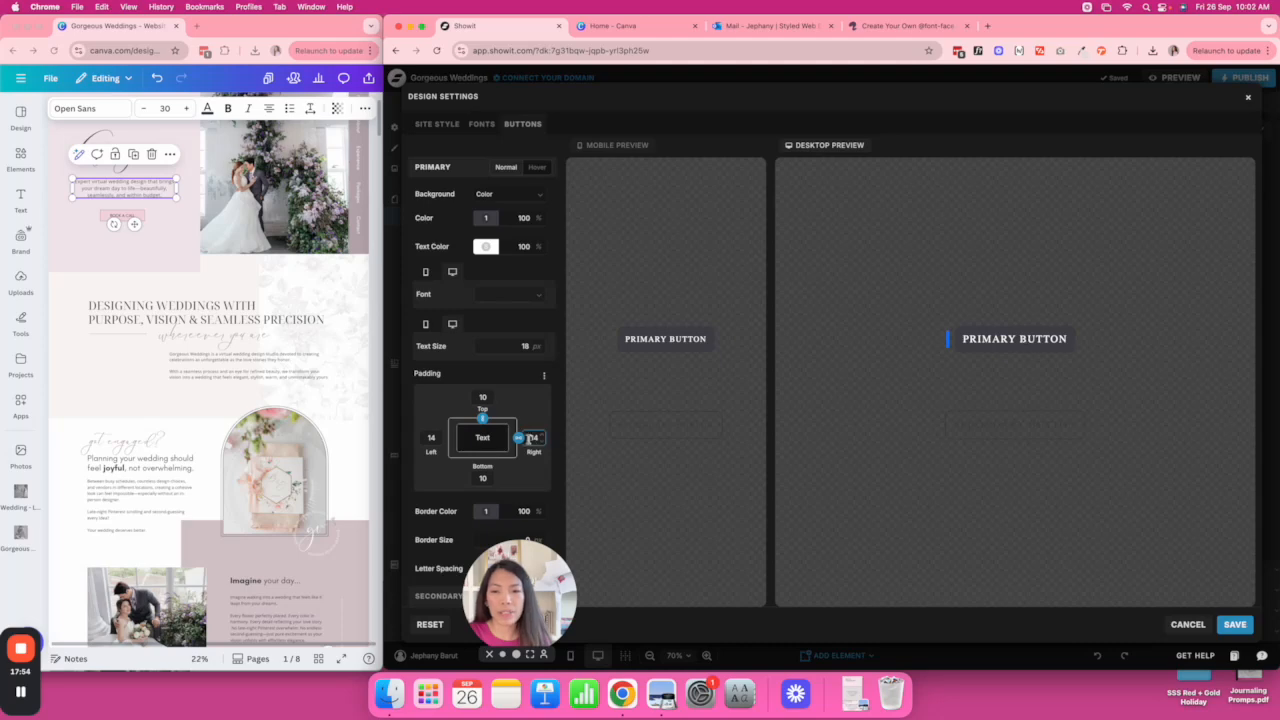
Give the primary button a light pink background and dark grey text.
left_click(486, 218)
left_click(594, 245)
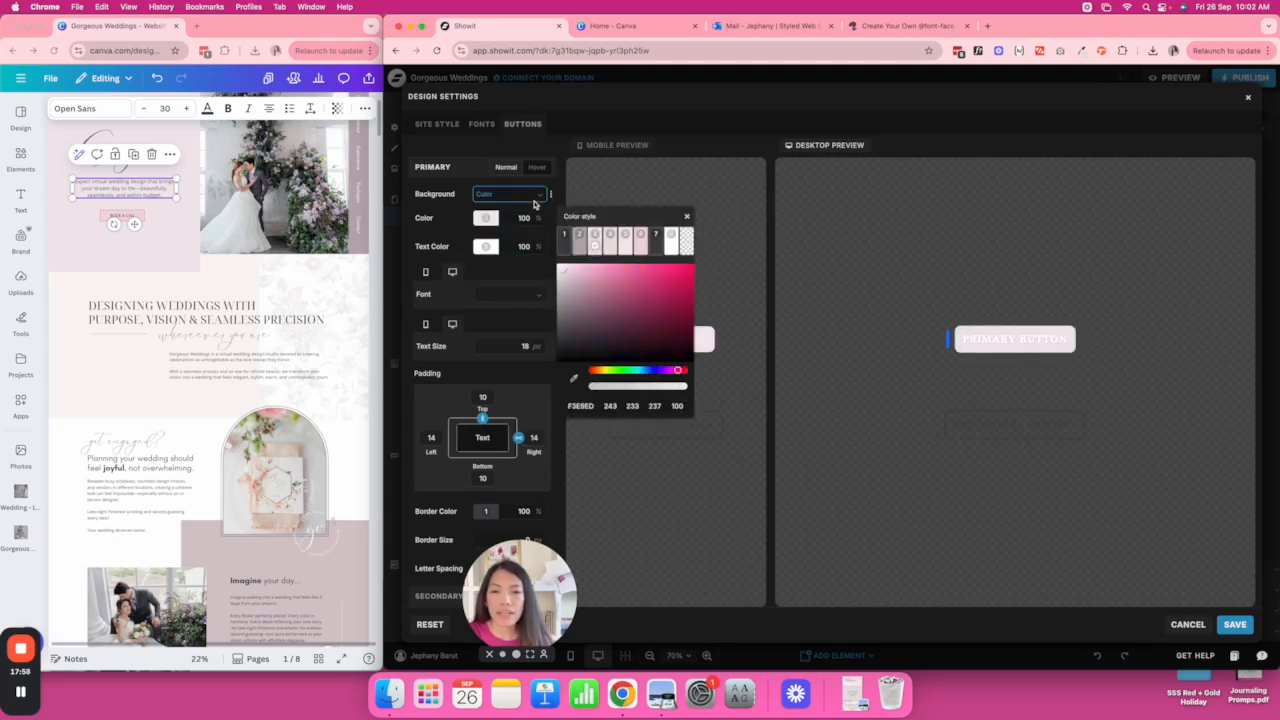
left_click(486, 246)
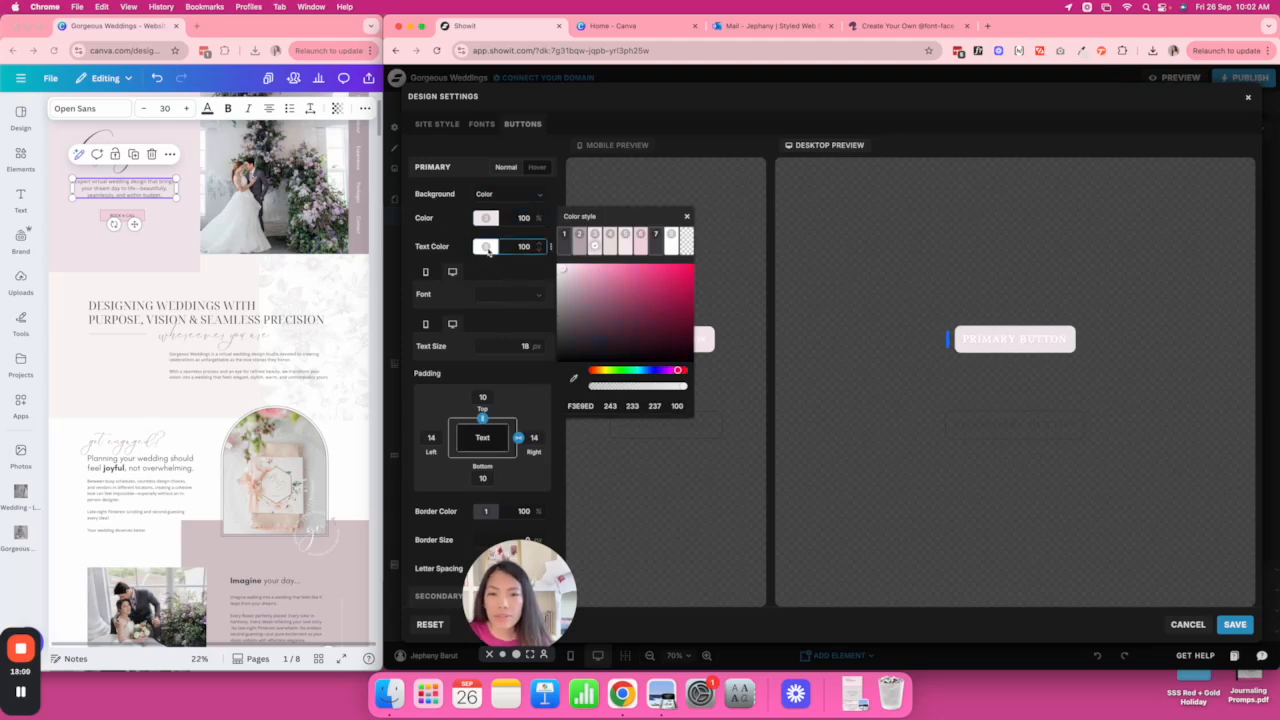
left_click(564, 274)
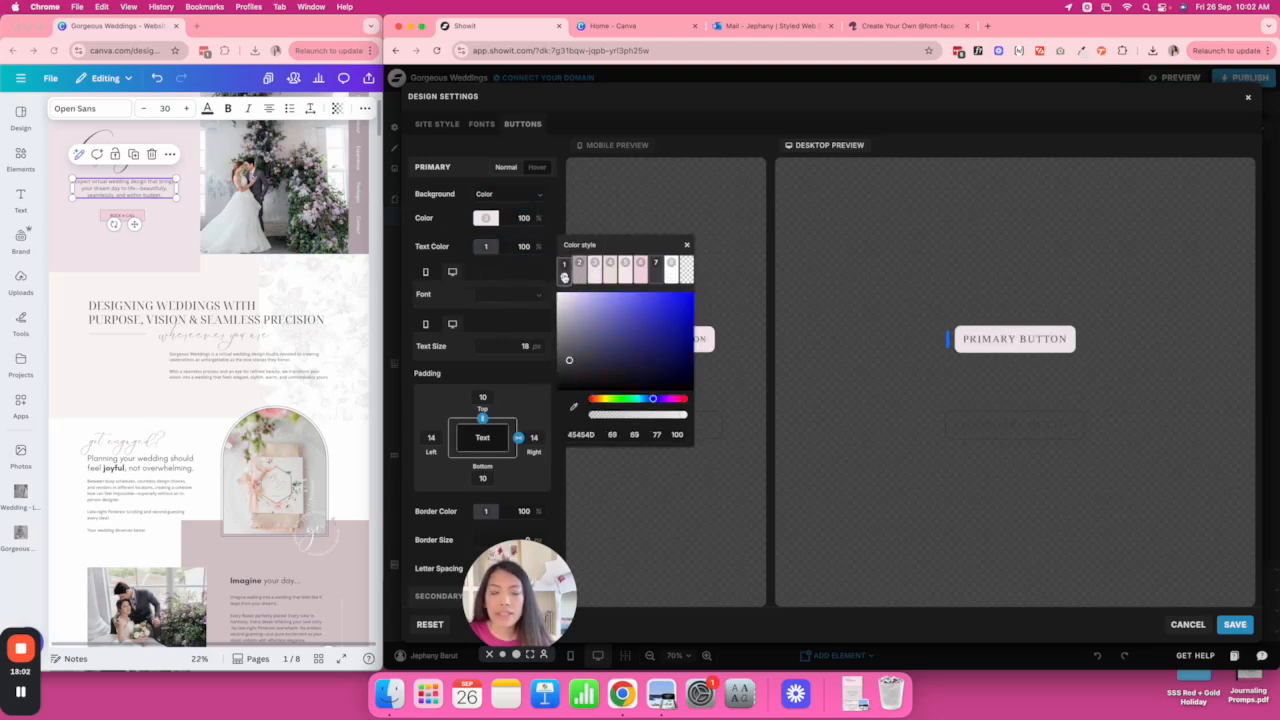
left_click(447, 230)
scroll(516, 396, "down", 3)
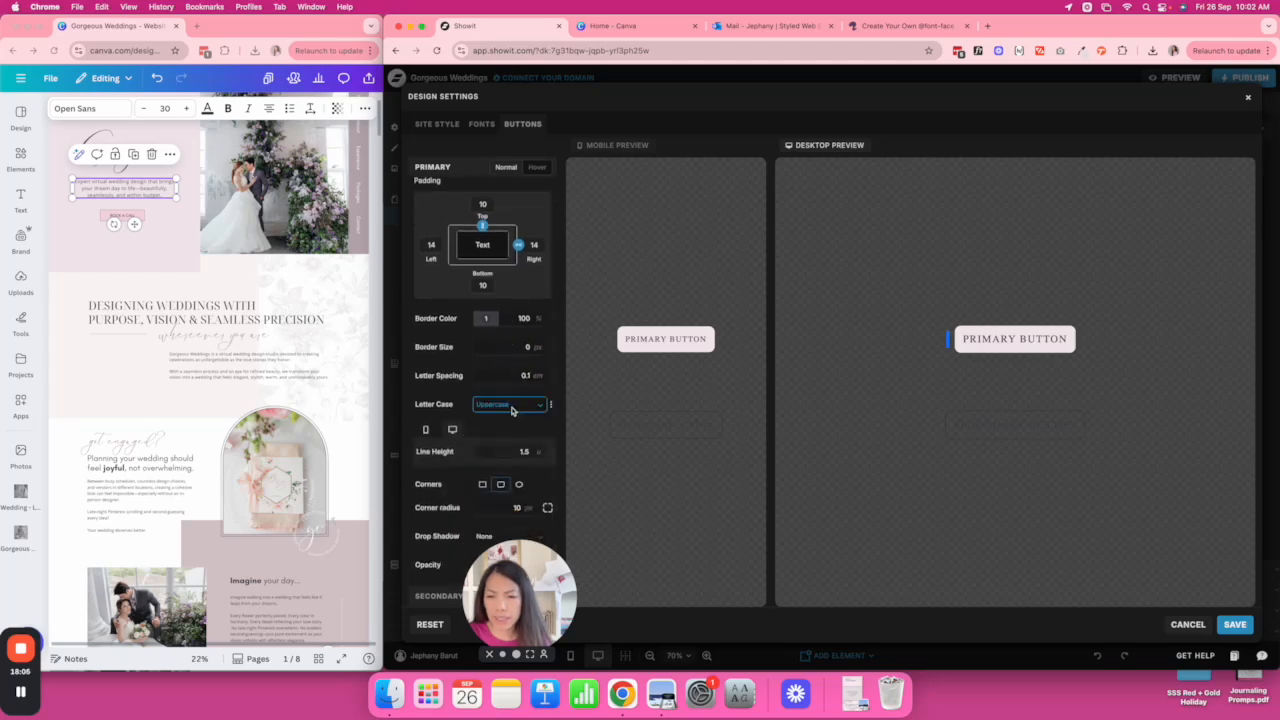
scroll(512, 410, "up", 3)
Set the button font to GlacialIndifferenceRegular at text size 16 with a 1 px border.
left_click(505, 294)
left_click(520, 327)
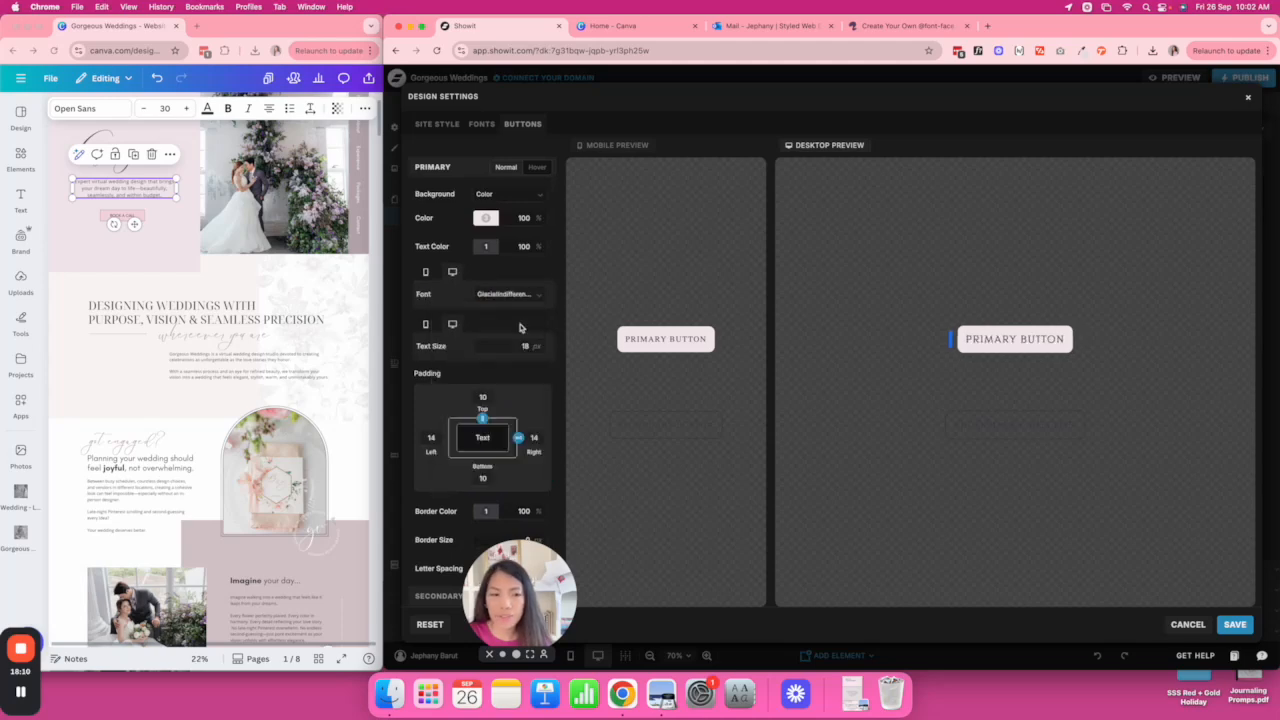
left_click(521, 346)
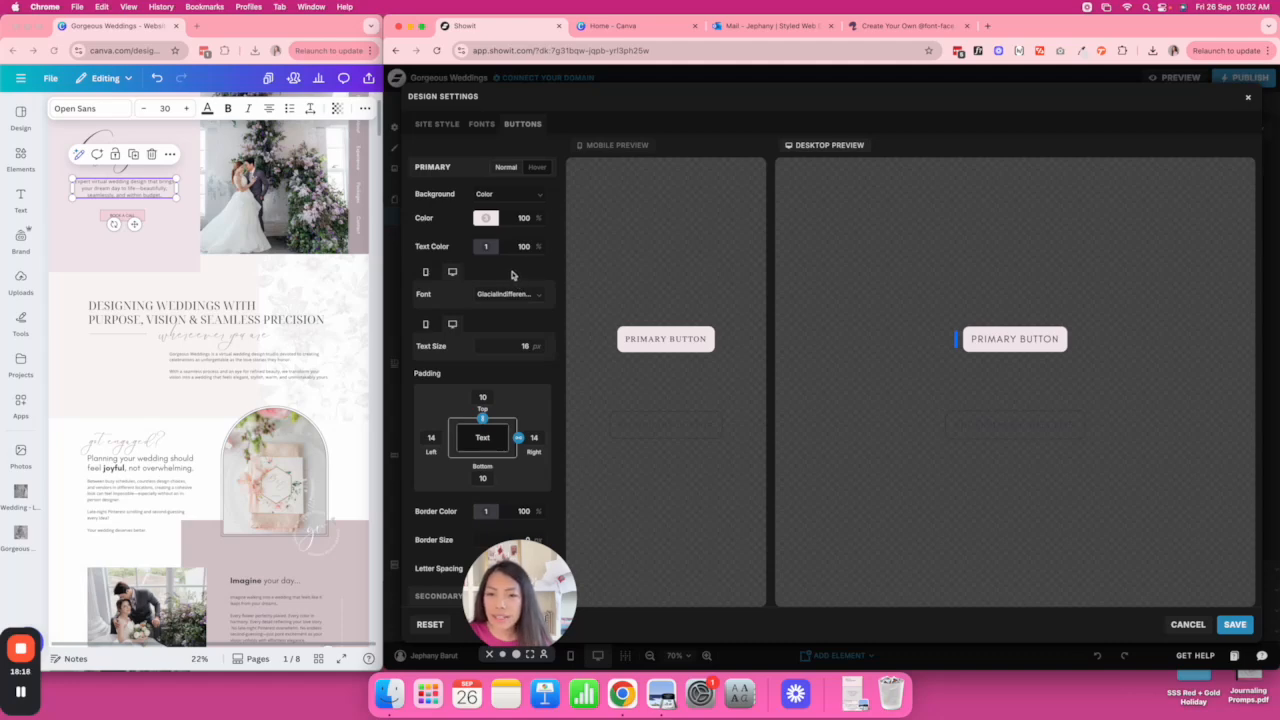
scroll(513, 295, "down", 5)
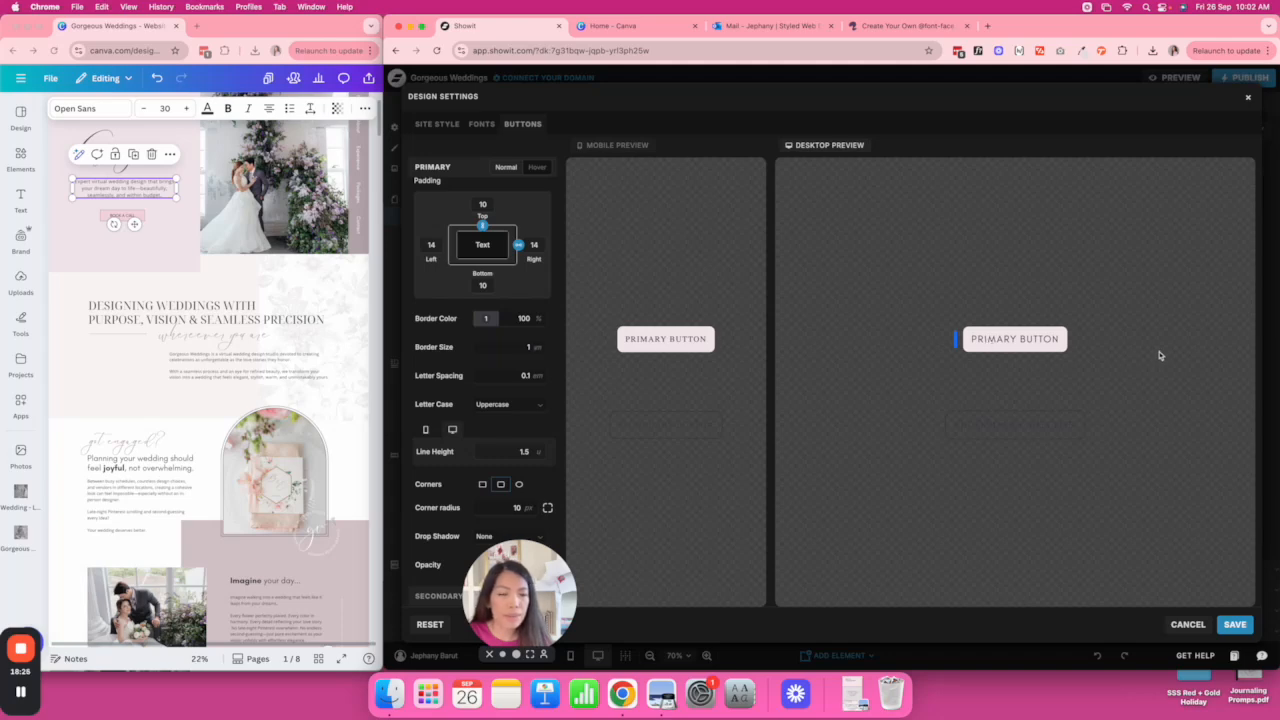
left_click(538, 168)
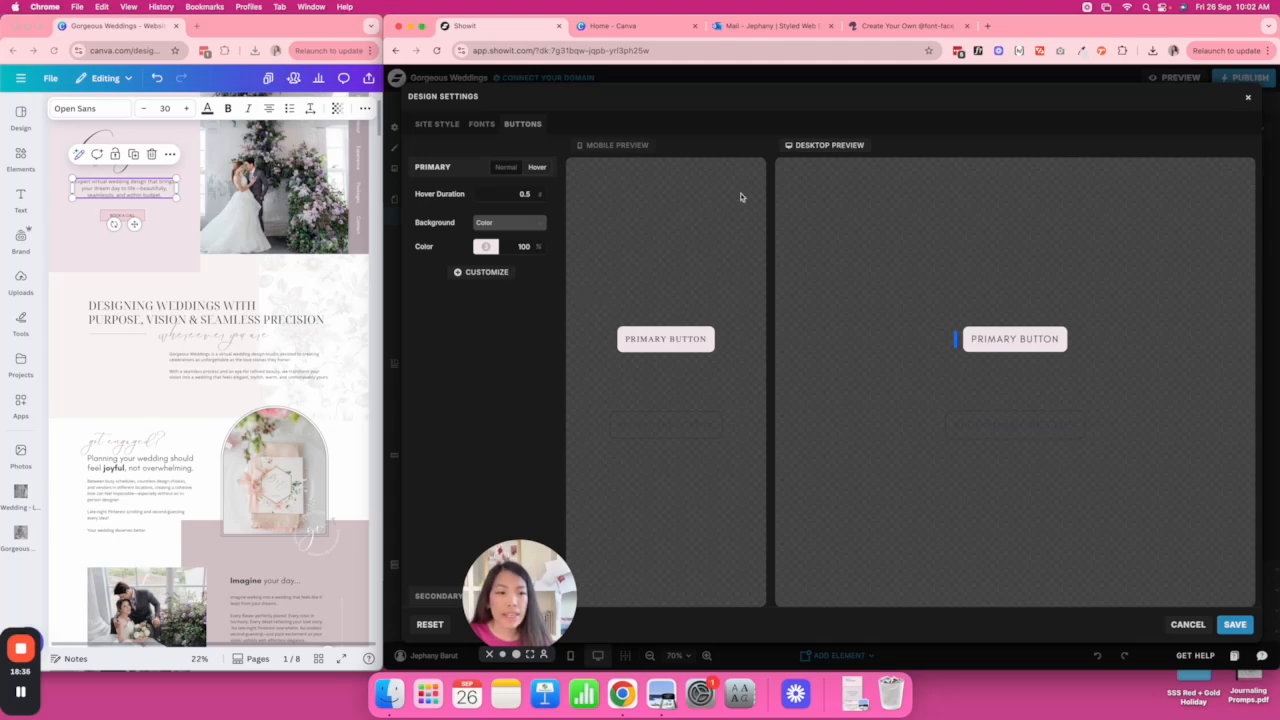
Keep GlacialIndifferenceRegular as the mobile primary button font.
left_click(506, 168)
left_click(424, 273)
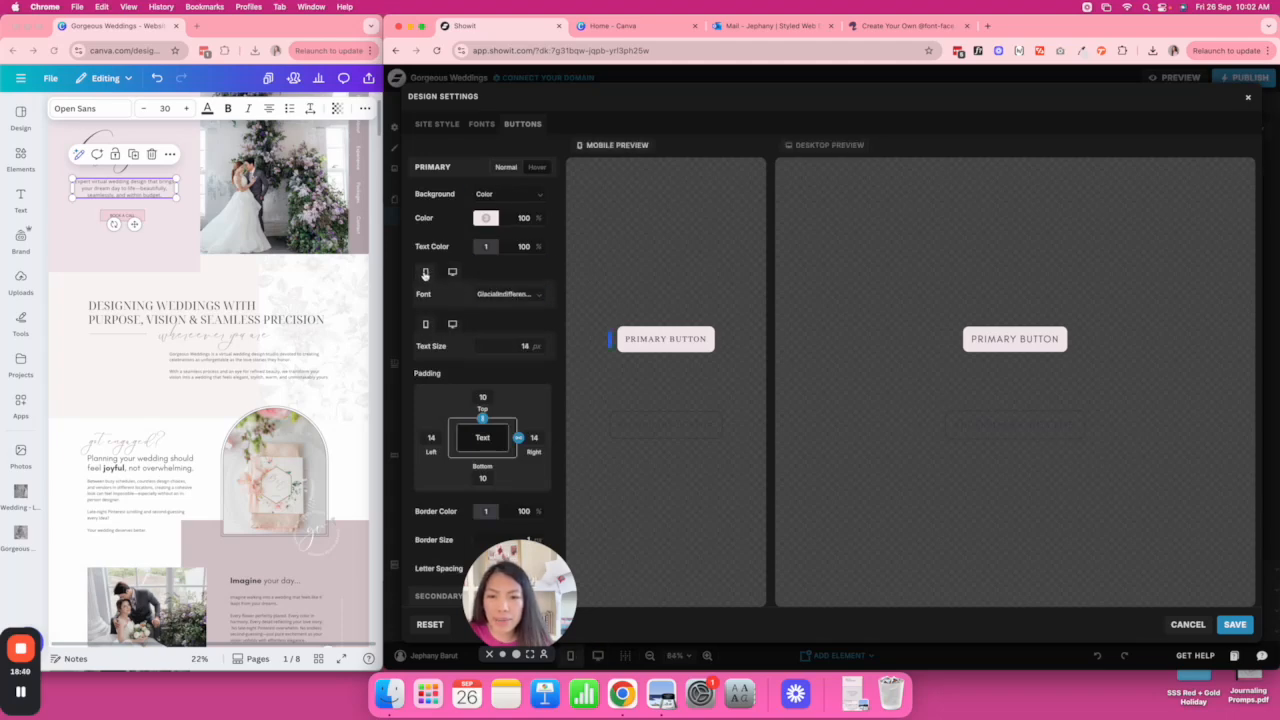
left_click(535, 296)
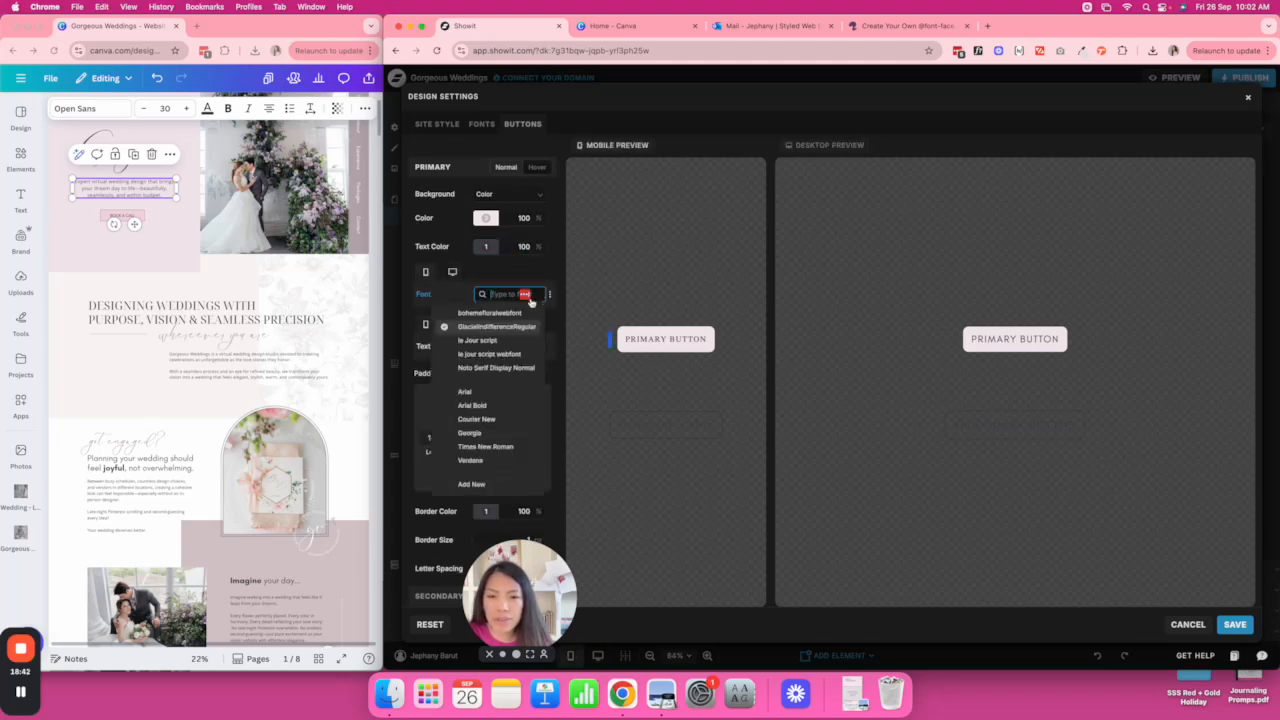
left_click(524, 336)
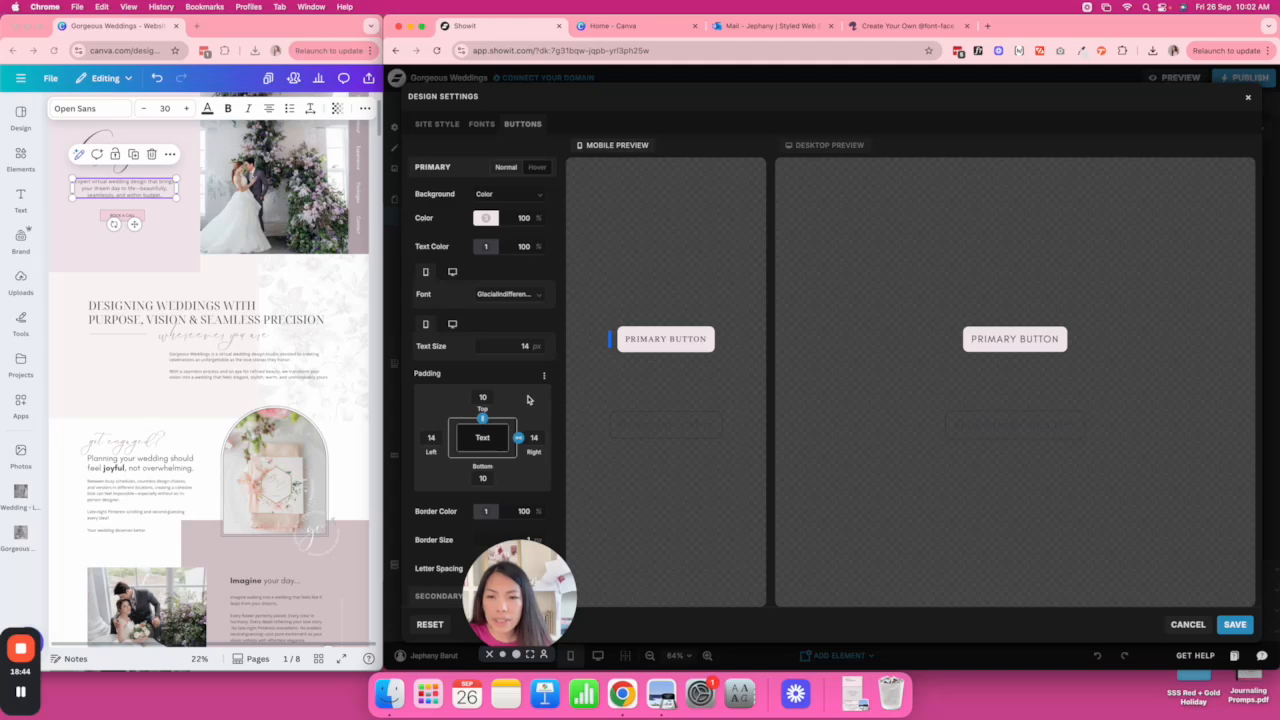
scroll(515, 330, "down", 1)
scroll(505, 290, "up", 1)
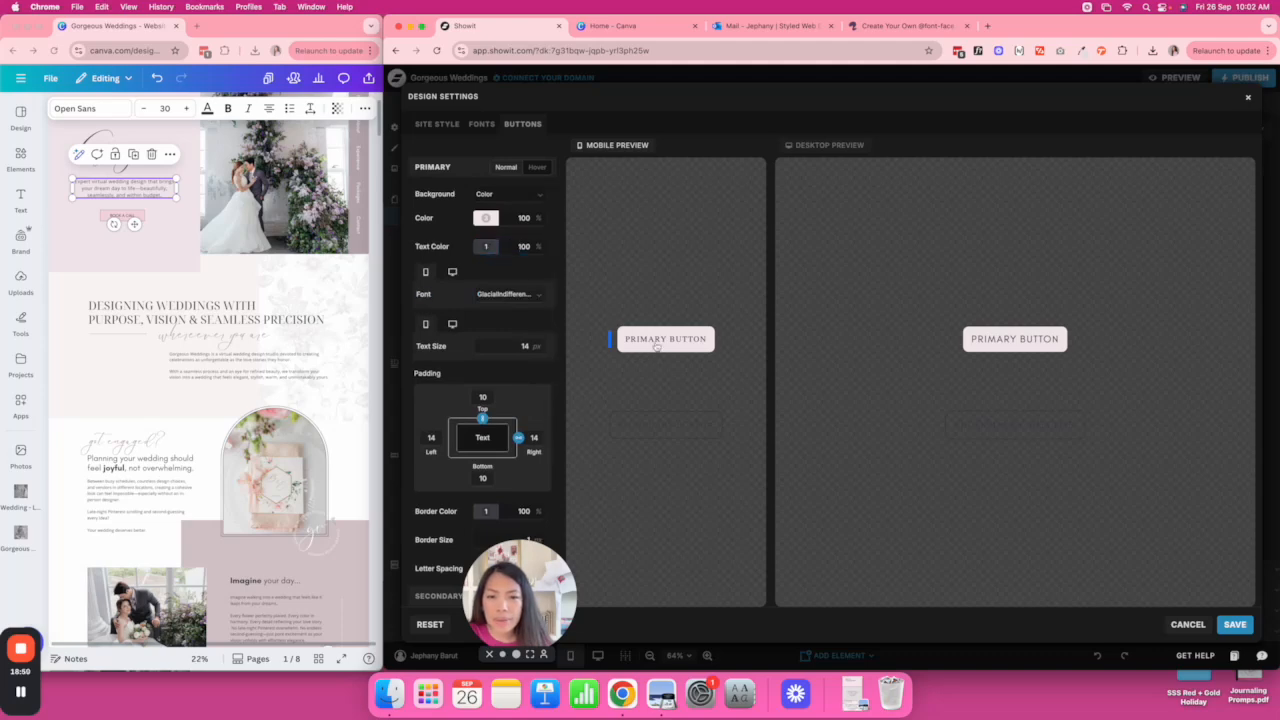
left_click(531, 297)
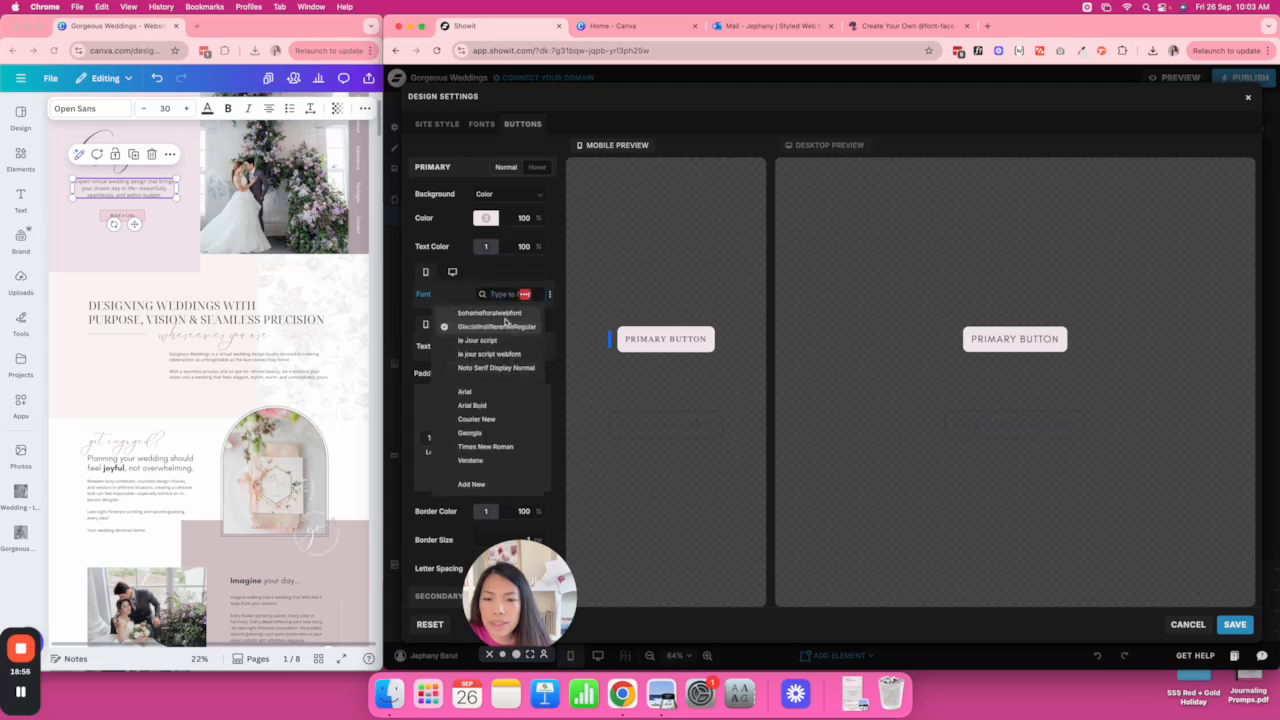
left_click(505, 326)
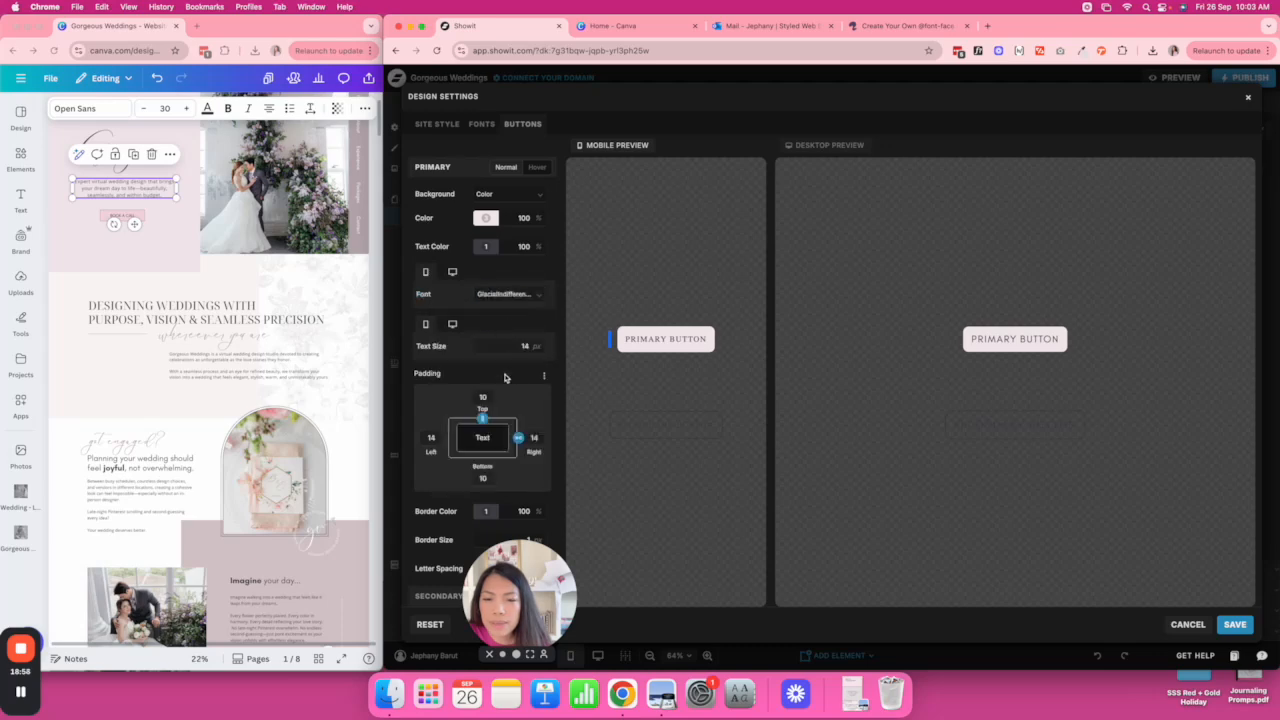
scroll(505, 377, "down", 4)
Give the primary button 20 side padding and square corners, check desktop preview, and save.
left_click(540, 350)
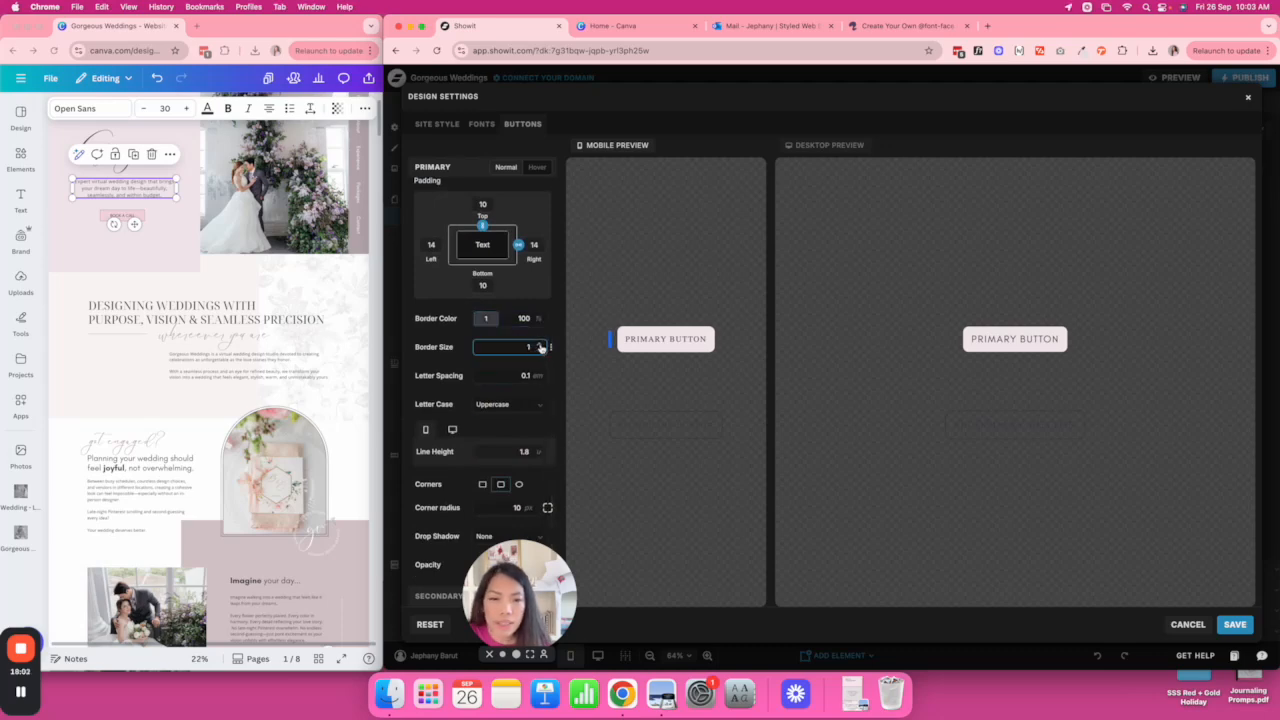
scroll(526, 334, "up", 4)
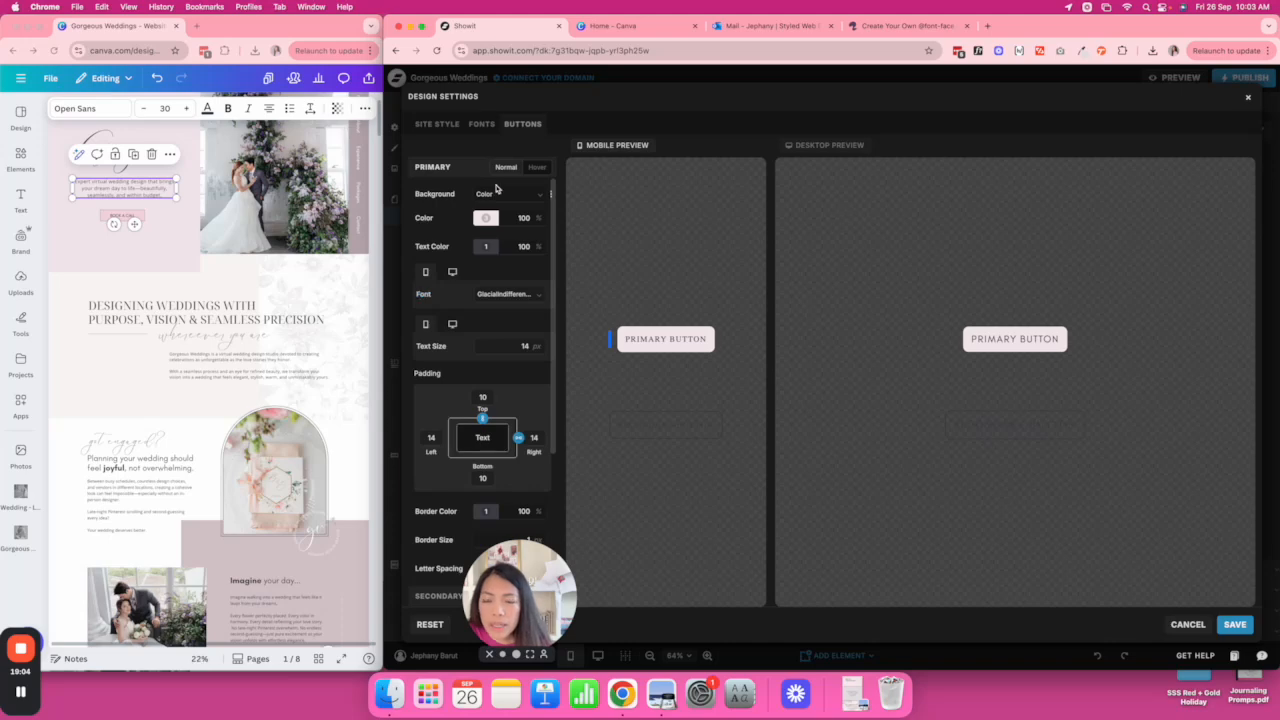
scroll(490, 235, "down", 1)
scroll(500, 242, "down", 3)
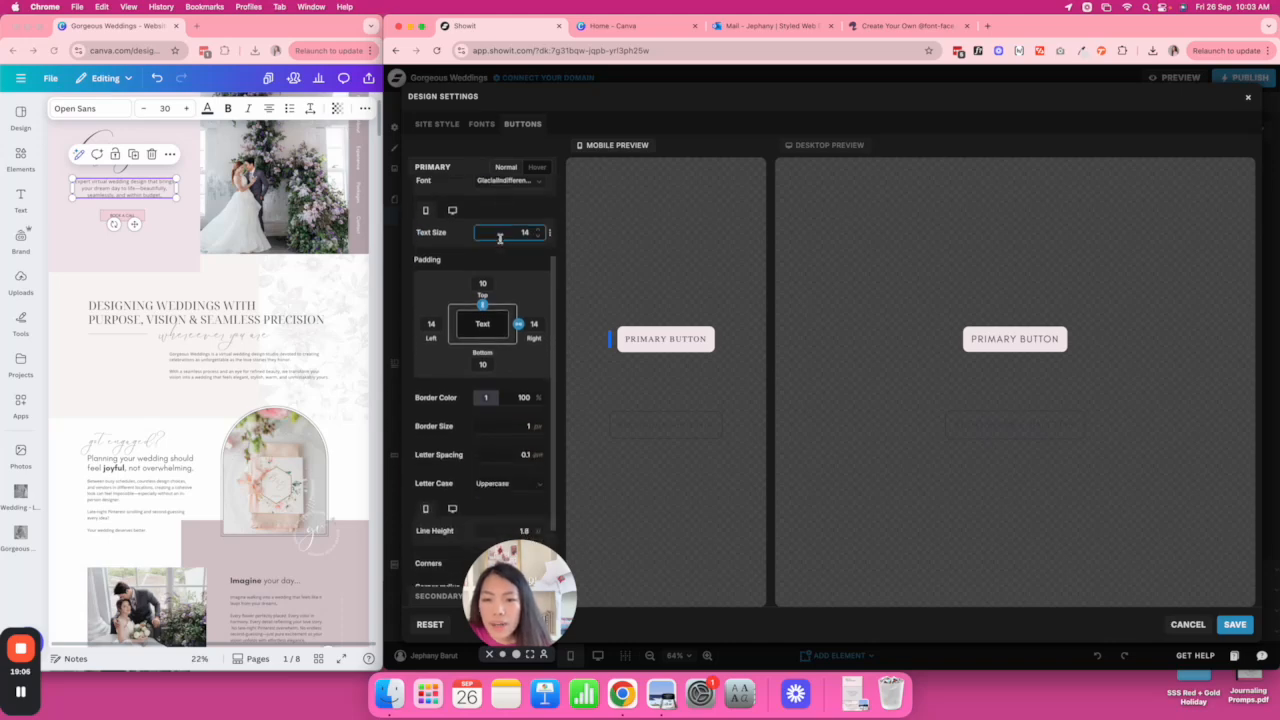
scroll(484, 282, "down", 3)
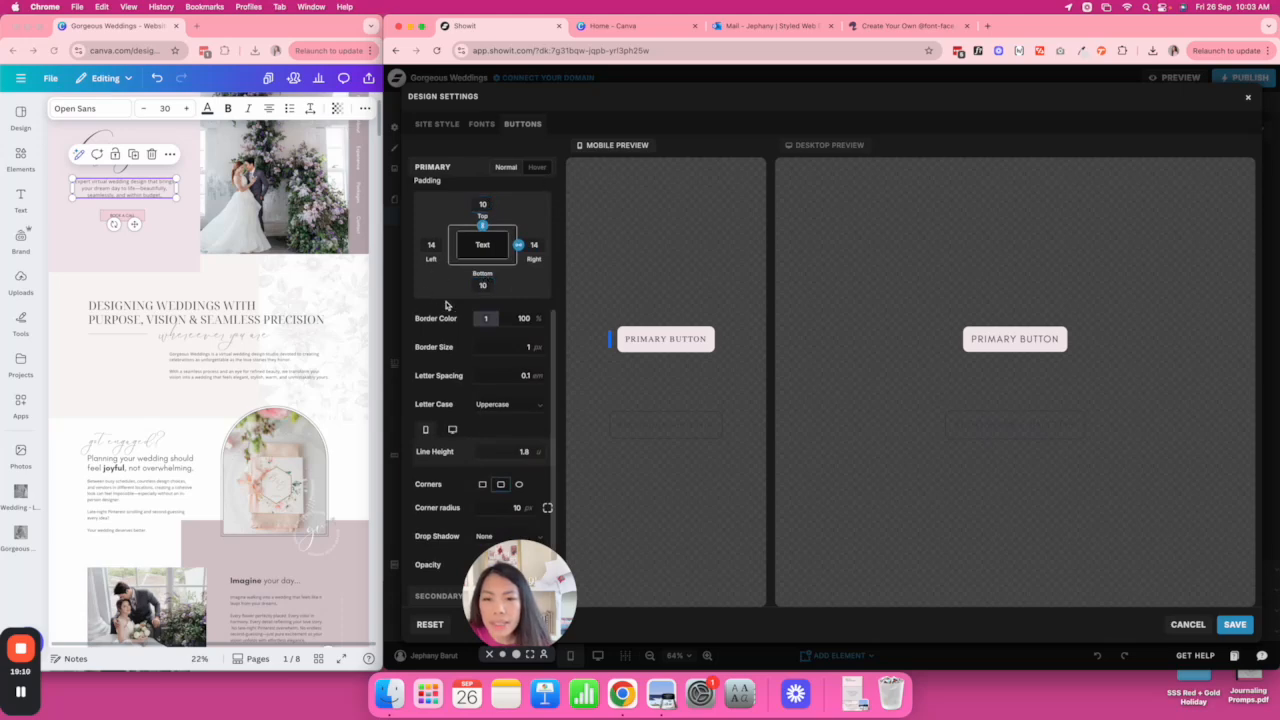
left_click(431, 243)
type("20")
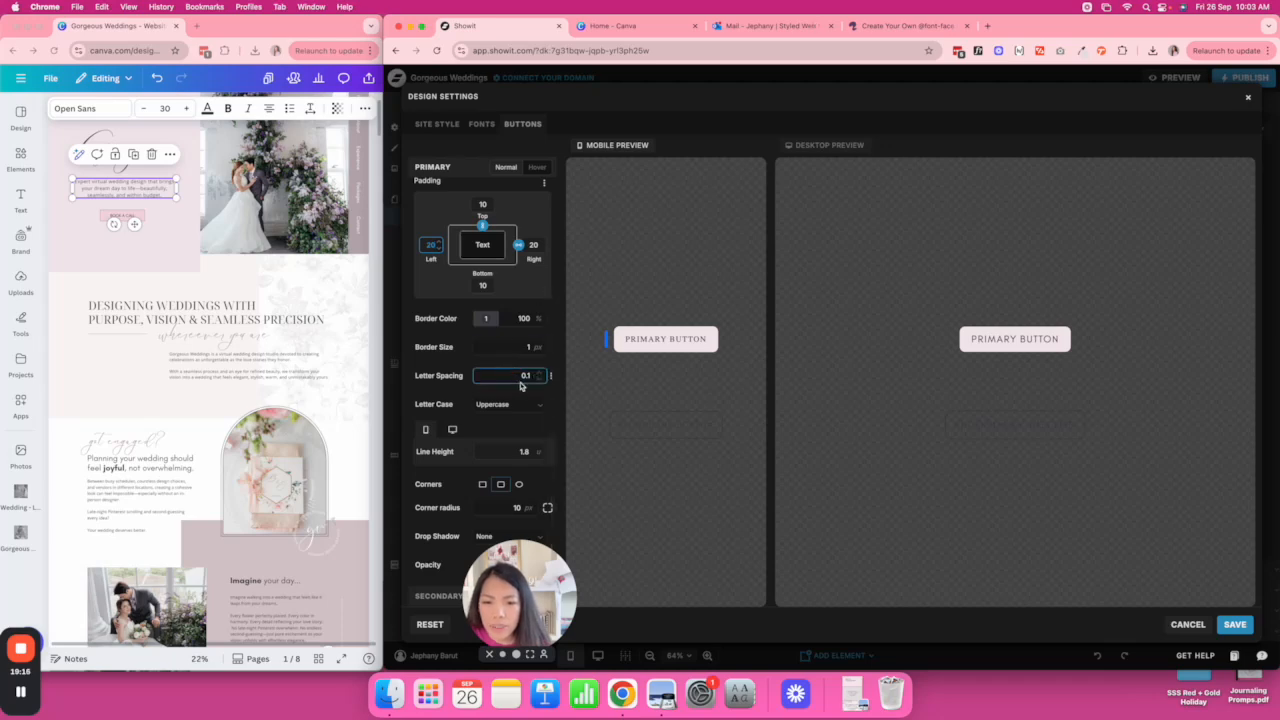
left_click(483, 486)
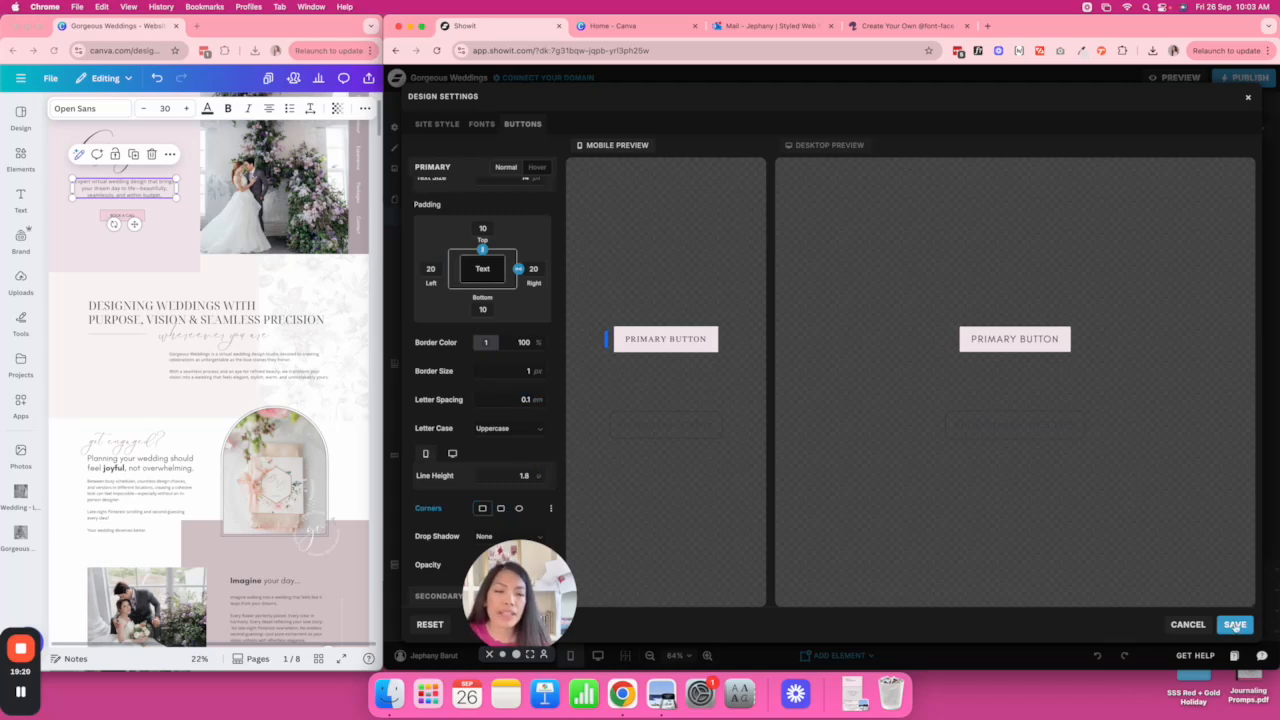
scroll(484, 205, "up", 3)
left_click(824, 295)
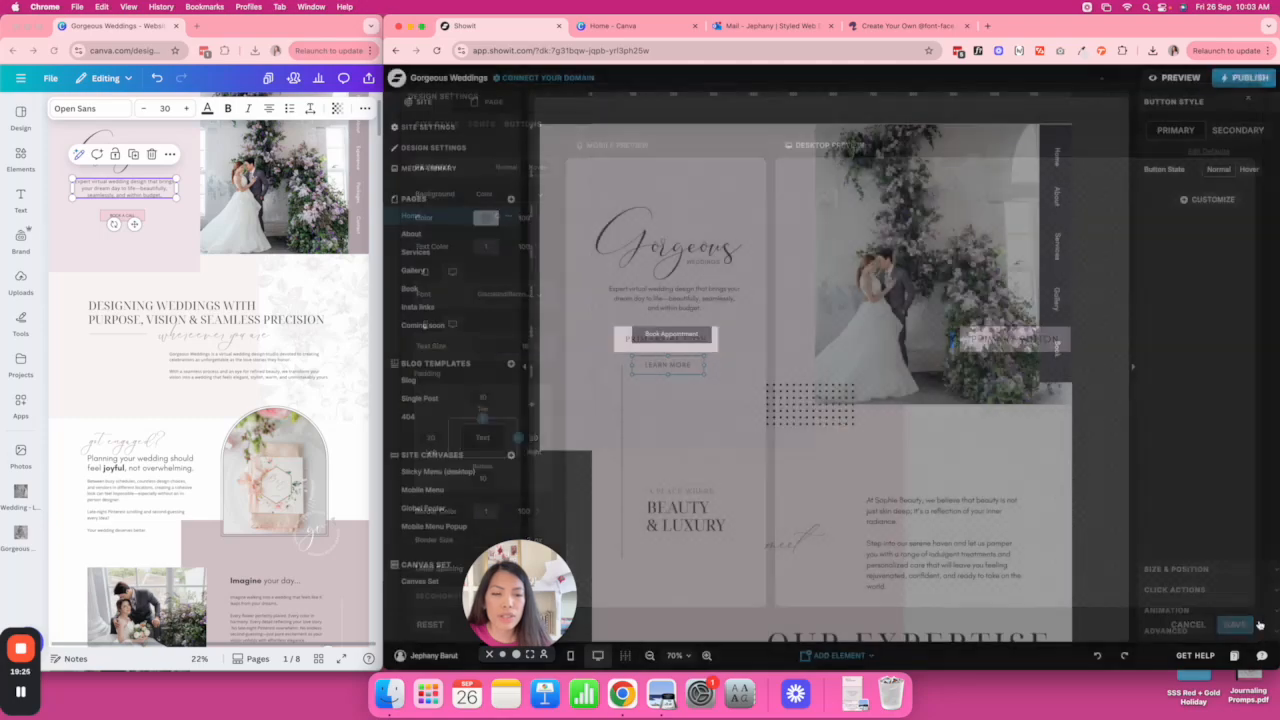
left_click(1235, 624)
Relabel the hero's Learn More button as BOOK A CALL.
double_click(669, 365)
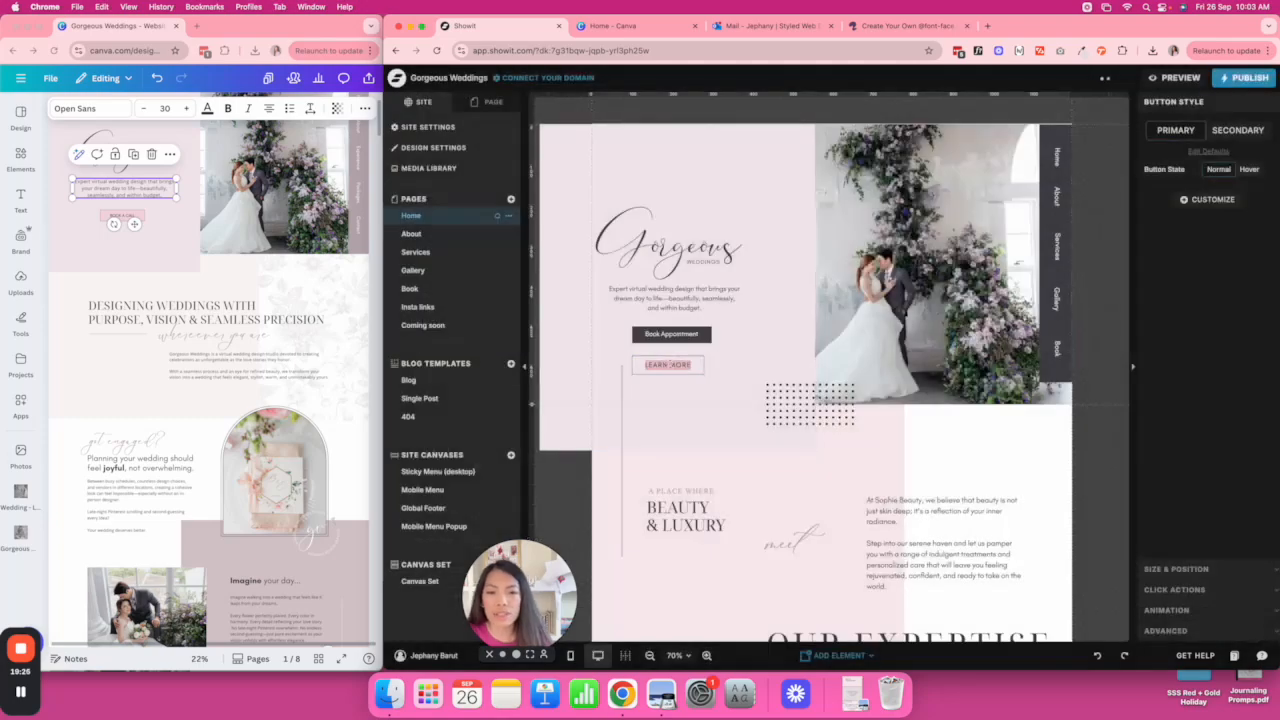
type("BOOK A CAL")
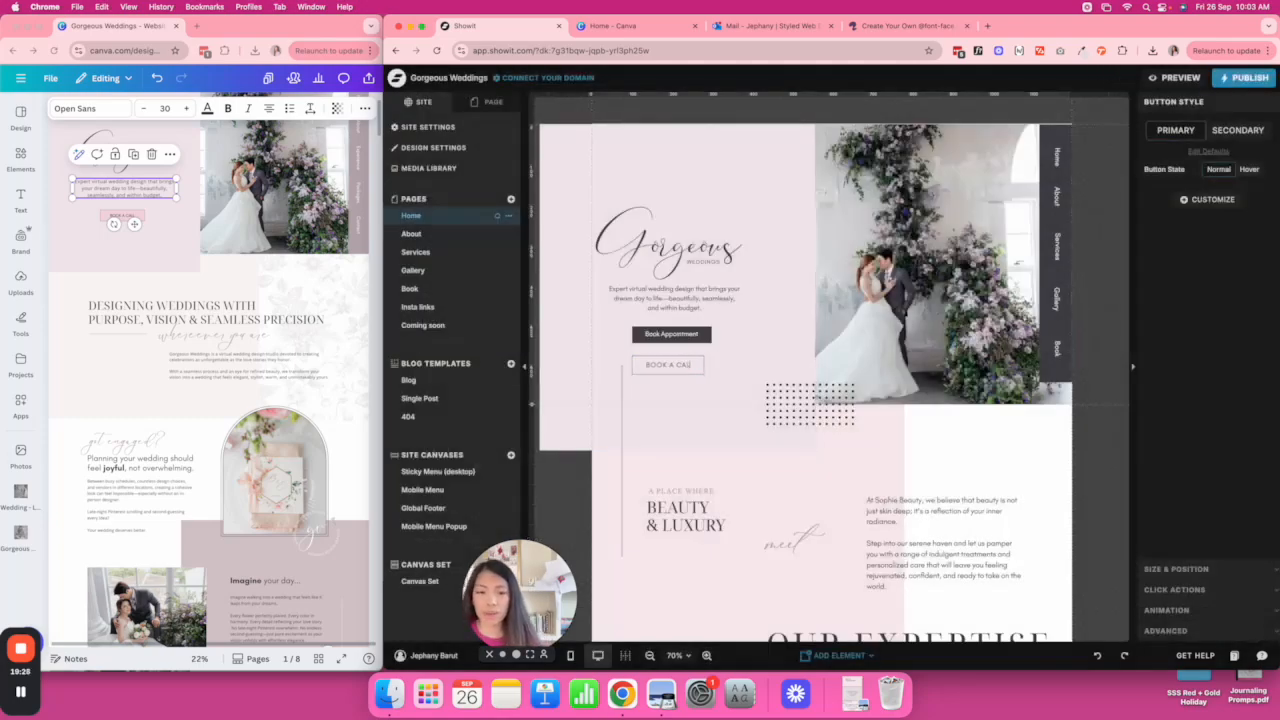
type("L")
left_click(699, 366)
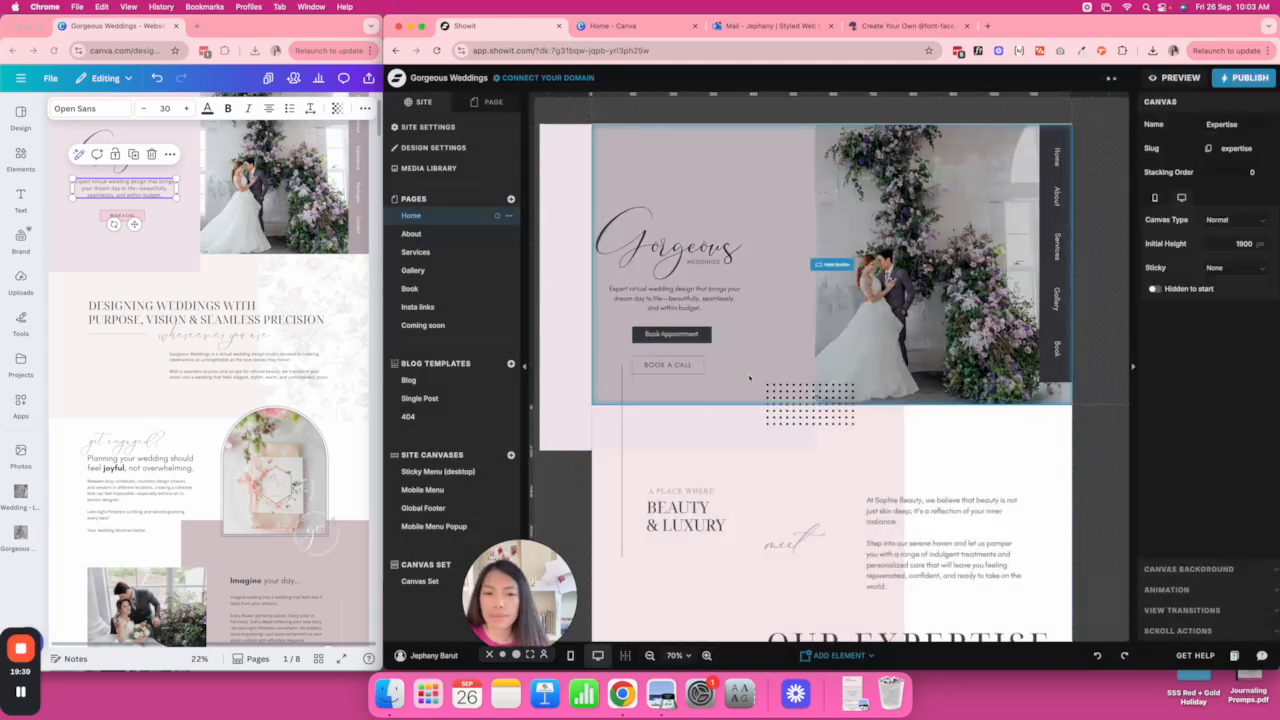
left_click(699, 366)
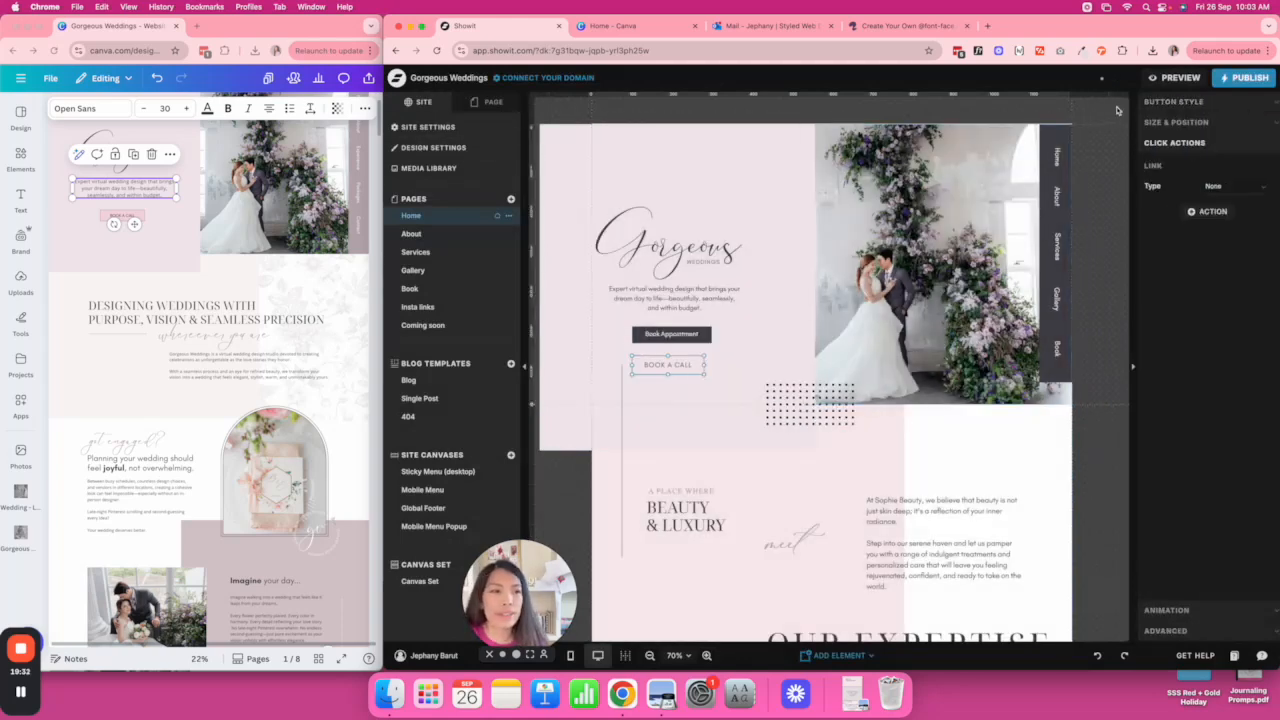
Set the default primary button background to the pink swatch (F3D7E1) and save.
left_click(1160, 103)
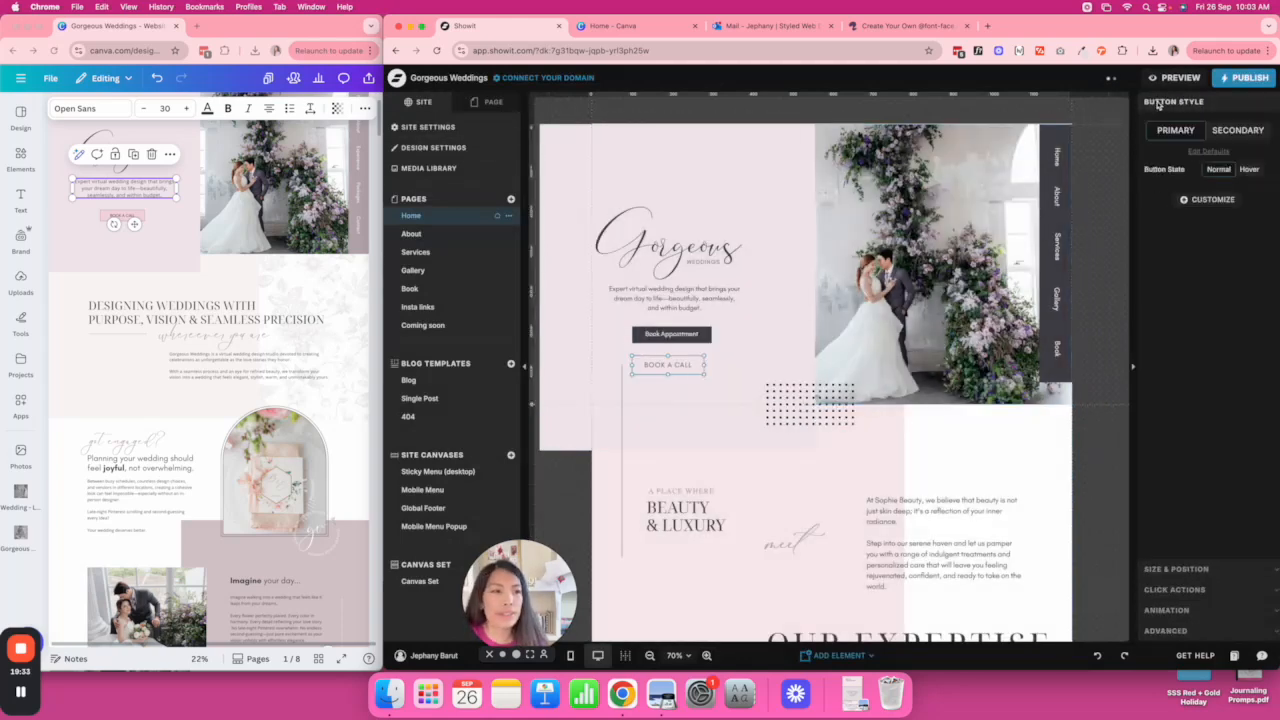
left_click(1220, 152)
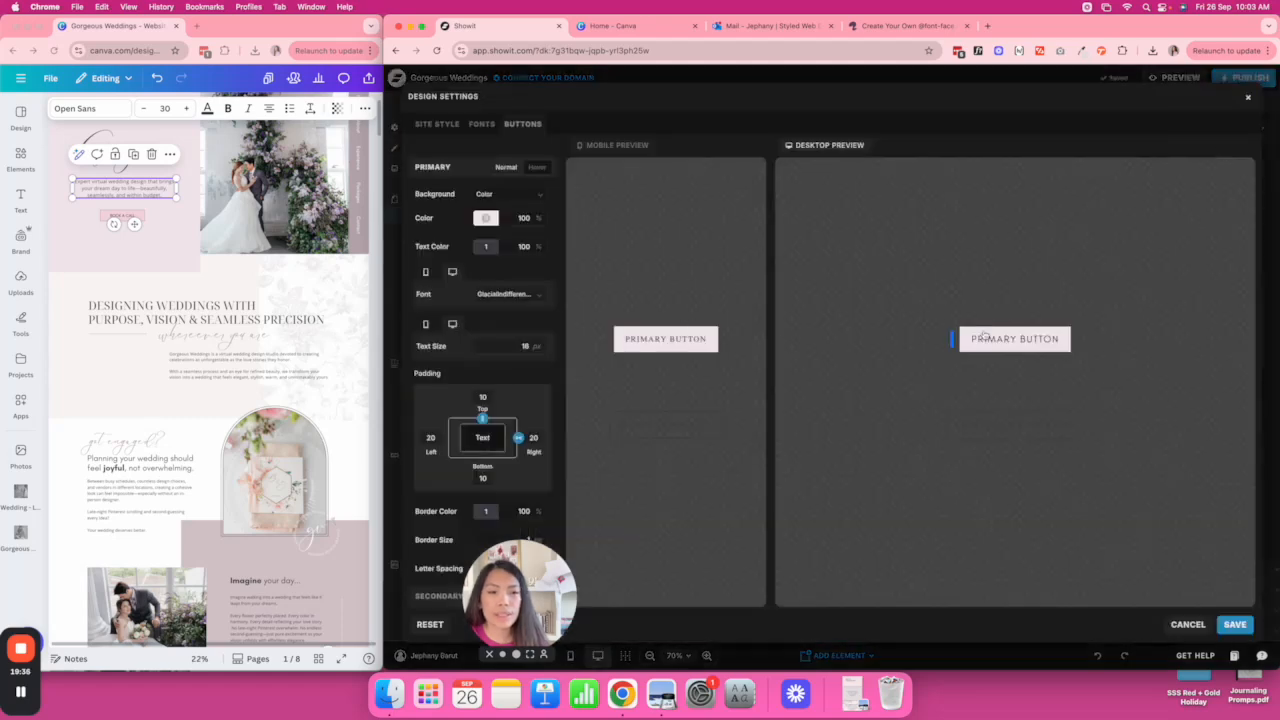
left_click(486, 217)
left_click(640, 240)
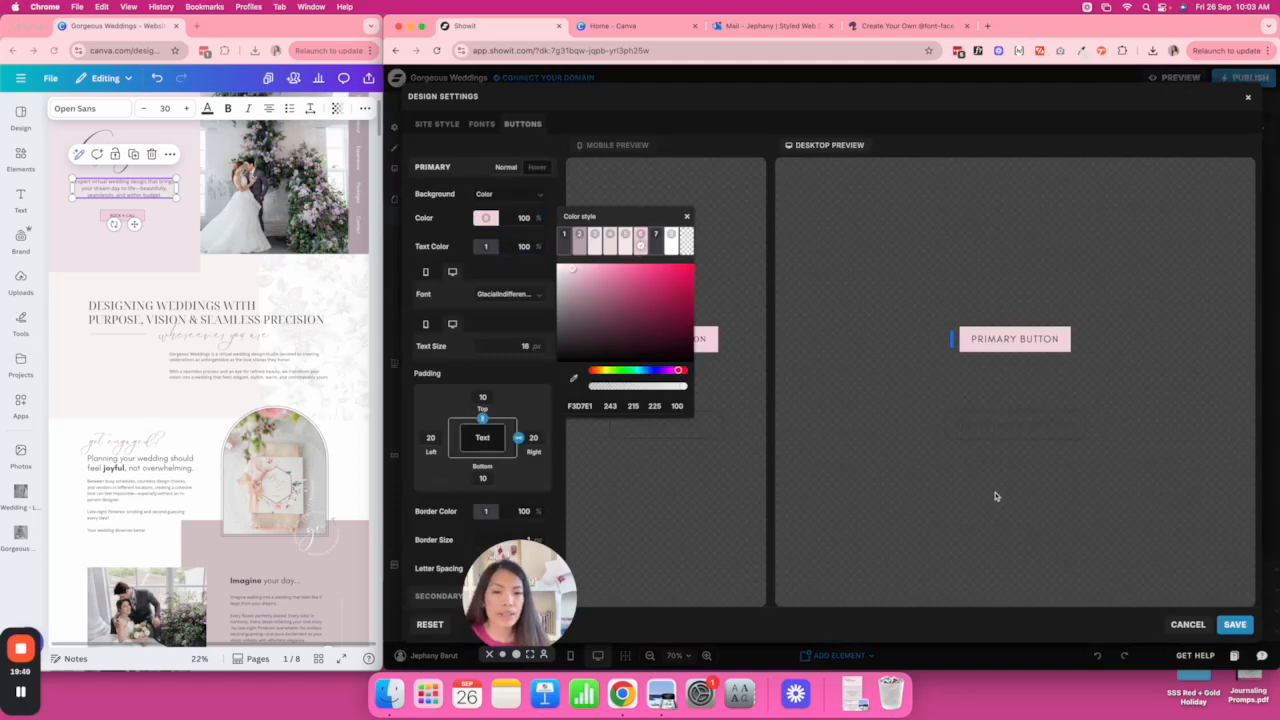
left_click(1236, 624)
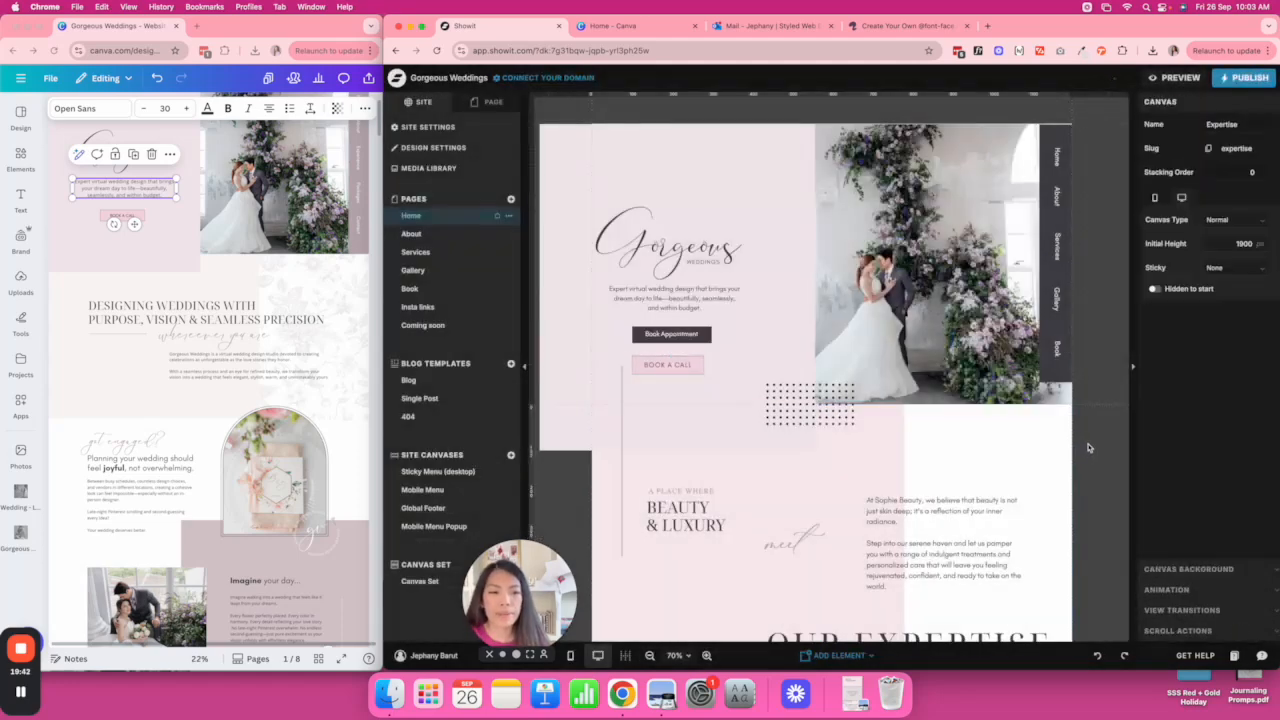
left_click(816, 387)
left_click(870, 397)
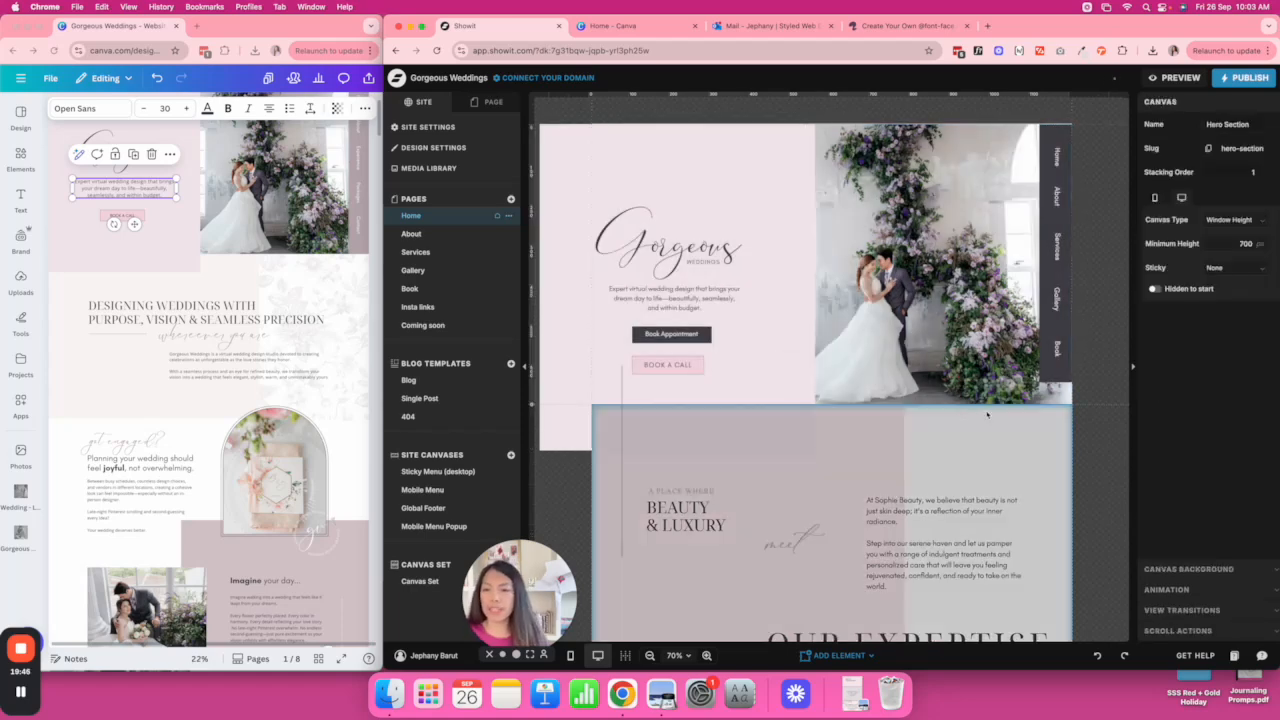
left_click(669, 347)
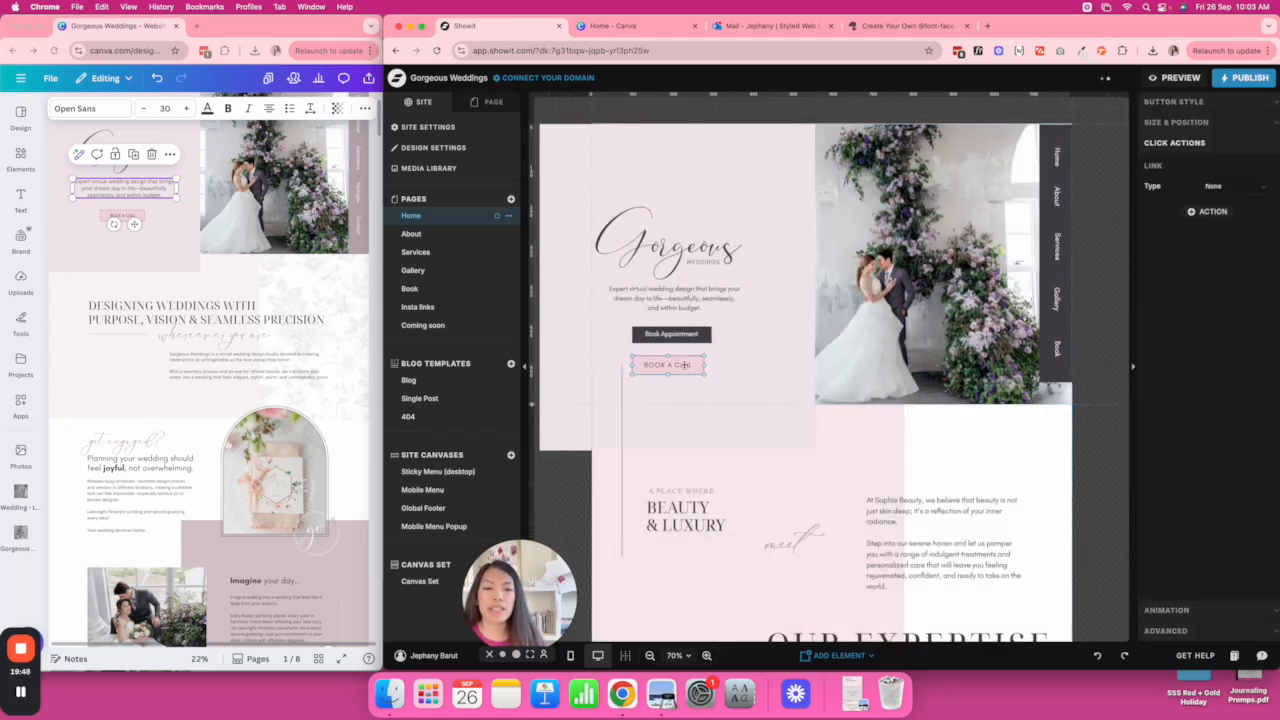
Lock the hero background layer and delete the hero's vertical line.
left_click(490, 101)
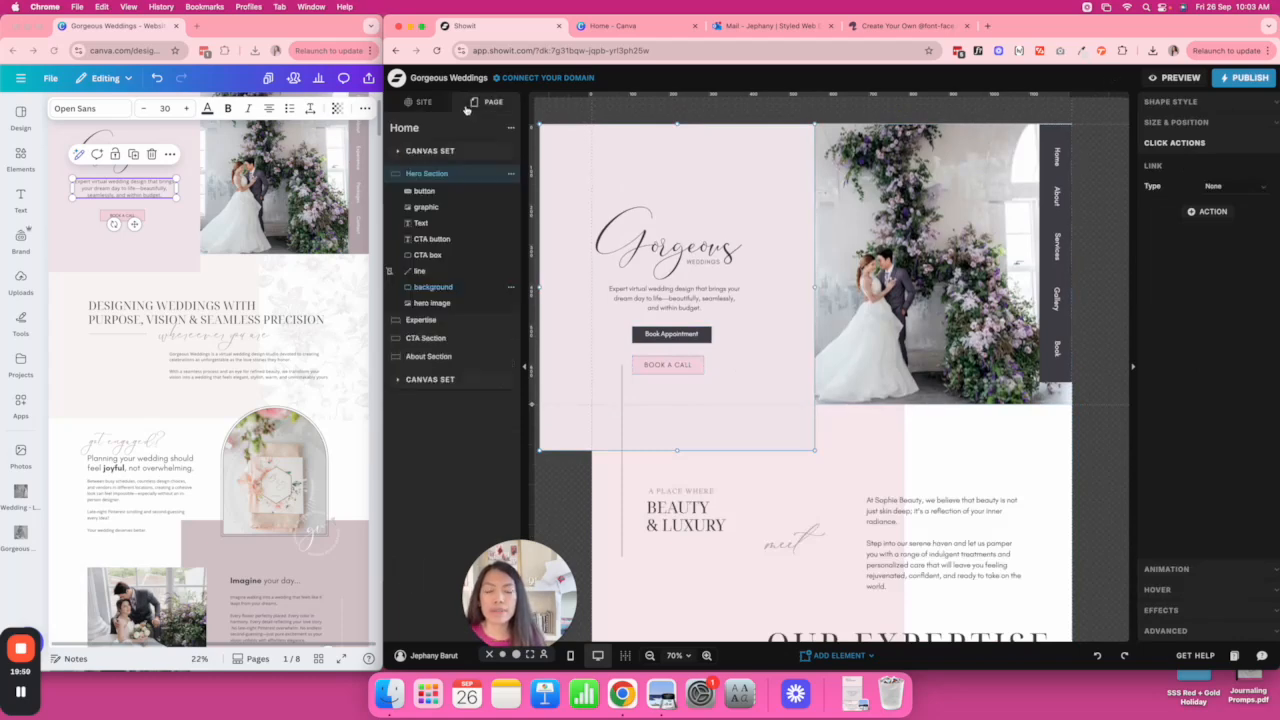
left_click(500, 288)
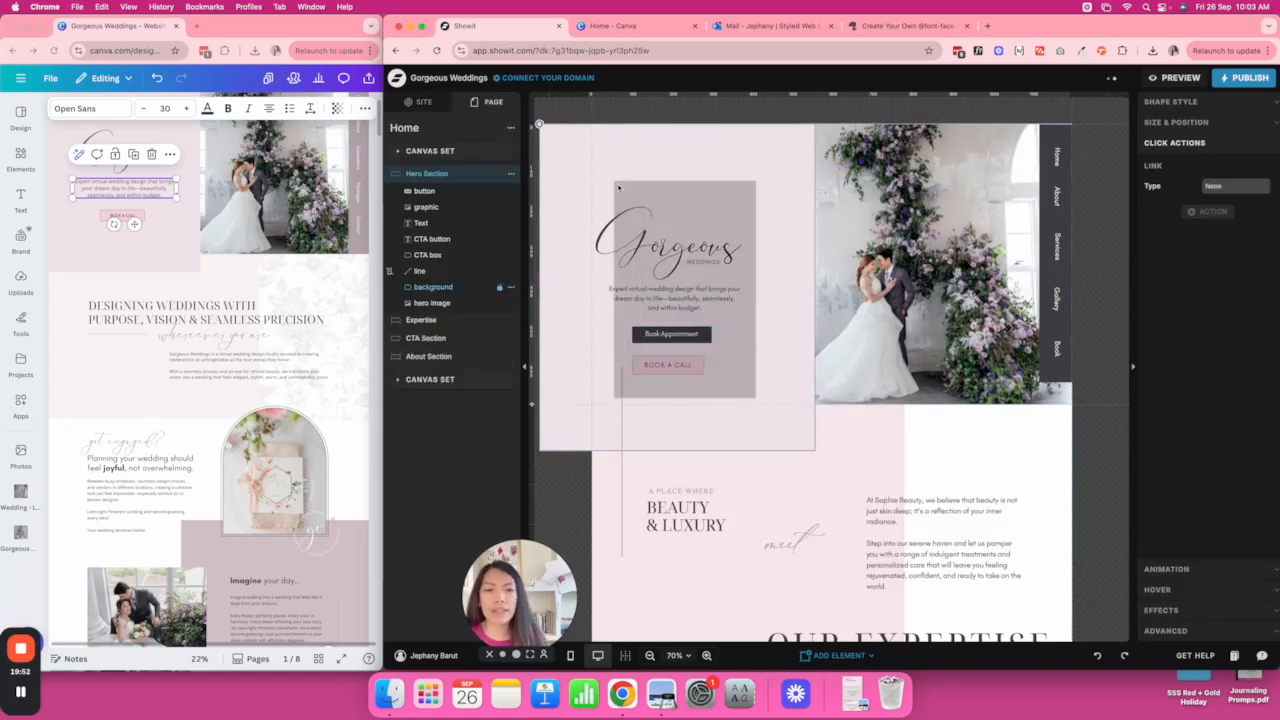
left_click(857, 394)
left_click(622, 429)
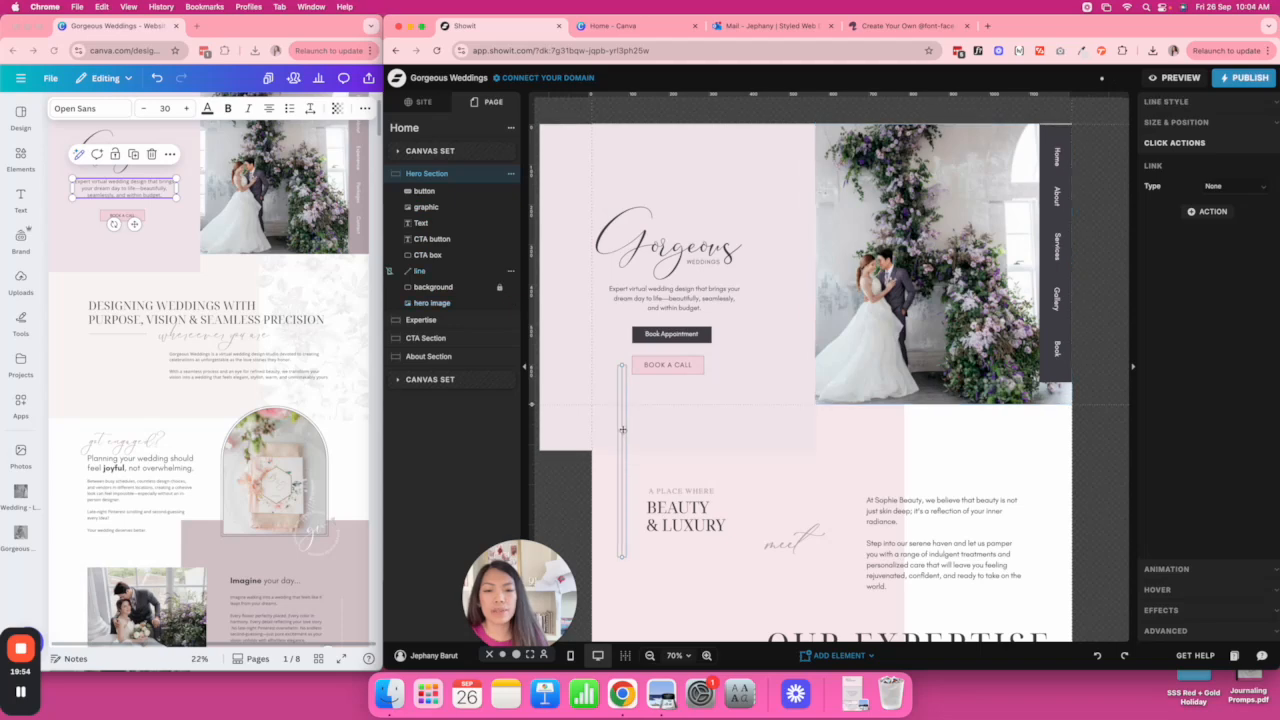
key("Delete")
Centre the hero logo, text and buttons on each other, undoing the canvas centring.
left_click_drag(732, 382, 620, 213)
left_click(1173, 241)
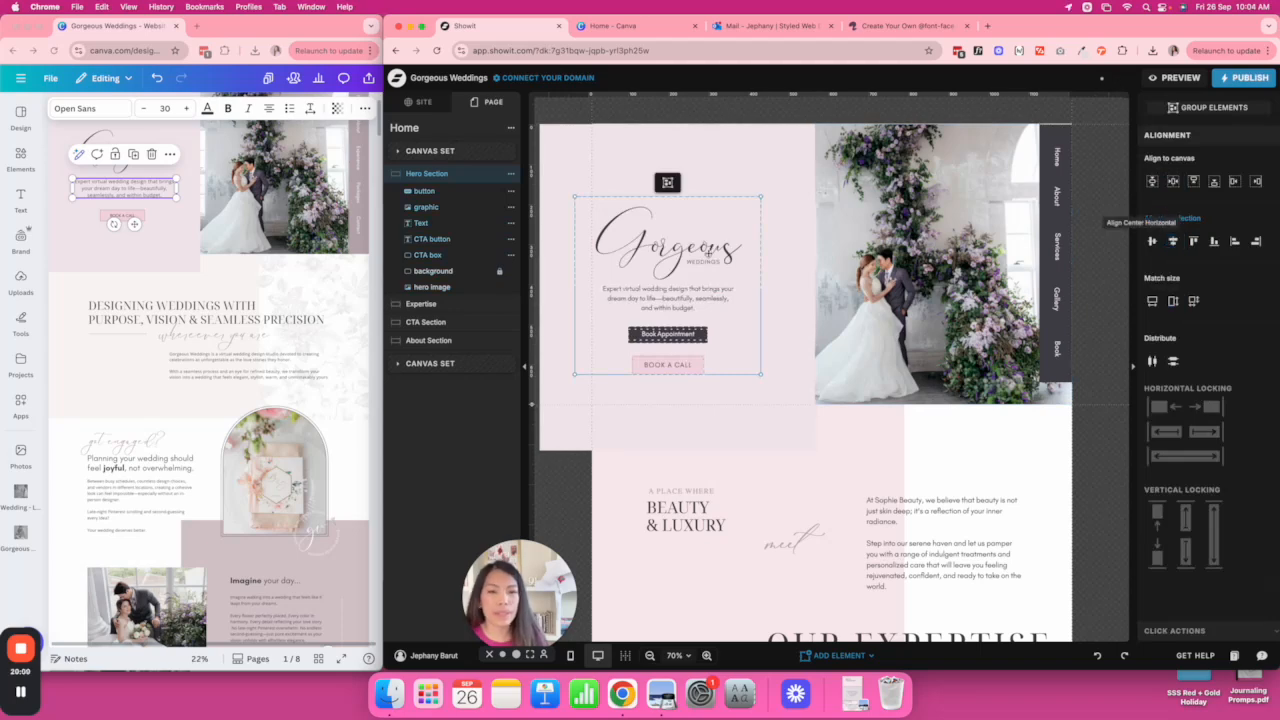
left_click(1173, 182)
key("super+z")
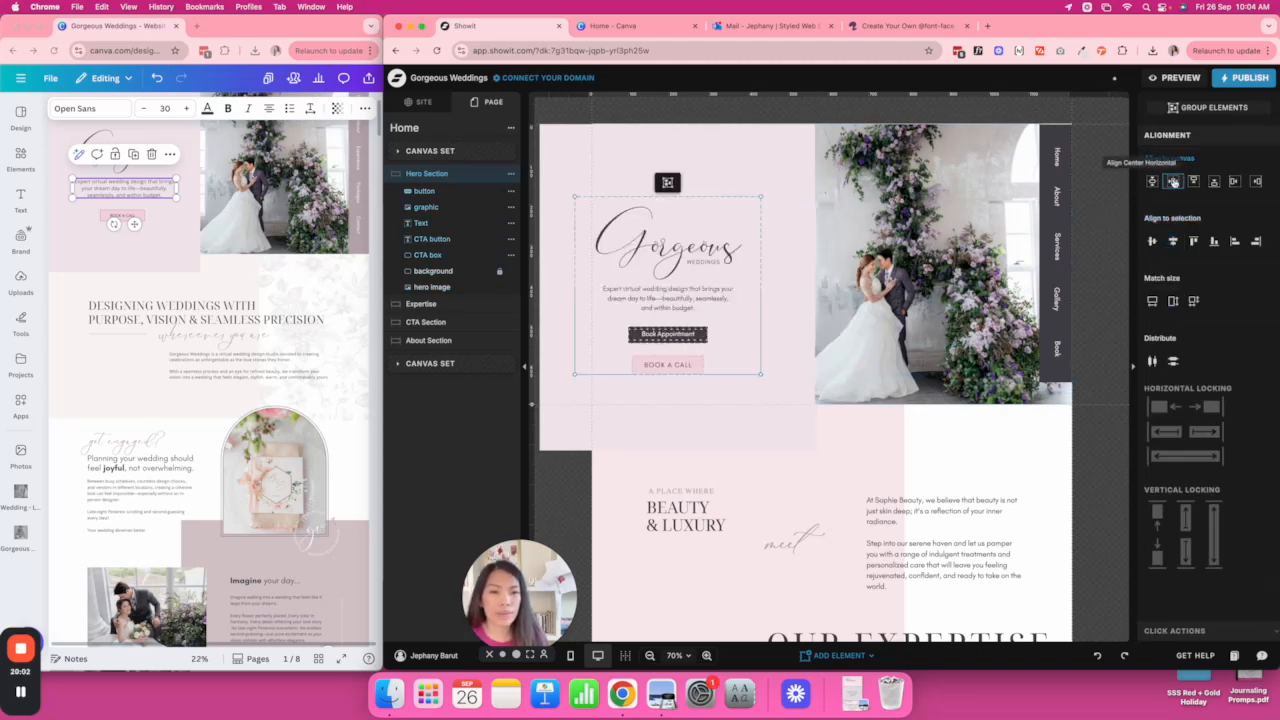
left_click(808, 314)
Delete the Book Appointment button and its dark box, and move BOOK A CALL up.
left_click(695, 331)
key("Delete")
left_click(697, 333)
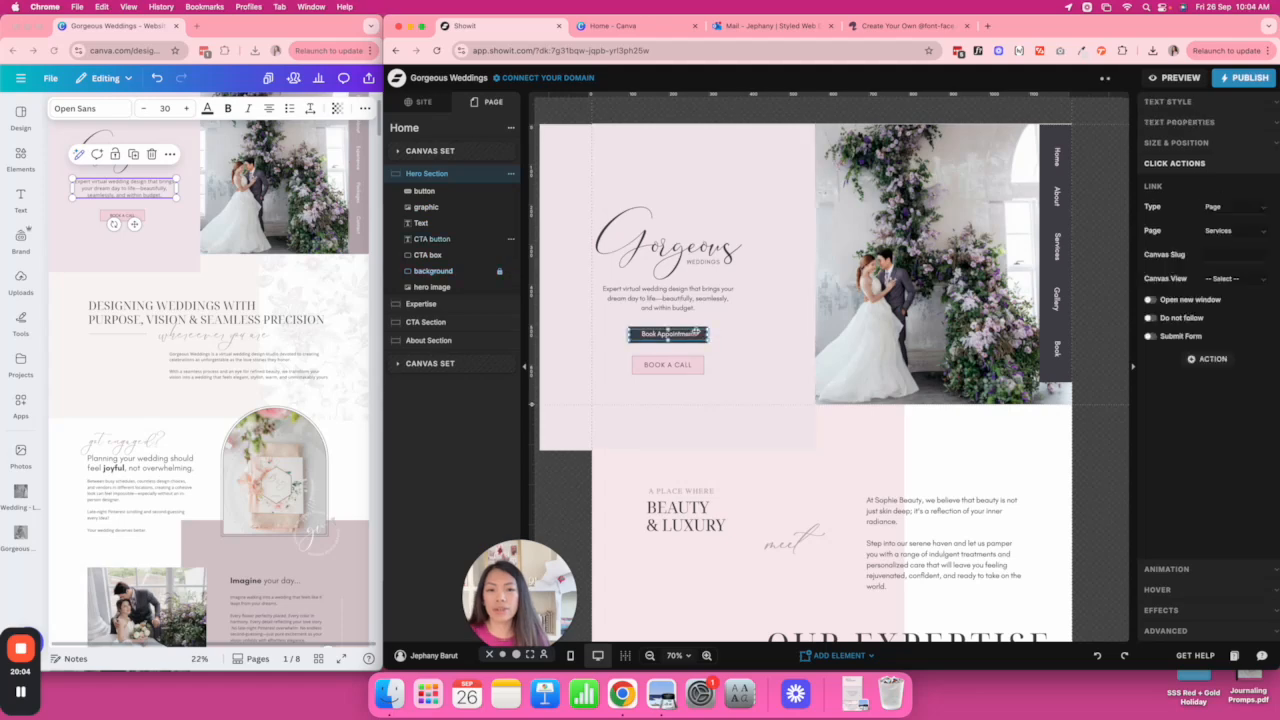
key("Delete")
left_click(721, 373)
left_click_drag(679, 372, 679, 346)
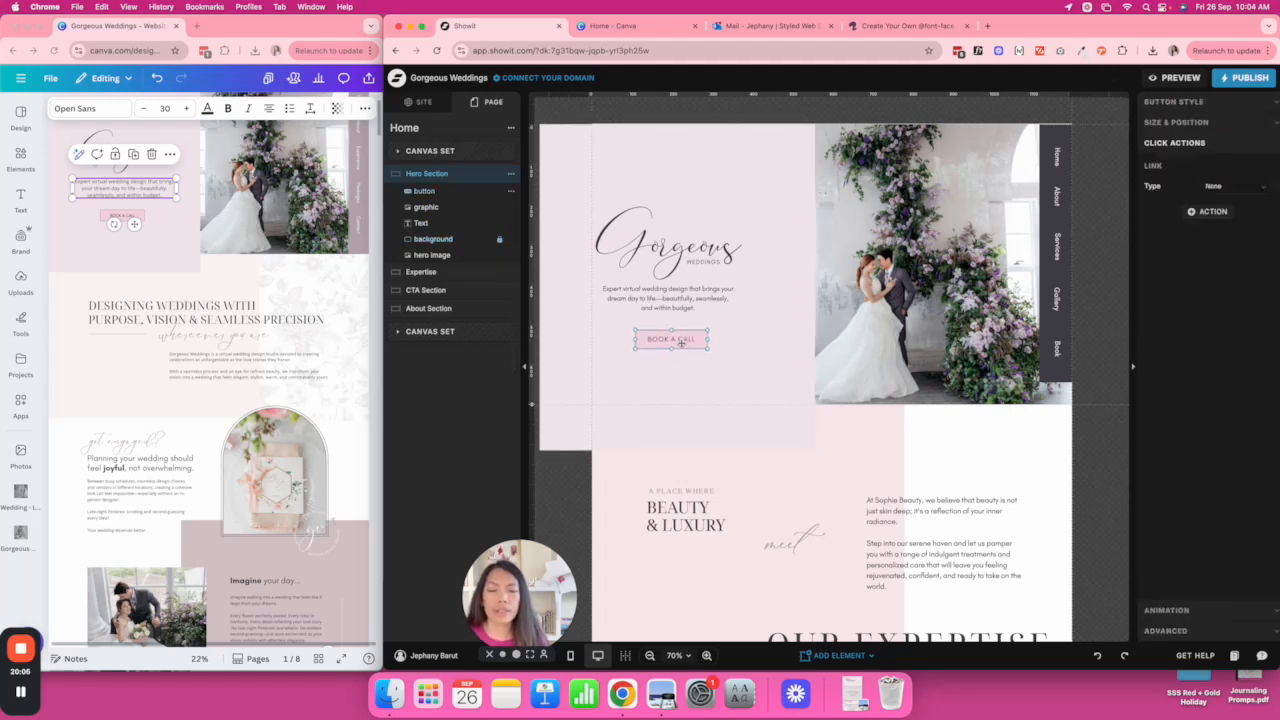
Set the intro text size to 20, widen it, and centre it with logo and button.
left_click(704, 298)
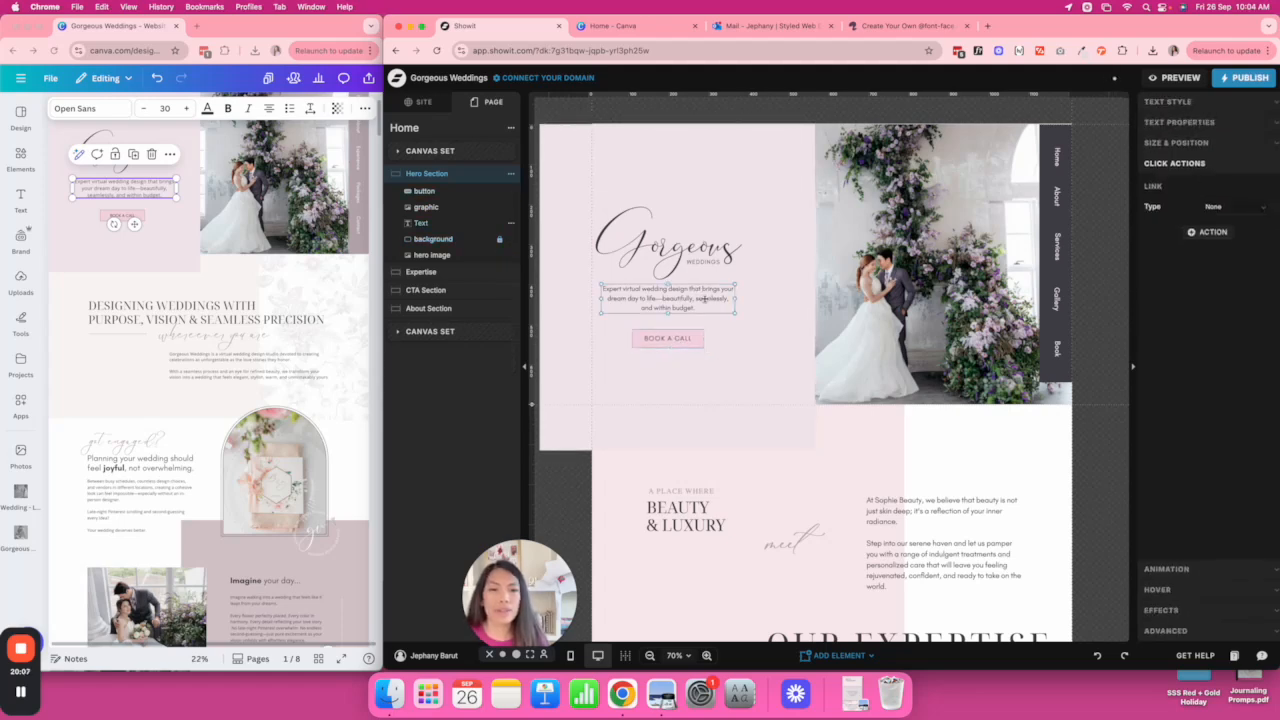
left_click(1184, 101)
double_click(1250, 280)
type("20")
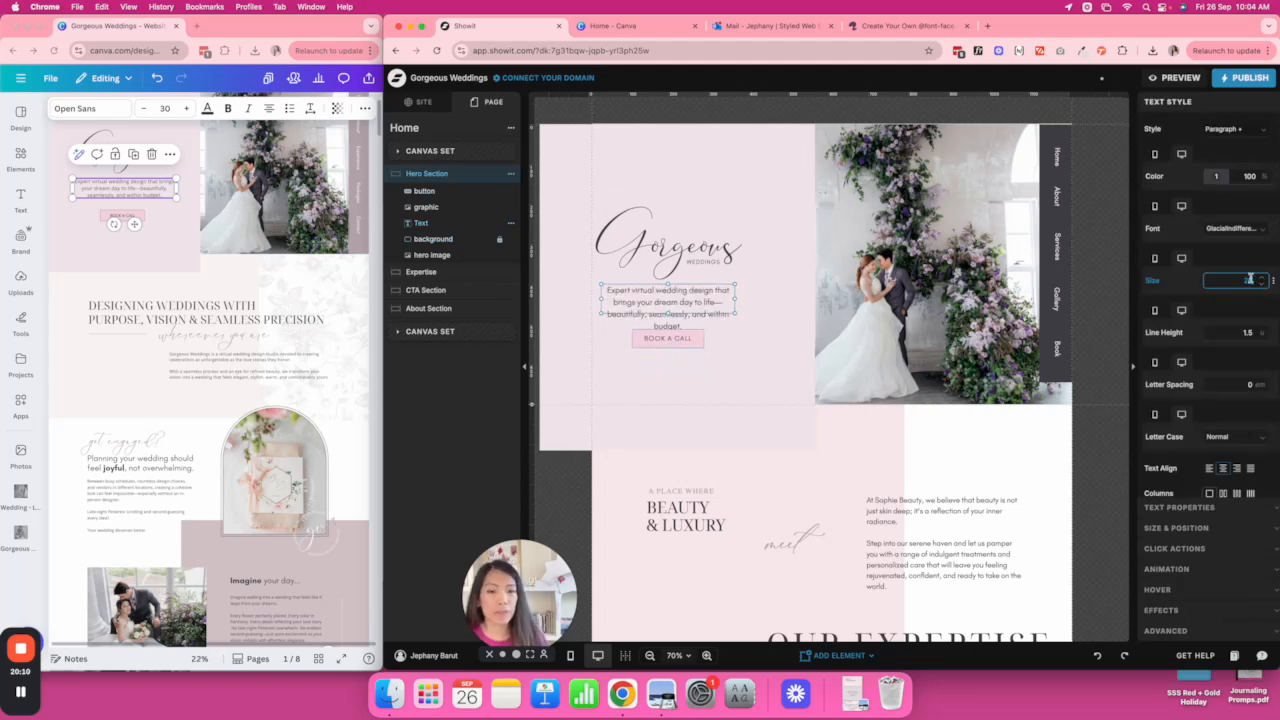
left_click_drag(736, 313, 674, 248)
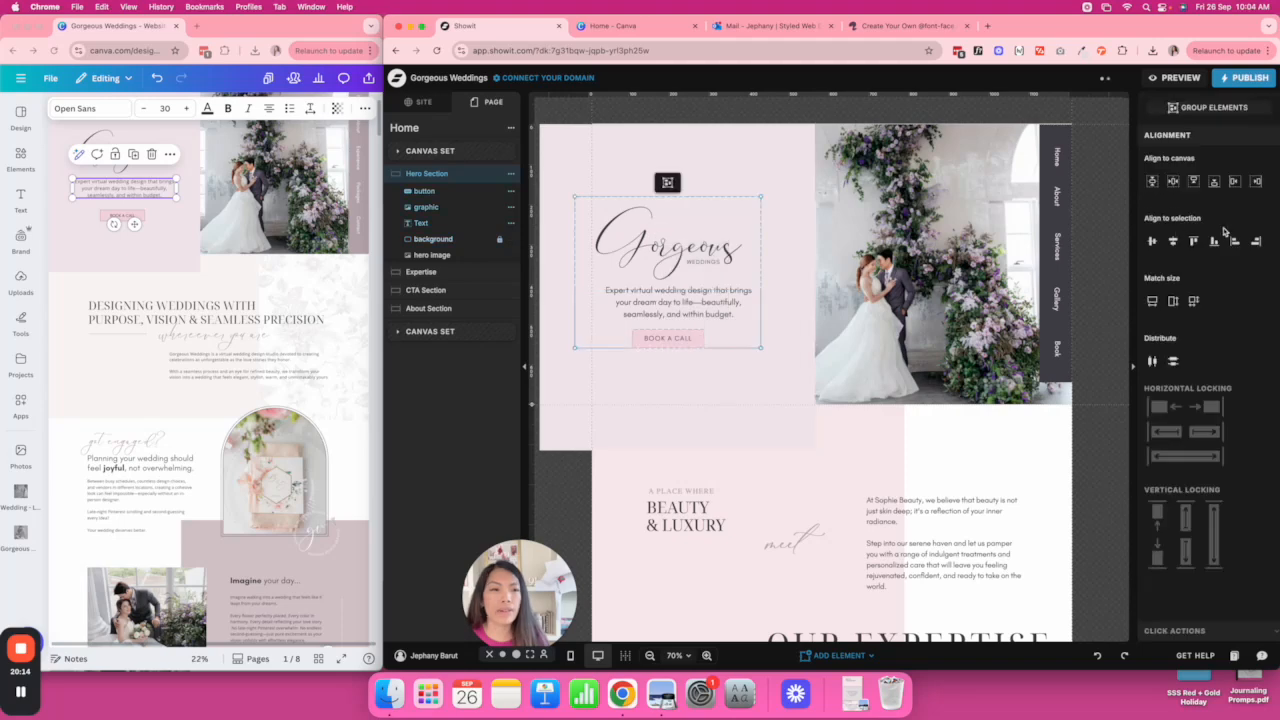
left_click(1174, 242)
left_click(795, 280)
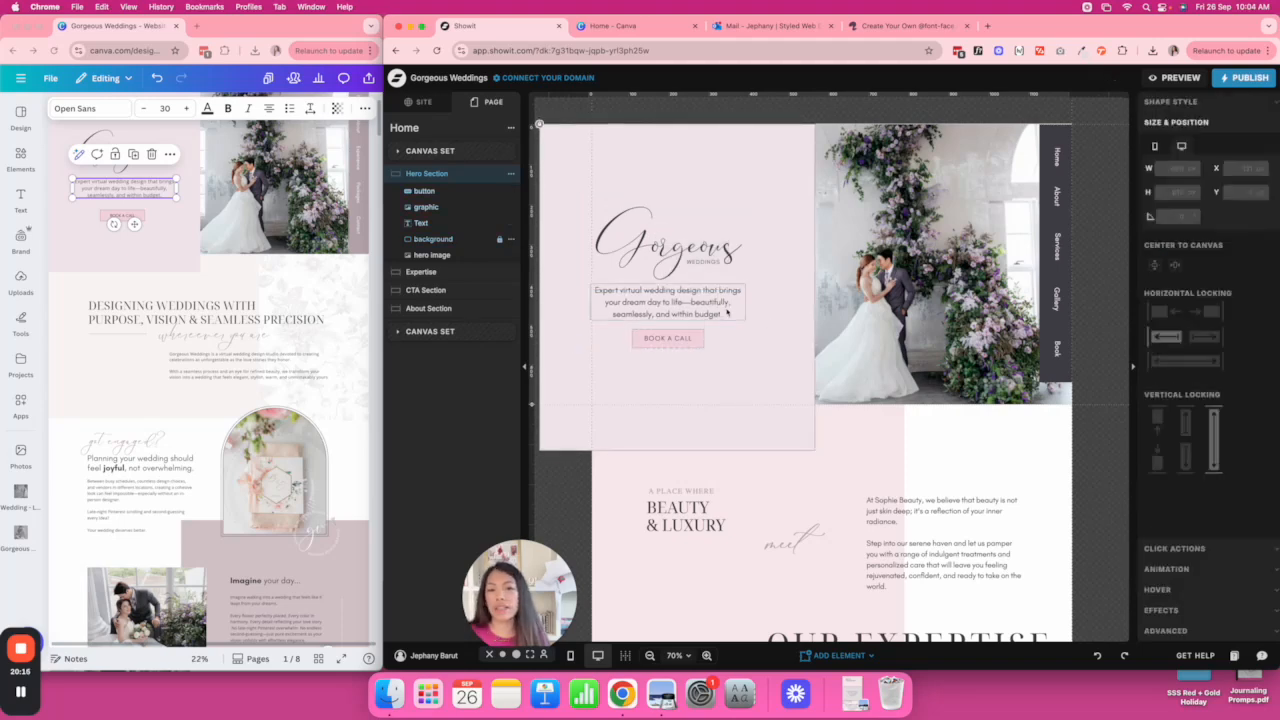
scroll(790, 360, "down", 2)
left_click(790, 373)
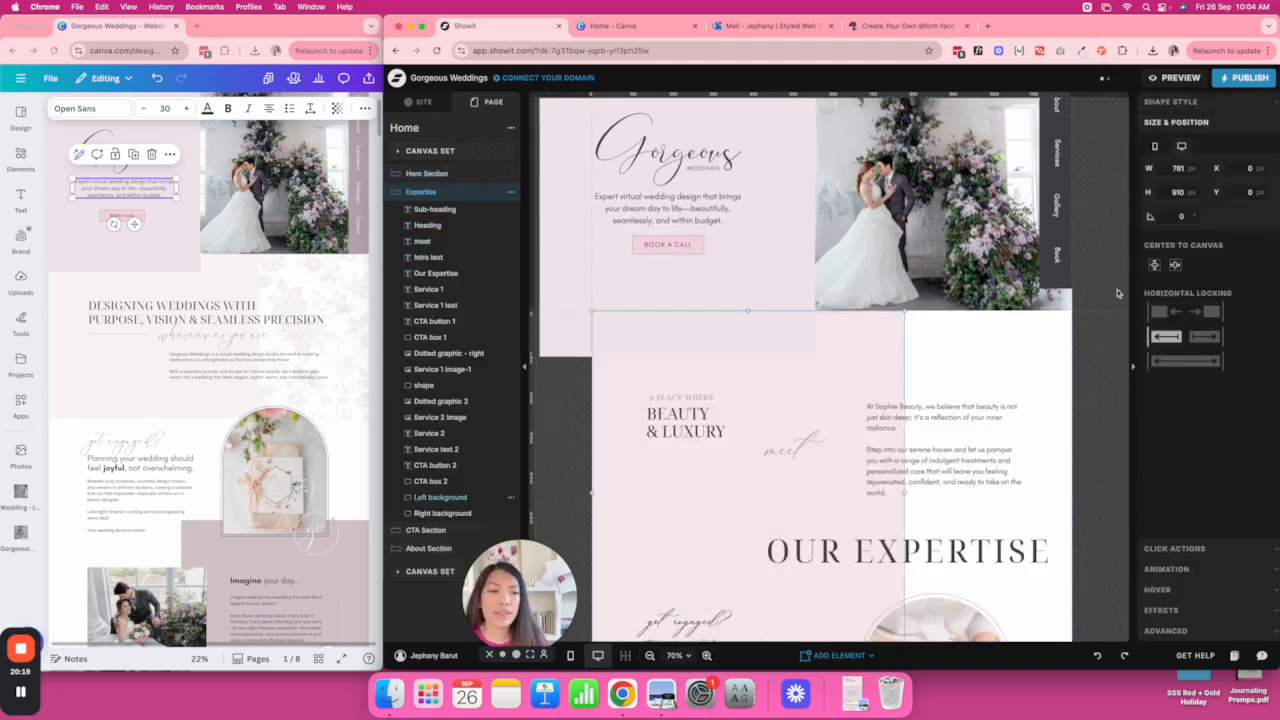
Fill the Expertise left background with blush EEE2DD at 20% opacity.
left_click(1190, 102)
left_click(1215, 152)
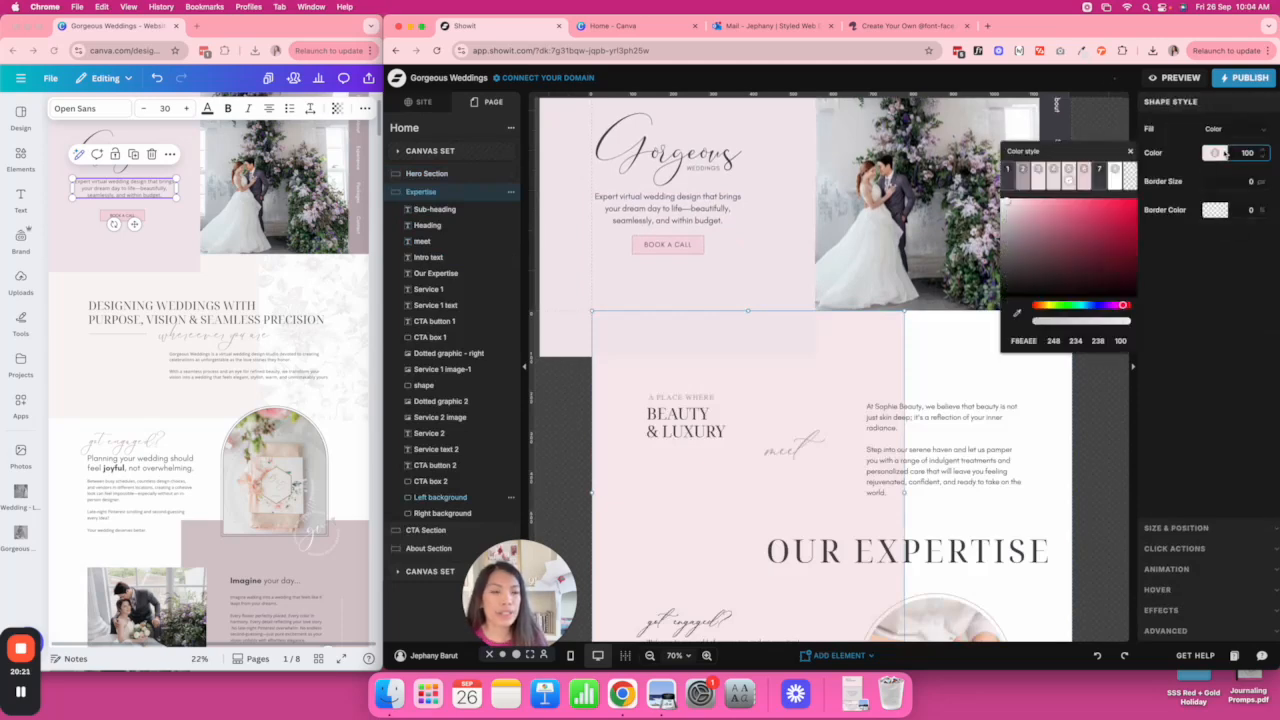
left_click(1054, 180)
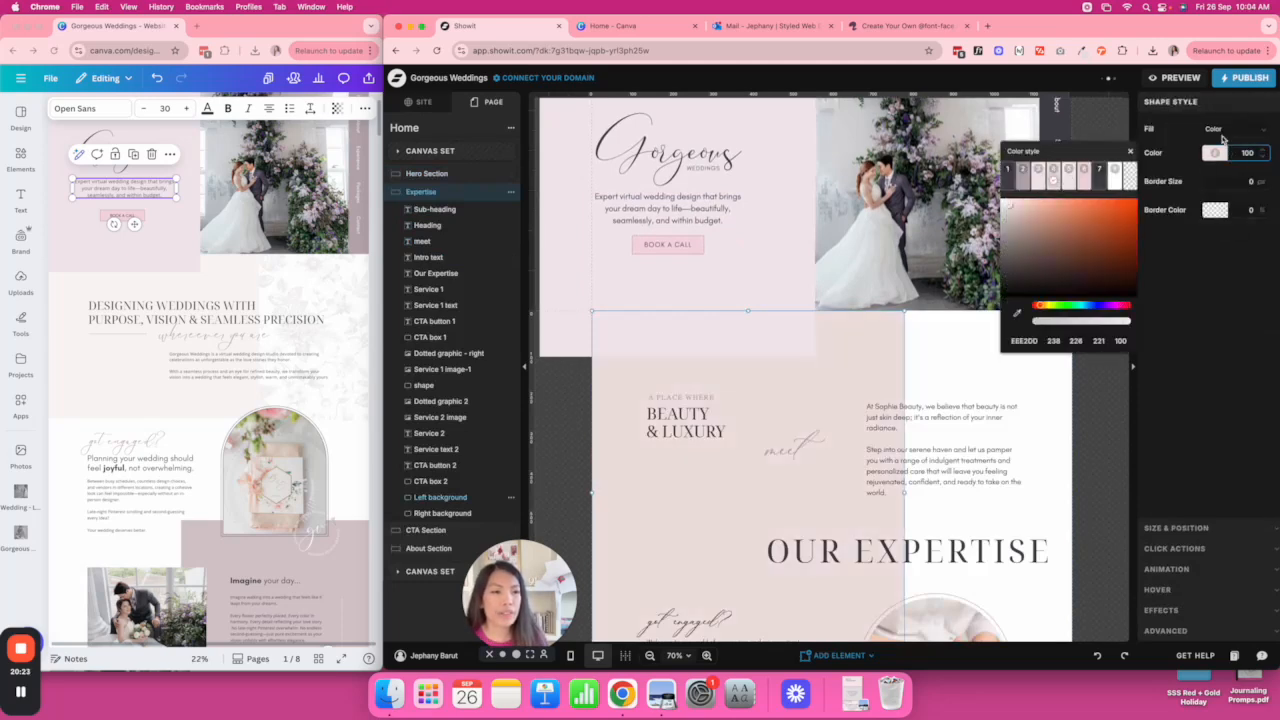
left_click(1238, 152)
type("50")
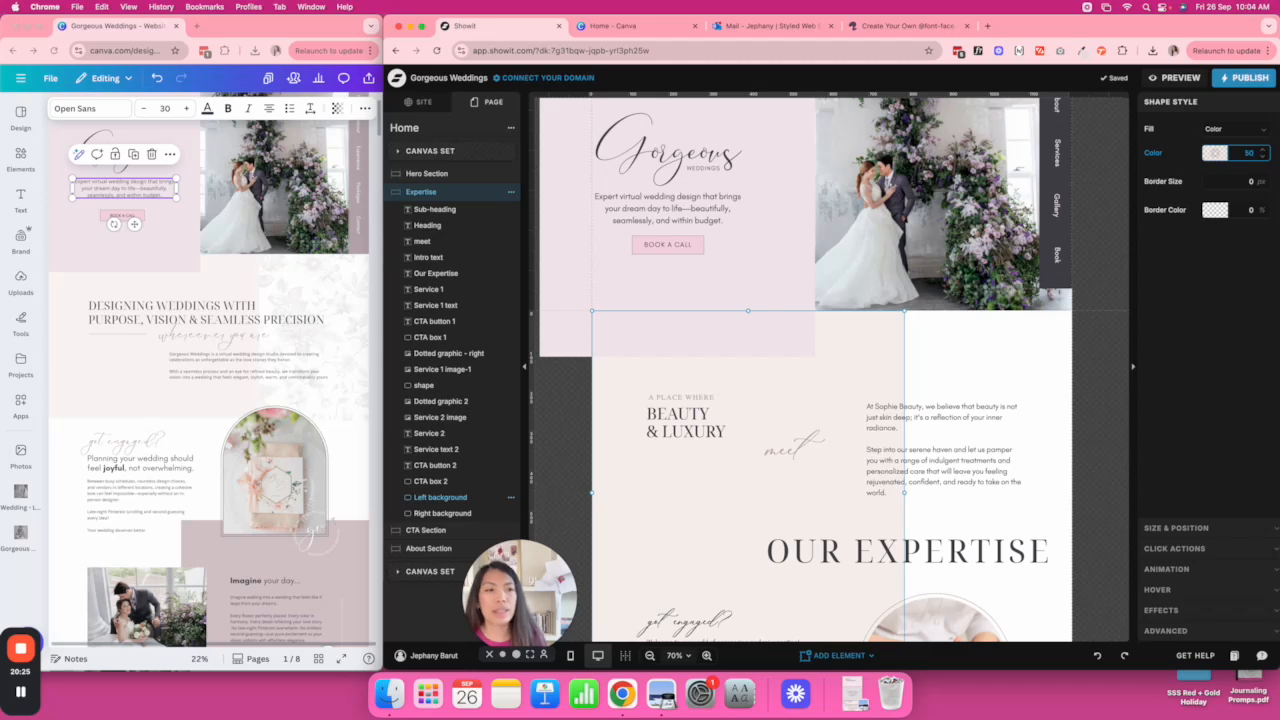
type("20")
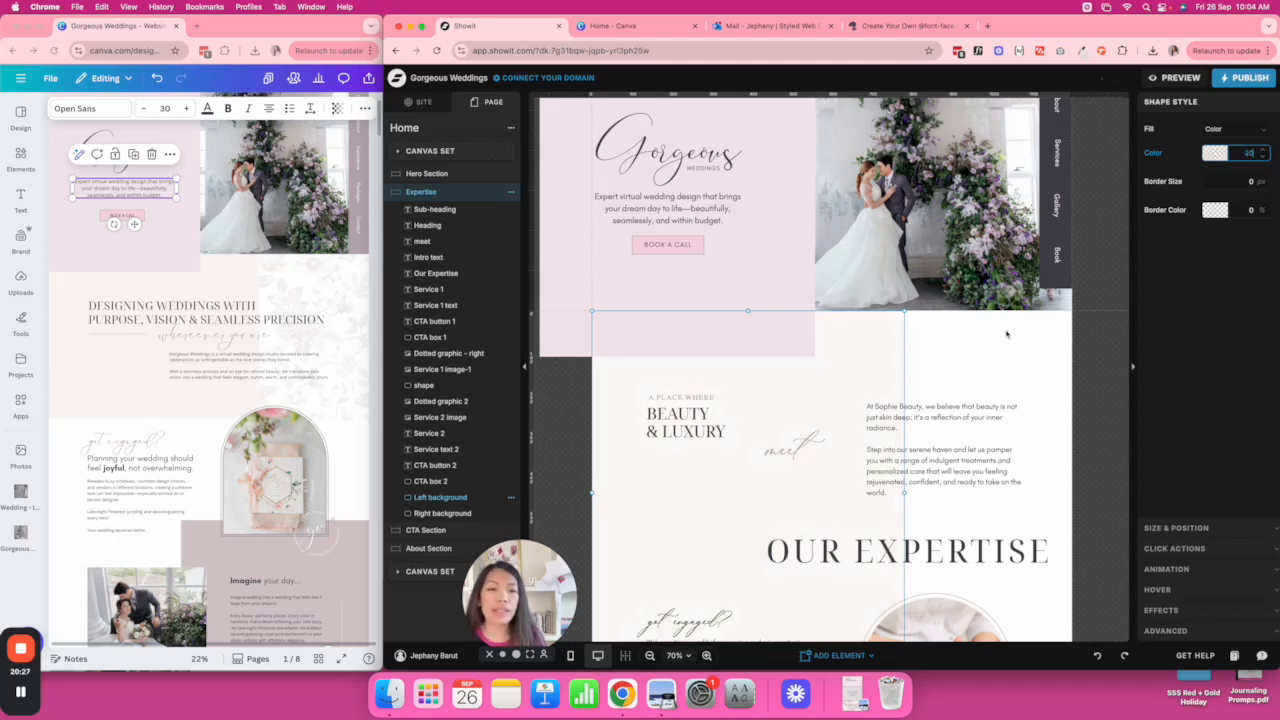
left_click(1006, 334)
scroll(1006, 334, "down", 3)
scroll(1006, 334, "down", 2)
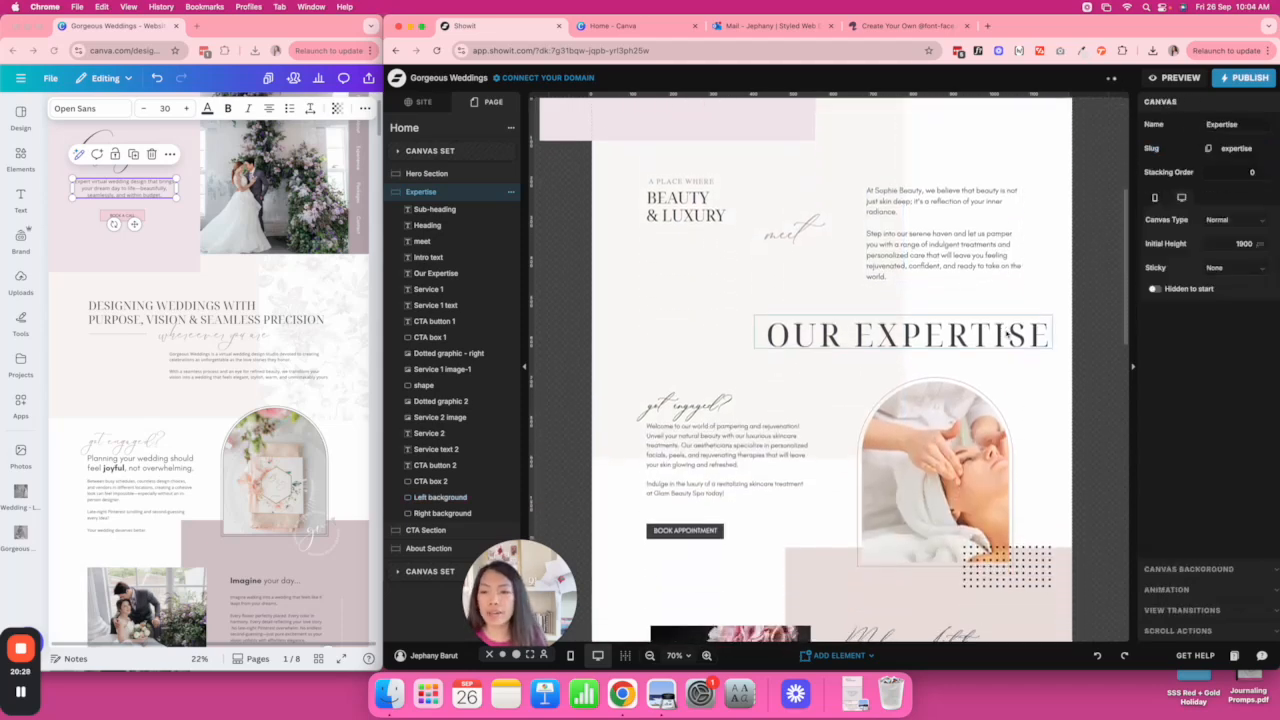
Replace OUR EXPERTISE with the Designing Weddings heading copied from the Canva design.
left_click(1000, 328)
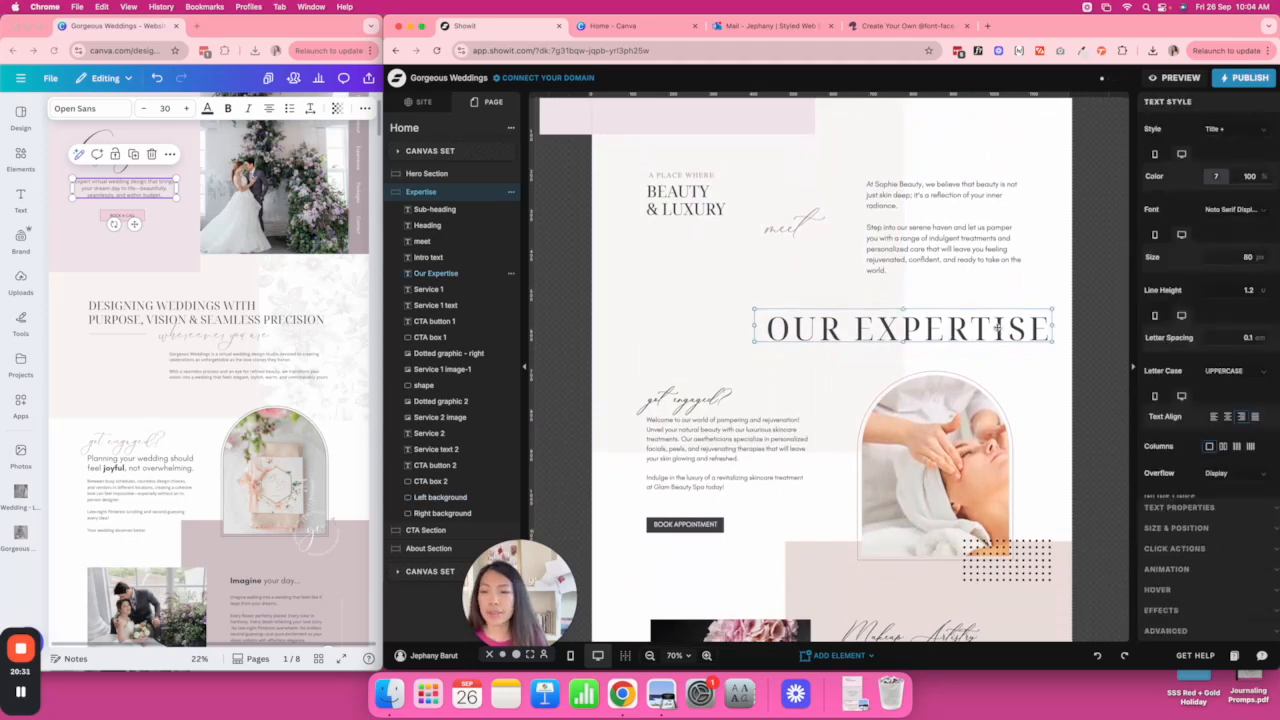
left_click(242, 307)
left_click(242, 307)
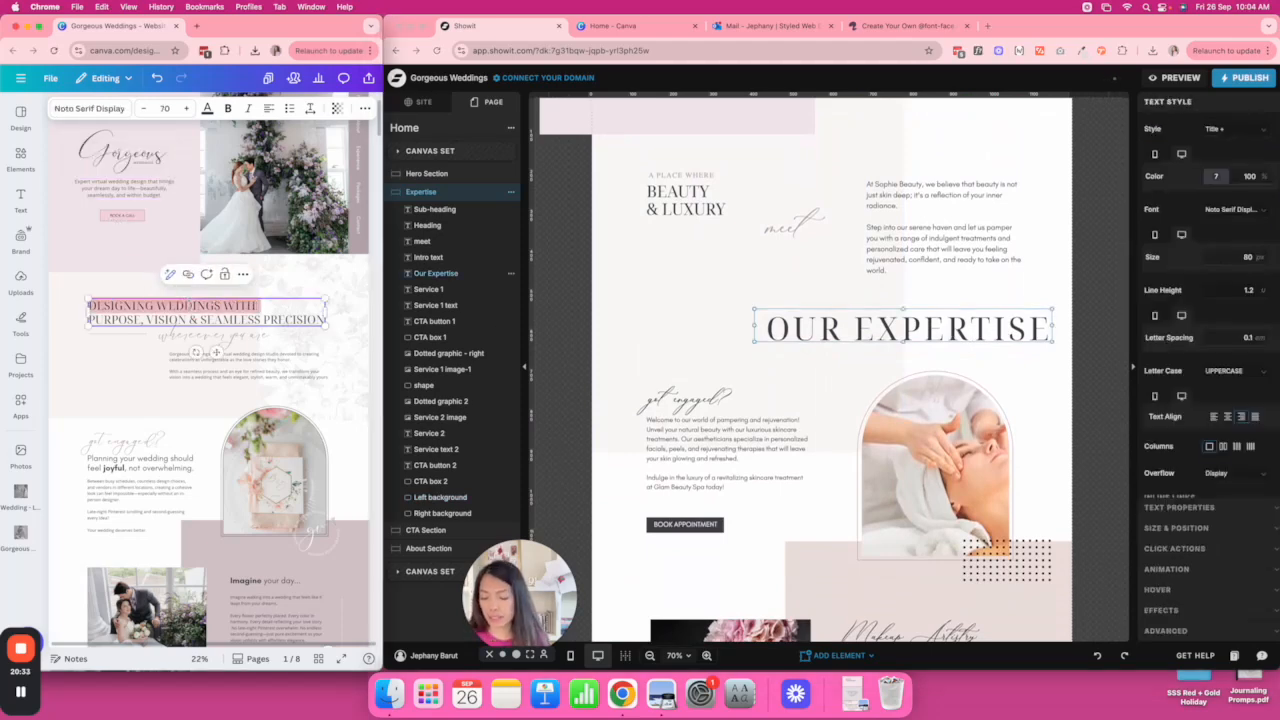
key("super+a")
key("super+c")
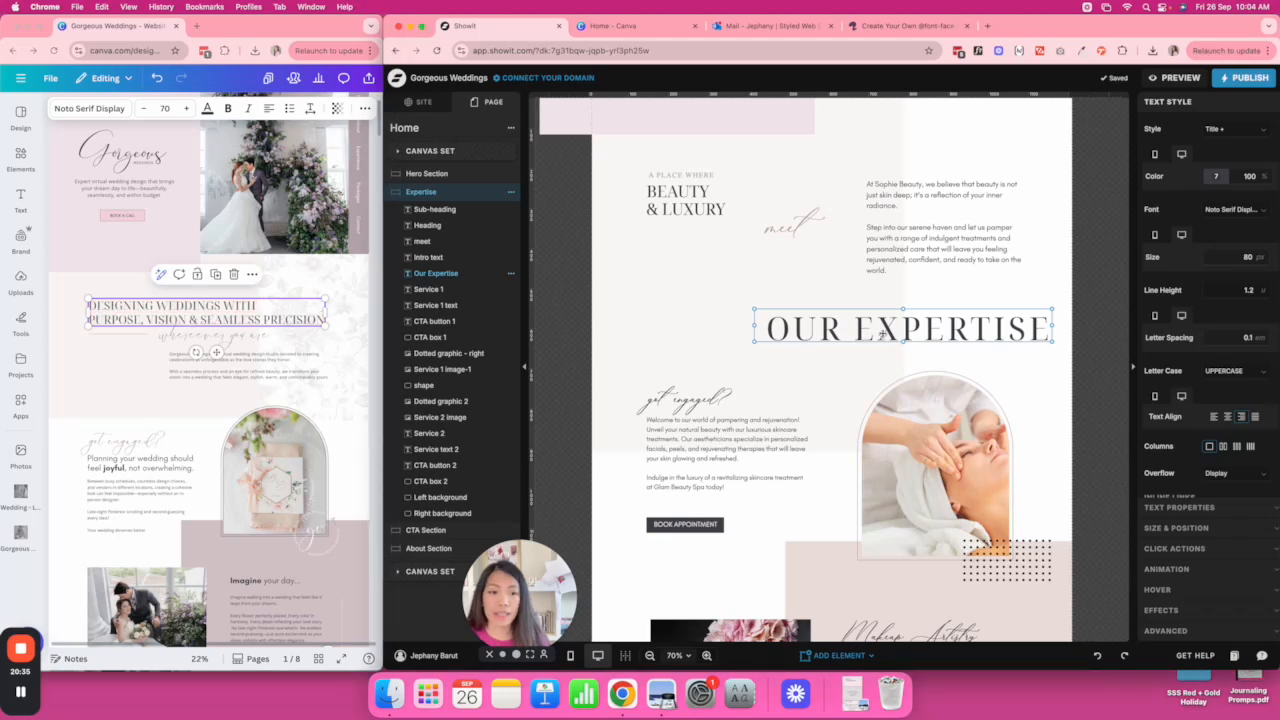
double_click(938, 328)
key("super+v")
Make the heading 40 px, left-aligned, widened to two lines, and delete the small sub-heading.
left_click(1240, 257)
type("60")
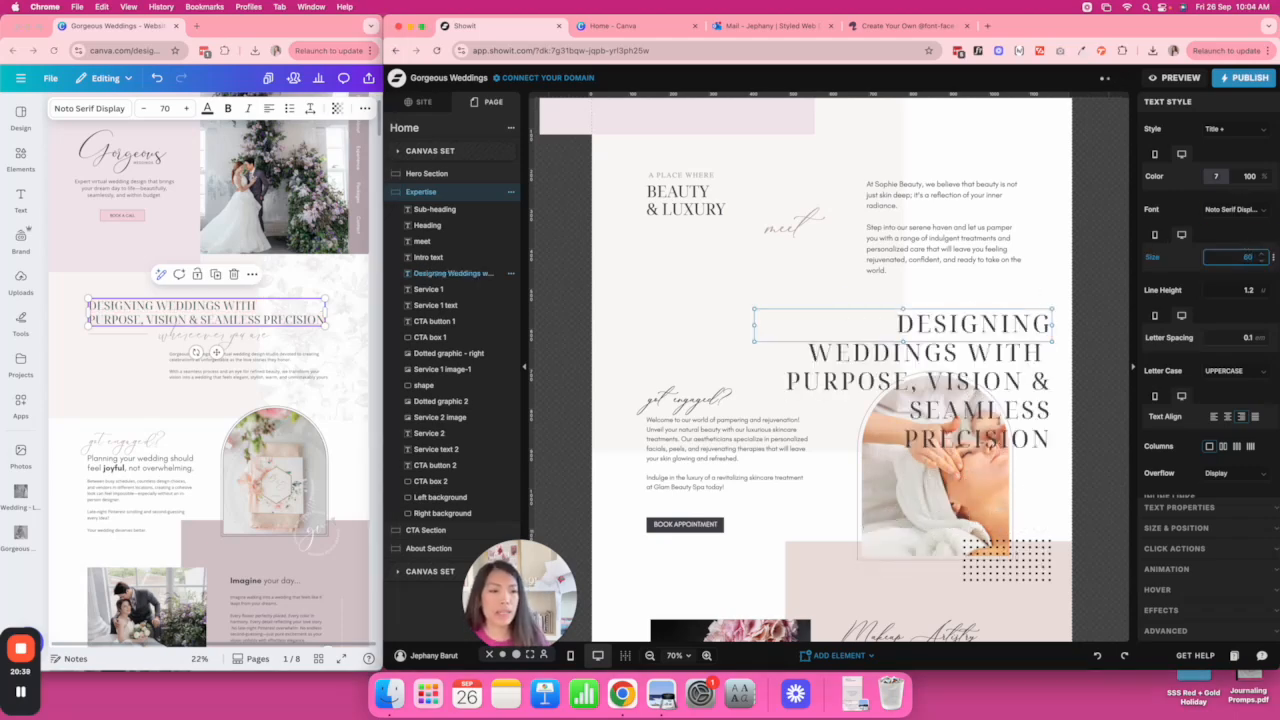
type("45")
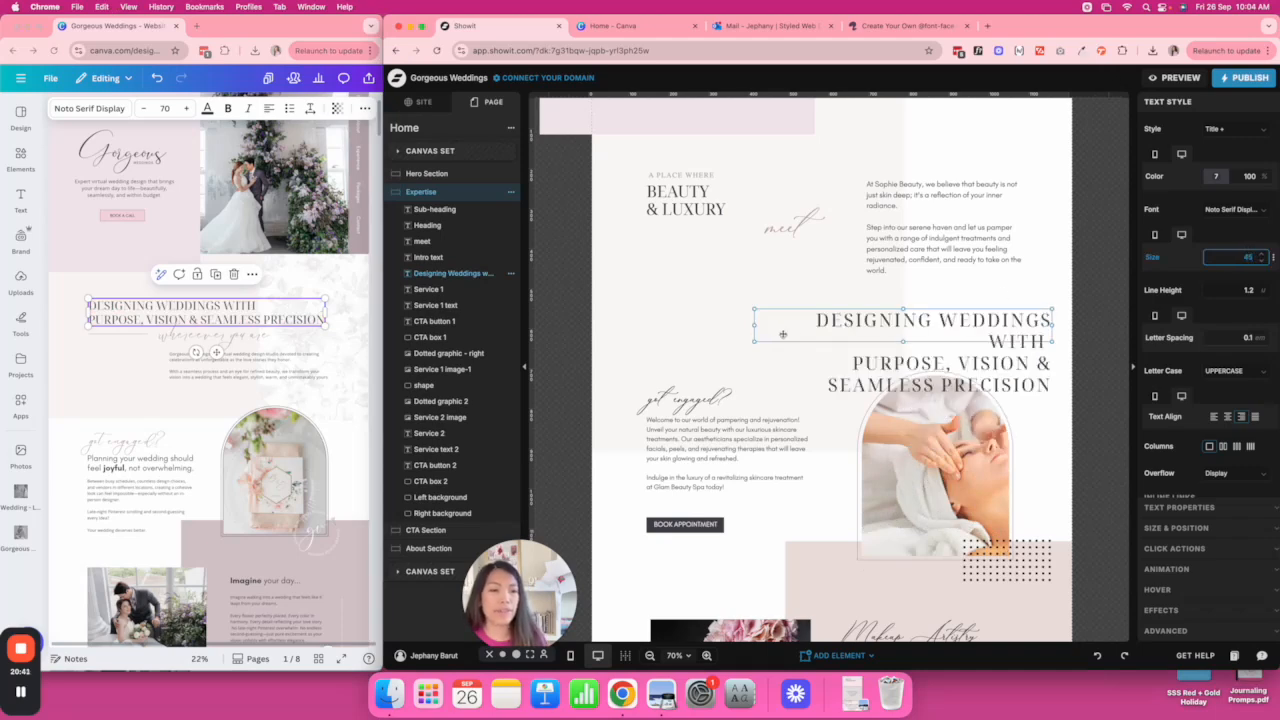
left_click(1213, 416)
left_click_drag(754, 325, 646, 312)
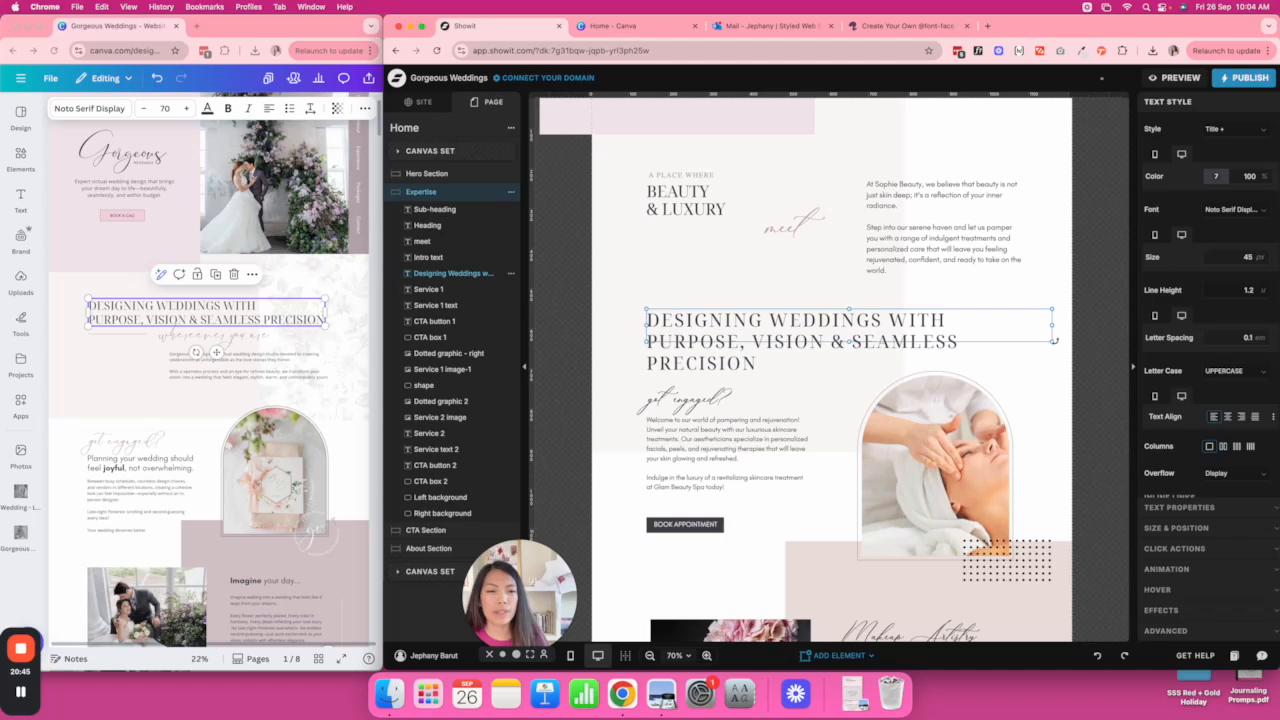
left_click_drag(1052, 343, 1087, 348)
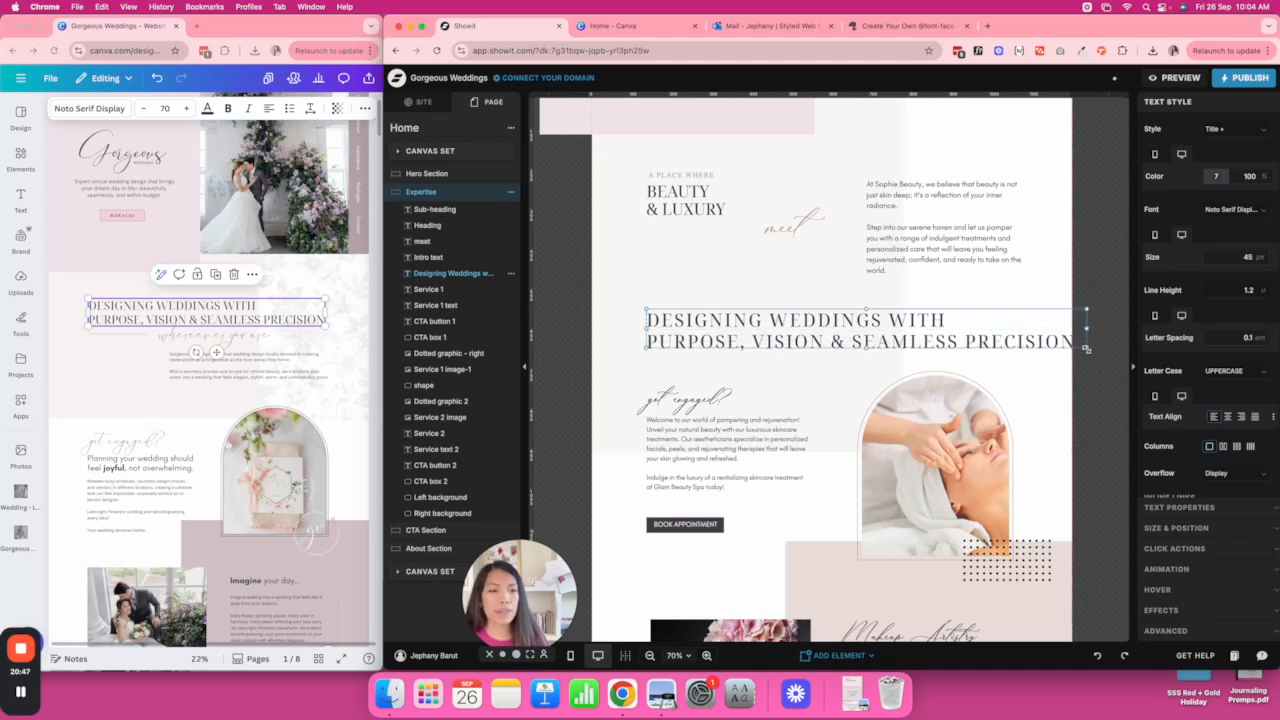
left_click(1247, 258)
type("40")
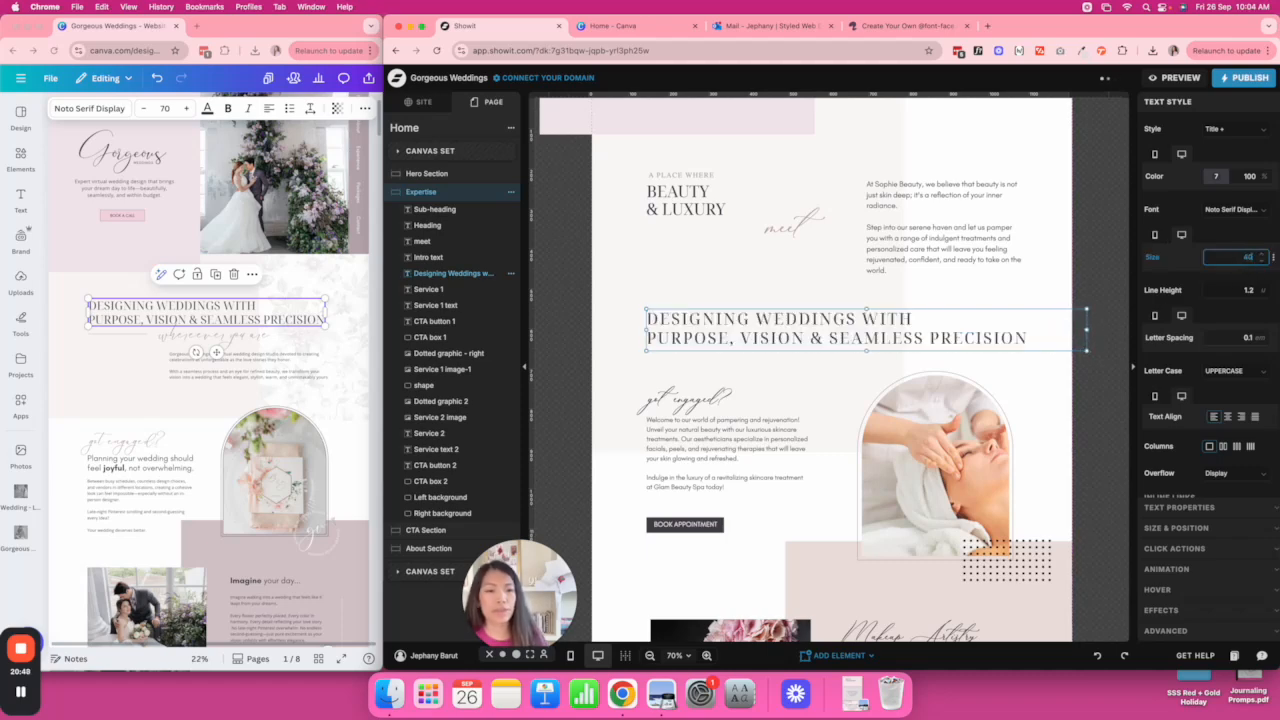
left_click_drag(1085, 351, 1023, 342)
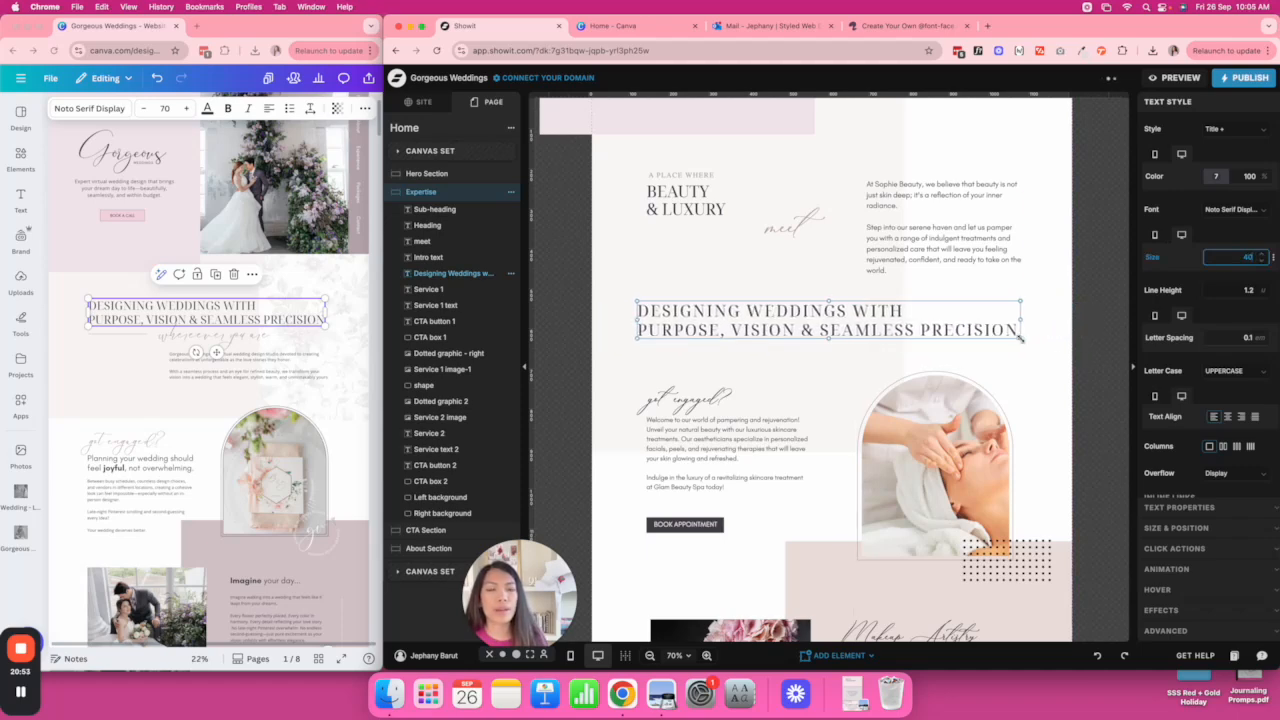
left_click(975, 286)
key("Delete")
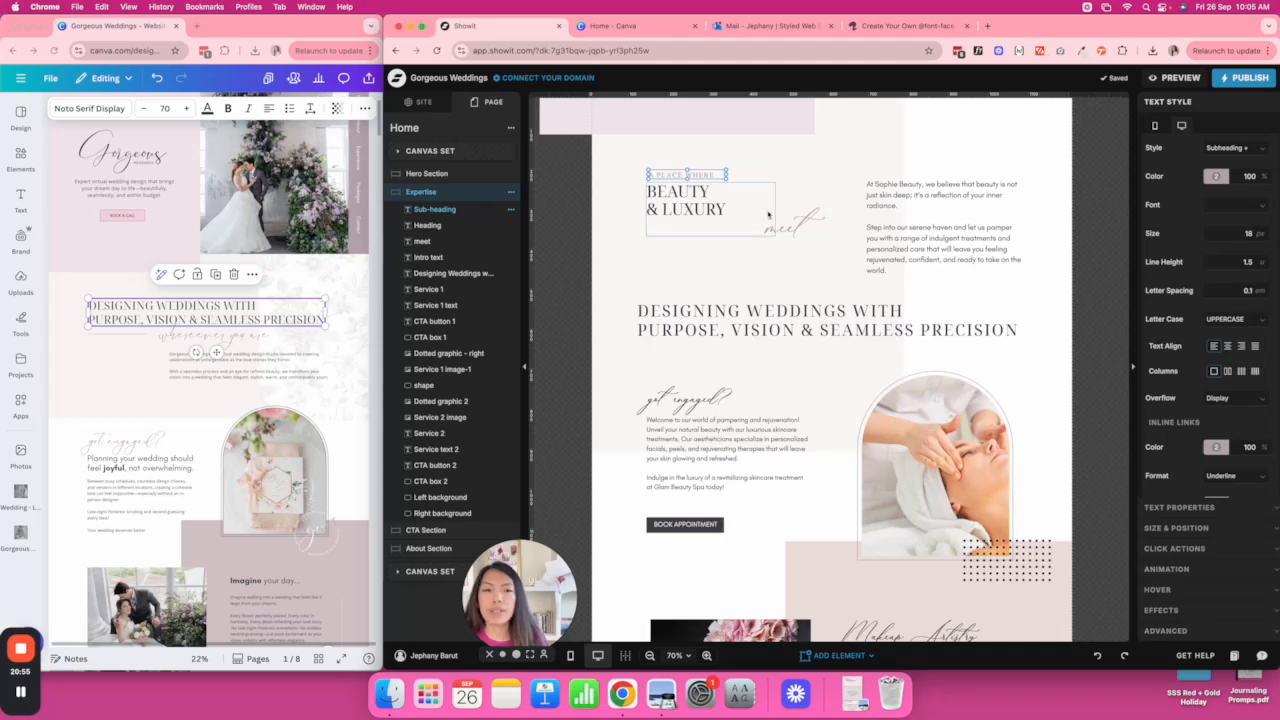
Delete the BEAUTY & LUXURY heading, move the title up, and widen the intro text below.
left_click(692, 192)
key("Delete")
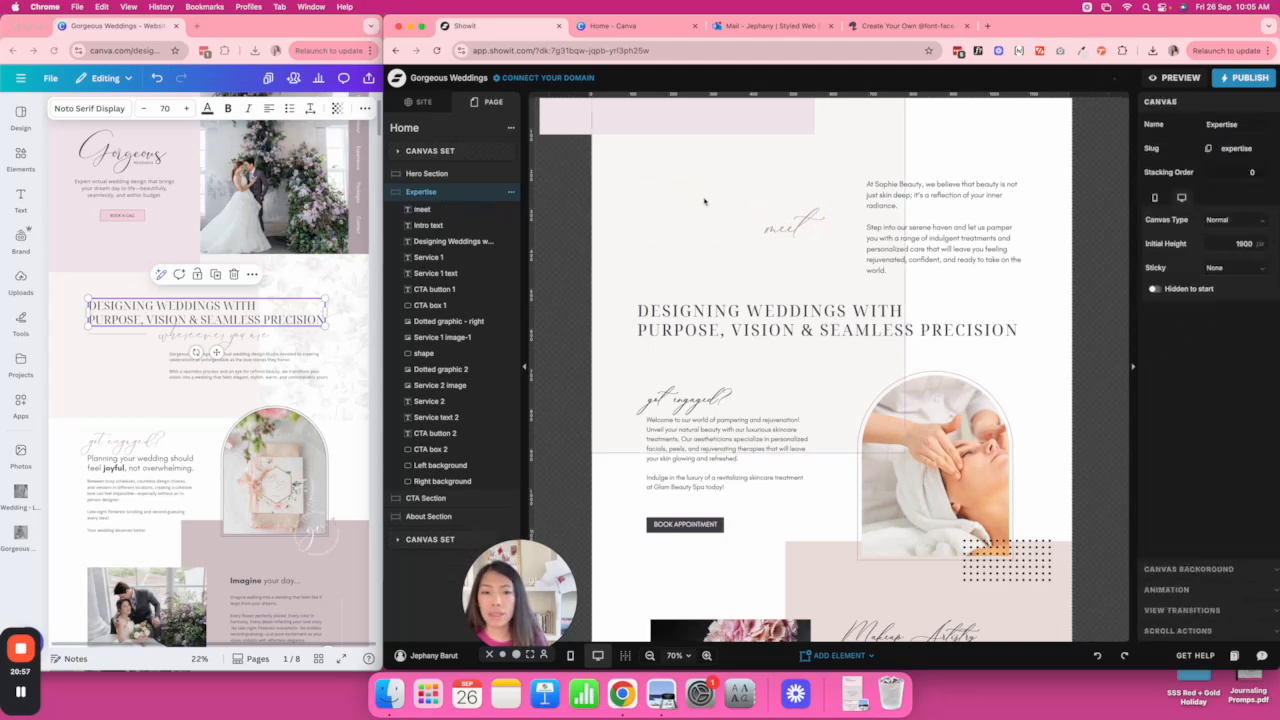
left_click_drag(782, 316, 782, 188)
left_click_drag(923, 239, 842, 300)
left_click_drag(940, 288, 1034, 284)
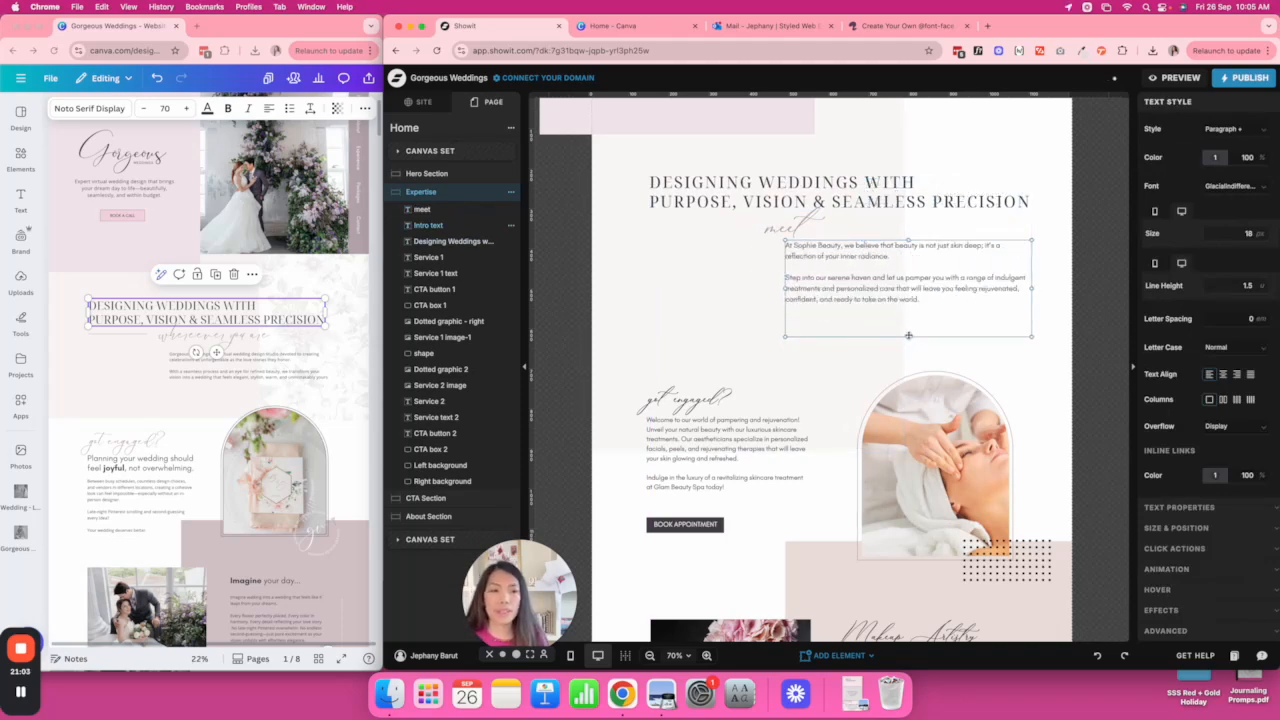
Change the 'meet' script line to 'wherever you are', widened and left-aligned.
left_click(797, 226)
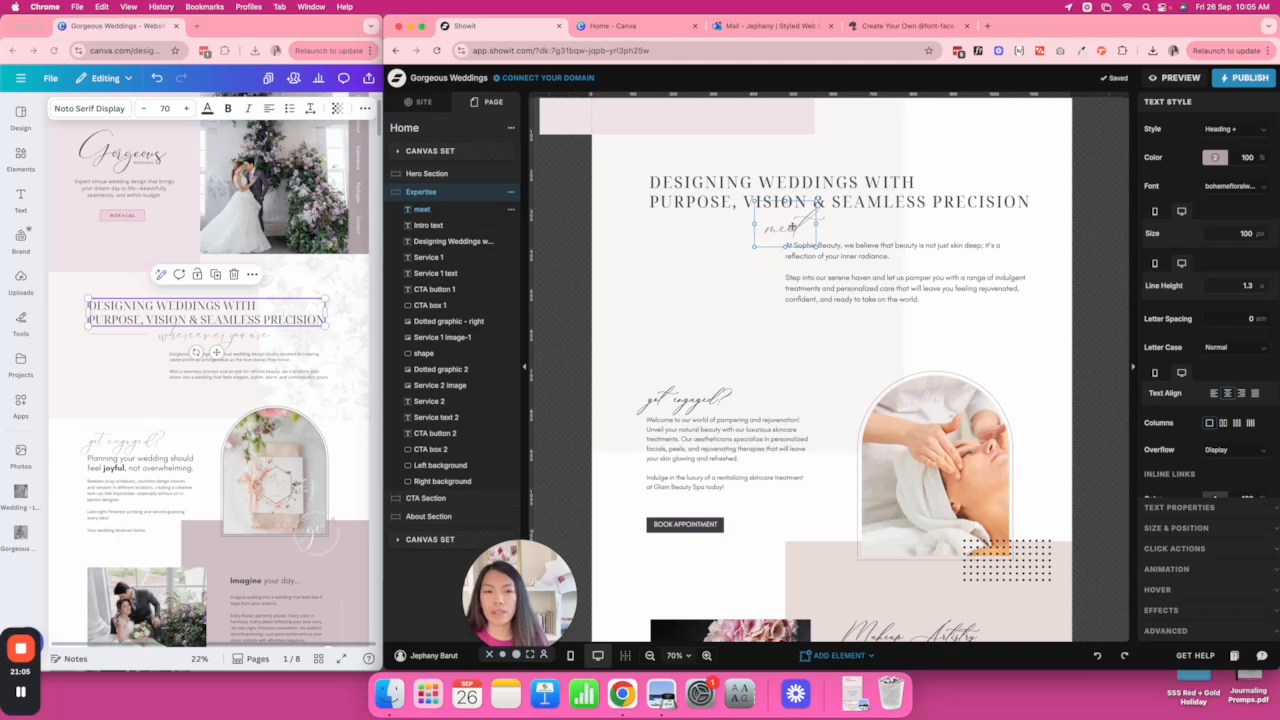
double_click(792, 227)
type("where")
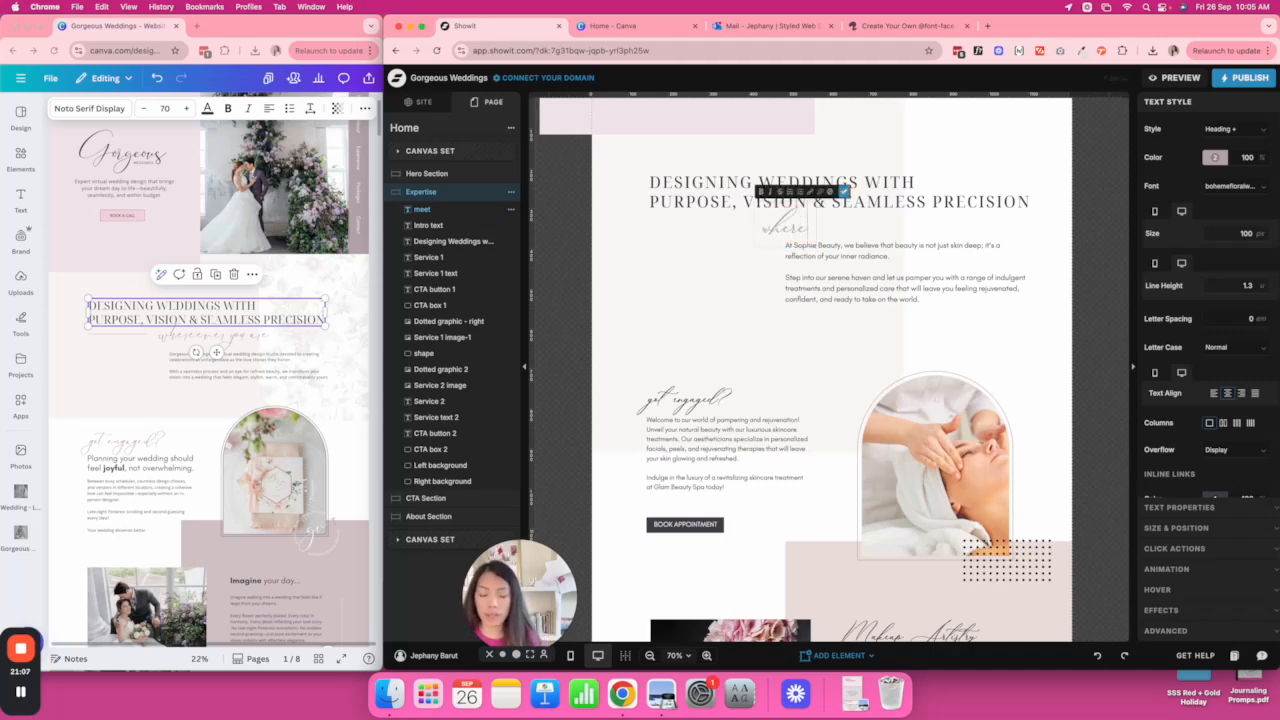
type("ver")
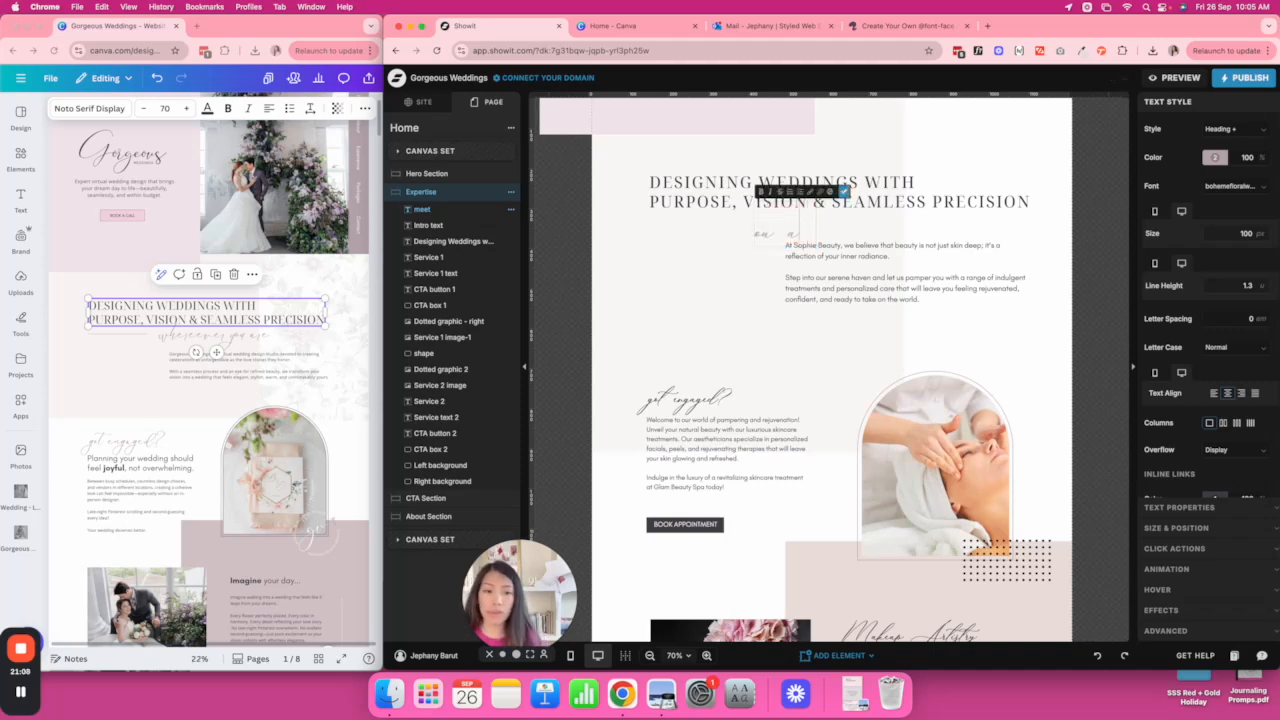
left_click(885, 236)
left_click(778, 233)
left_click_drag(817, 224, 957, 220)
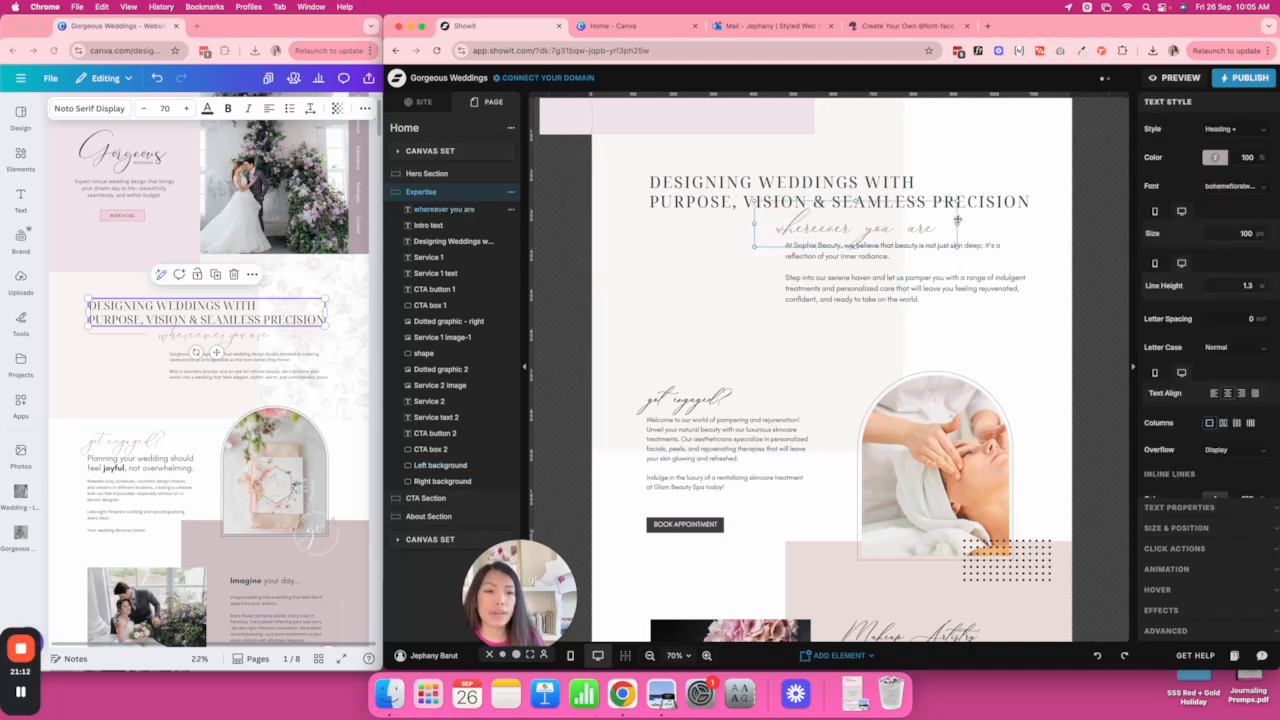
left_click(1213, 393)
Replace the intro text with the Gorgeous Weddings intro copy from the Canva design.
left_click(863, 270)
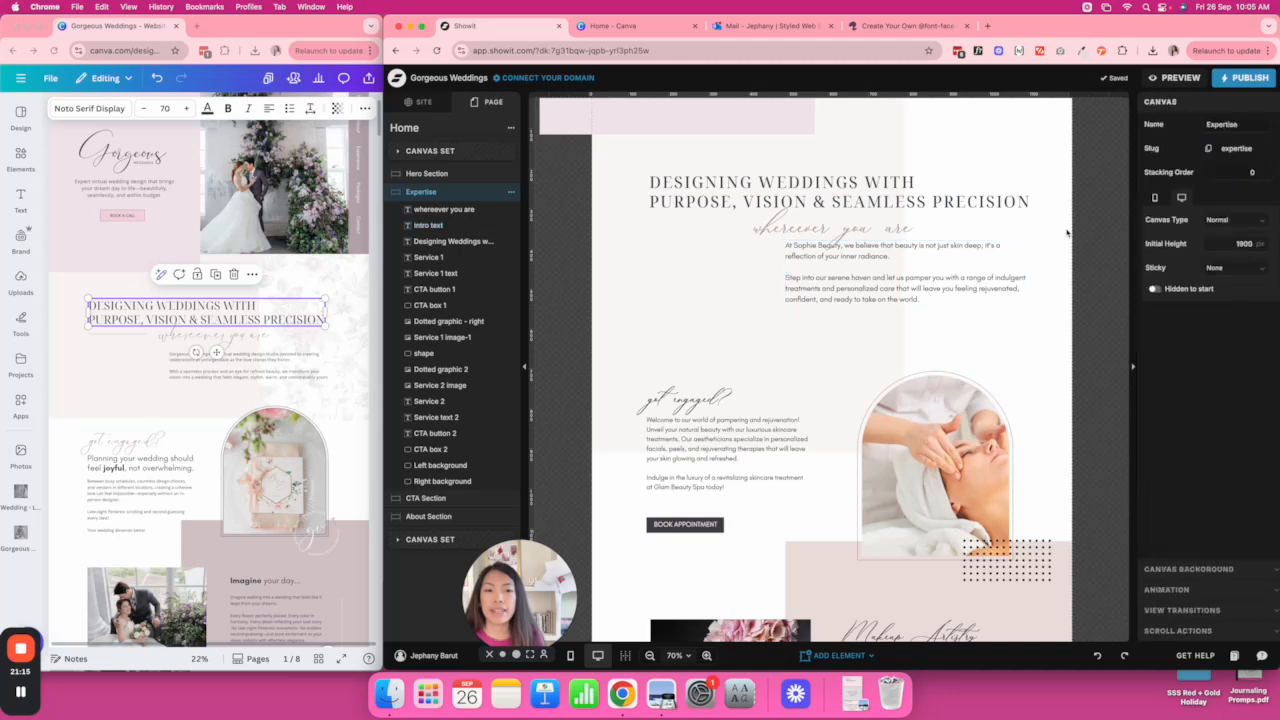
mouse_move(863, 270)
left_mouse_down()
mouse_move(834, 286)
mouse_move(856, 289)
left_mouse_up()
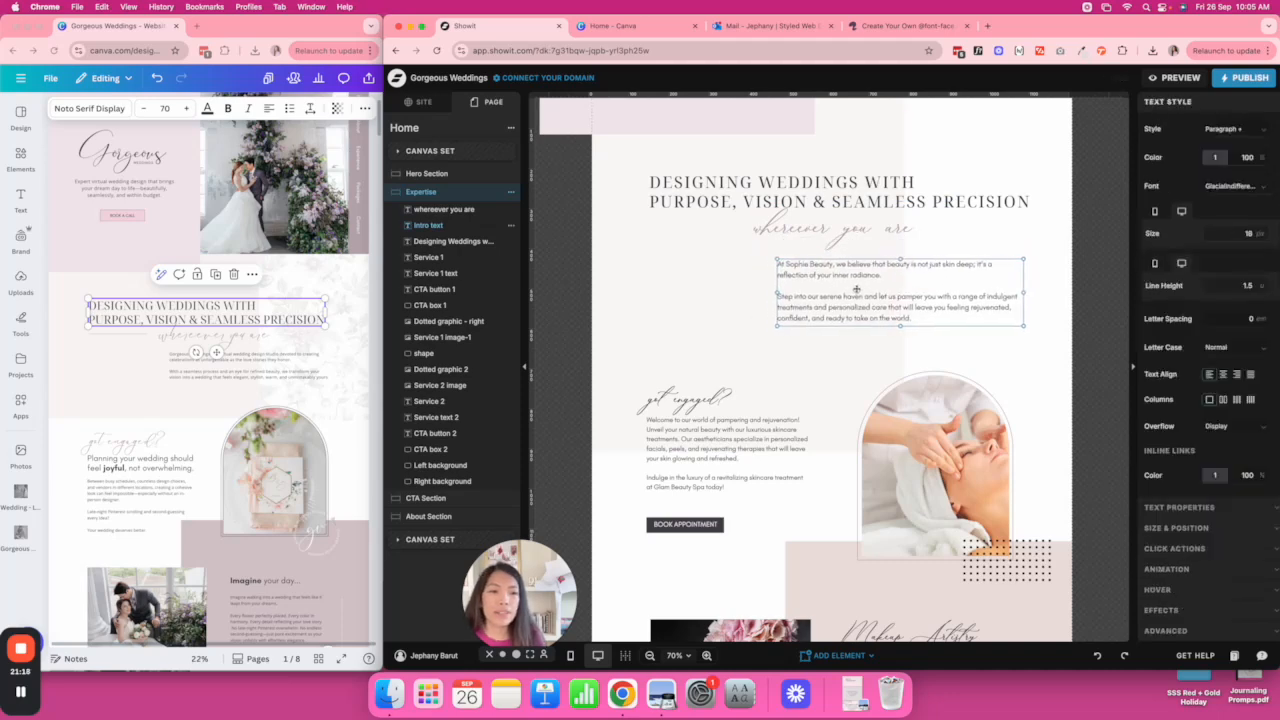
triple_click(200, 364)
key("super+a")
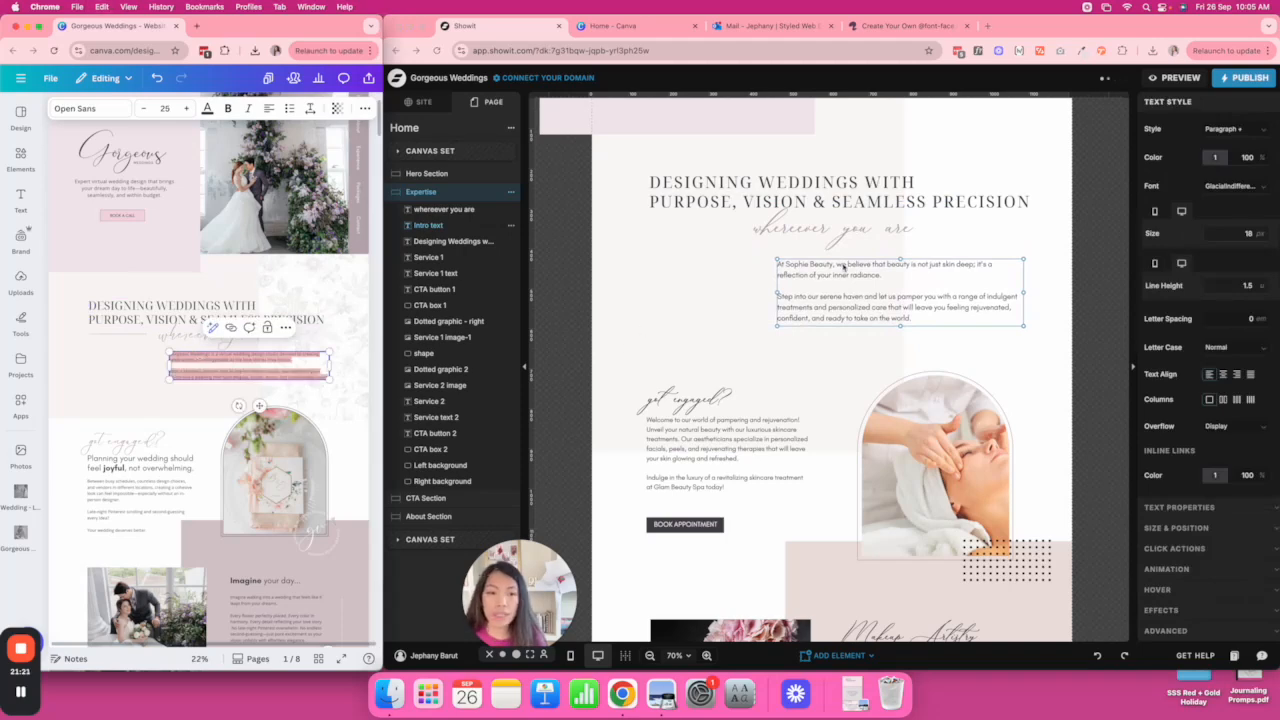
triple_click(843, 266)
key("super+a")
key("super+v")
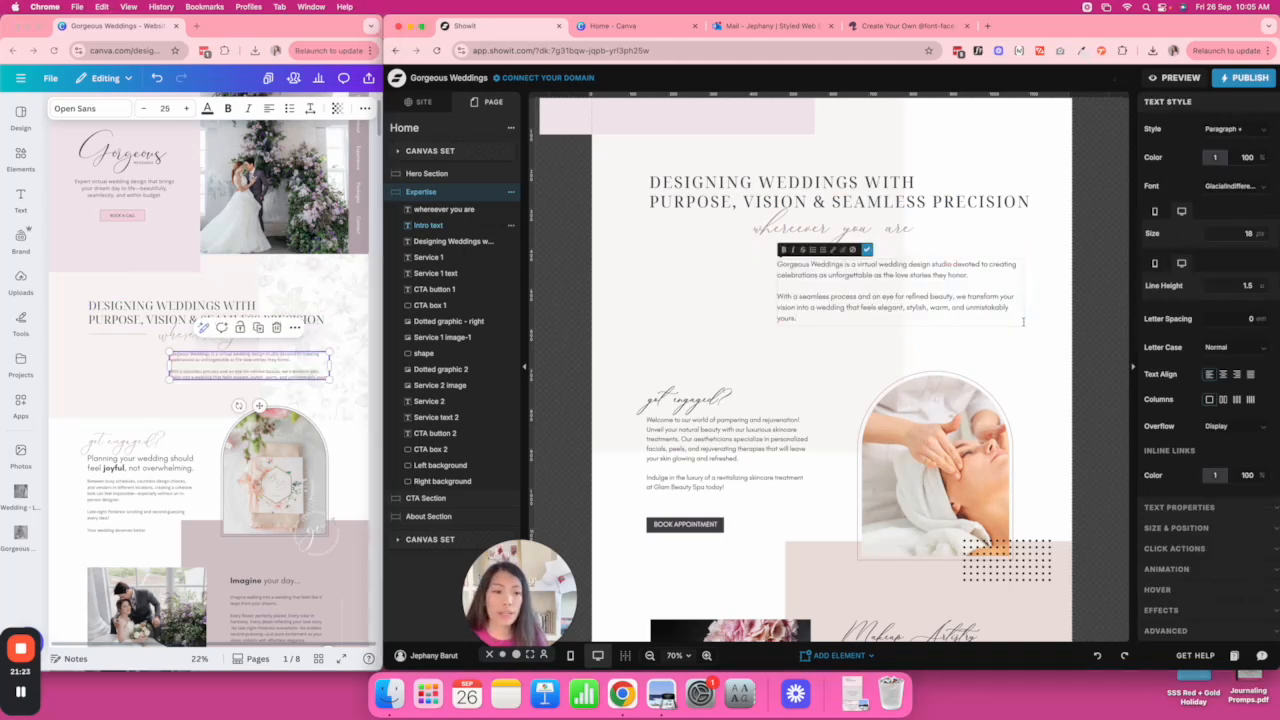
key("Escape")
scroll(1049, 327, "up", 3)
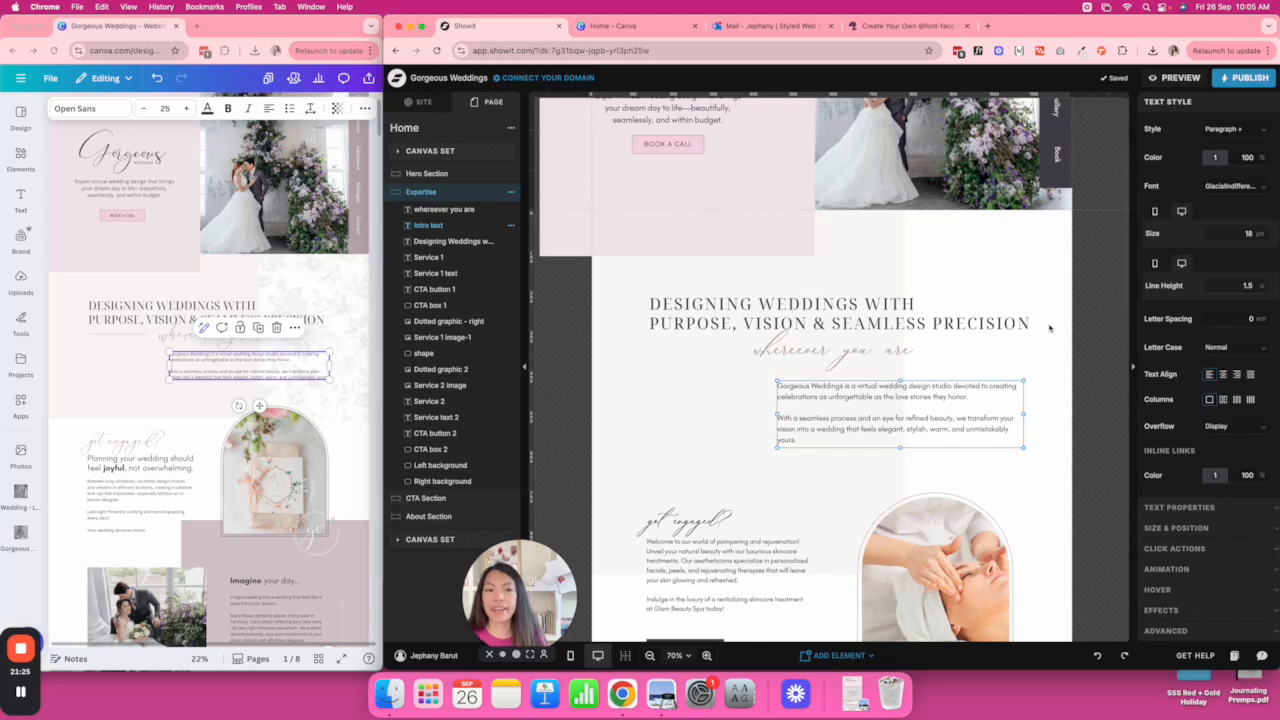
scroll(1049, 327, "down", 1)
left_click(1003, 242)
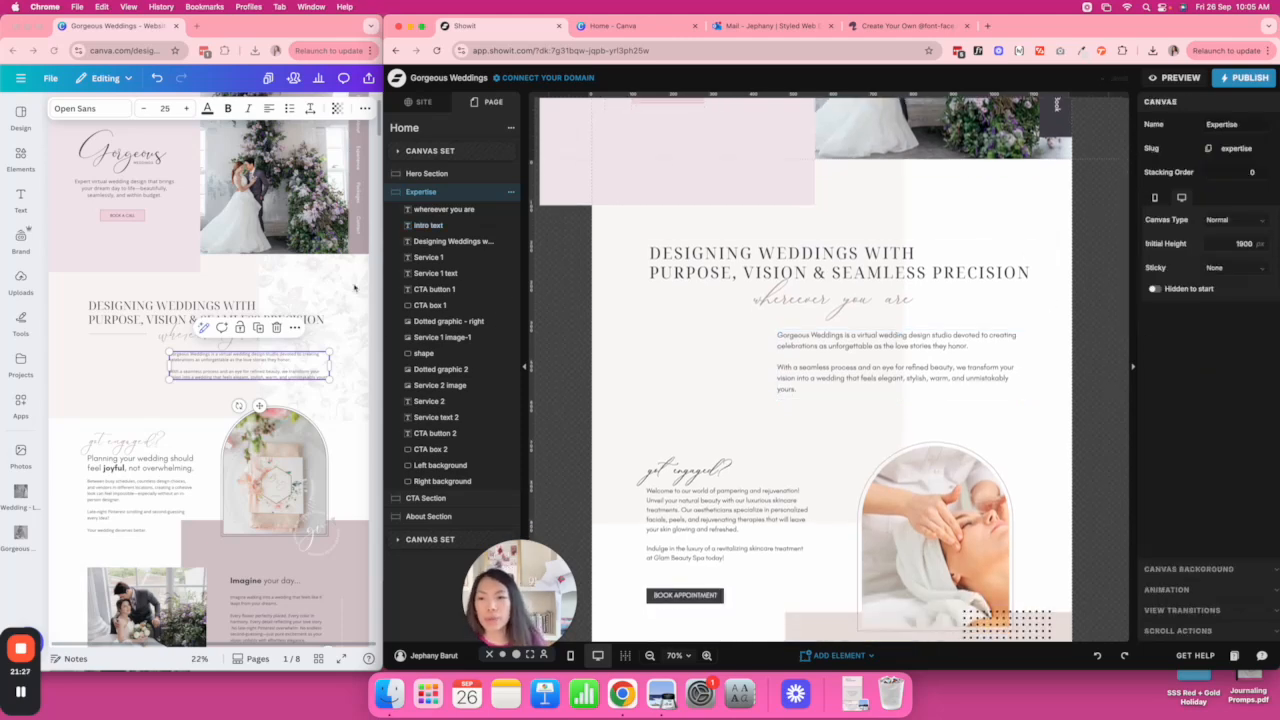
Add an image placeholder to the upper right and send it behind all section items.
left_click(800, 655)
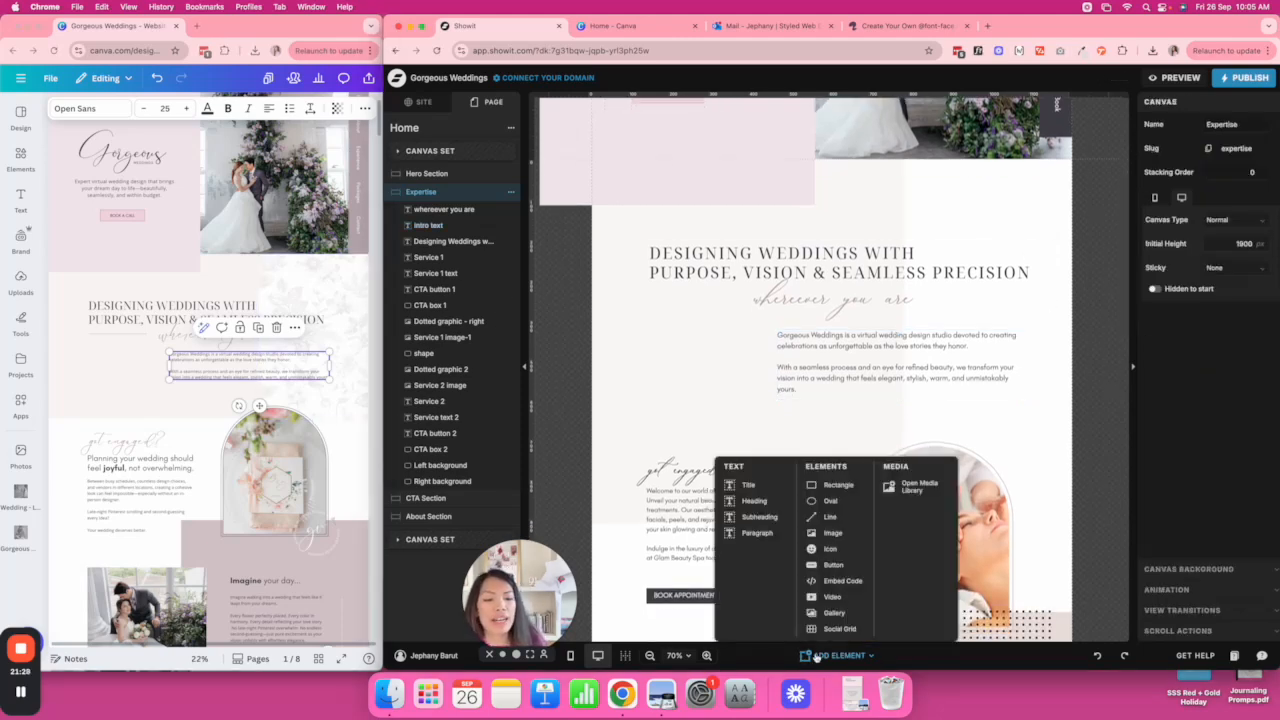
left_click(833, 532)
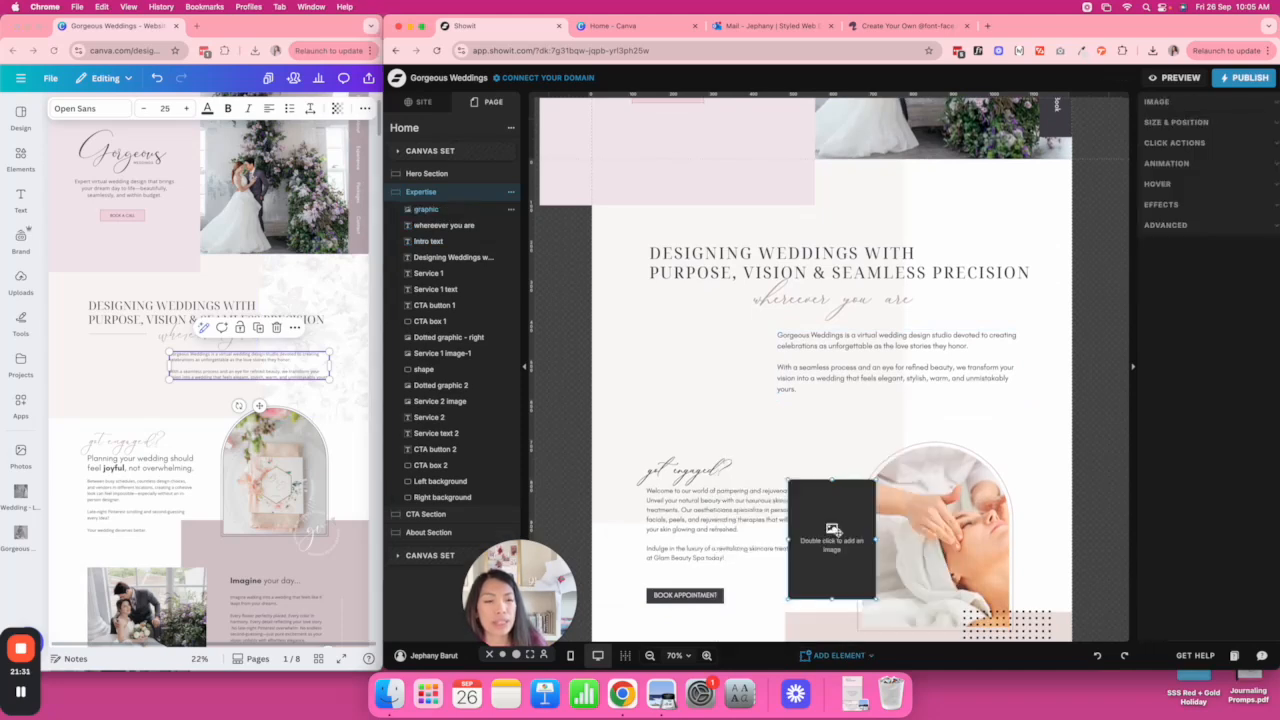
left_click_drag(832, 509, 1030, 188)
left_click(982, 263)
left_click(447, 210)
left_click_drag(447, 212, 432, 505)
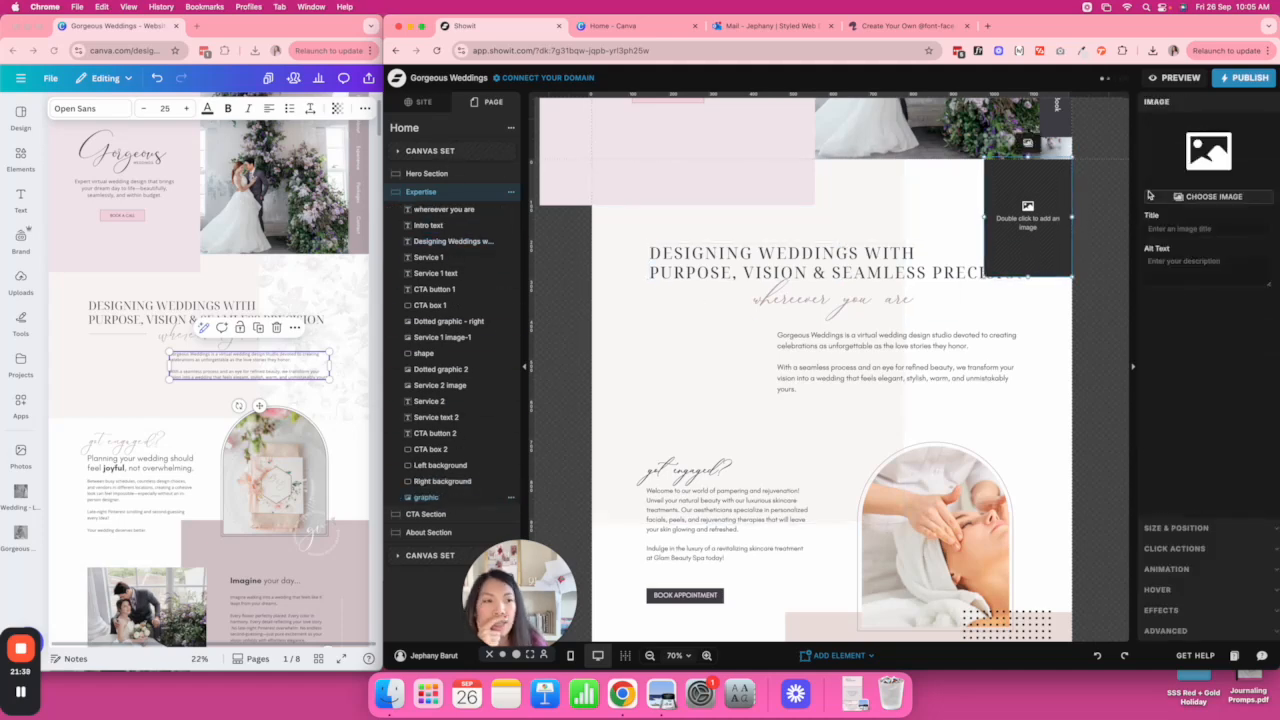
Fill the placeholder with floral-graphic-background.png from the wedding project's image folder.
left_click(1213, 158)
left_click(458, 502)
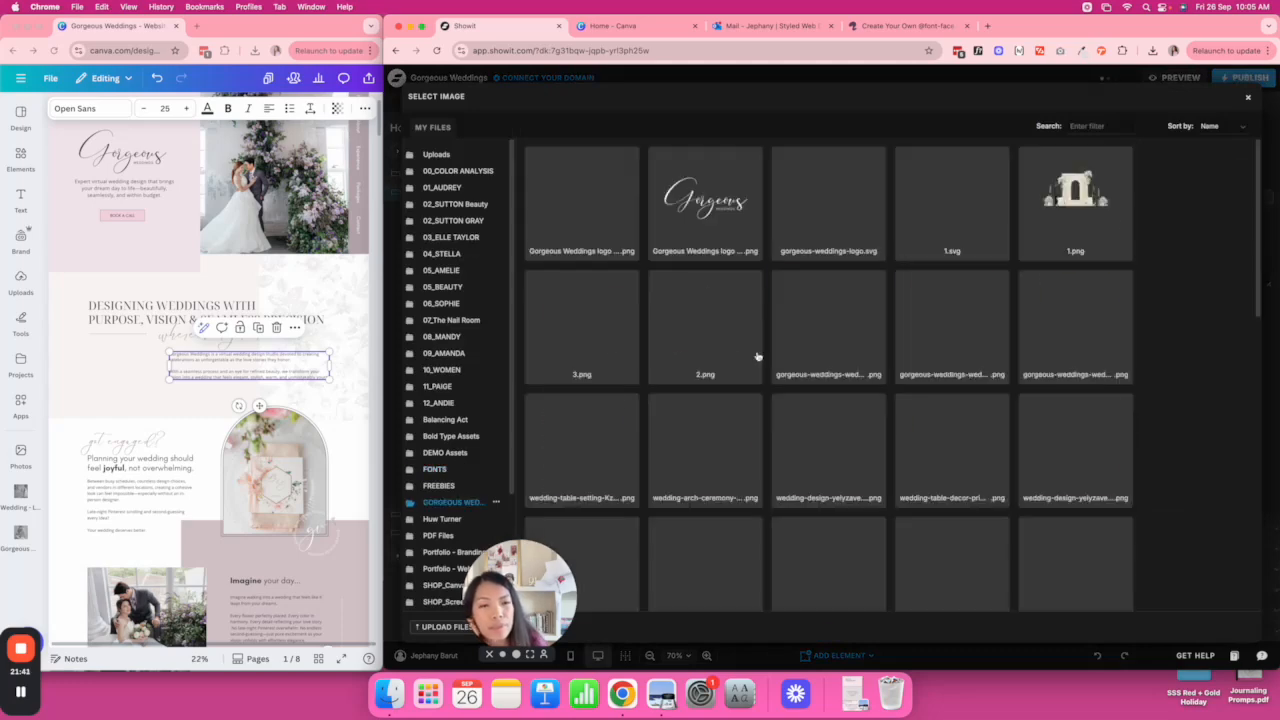
scroll(859, 316, "down", 5)
scroll(859, 316, "down", 5)
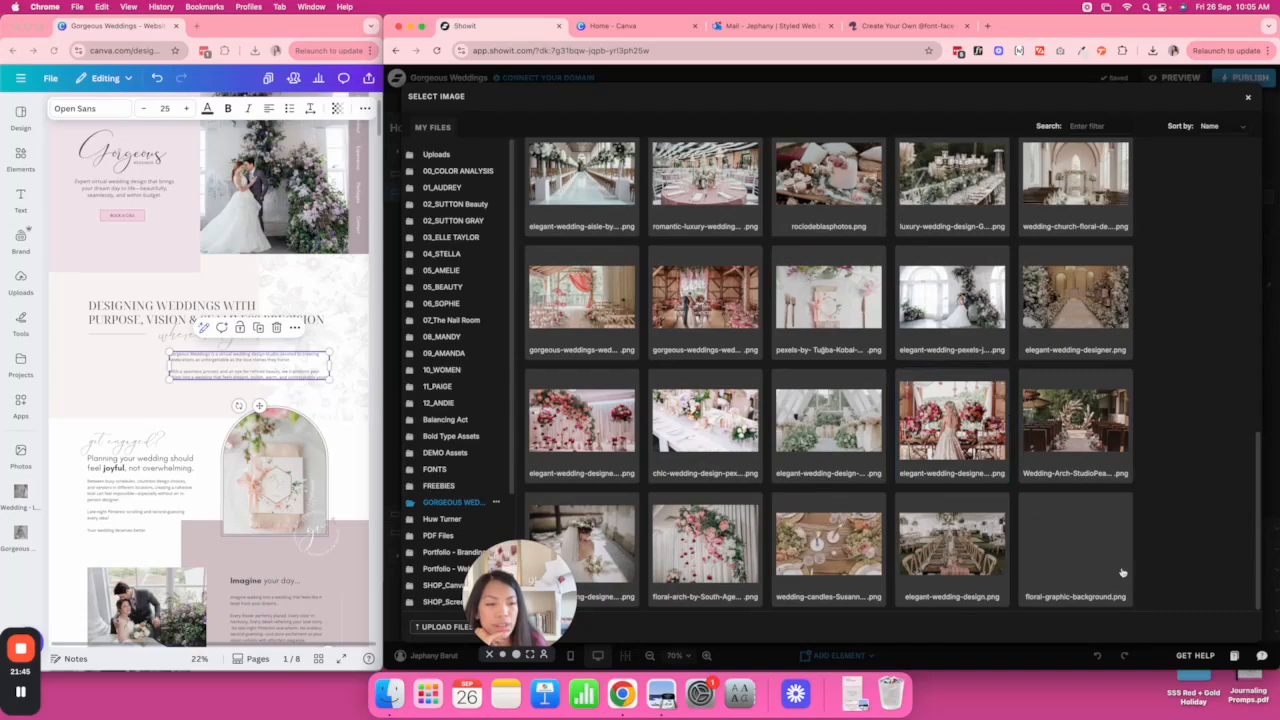
left_click(1058, 555)
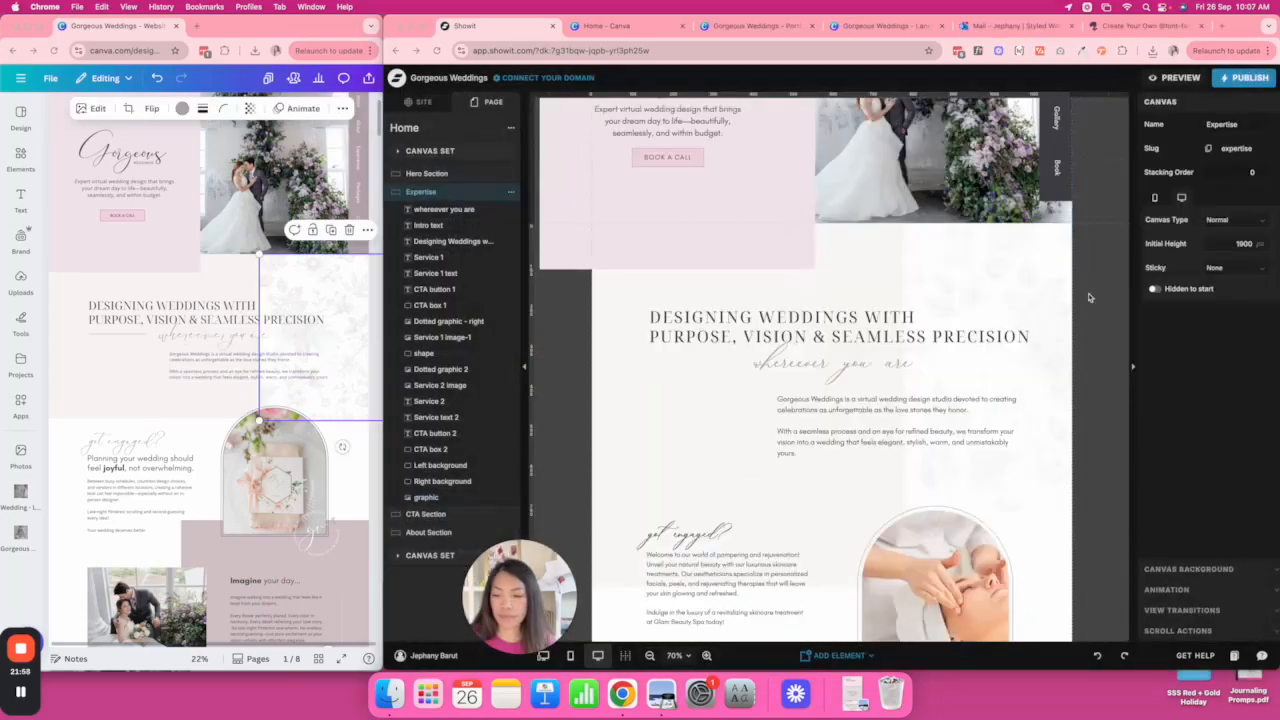
left_click(1068, 295)
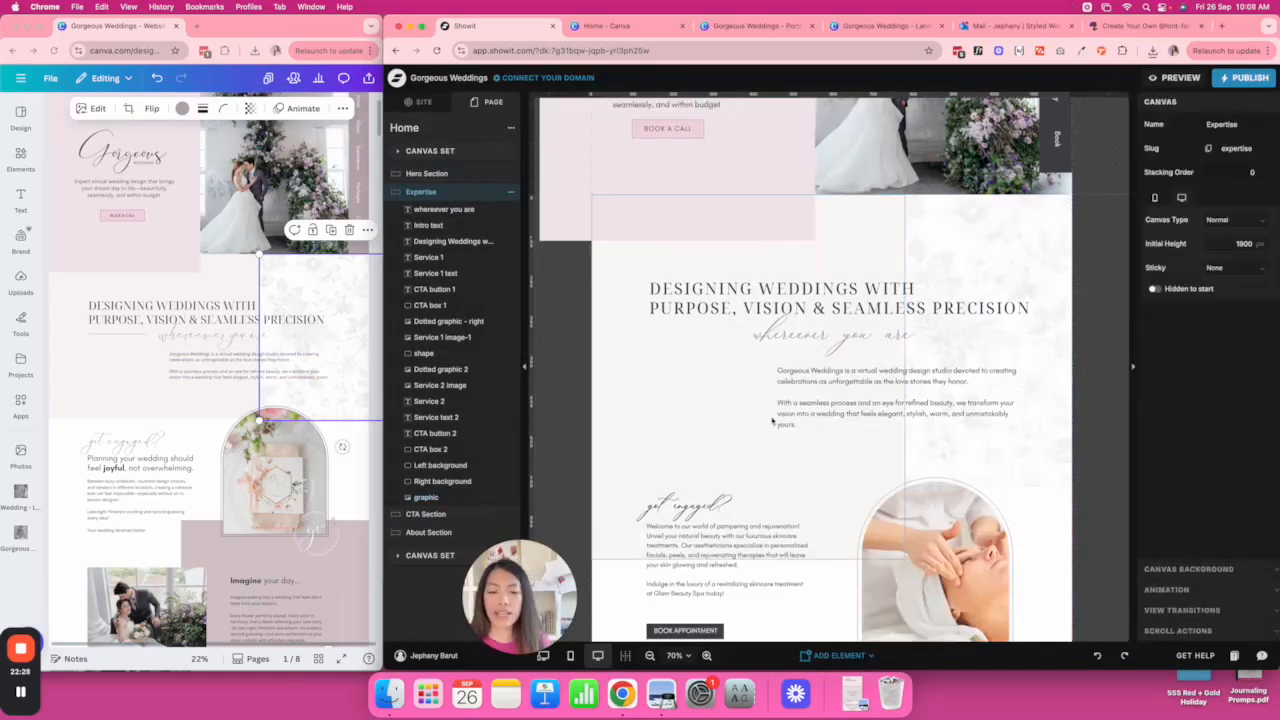
left_click(805, 656)
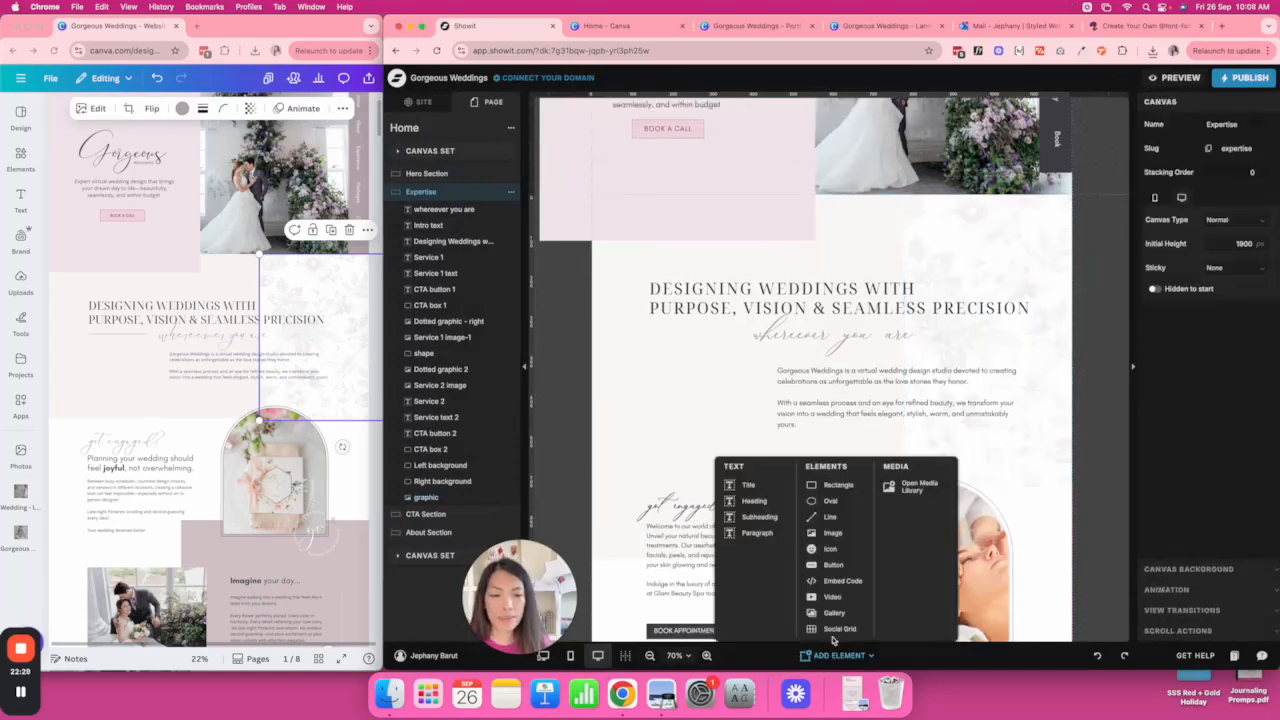
Add a 1 px pale pink line just under the heading.
left_click(828, 517)
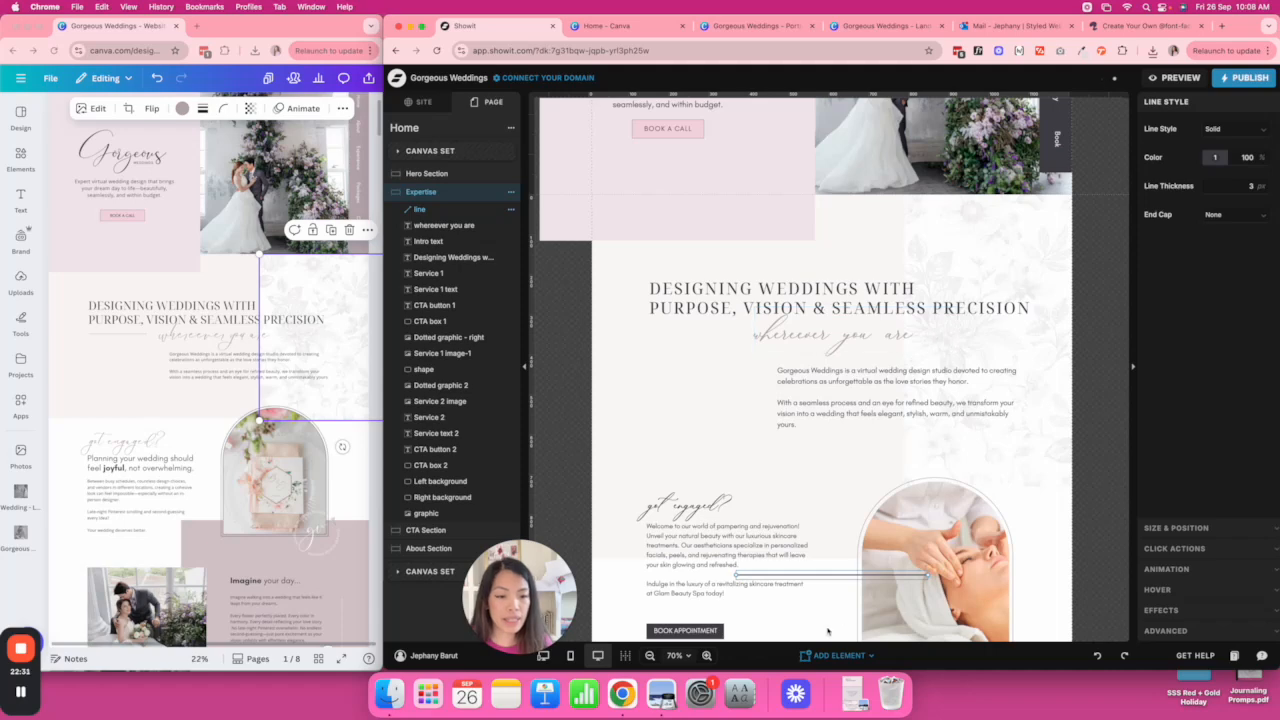
left_click_drag(845, 580, 758, 338)
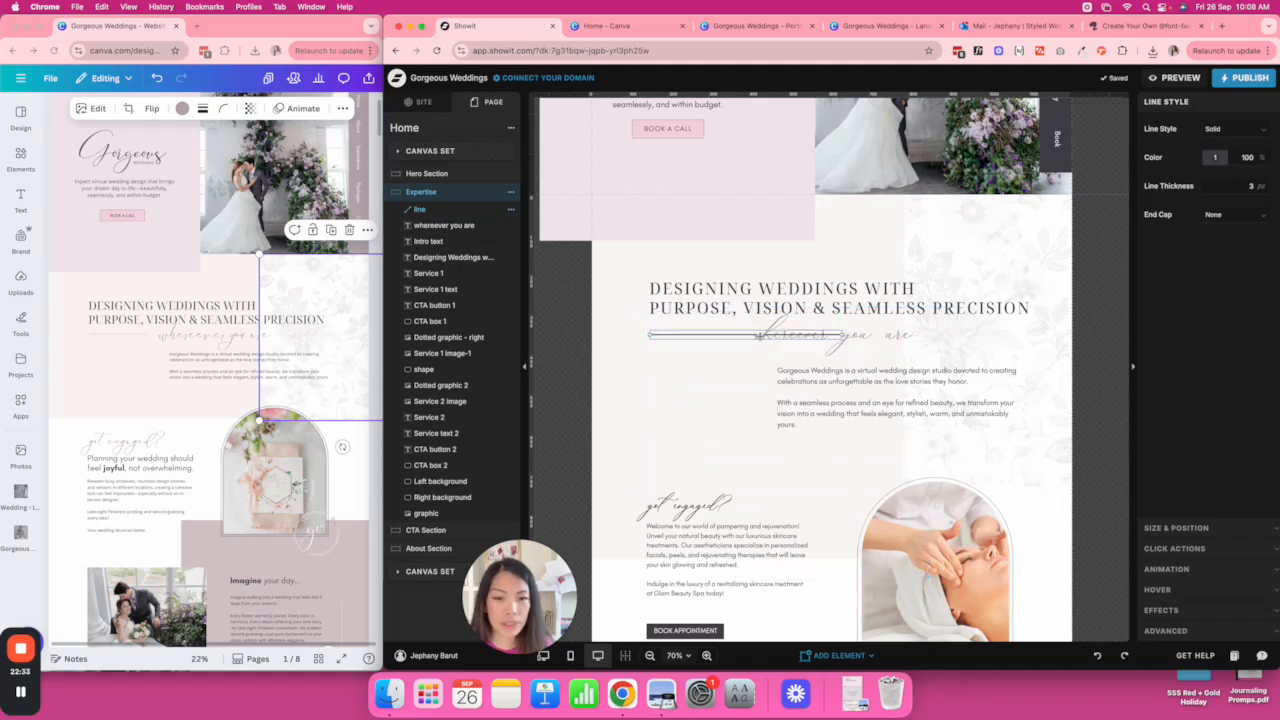
left_click(1216, 157)
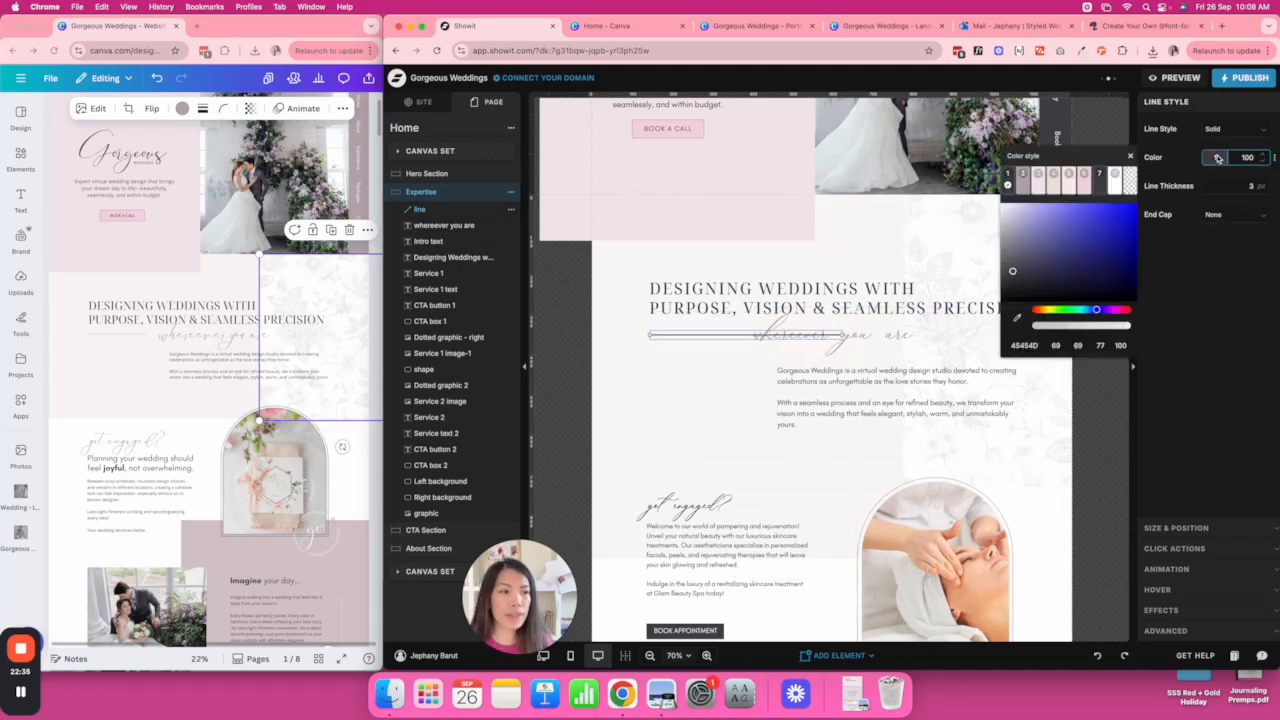
left_click(1265, 190)
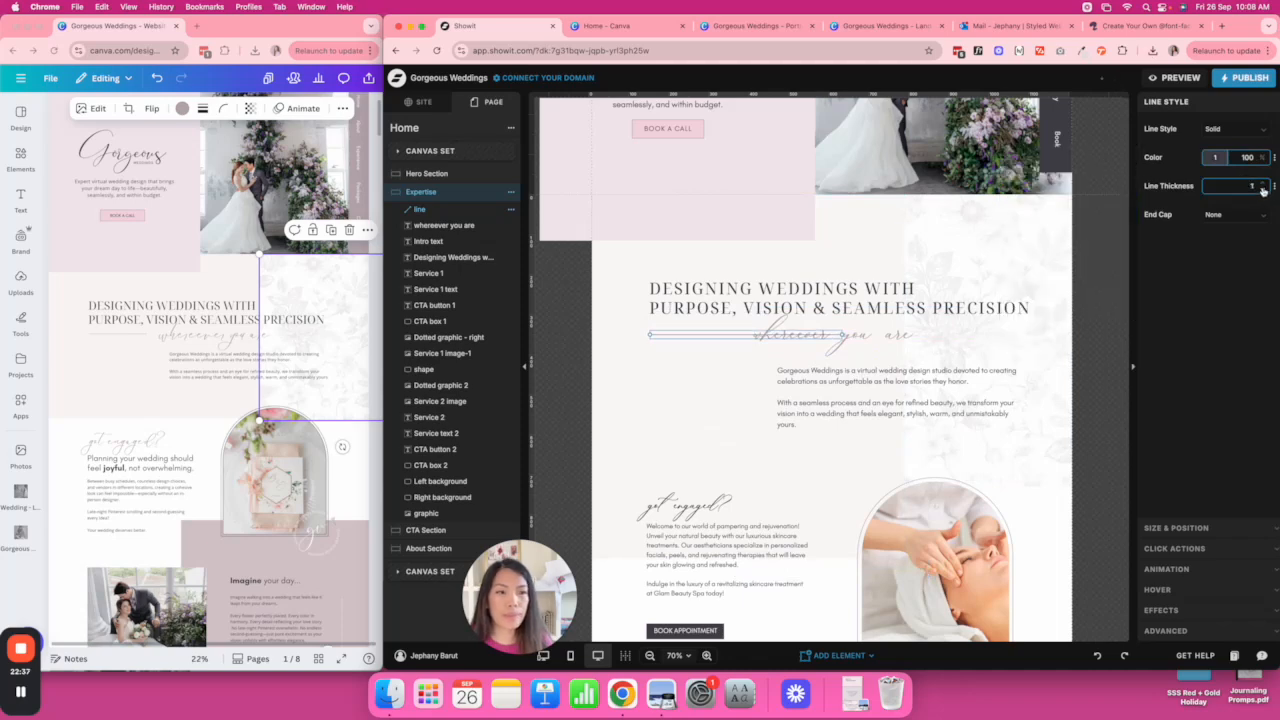
left_click(1219, 162)
left_click(1022, 177)
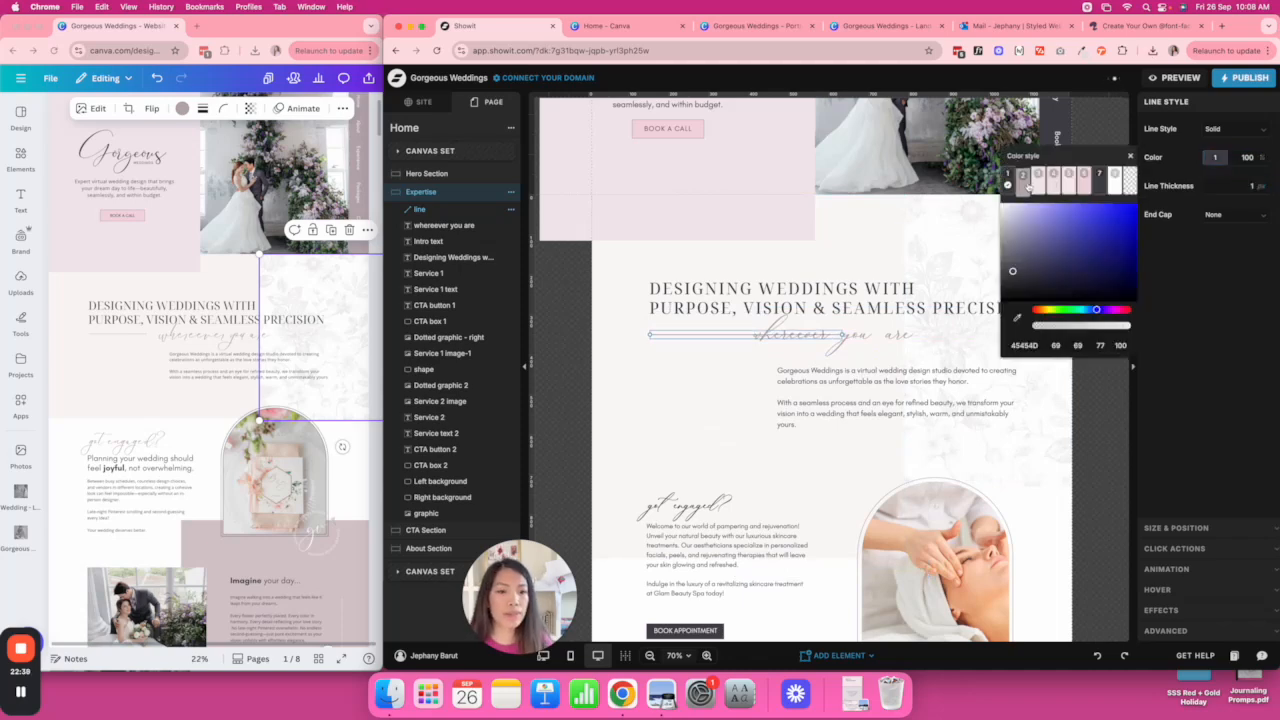
Shorten the accent line so it sits before the 'wherever you are' script.
left_click_drag(842, 335, 740, 335)
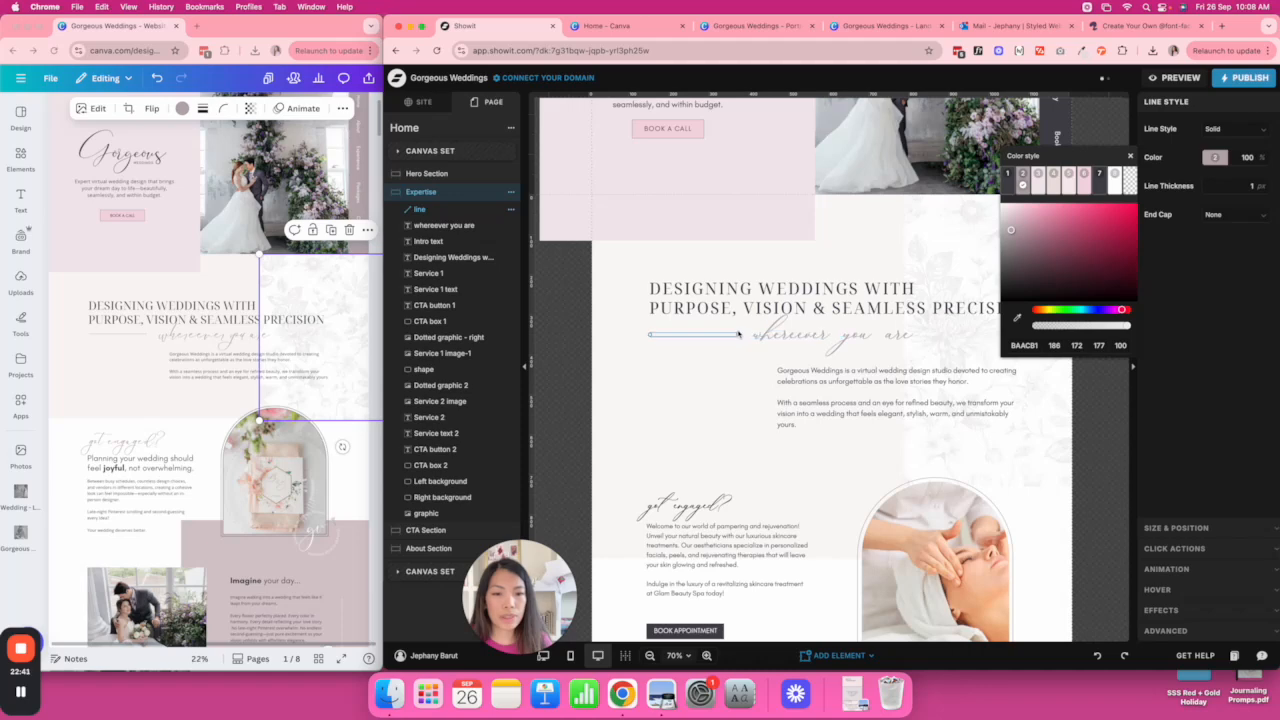
left_click(742, 366)
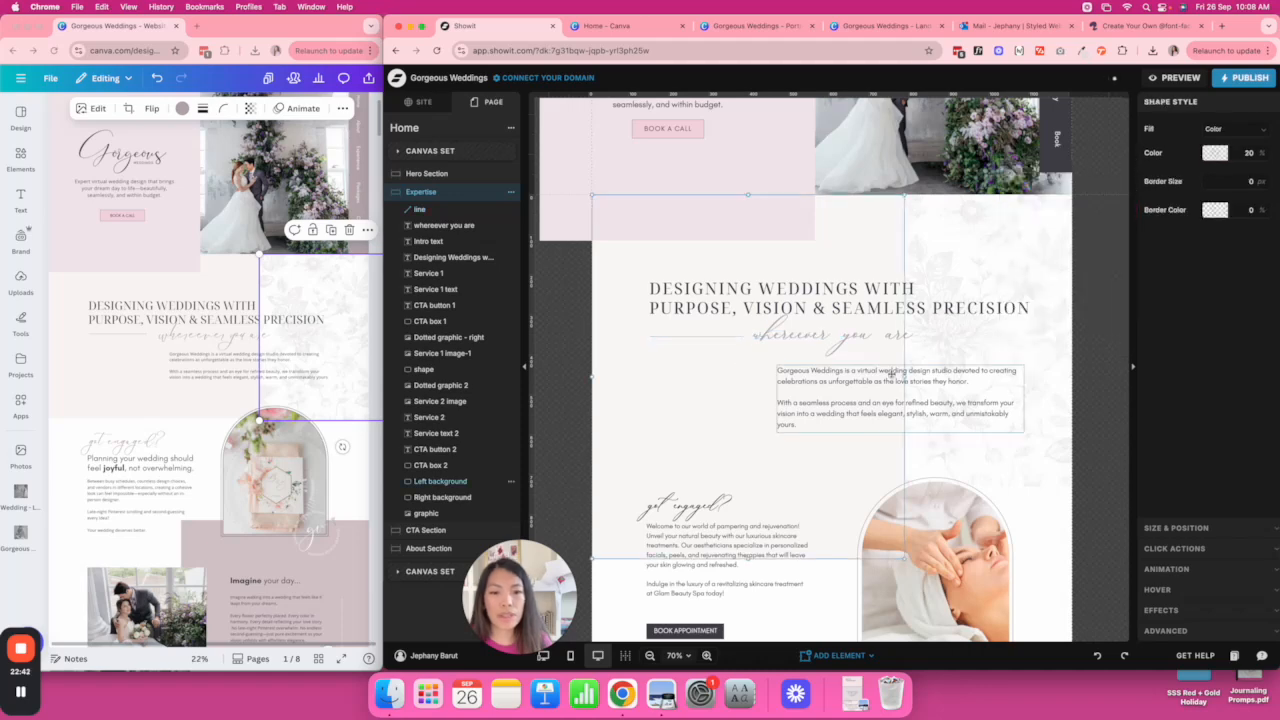
left_click(716, 335)
left_click(1058, 326)
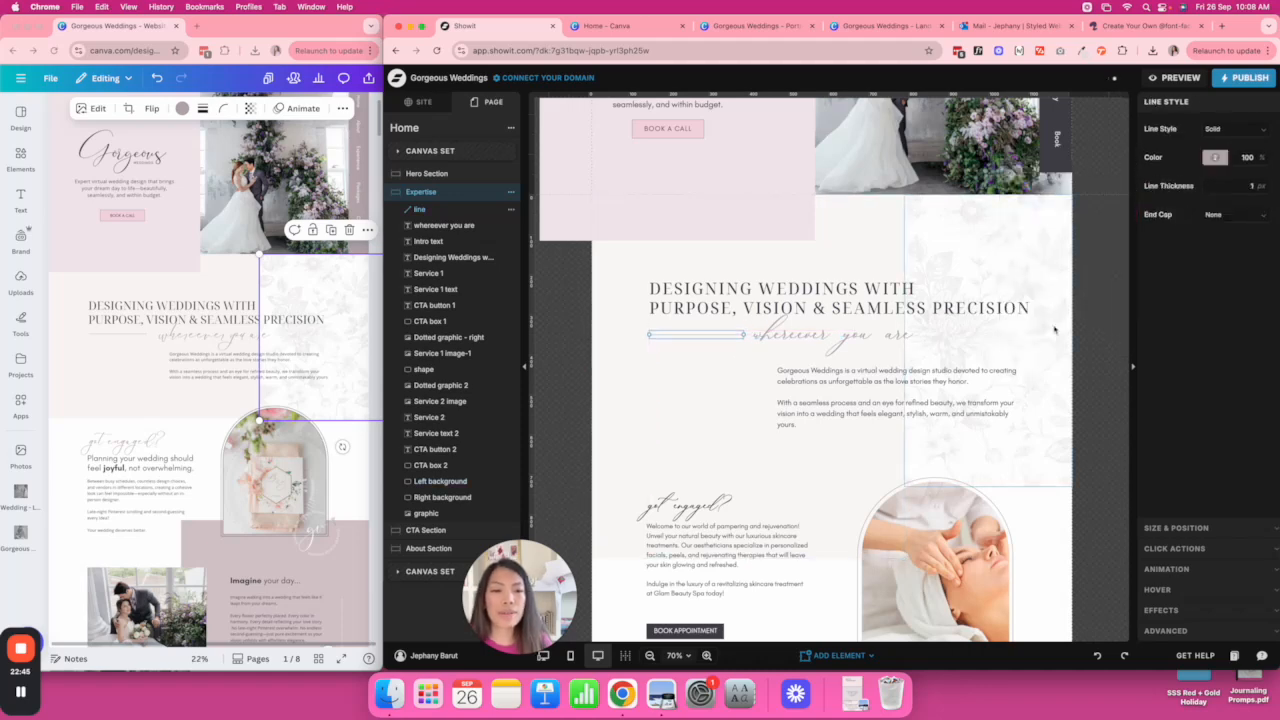
left_click(1083, 313)
scroll(1083, 313, "down", 1)
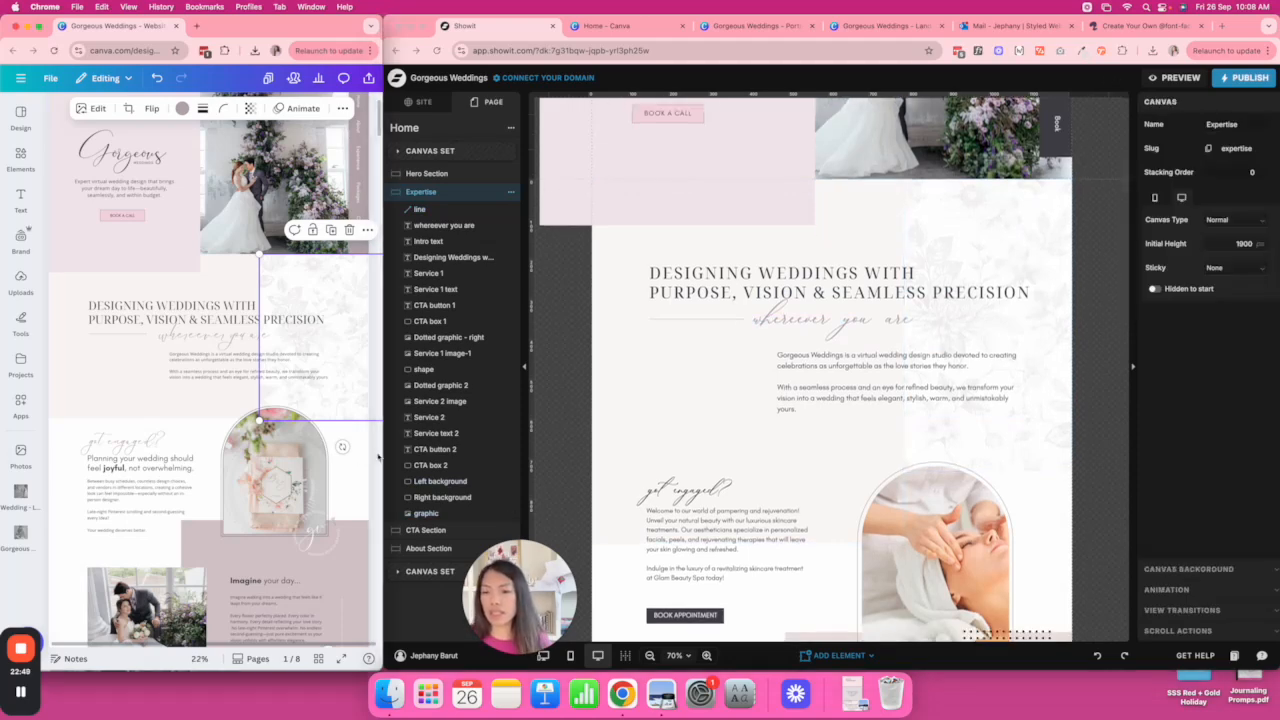
left_click(156, 387)
Replace the facial photo in the arched frame with the pink-ribboned stationery image (pexels-by-Tugba).
left_click(376, 455)
scroll(376, 451, "down", 3)
scroll(376, 451, "down", 1)
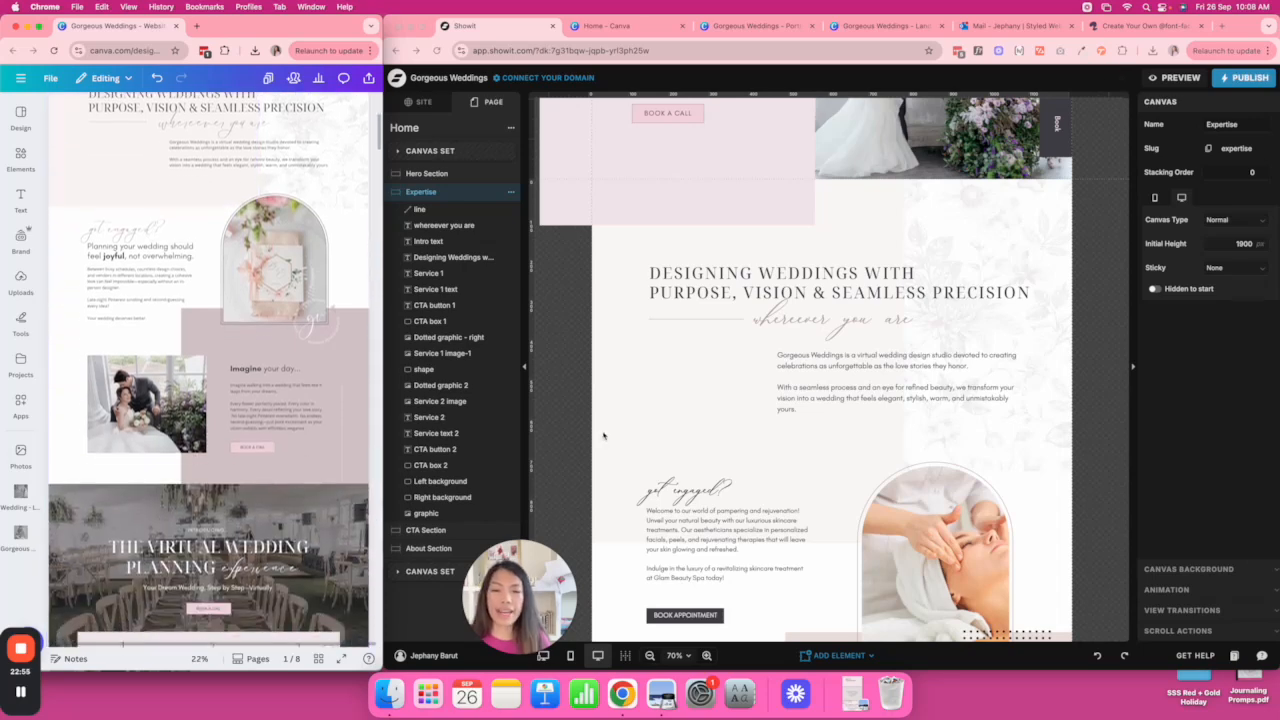
scroll(601, 435, "down", 5)
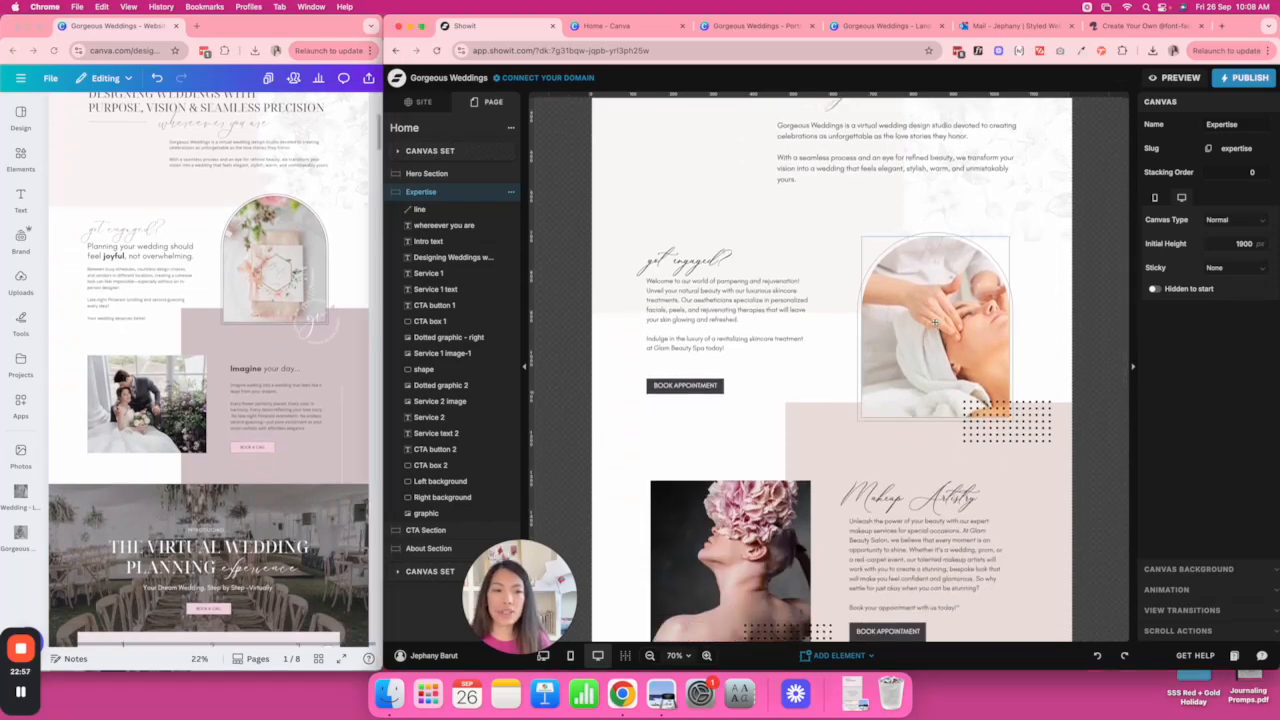
left_click(945, 322)
left_click(1218, 160)
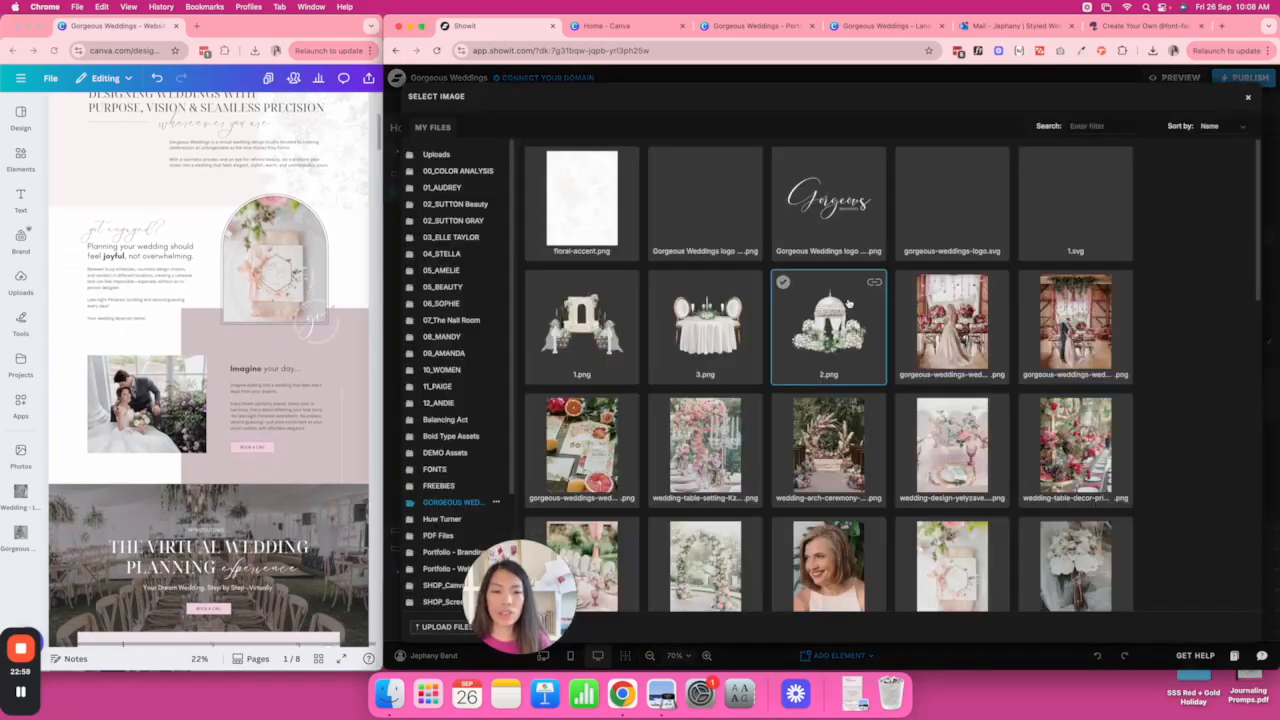
scroll(852, 299, "down", 15)
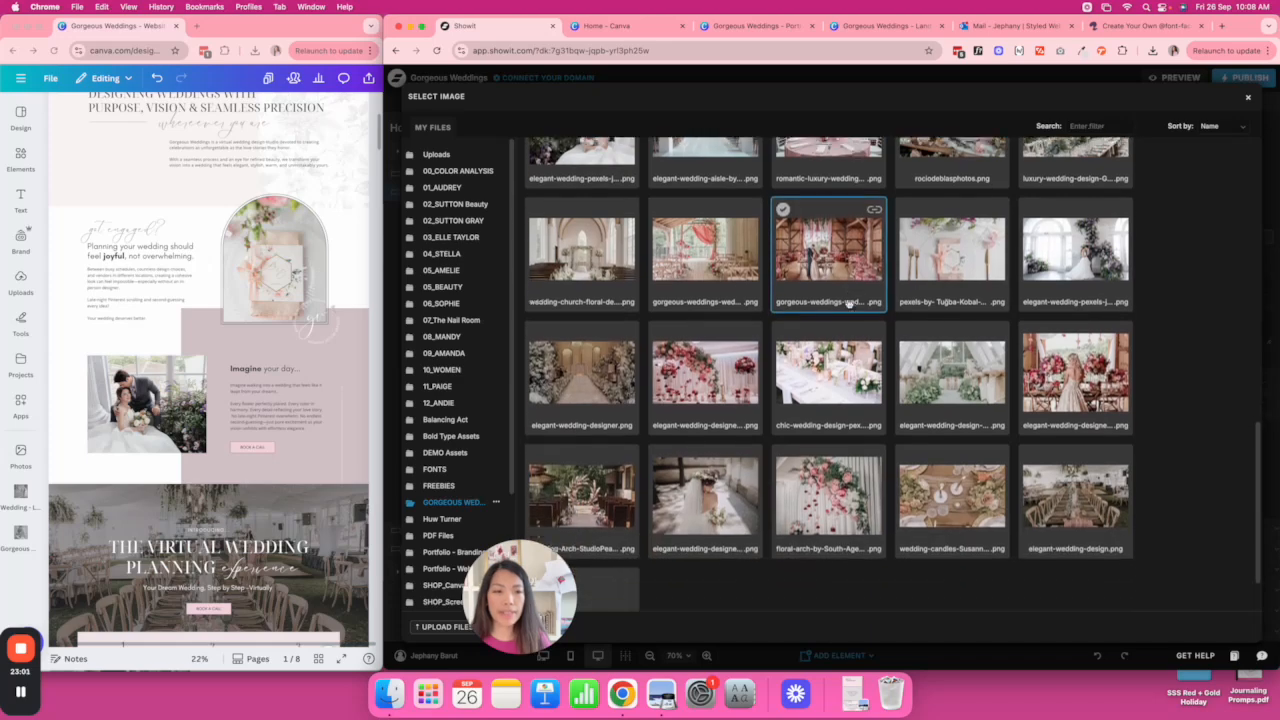
left_click(980, 249)
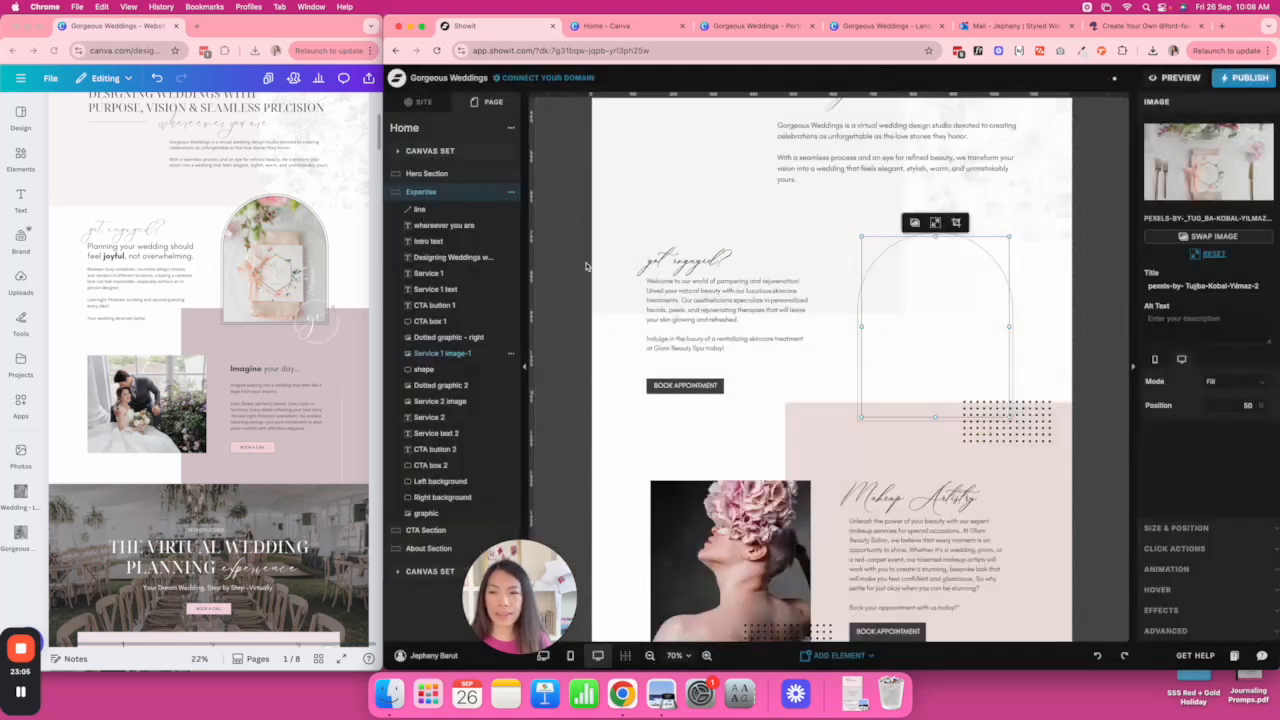
Select the Canva design's heading text for copying, then select the body text beside the new image.
left_click(136, 256)
double_click(136, 256)
key("super+c")
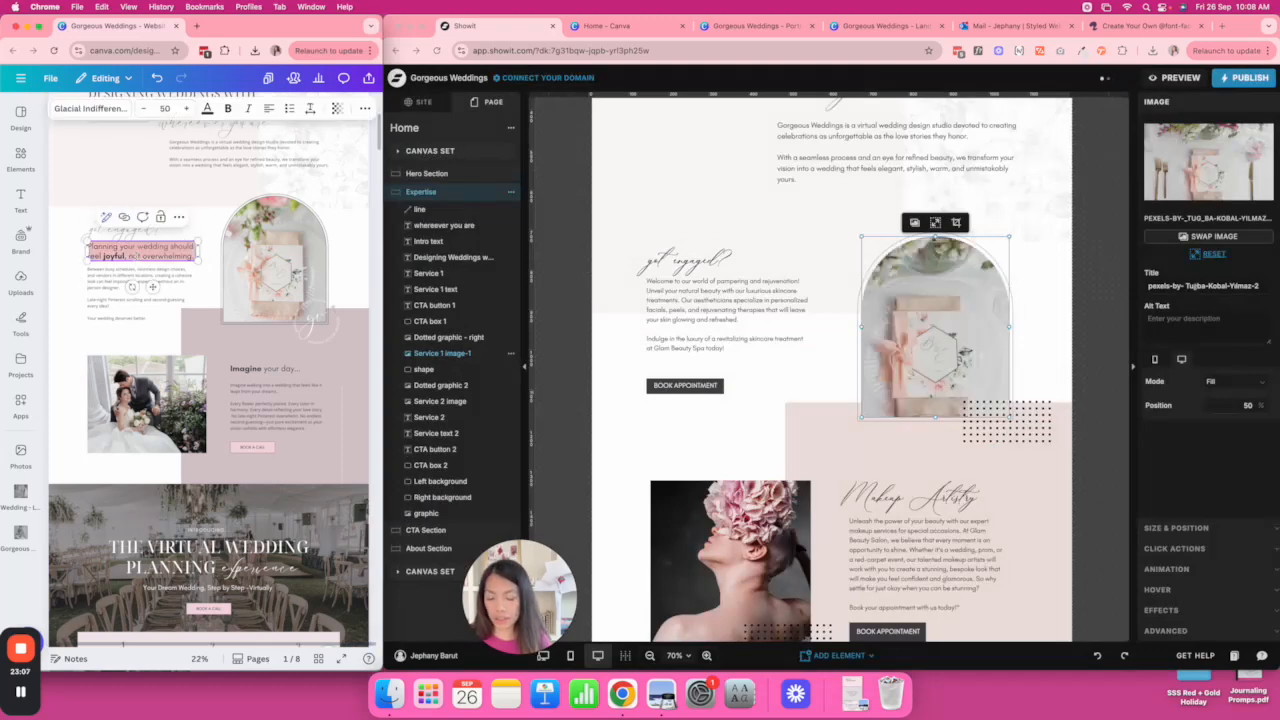
left_click(711, 293)
Delete the Book Appointment button below the body text.
left_click(756, 377)
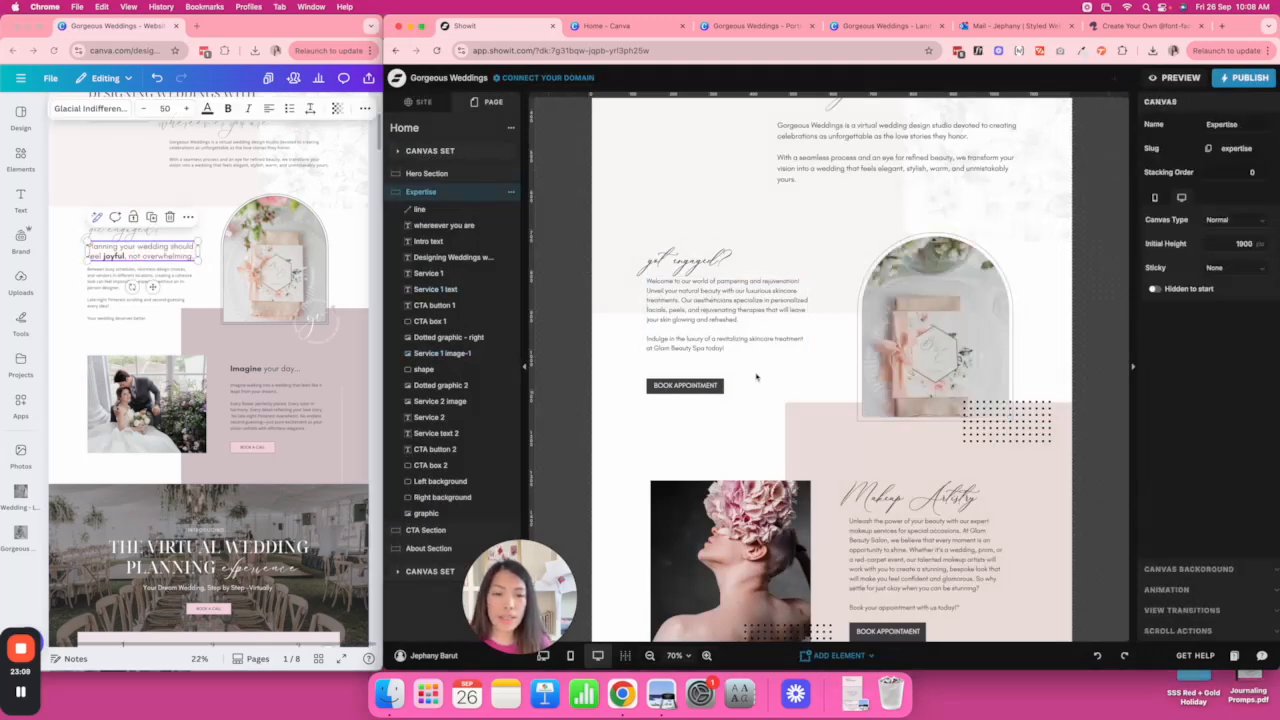
left_click(684, 317)
left_click_drag(716, 405, 672, 326)
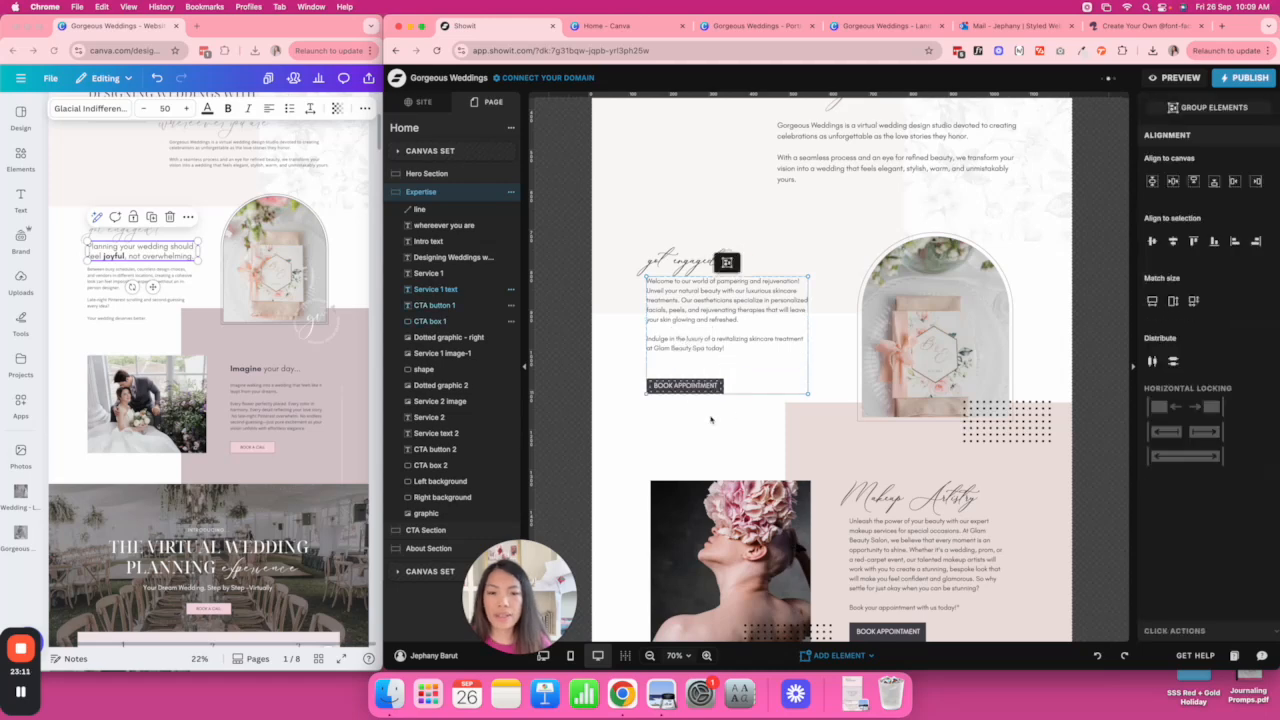
left_click(713, 419)
left_click_drag(730, 419, 702, 384)
key("Delete")
Duplicate the body text and paste in 'Planning your wedding should feel joyful, not overwhelming.'.
left_click_drag(707, 338, 725, 280)
key("super+d")
triple_click(726, 279)
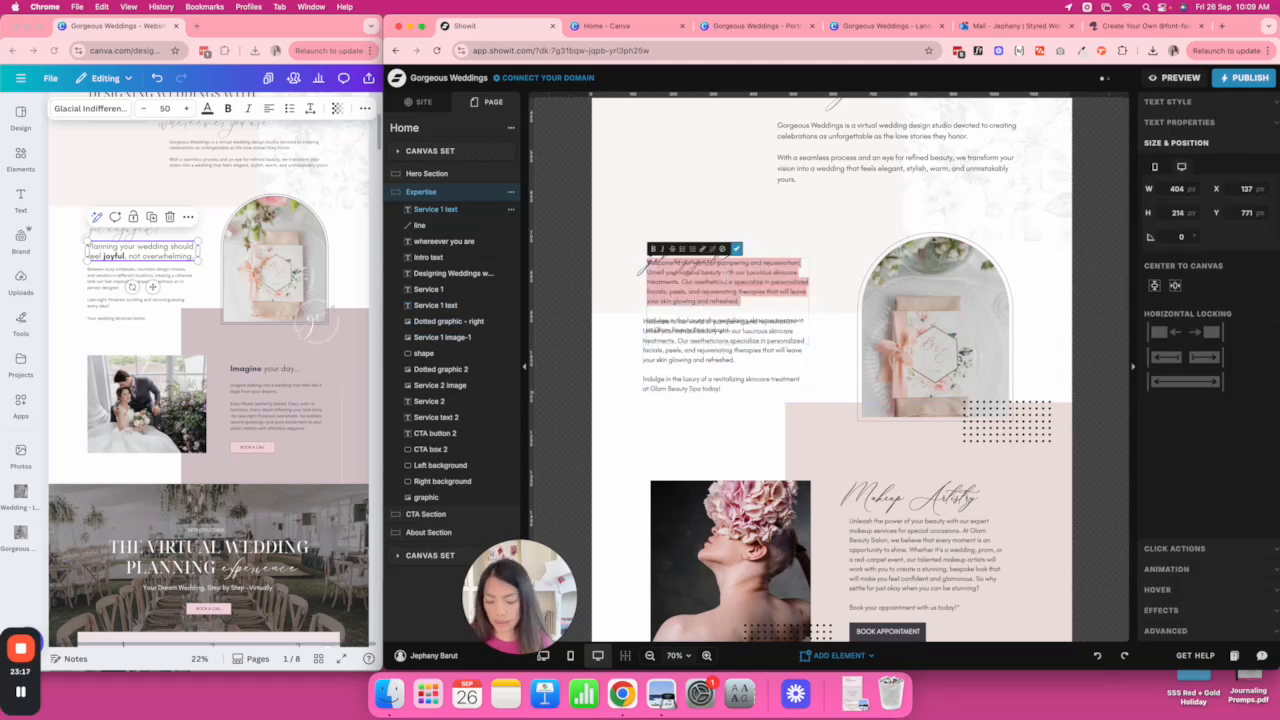
key("super+v")
key("Escape")
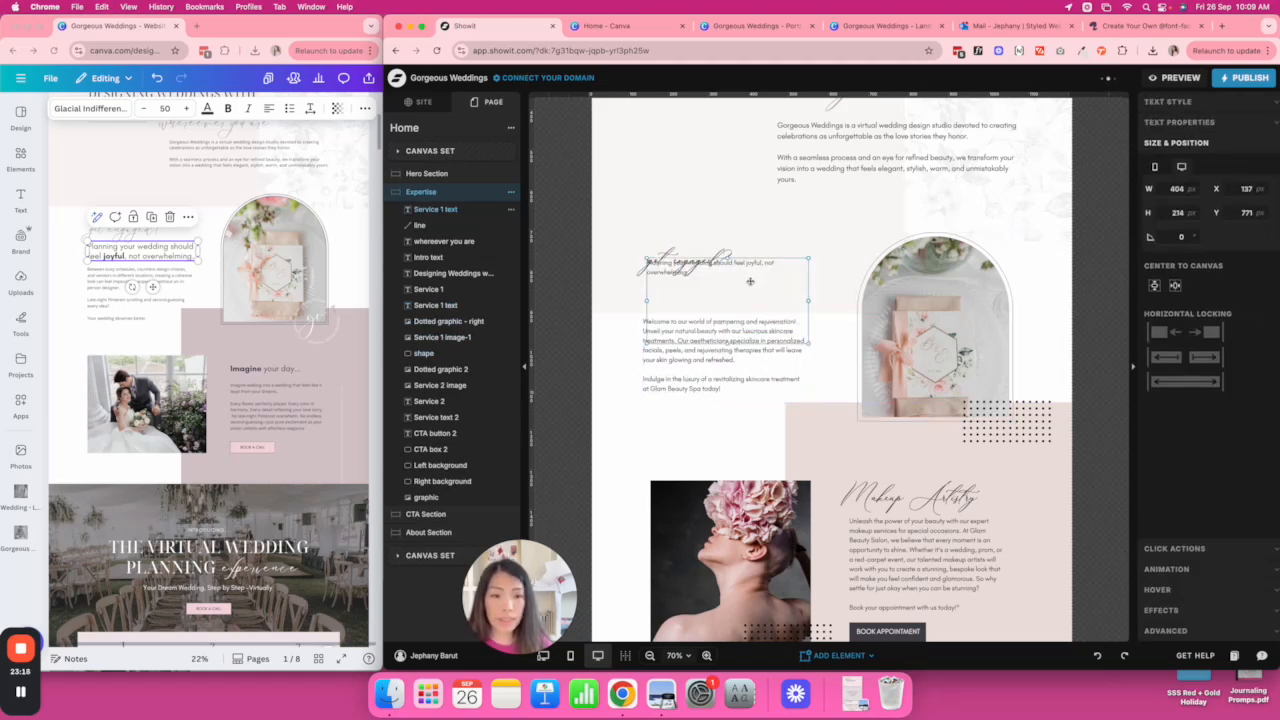
Set the new heading's font size to 26 and narrow its box so the text rewraps.
left_click(1205, 104)
left_click(1238, 231)
type("28")
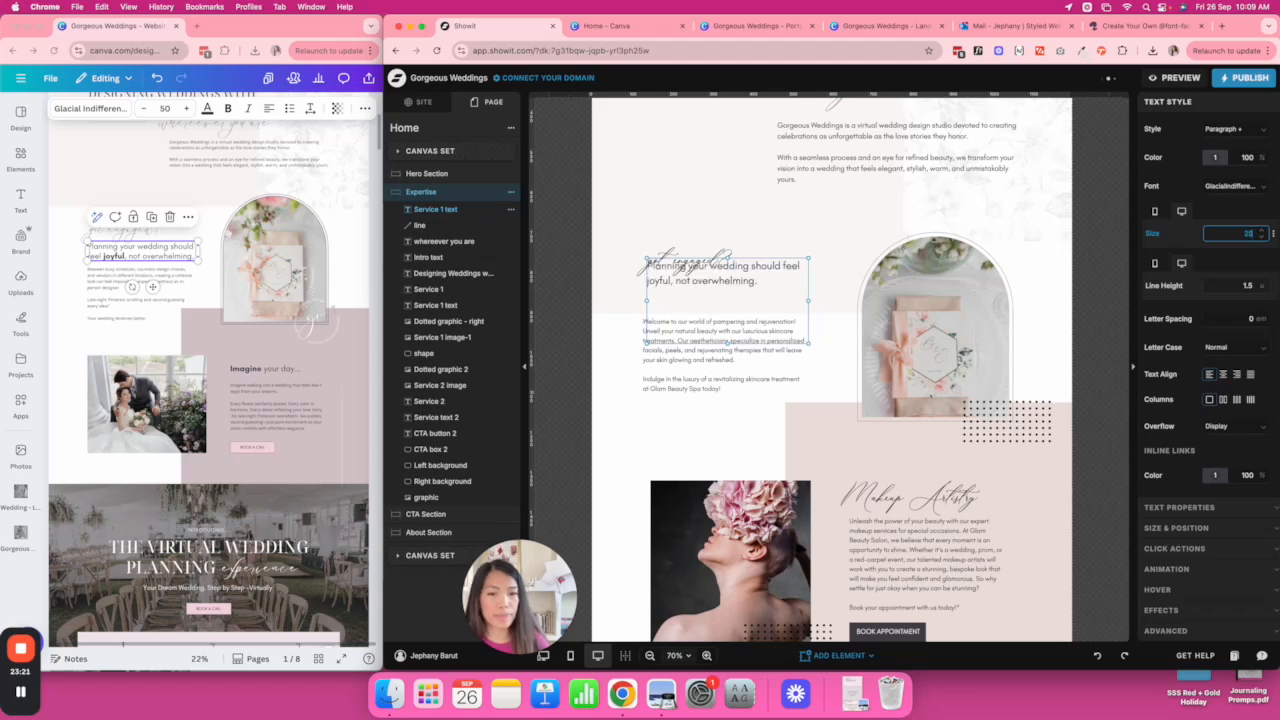
left_click(1262, 231)
left_click(1262, 231)
left_click(1262, 231)
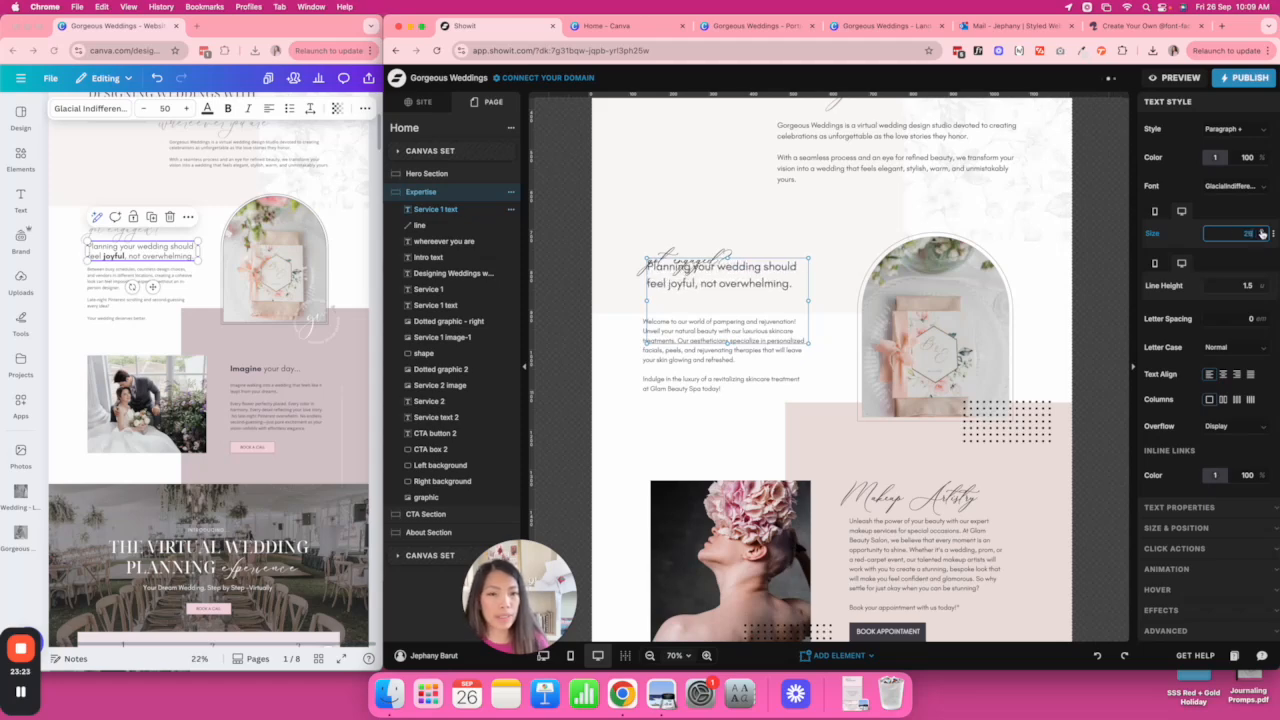
left_click(1262, 238)
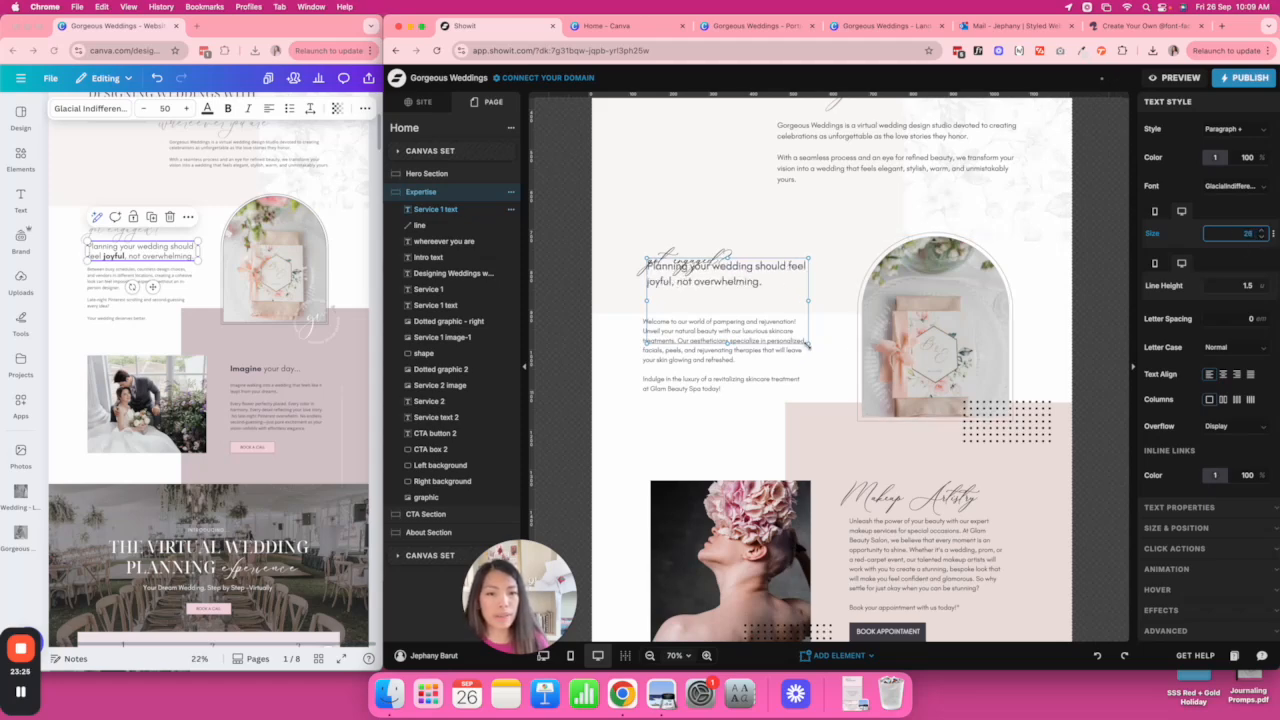
left_click_drag(810, 329, 788, 302)
Nudge the body paragraph down, check the heading placement, and select the 'got engaged?' script.
left_click_drag(729, 335, 729, 341)
left_click(821, 287)
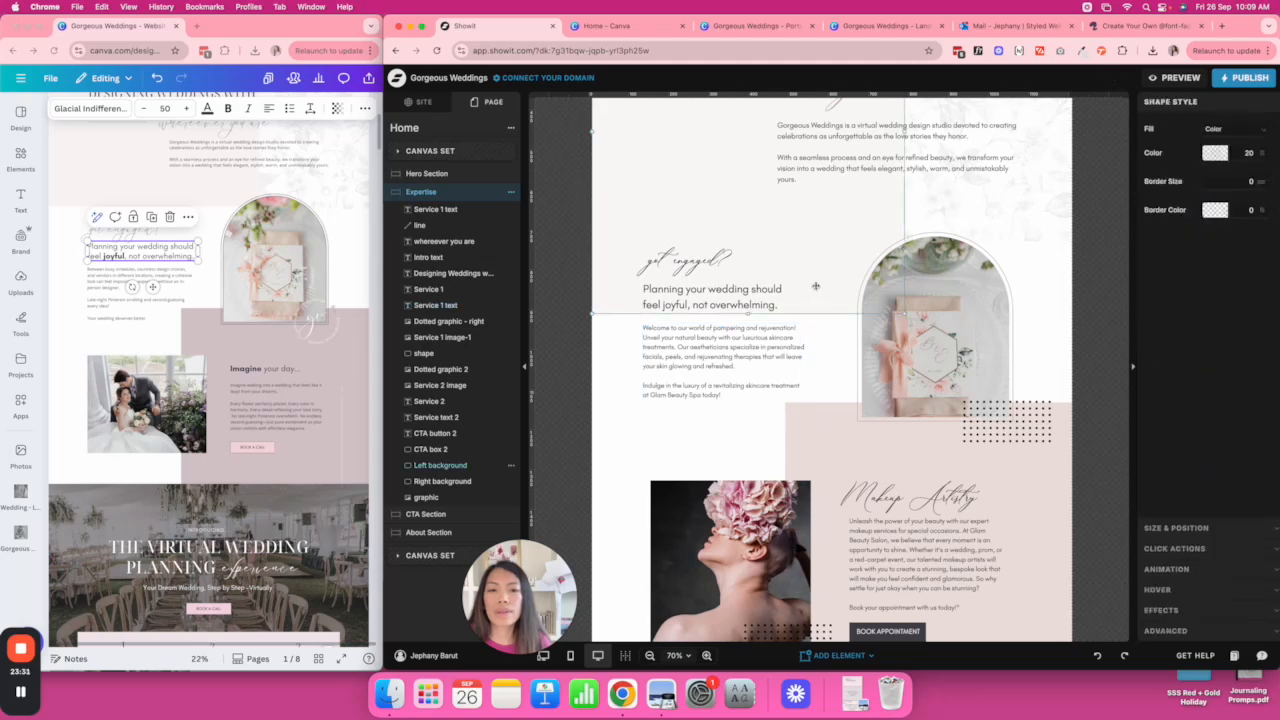
left_click(664, 305)
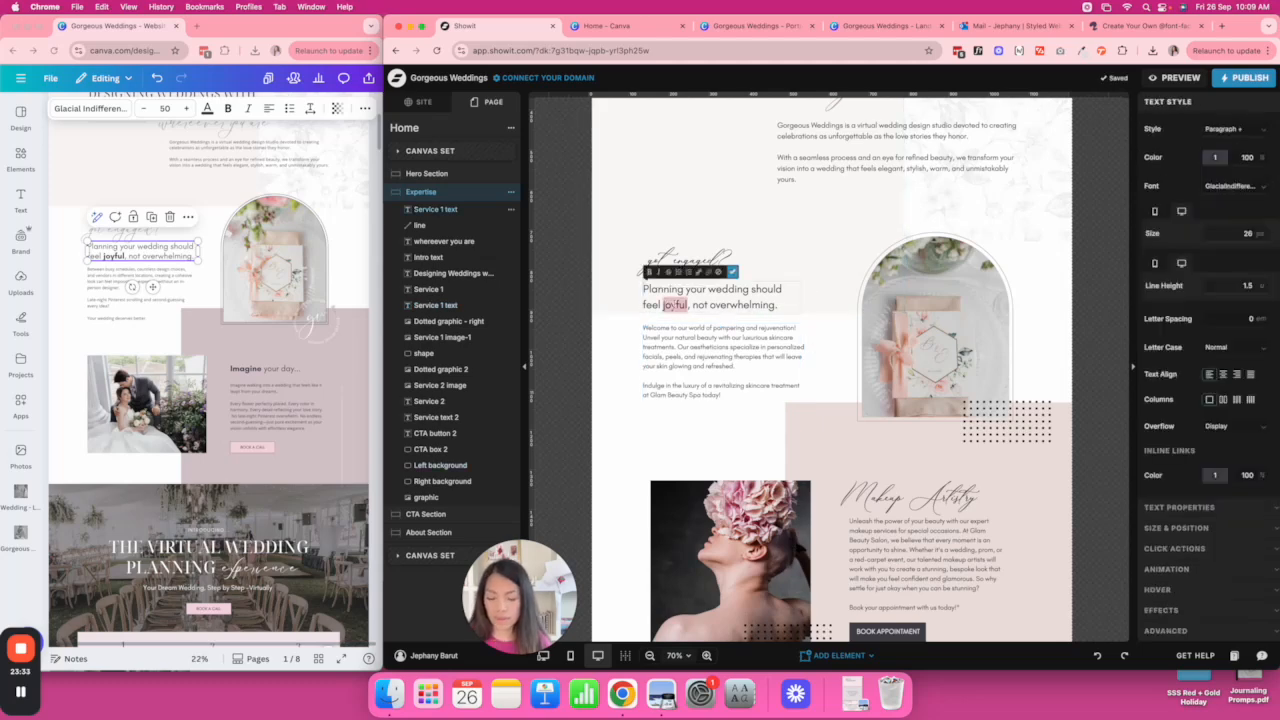
left_click(816, 307)
left_click(682, 307)
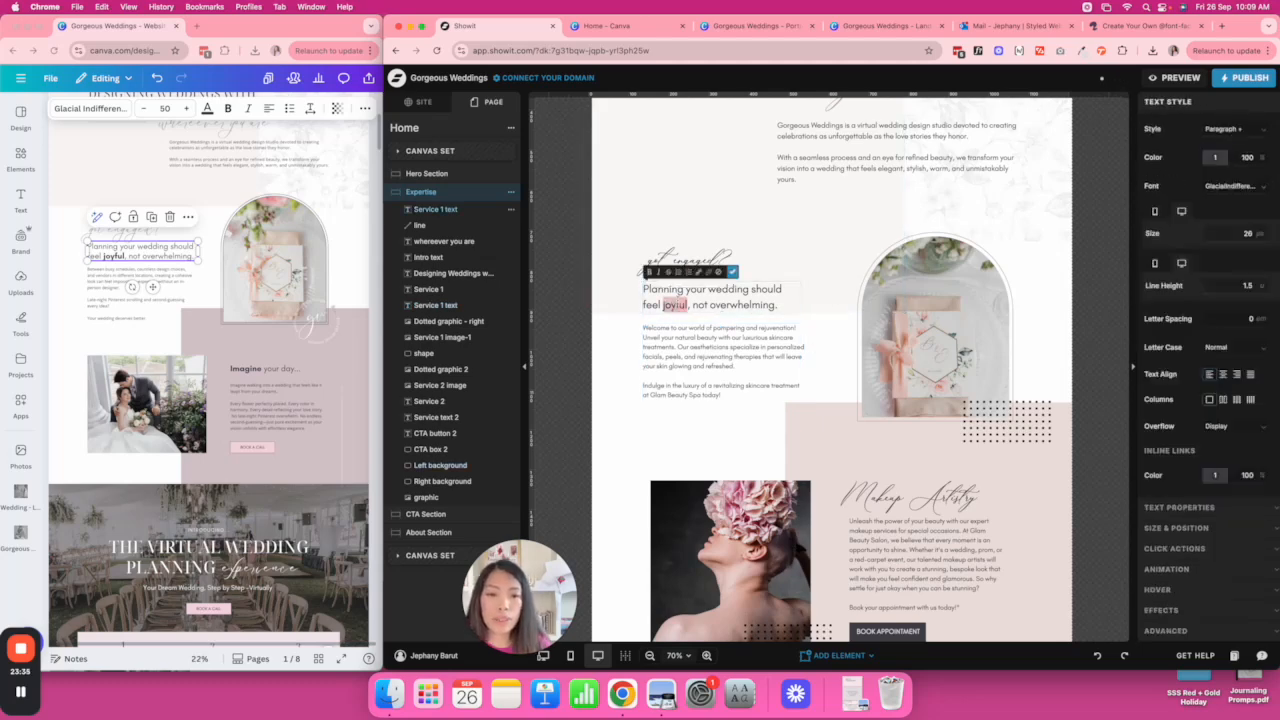
left_click(834, 343)
left_click(700, 256)
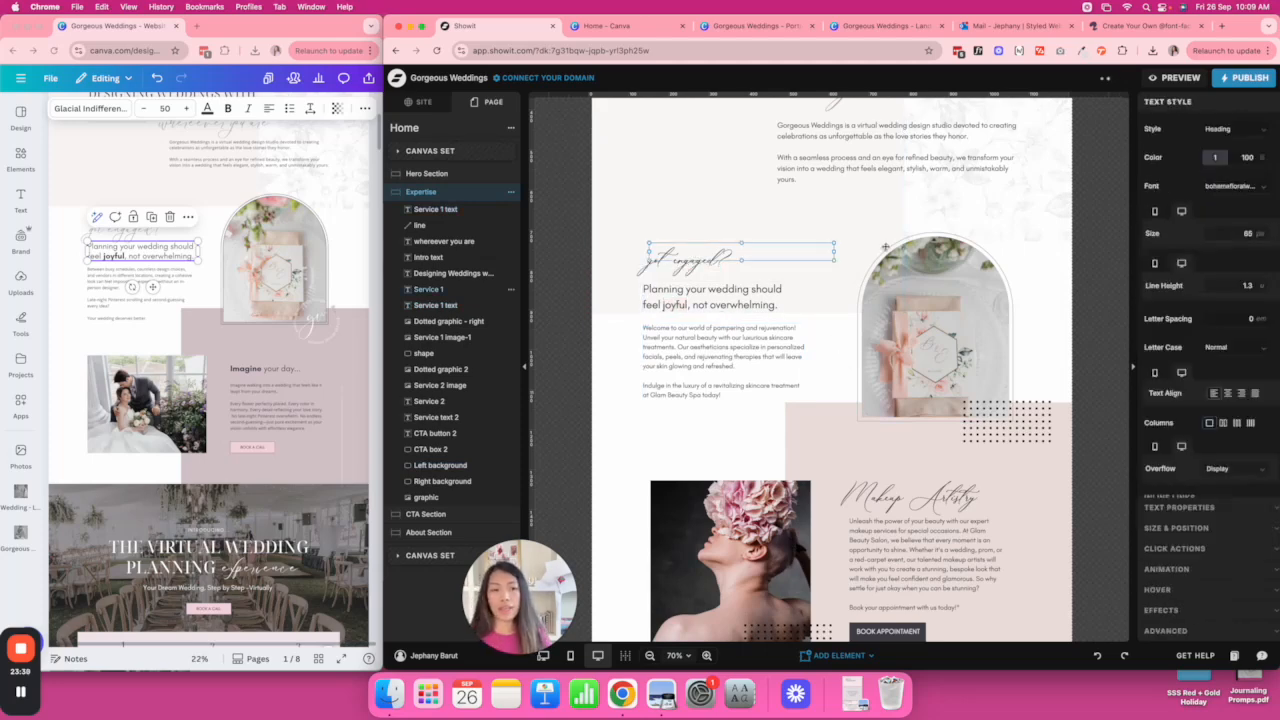
Set the 'got engaged?' script to size 80 and swap the Makeup Artistry photo for pexels-jin-wedding-5729023.png.
type("80")
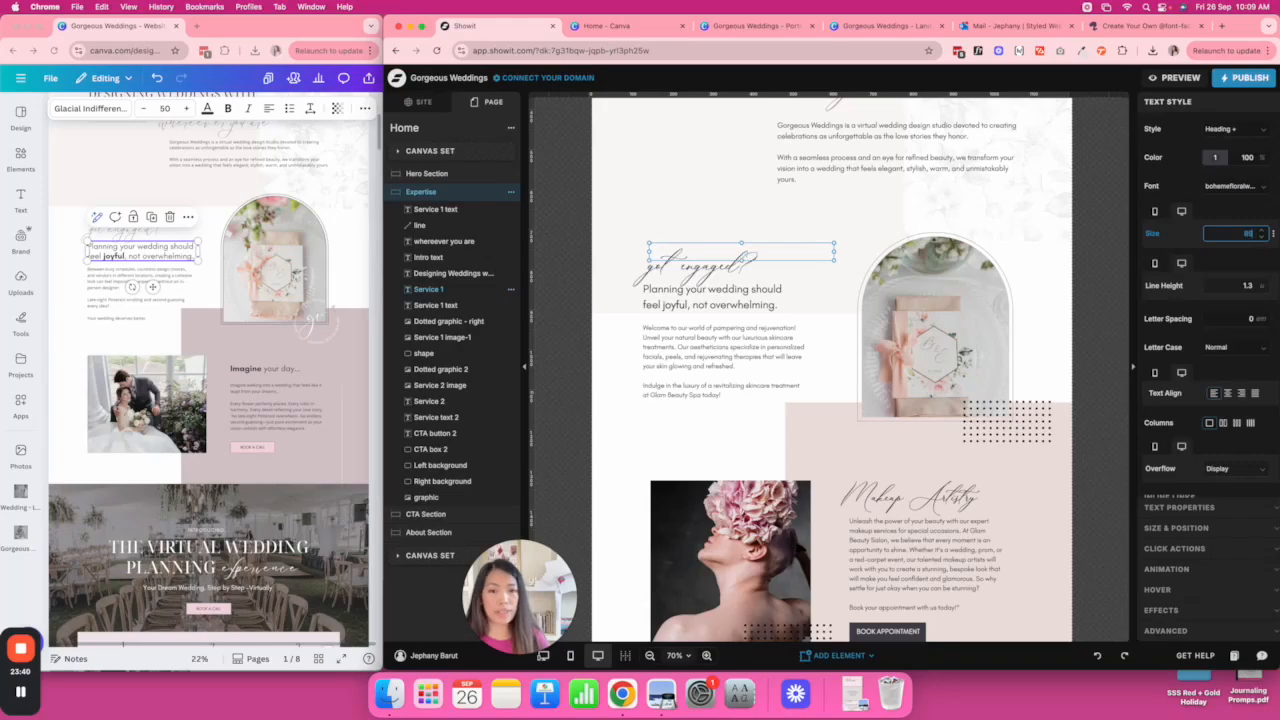
left_click(1062, 307)
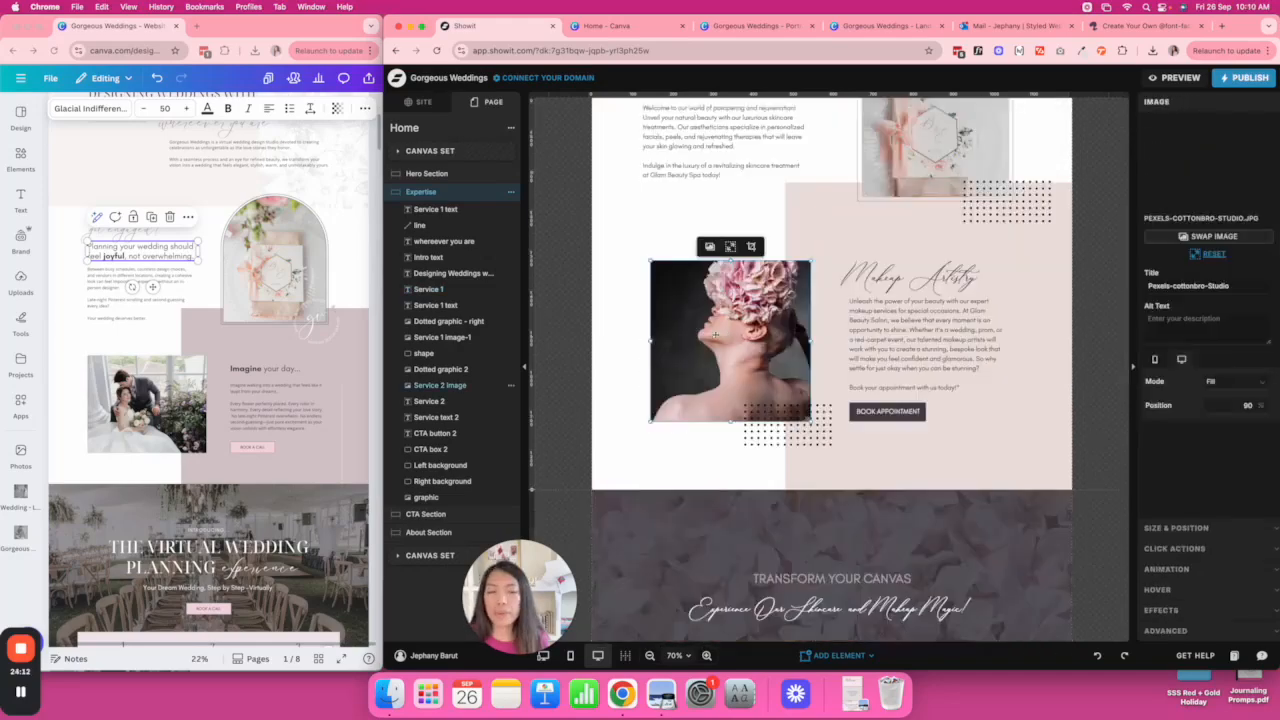
left_click(1226, 181)
scroll(952, 300, "down", 8)
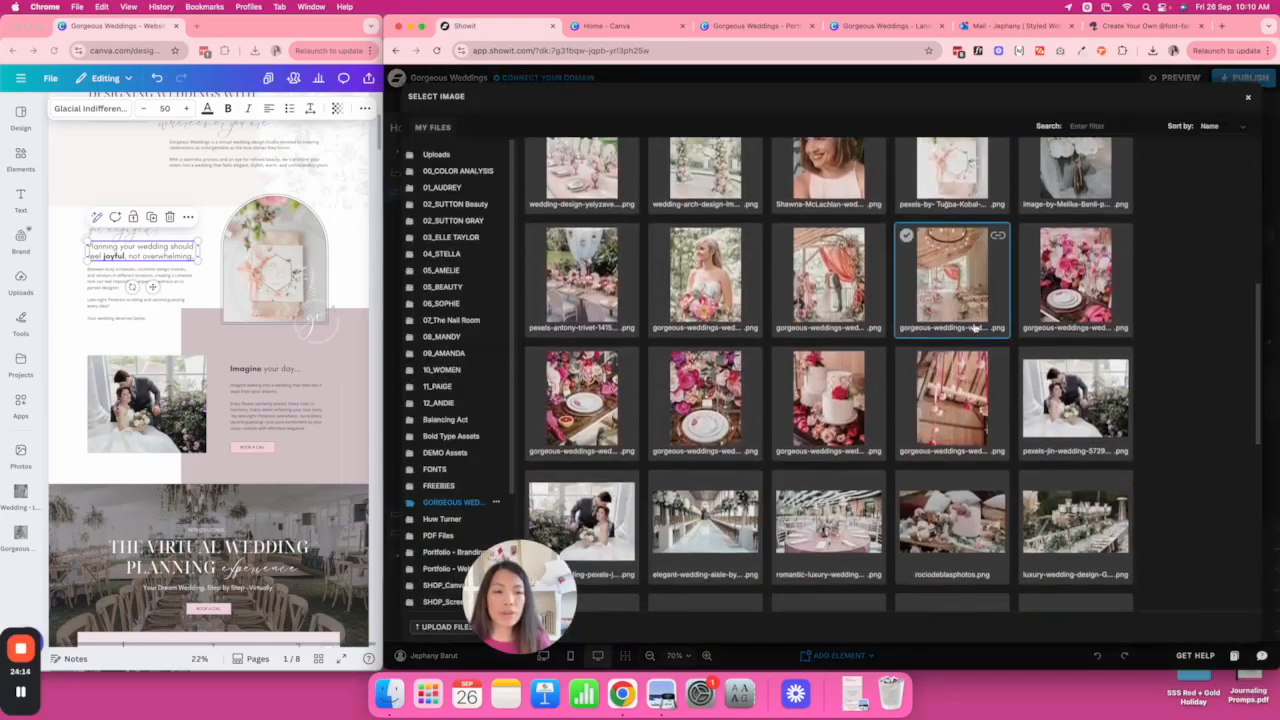
left_click(1075, 362)
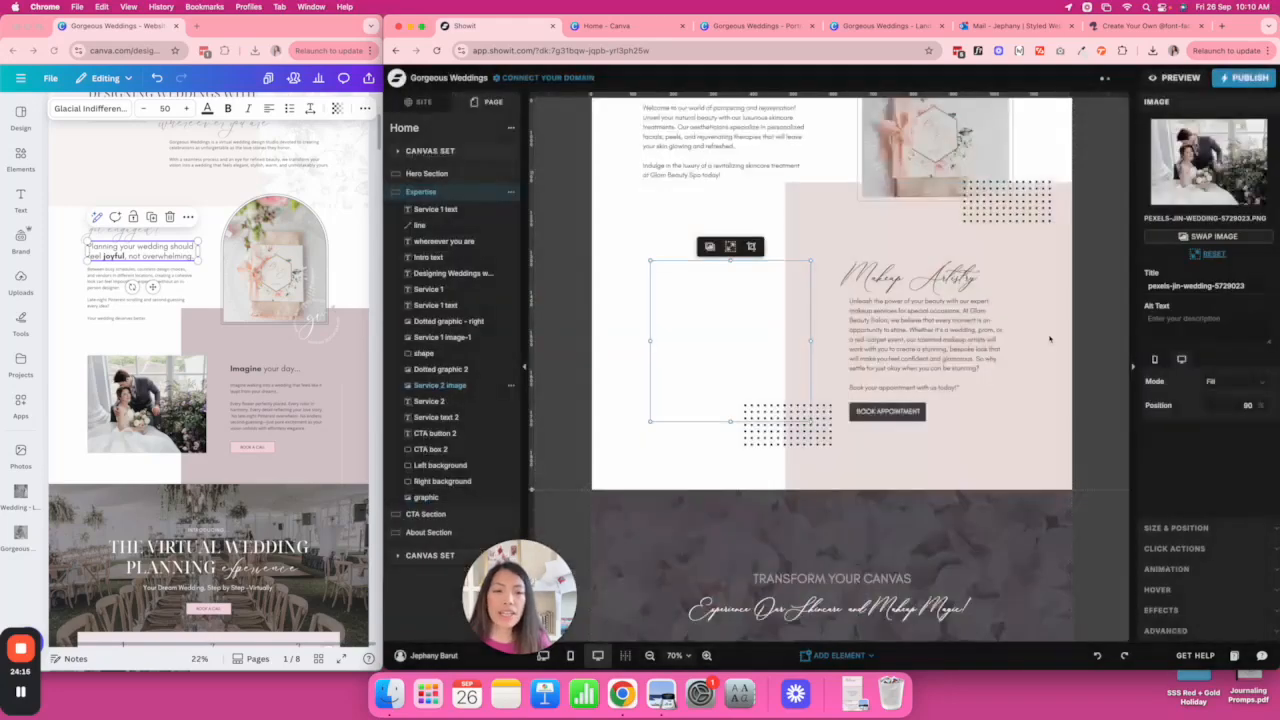
Begin retitling the Makeup Artistry heading to 'Imagine your day.'.
left_click(1088, 294)
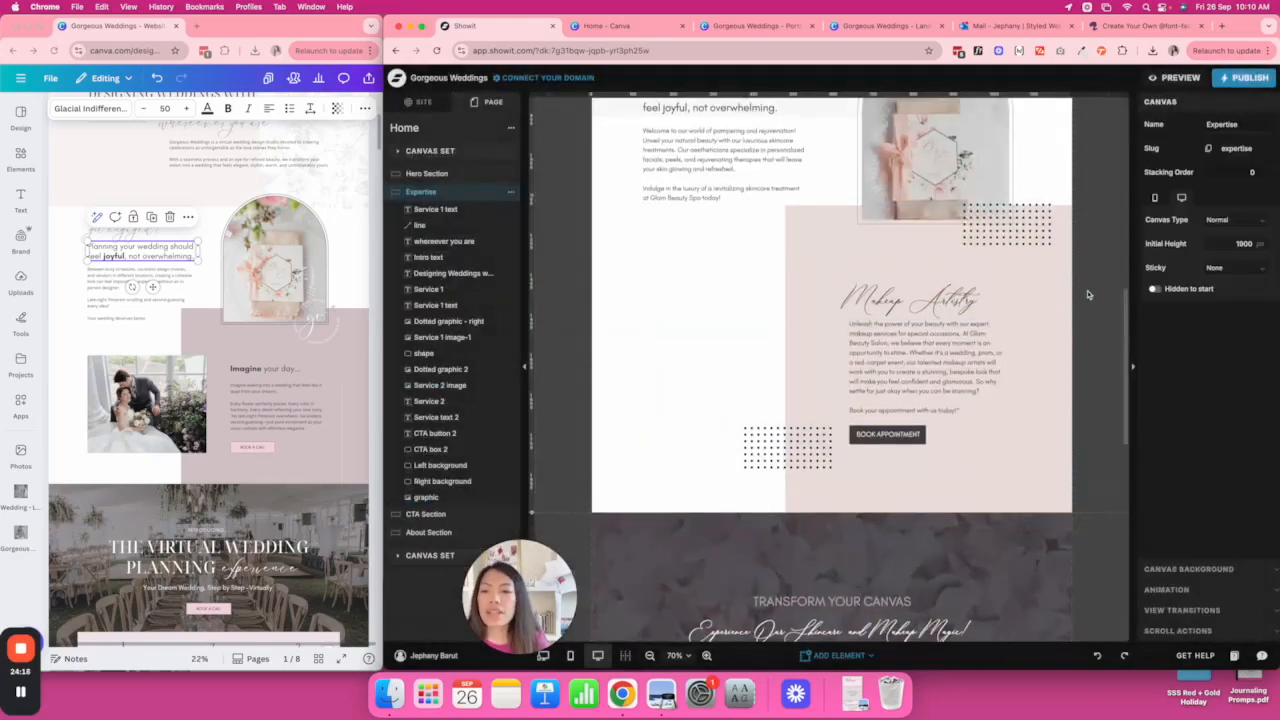
double_click(891, 296)
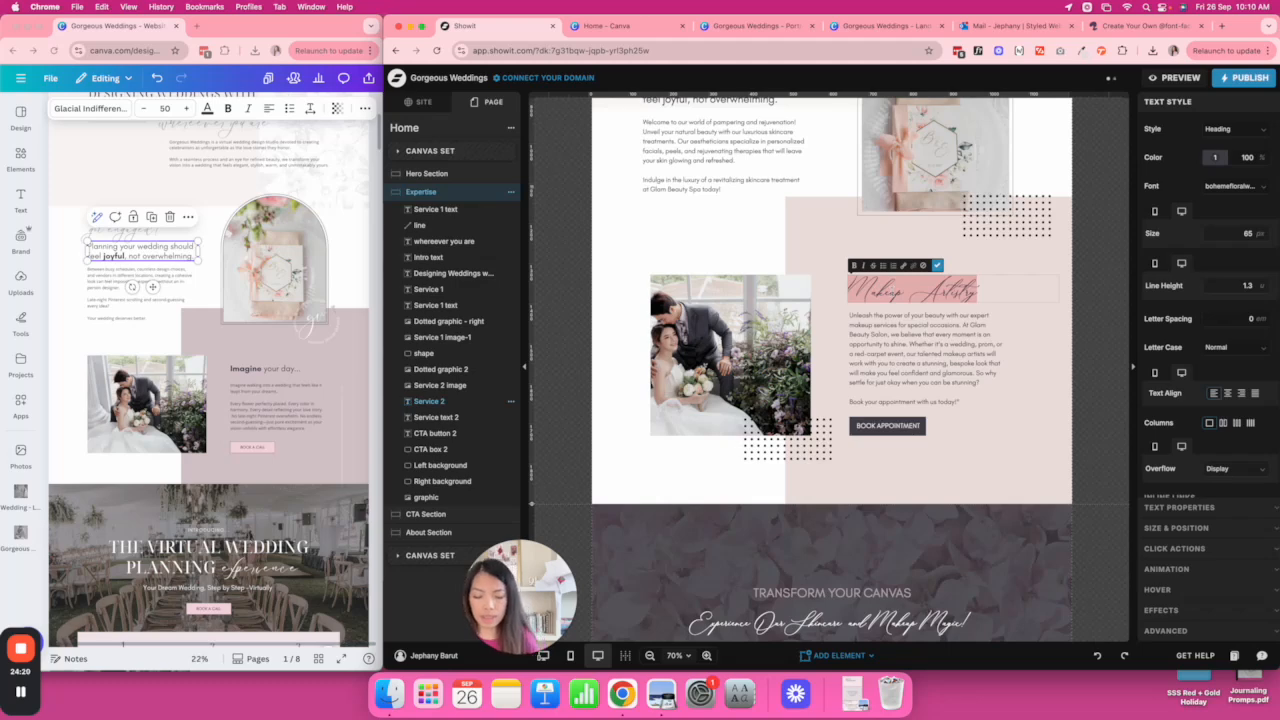
type("Ma")
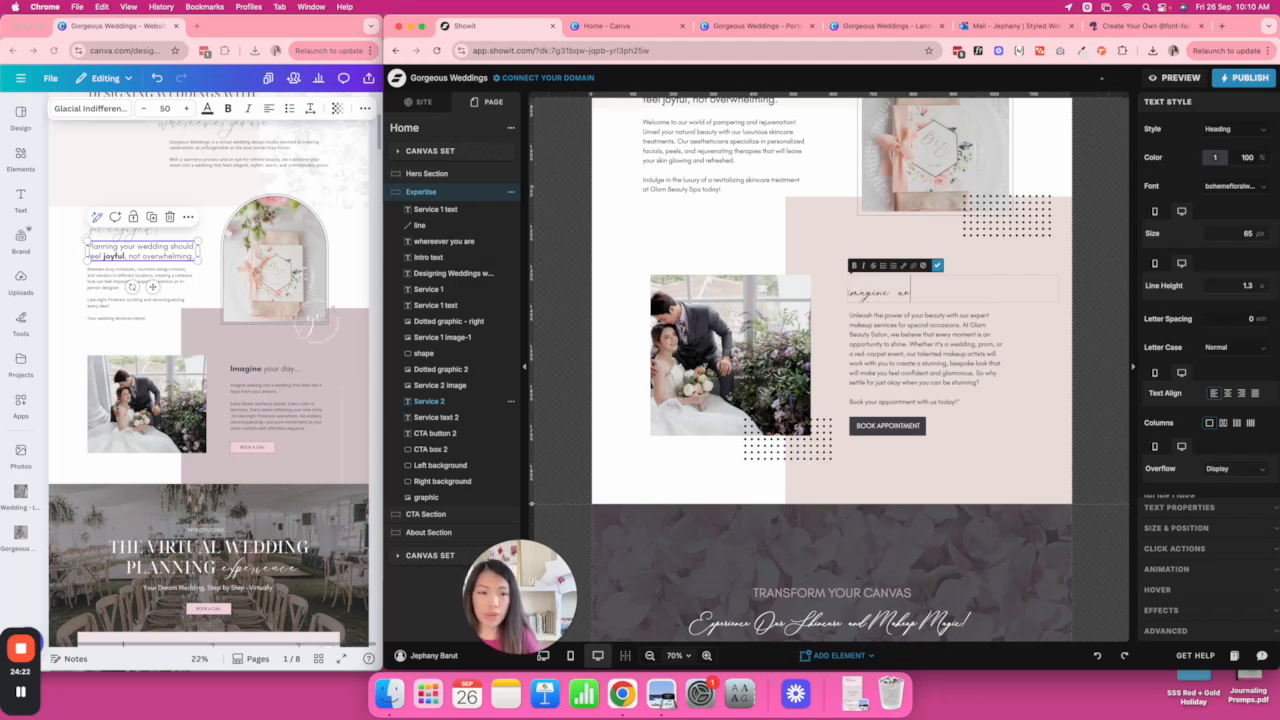
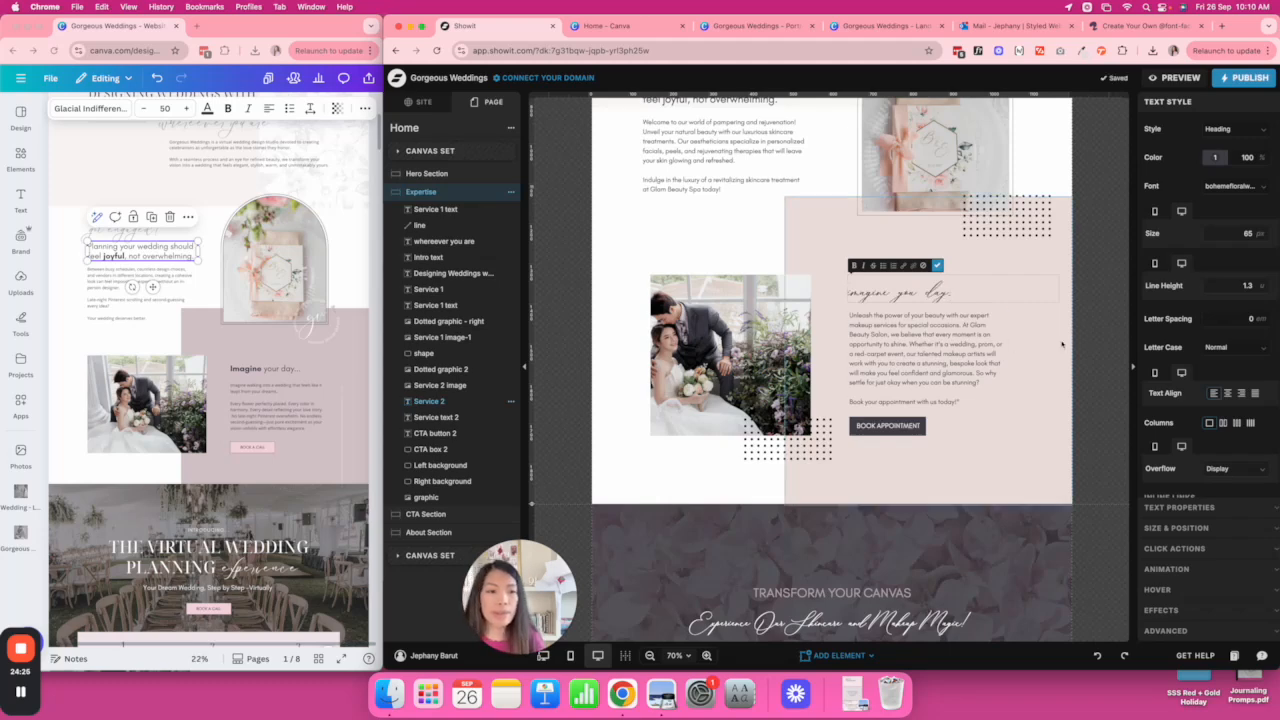
Set the 'imagine your day' heading to size 75 and nudge it slightly up and right.
key("Escape")
double_click(977, 291)
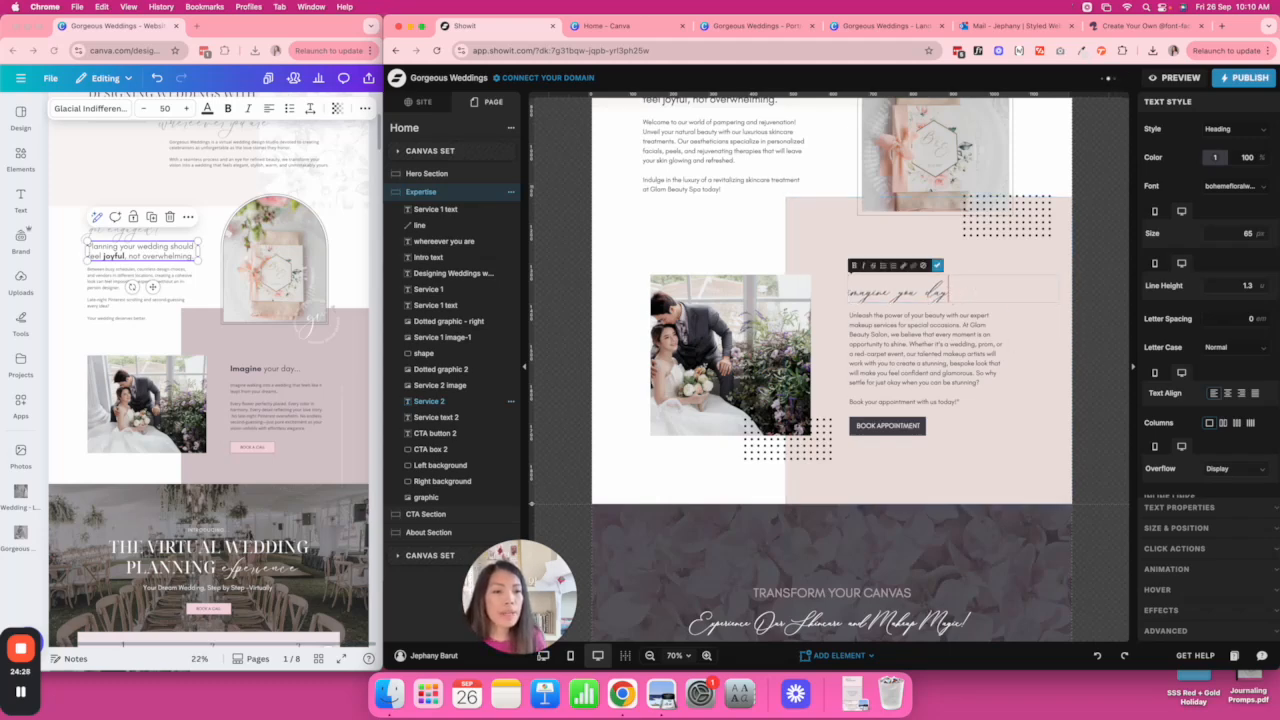
key("Escape")
scroll(1078, 321, "down", 1)
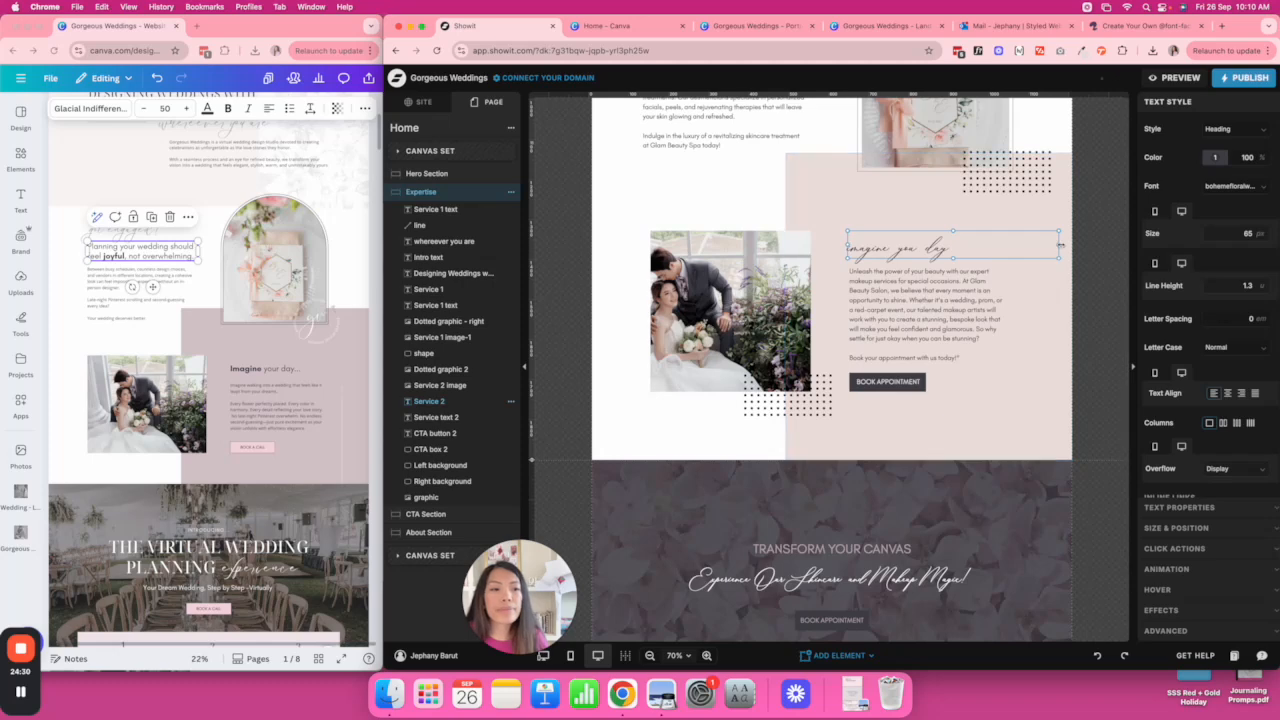
left_click(1238, 232)
type("75")
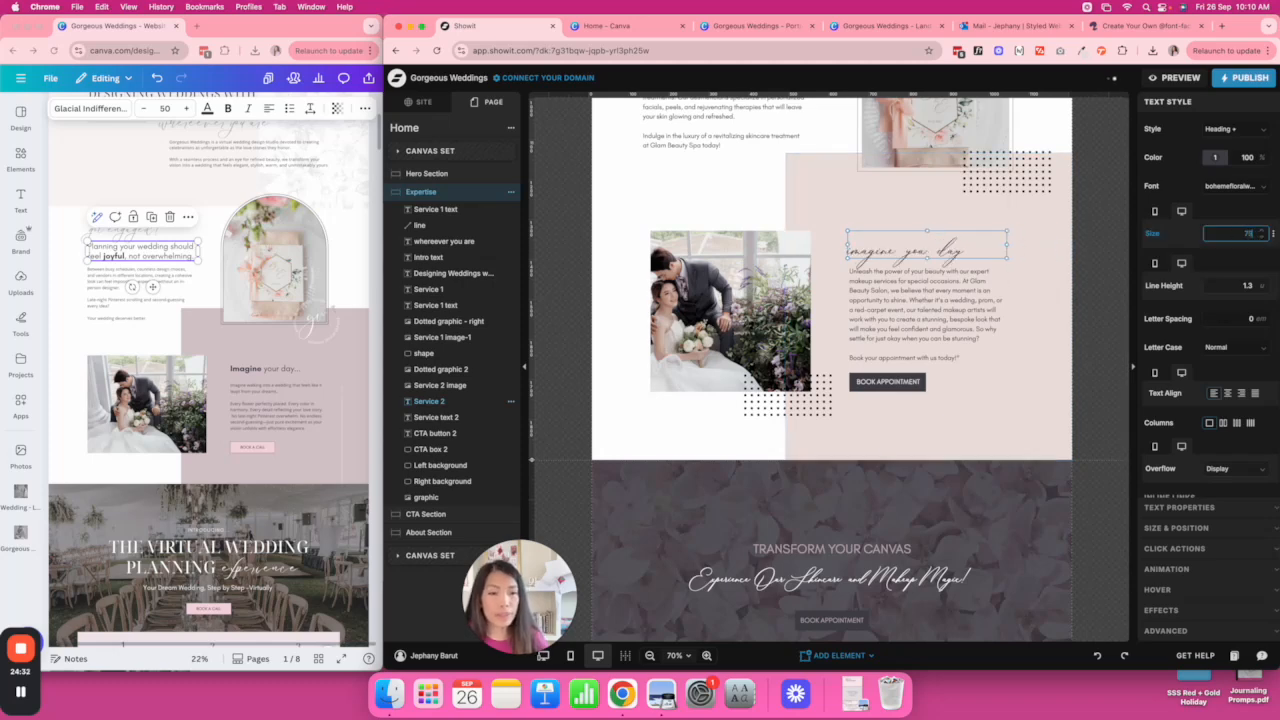
left_click(1036, 254)
left_click(931, 249)
left_click_drag(923, 249, 925, 244)
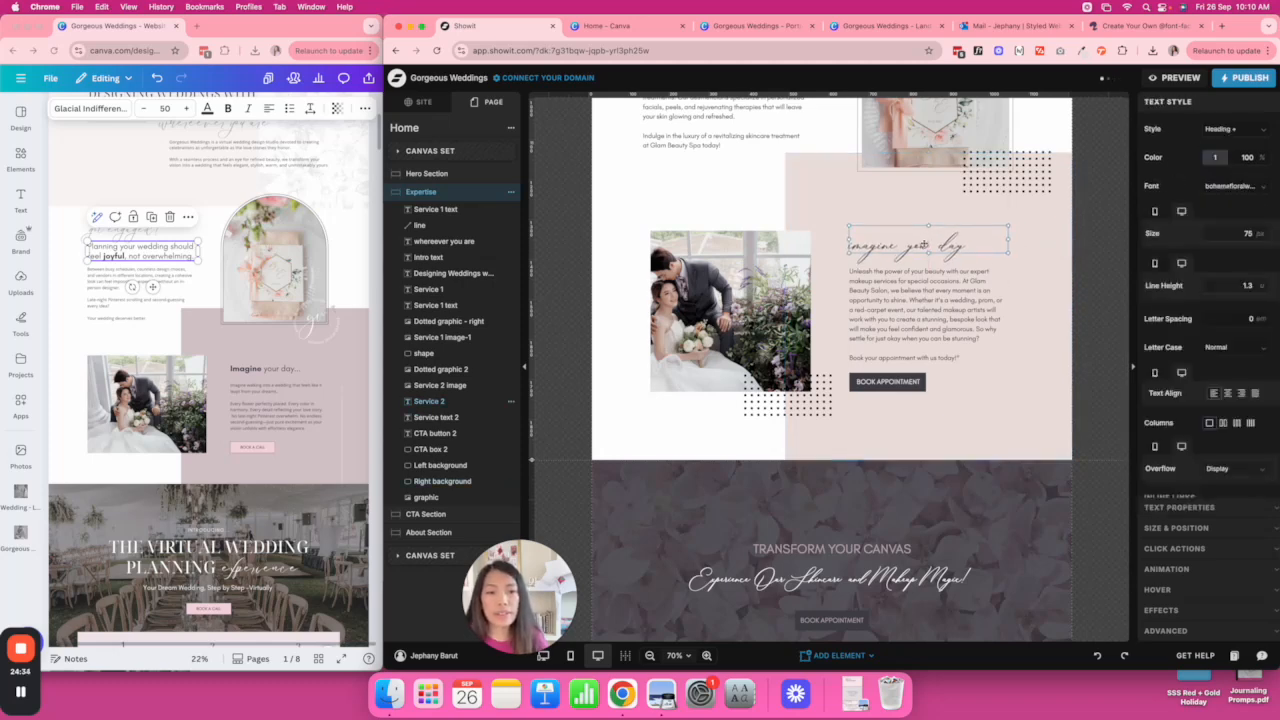
Copy the matching paragraph text from the Canva design and select Showit's 'Welcome to our world' paragraph.
left_click(104, 295)
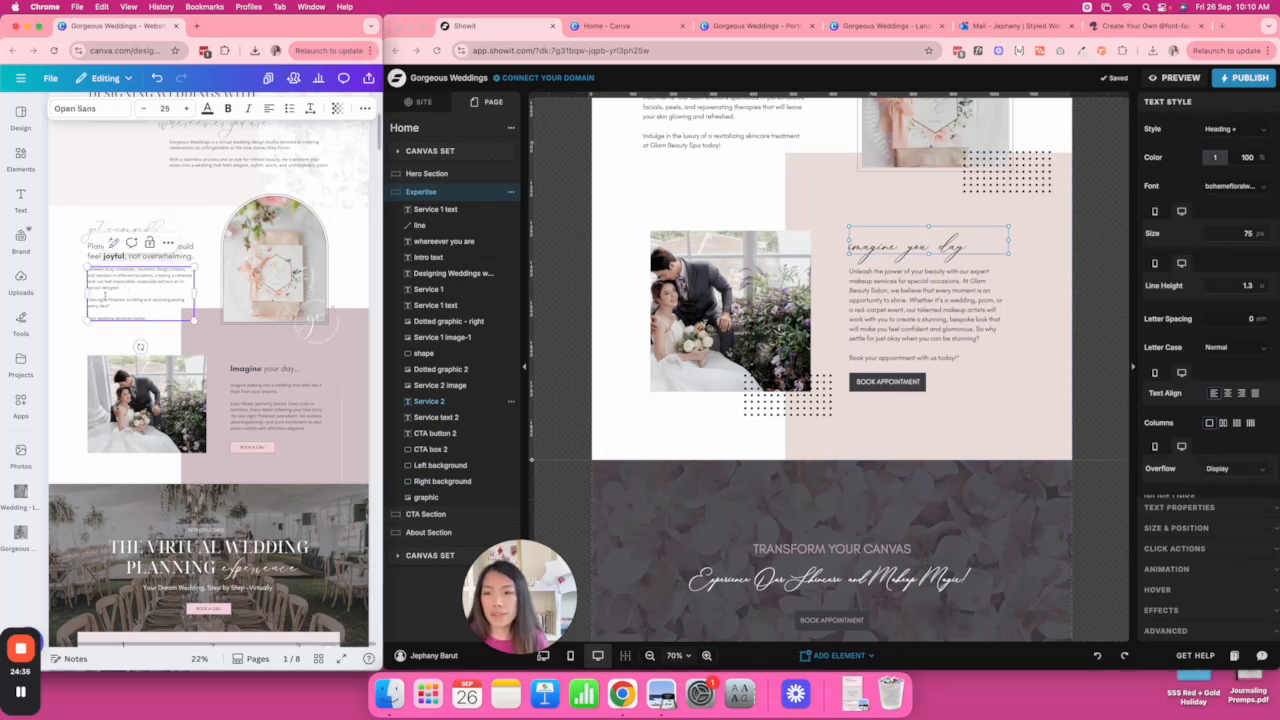
double_click(108, 293)
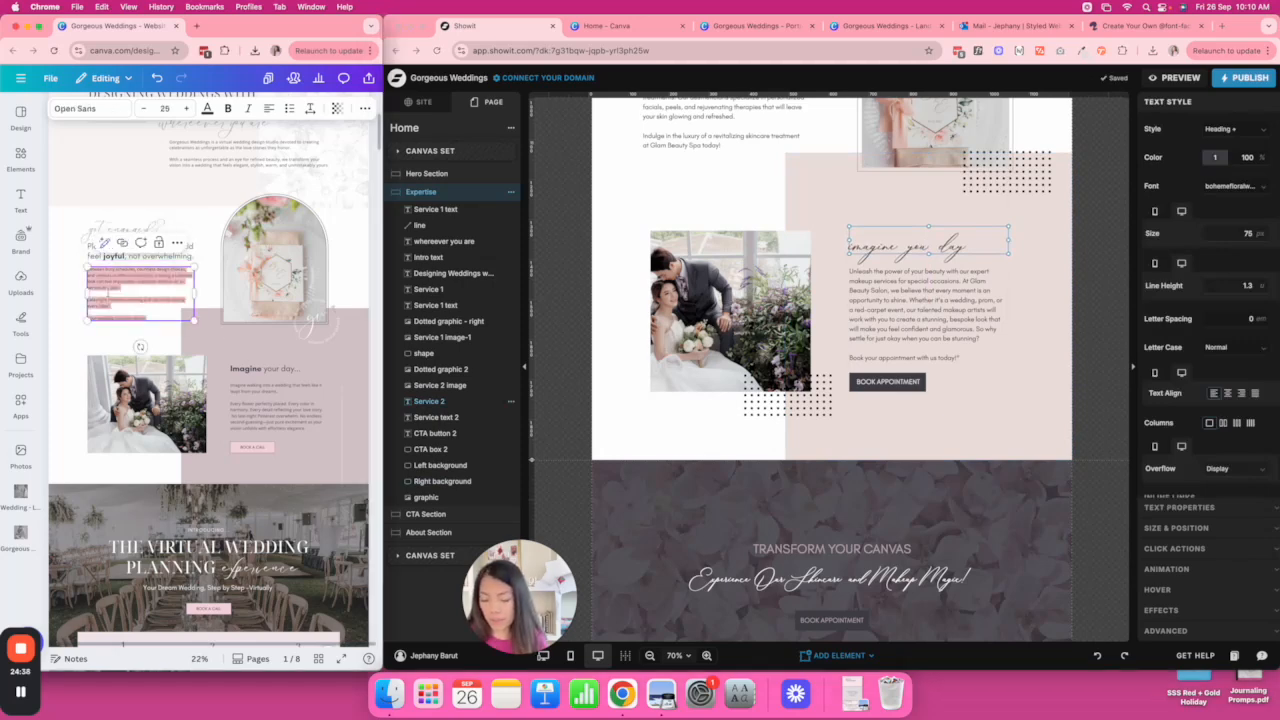
scroll(725, 214, "up", 2)
left_click(690, 157)
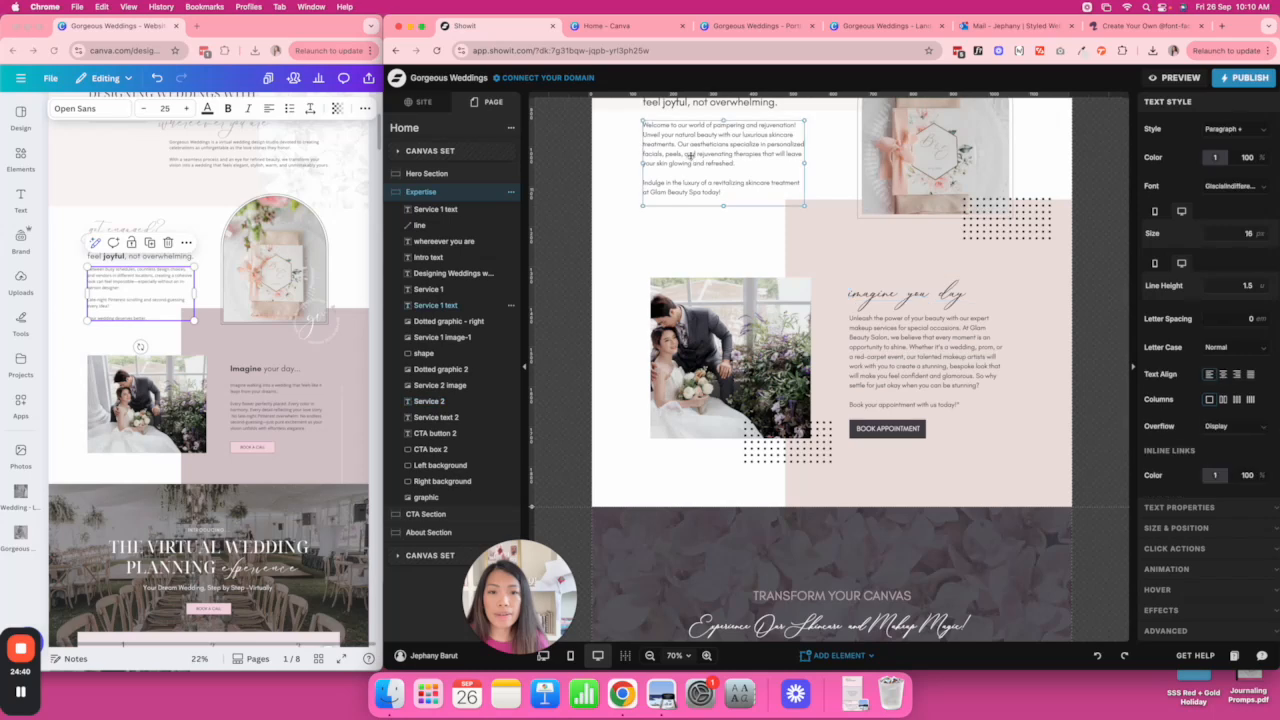
Replace the 'Welcome to our world' paragraph with the Canva copy beginning 'Between busy schedules…'.
triple_click(700, 147)
key("super+a")
type("Between busy schedules, countless design choices, and vendors in different locations, creating a cohesive look can feel impossible—especially without an in-person designer.  Late-night Pinterest scrolling and second-guessing every idea?  Your wedding deserves better.")
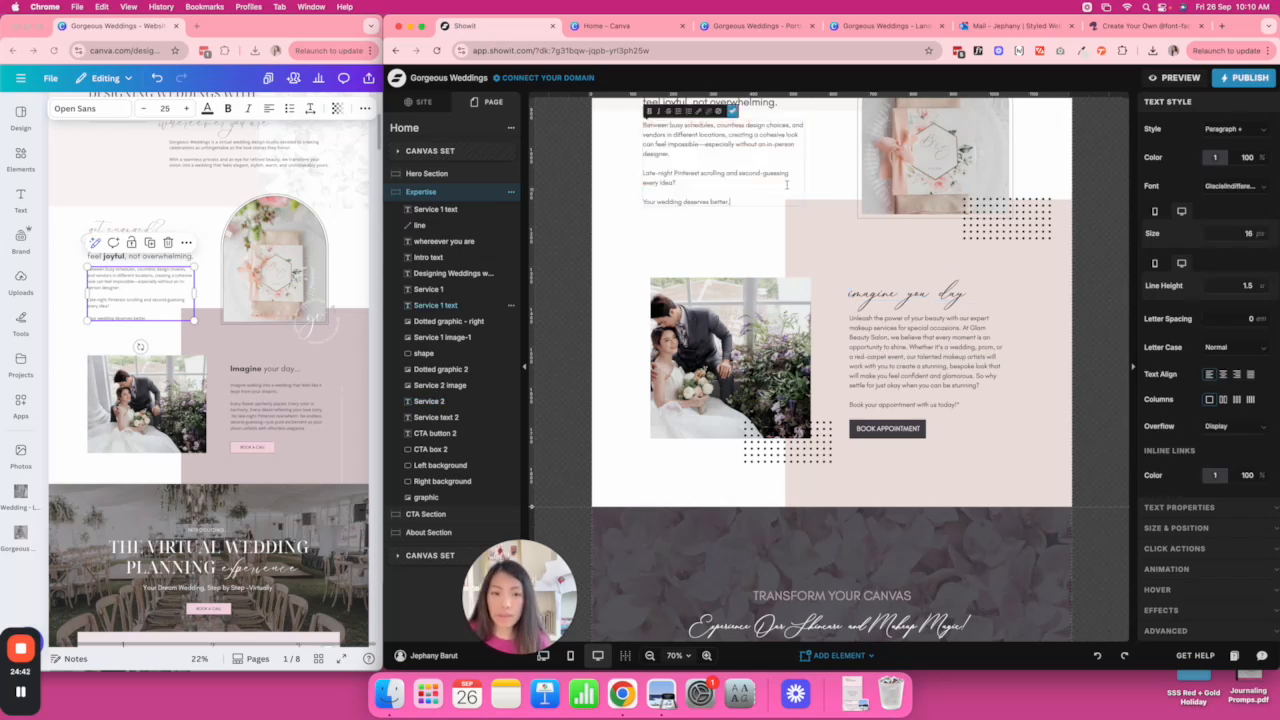
scroll(746, 270, "up", 2)
left_click(730, 297)
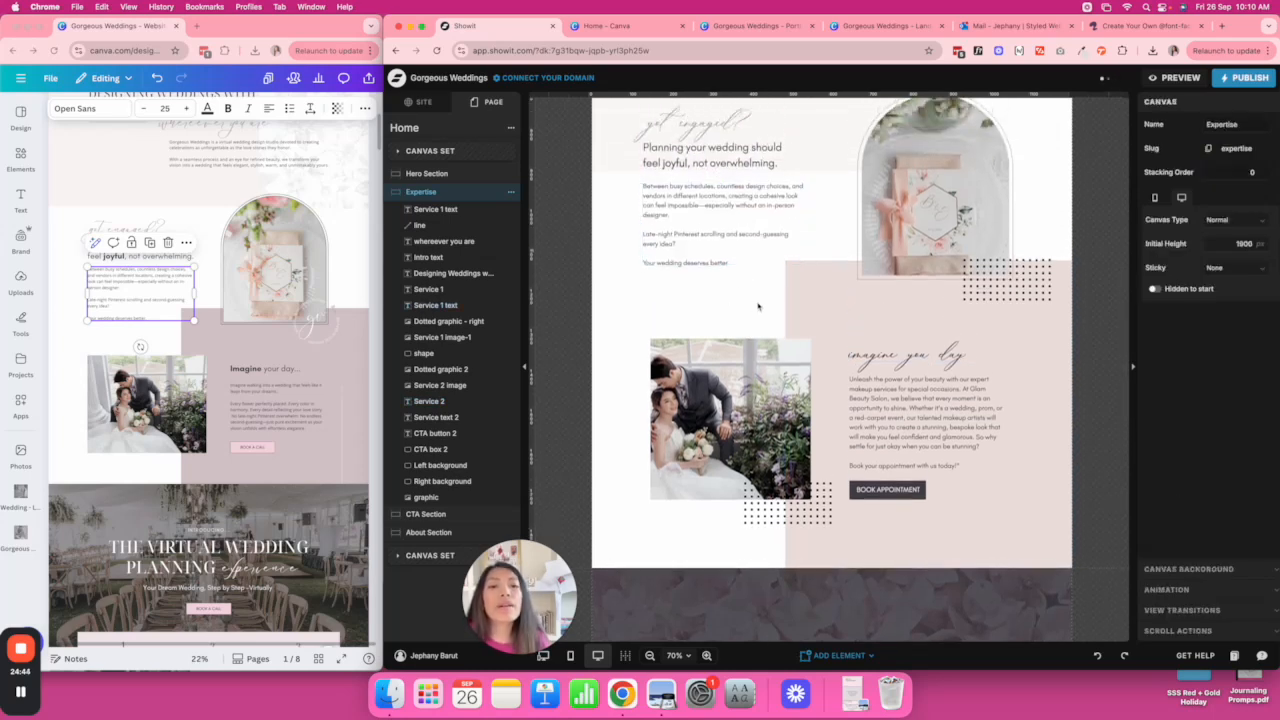
scroll(758, 306, "up", 2)
scroll(758, 306, "down", 3)
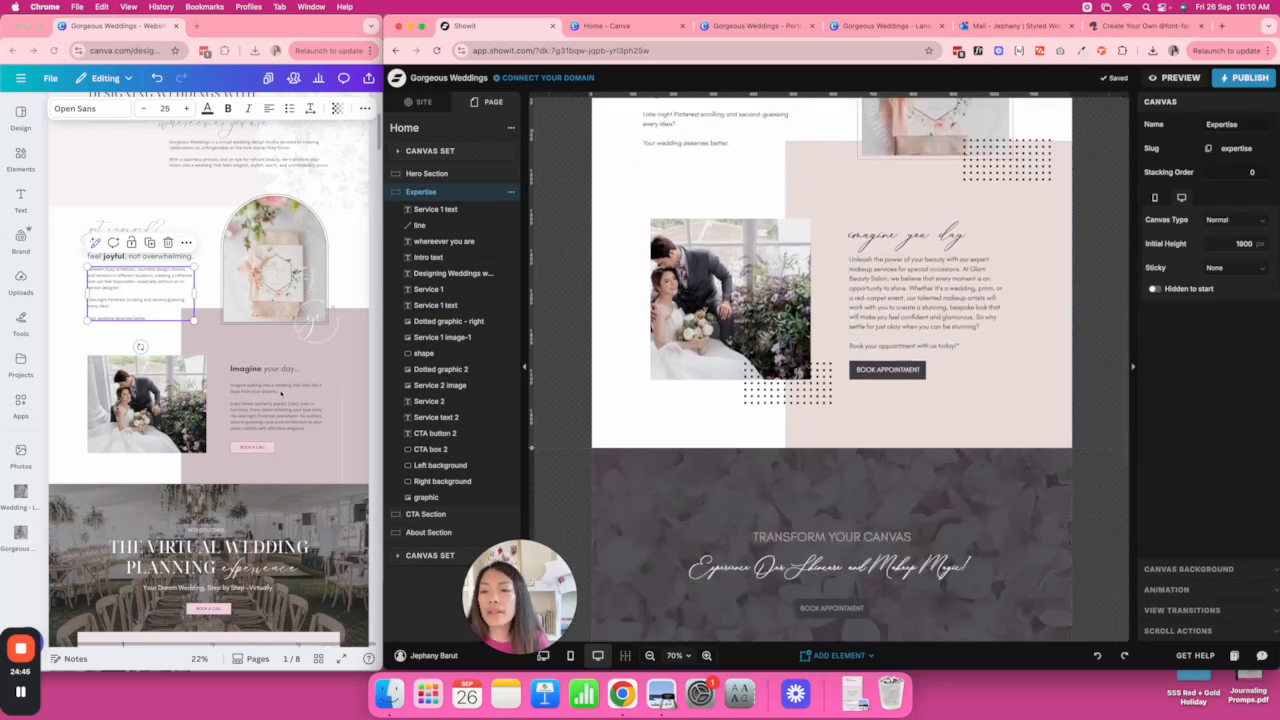
Copy Canva's 'Imagine walking into a wedding…' text and paste it over the paragraph beside the couple photo.
left_click(277, 405)
triple_click(269, 389)
key("super+a")
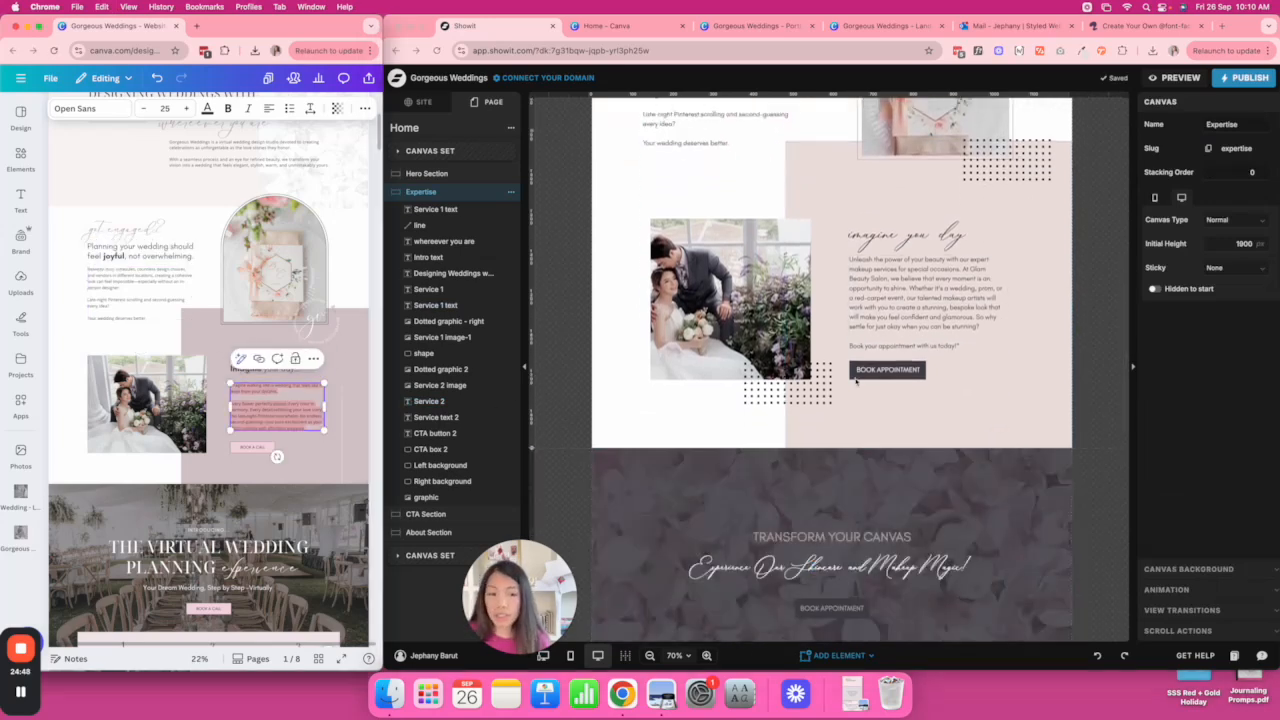
left_click(912, 300)
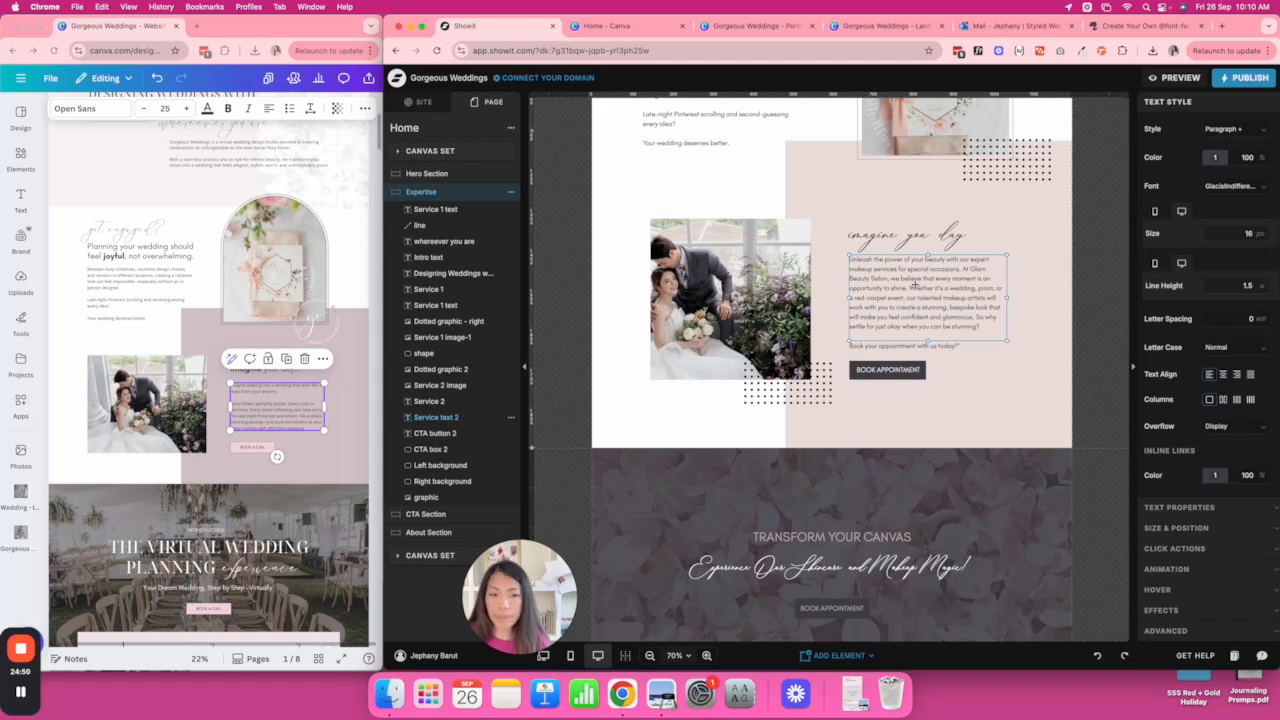
double_click(915, 285)
type("Imagine walking into a wedding that feels like it leapt from your dreams.  Every flower perfectly placed. Every color in harmony. Every detail reflecting your love story. No late-night Pinterest overwhelm. No endless second-guessing—just pure excitement as your vision unfolds with effortless elegance.")
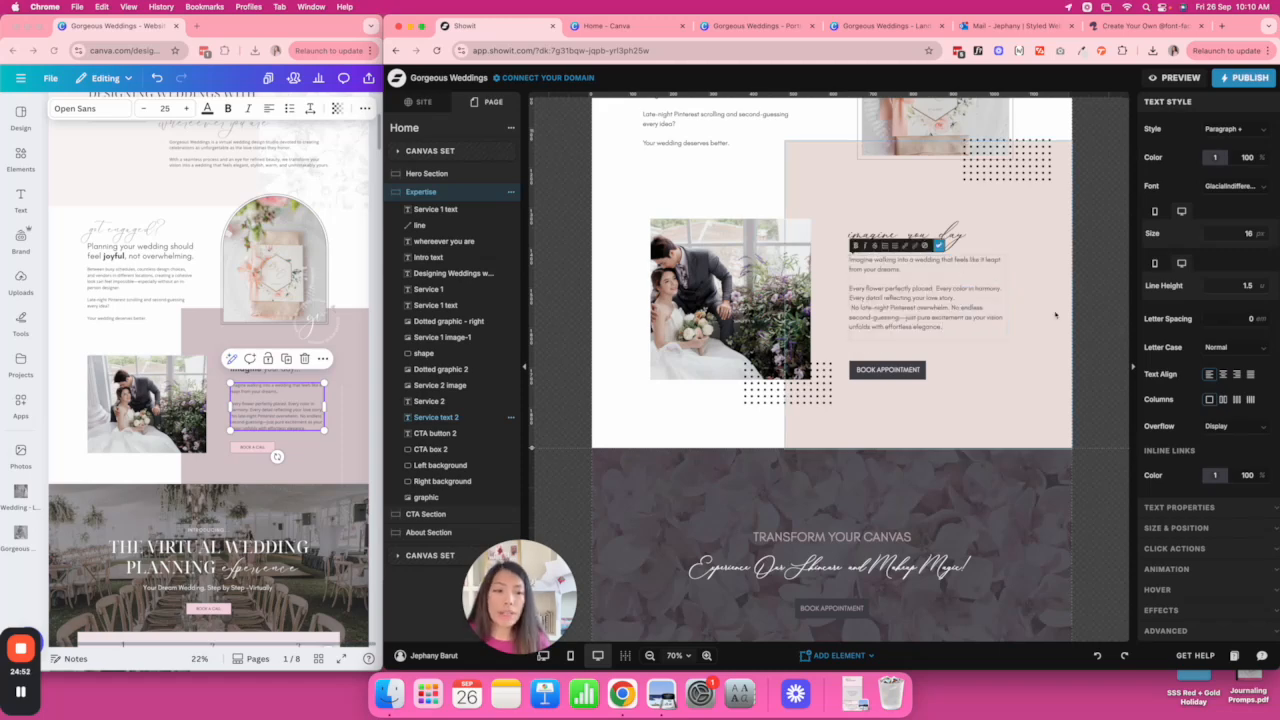
left_click(1081, 313)
scroll(1081, 313, "down", 2)
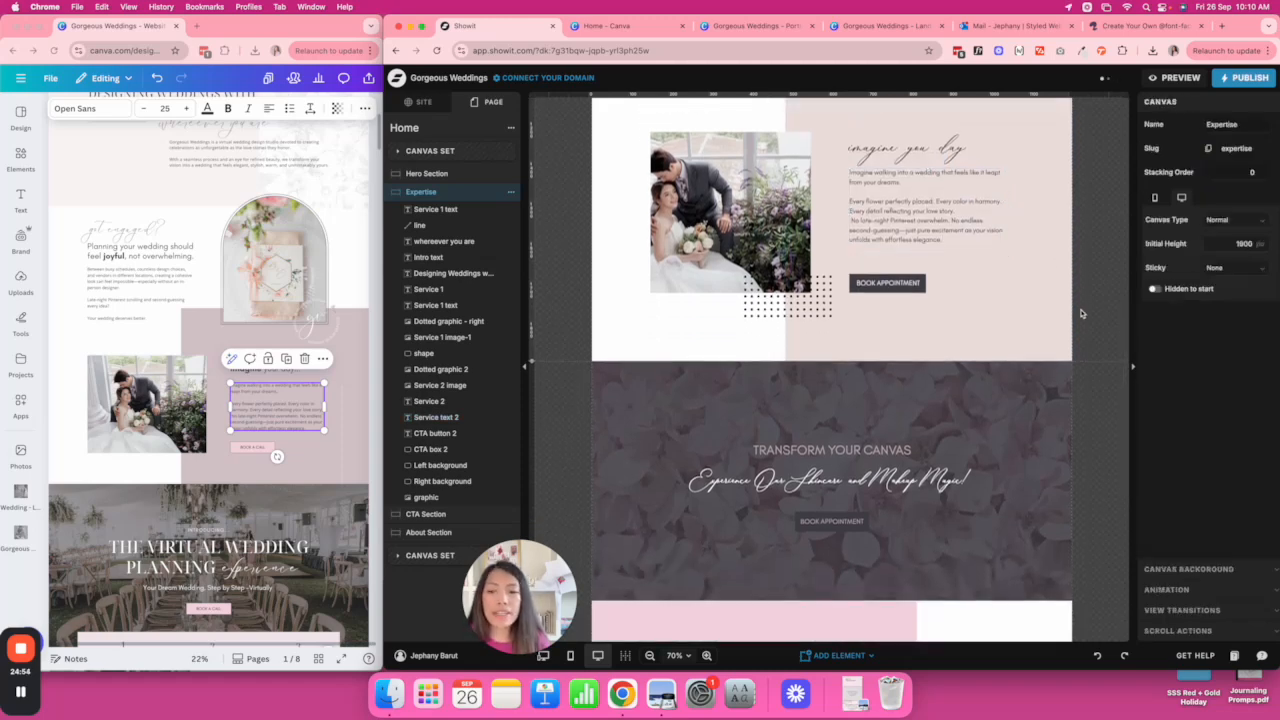
scroll(1081, 313, "up", 3)
scroll(1081, 313, "down", 1)
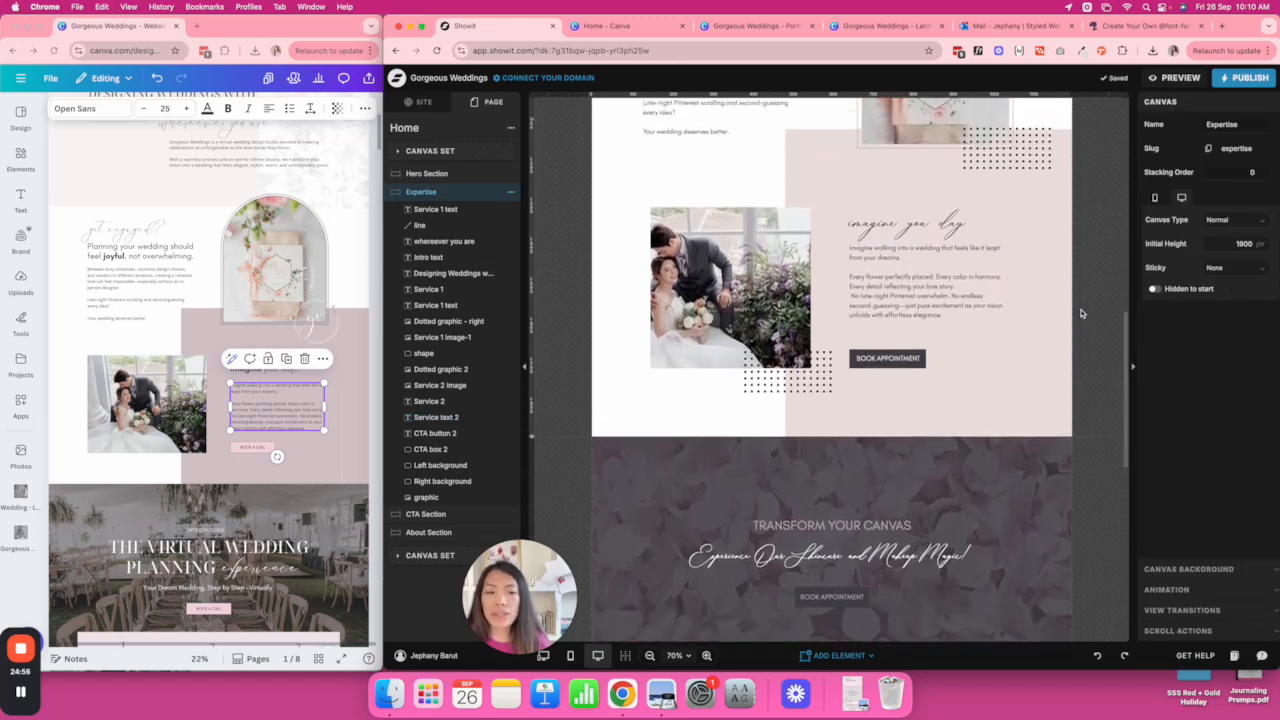
scroll(1081, 313, "up", 5)
Copy the hero's BOOK A CALL button and delete the BOOK APPOINTMENT box and button.
scroll(1081, 313, "up", 3)
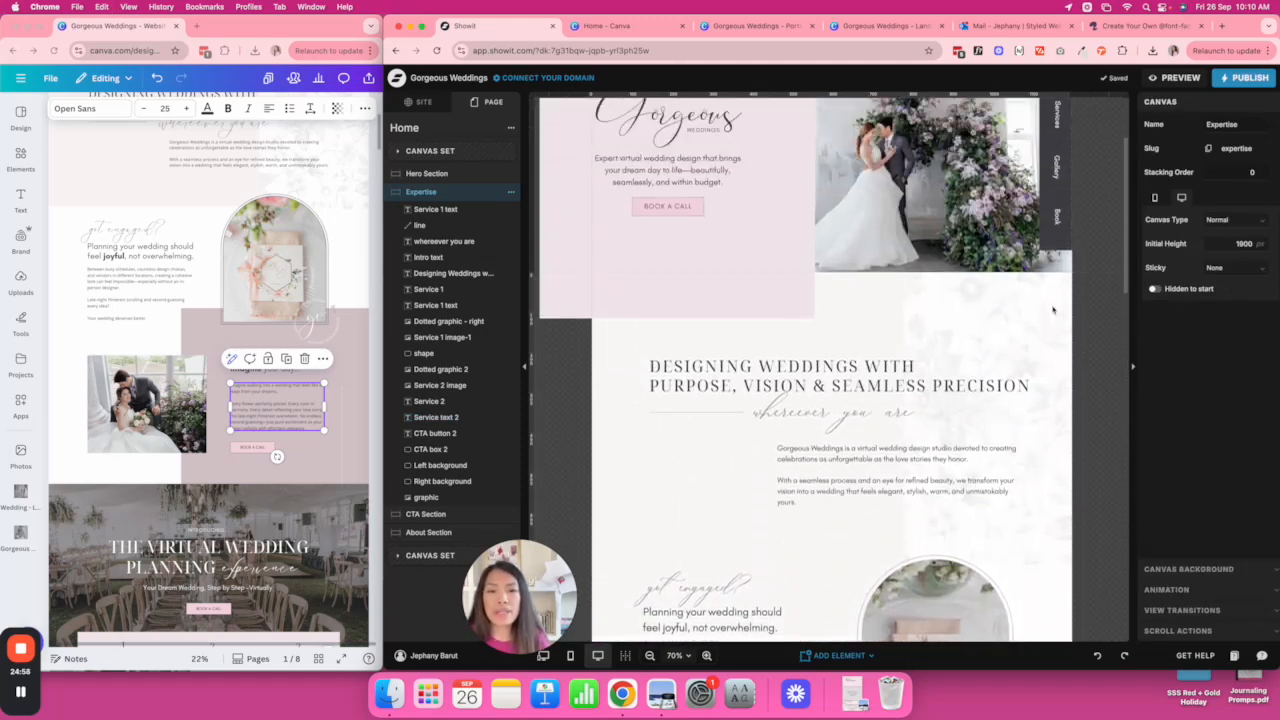
left_click(670, 203)
left_click(668, 203)
scroll(800, 255, "down", 5)
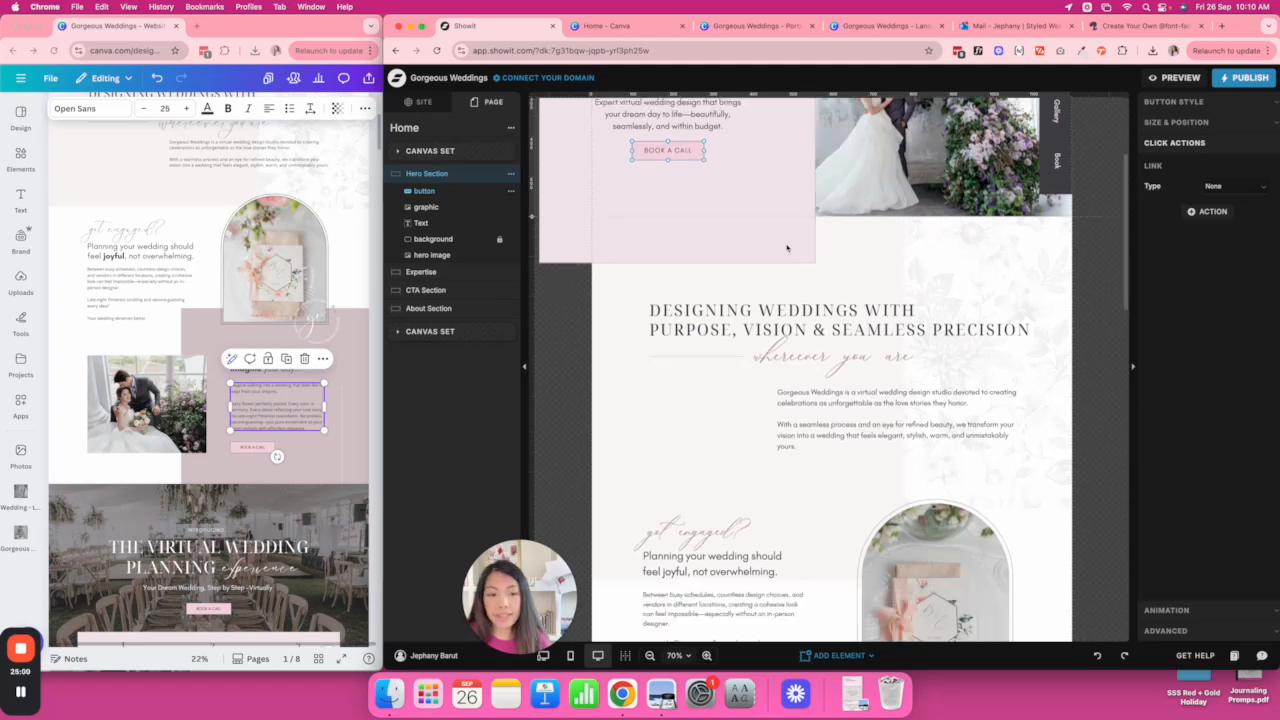
left_click(921, 279)
left_click(921, 279)
key("Delete")
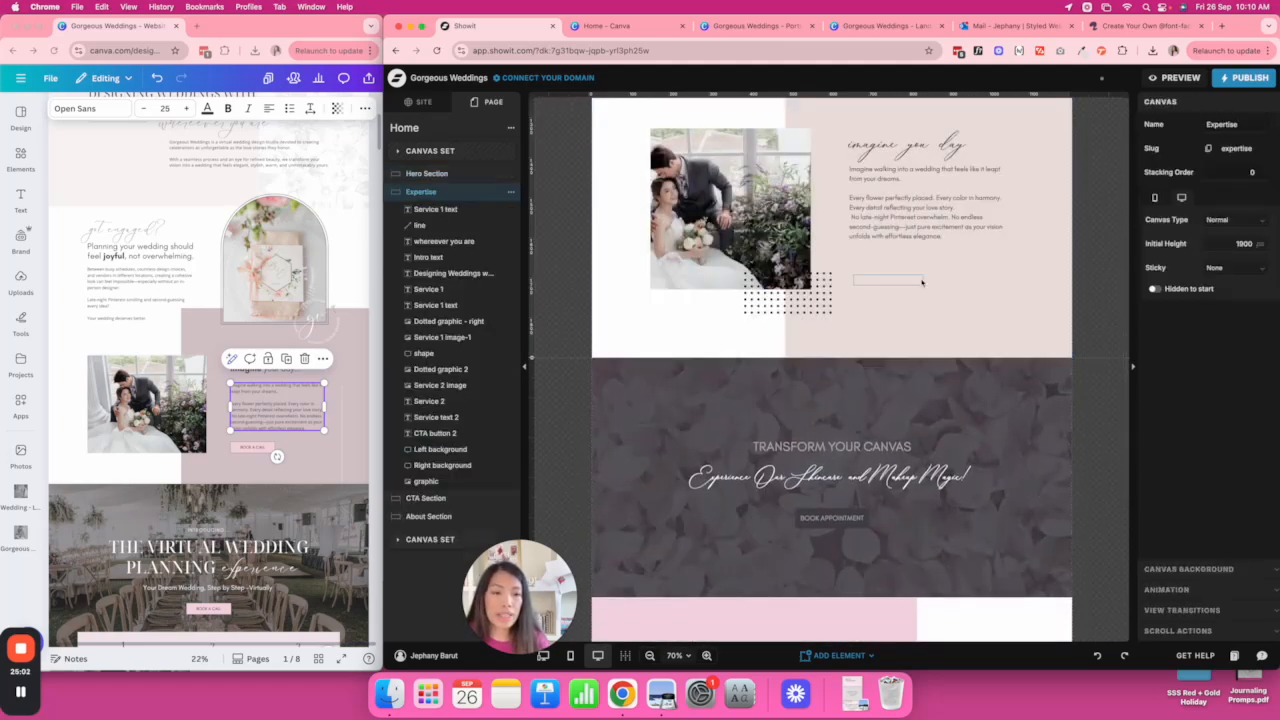
left_click(921, 280)
key("Delete")
Place the pink BOOK A CALL button under the paragraph and delete the dotted graphic below the photo.
key("super+v")
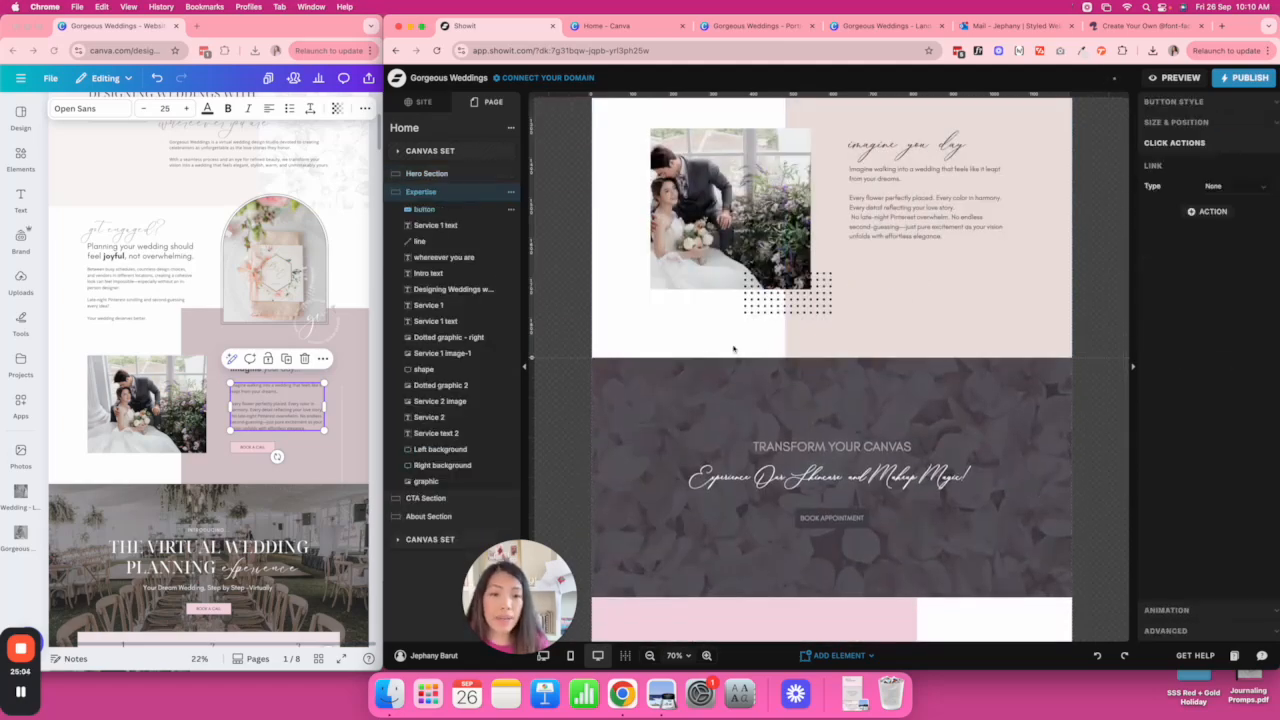
scroll(724, 342, "up", 2)
scroll(719, 342, "up", 4)
scroll(671, 296, "down", 2)
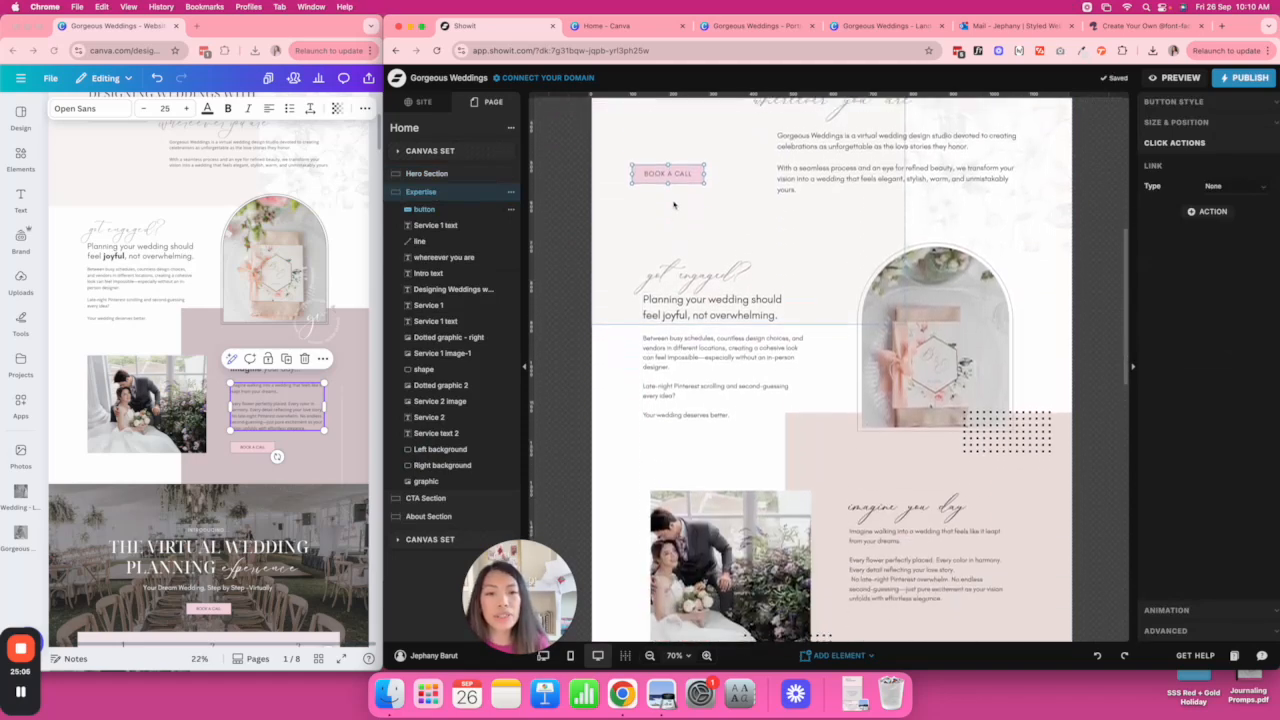
left_click_drag(676, 167, 893, 503)
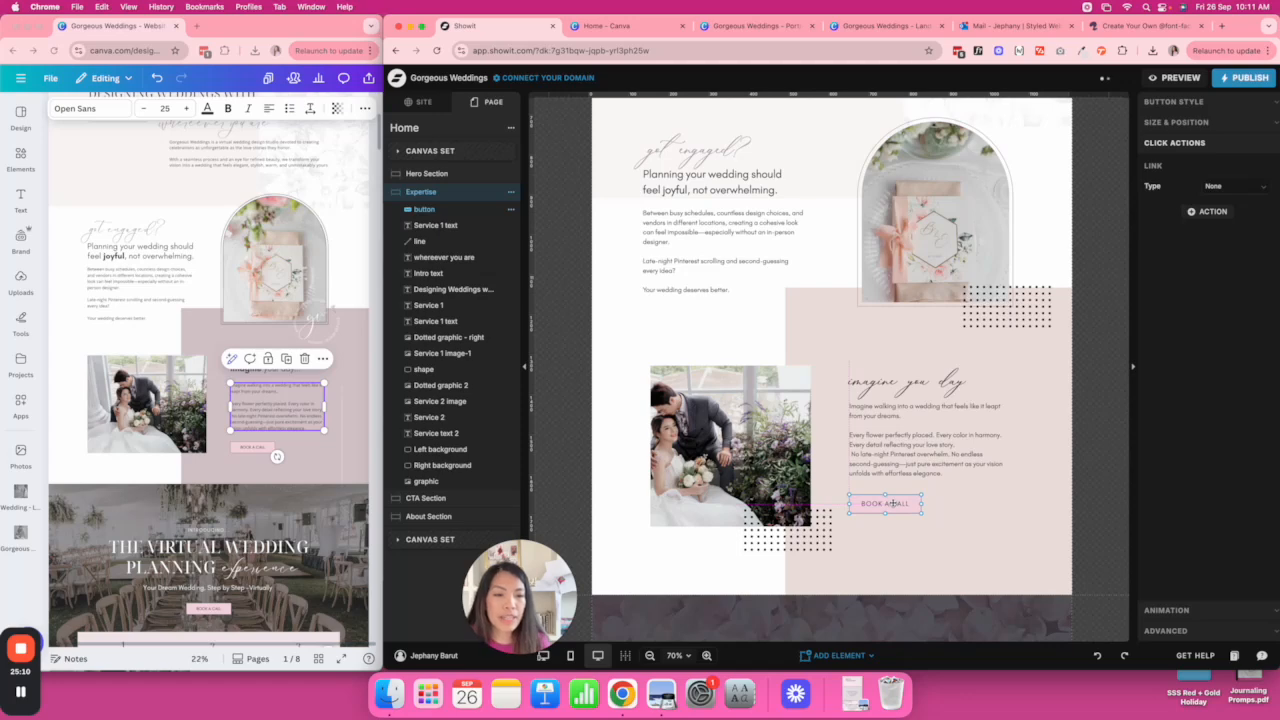
left_click(813, 540)
key("Delete")
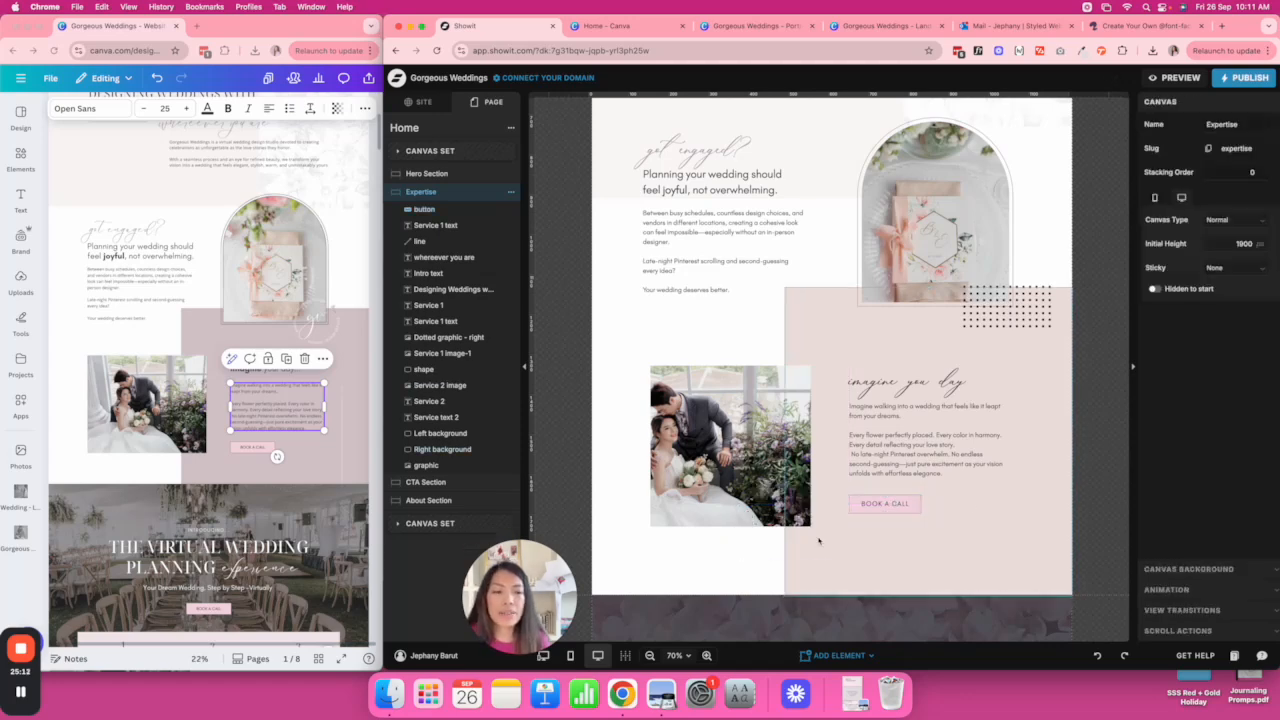
Swap the right dotted graphic for the white submark logo from GORGEOUS WEDDINGS > Branding > Logo Files > Submark Logos.
left_click(1041, 320)
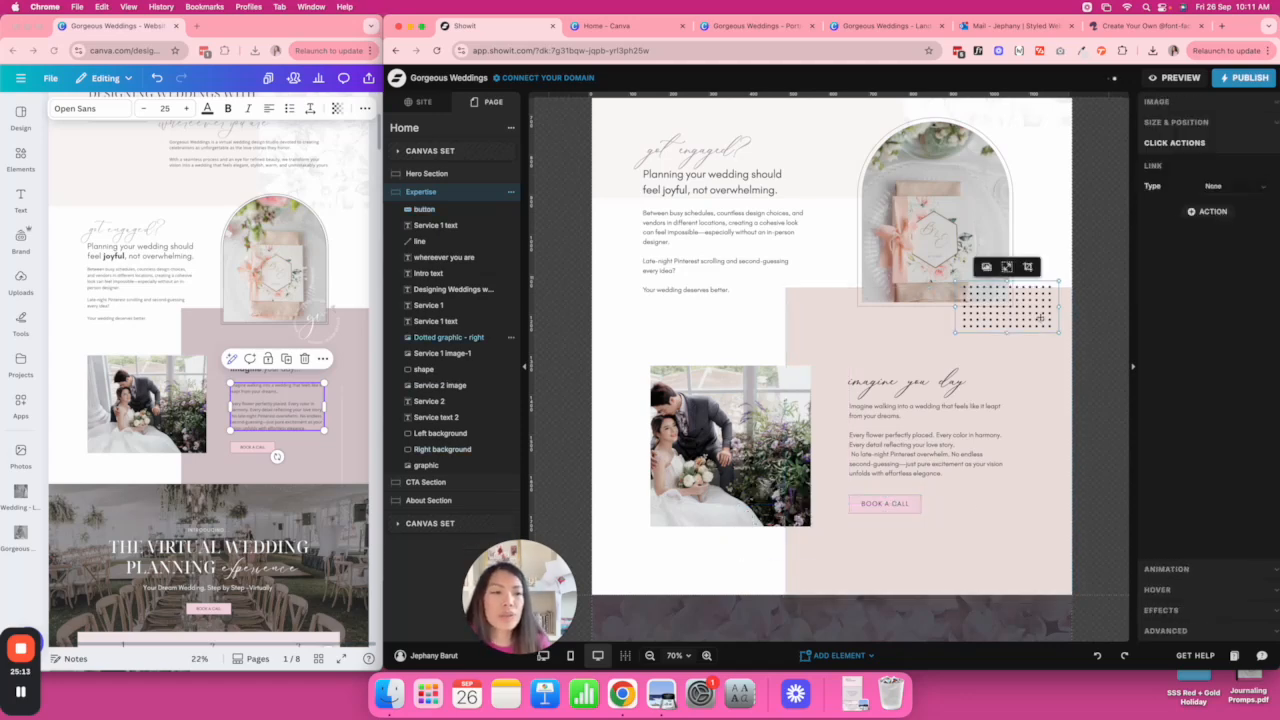
left_click(1177, 106)
left_click(1168, 175)
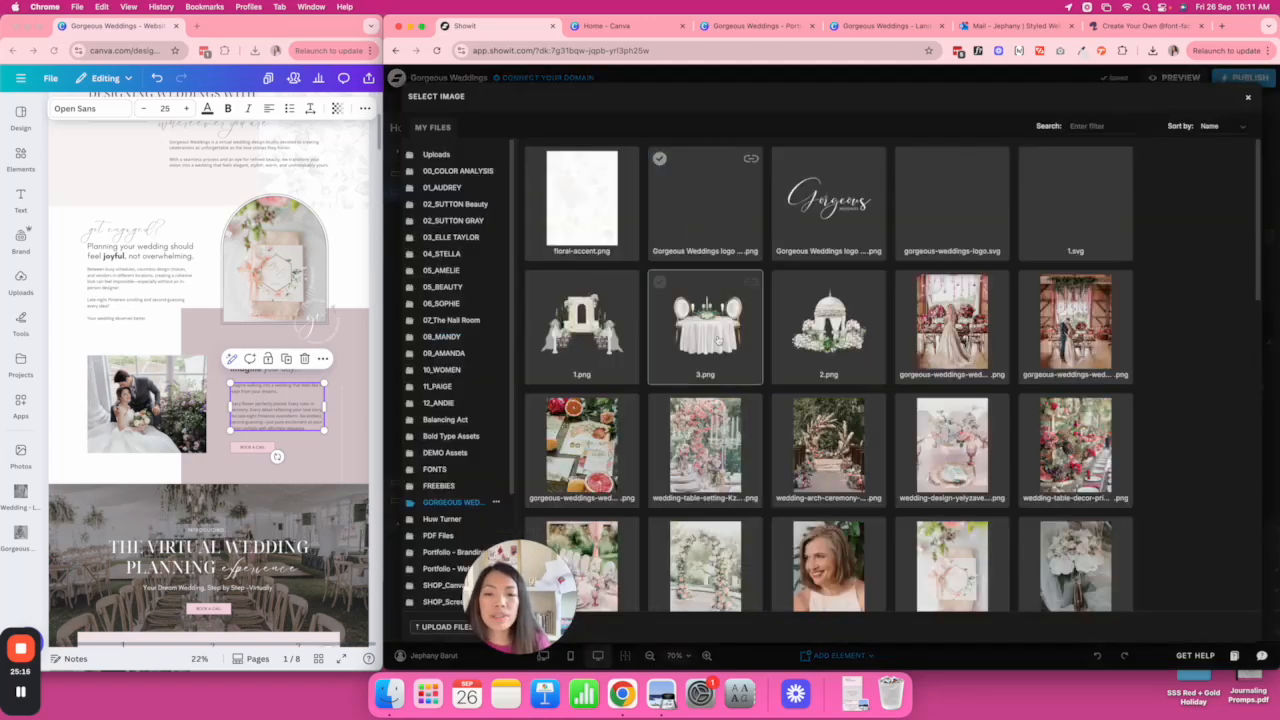
scroll(620, 480, "down", 5)
scroll(587, 583, "down", 2)
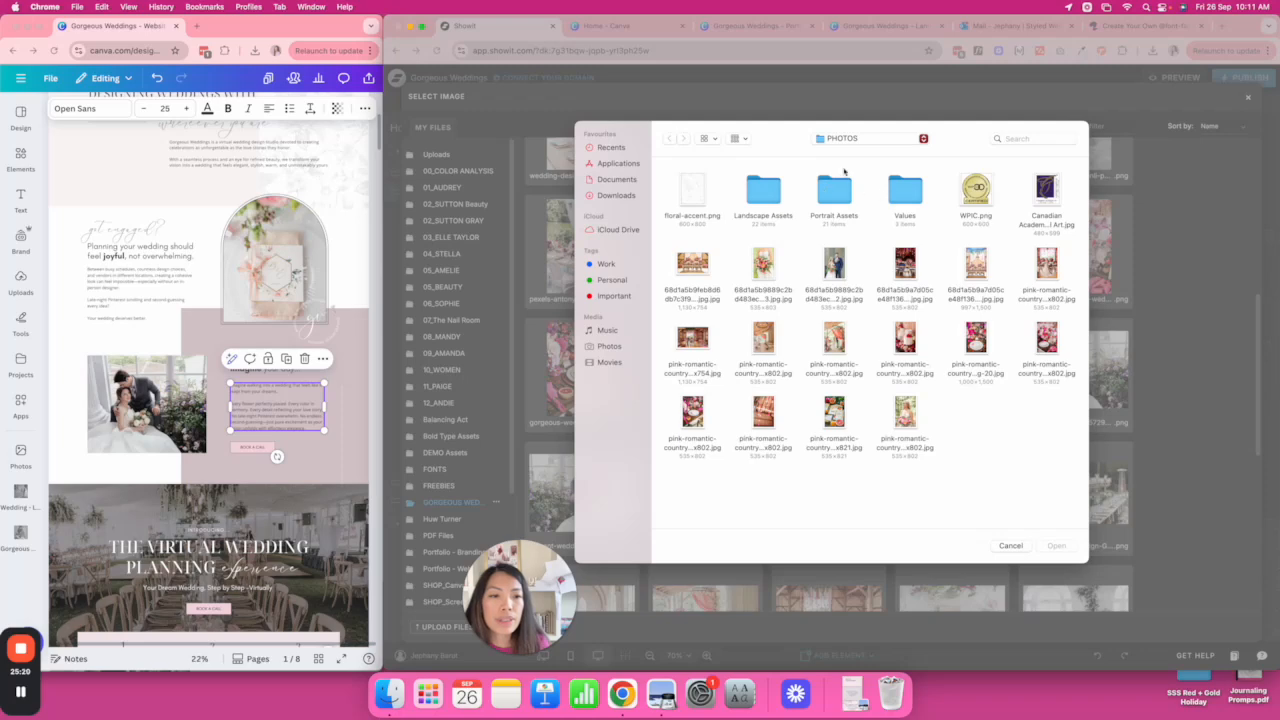
left_click(889, 138)
left_click(888, 160)
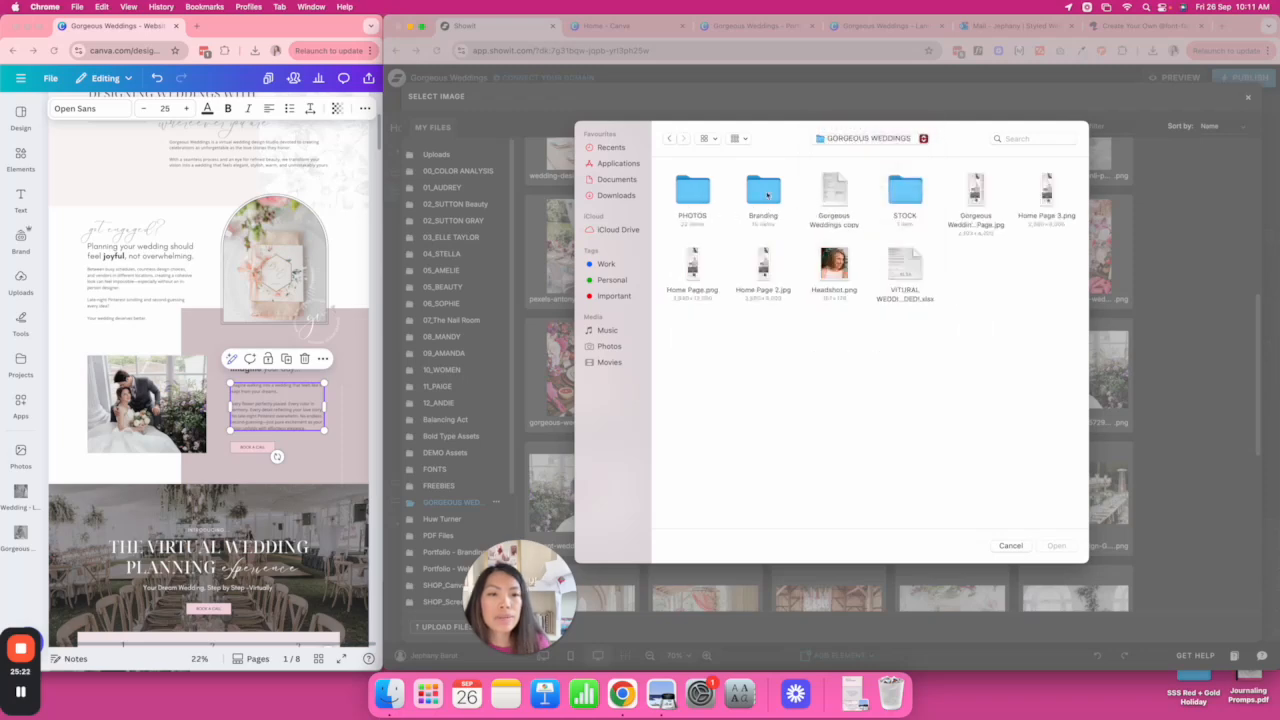
double_click(766, 192)
double_click(905, 190)
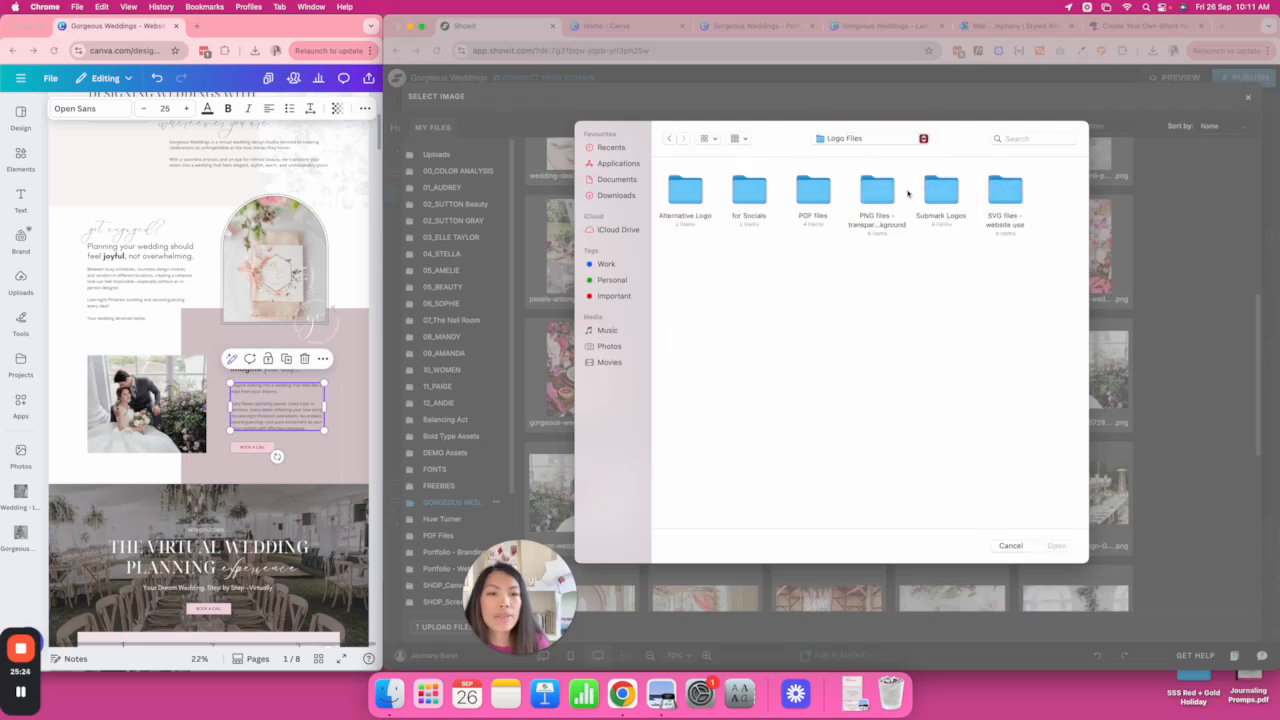
double_click(941, 190)
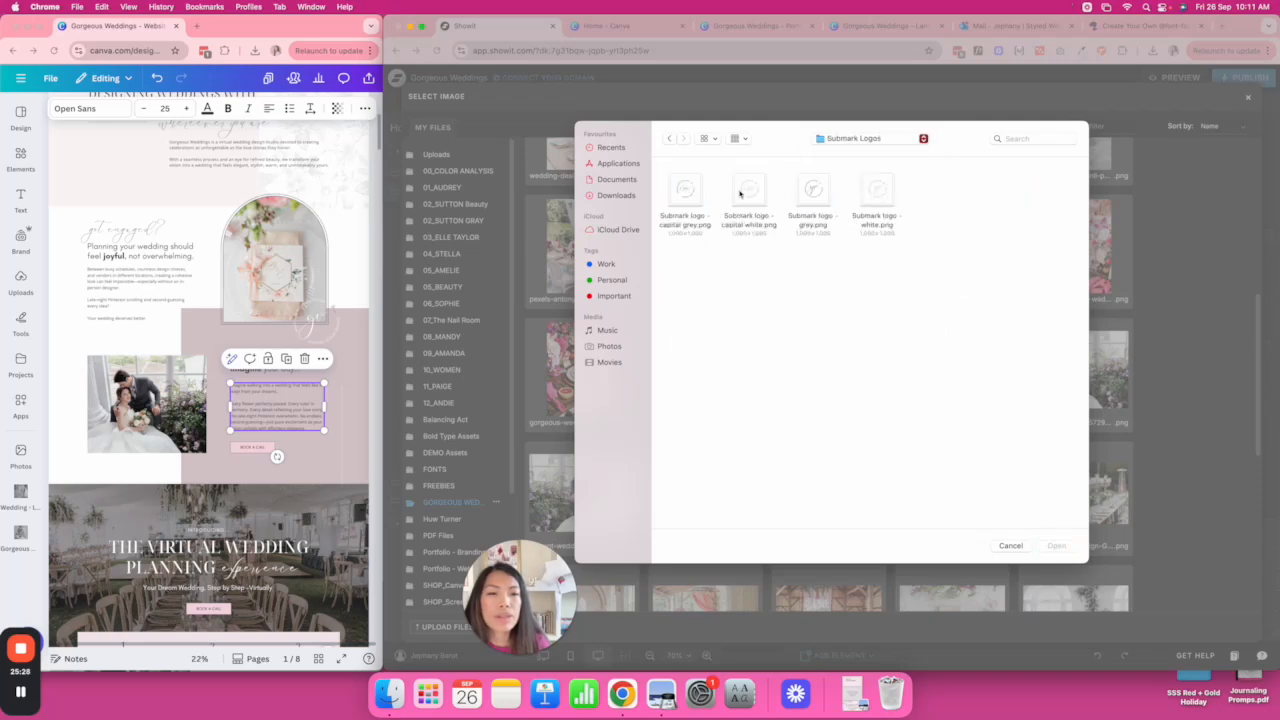
left_click(880, 195)
left_click(1057, 546)
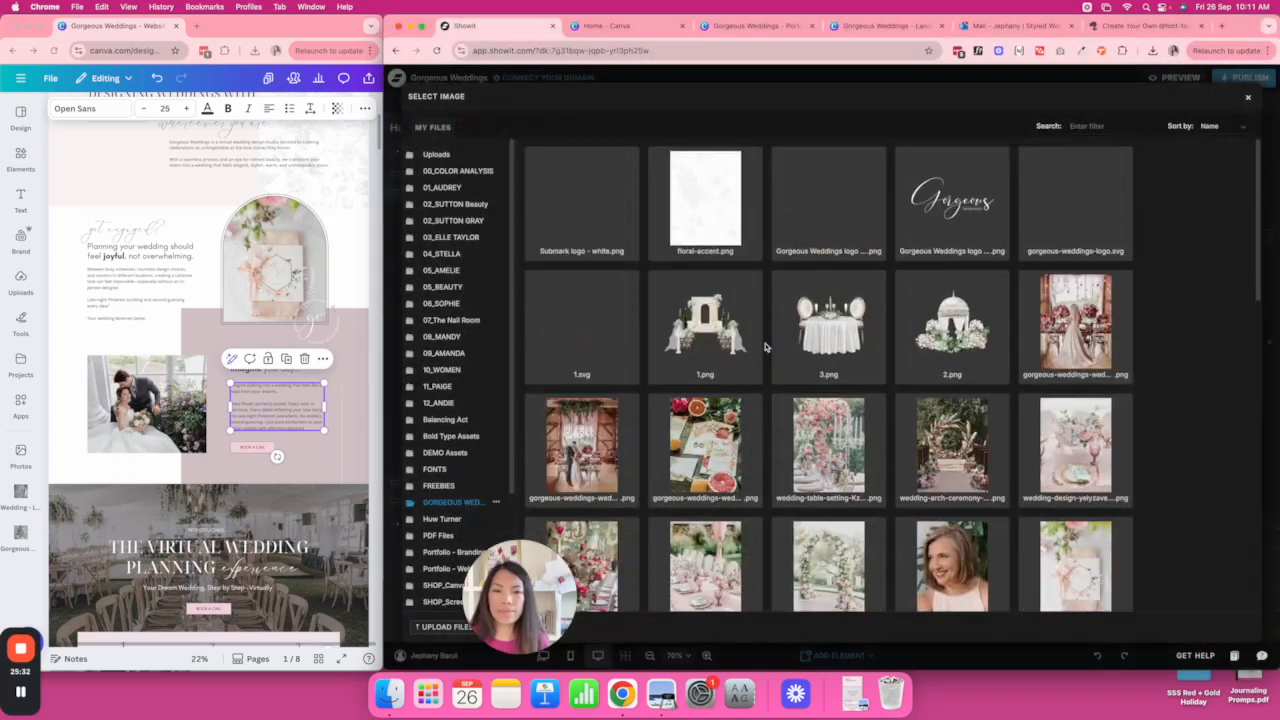
left_click(571, 190)
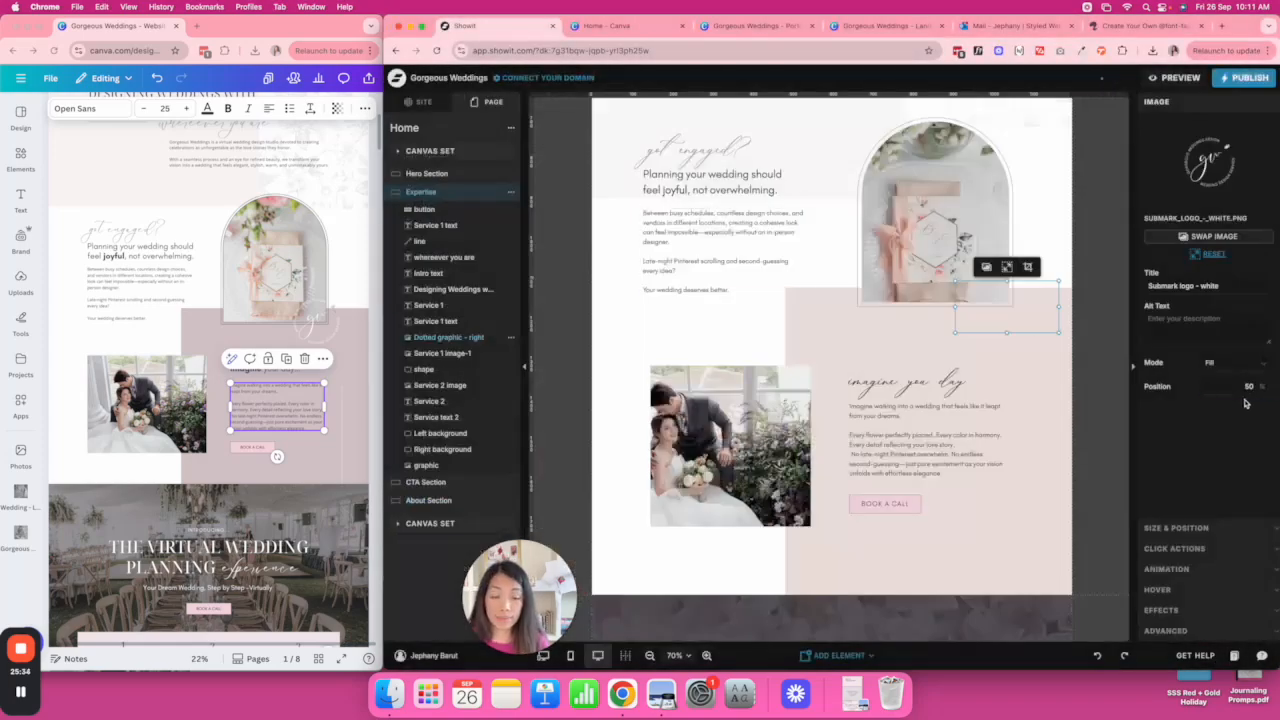
Colour the right background shape mauve BAACB1 at 80% opacity.
left_click(1052, 384)
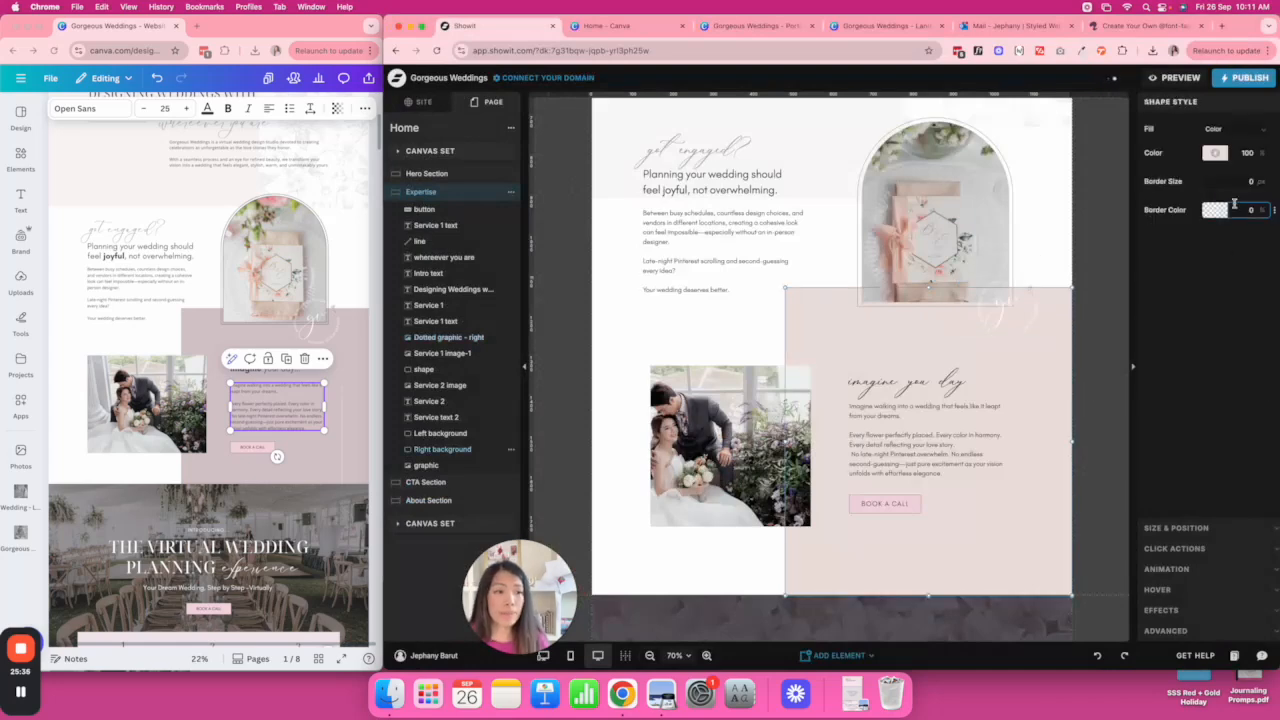
left_click(1215, 152)
left_click(1024, 174)
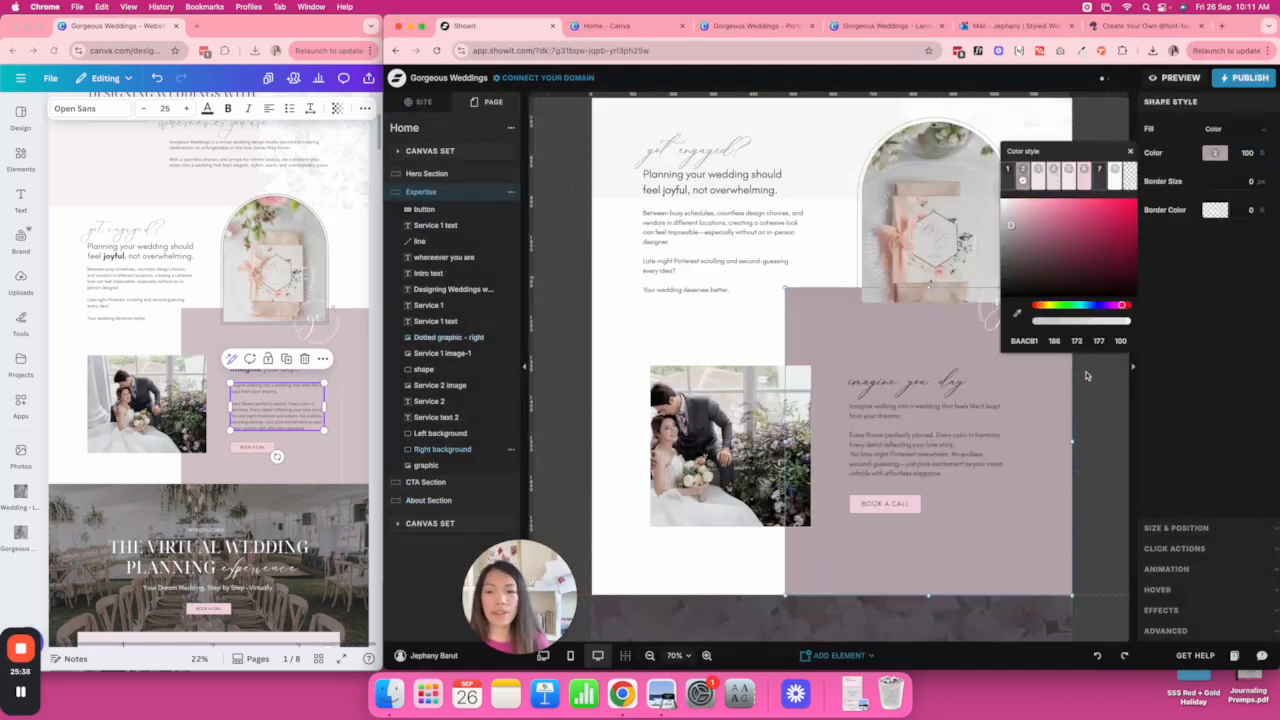
double_click(1247, 153)
type("8070")
left_click(1094, 186)
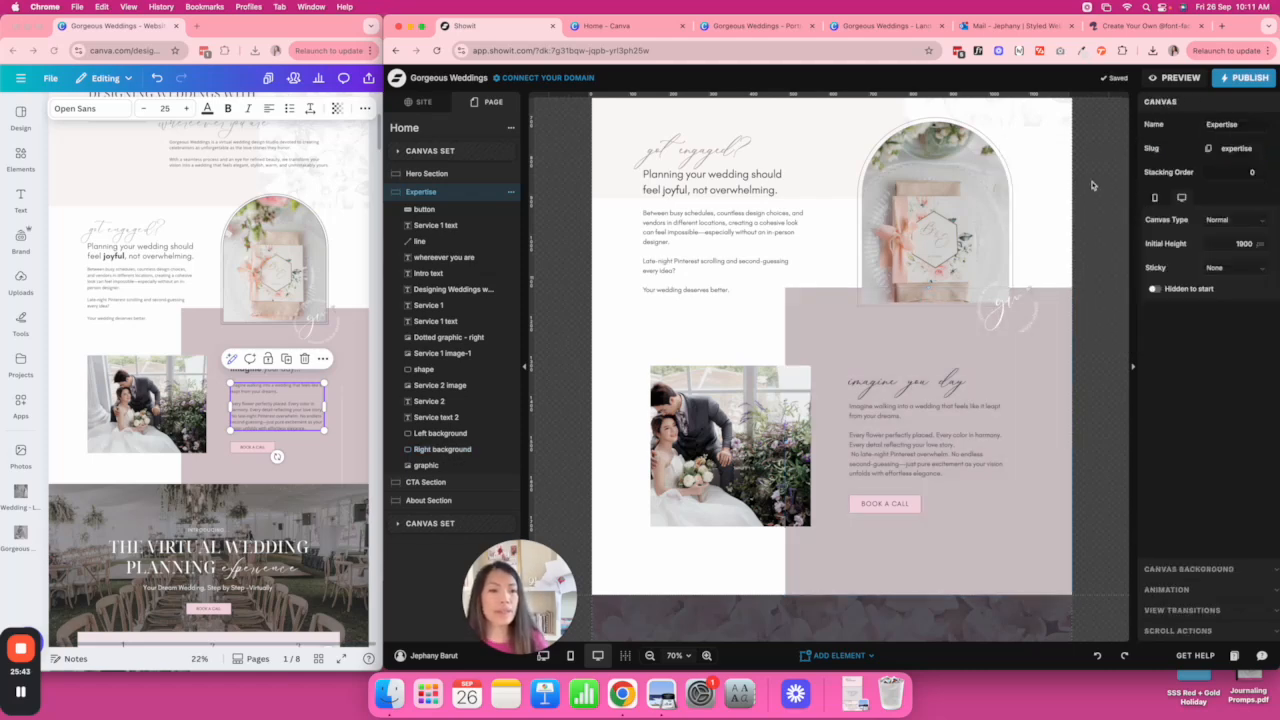
Enlarge the white submark logo and shift it slightly up and left over the arched photo's edge.
left_click(1028, 309)
left_click(1210, 254)
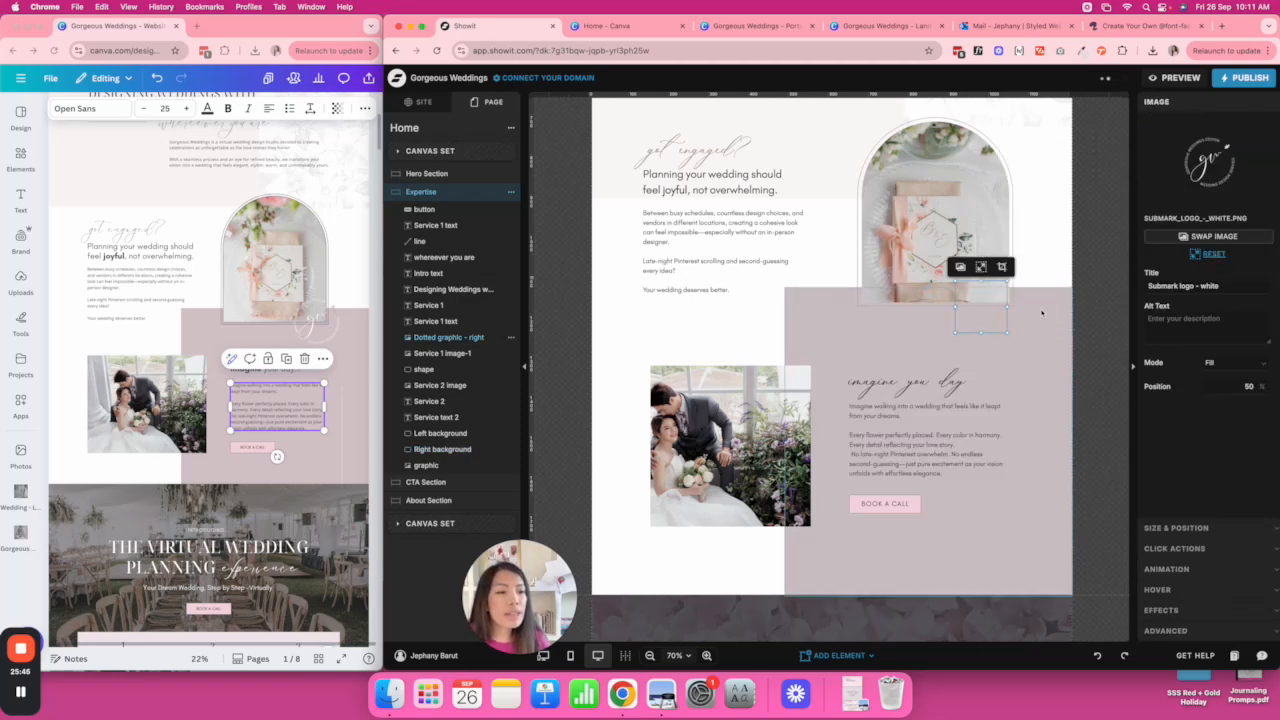
mouse_move(1007, 332)
left_mouse_down()
mouse_move(1050, 372)
mouse_move(1021, 324)
left_mouse_up()
left_click(1095, 330)
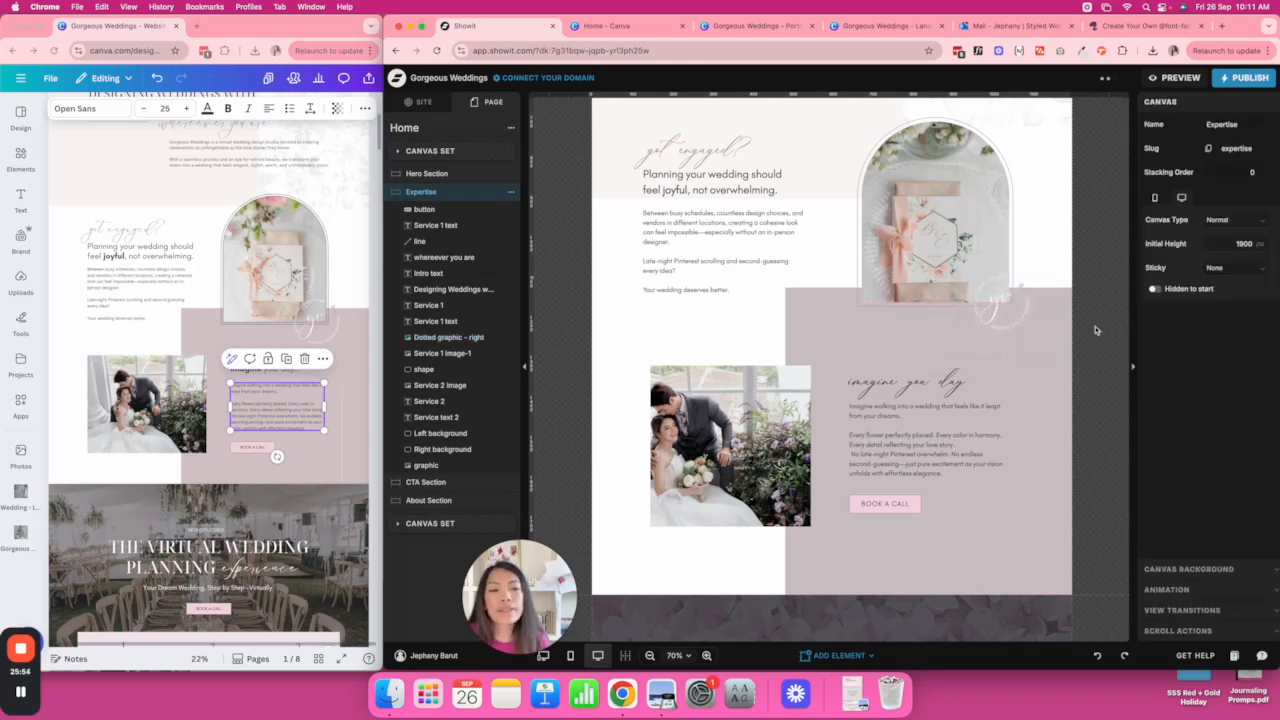
scroll(1095, 330, "down", 1)
left_click(1022, 297)
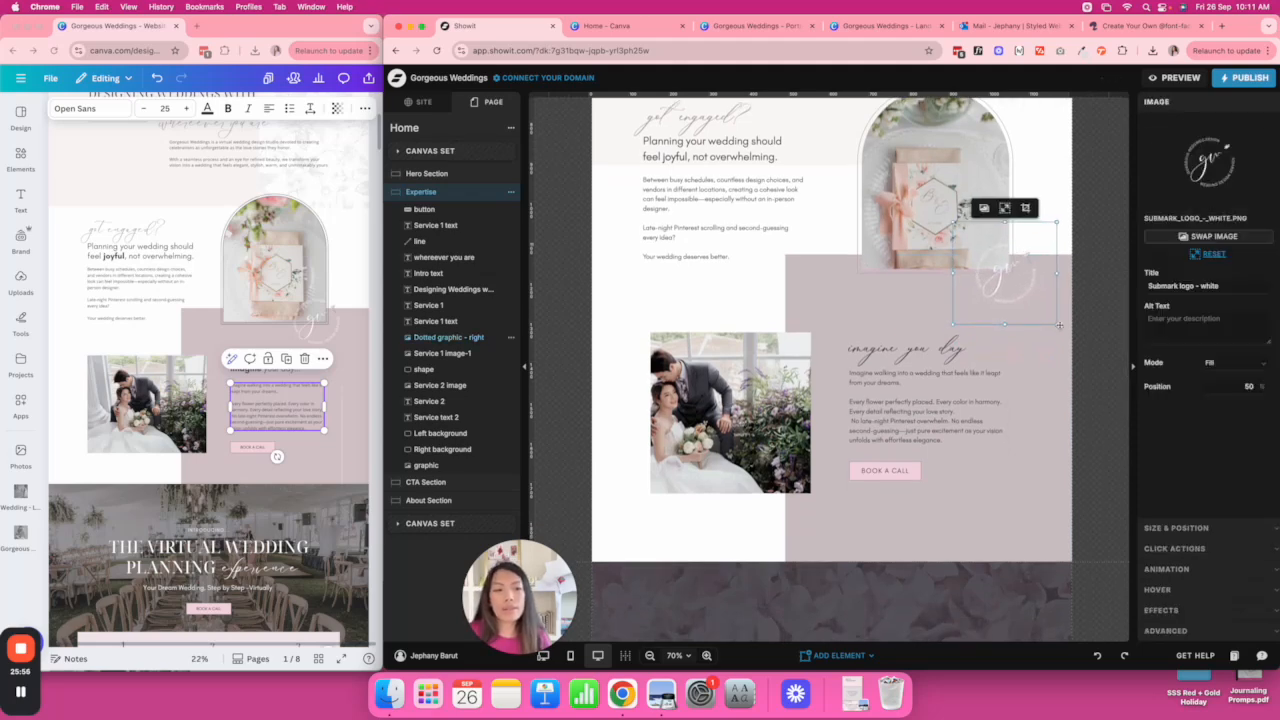
left_click(1094, 330)
left_click_drag(1039, 307, 1022, 303)
Delete the BOOK APPOINTMENT button from the CTA section.
left_click(1104, 307)
scroll(1104, 307, "up", 4)
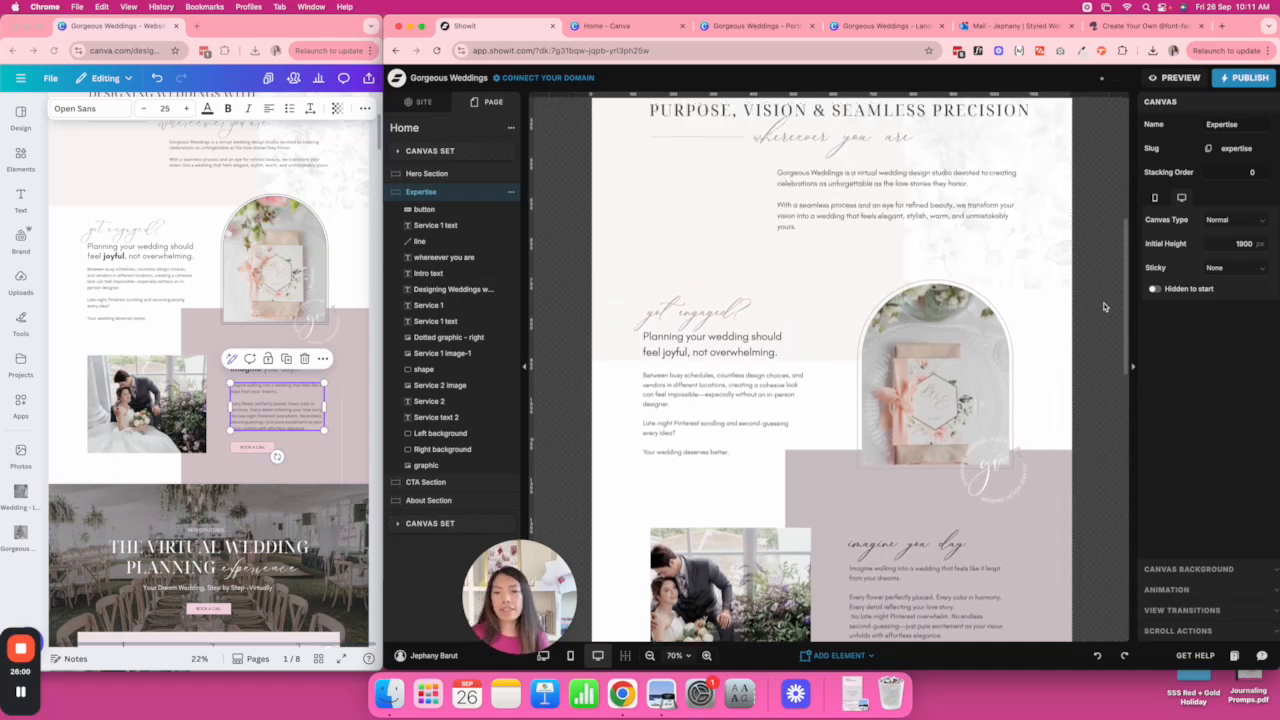
scroll(1104, 307, "down", 15)
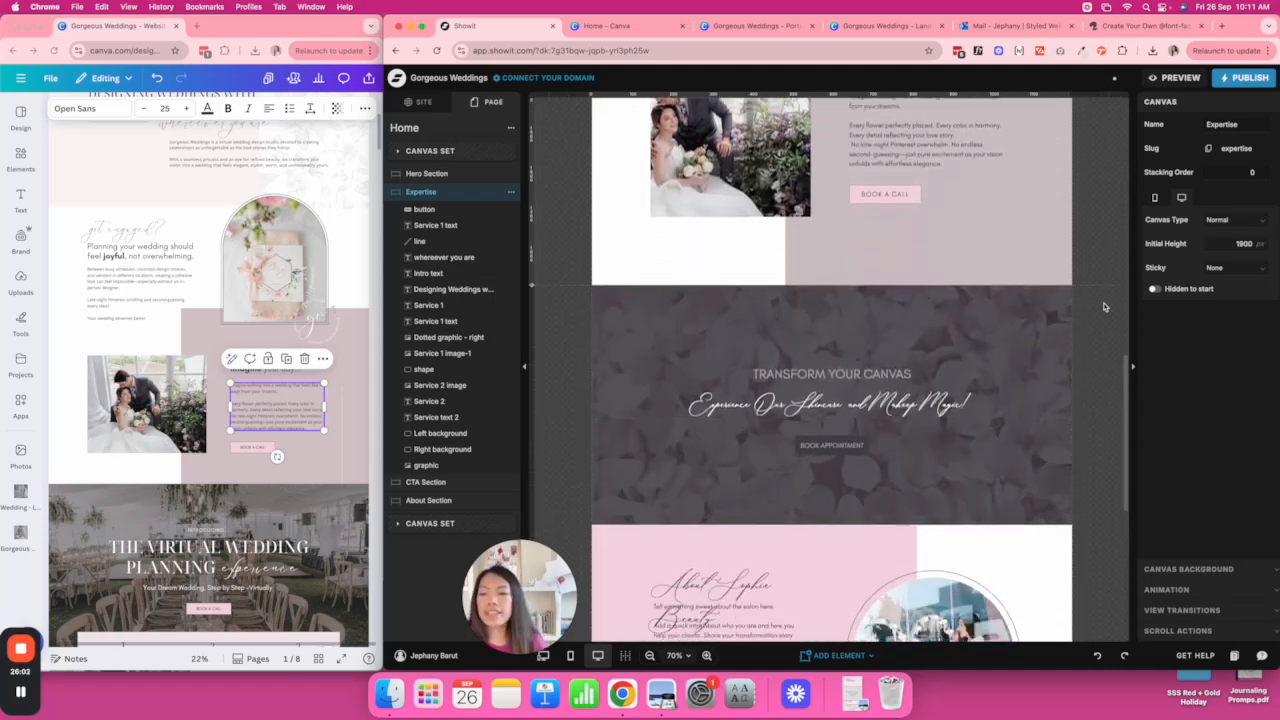
left_click(1033, 292)
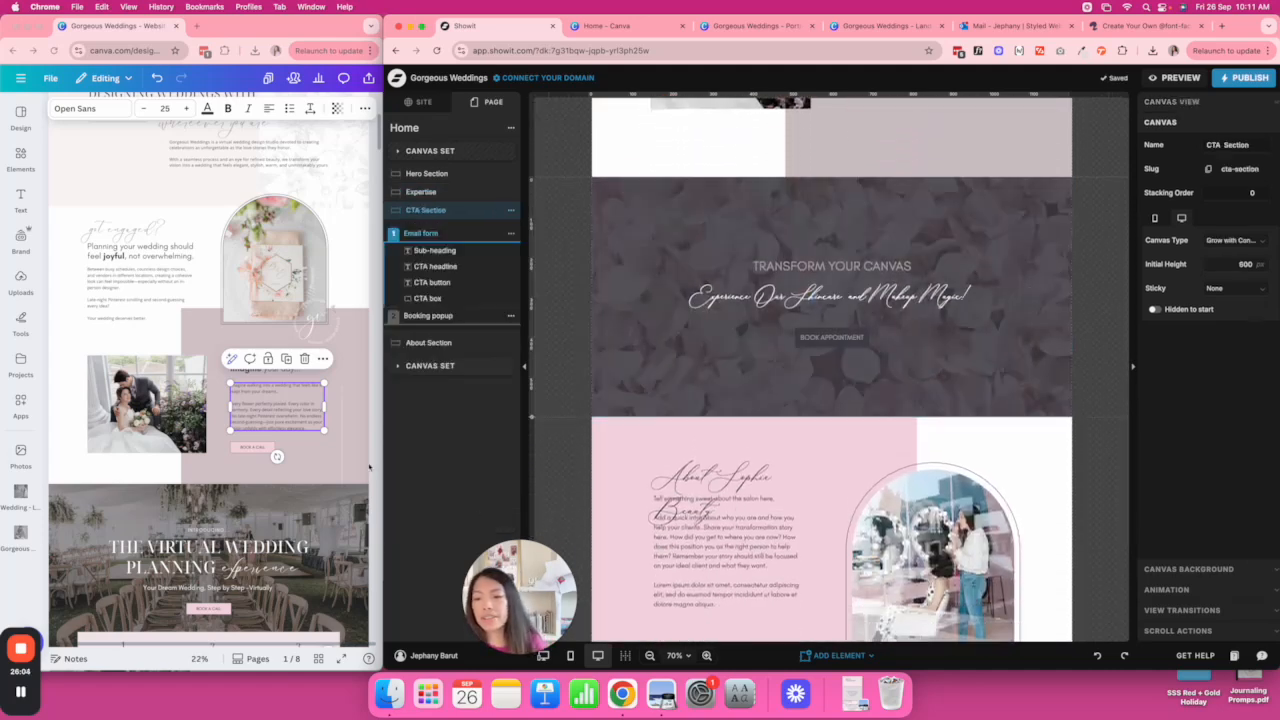
scroll(322, 253, "down", 6)
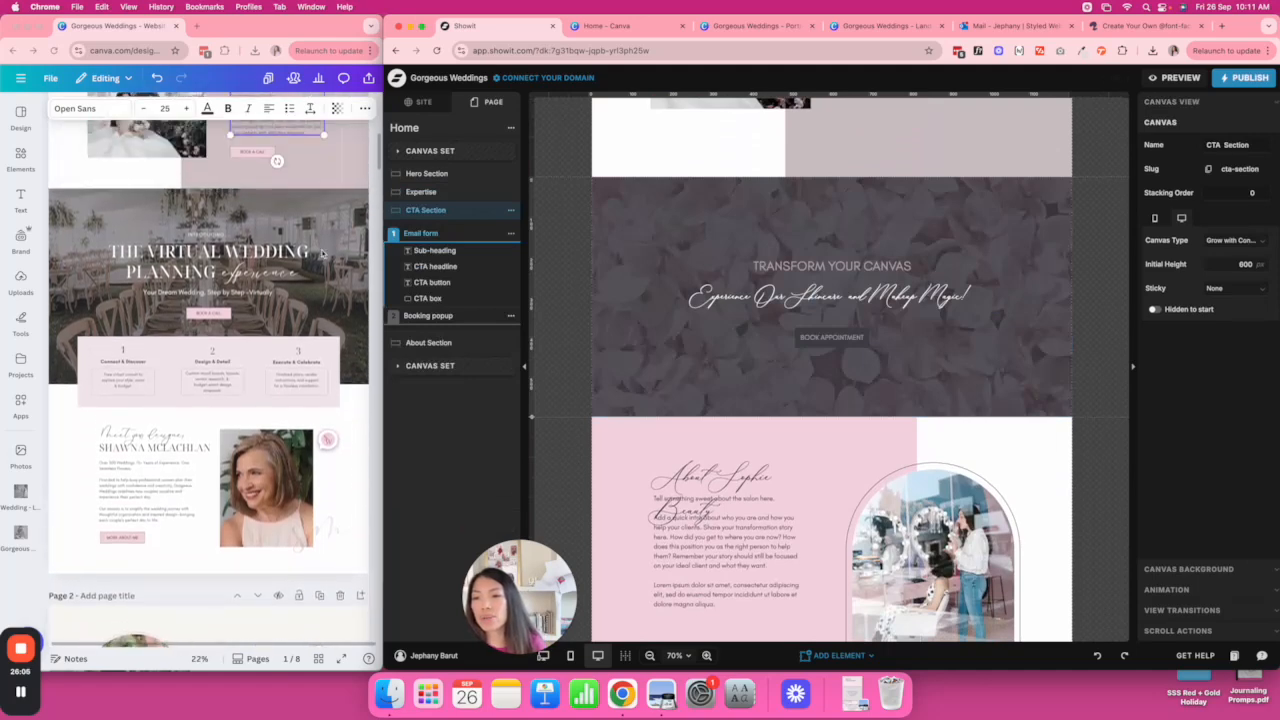
left_click(831, 337)
left_click(966, 346)
left_click(831, 337)
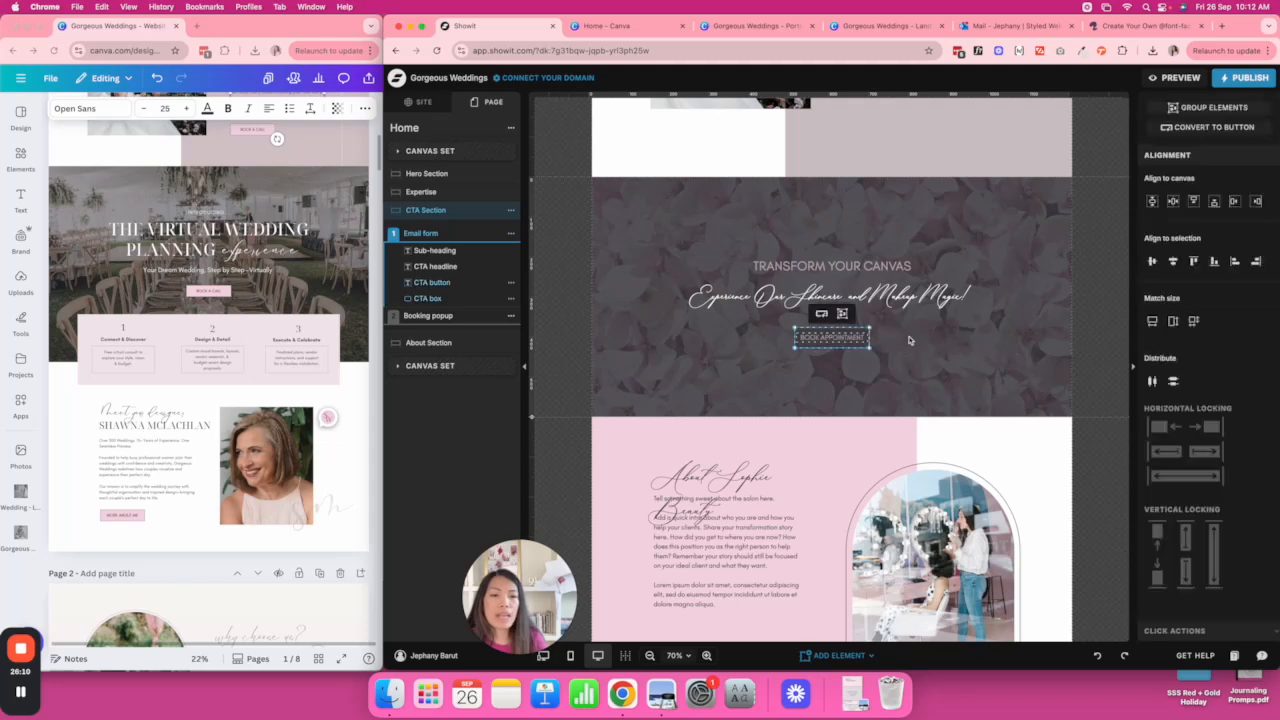
key("Delete")
Copy the Expertise BOOK A CALL button and paste it into the CTA section.
scroll(965, 340, "up", 4)
left_click(902, 284)
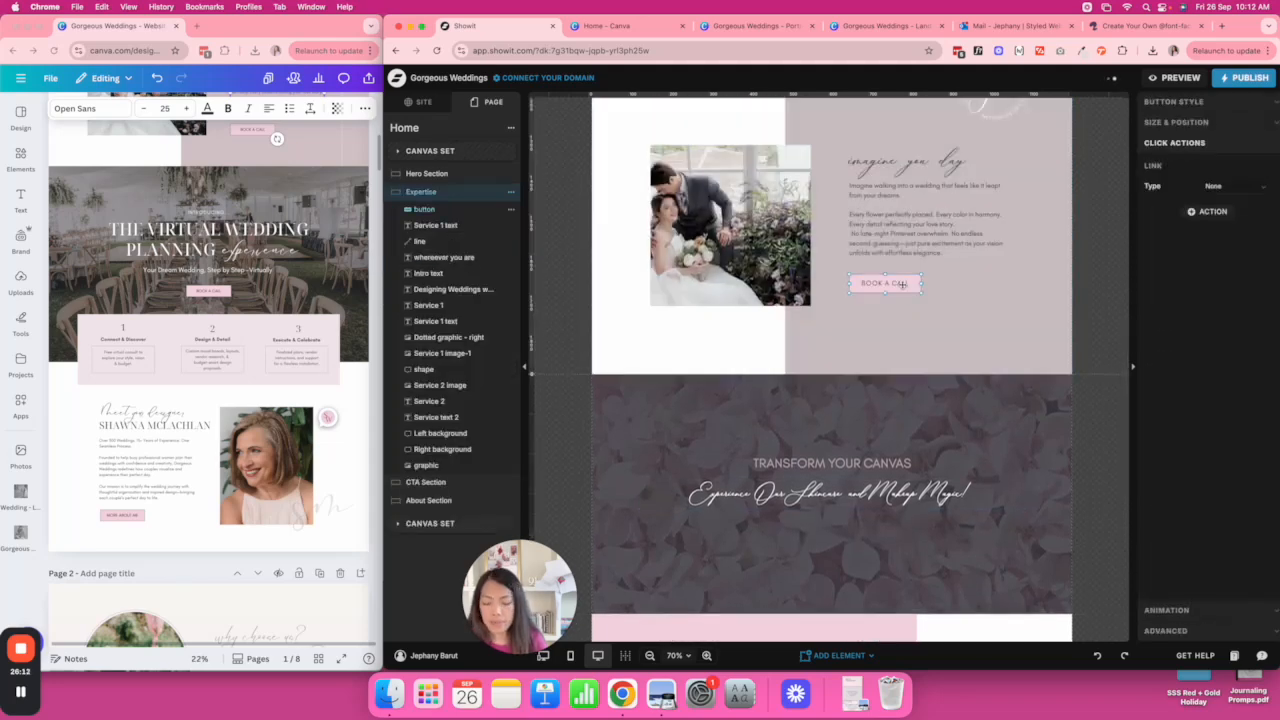
scroll(961, 335, "down", 3)
left_click(883, 392)
key("super+v")
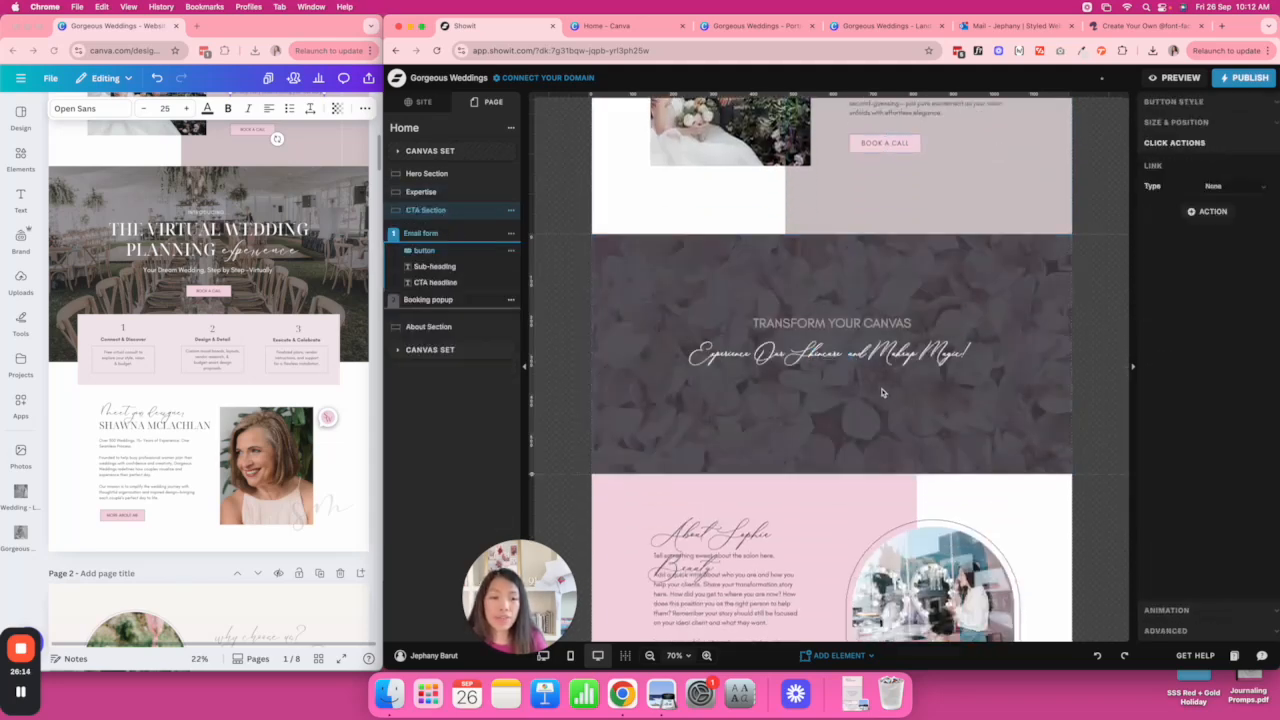
scroll(888, 420, "up", 5)
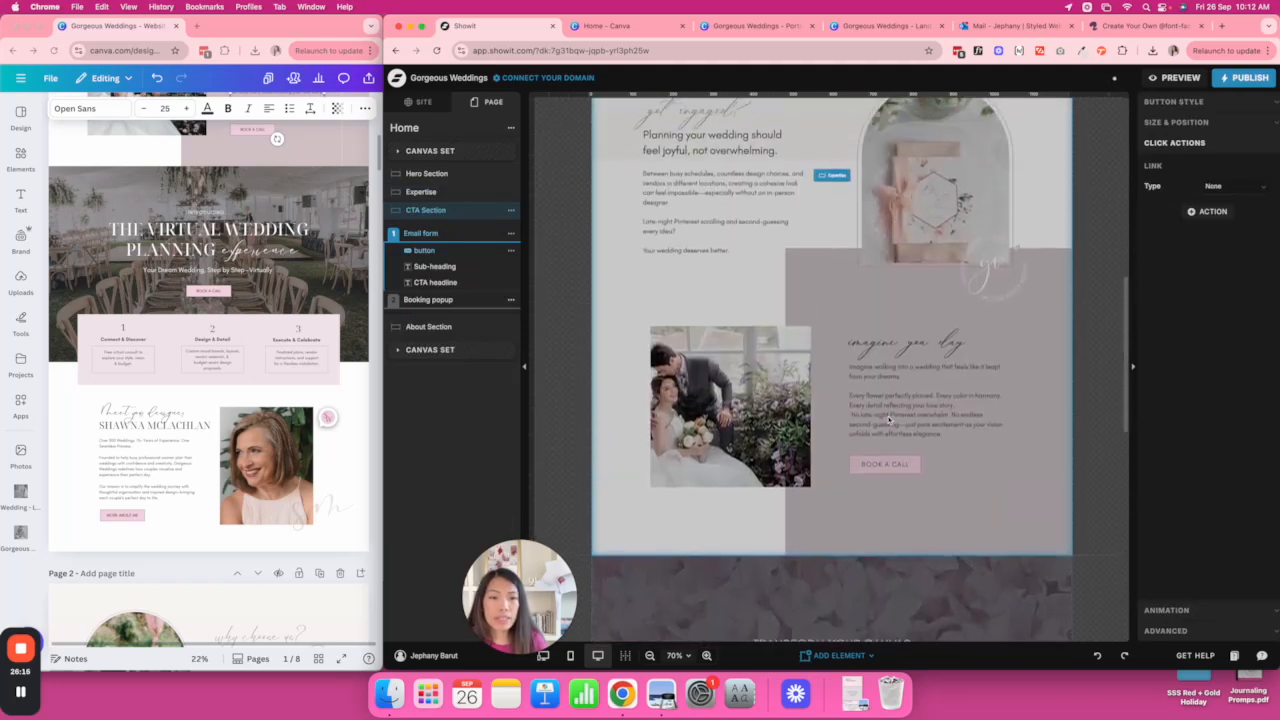
scroll(895, 400, "down", 2)
left_click(901, 380)
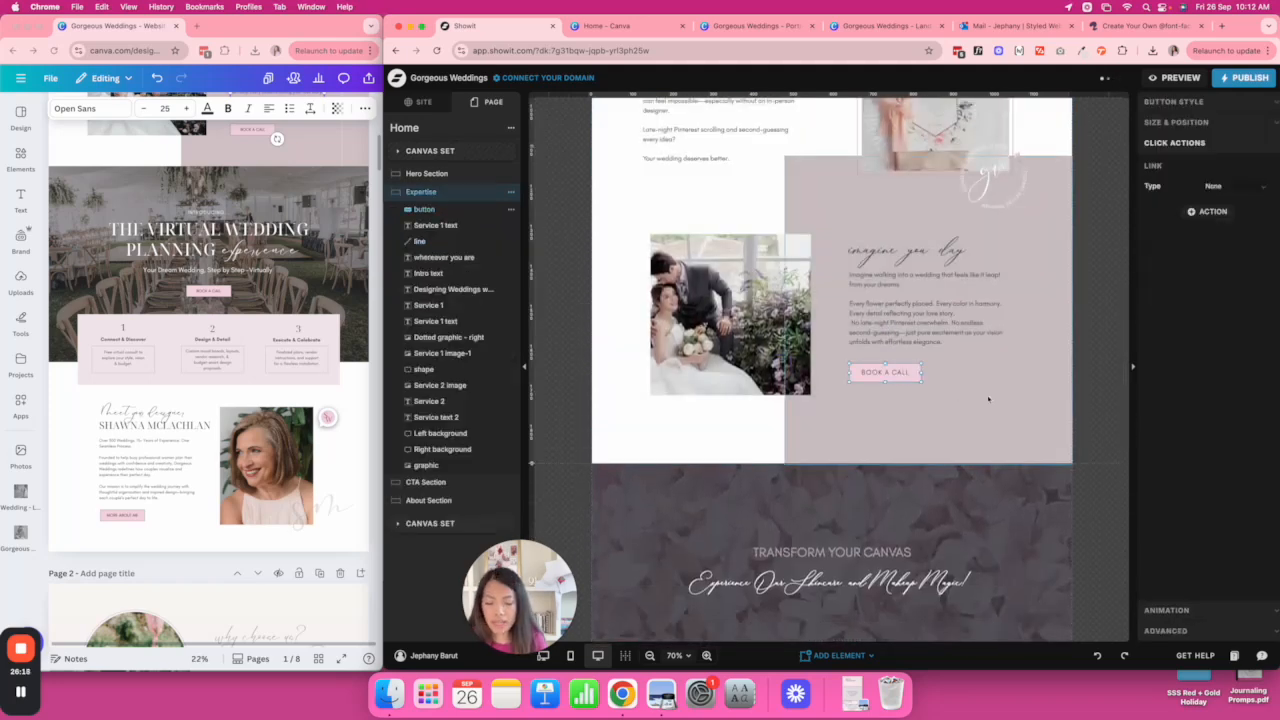
Duplicate the BOOK A CALL button, cut the copy from Expertise and paste it into the CTA section.
scroll(988, 399, "down", 2)
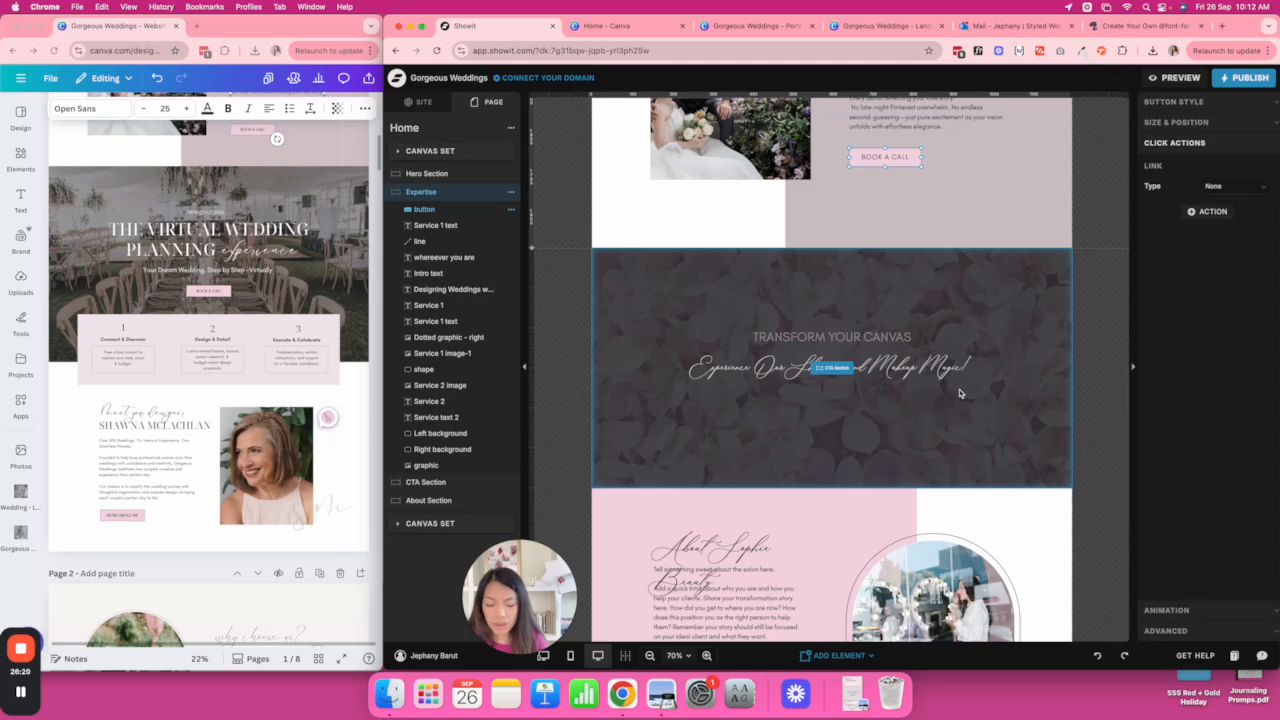
key("super+d")
left_click_drag(903, 160, 863, 418)
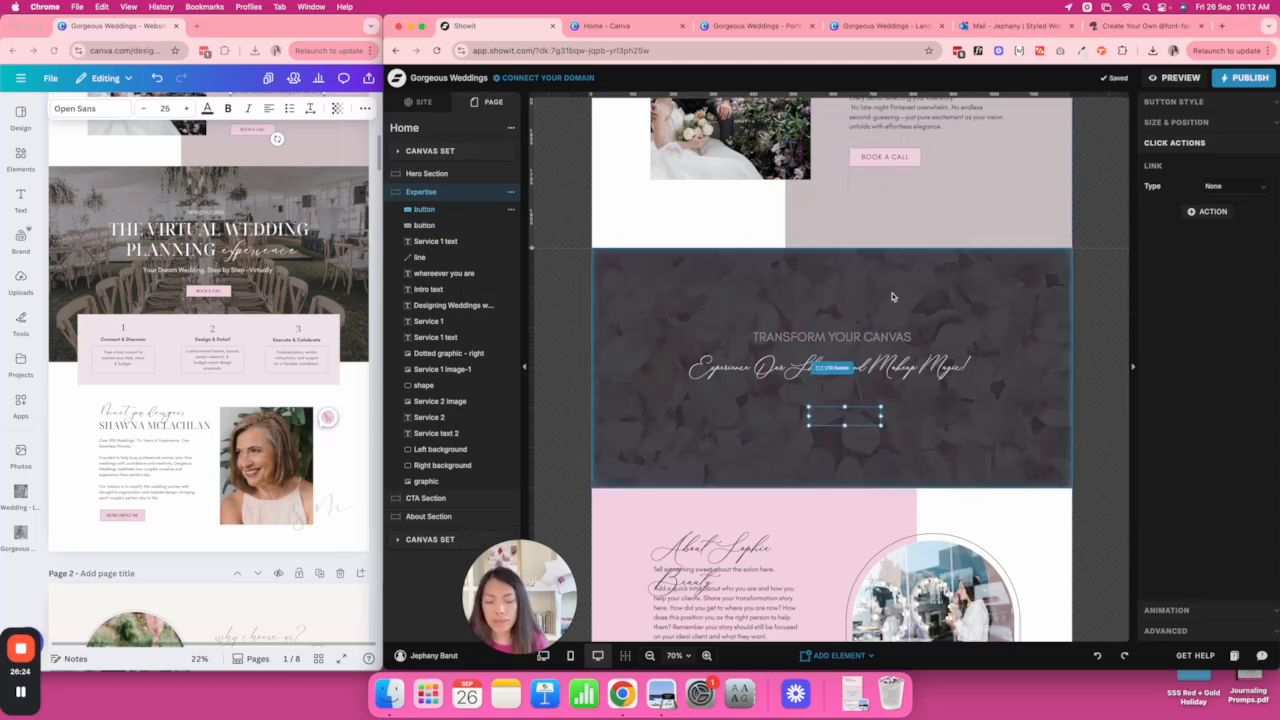
key("super+x")
left_click(891, 376)
left_click(890, 403)
key("super+v")
left_click(903, 143)
left_click(892, 157)
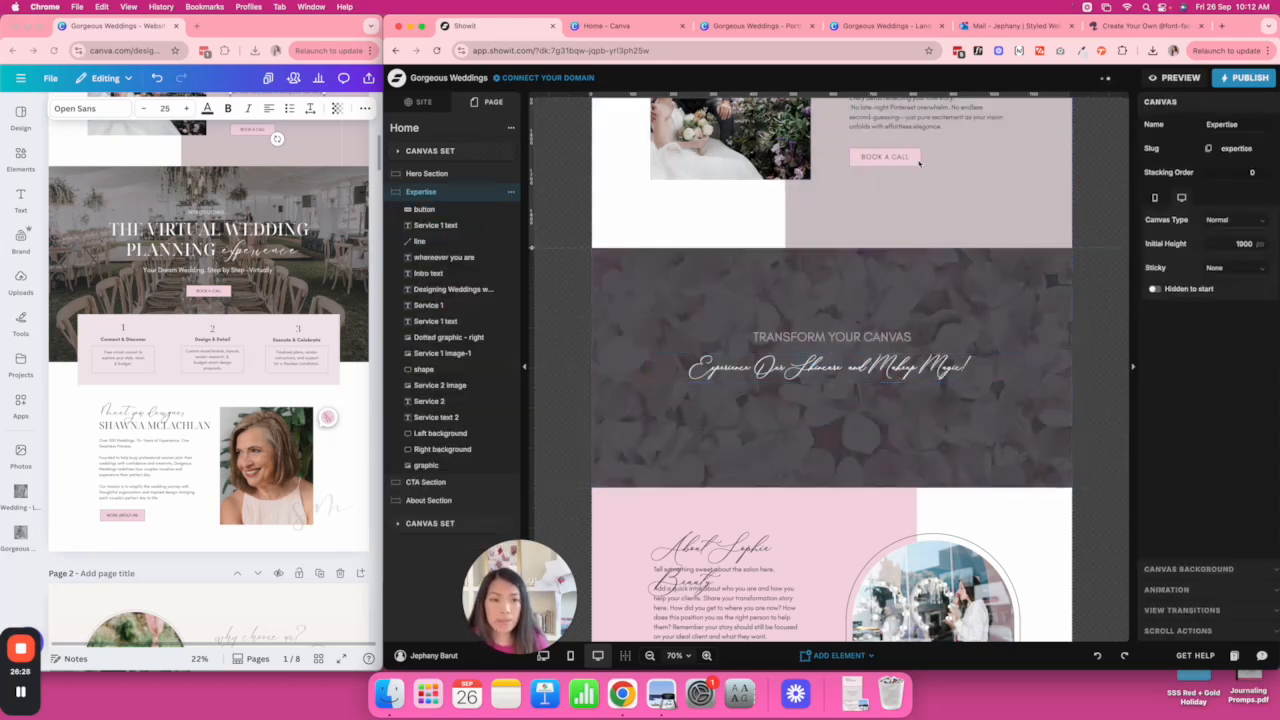
mouse_move(892, 157)
left_mouse_down()
mouse_move(893, 188)
mouse_move(884, 157)
left_mouse_up()
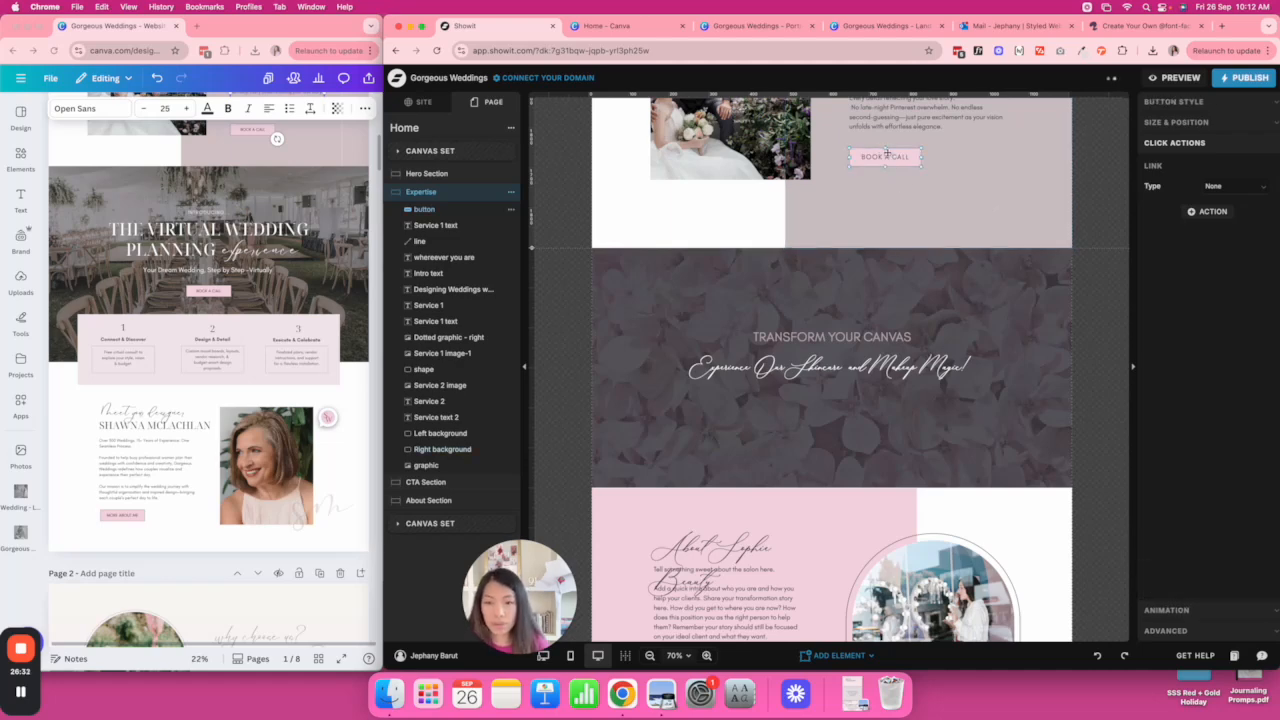
Check the CTA section's pasted buttons and stretch the section from 600 to 1893 px tall.
left_click(437, 481)
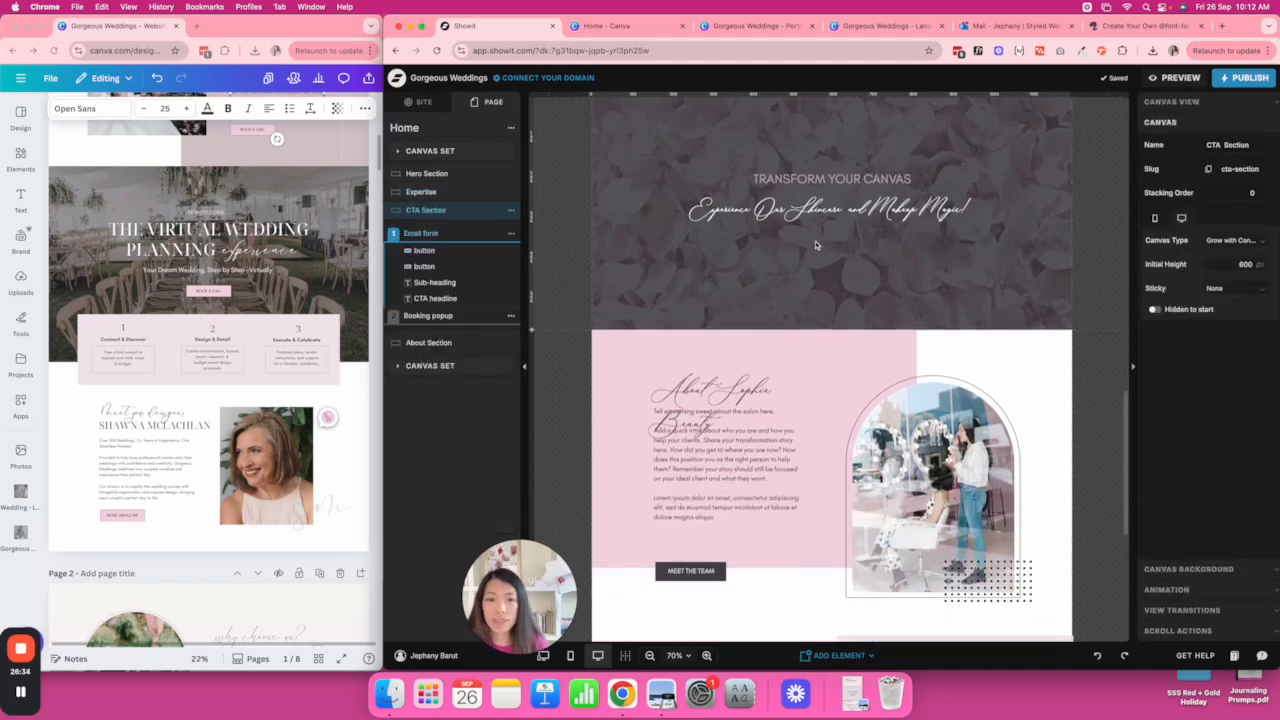
left_click(450, 251)
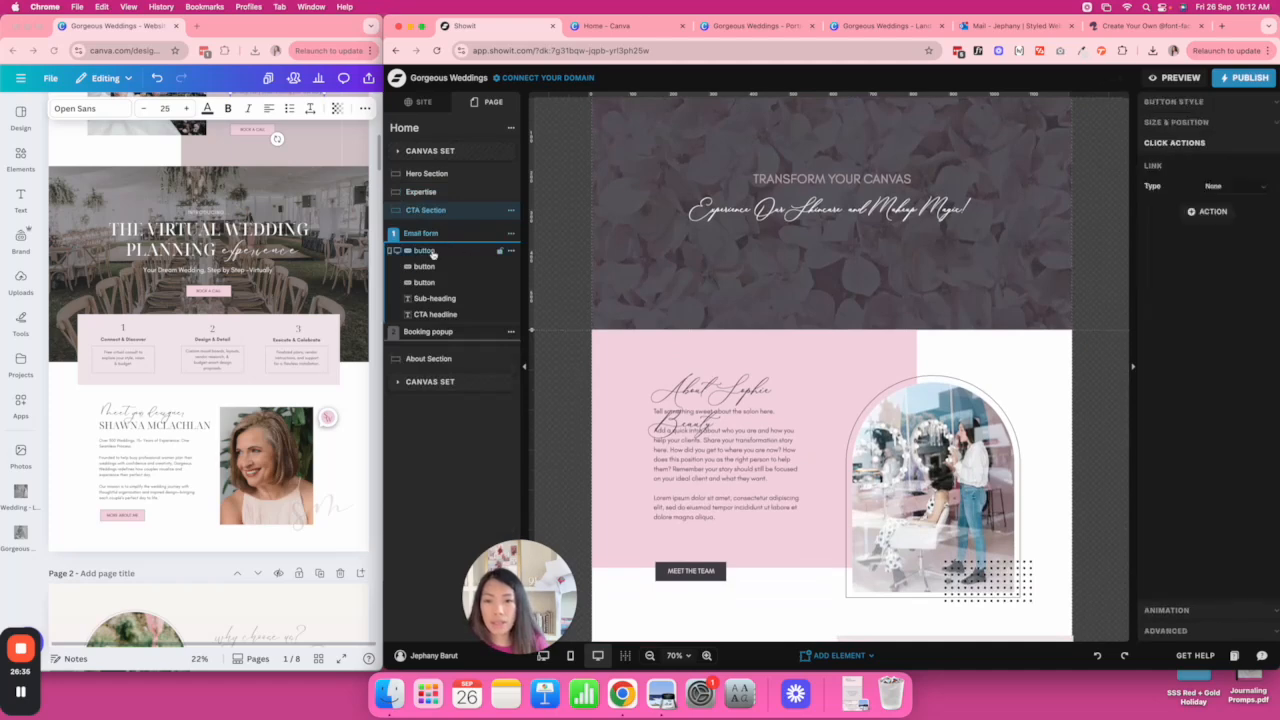
left_click(437, 285)
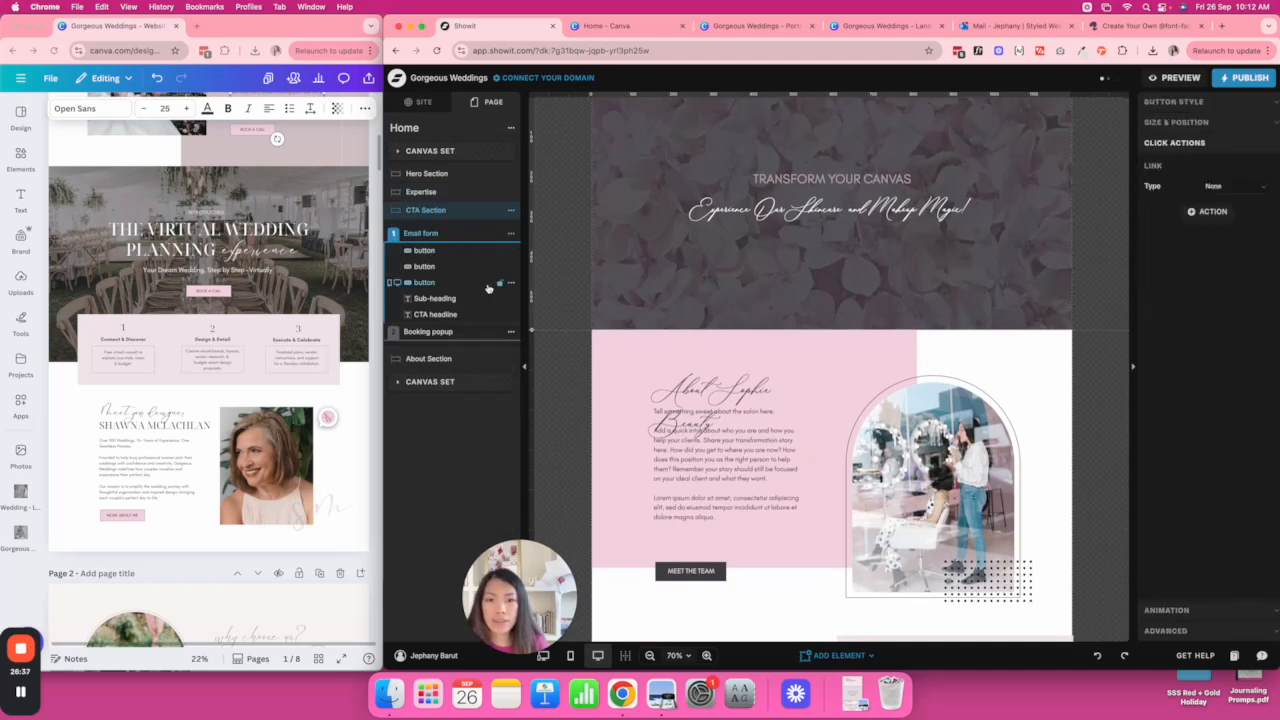
left_click(896, 266)
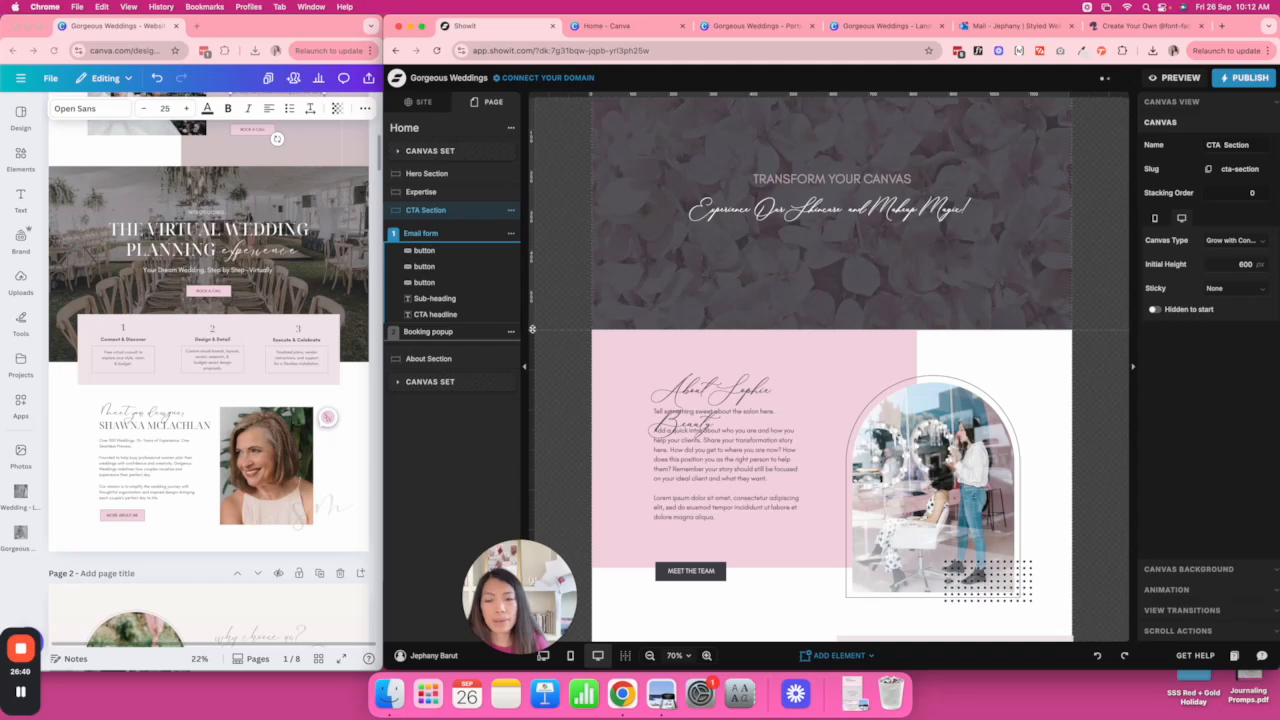
left_click(420, 251)
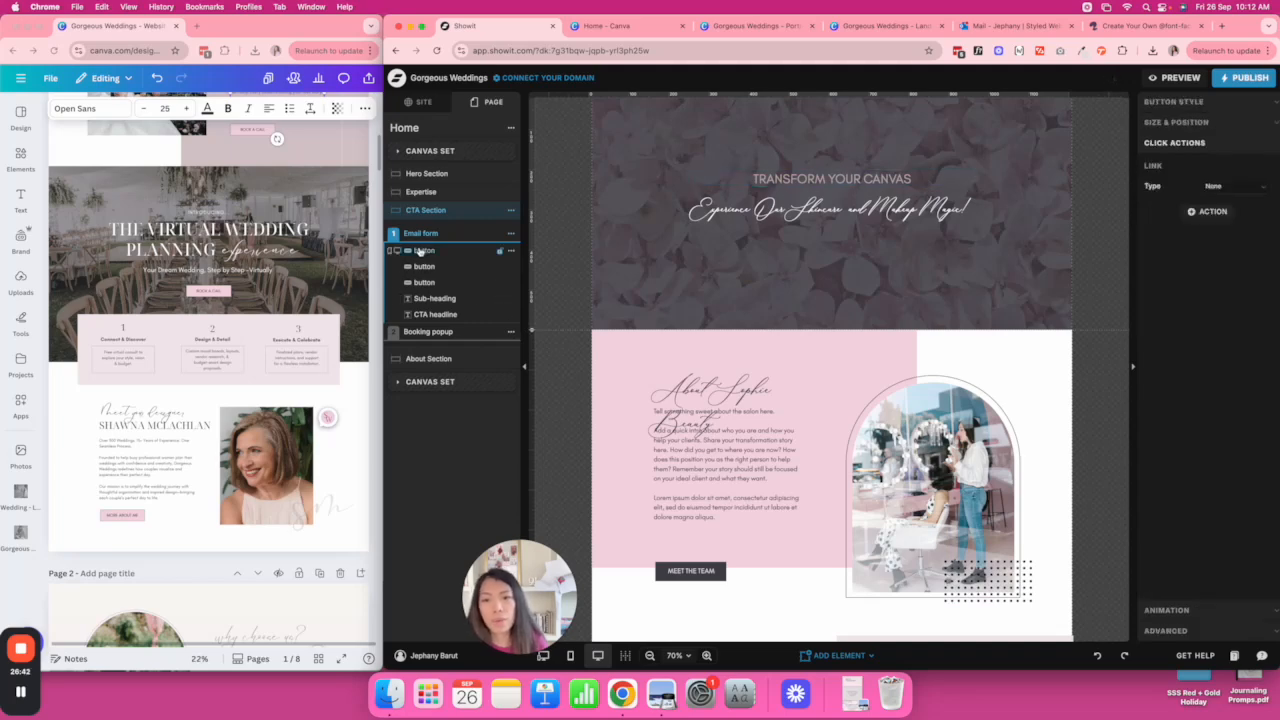
left_click(842, 327)
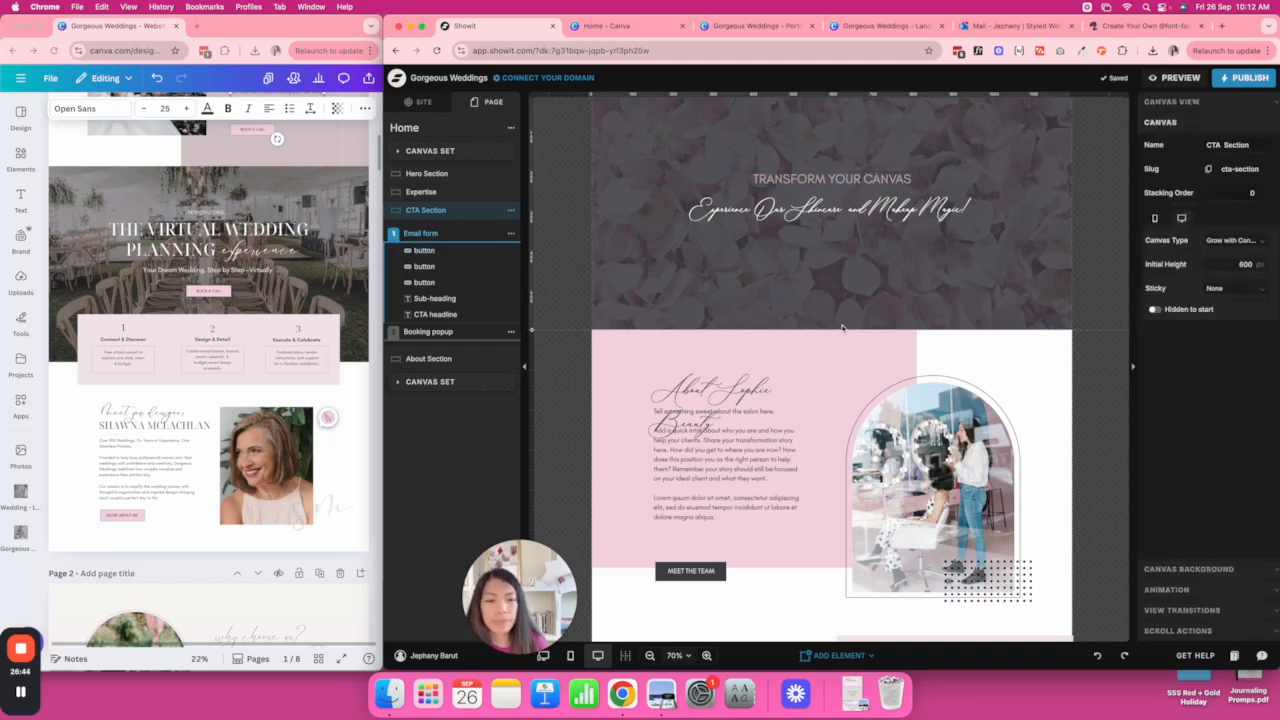
left_click_drag(530, 329, 581, 646)
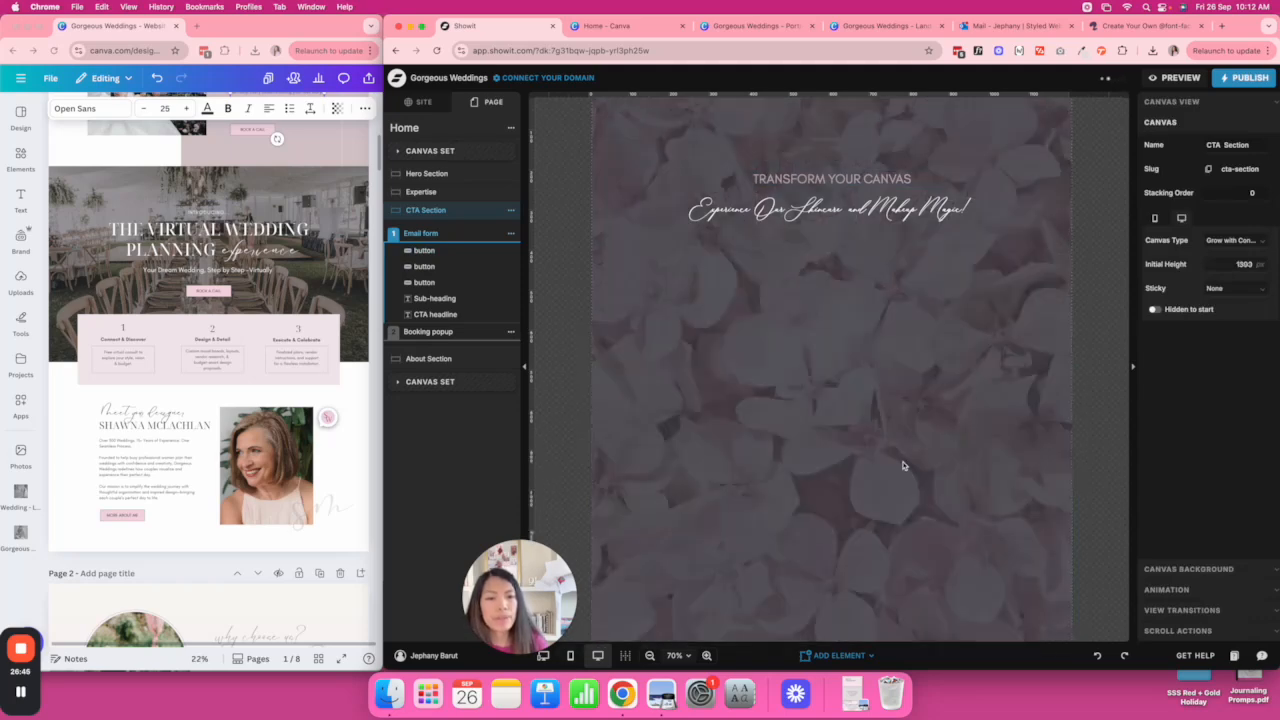
Stretch the CTA section further and drag one BOOK A CALL button up under the headline.
scroll(903, 466, "down", 5)
scroll(902, 497, "up", 1)
scroll(902, 498, "up", 1)
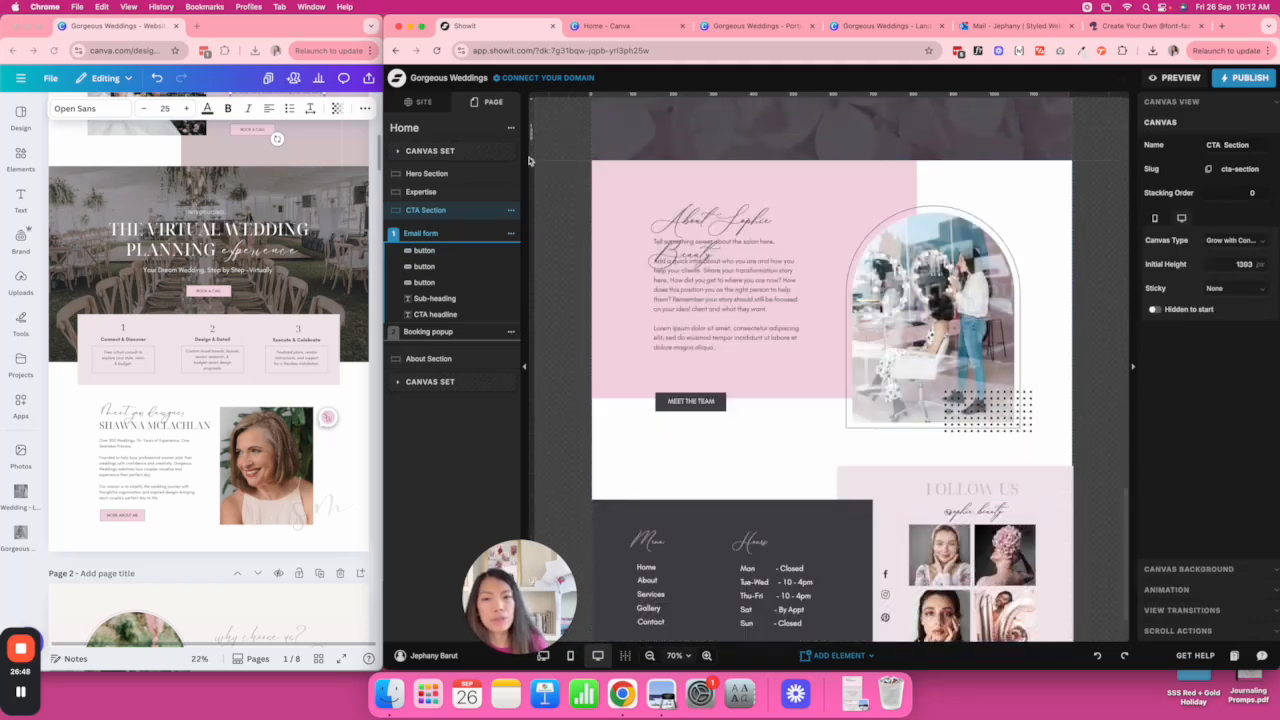
left_click_drag(531, 160, 592, 508)
left_click(884, 272)
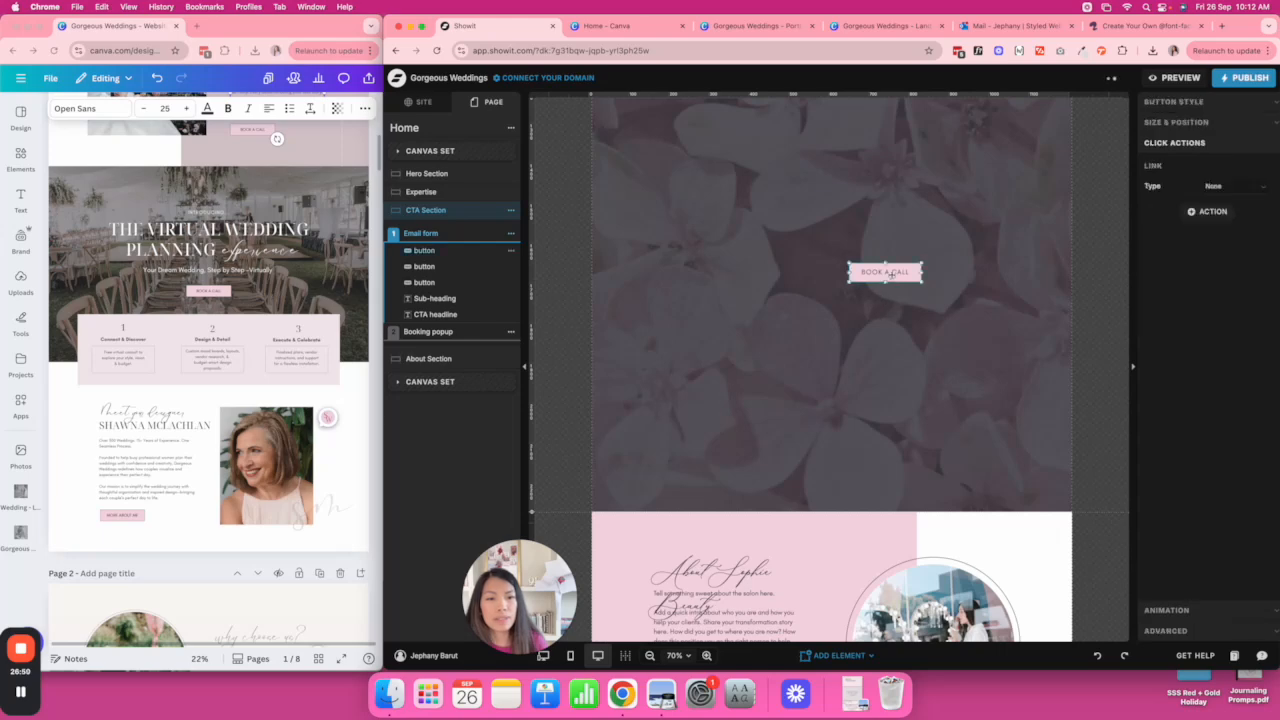
scroll(891, 276, "up", 4)
left_click_drag(886, 562, 845, 121)
Delete the duplicate BOOK A CALL button, keeping the one under the headline.
scroll(844, 121, "up", 1)
left_click(900, 612)
key("Delete")
scroll(926, 451, "up", 3)
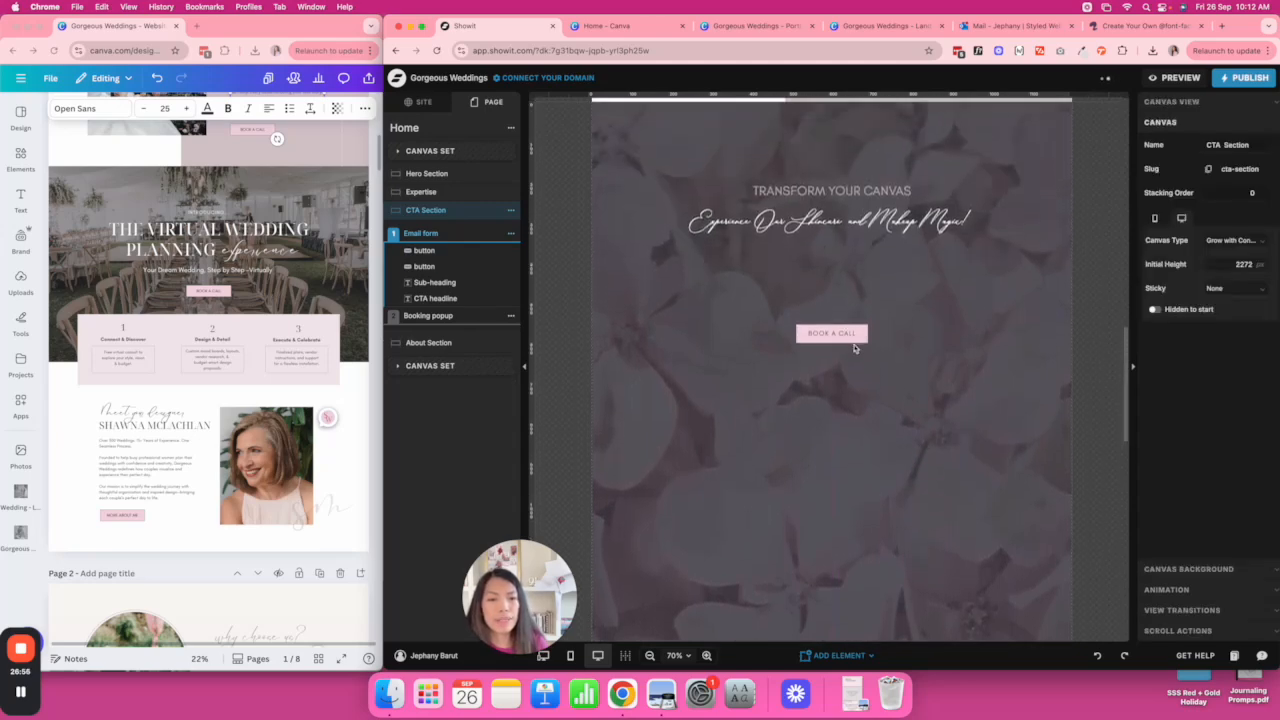
left_click(850, 277)
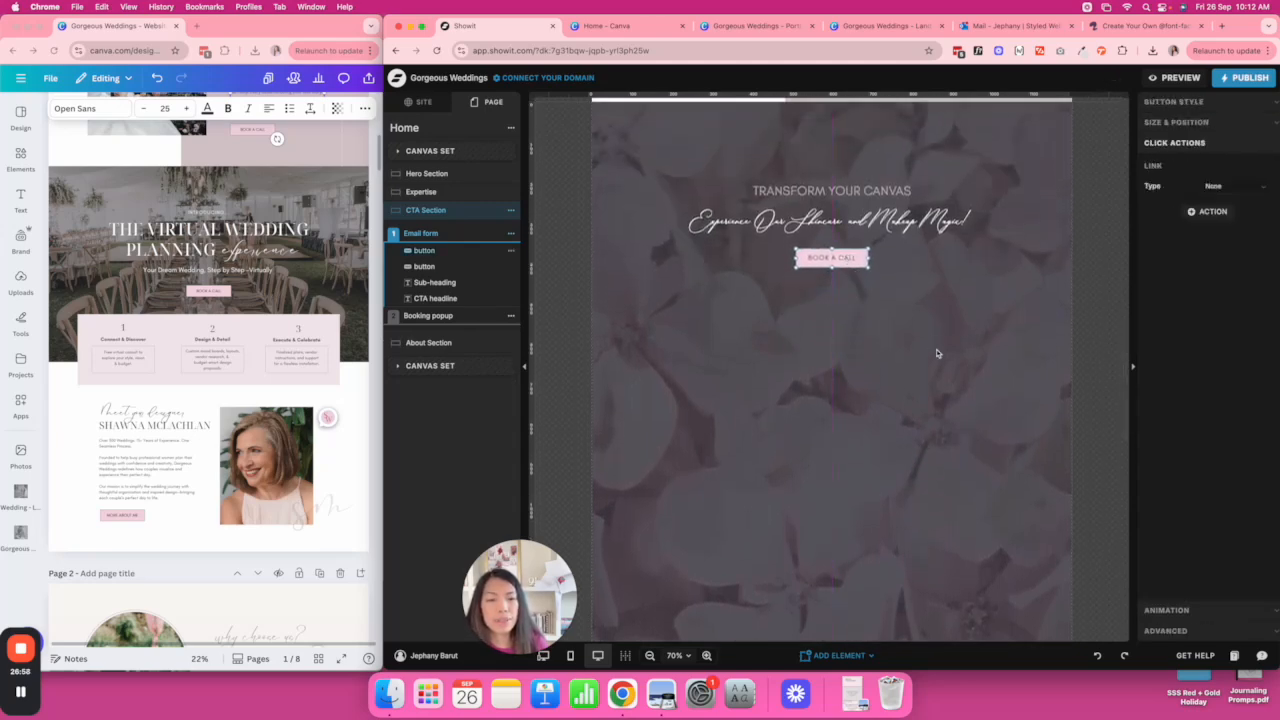
scroll(937, 353, "down", 3)
scroll(936, 352, "down", 2)
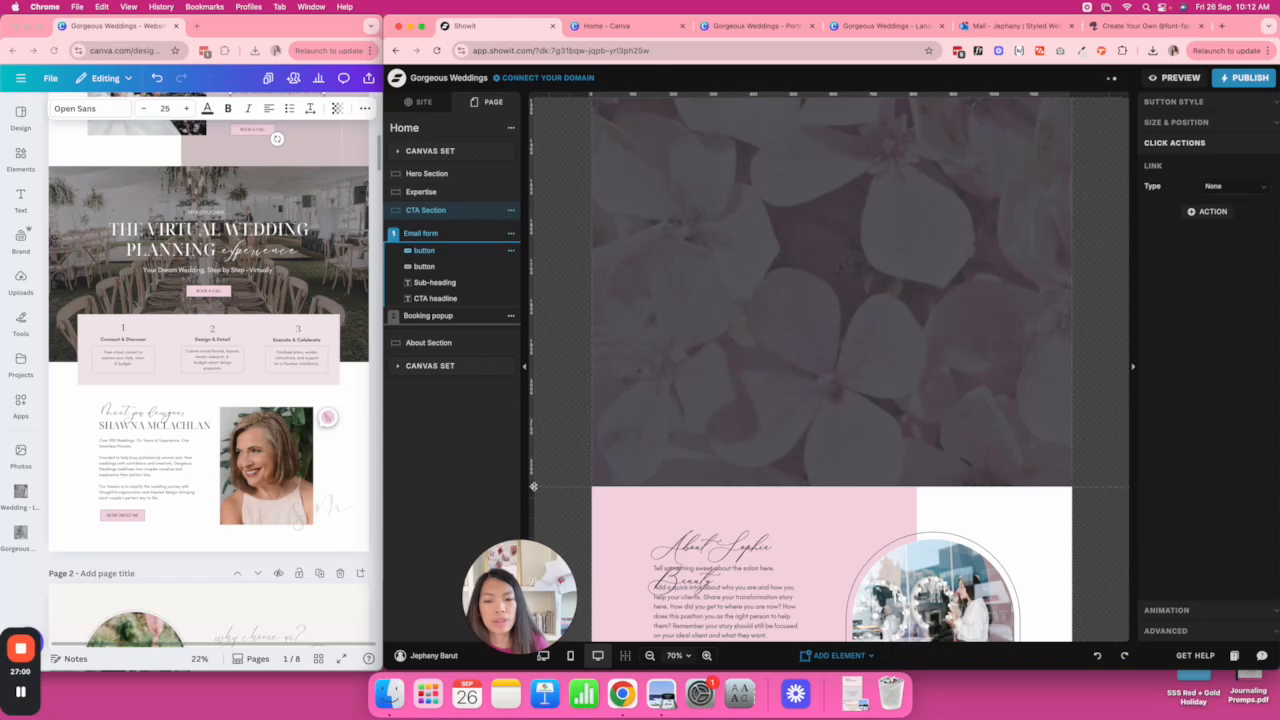
Shrink the CTA section back to about 675 px and lower BOOK A CALL slightly beneath the subheading.
left_click(570, 232)
left_click_drag(571, 232, 572, 155)
scroll(731, 257, "up", 5)
scroll(731, 257, "down", 2)
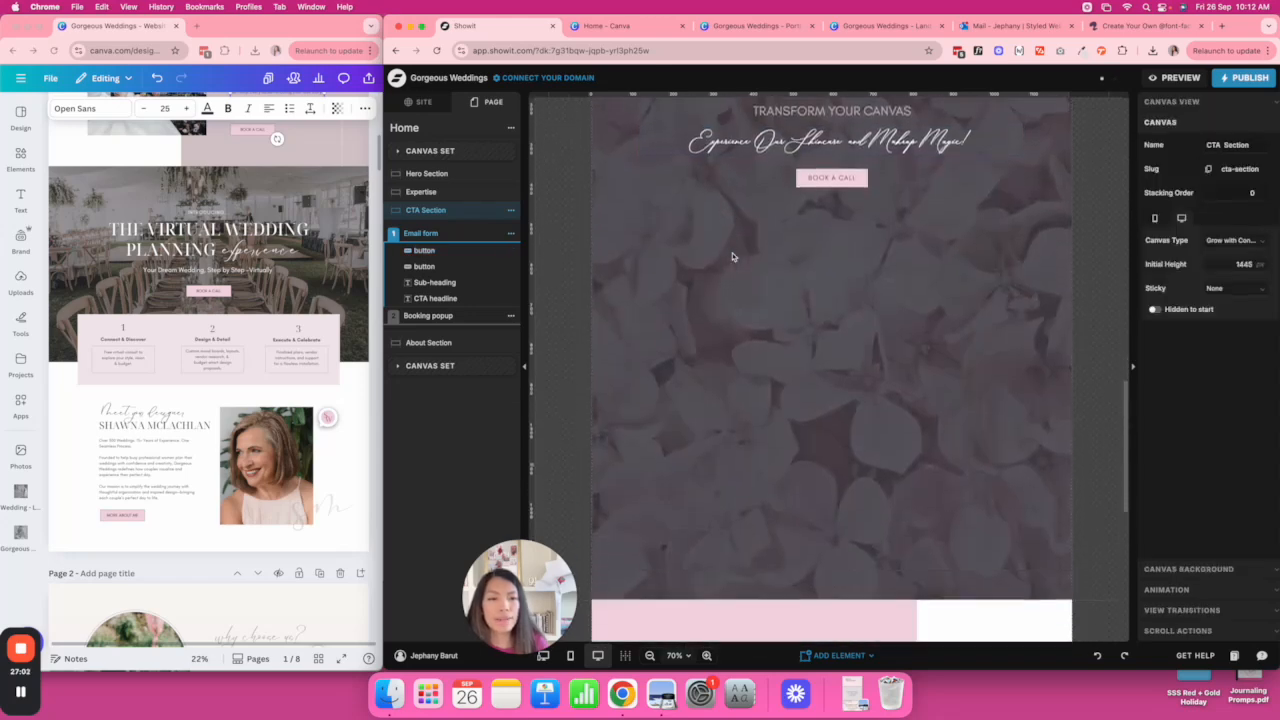
left_click_drag(535, 507, 534, 198)
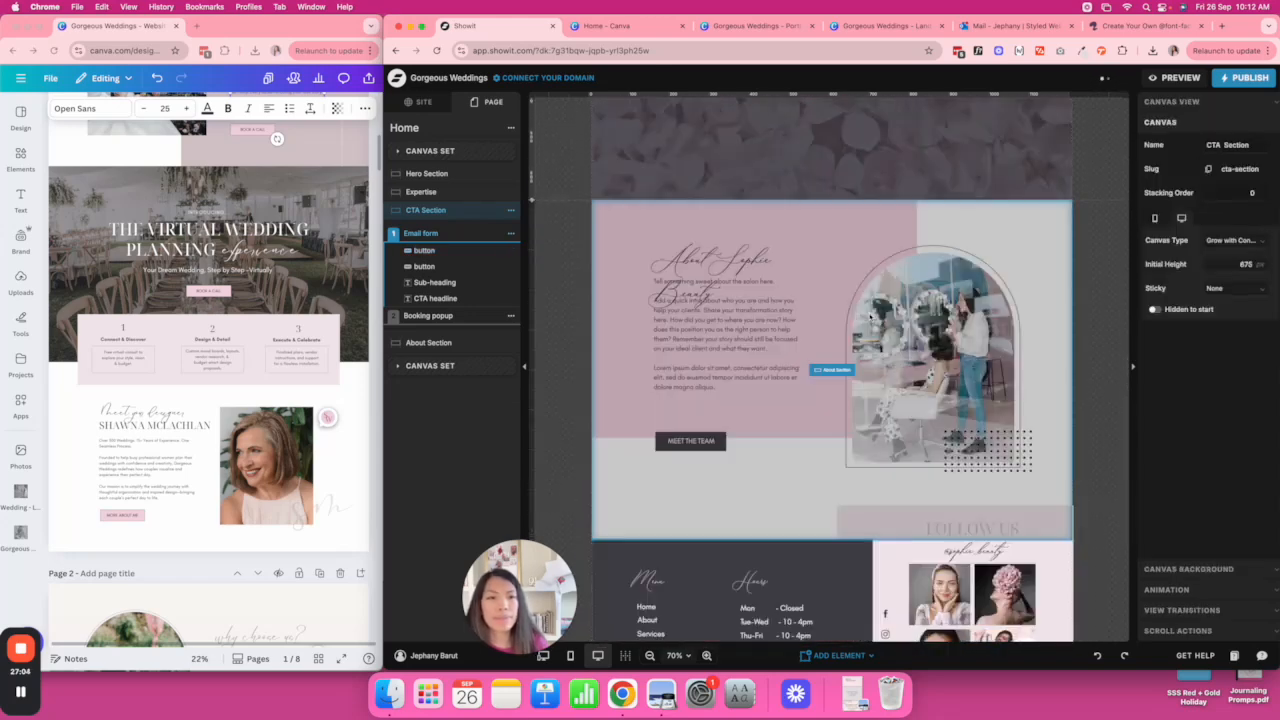
scroll(869, 317, "up", 3)
left_click_drag(859, 322, 859, 362)
Style the CTA sub-heading as white Noto Serif Display at size 50 and nudge it up.
left_click(826, 250)
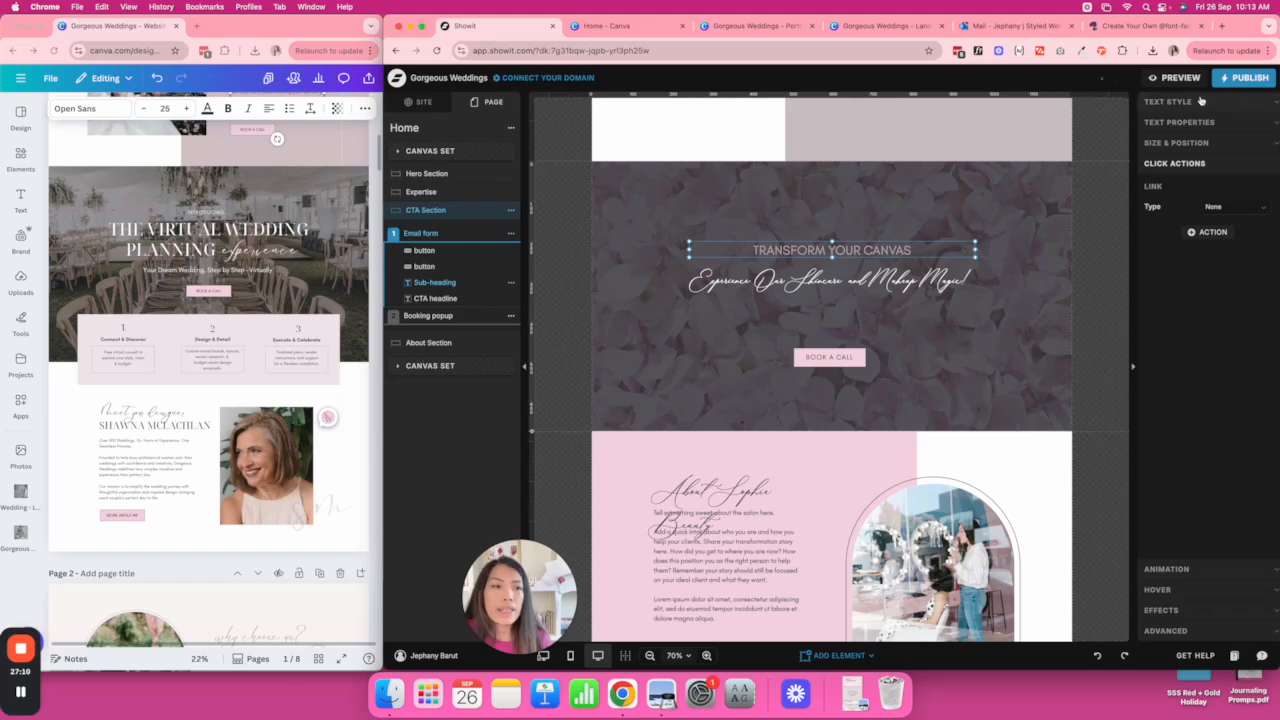
left_click(1210, 100)
left_click(1240, 186)
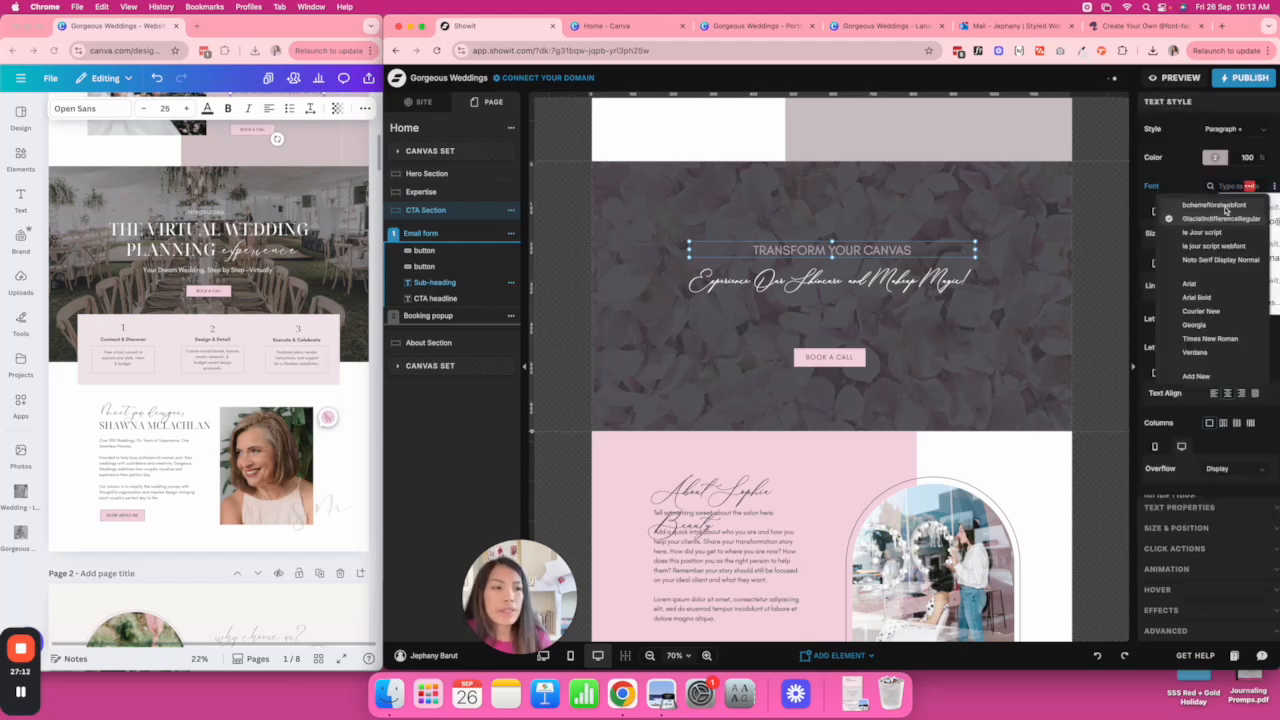
left_click(1241, 260)
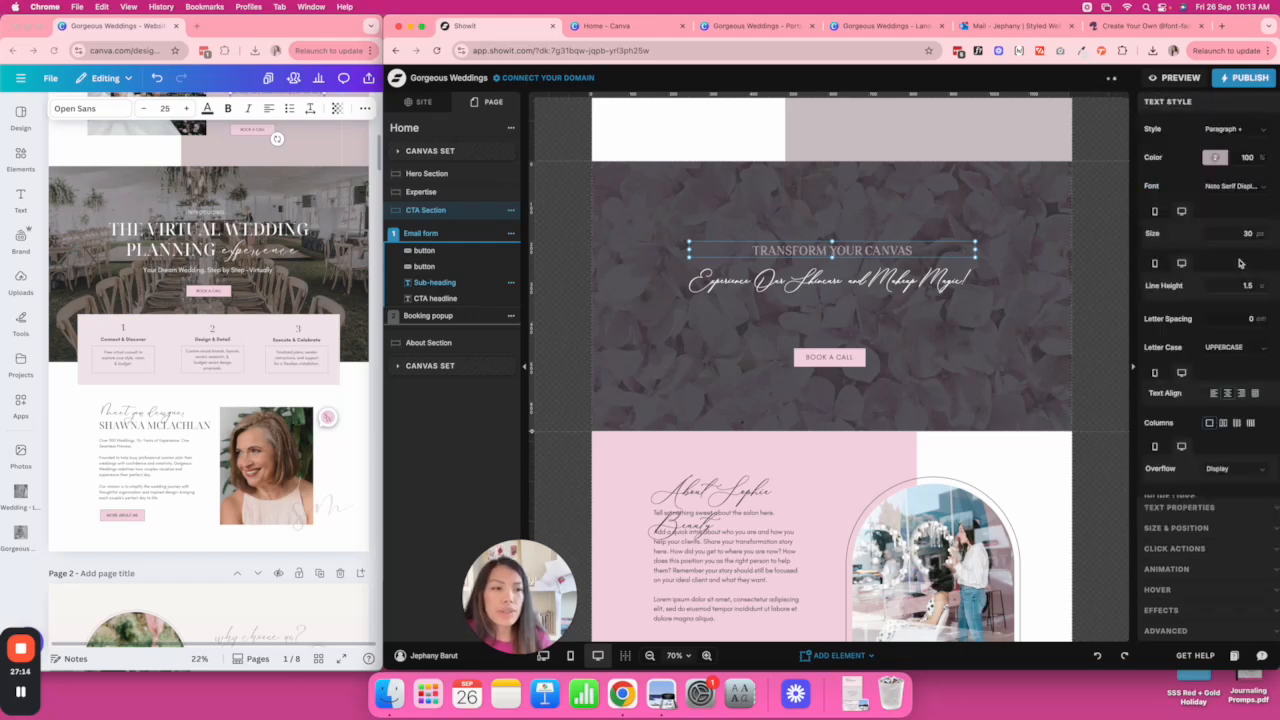
left_click(1216, 158)
left_click(1115, 182)
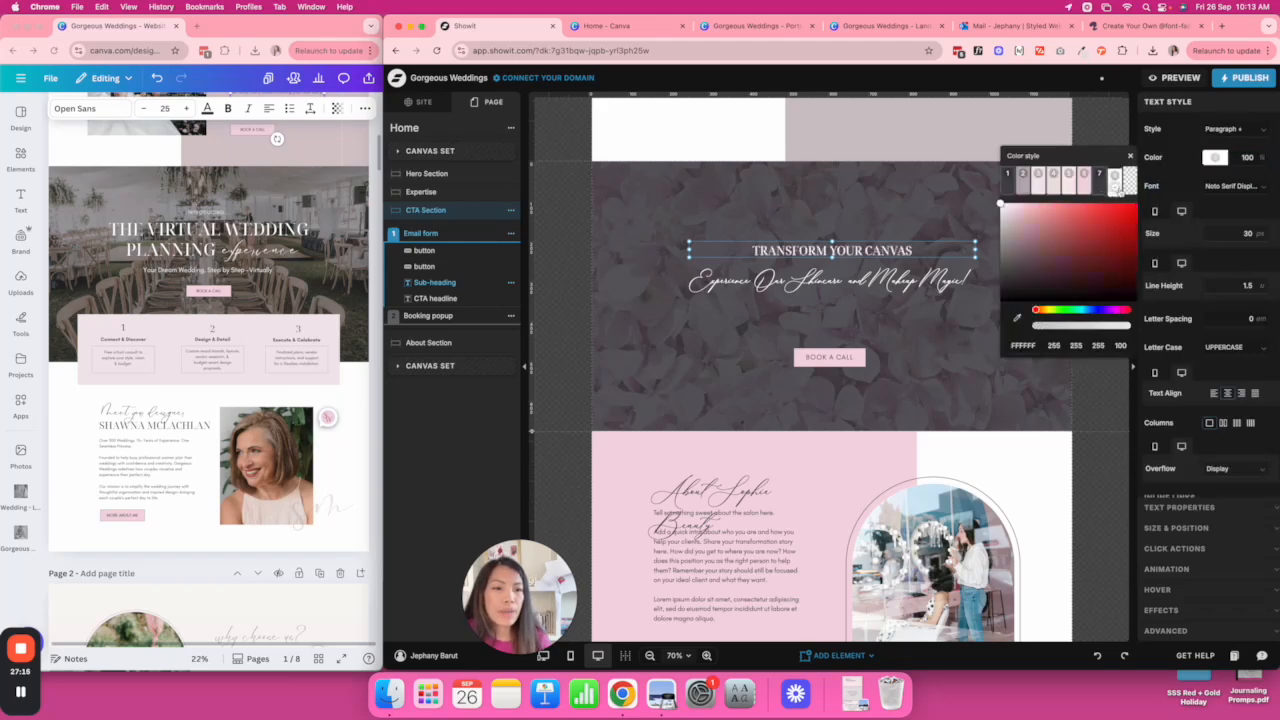
double_click(1246, 234)
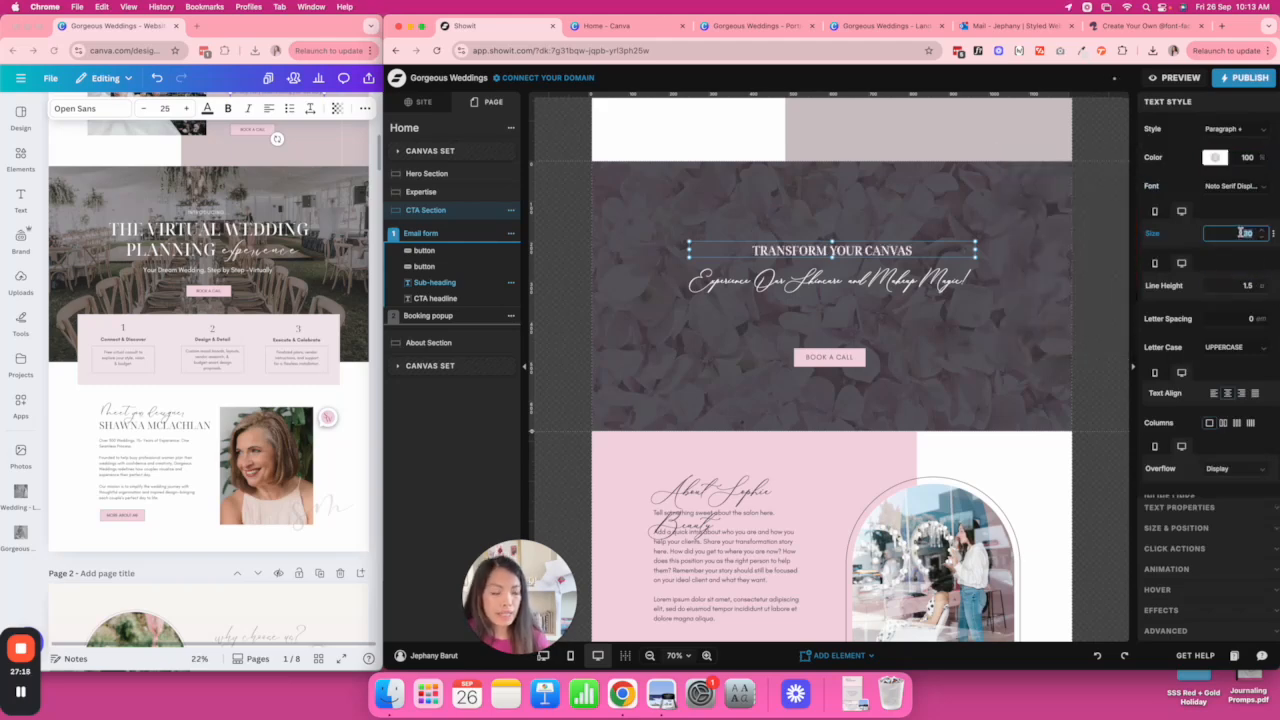
type("50")
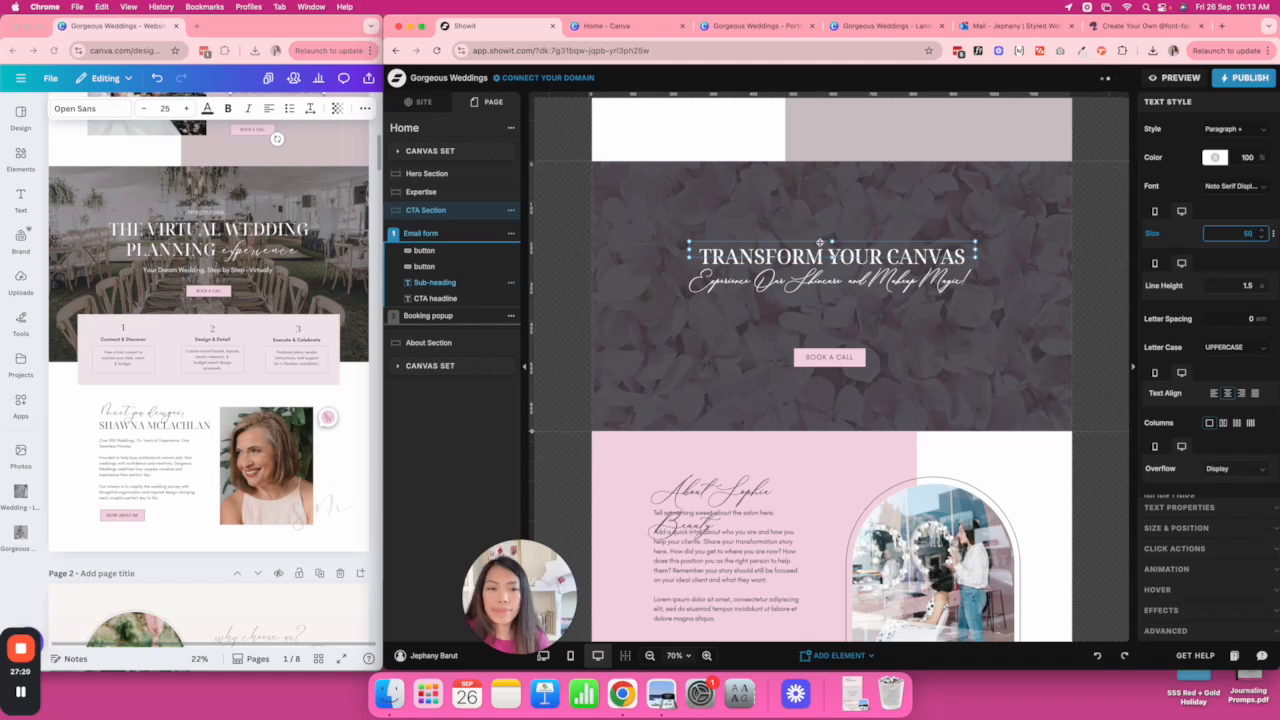
left_click_drag(831, 240, 832, 230)
Replace the heading text with THE VIRTUAL WEDDING PLANNING and move it up-left.
left_click(184, 246)
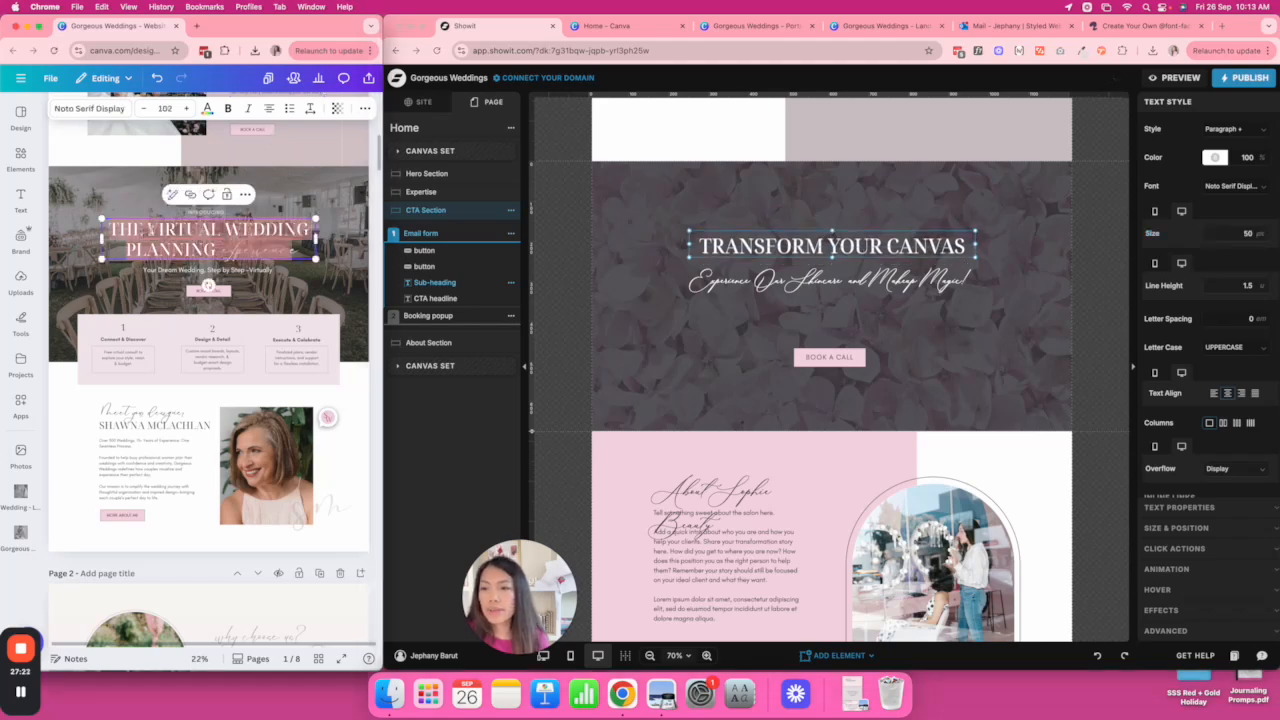
double_click(815, 237)
key("ctrl+a")
type("THE VIRTUAL WEDDING PLANNING")
left_click_drag(842, 231, 832, 210)
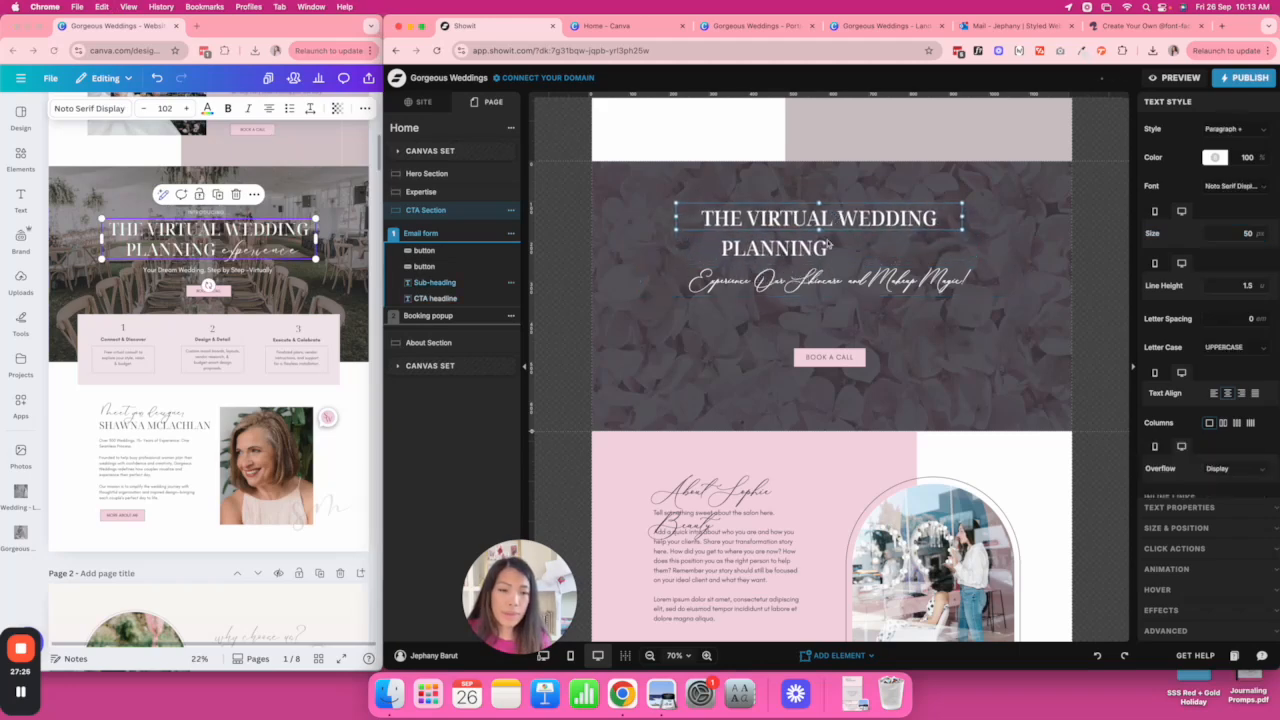
Change the script headline to 'experience' at size 120 and resize its text box.
double_click(826, 286)
type("experience")
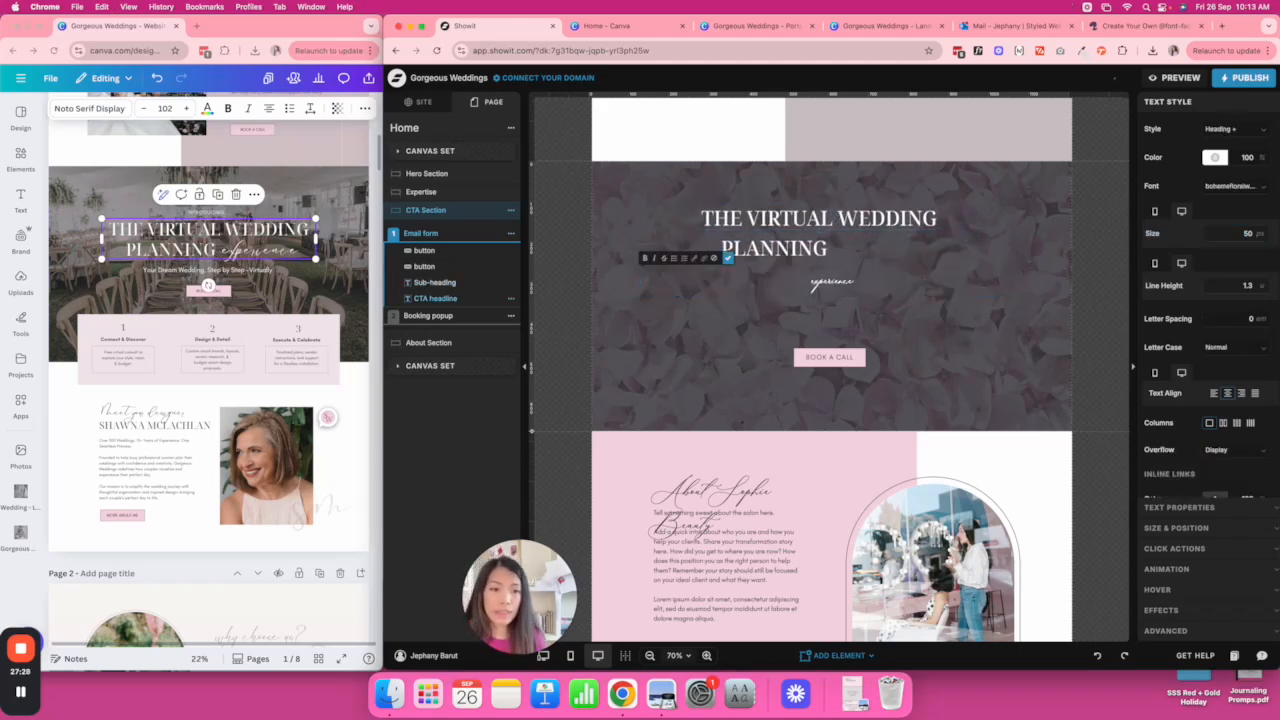
key("Escape")
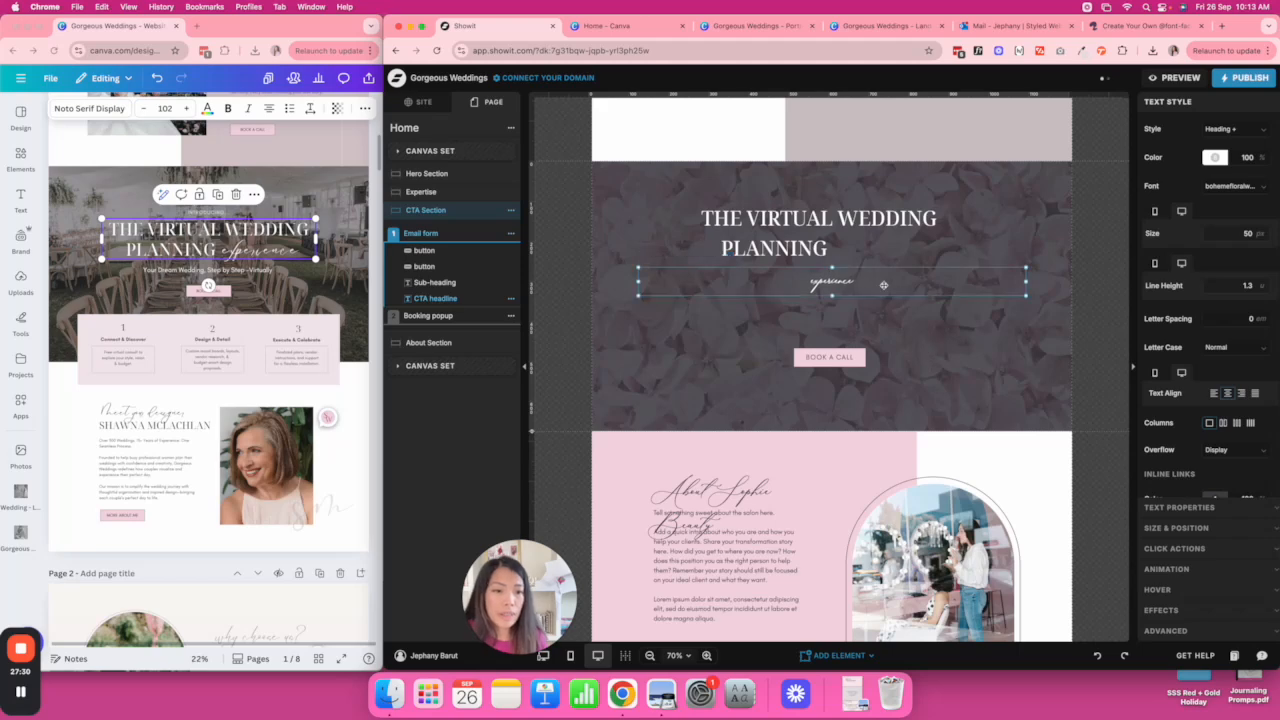
left_click_drag(1033, 285, 712, 285)
left_click(1250, 231)
type("100")
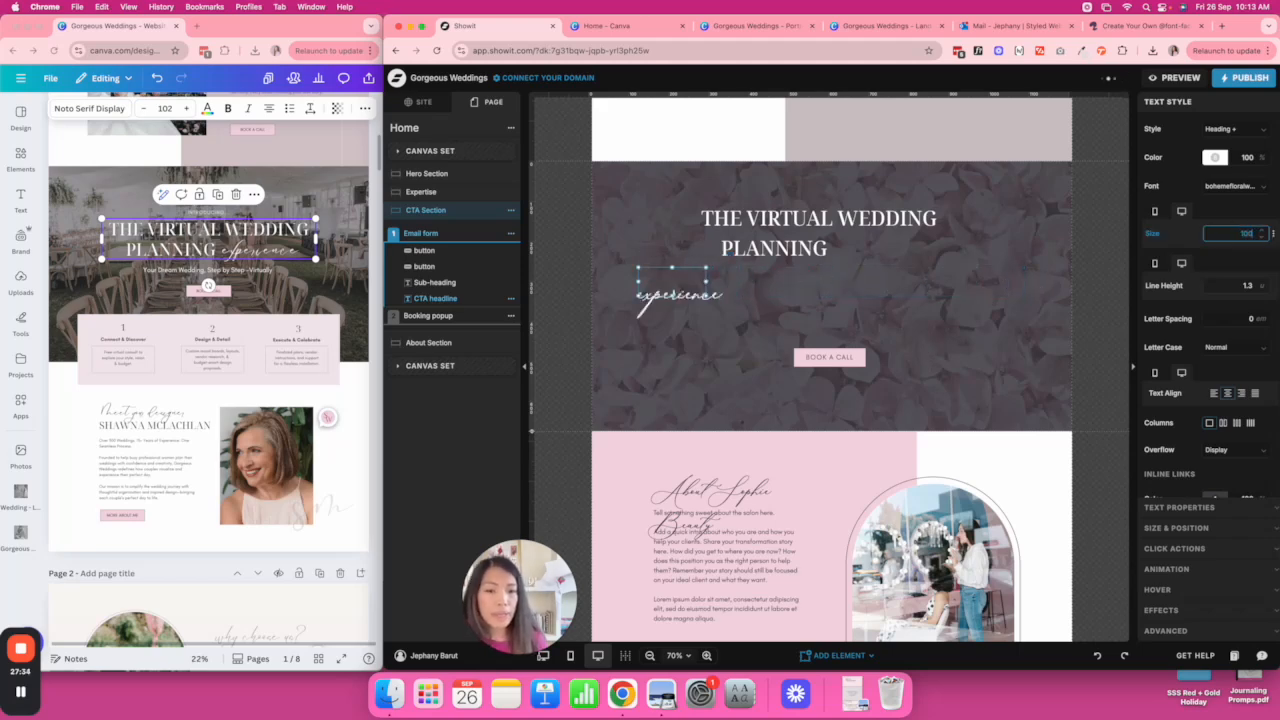
type("120")
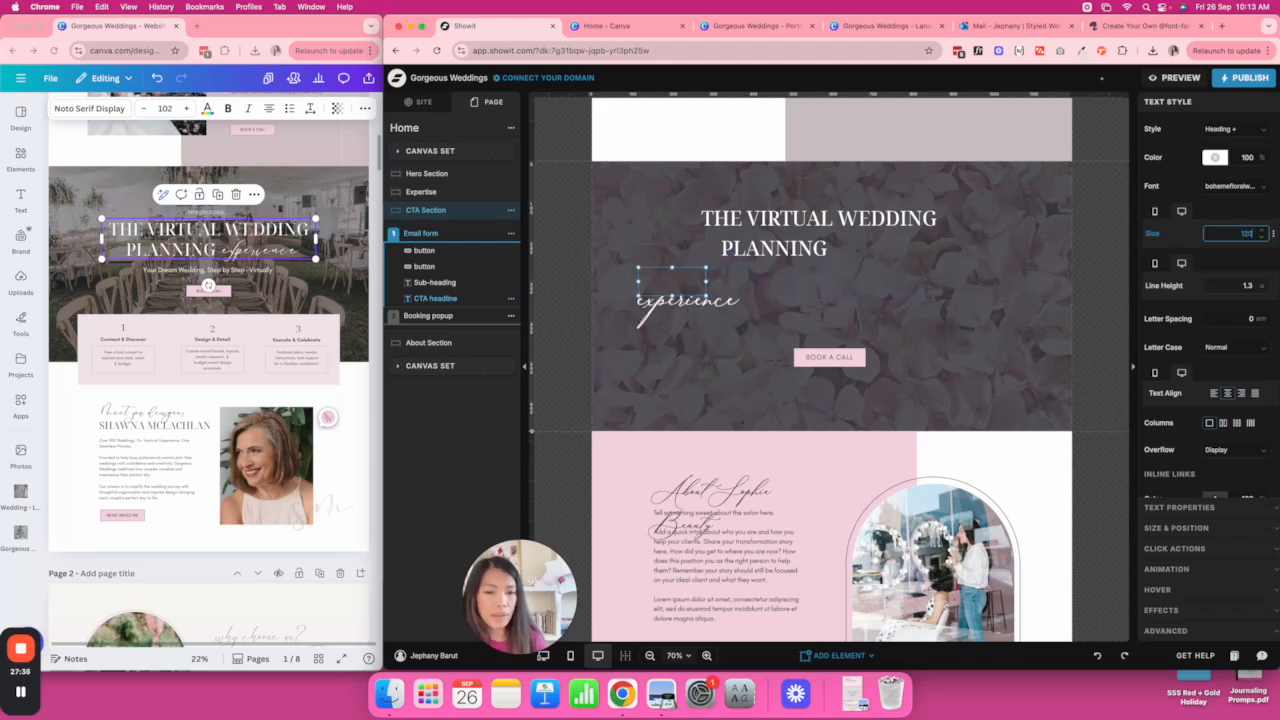
key("Return")
left_click_drag(707, 287, 909, 245)
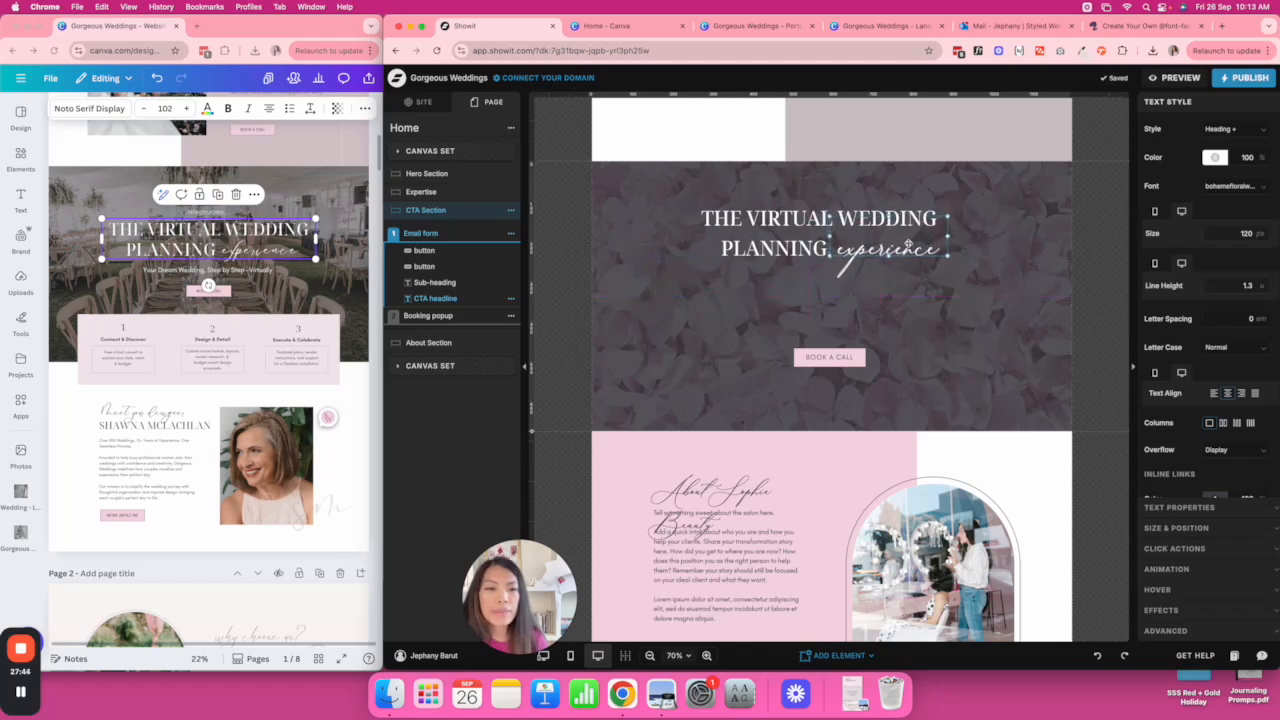
left_click(1012, 261)
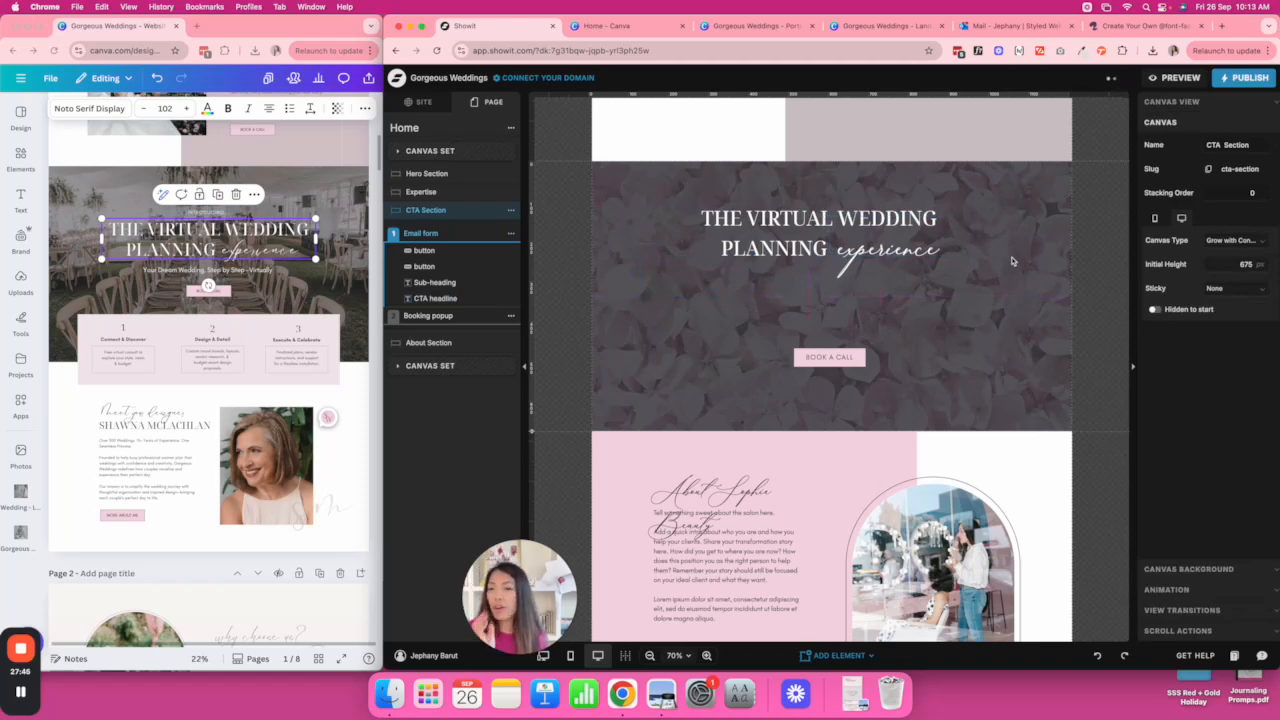
Set elegant-wedding-design.png as the CTA section's canvas background image.
left_click(341, 288)
left_click(366, 370)
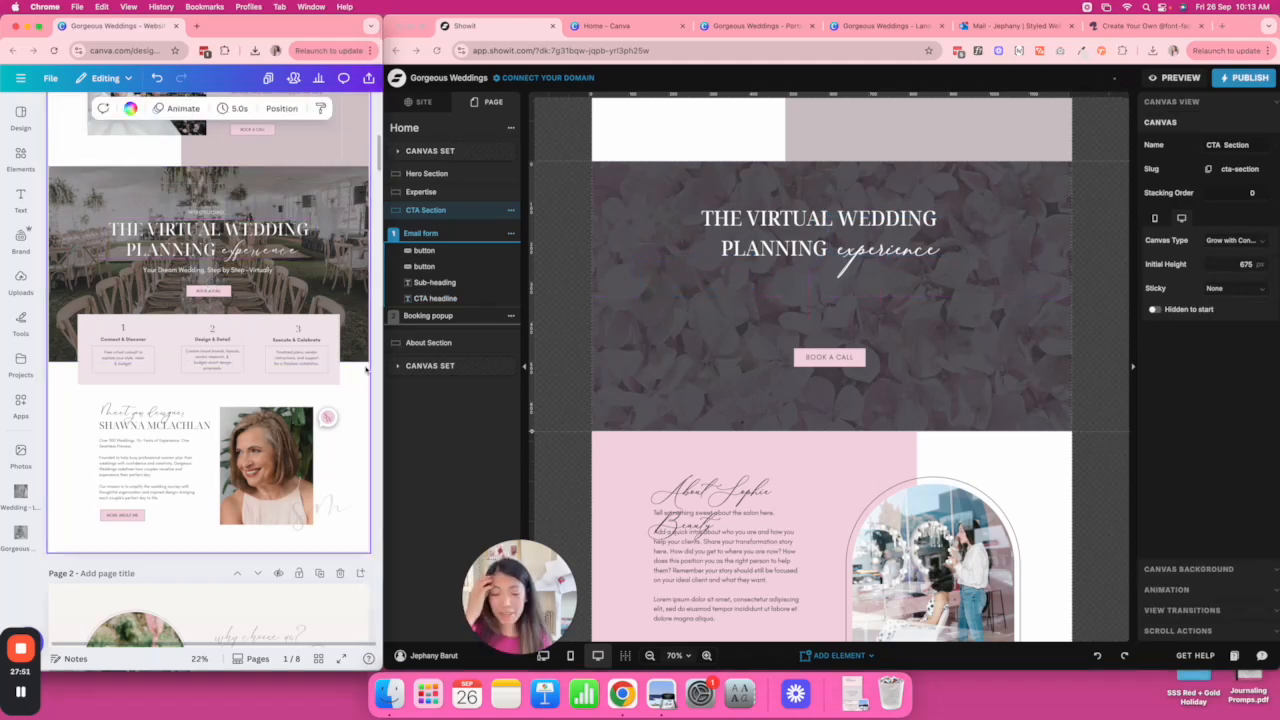
left_click(977, 276)
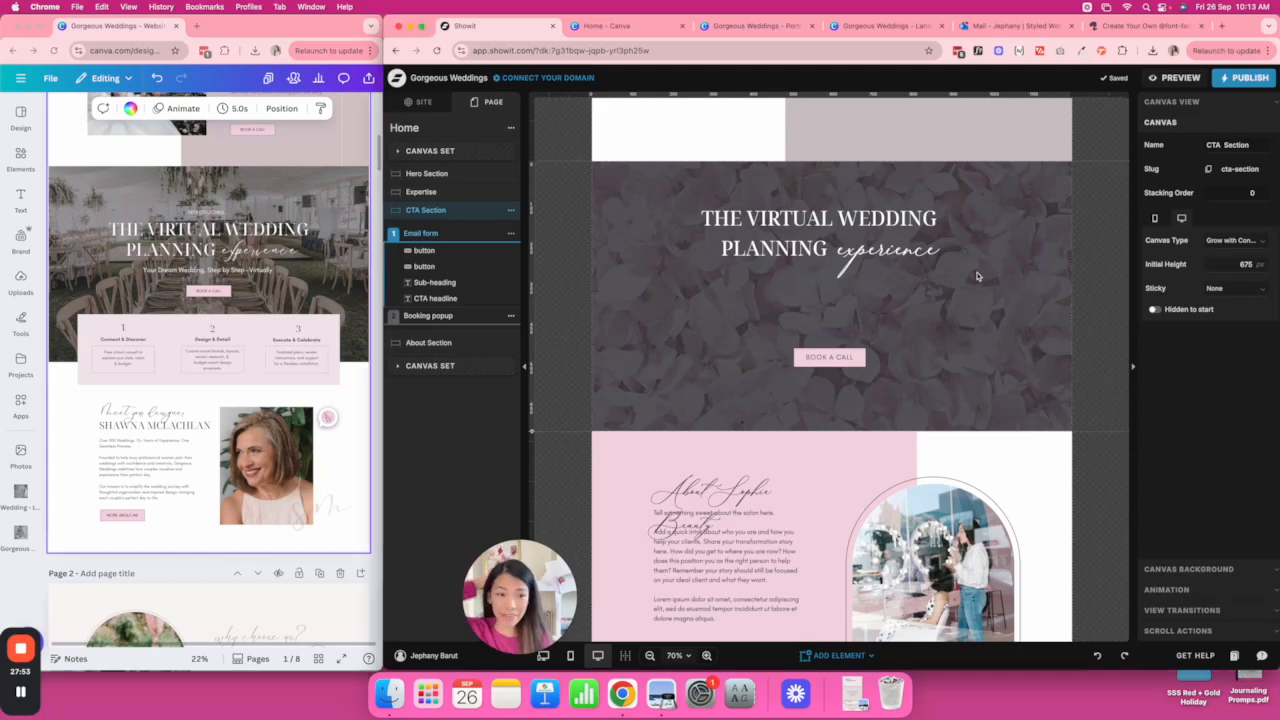
left_click(1199, 105)
left_click(1212, 567)
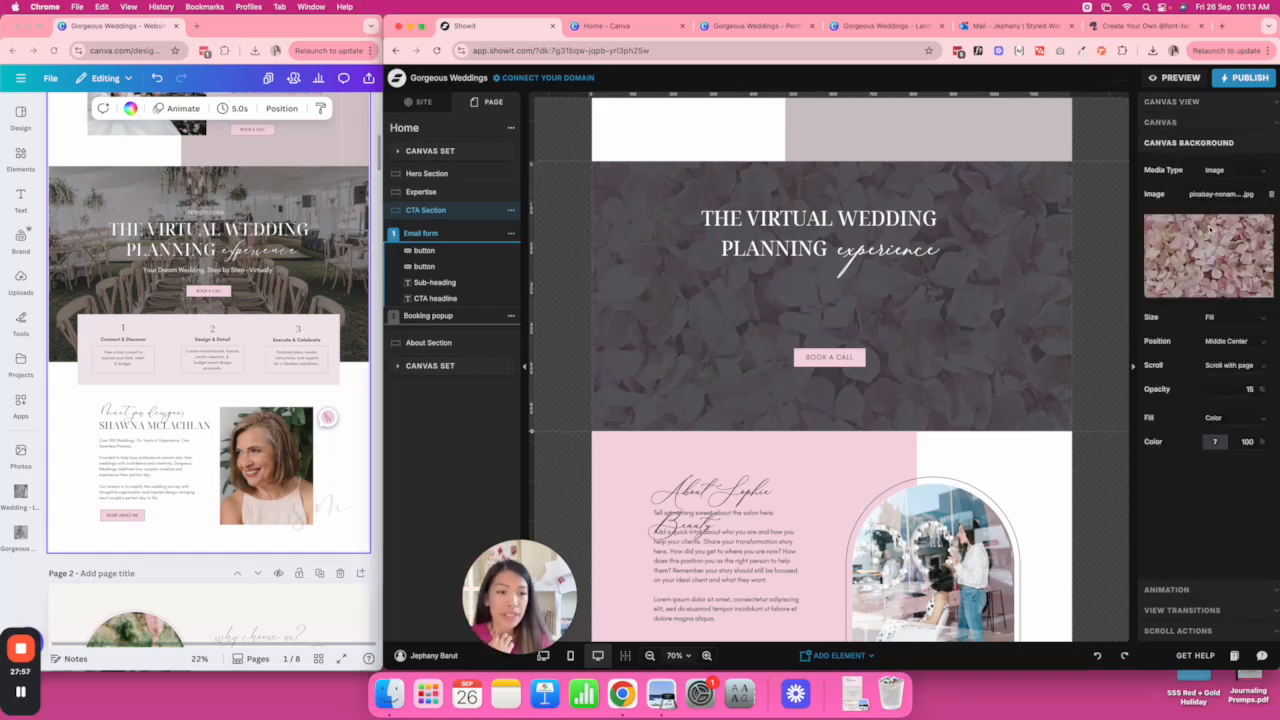
left_click(1211, 231)
scroll(762, 349, "down", 10)
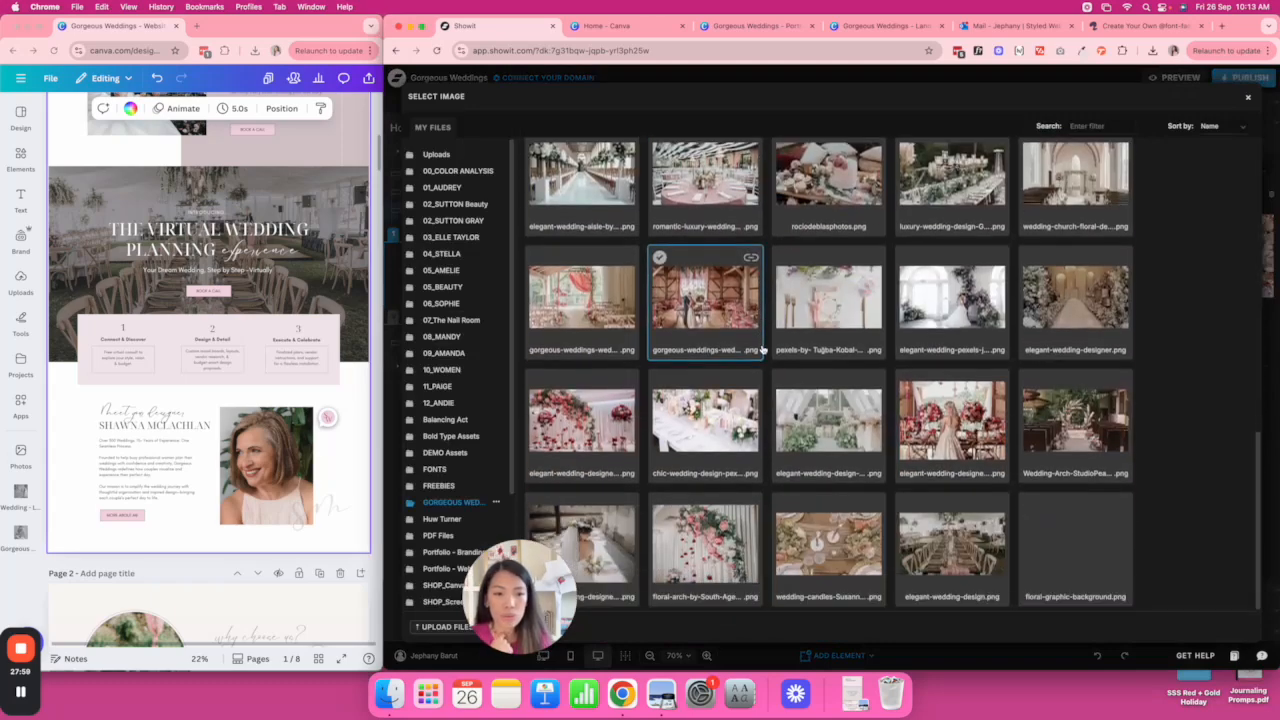
scroll(762, 349, "up", 3)
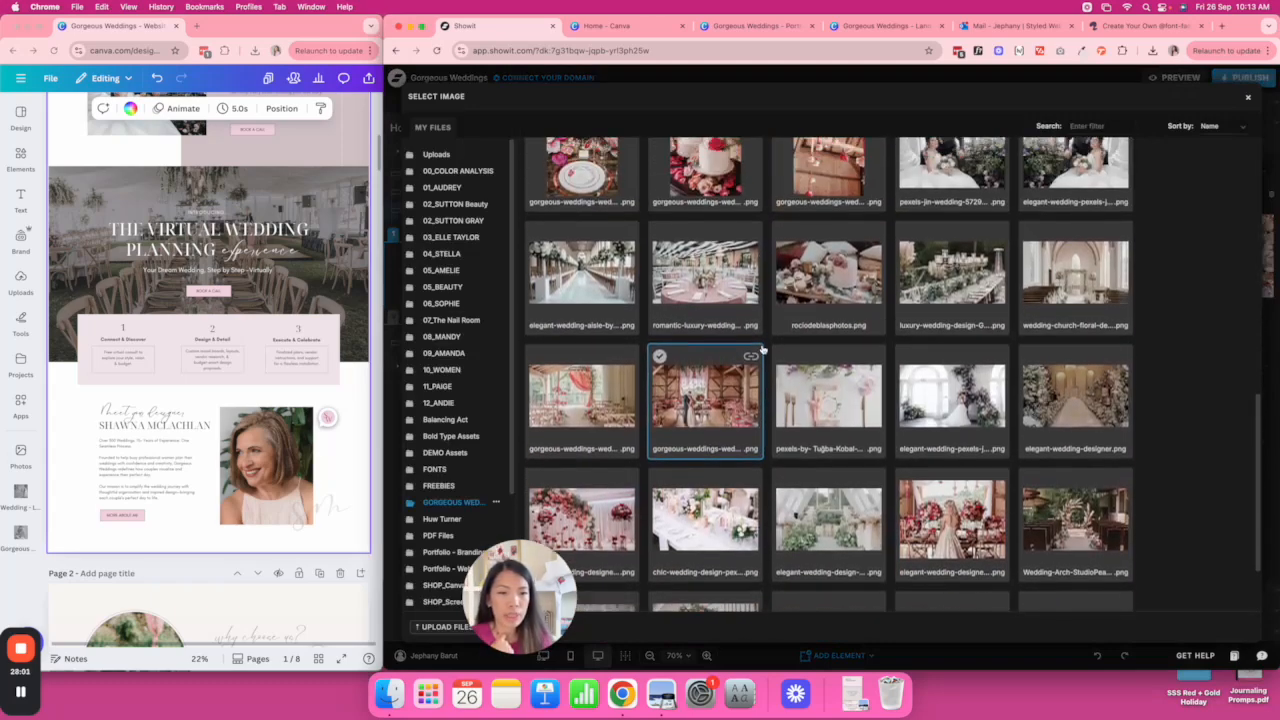
scroll(762, 349, "up", 5)
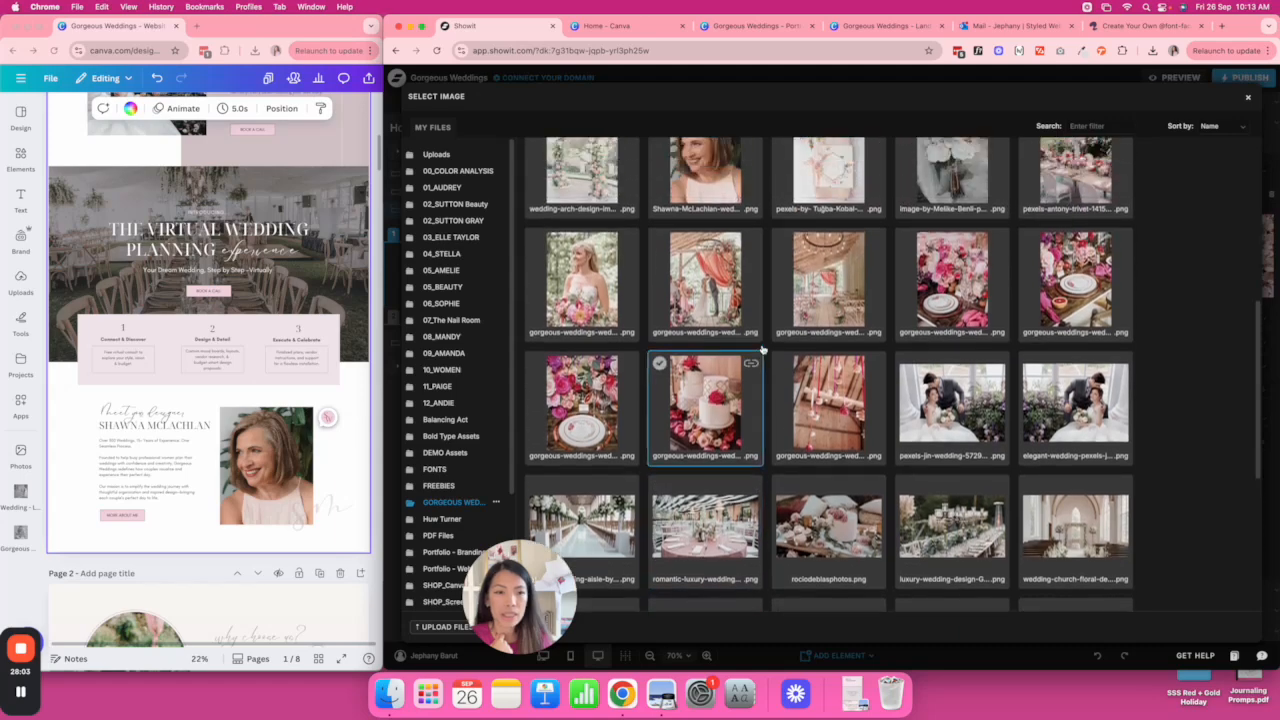
scroll(762, 349, "down", 5)
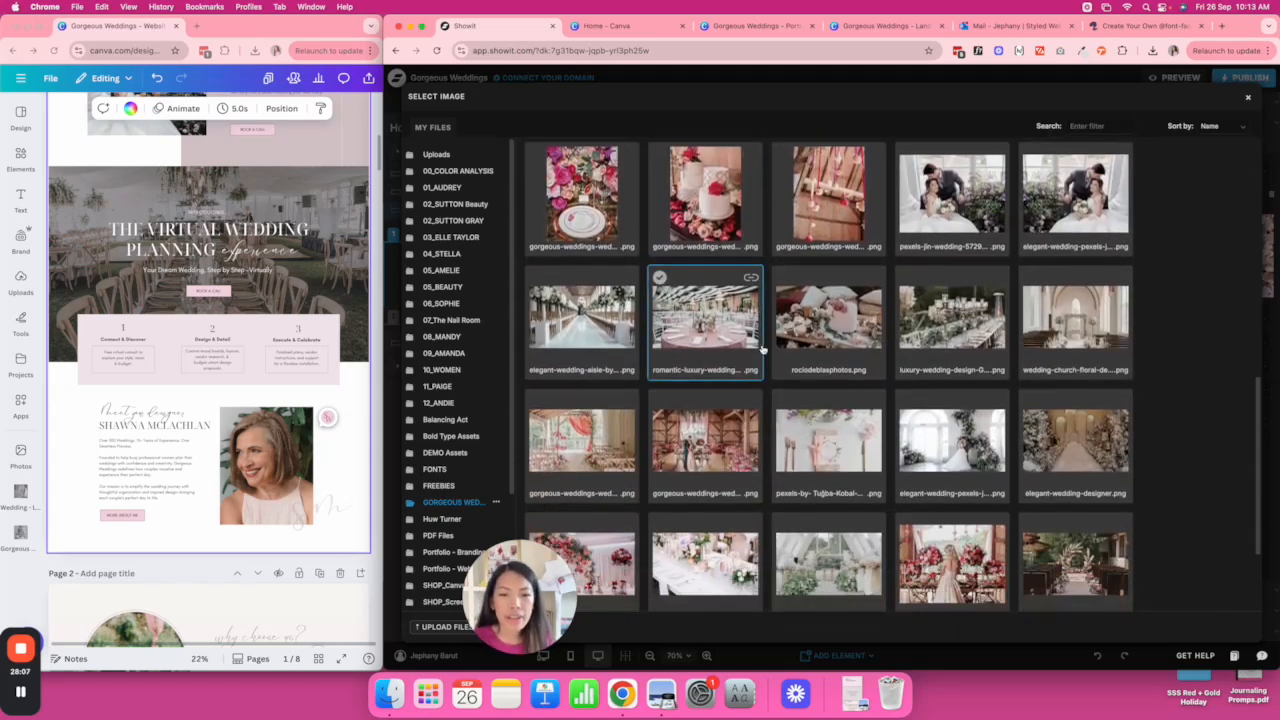
scroll(762, 349, "down", 2)
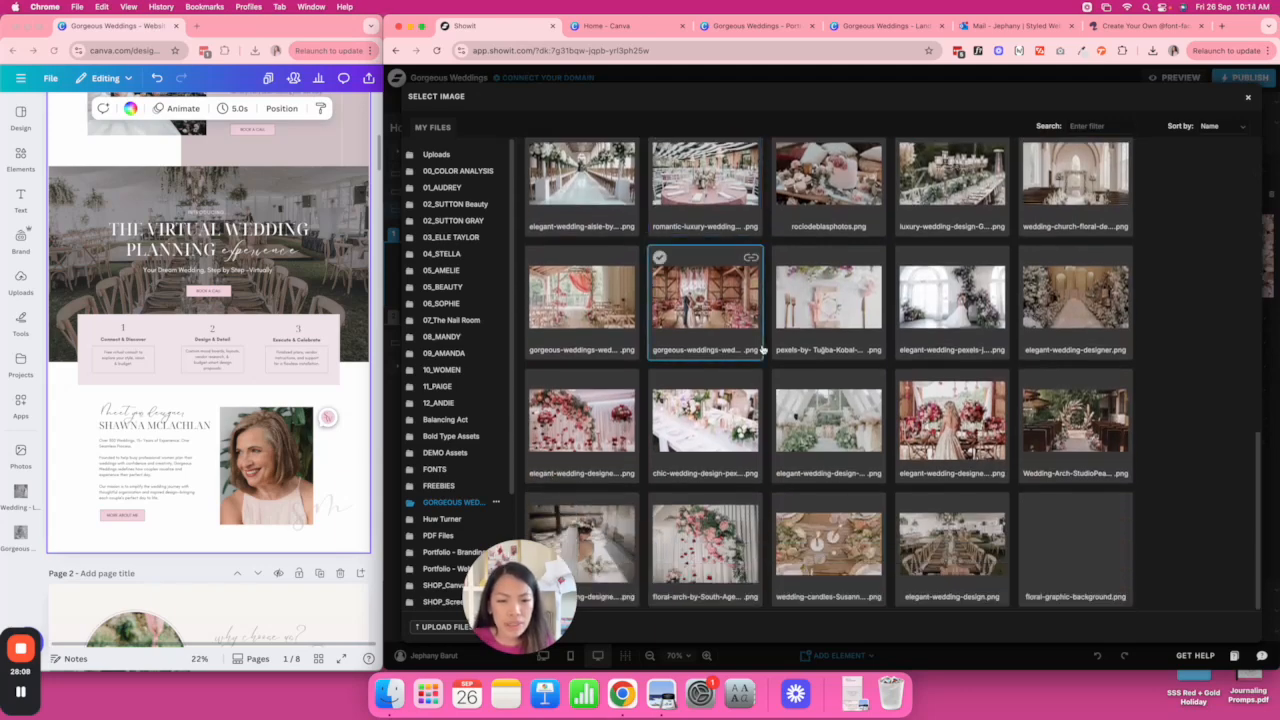
double_click(952, 545)
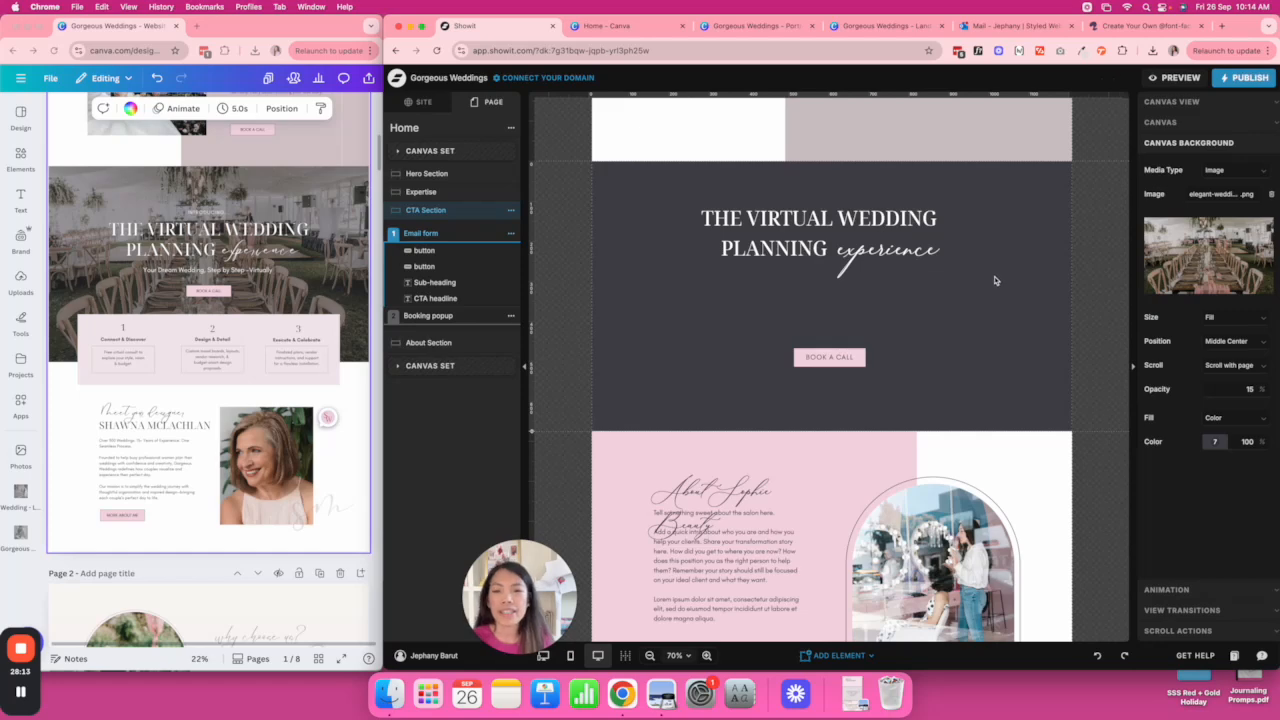
Set the background overlay colour opacity to 100 and the background image opacity to 70.
left_click(1220, 441)
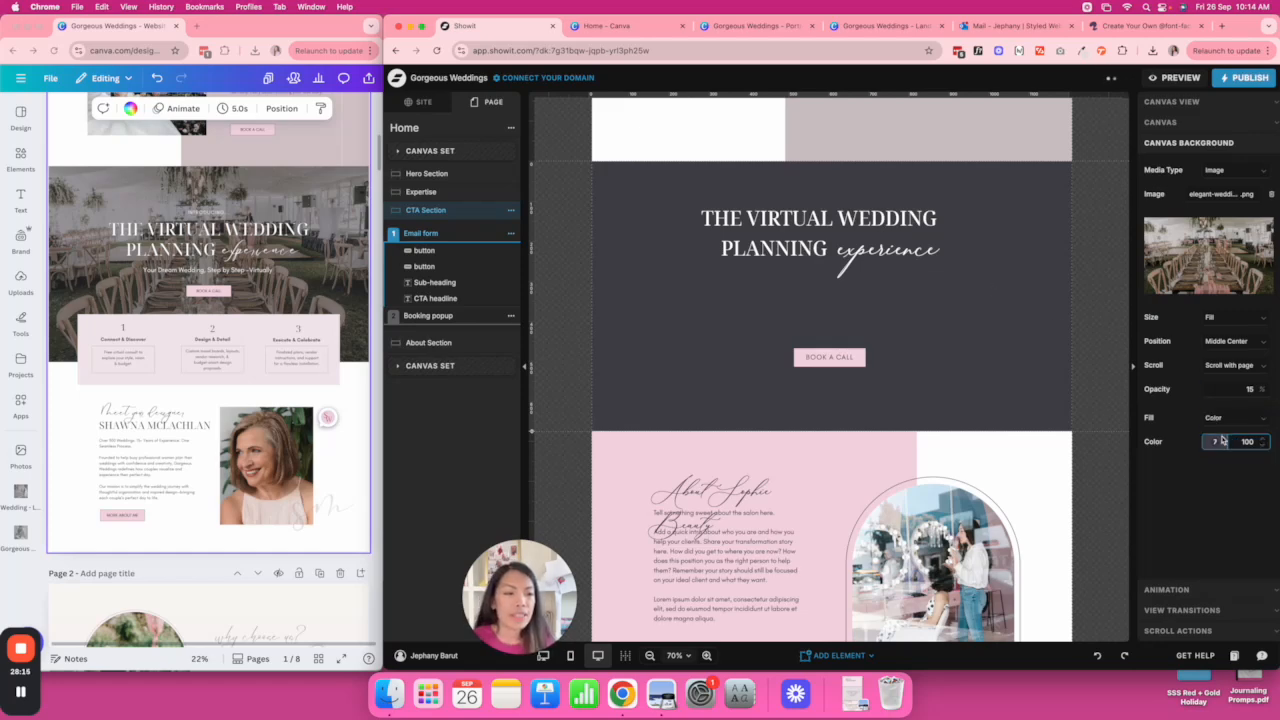
left_click(1244, 441)
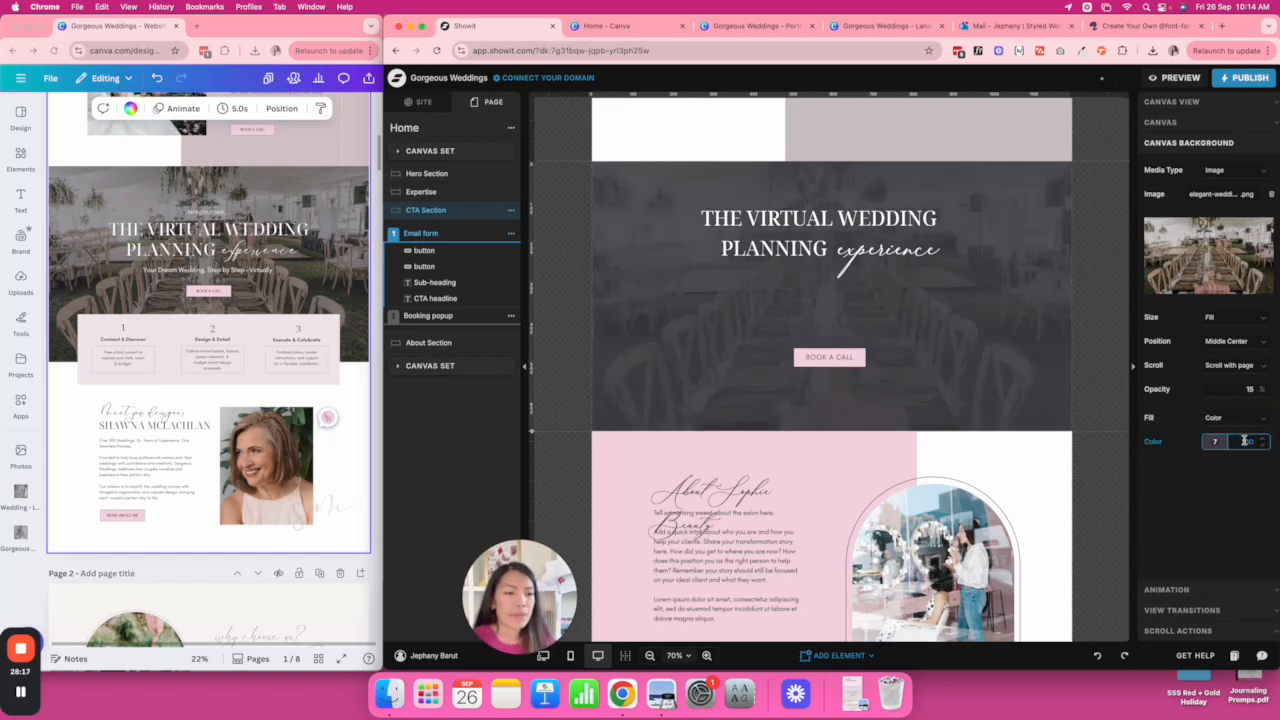
type("100")
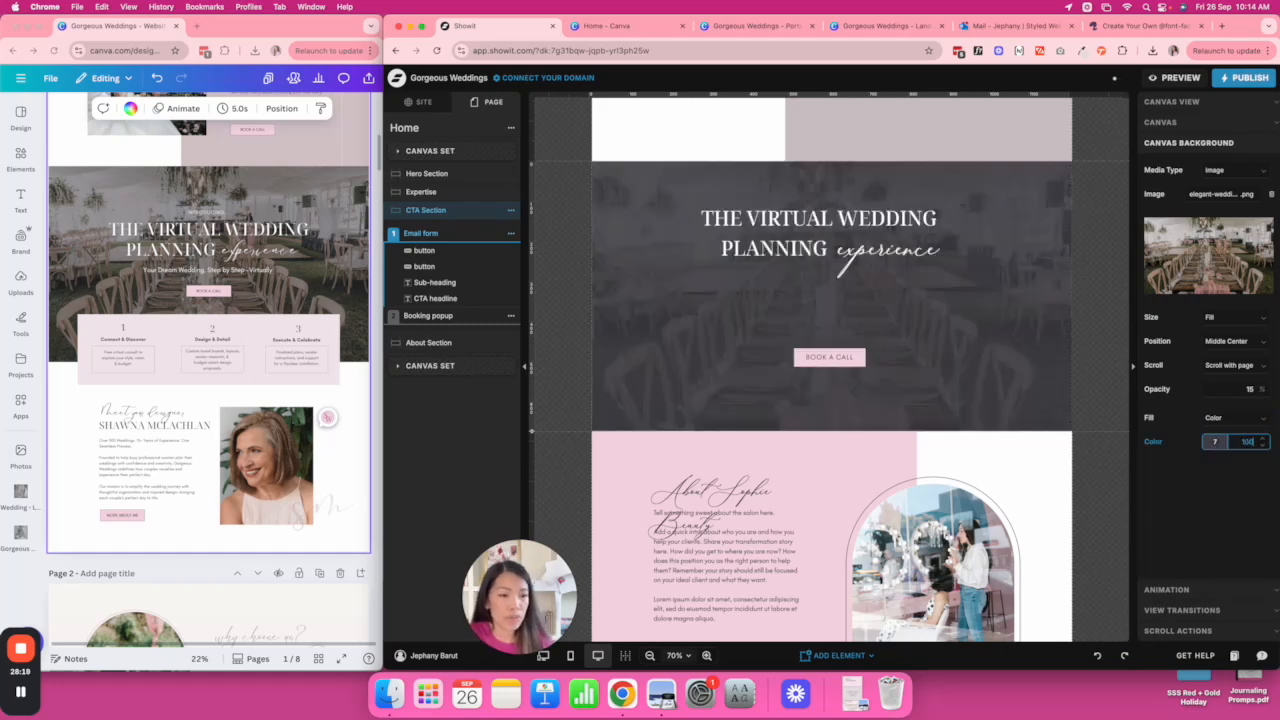
left_click(1262, 392)
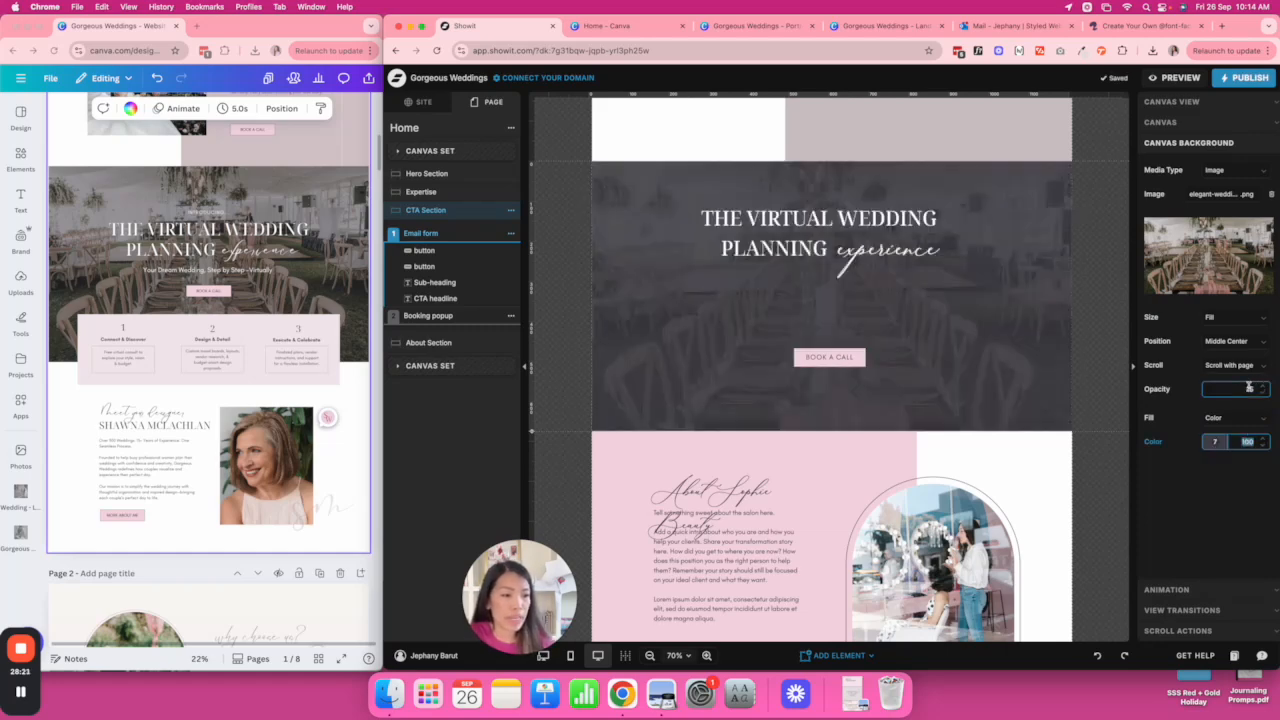
left_click(1265, 388)
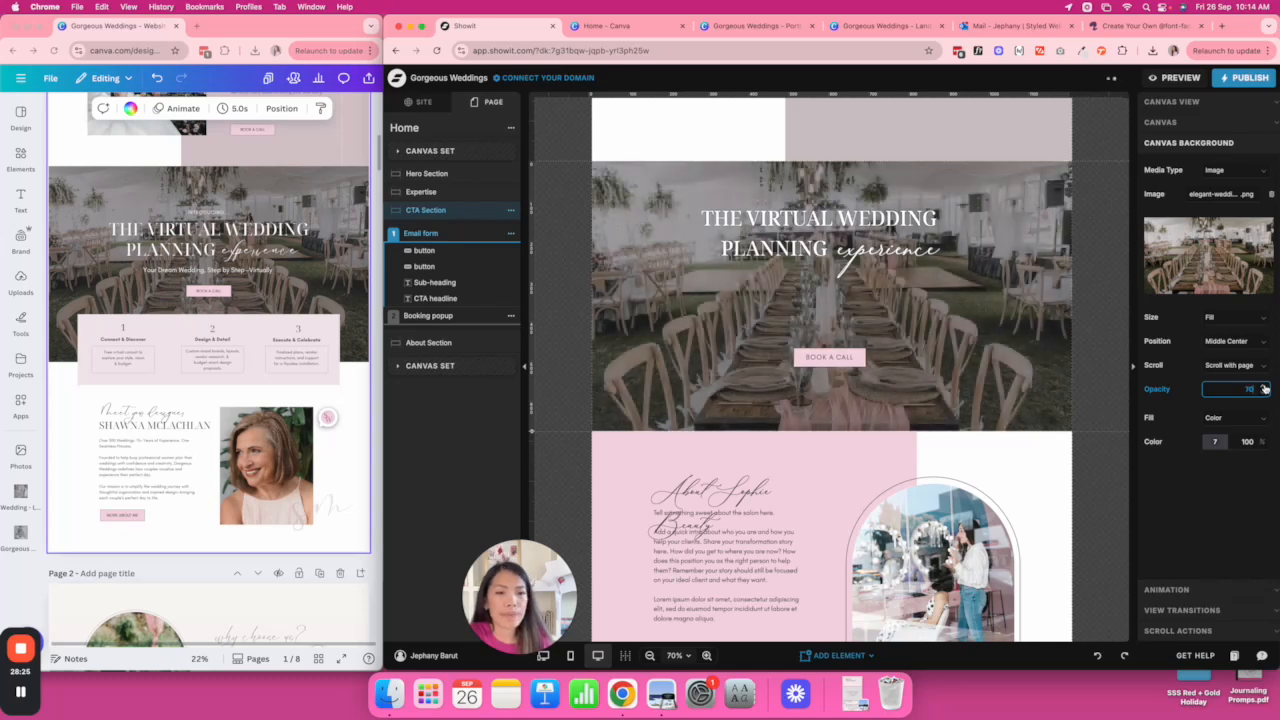
left_click(1265, 388)
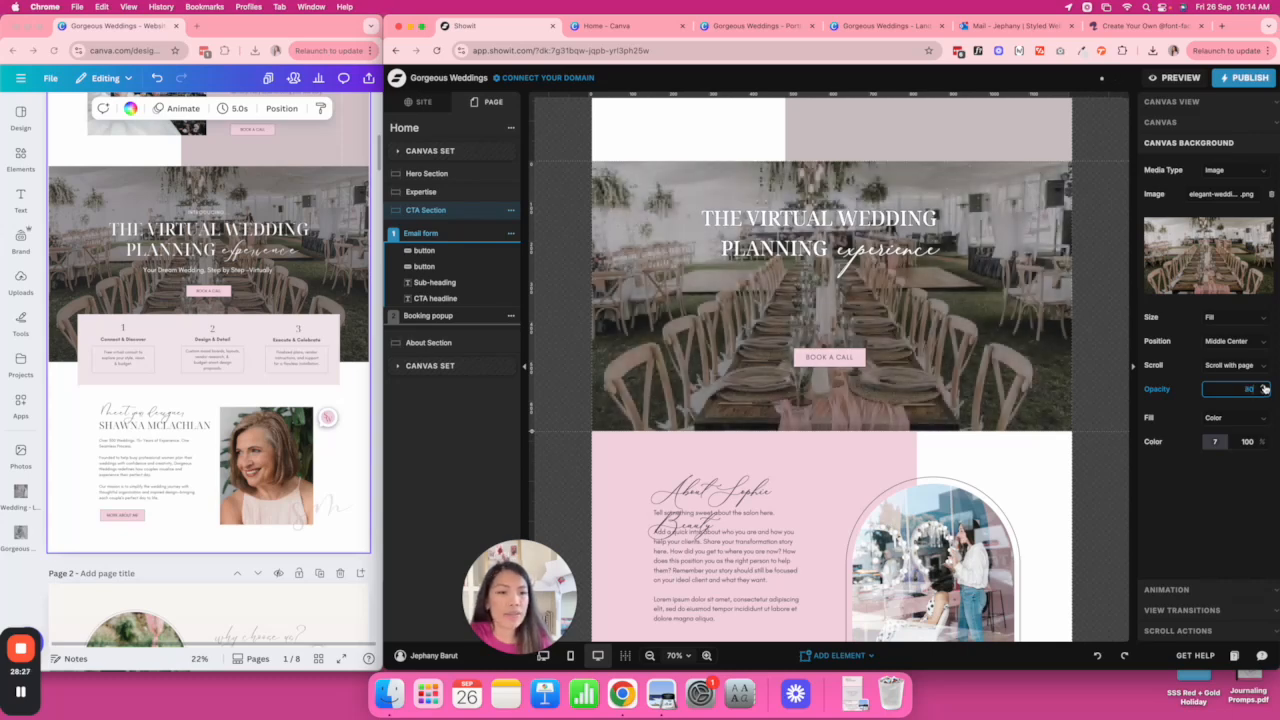
double_click(1249, 389)
type("70")
key("Return")
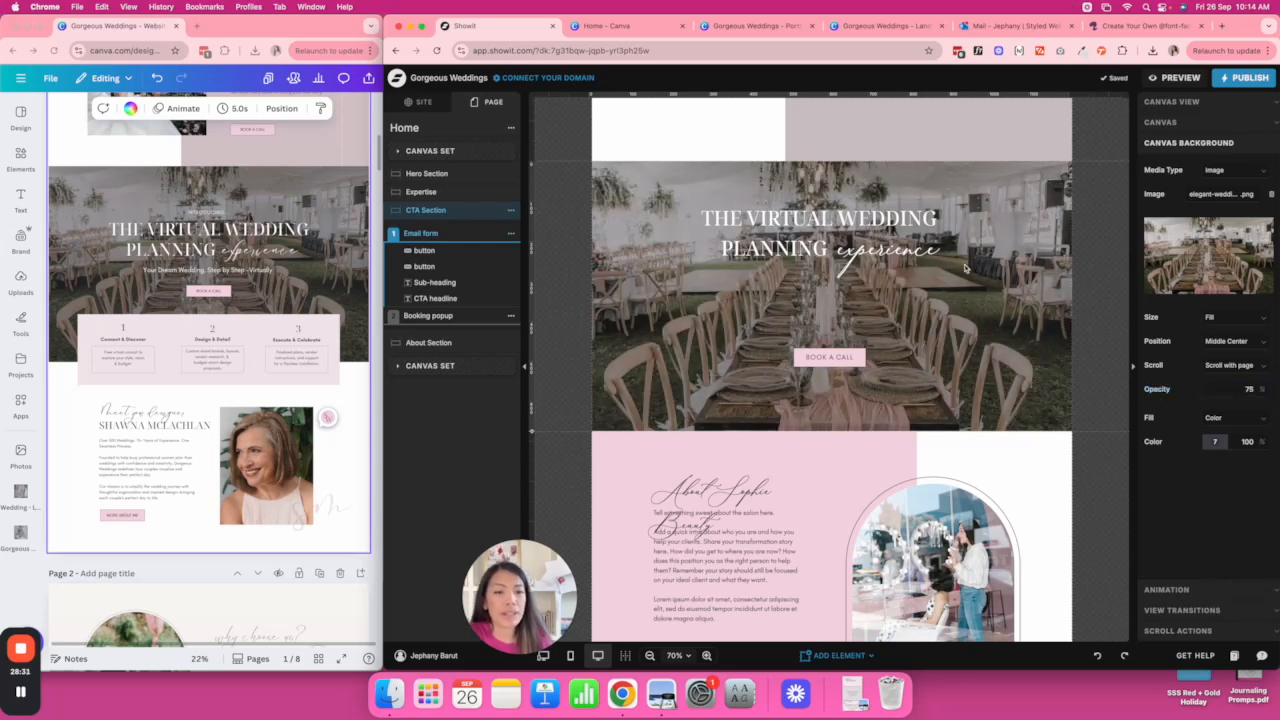
Move the heading group down slightly and make the upper section a bit taller.
left_click_drag(830, 235, 848, 262)
left_click(1012, 322)
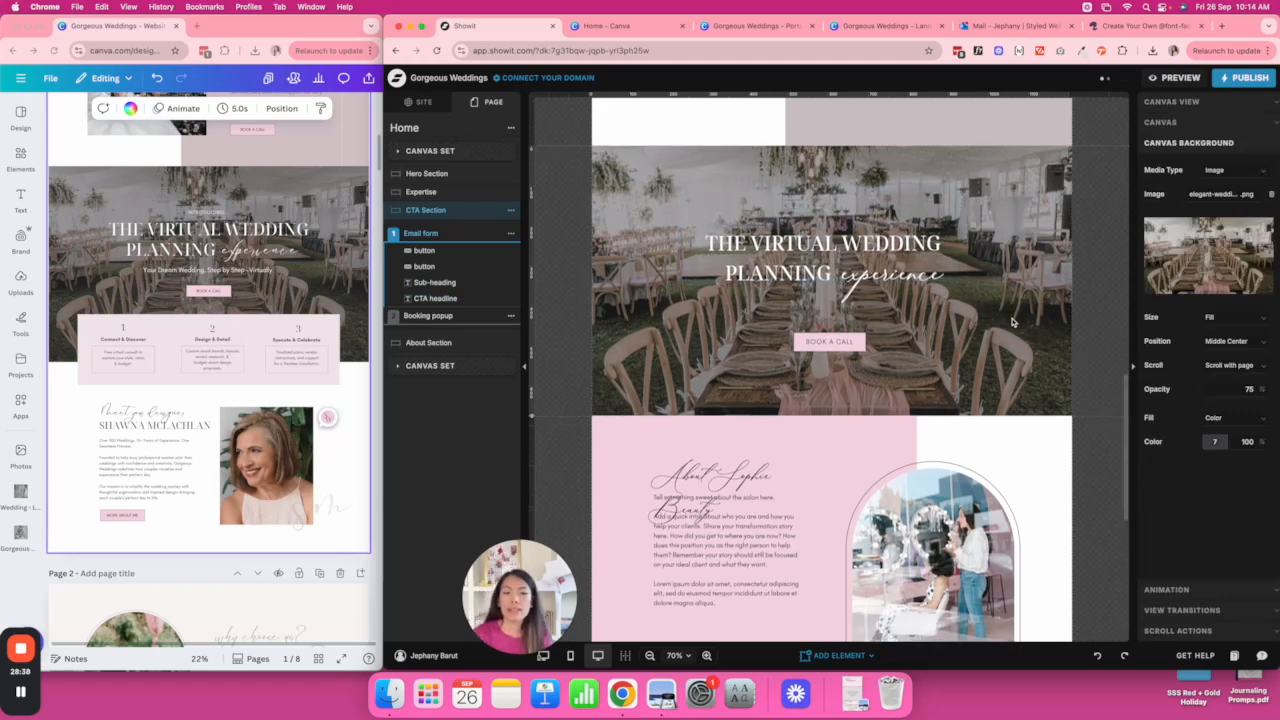
scroll(1012, 322, "up", 3)
scroll(1012, 322, "down", 5)
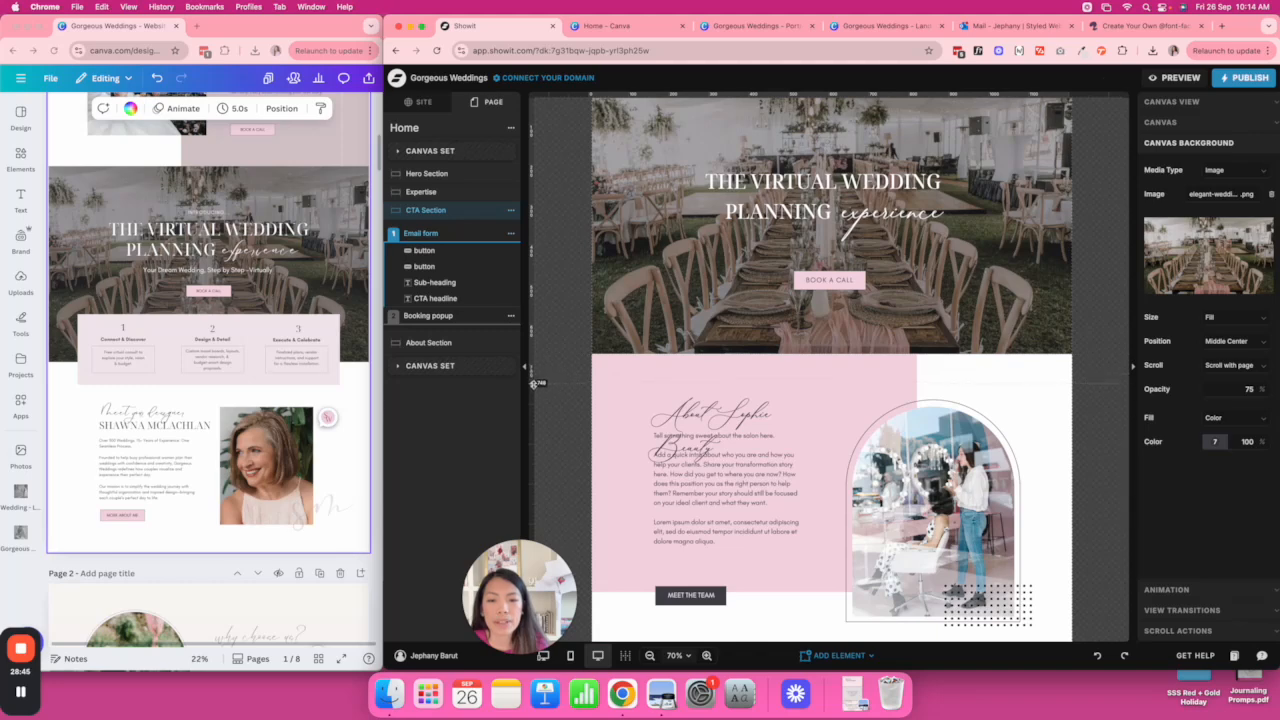
left_click_drag(533, 383, 533, 385)
scroll(1080, 372, "up", 2)
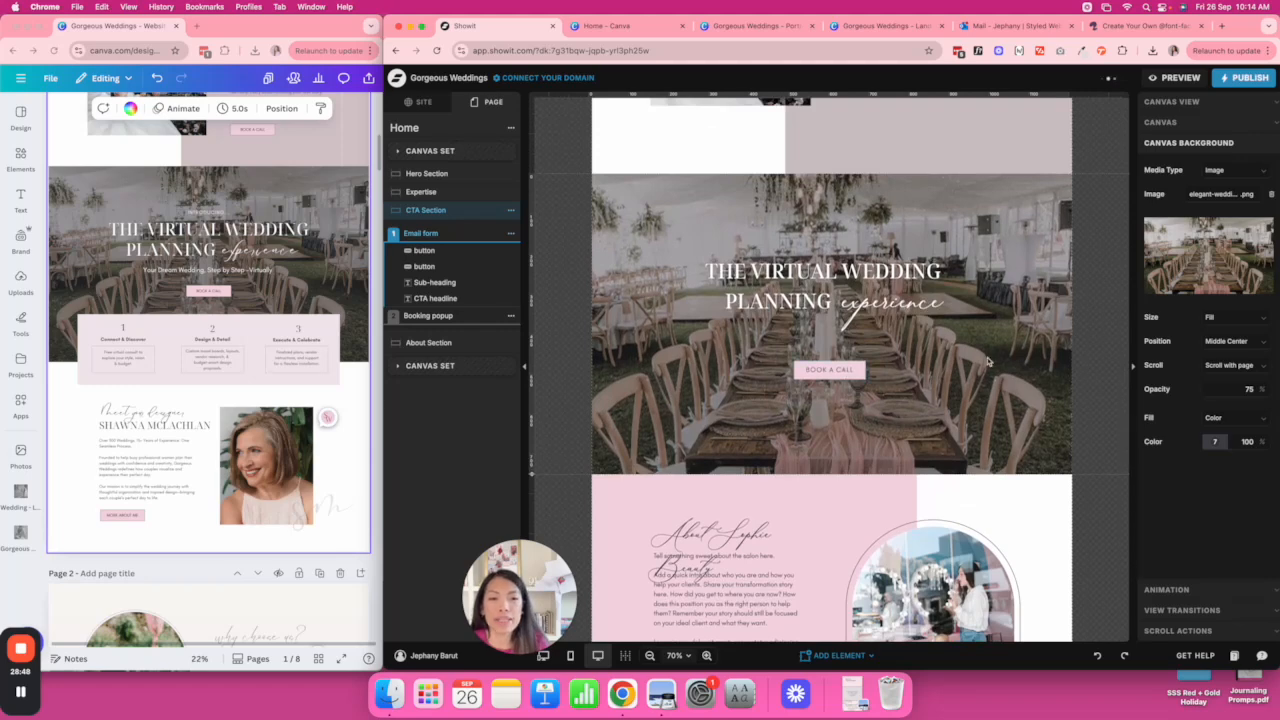
left_click(890, 268)
Enlarge the CTA heading to size 65 with line height 1.2, widened onto two lines.
left_click_drag(825, 286, 825, 306)
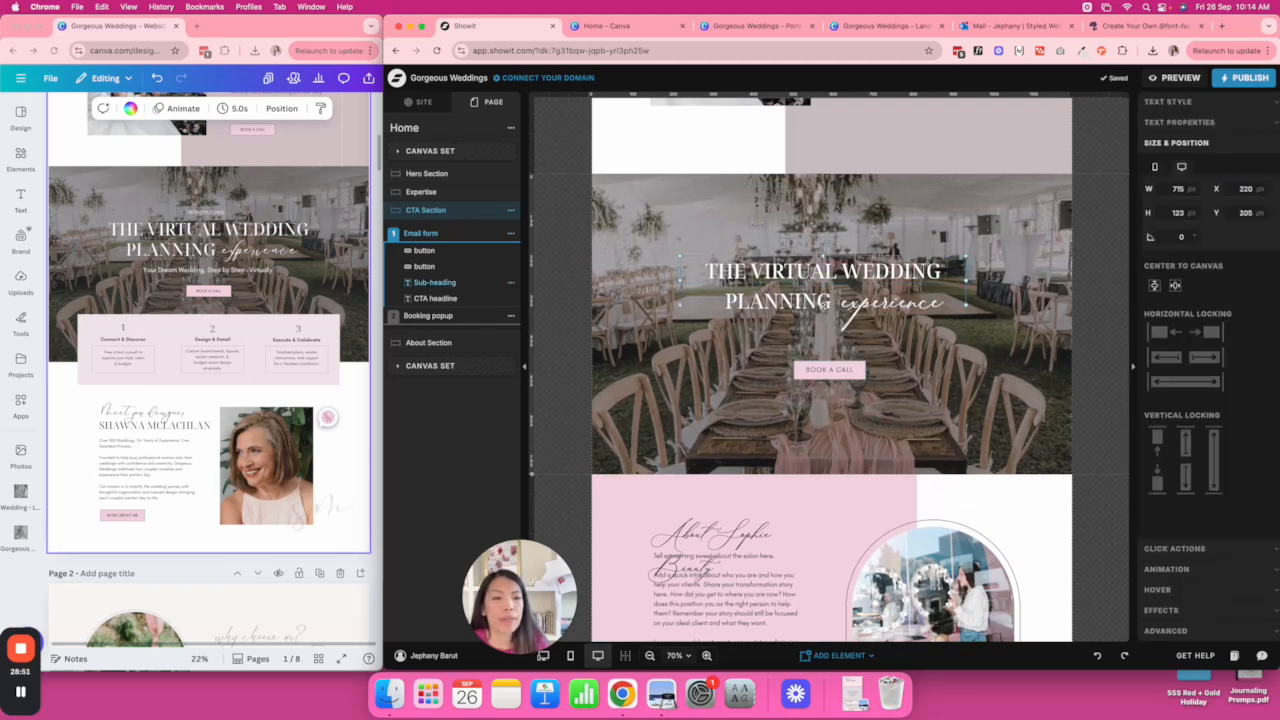
left_click(1195, 102)
left_click(1240, 234)
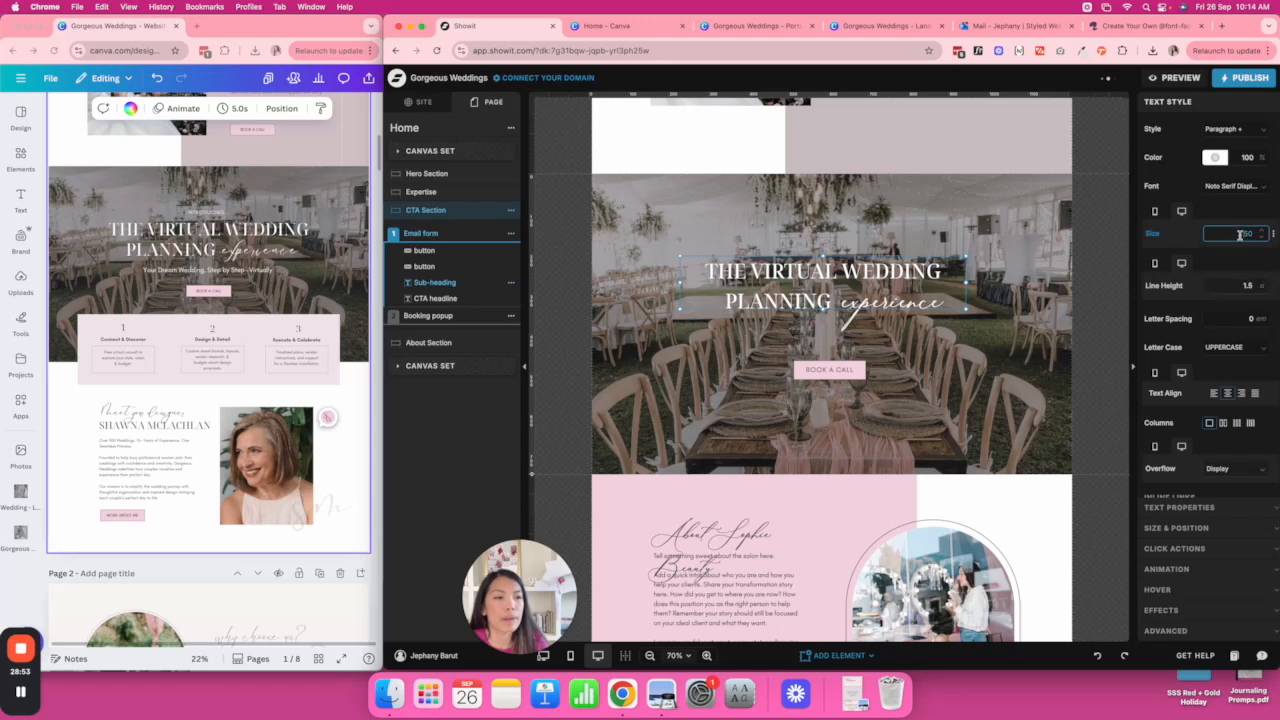
type("65")
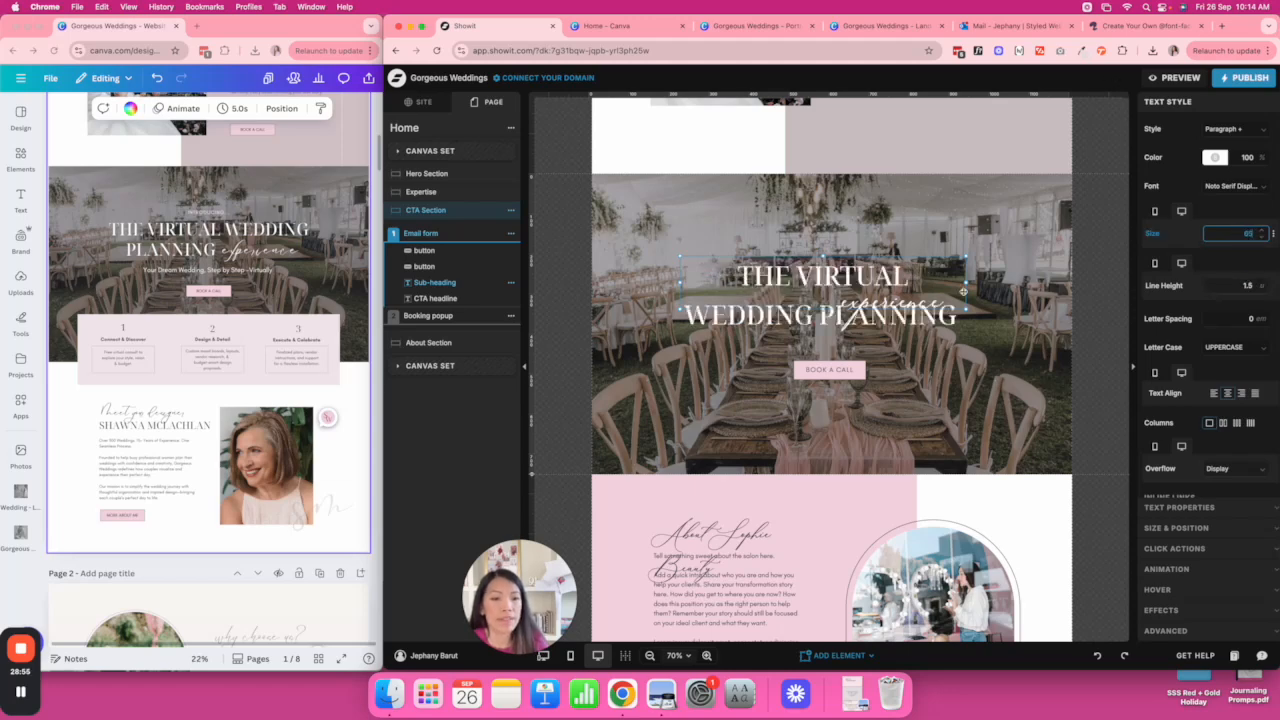
left_click_drag(967, 284, 1037, 285)
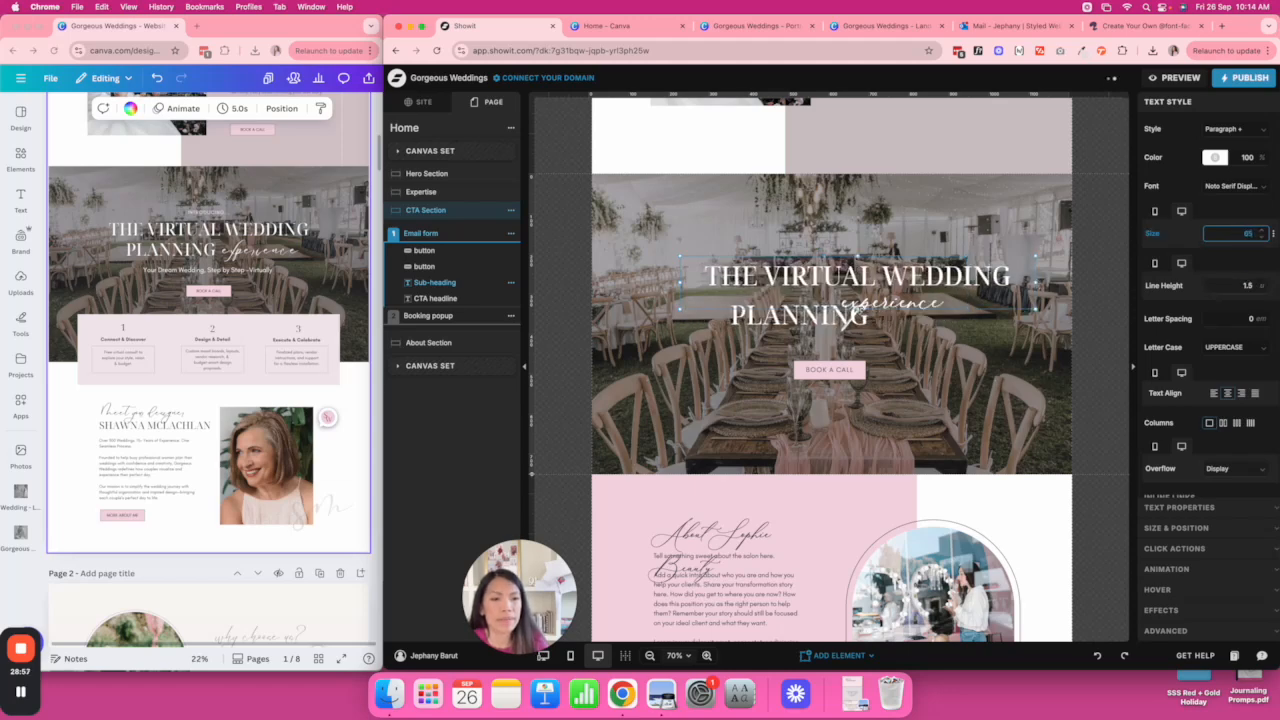
left_click(1265, 290)
left_click(1263, 290)
left_click(1263, 290)
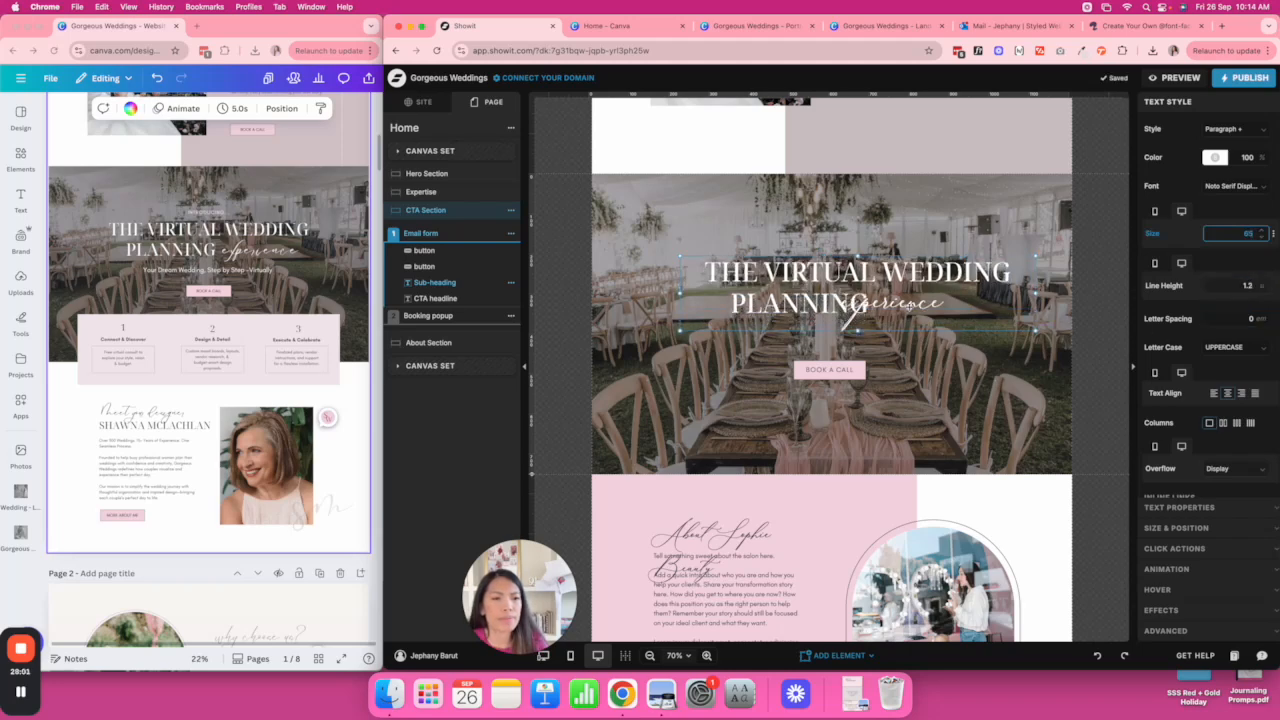
Centre the heading and experience script together, and move BOOK A CALL lower.
left_click_drag(877, 269, 840, 269)
left_click(1028, 308)
left_click(902, 302)
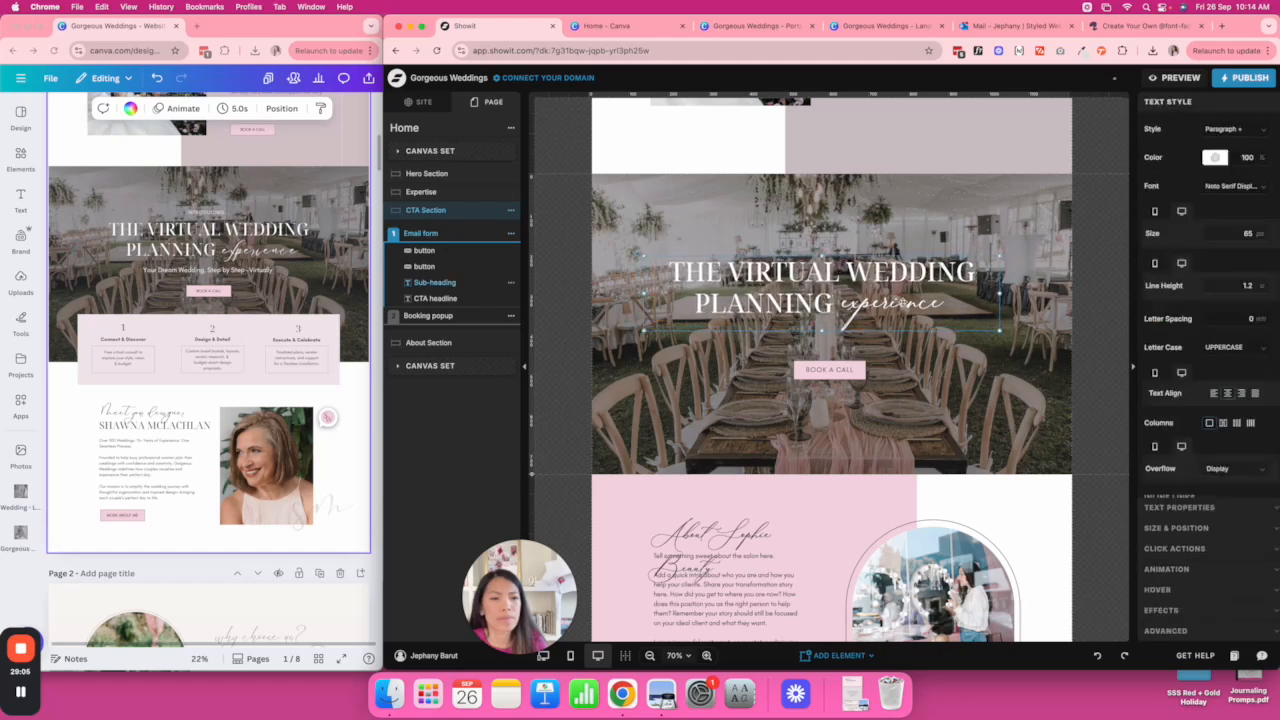
left_click(918, 306, "shift")
mouse_move(918, 306)
left_mouse_down()
mouse_move(940, 308)
mouse_move(922, 306)
left_mouse_up()
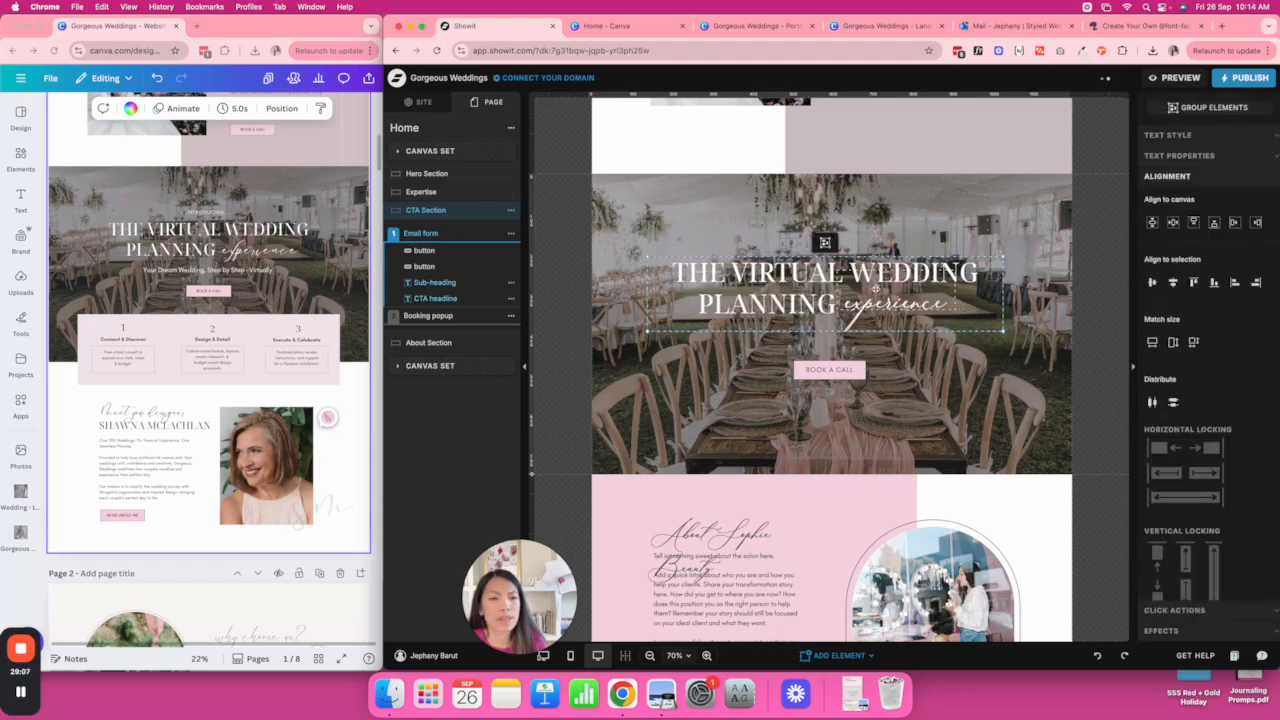
left_click(1175, 224)
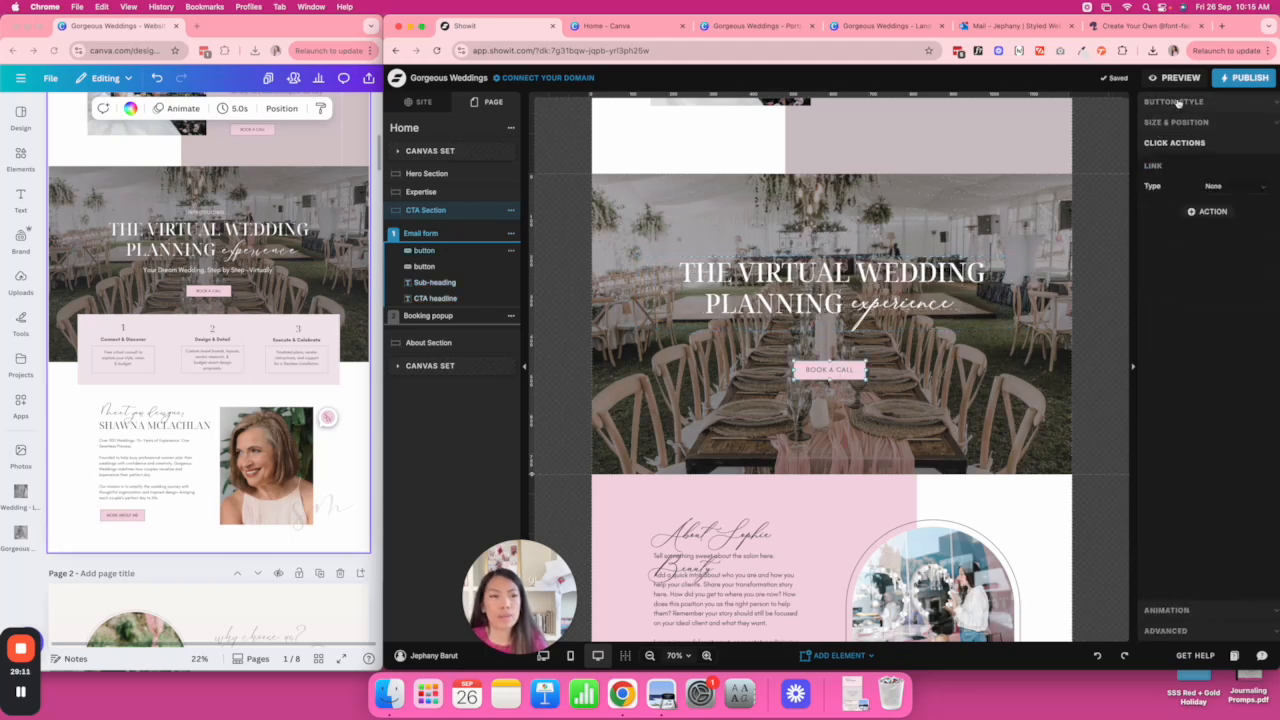
left_click(898, 362)
left_click_drag(849, 370, 851, 398)
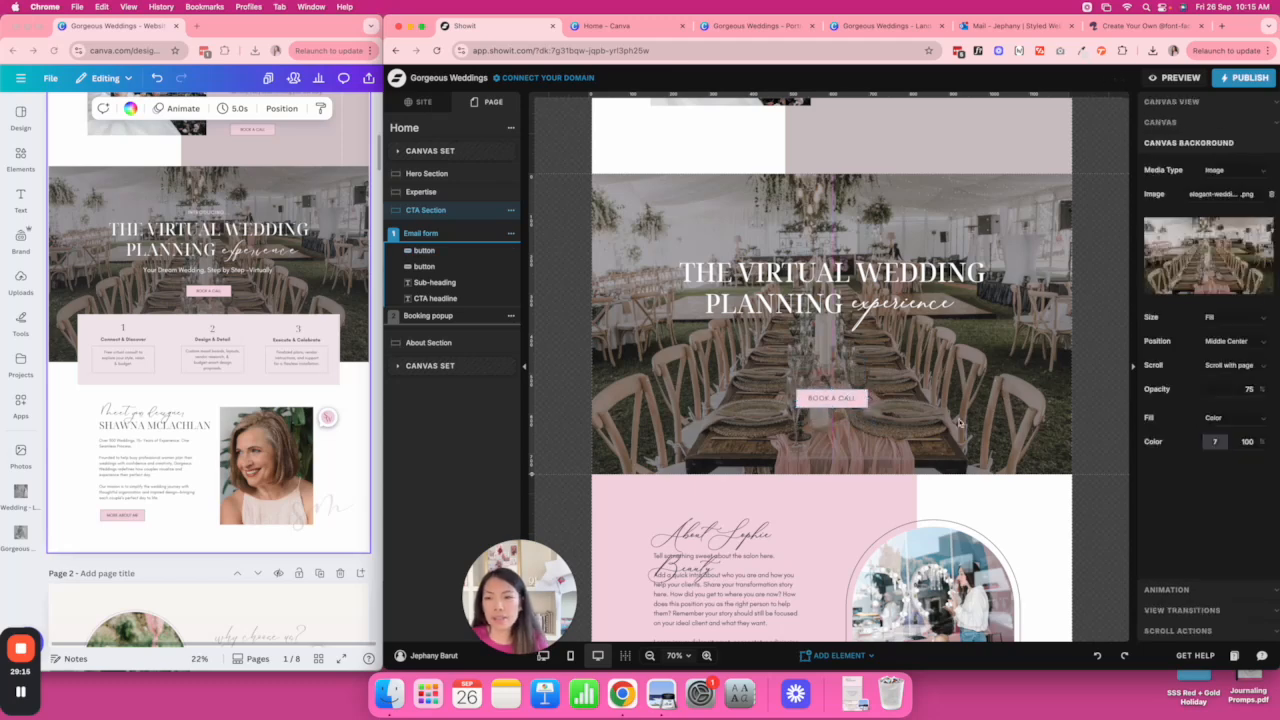
left_click(805, 658)
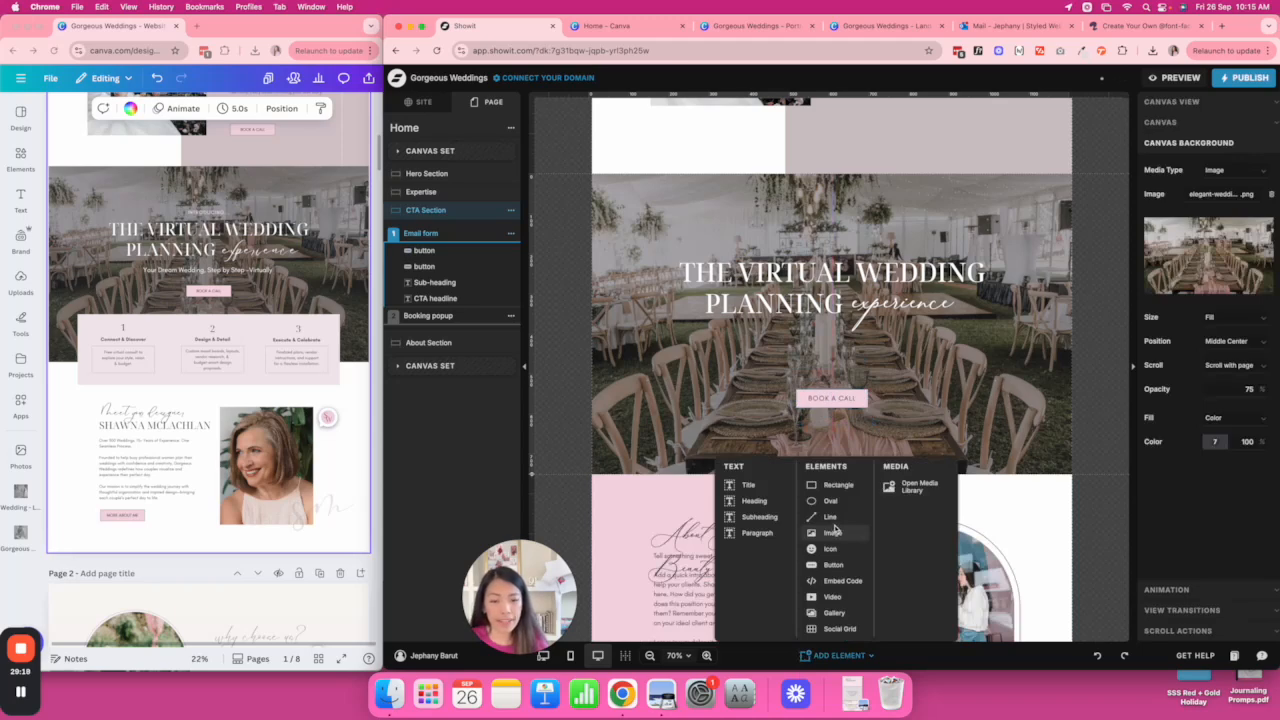
Add a white, centre-aligned paragraph element to the CTA section.
left_click_drag(517, 600, 448, 573)
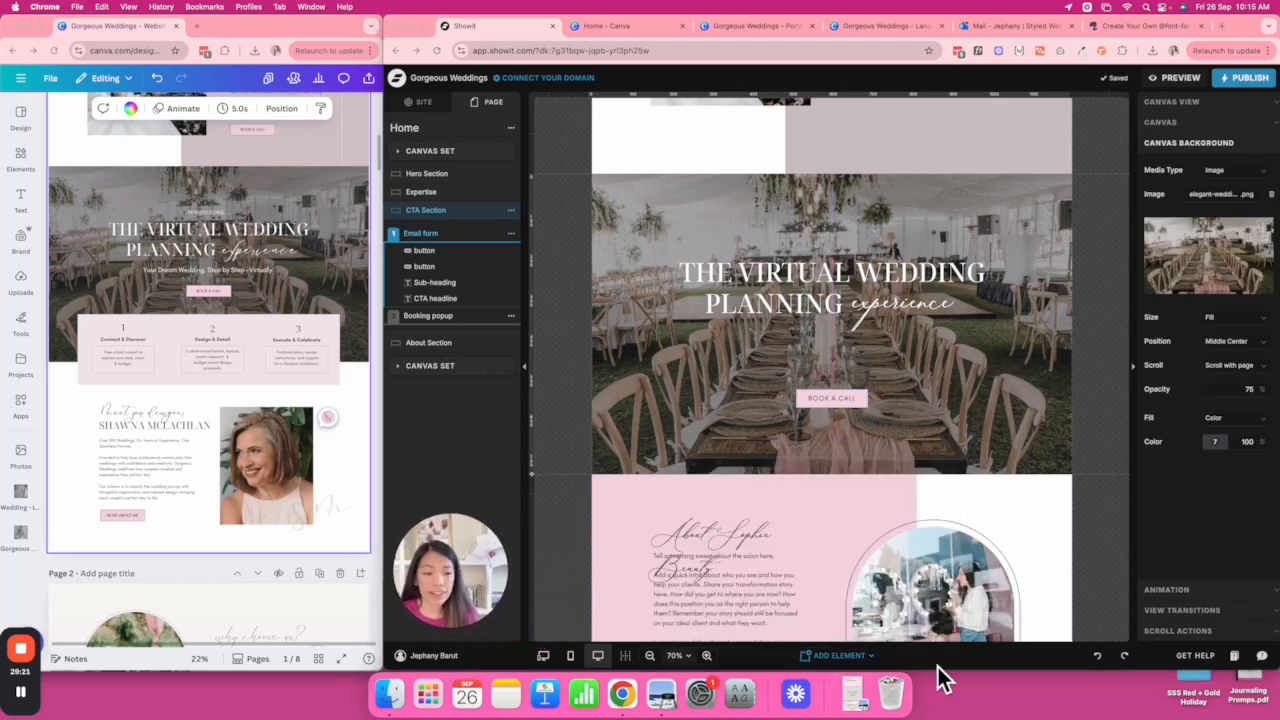
left_click(839, 656)
left_click(843, 657)
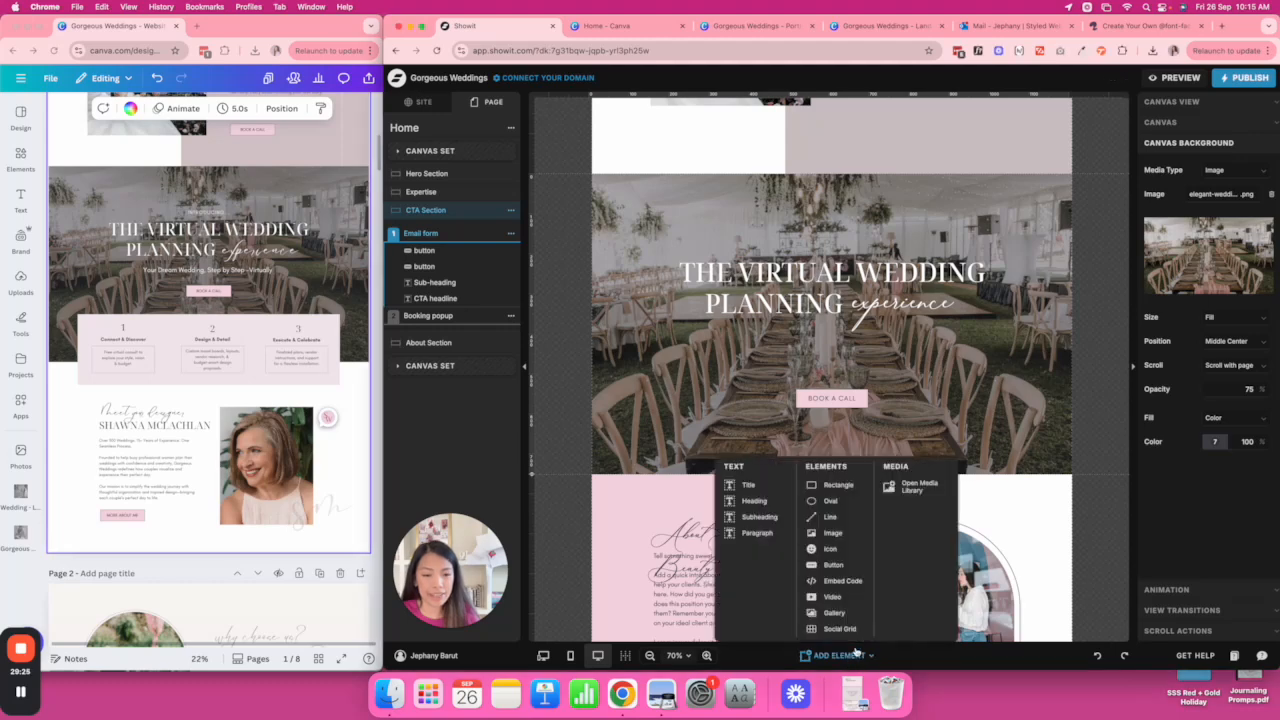
left_click(770, 540)
left_click(1215, 158)
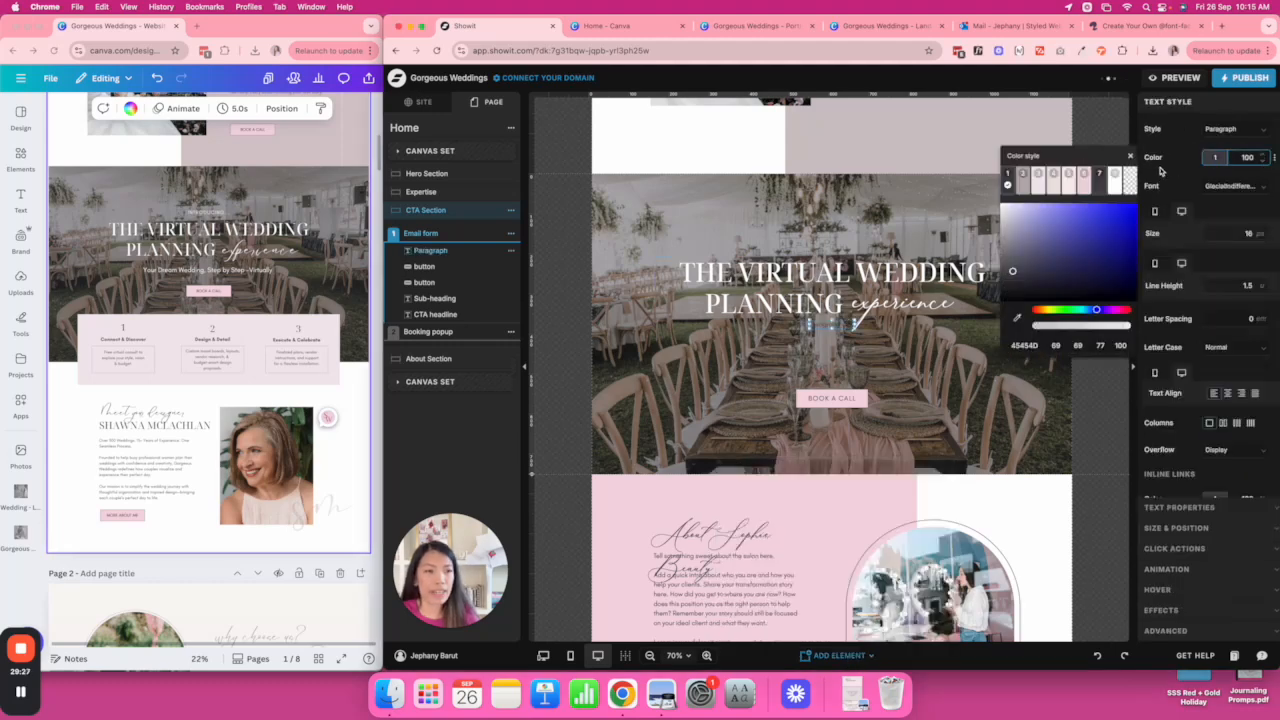
left_click(1116, 176)
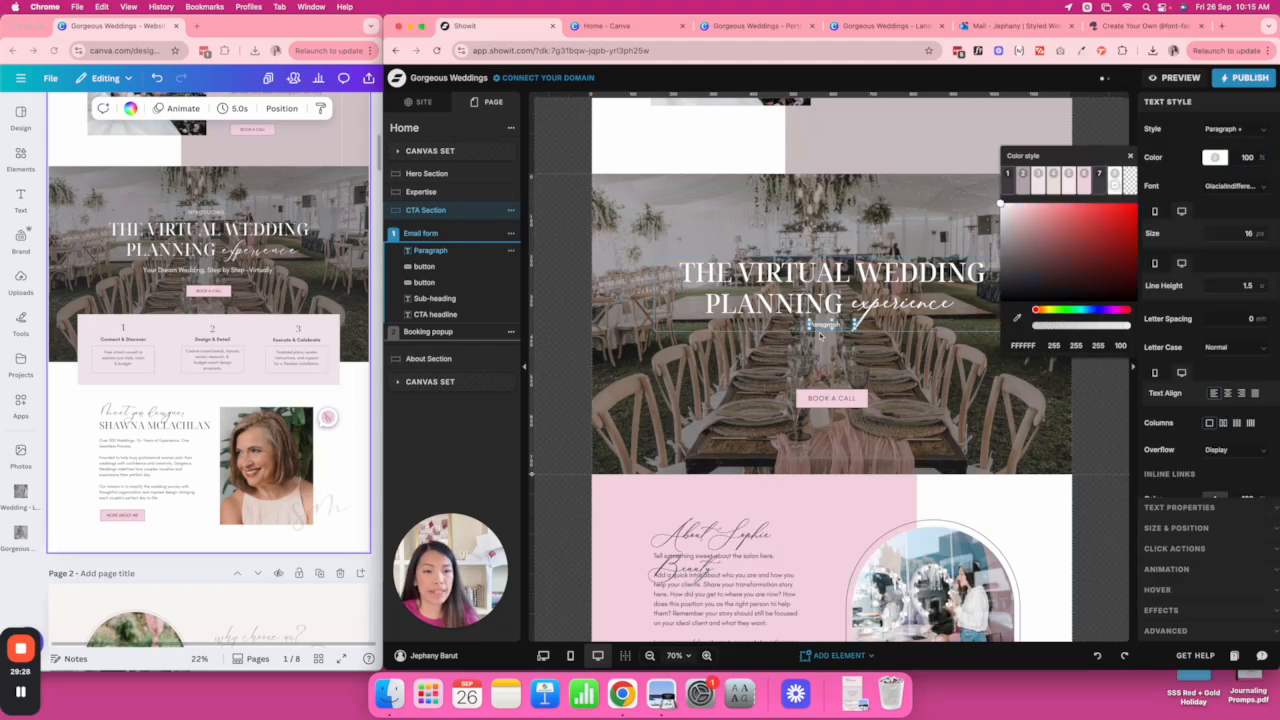
left_click(1228, 393)
Paste the Canva subtitle 'Your Dream Wedding, Step by Step - Virtually' at size 28 on one line.
left_click(233, 279)
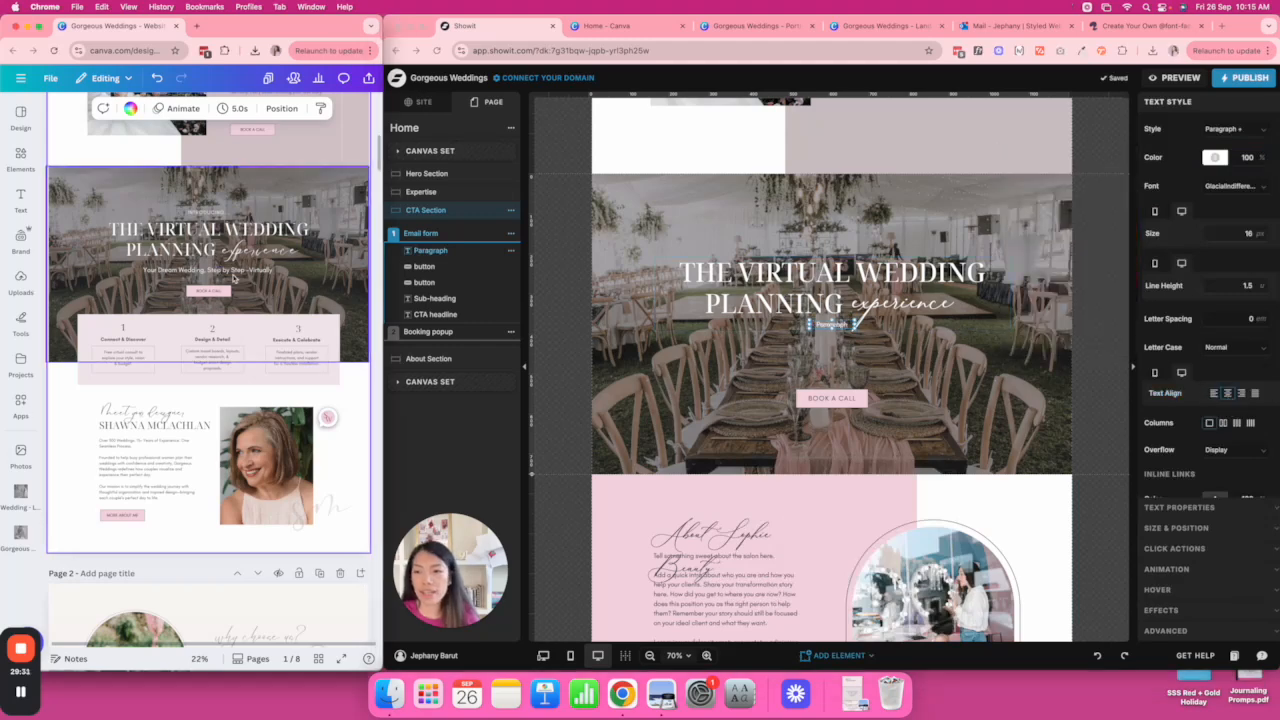
double_click(233, 279)
key("super+c")
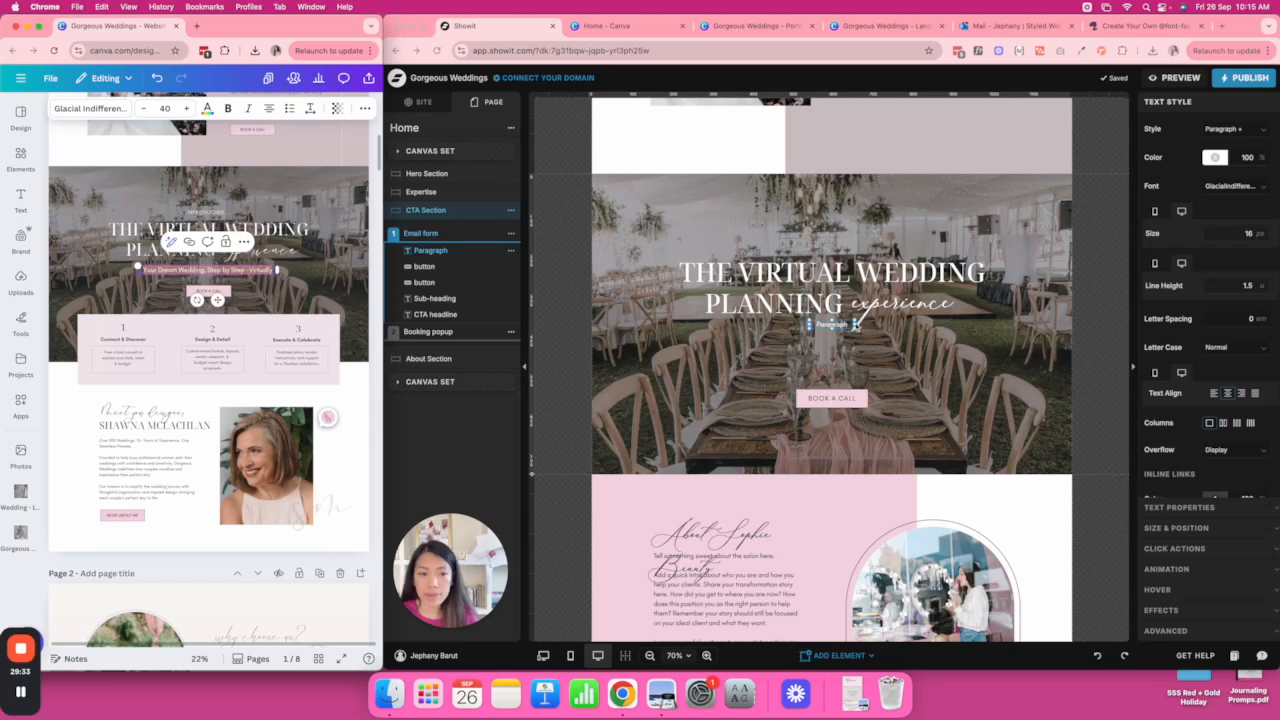
double_click(833, 325)
key("super+v")
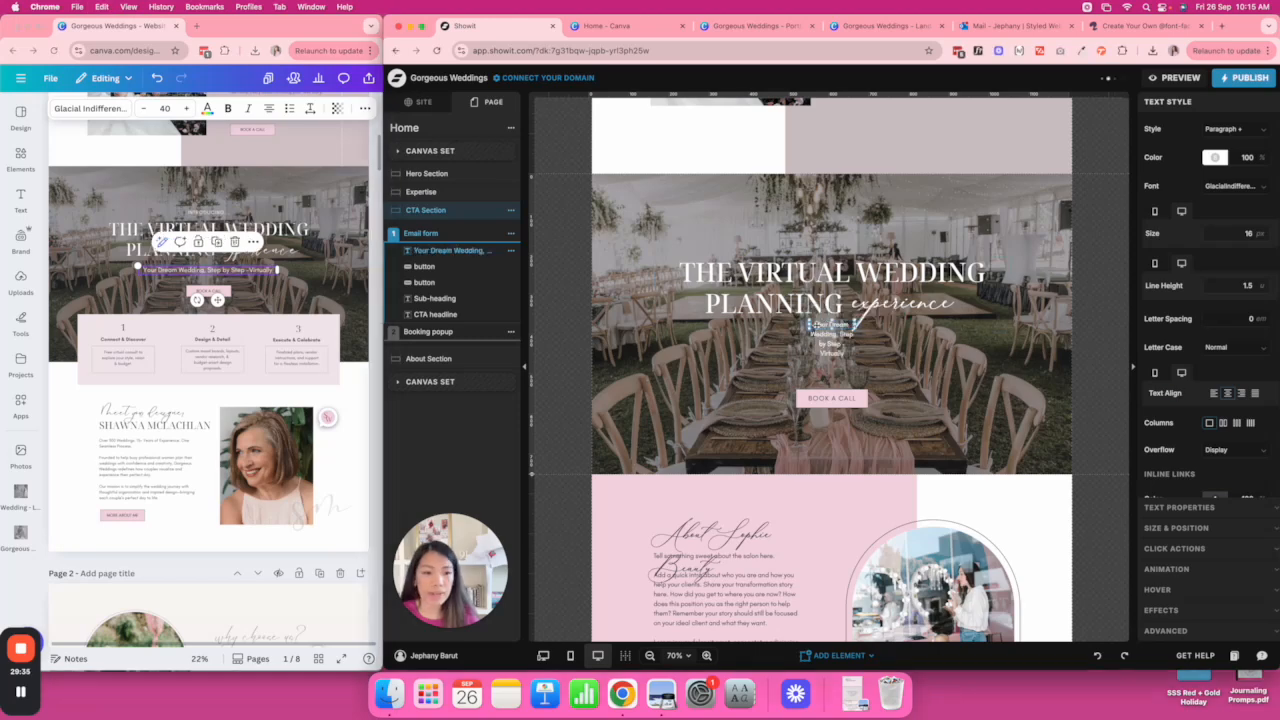
left_click(1241, 232)
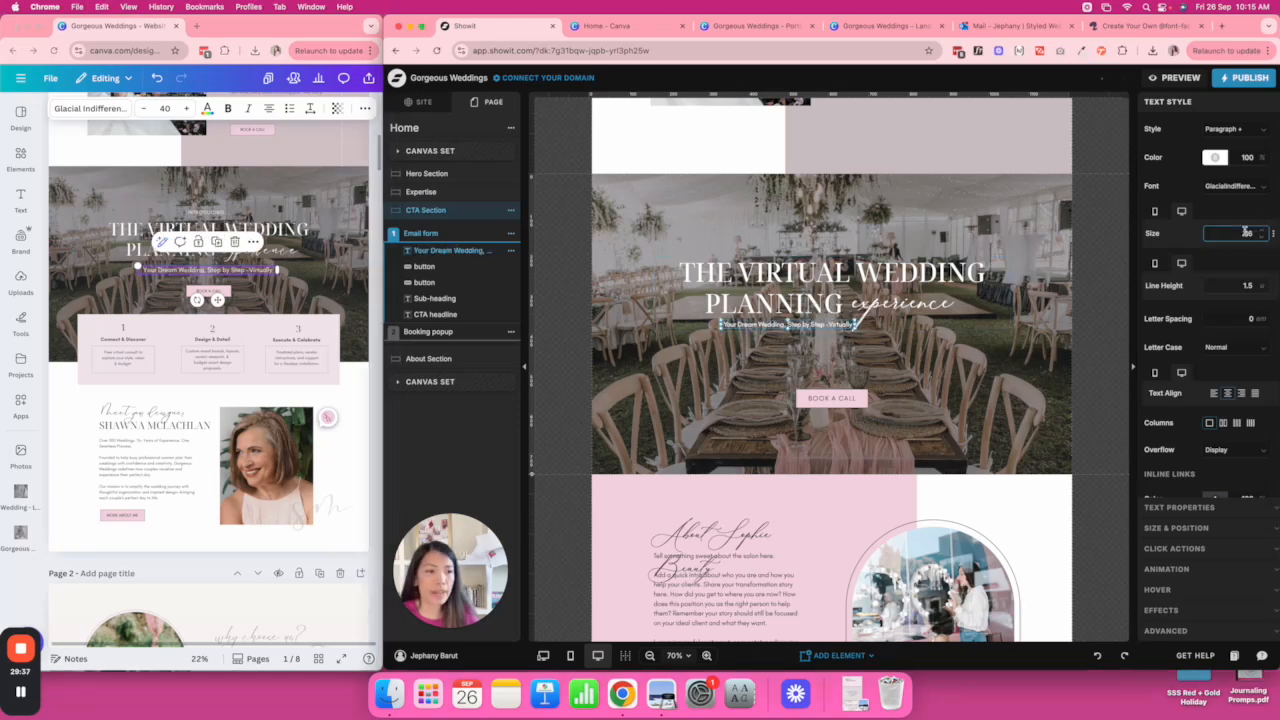
type("28")
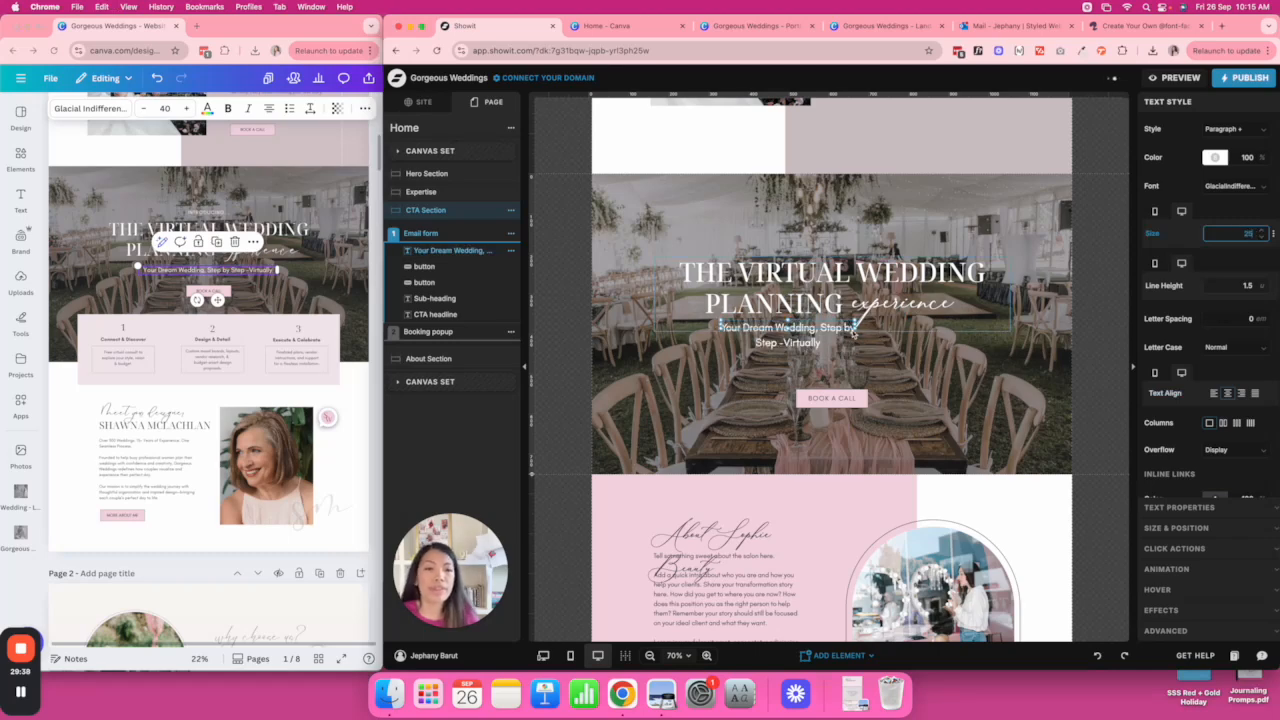
left_click_drag(855, 330, 914, 337)
Raise the BOOK A CALL button to sit just under the subtitle.
left_click(973, 356)
left_click_drag(831, 398, 828, 372)
left_click(987, 398)
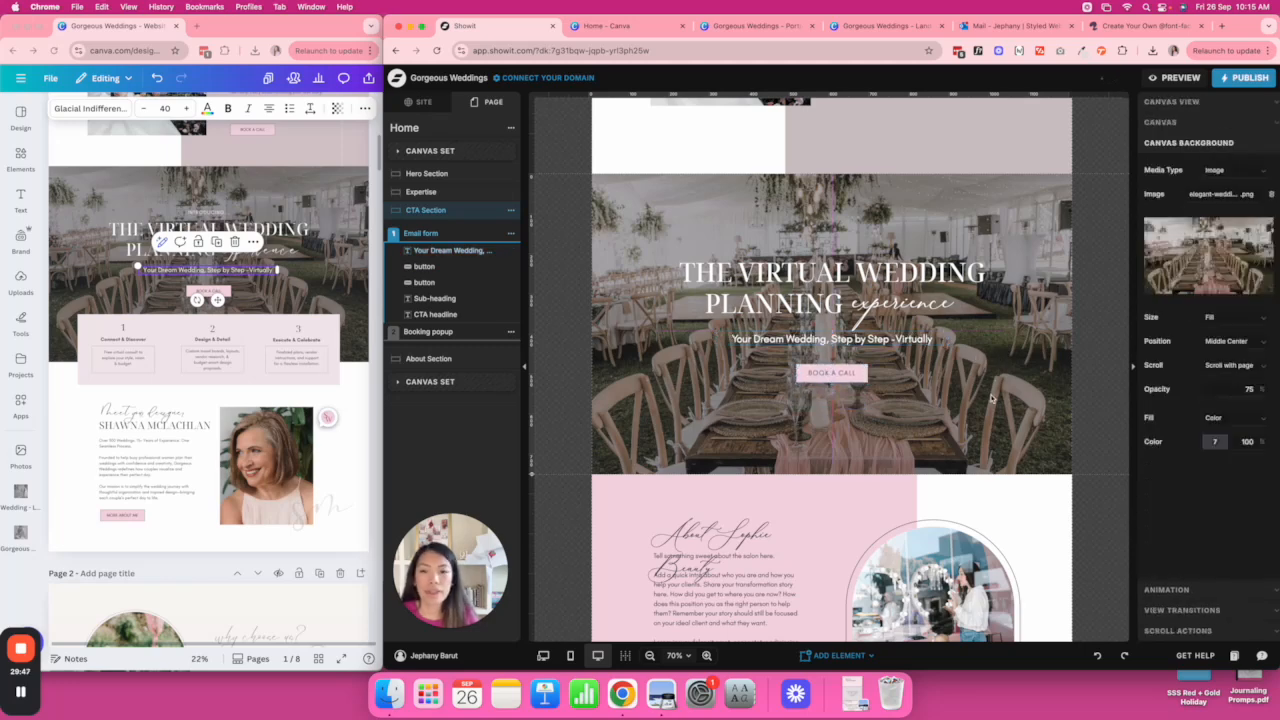
scroll(987, 398, "down", 3)
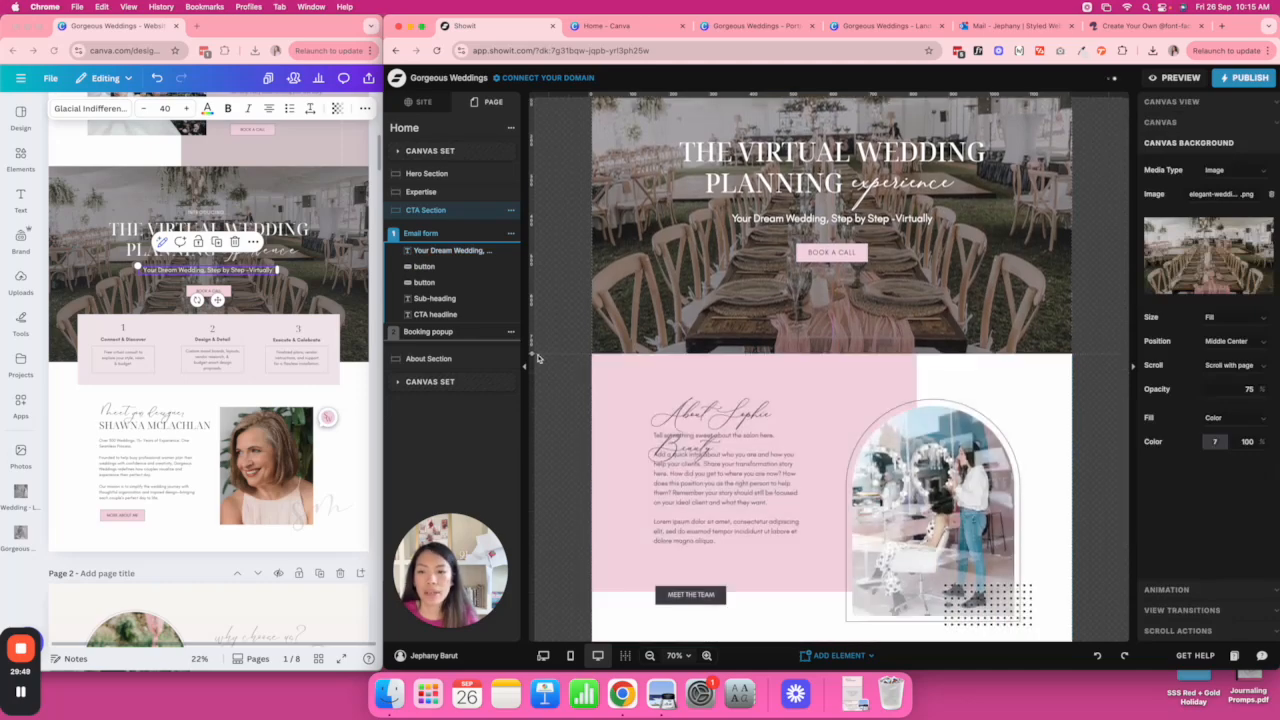
Copy the About section's pink shape into the CTA section and move it down.
left_click(987, 395)
left_click(948, 328)
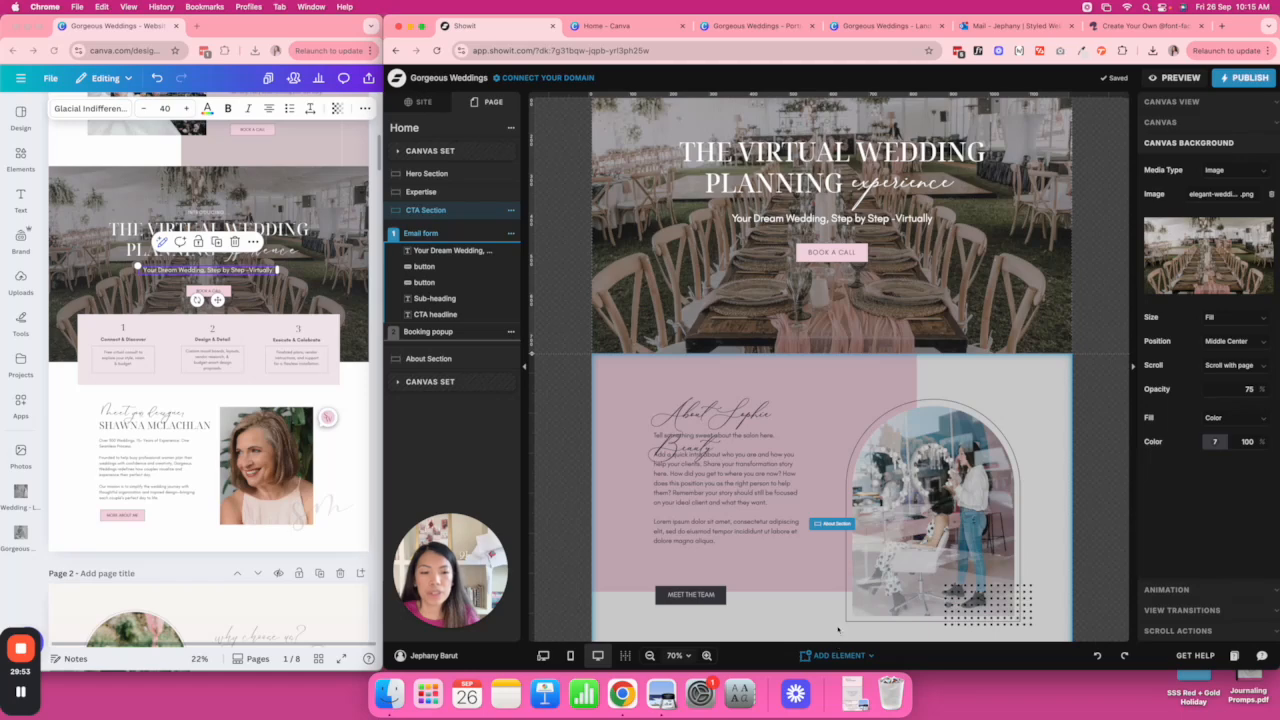
left_click(852, 377)
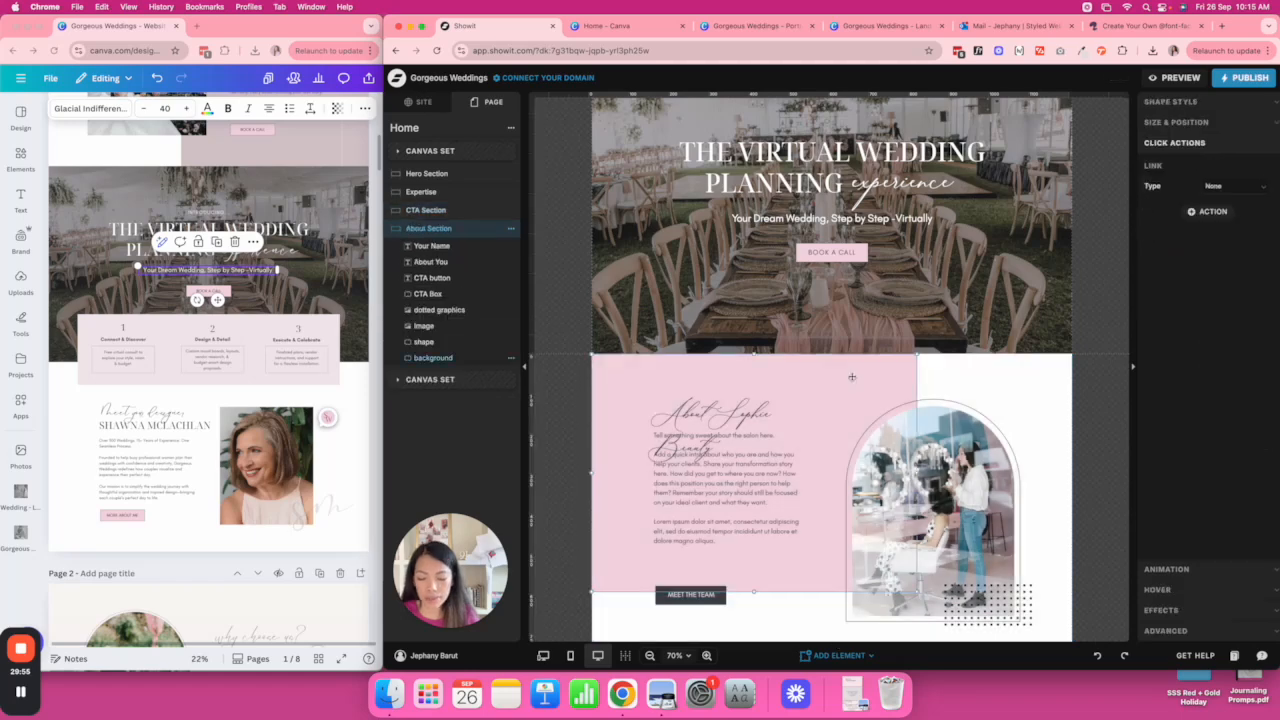
key("super+v")
left_click(893, 322)
left_click(829, 380)
key("Delete")
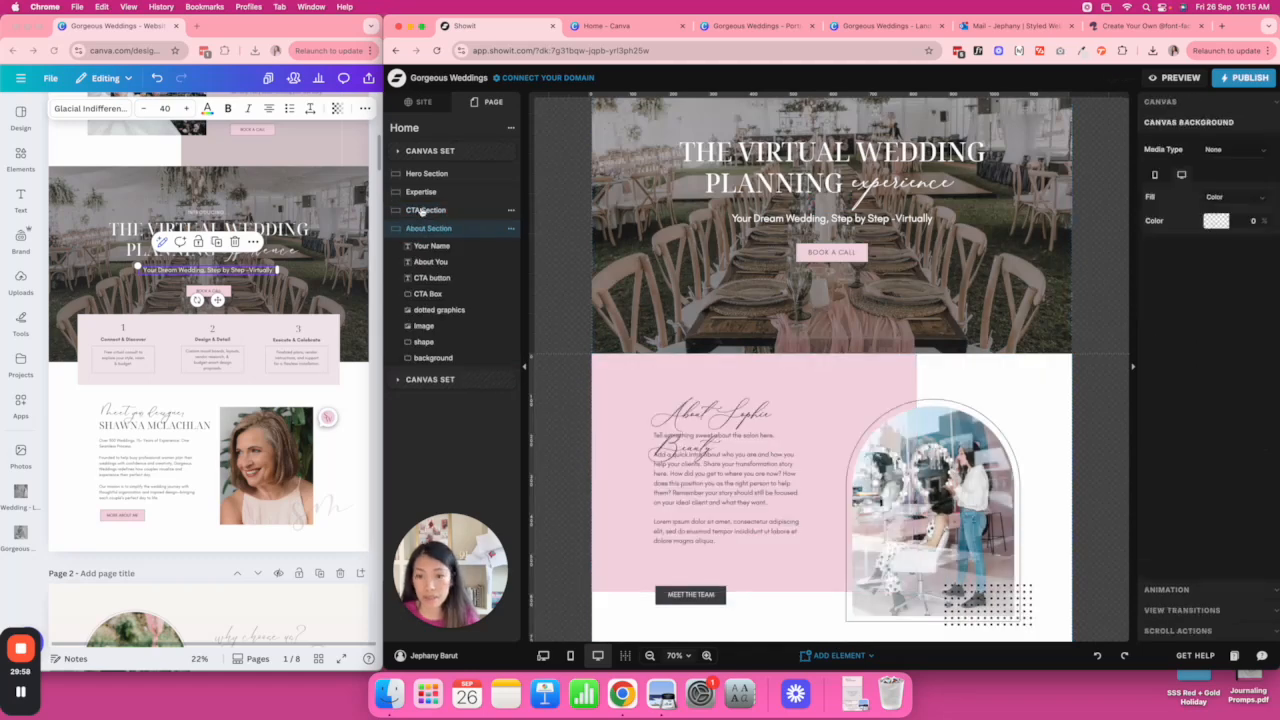
left_click(437, 211)
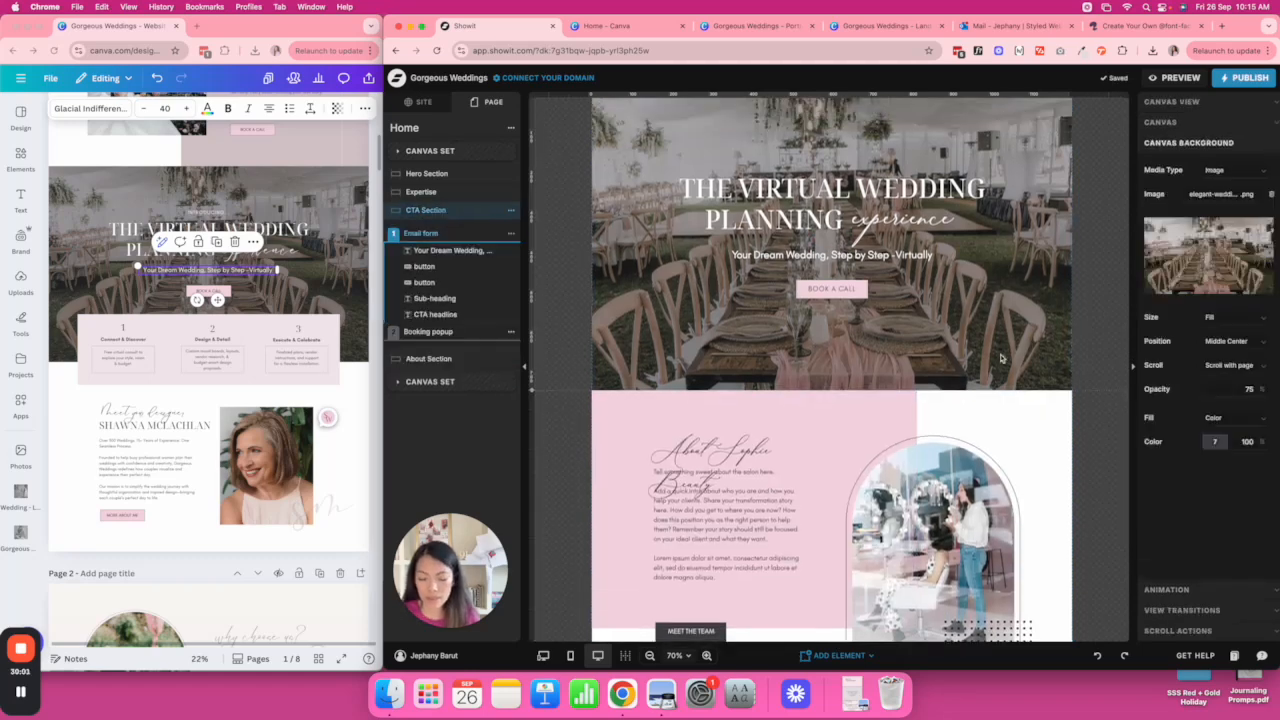
key("super+v")
left_click_drag(801, 333, 811, 510)
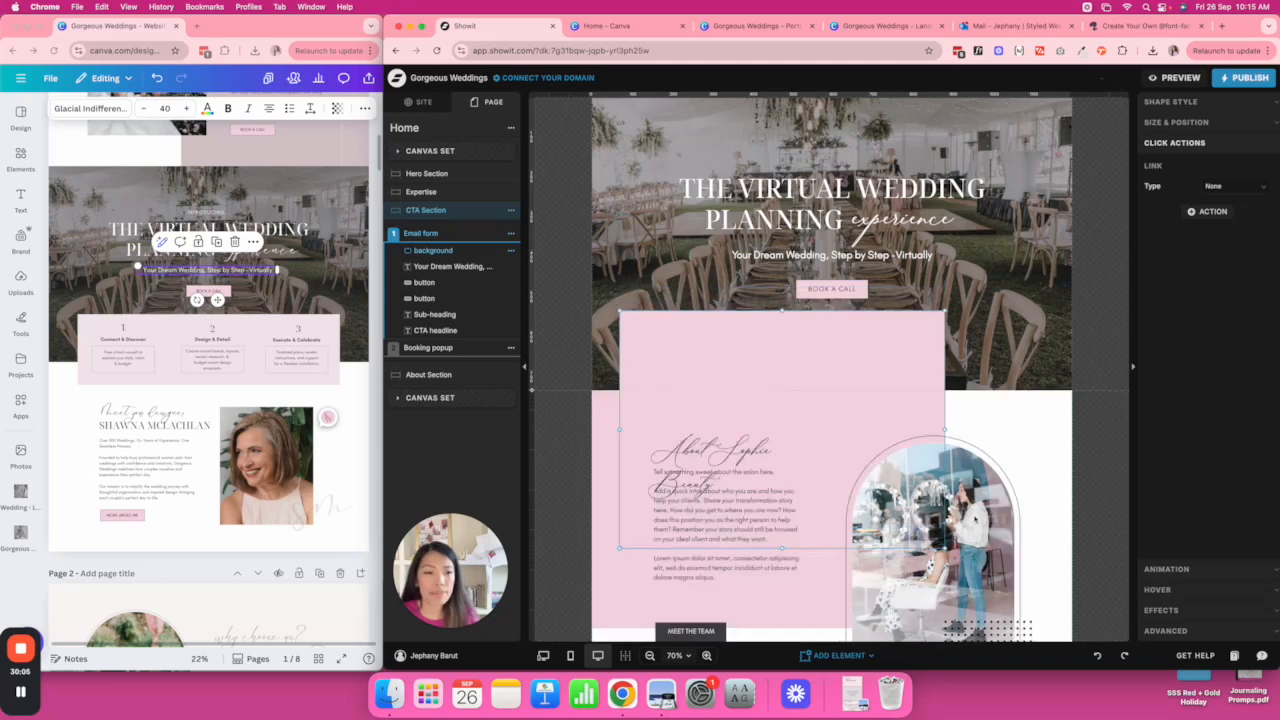
left_click(1044, 354)
Raise the CTA section's stacking order and recolour the shape pale pink F3E9ED.
left_click(1199, 106)
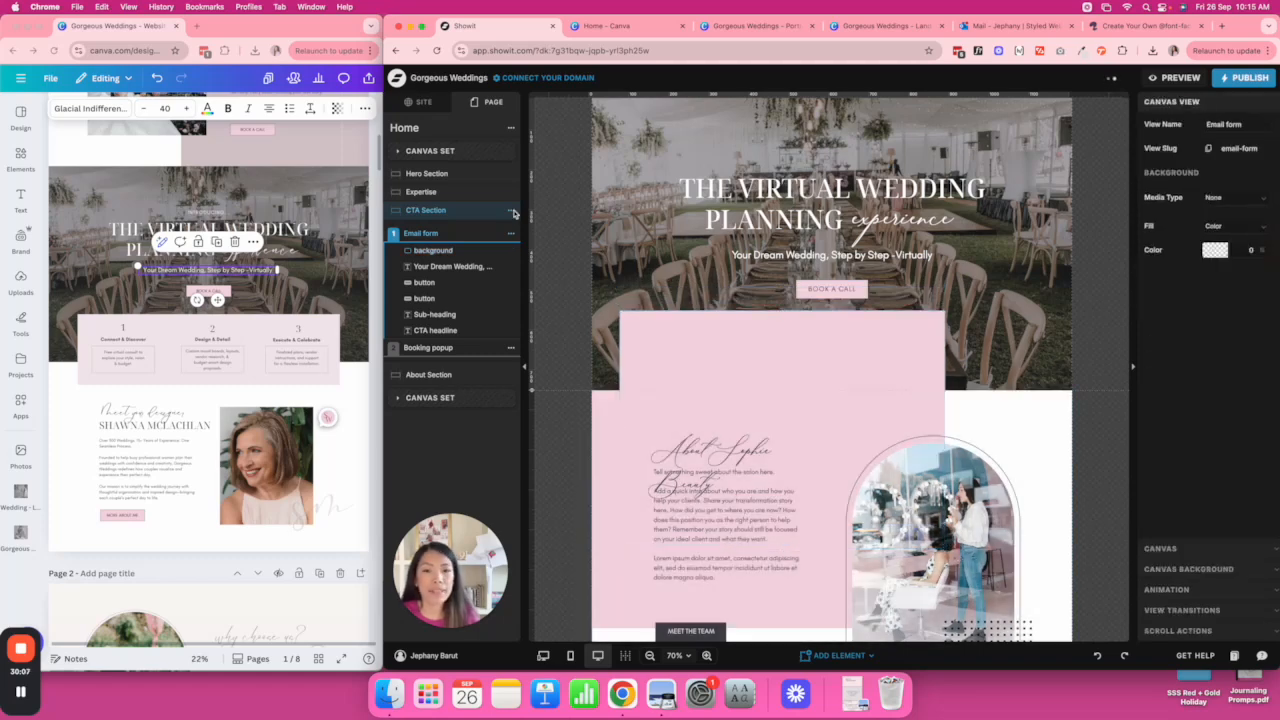
left_click(447, 199)
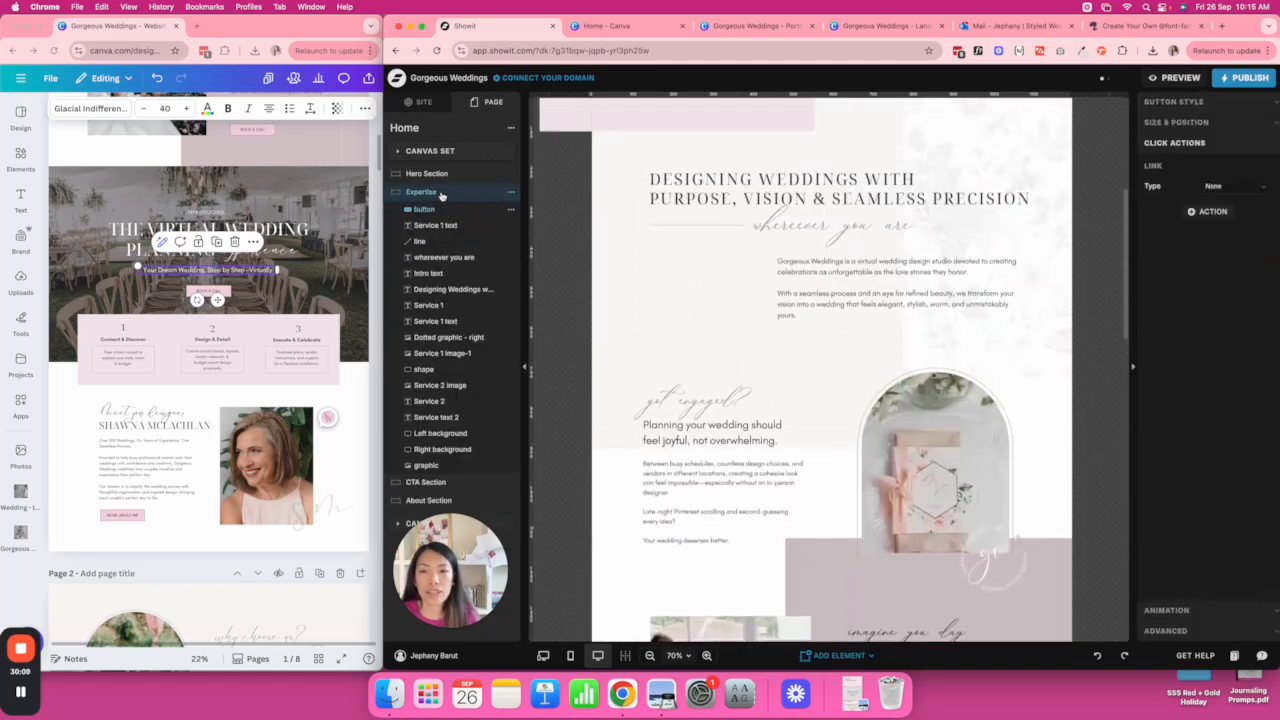
scroll(621, 428, "down", 10)
left_click(870, 341)
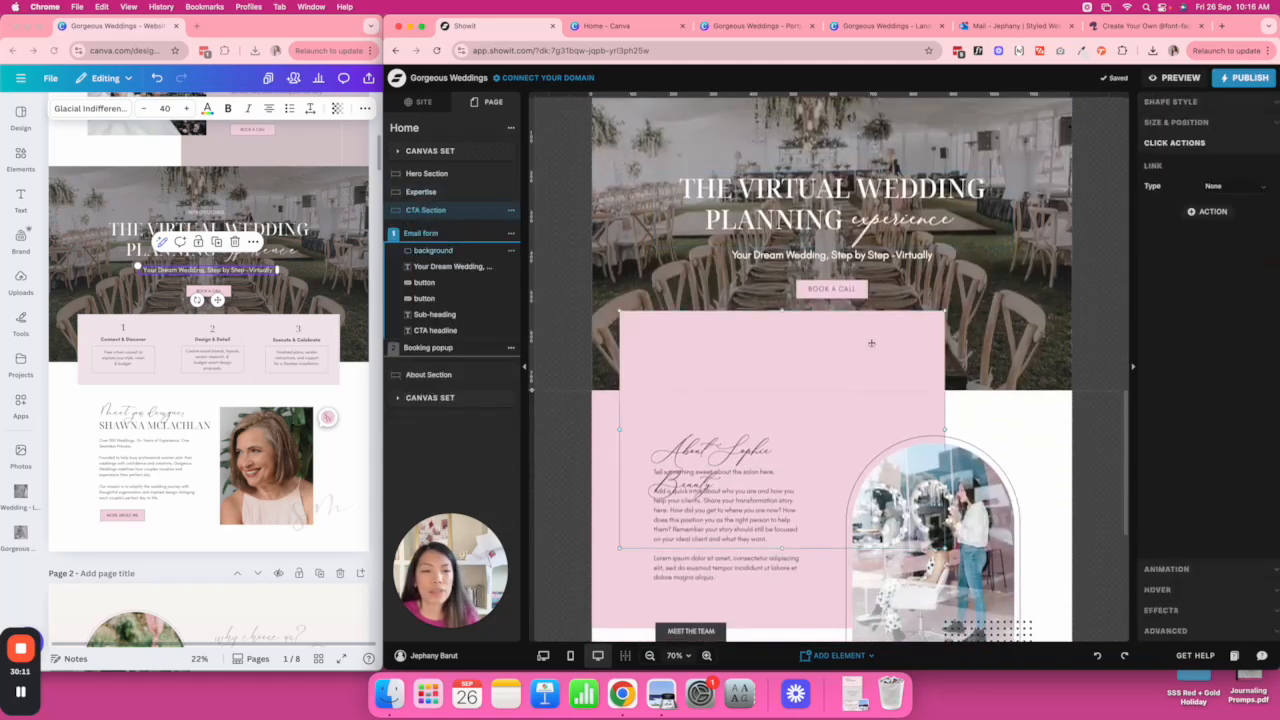
left_click(1199, 105)
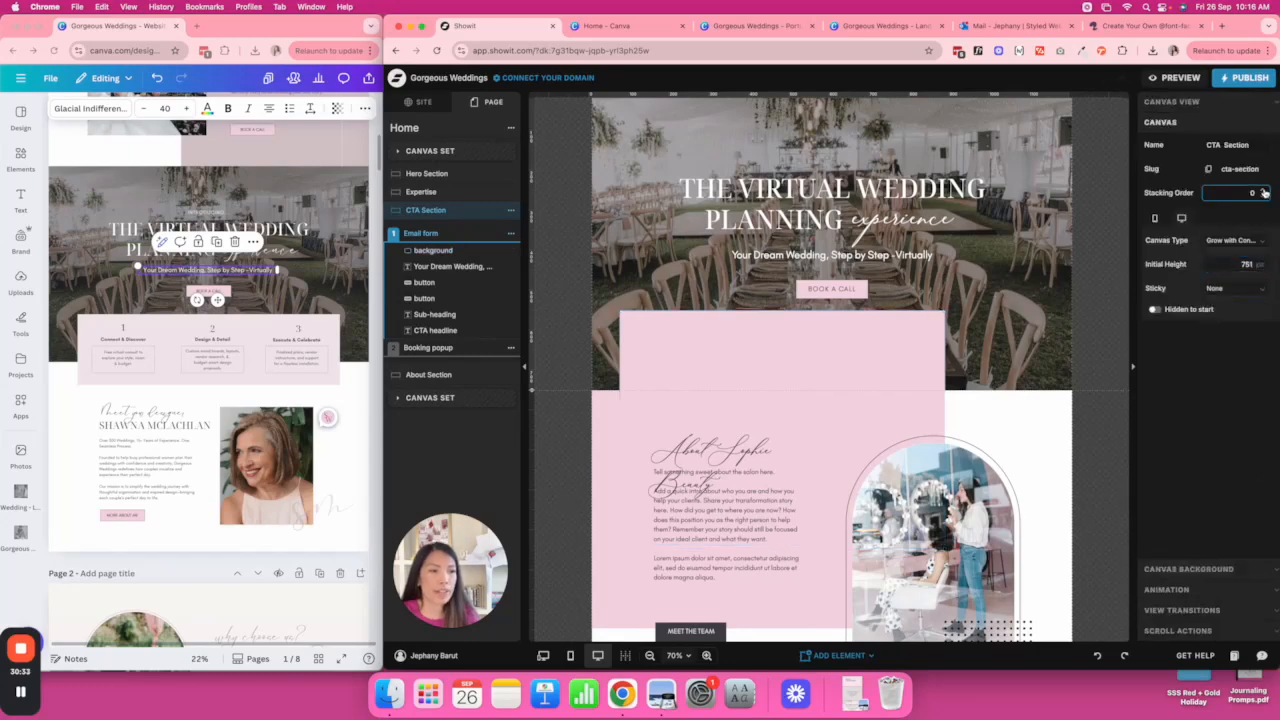
left_click(1265, 191)
left_click(899, 357)
left_click(1219, 174)
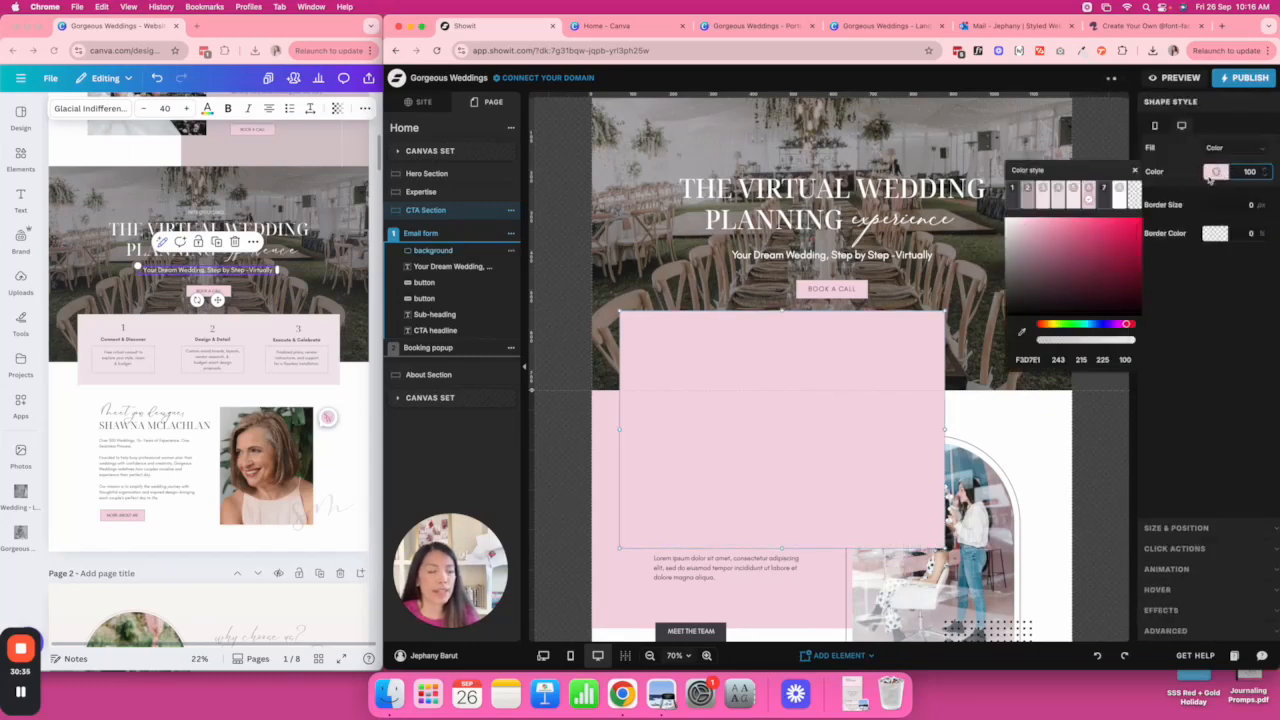
left_click(1043, 190)
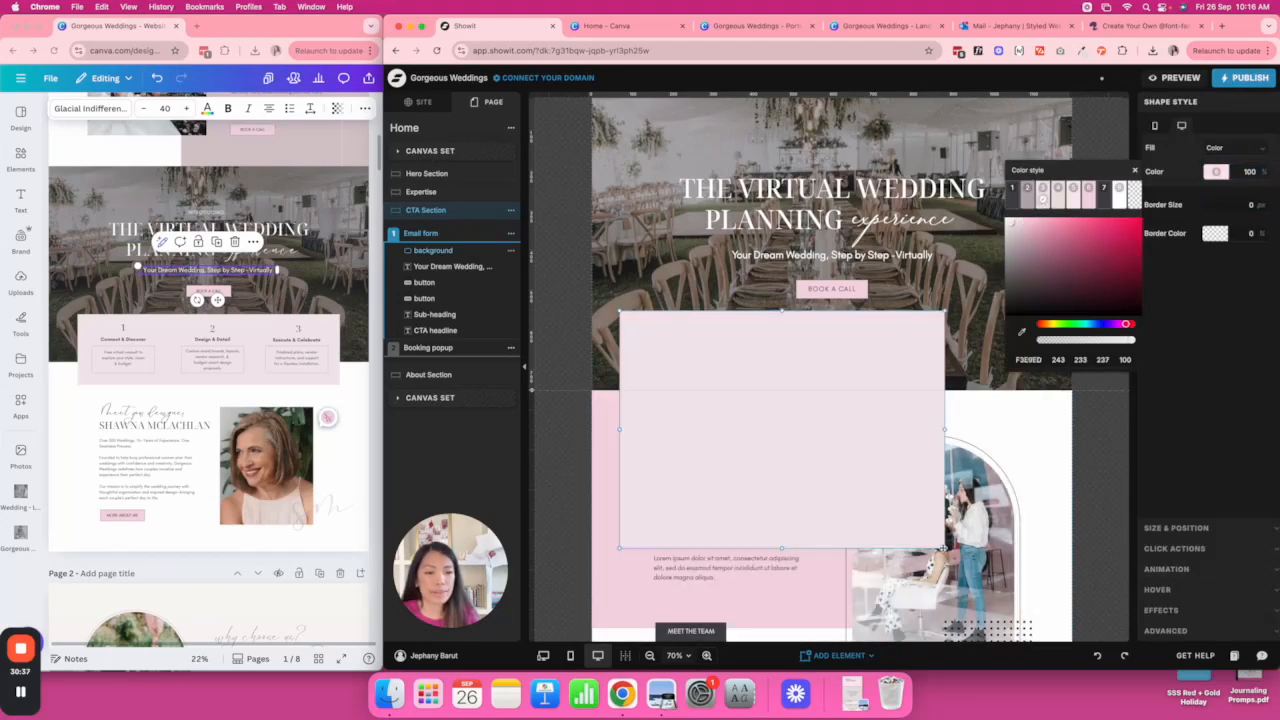
Move the pale pink box up, undo its accidental rotation, and widen it.
left_click_drag(943, 548, 889, 443)
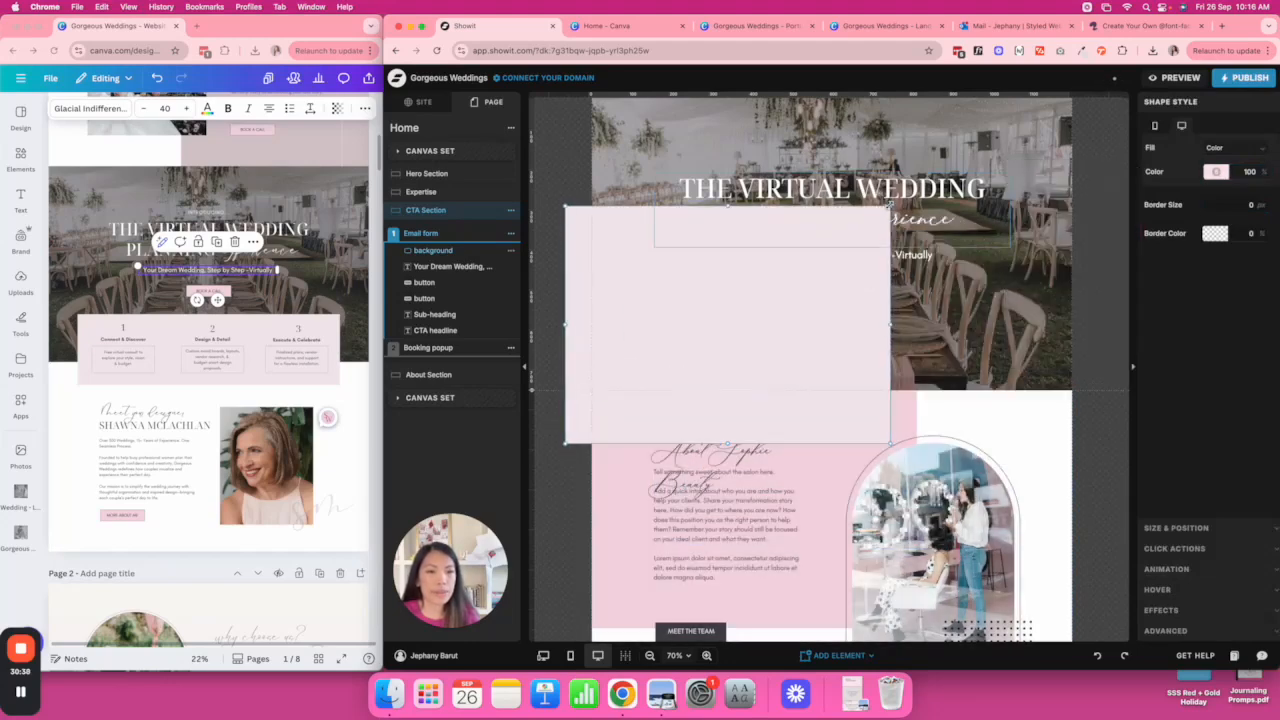
left_click_drag(889, 204, 895, 353)
key("super+z")
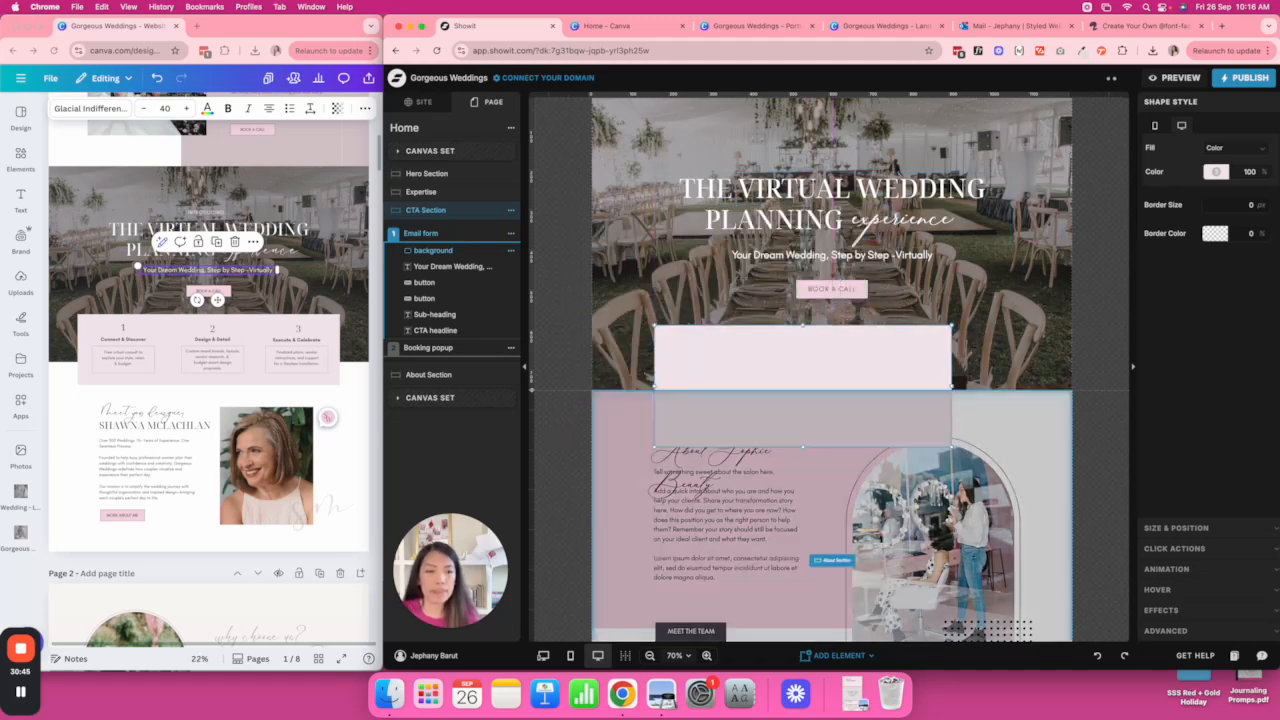
left_click_drag(953, 386, 1029, 387)
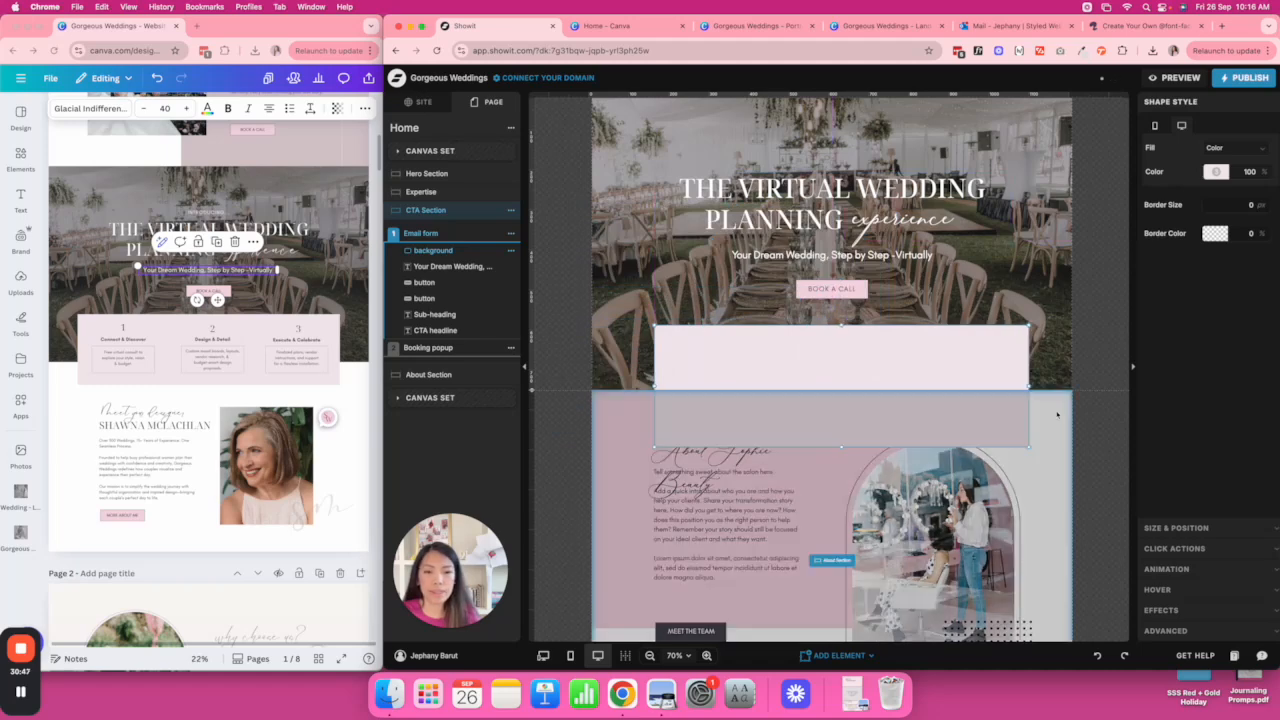
left_click(1057, 415)
scroll(1057, 415, "down", 1)
scroll(1057, 415, "down", 5)
Delete the About section's pink backdrop, make the section taller, and shift its content down.
left_click(835, 384)
key("Delete")
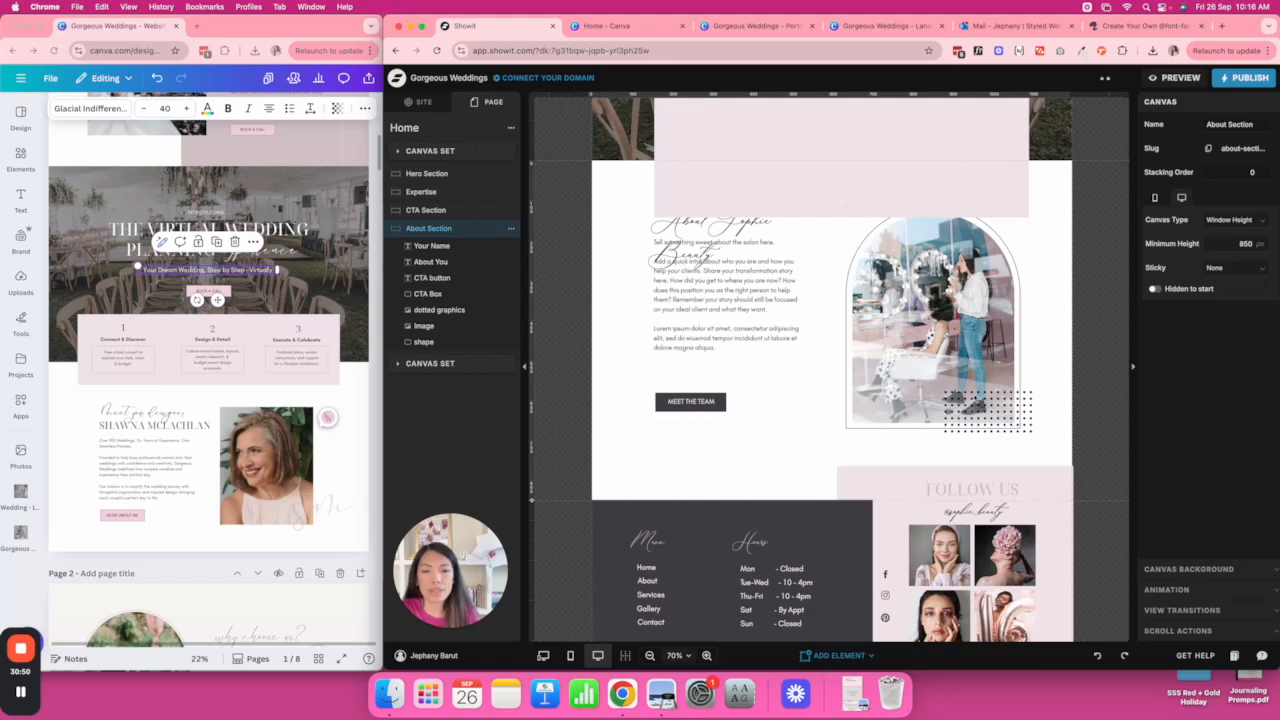
left_click_drag(533, 500, 534, 576)
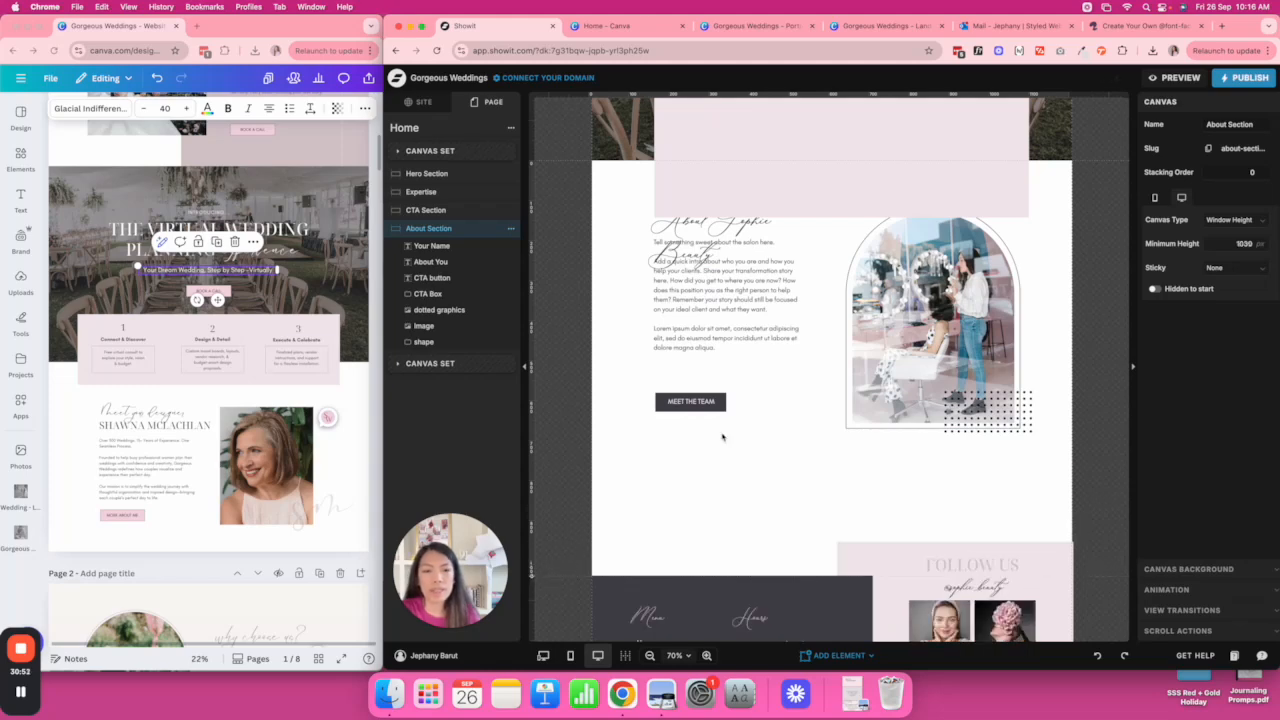
scroll(723, 434, "down", 1)
left_click_drag(1042, 432, 693, 276)
left_click(690, 212)
left_click_drag(684, 204, 684, 255)
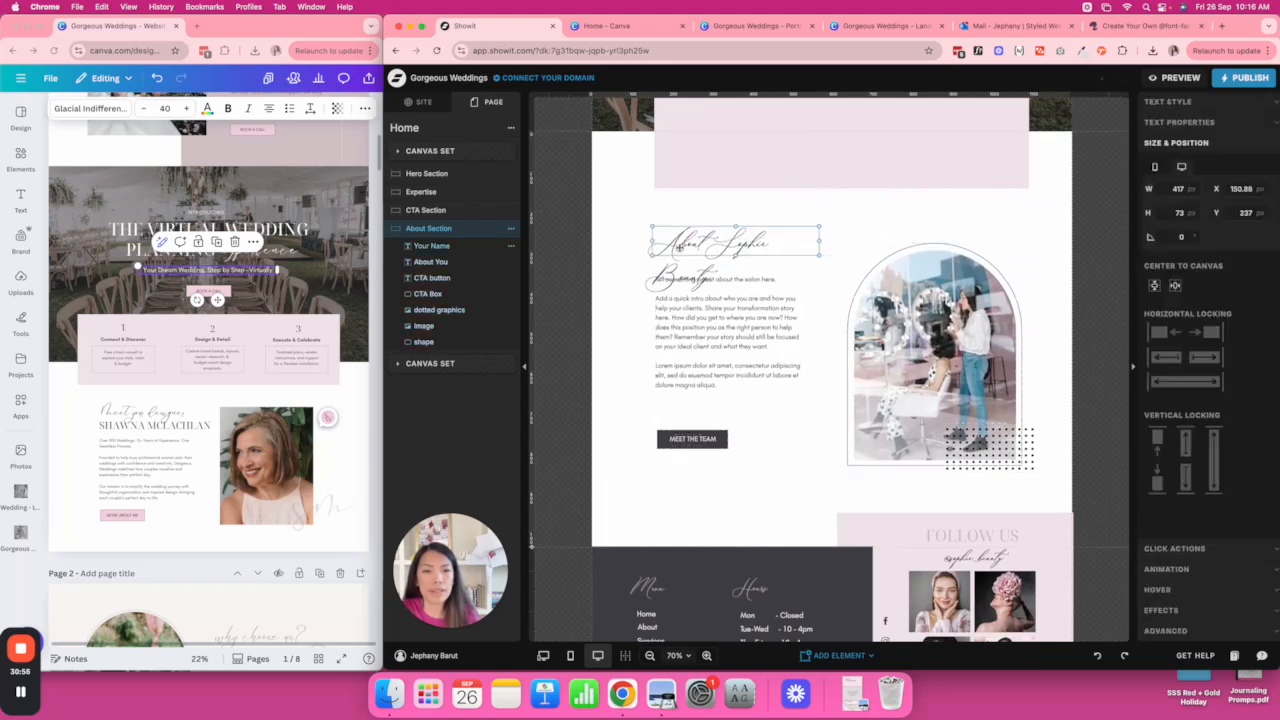
Delete the dotted graphic and swap the portrait photo into the arch frame.
left_click(957, 384)
left_click(1003, 456)
key("Delete")
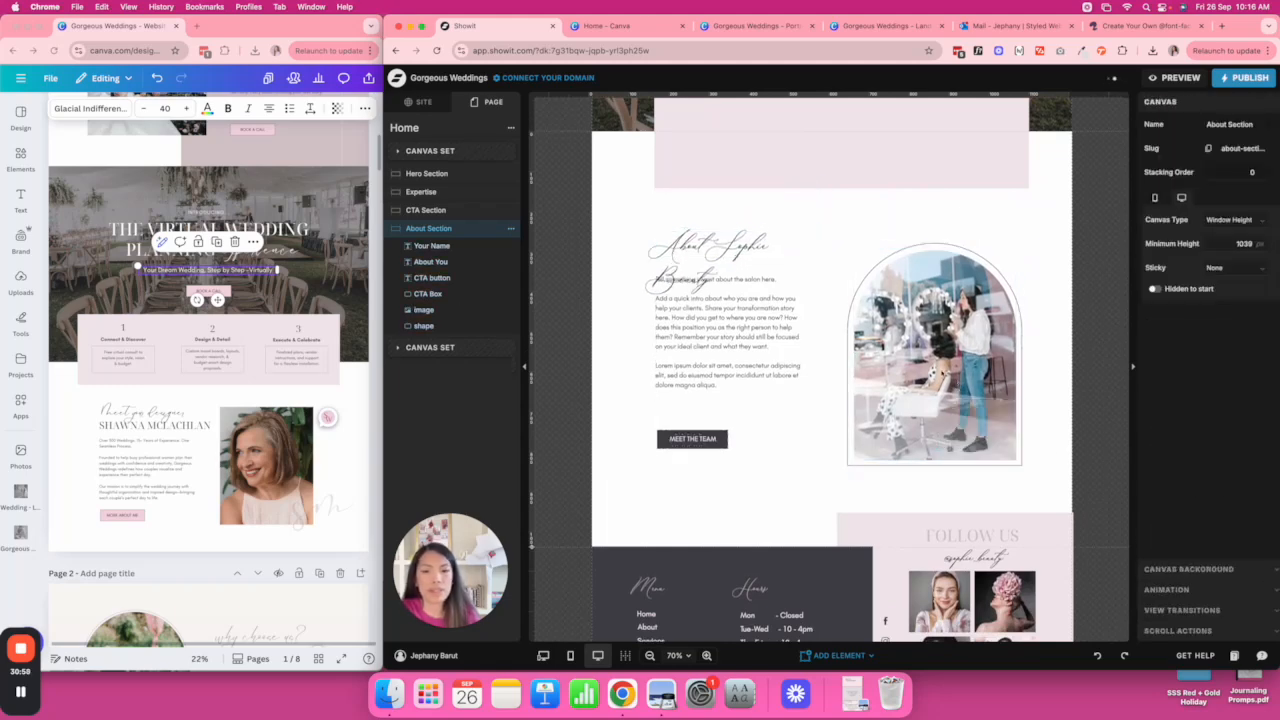
left_click(1006, 404)
left_click(1168, 122)
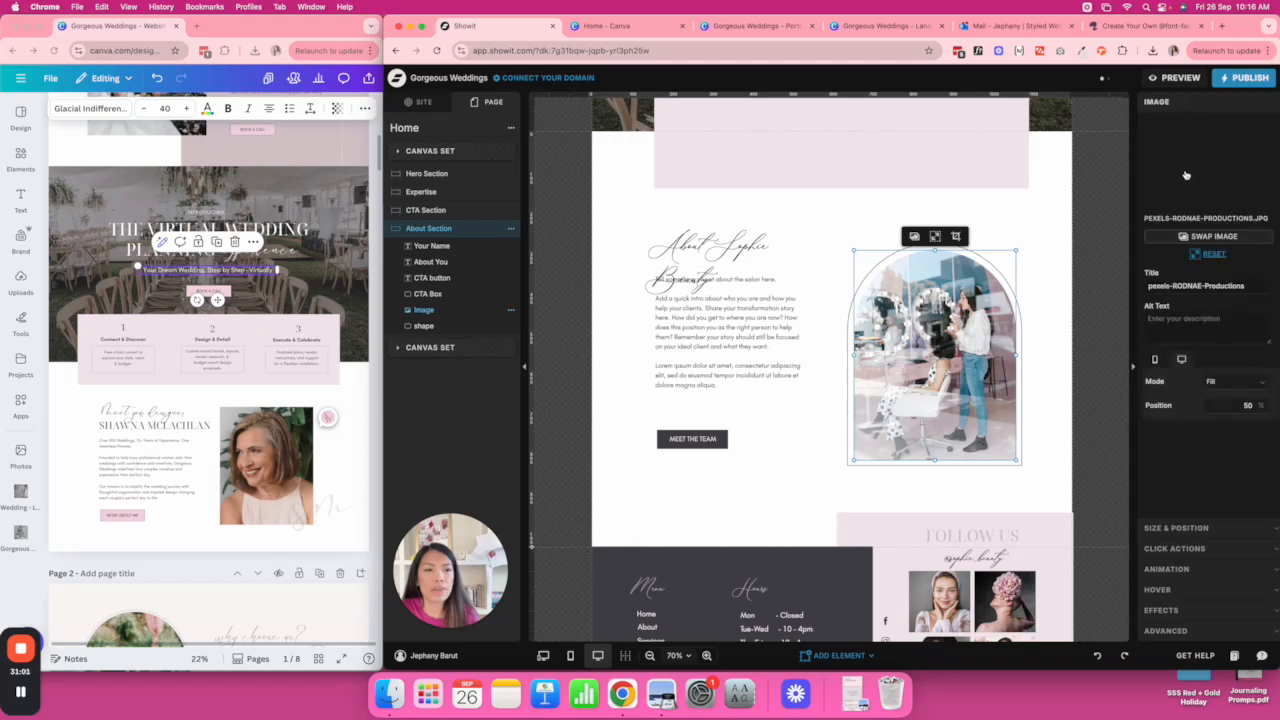
left_click(1174, 176)
double_click(952, 560)
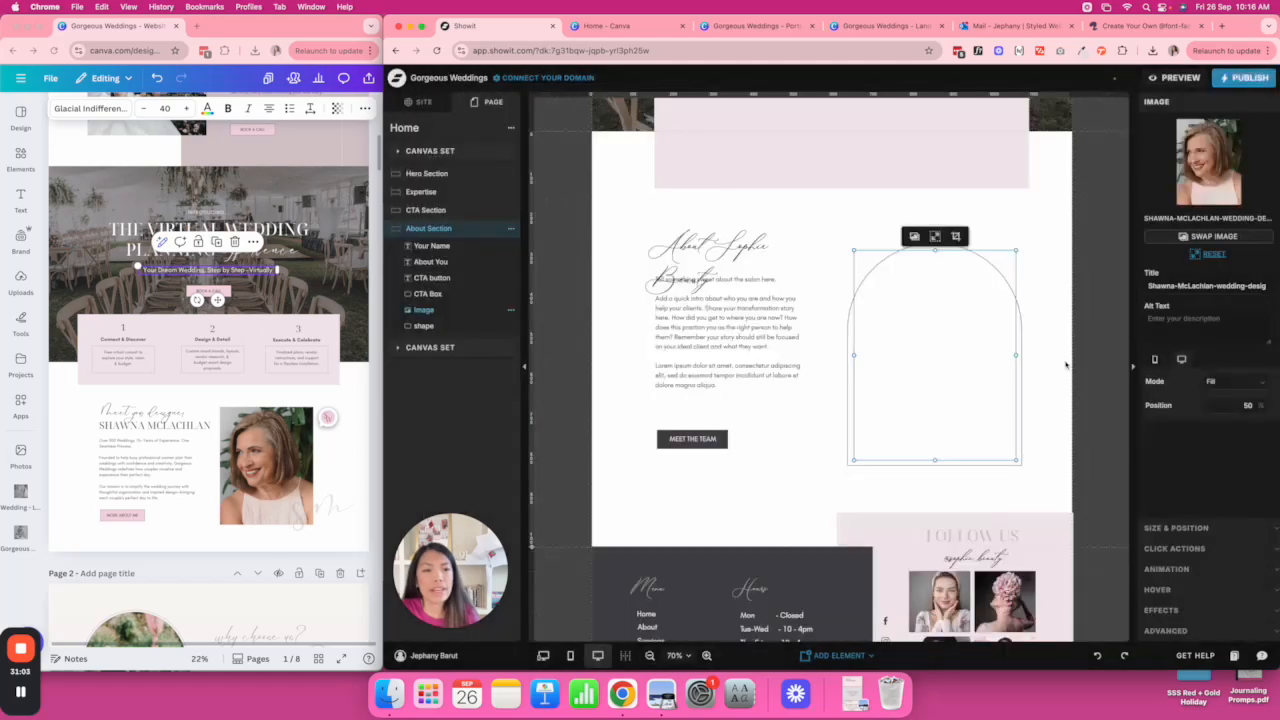
left_click(1082, 228)
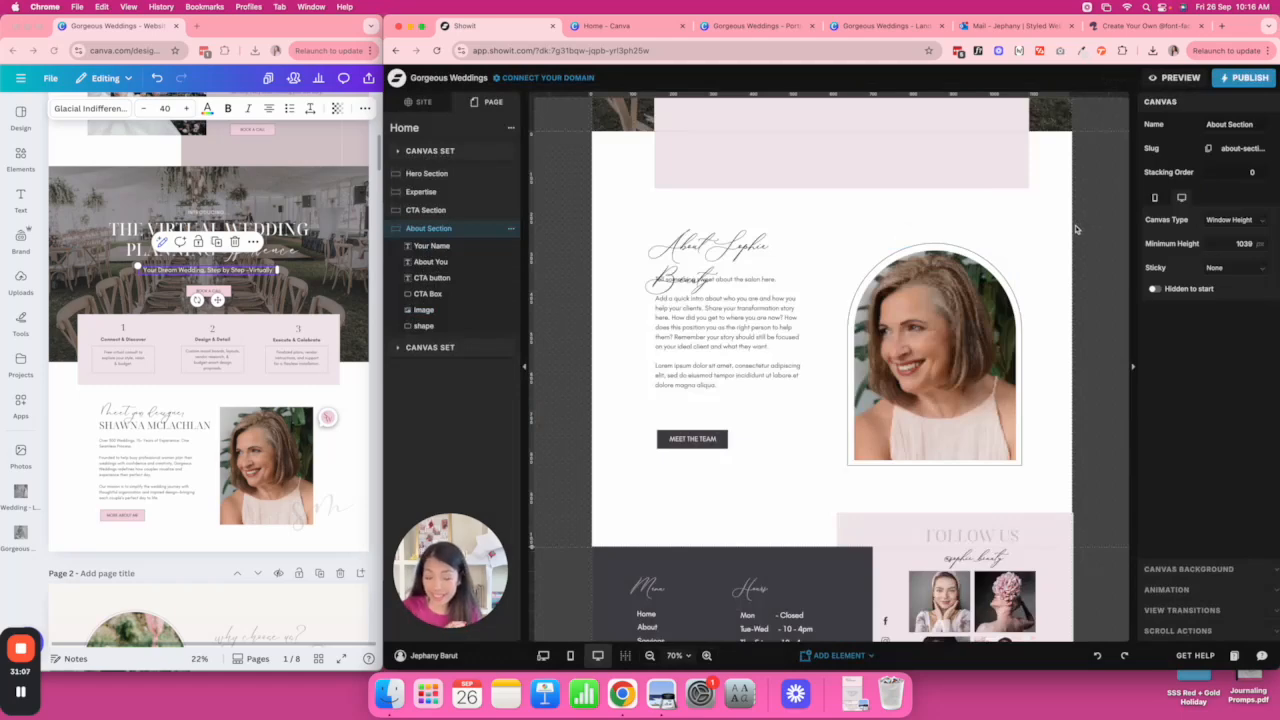
left_click(971, 305)
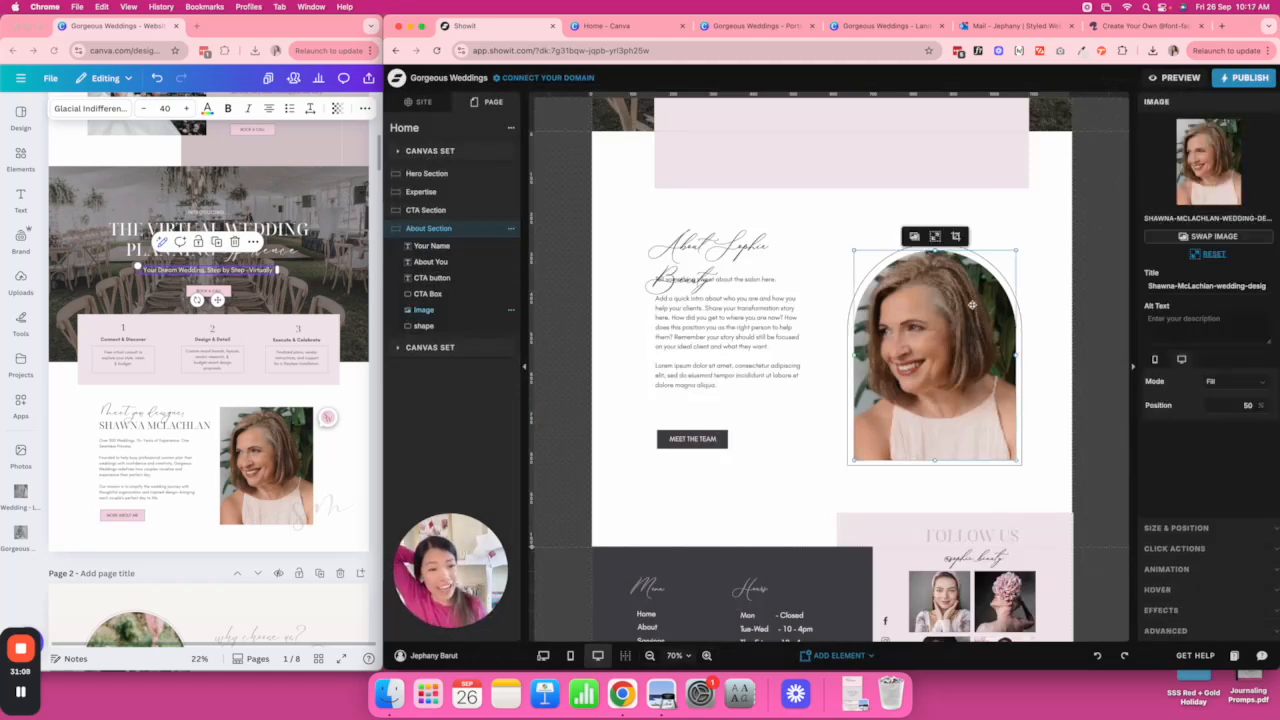
left_click(1042, 258)
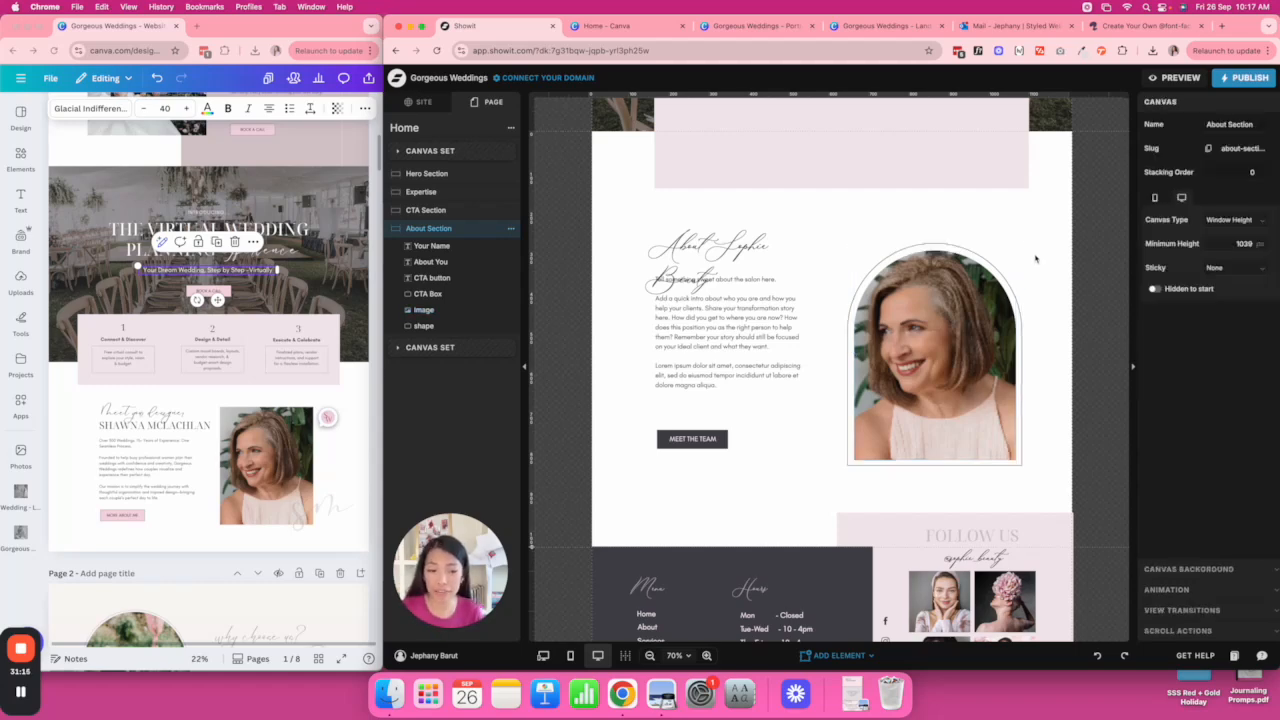
Widen the About heading box so the title fits on a single line.
left_click(805, 252)
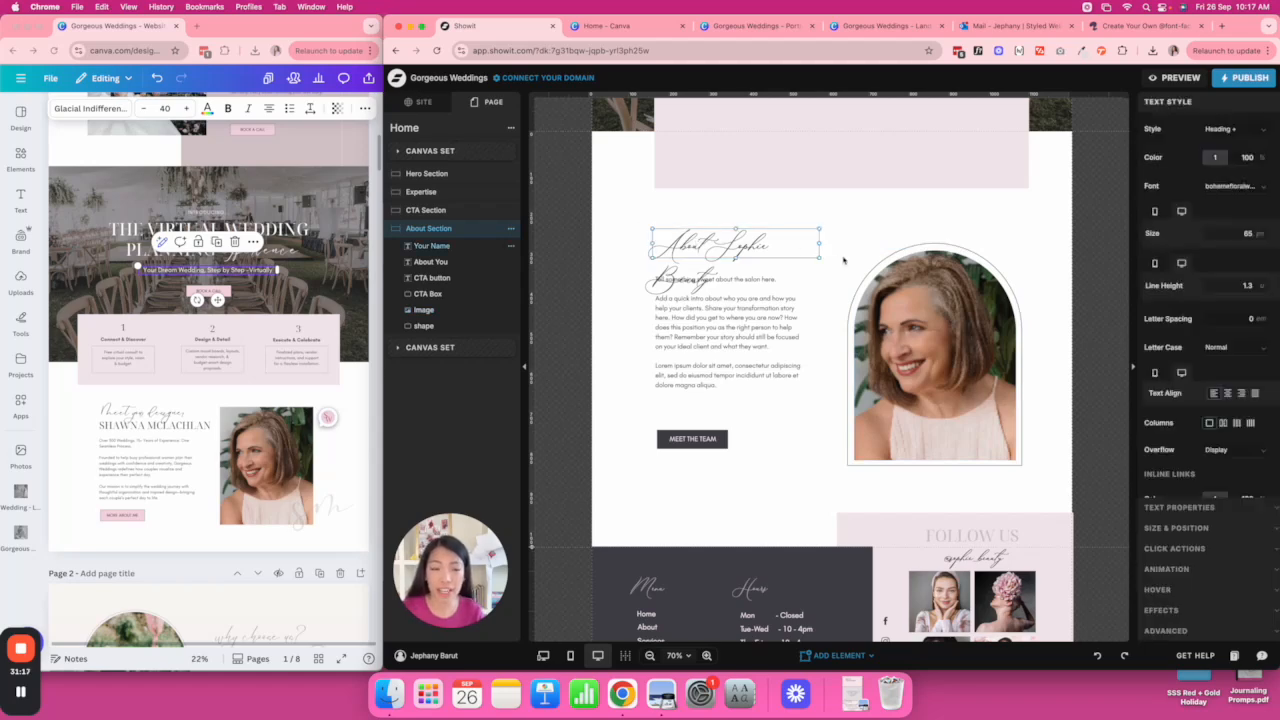
left_click_drag(820, 243, 869, 241)
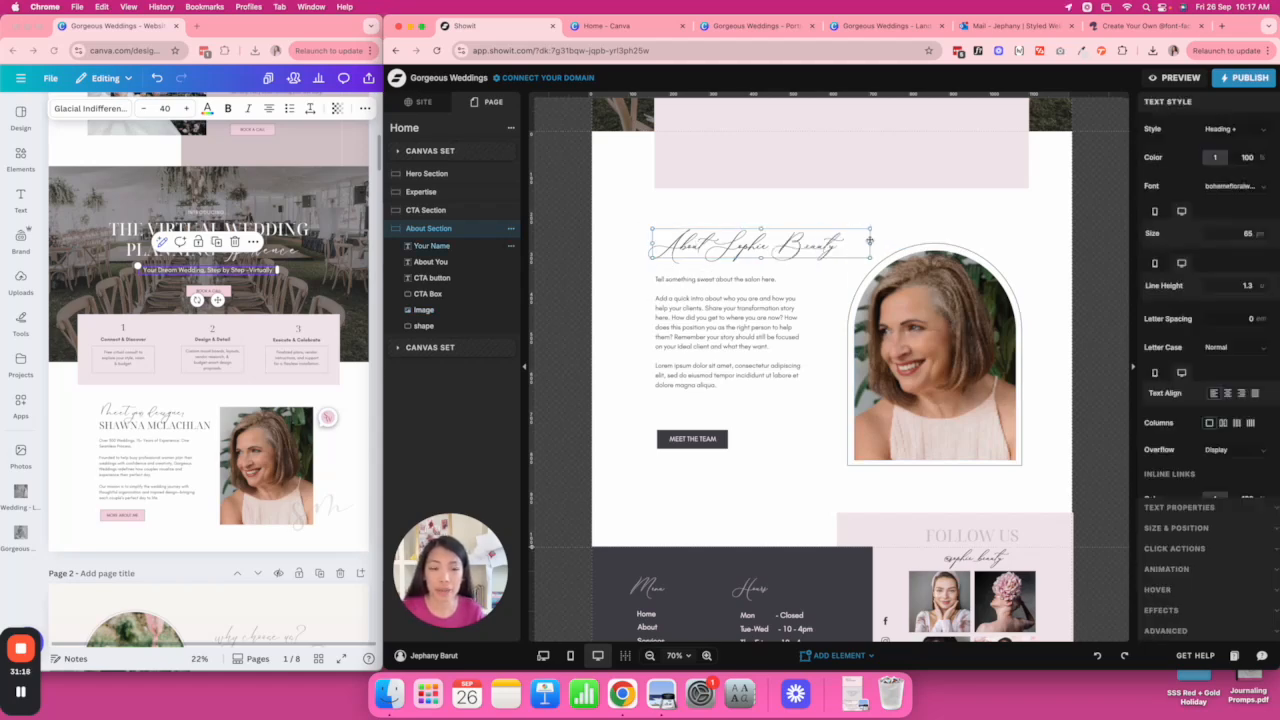
left_click(630, 210)
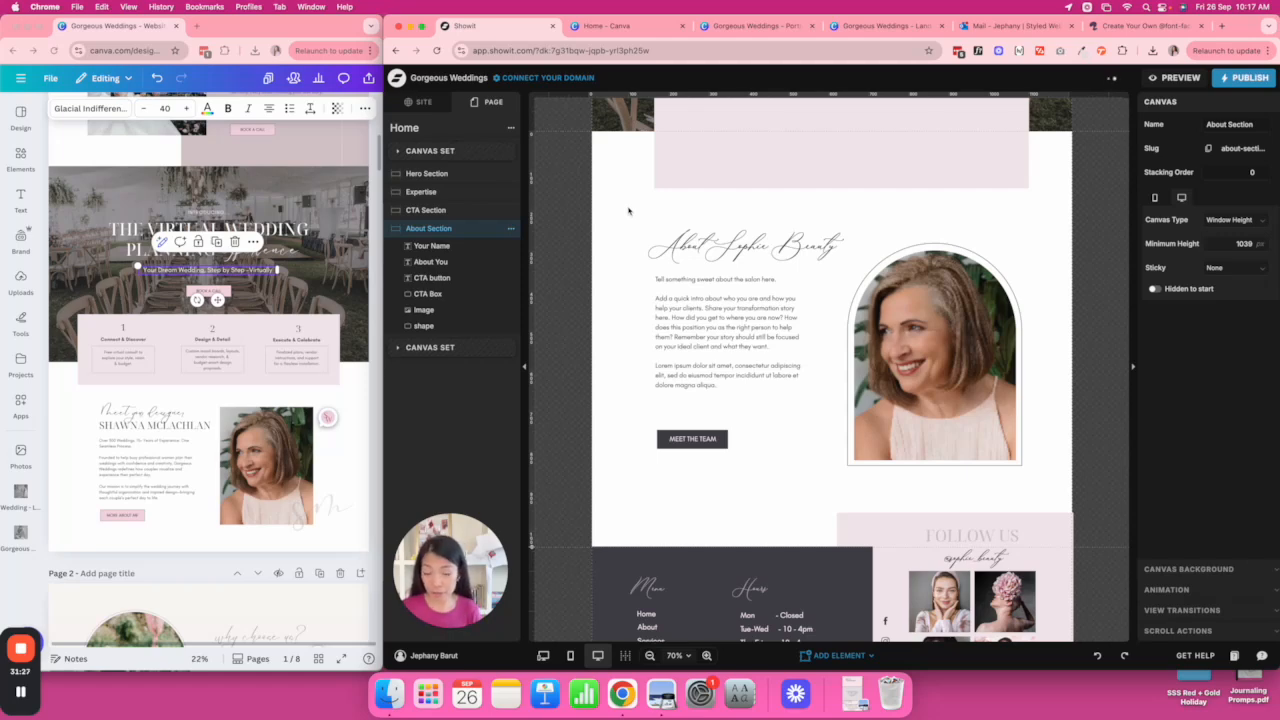
scroll(628, 210, "up", 3)
Duplicate the tagline onto the pink box in dark grey at size 16, wrapped to two lines.
left_click(837, 268)
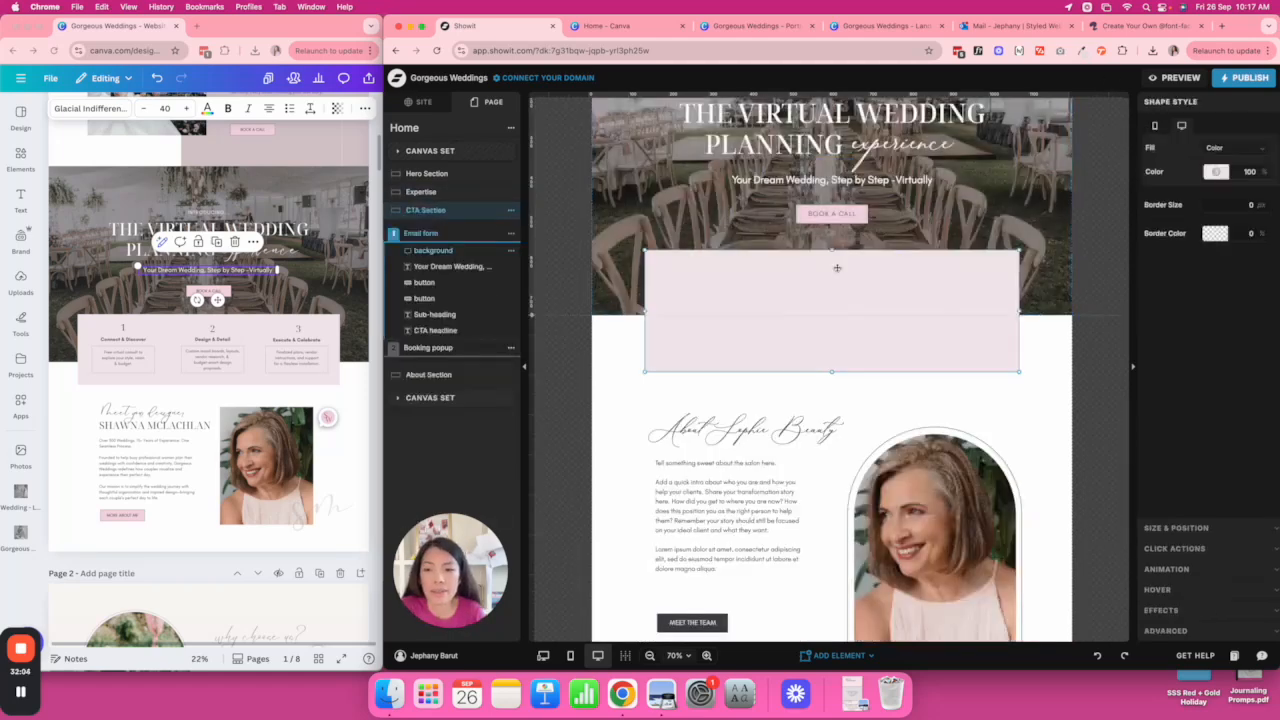
left_click(775, 181)
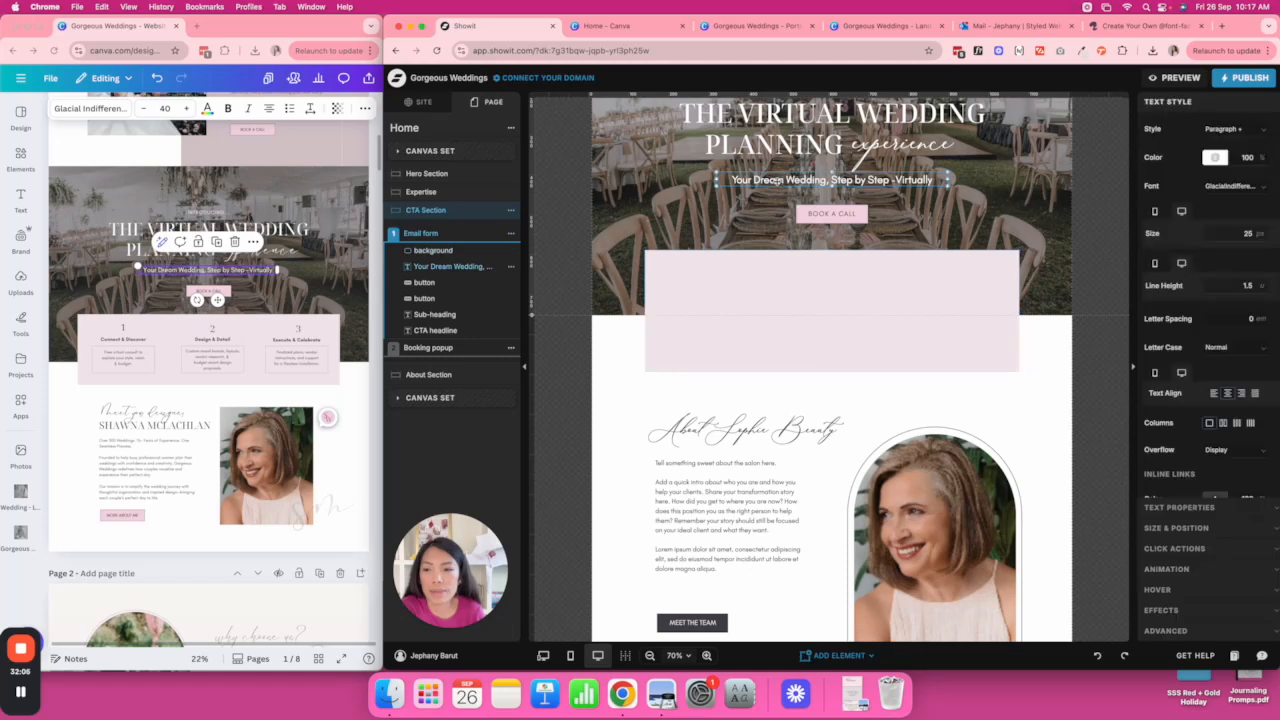
left_click(1000, 295)
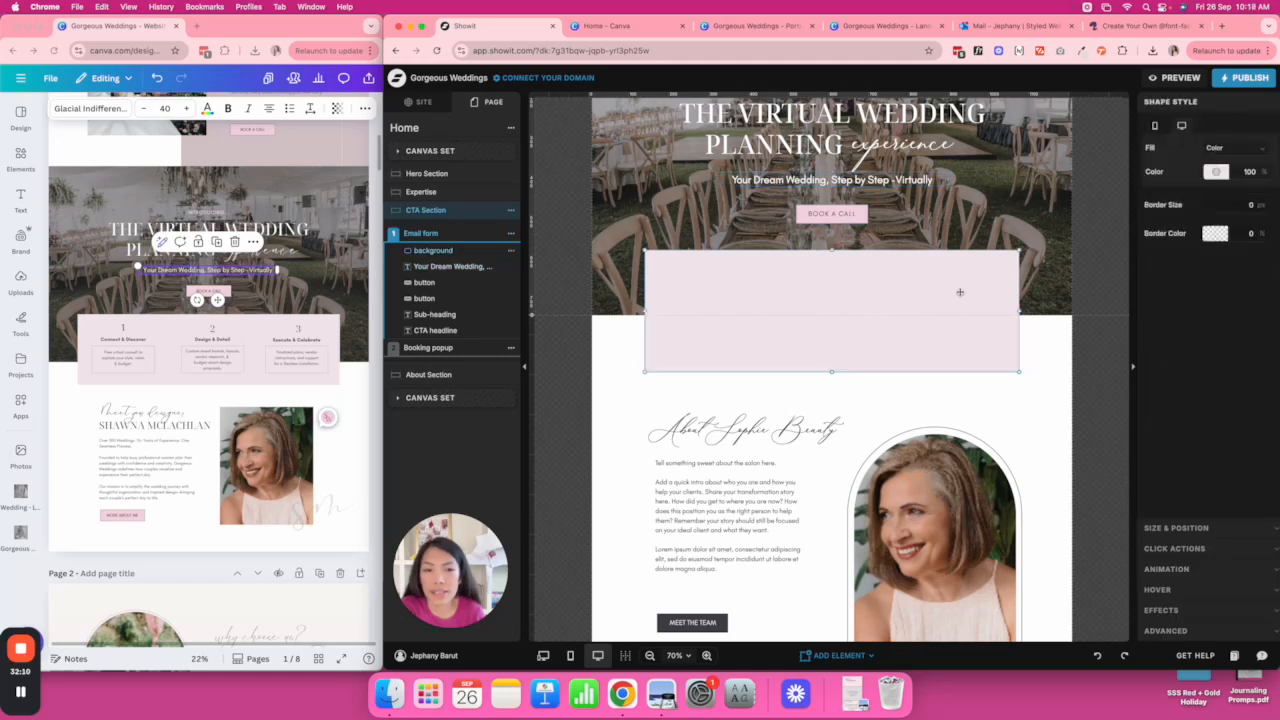
left_click(871, 182)
key("super+d")
left_click_drag(873, 185, 850, 291)
left_click(1214, 157)
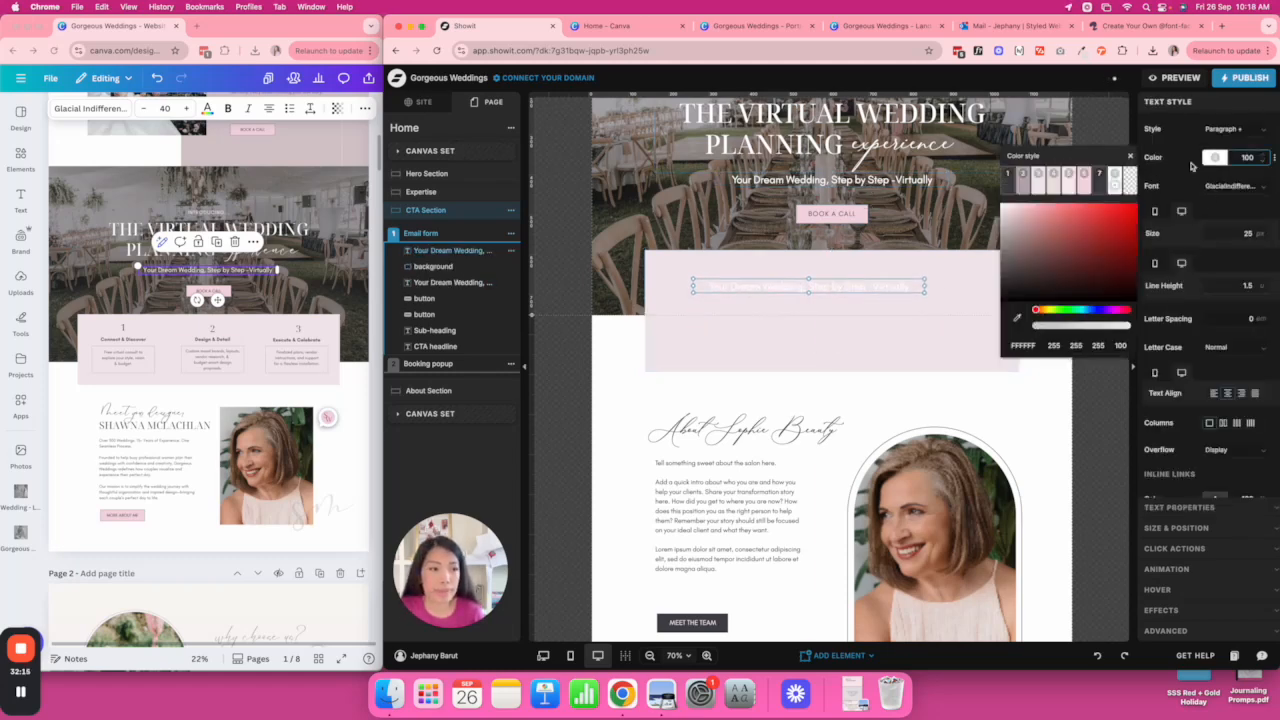
left_click(1008, 175)
left_click(1238, 233)
type("16")
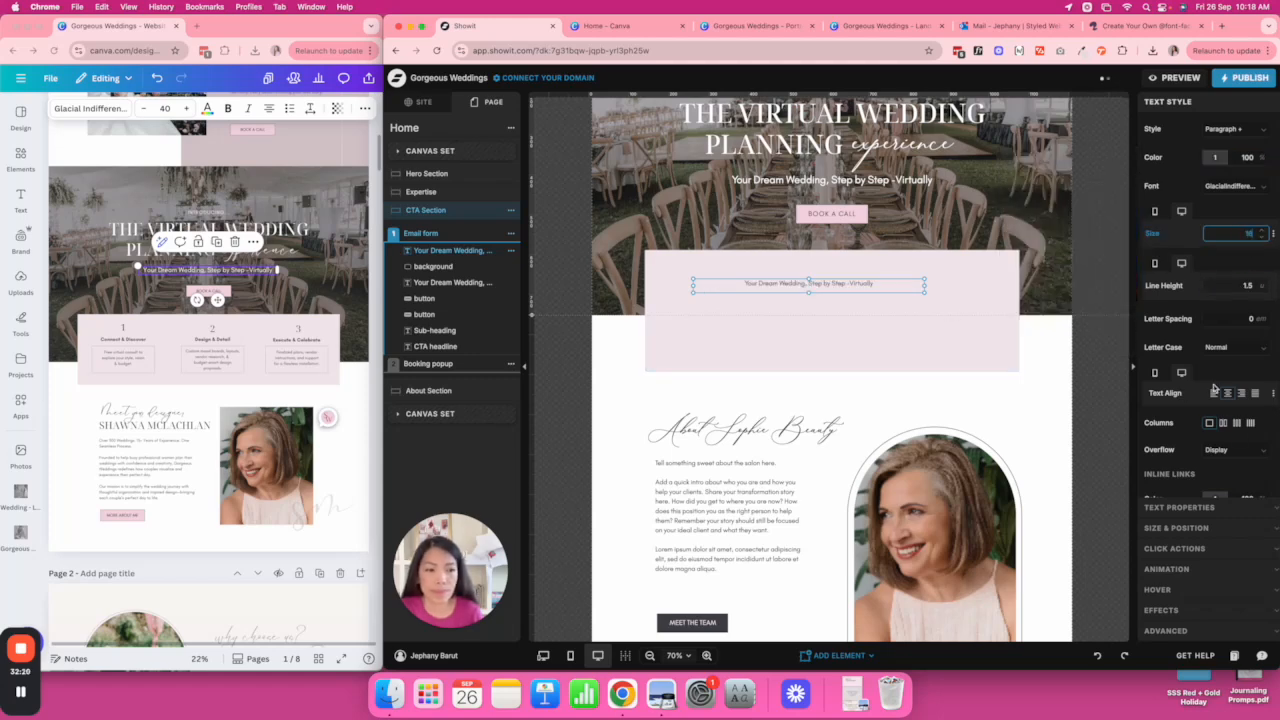
left_click_drag(924, 291, 733, 323)
Add a transparent rectangle with a 1 px dark grey border framing the tagline copy.
left_click(835, 656)
left_click(838, 484)
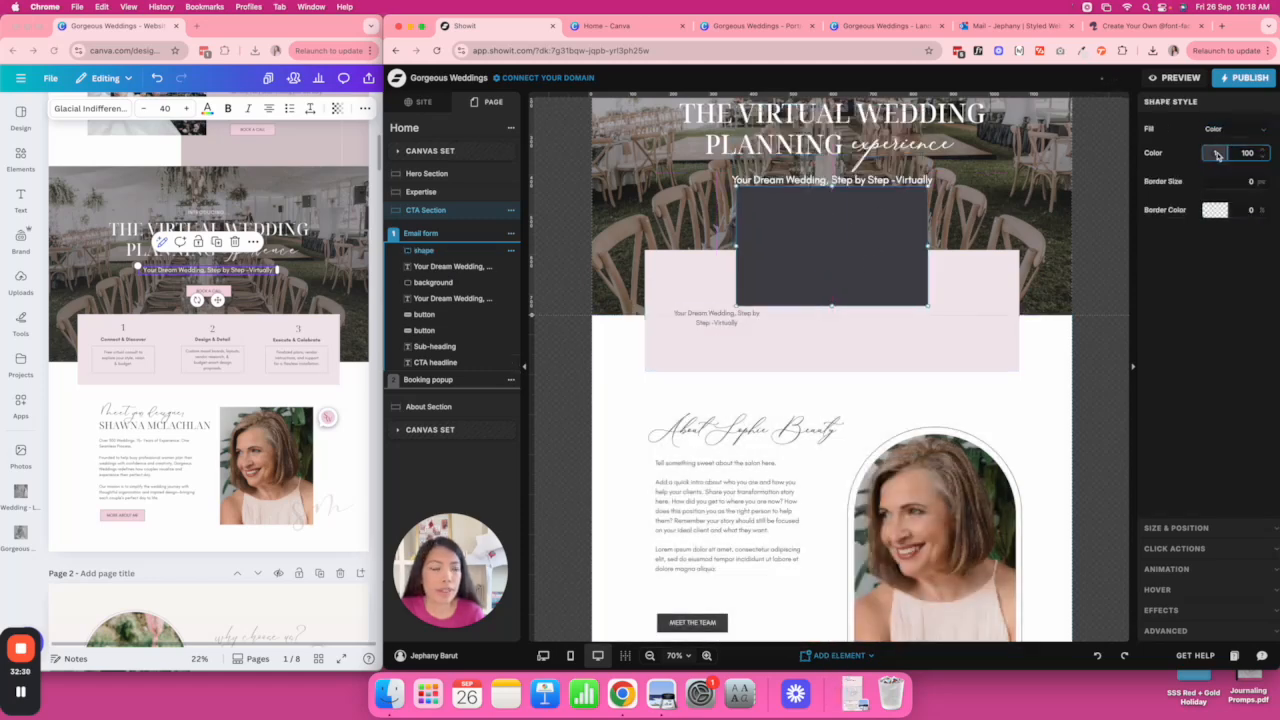
left_click(1215, 153)
left_click(1129, 178)
left_click(1215, 210)
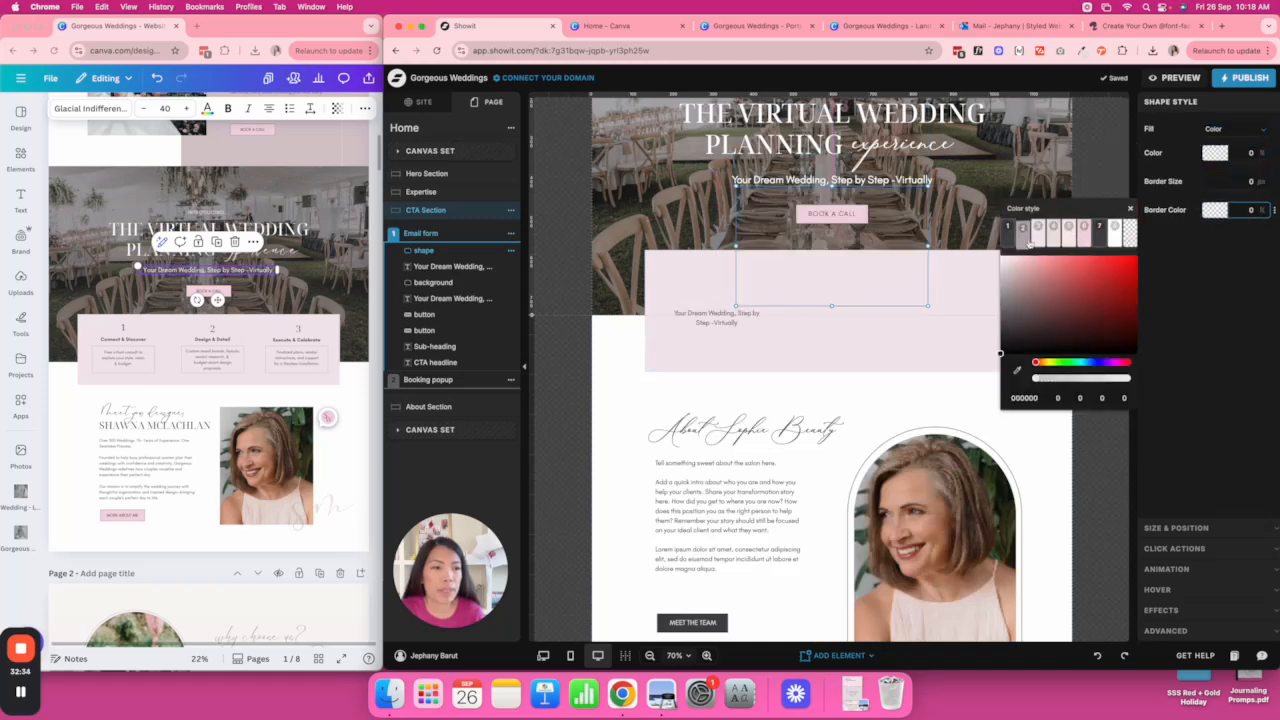
left_click(1008, 237)
left_click(1253, 181)
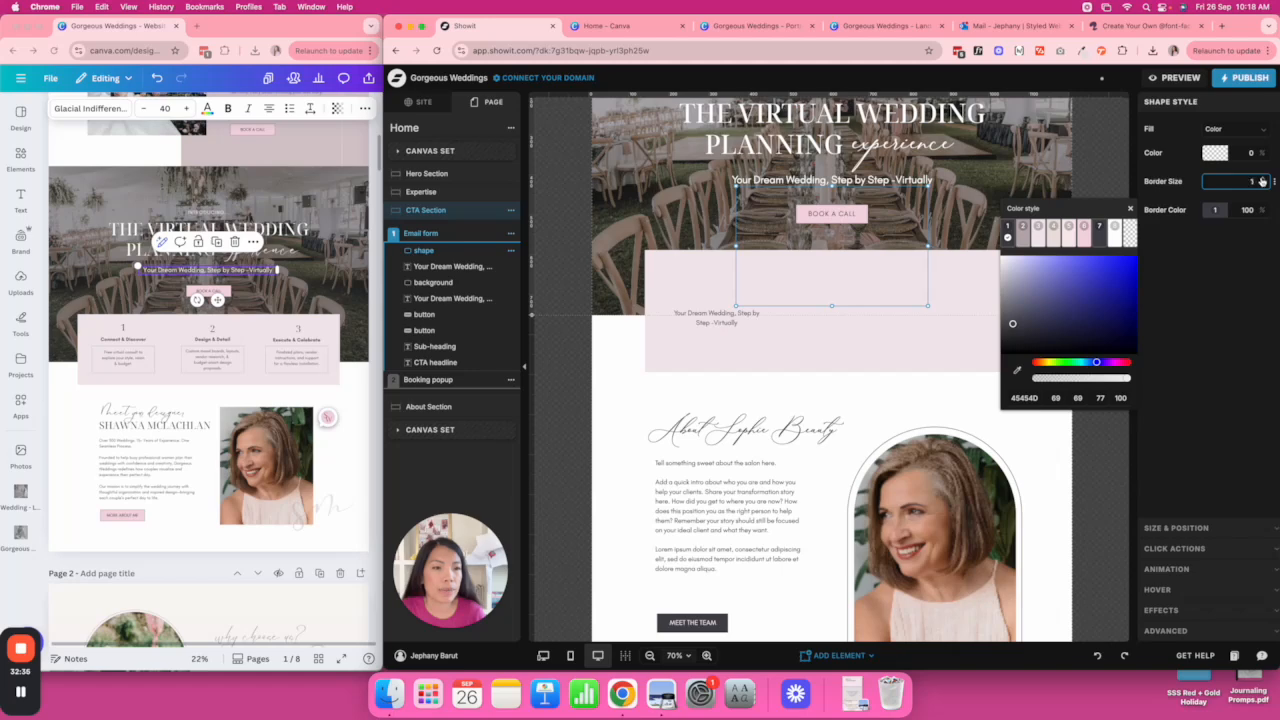
left_click_drag(904, 237, 832, 337)
left_click_drag(859, 405, 786, 356)
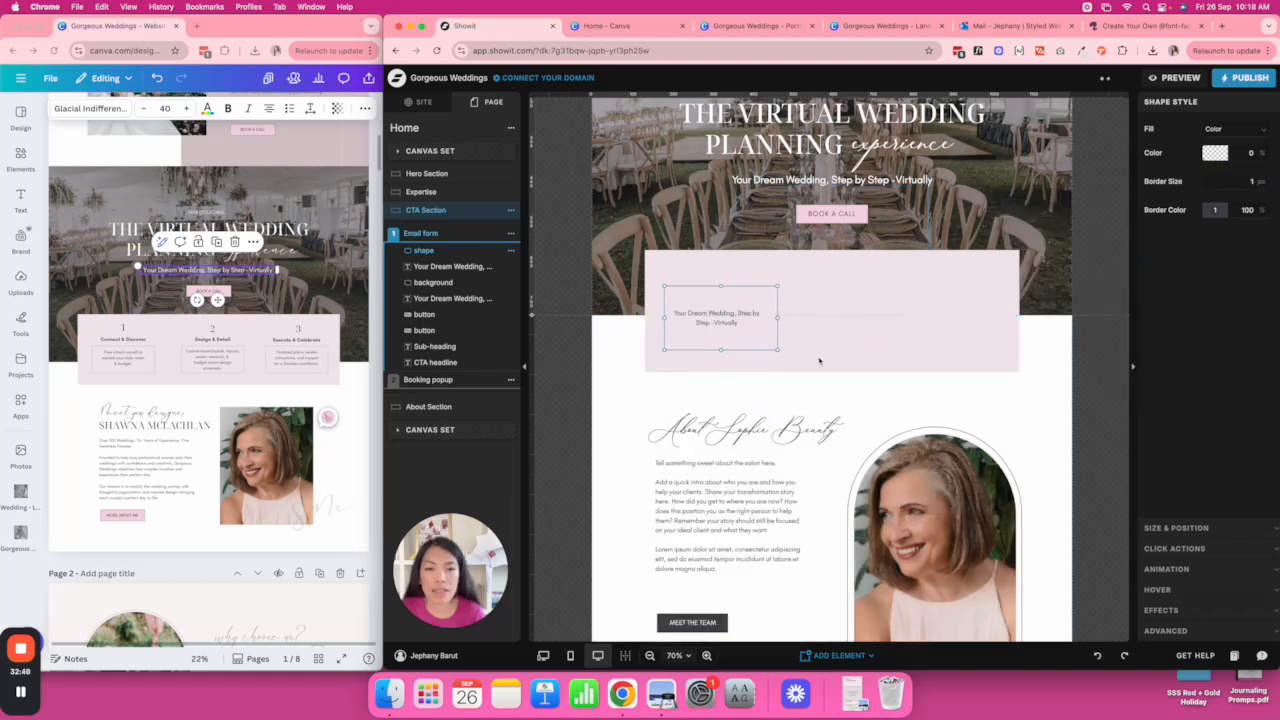
left_click(786, 356)
left_click(769, 321)
left_click_drag(722, 287, 714, 302)
left_click_drag(721, 351, 766, 322)
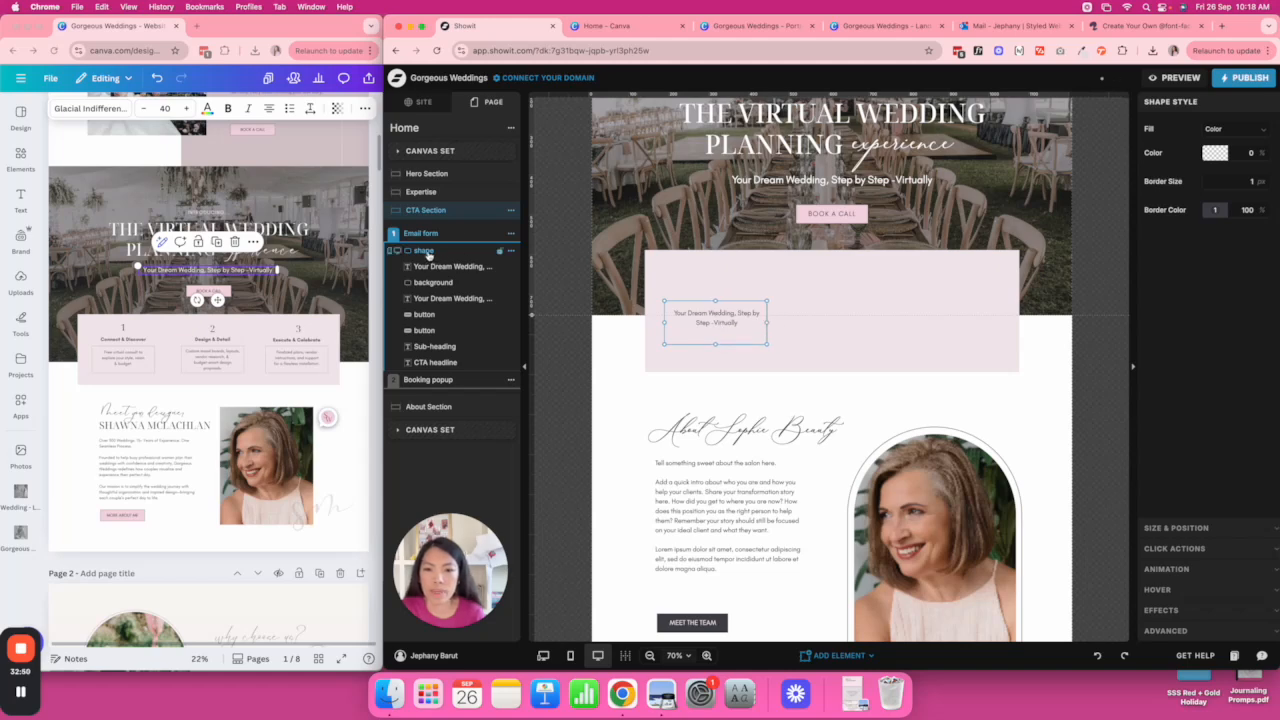
Bring the tagline copy to the top of the layer order.
left_click(437, 362)
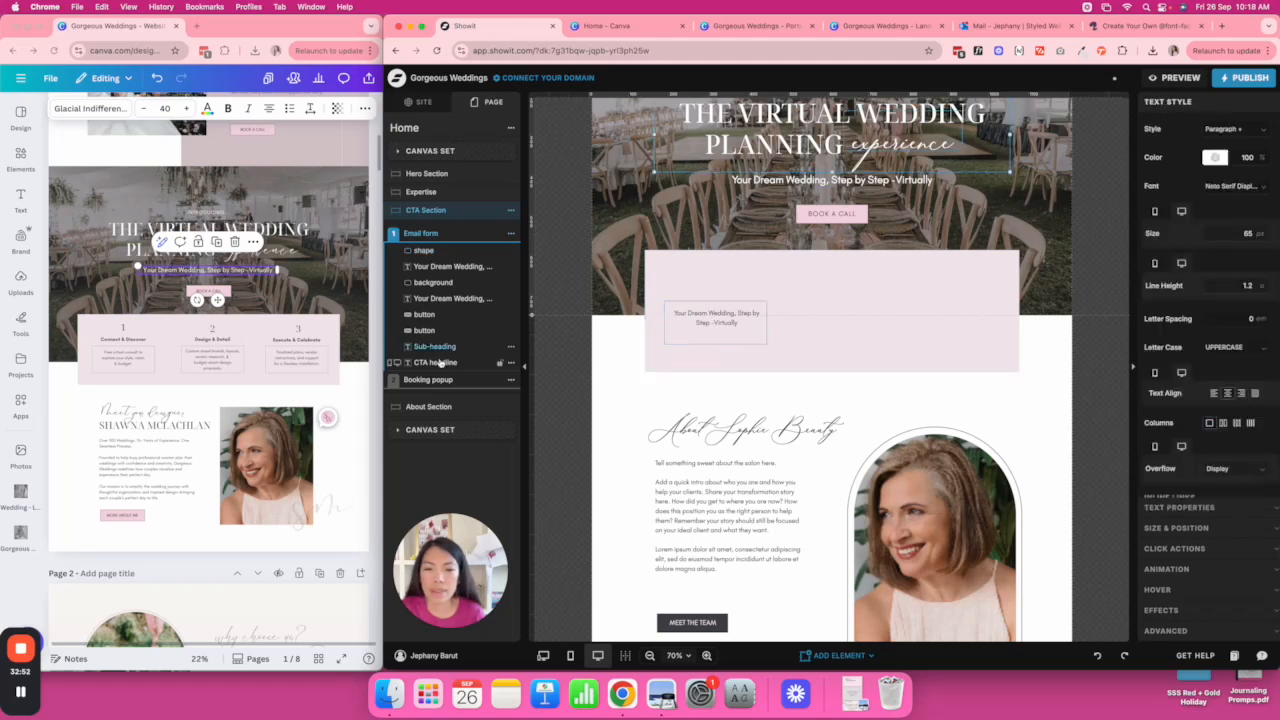
left_click(440, 363)
left_click(438, 267)
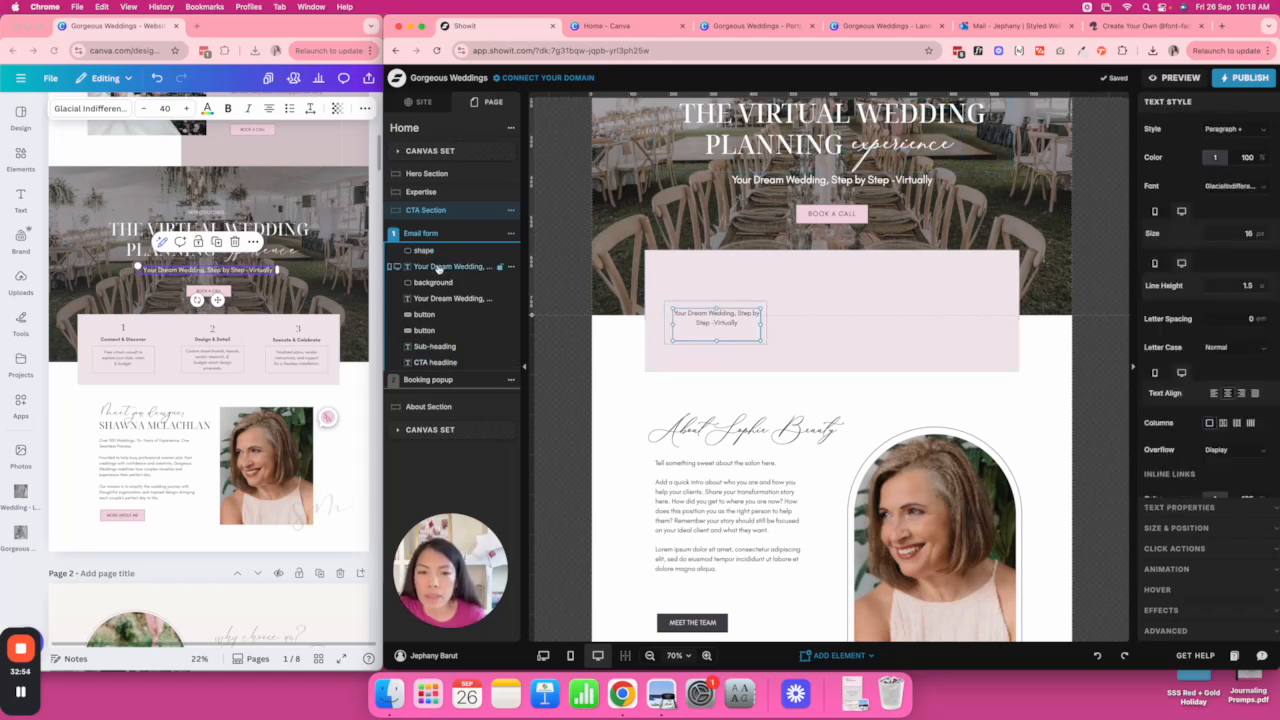
left_click_drag(435, 265, 449, 252)
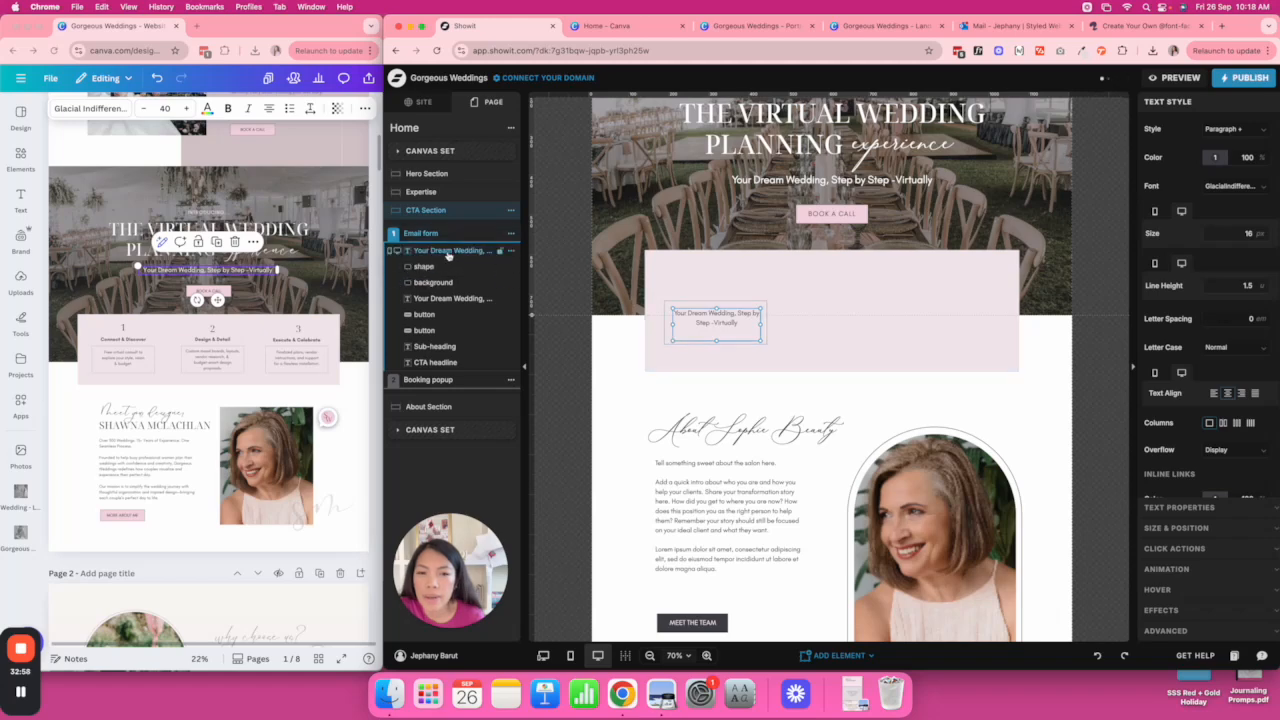
Replace the tagline copy's text with the Free virtual consult description copied from Canva.
left_click(122, 357)
double_click(122, 357)
key("super+c")
left_click(730, 323)
double_click(730, 323)
key("super+v")
left_click(778, 322)
Duplicate the description above itself as the 'Connect & Discover' title, keeping Normal letter case.
left_click(746, 321)
key("super+d")
left_click_drag(734, 322, 732, 293)
double_click(720, 288)
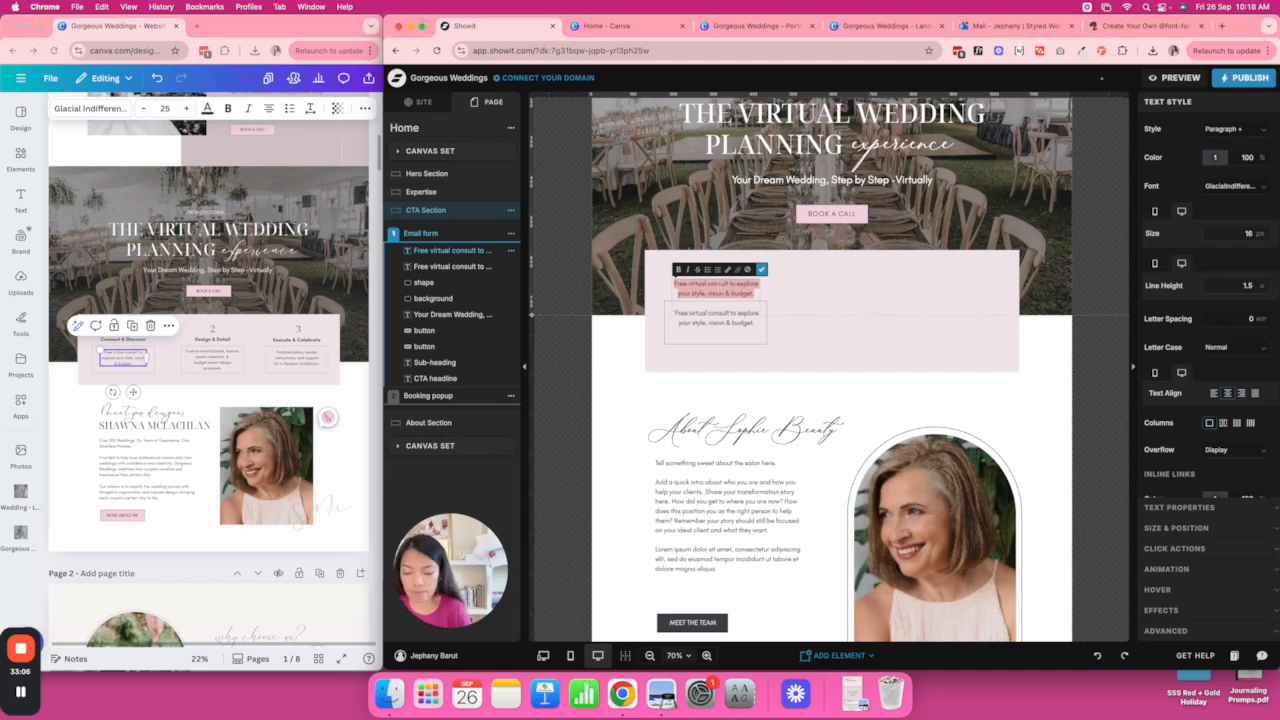
type("Cal")
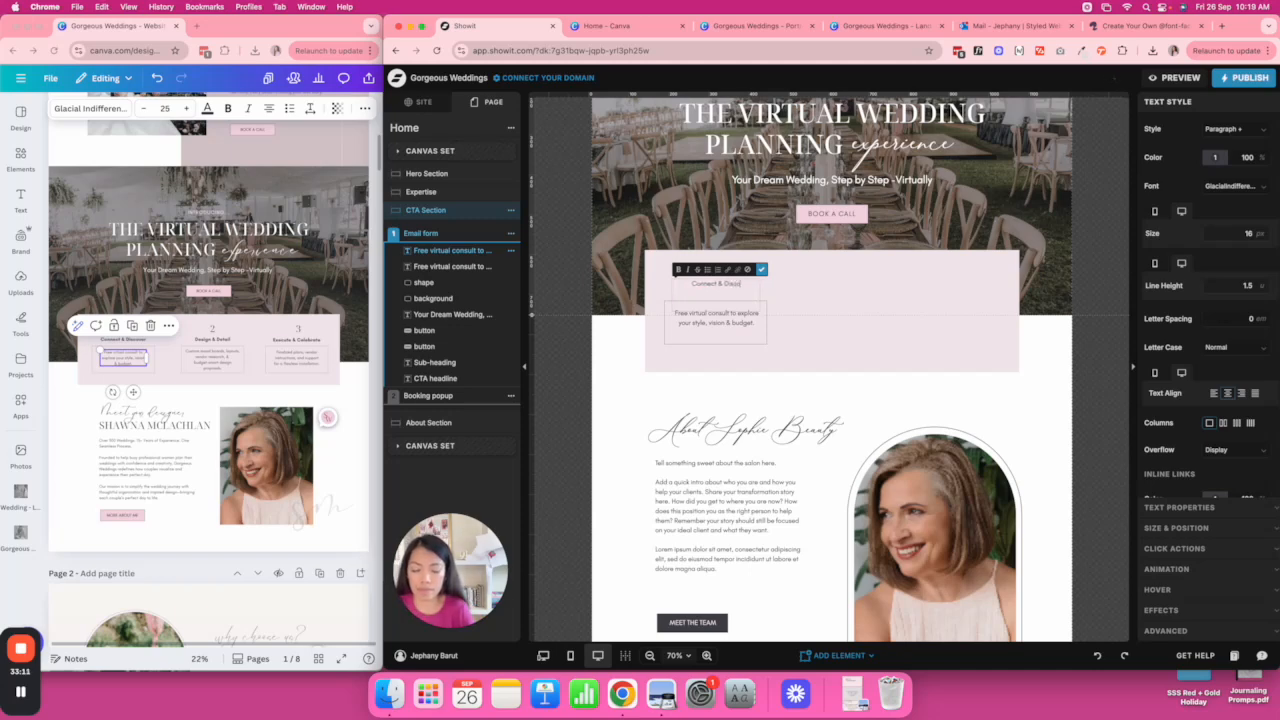
left_click(843, 291)
left_click(728, 288)
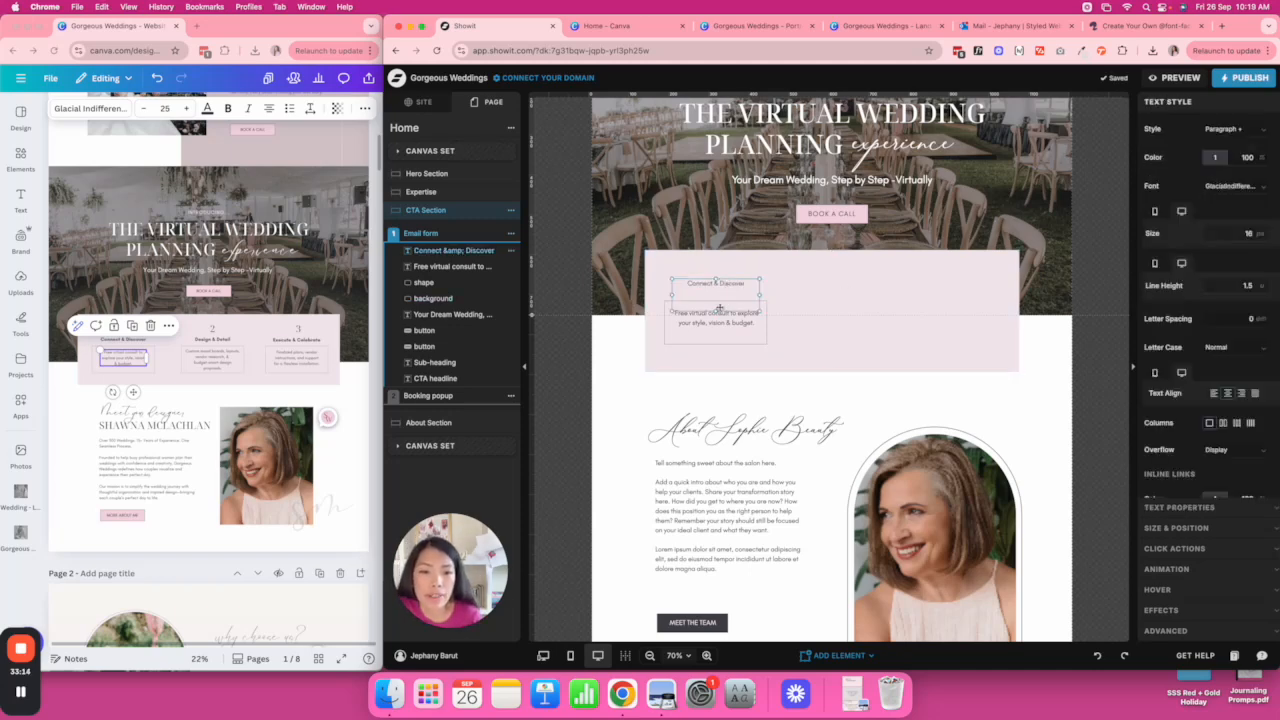
left_click_drag(715, 310, 768, 287)
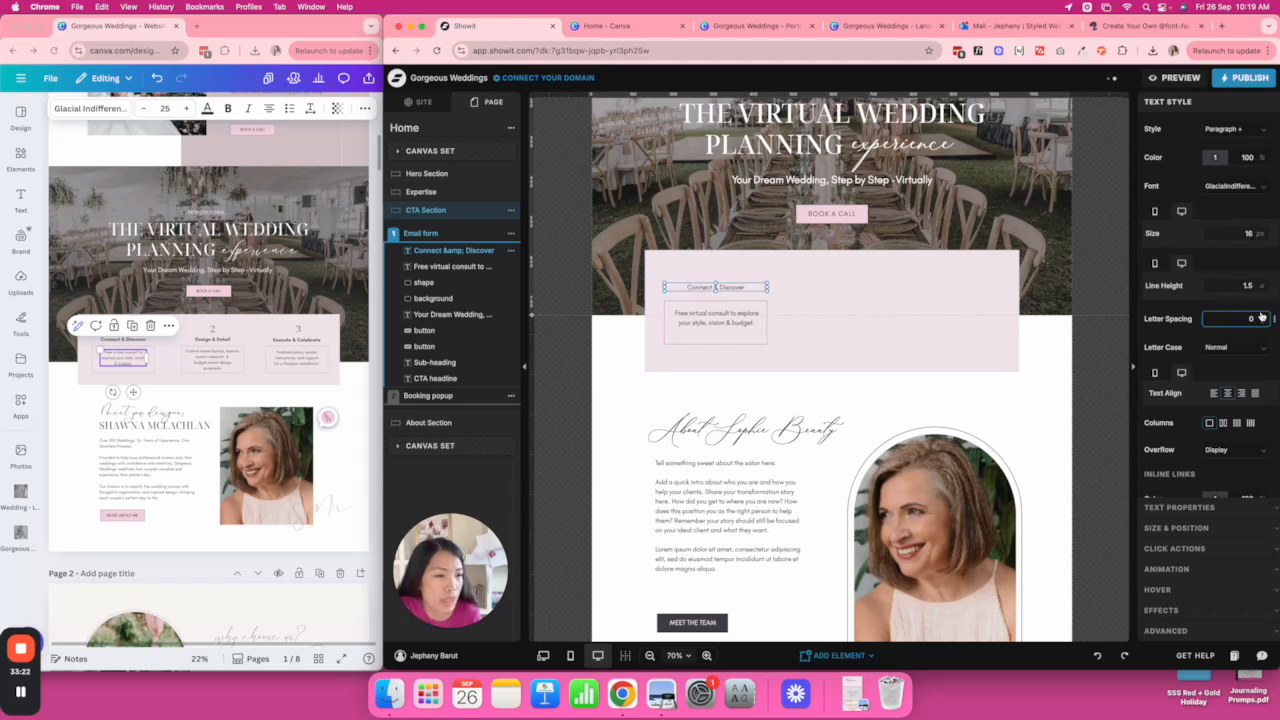
left_click(1253, 349)
left_click(1253, 351)
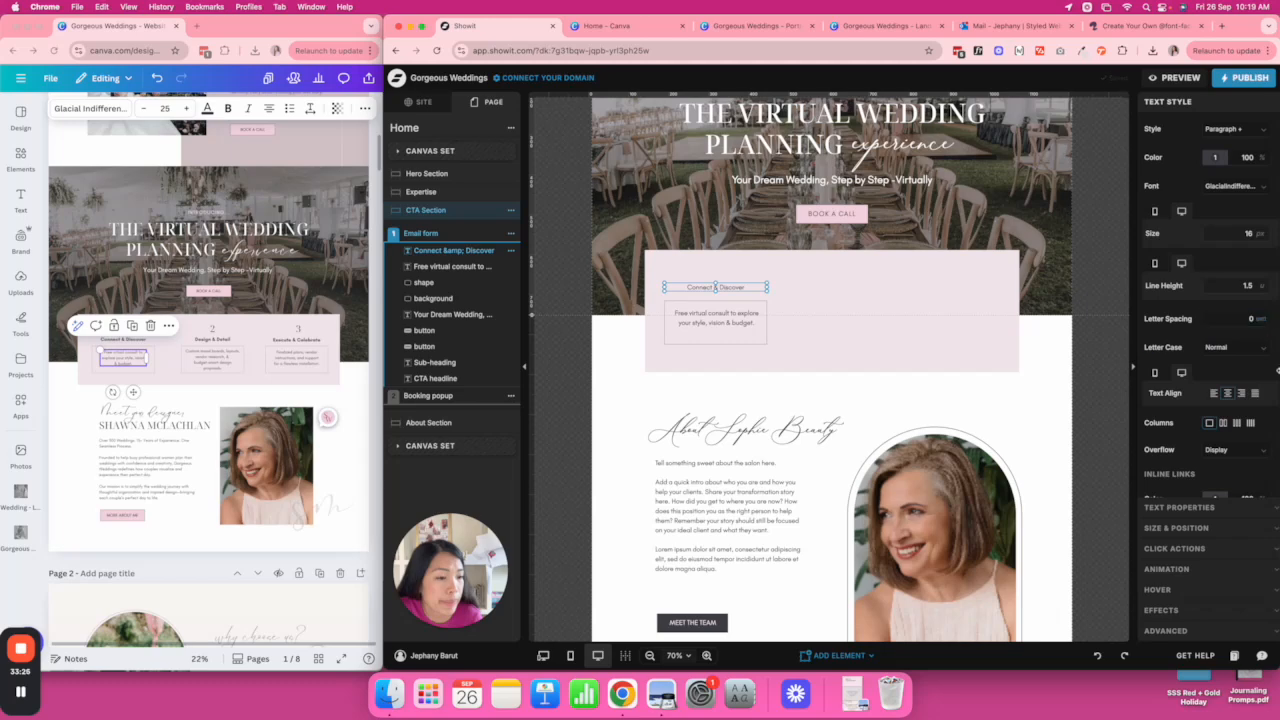
scroll(1238, 455, "down", 5)
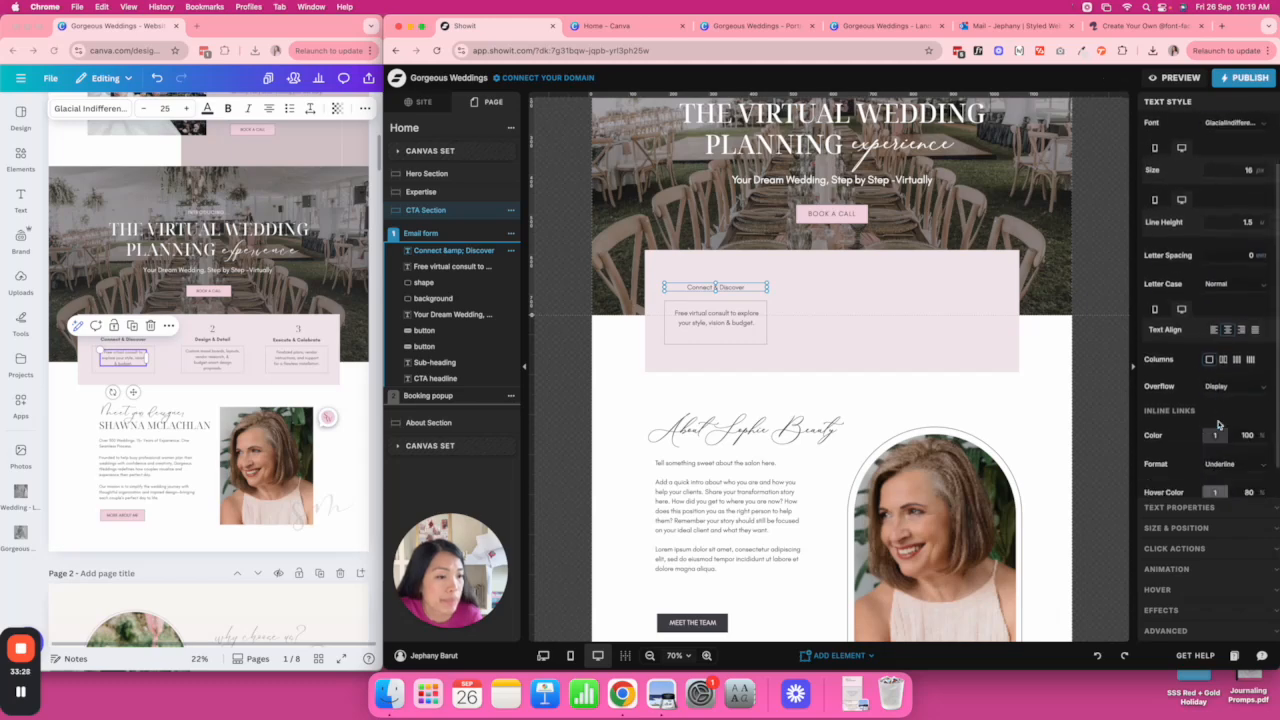
scroll(1218, 425, "up", 5)
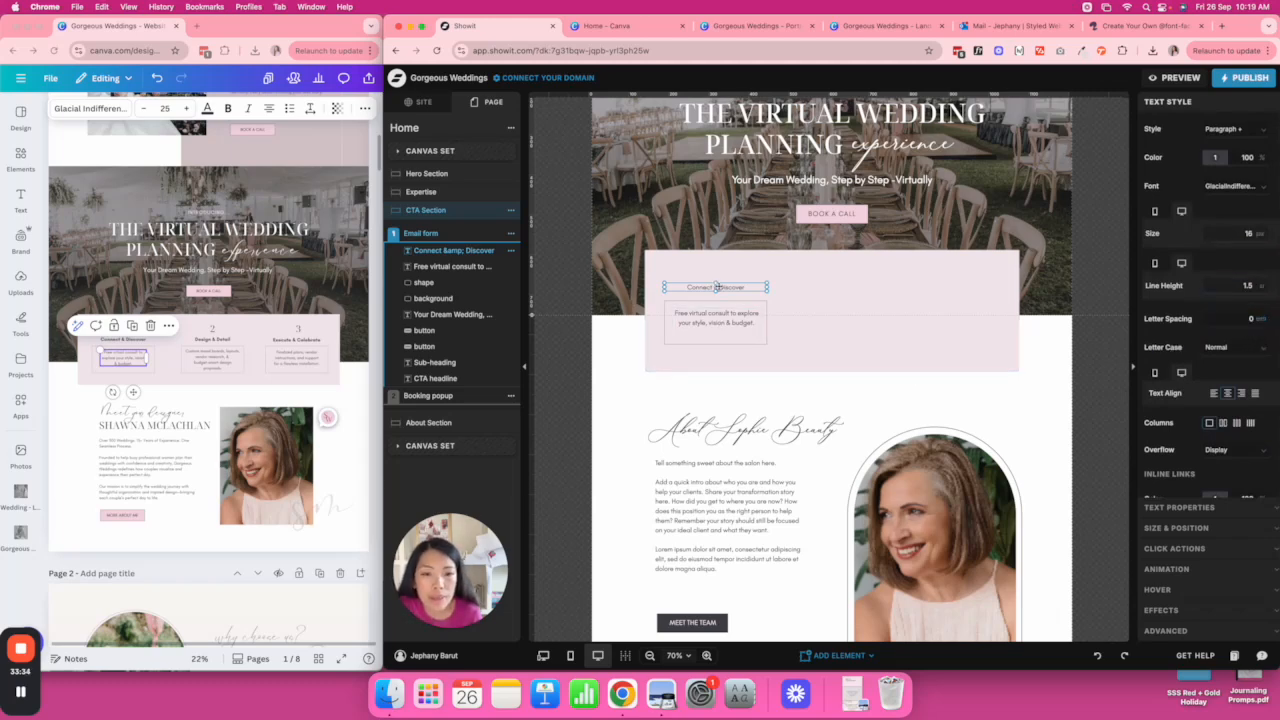
Enlarge the Connect & Discover heading to 20 px and narrow the consult text to three lines.
double_click(716, 284)
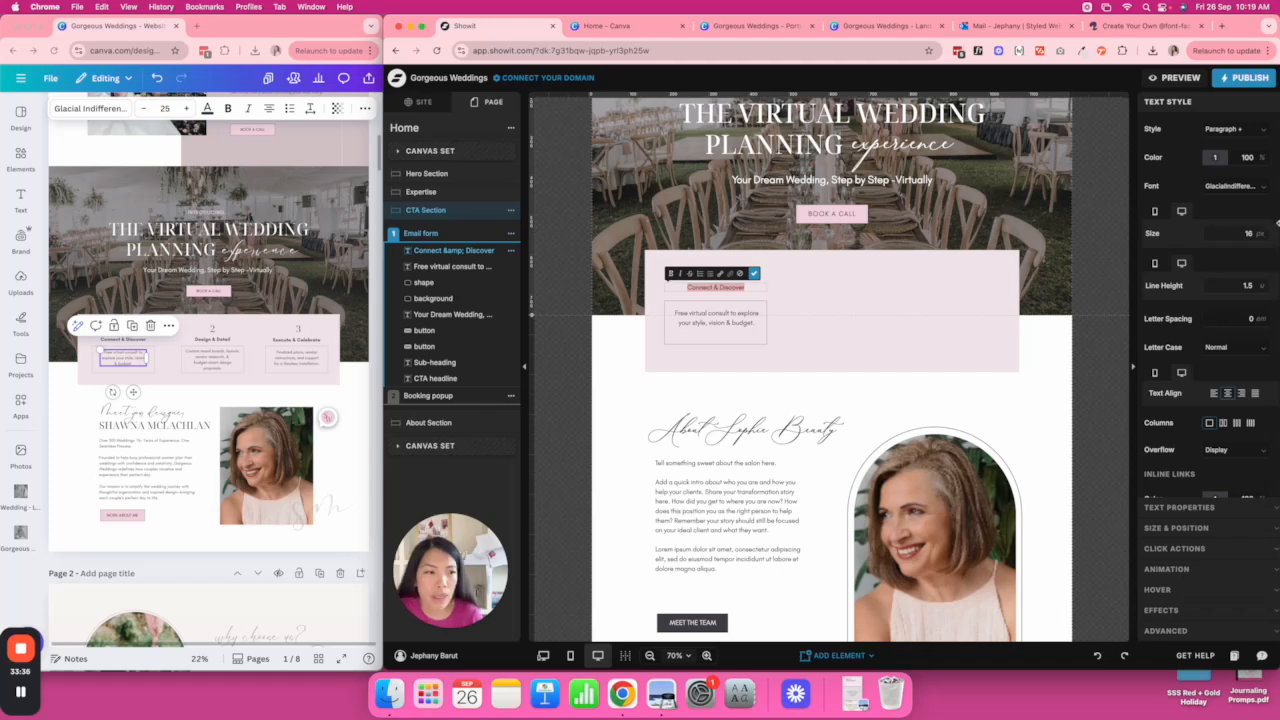
double_click(1262, 232)
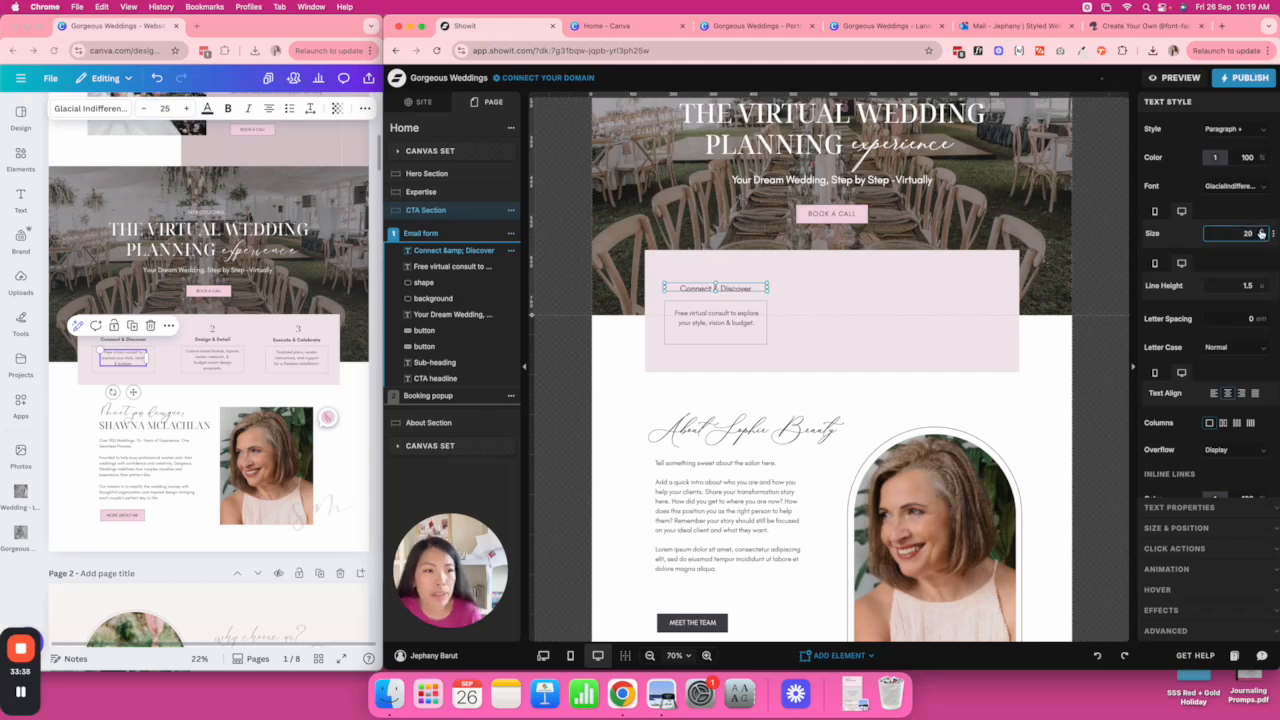
left_click_drag(716, 283, 716, 280)
left_click(829, 287)
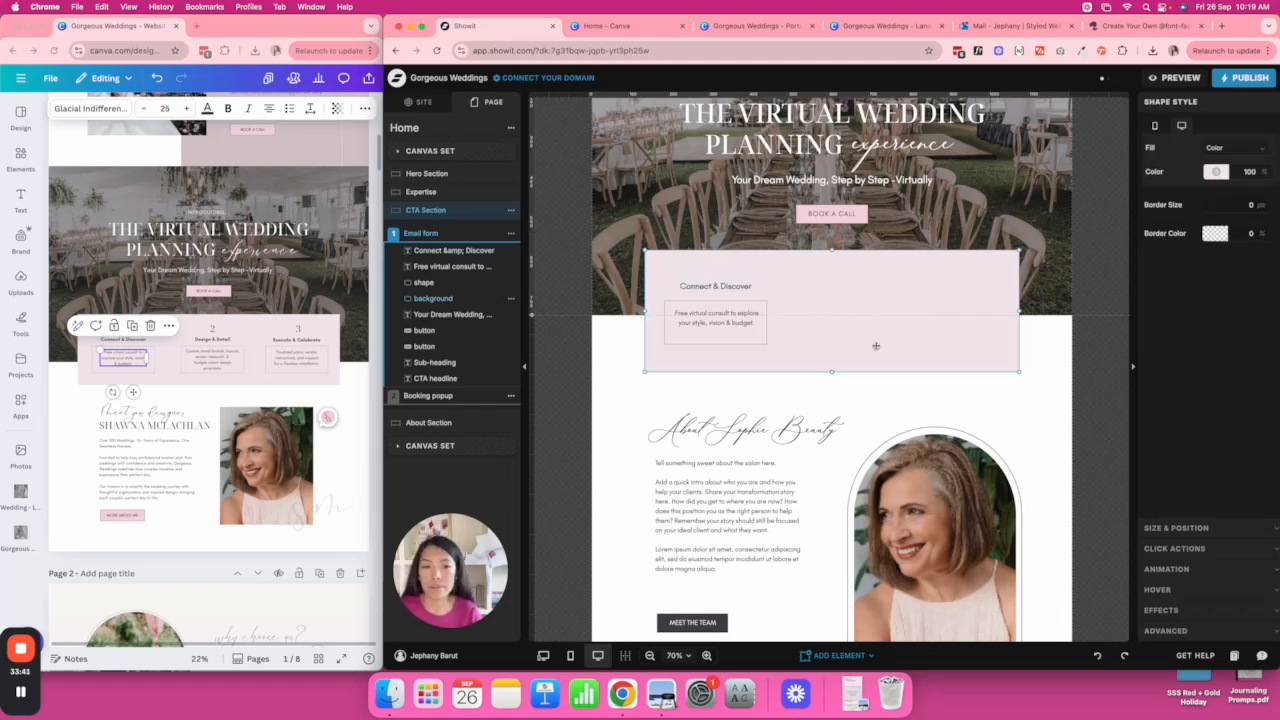
left_click(693, 318)
left_click_drag(763, 325, 753, 325)
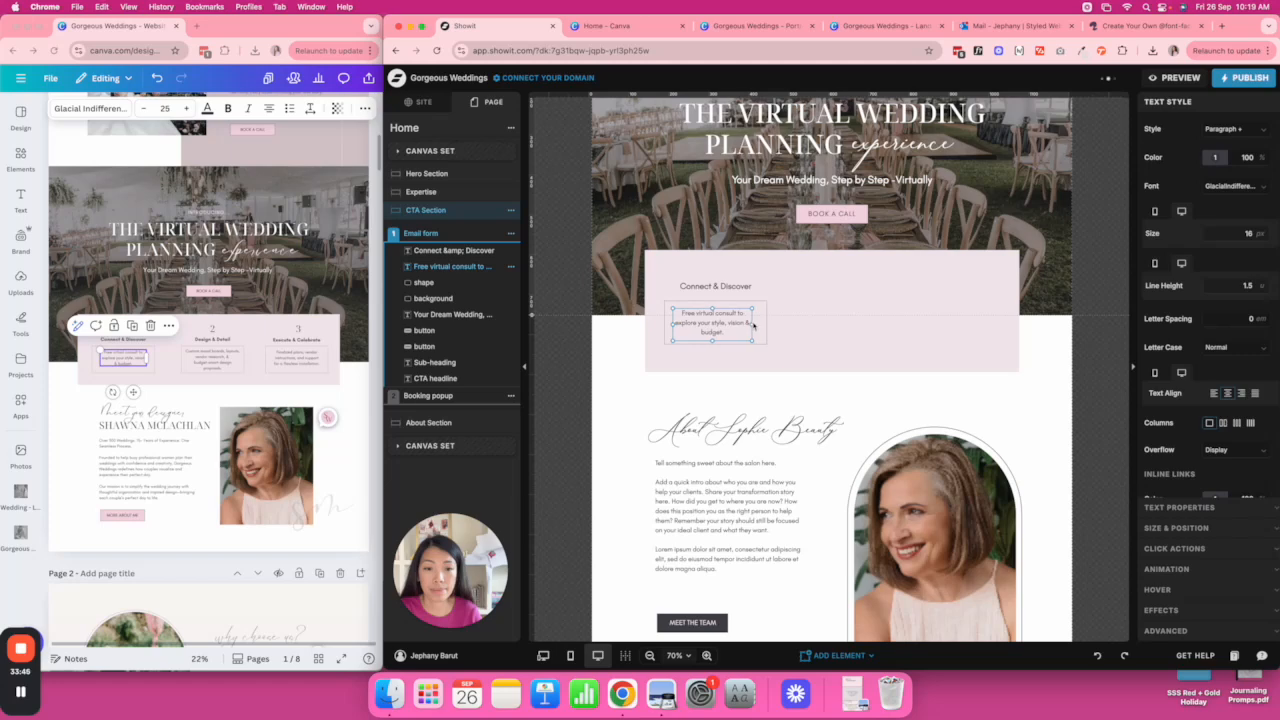
left_click(823, 333)
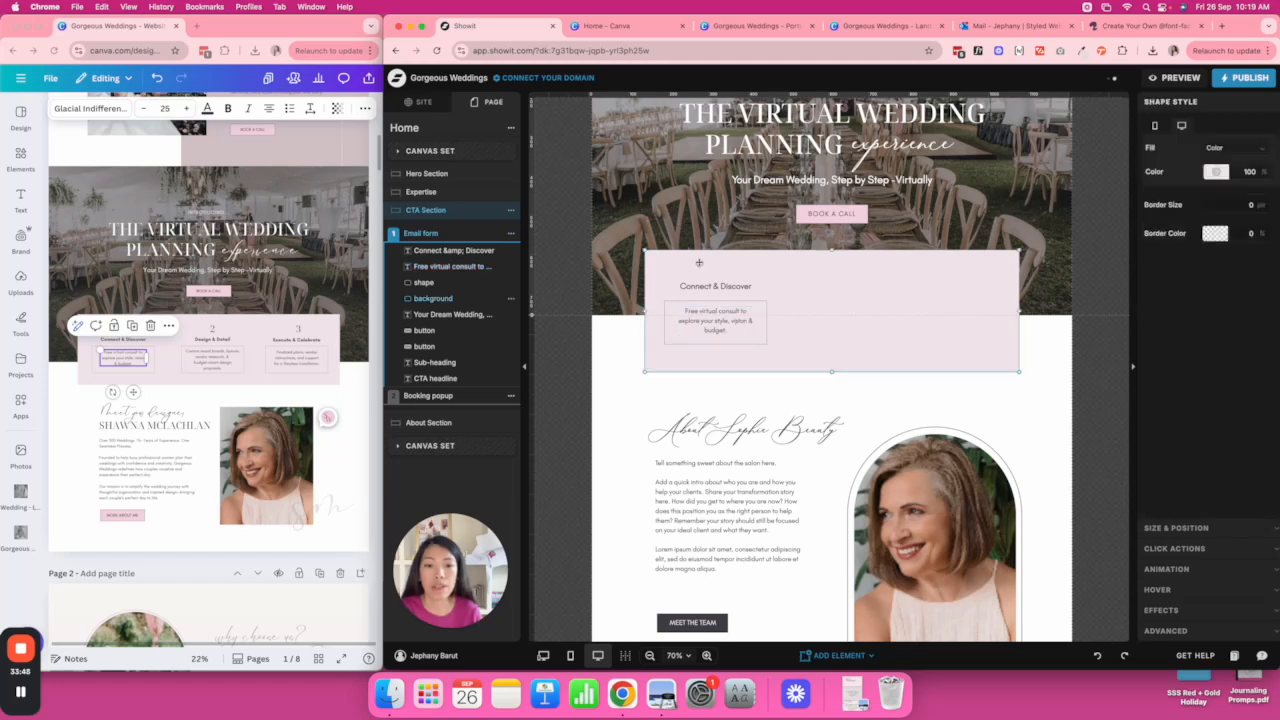
Lock the pink background, lower the heading and text, and duplicate them into three columns.
left_click(500, 298)
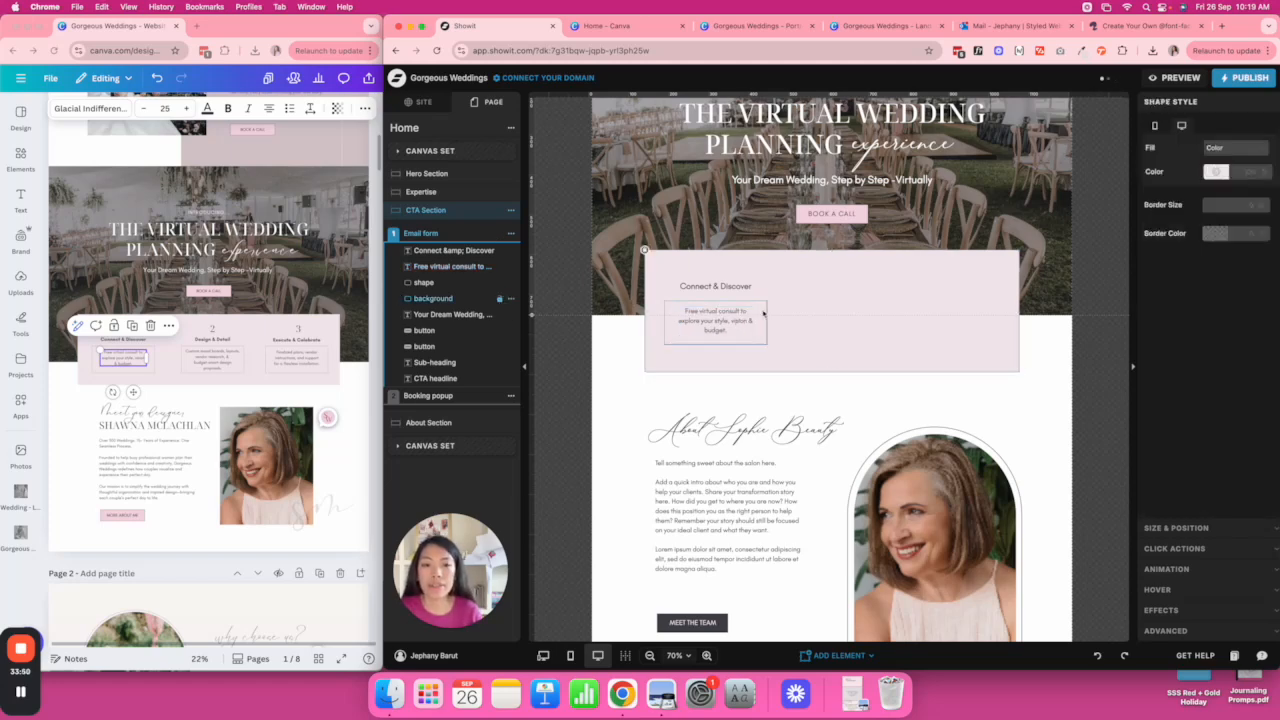
left_click_drag(715, 267, 898, 343)
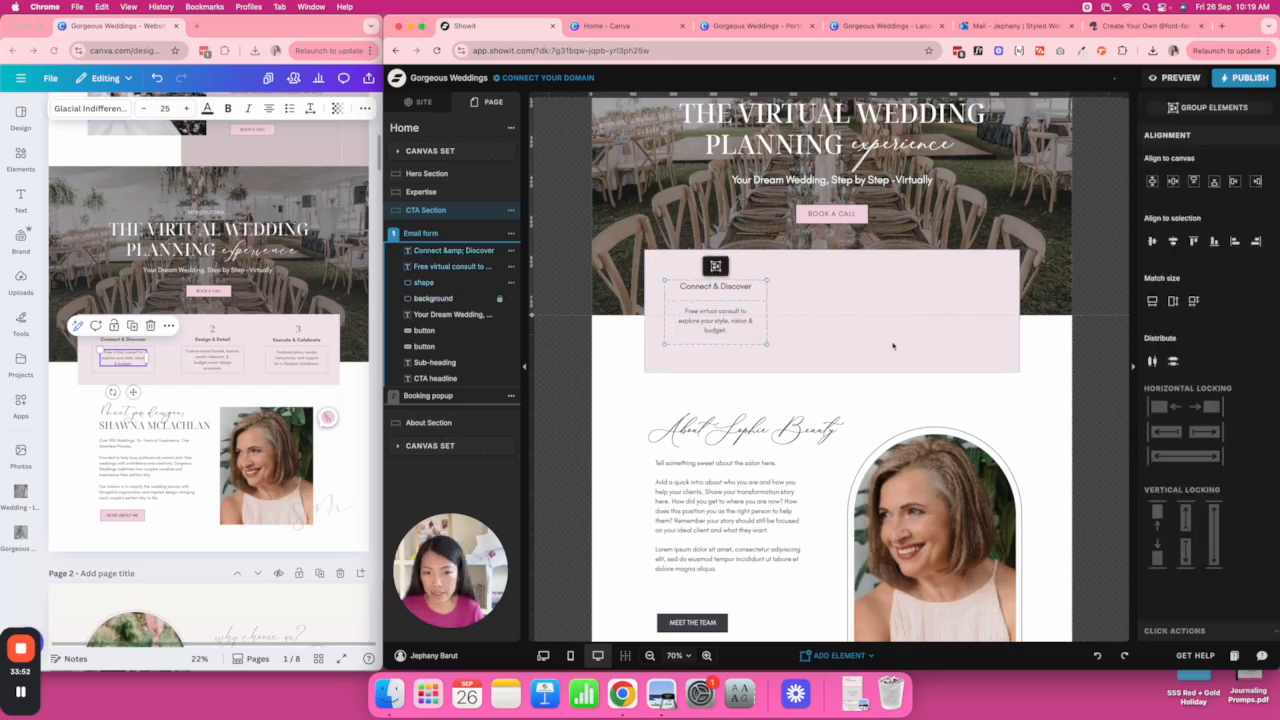
left_click_drag(720, 319, 850, 330)
key("super+d")
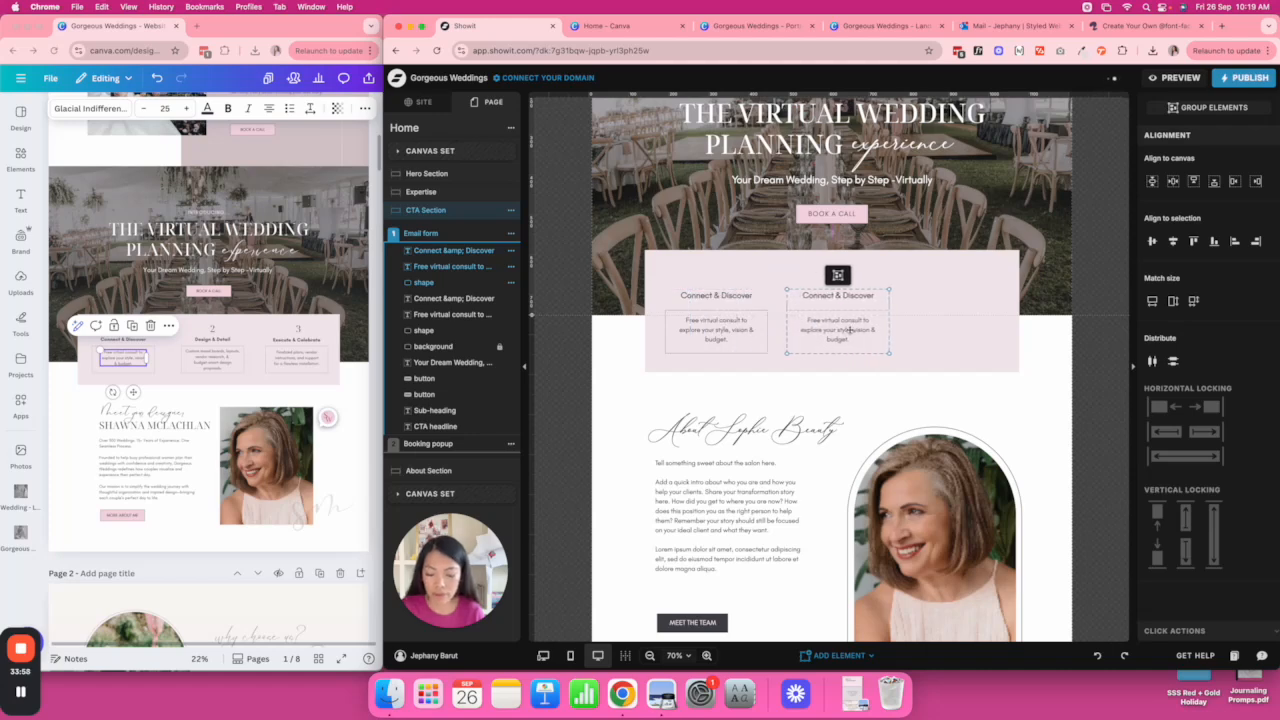
key("super+d")
left_click_drag(850, 330, 959, 336)
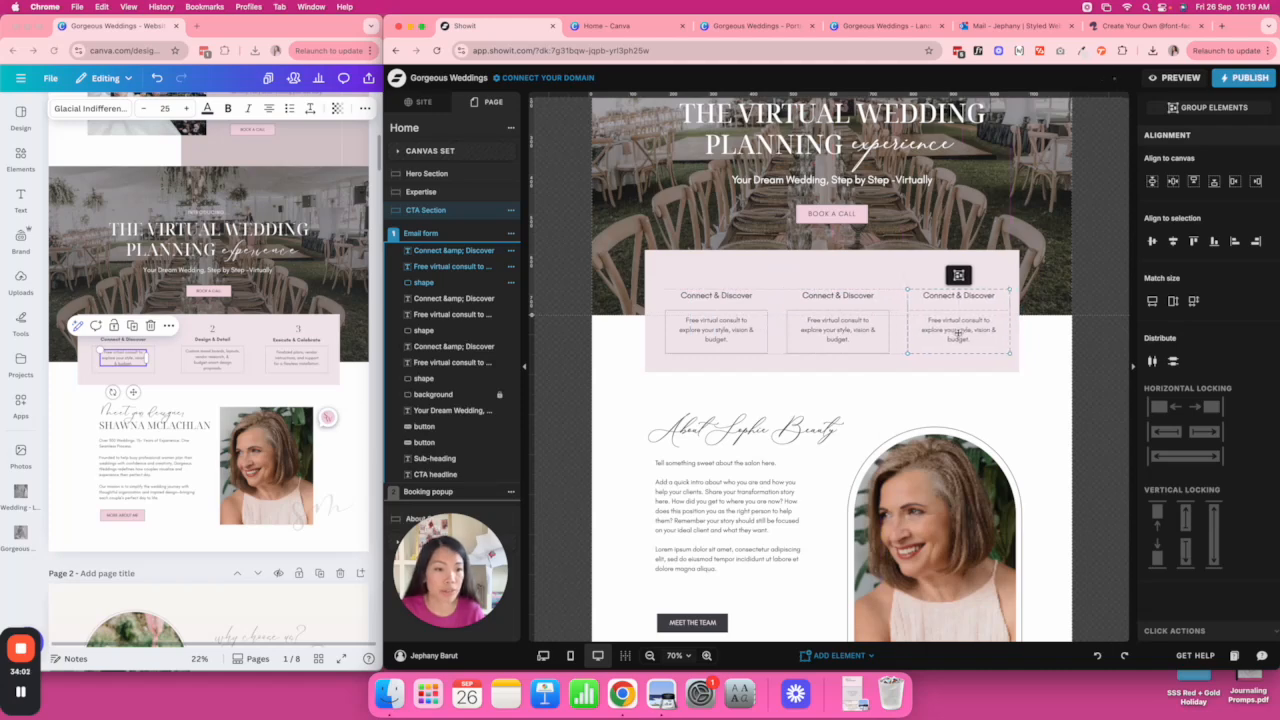
Try aligning the three columns, undo both alignments, and nudge the group slightly left.
left_click(1023, 357)
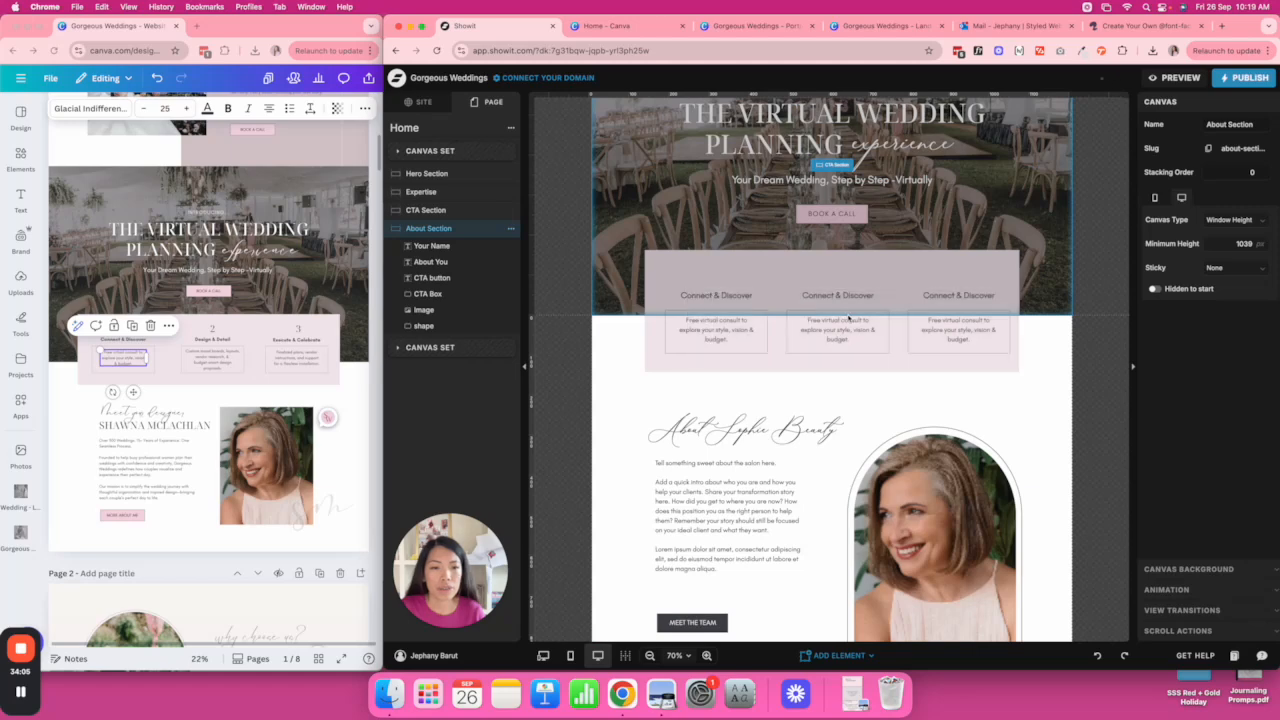
left_click(789, 307)
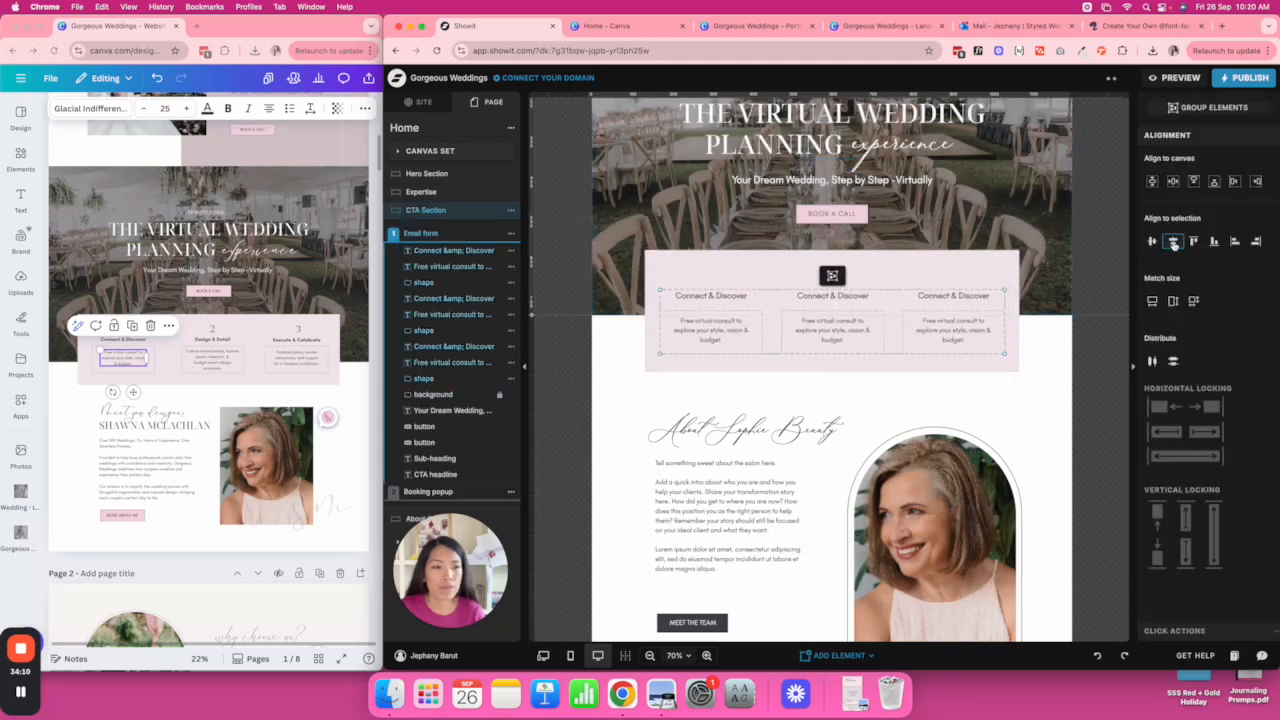
left_click(1173, 242)
key("super+z")
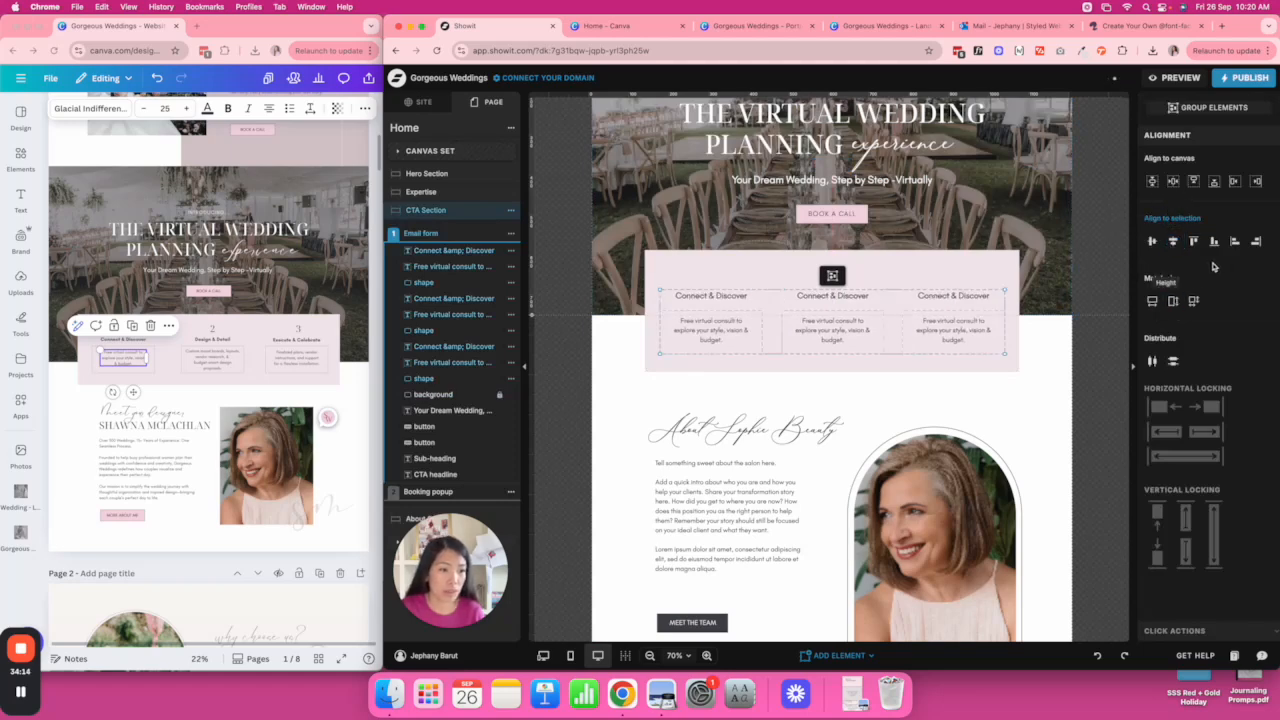
left_click(1173, 181)
key("super+z")
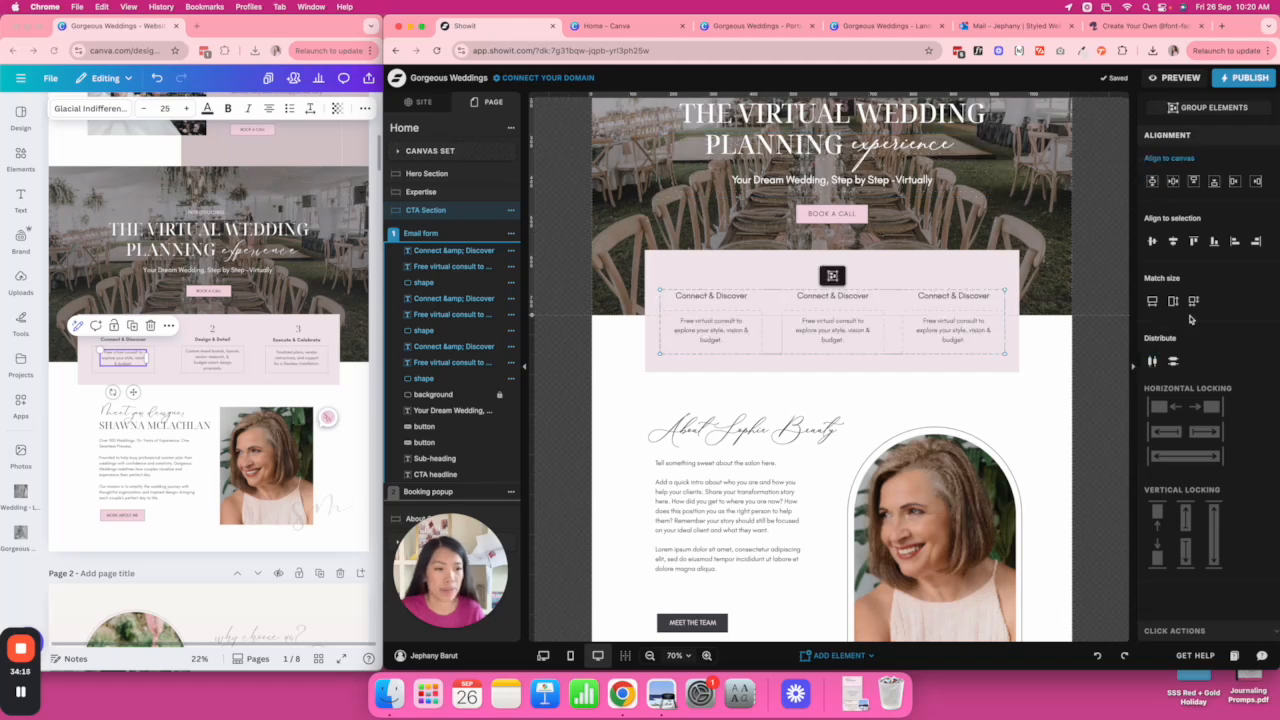
left_click_drag(943, 314, 939, 314)
left_click(941, 317)
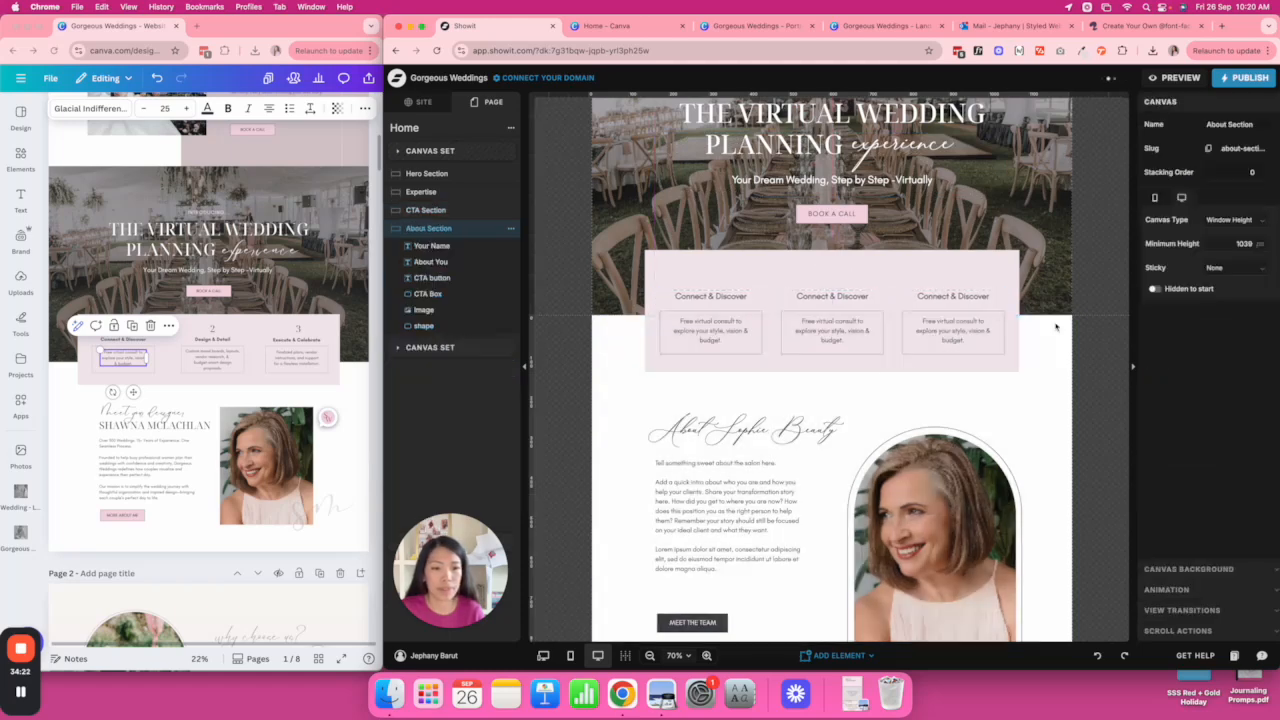
left_click(1009, 285)
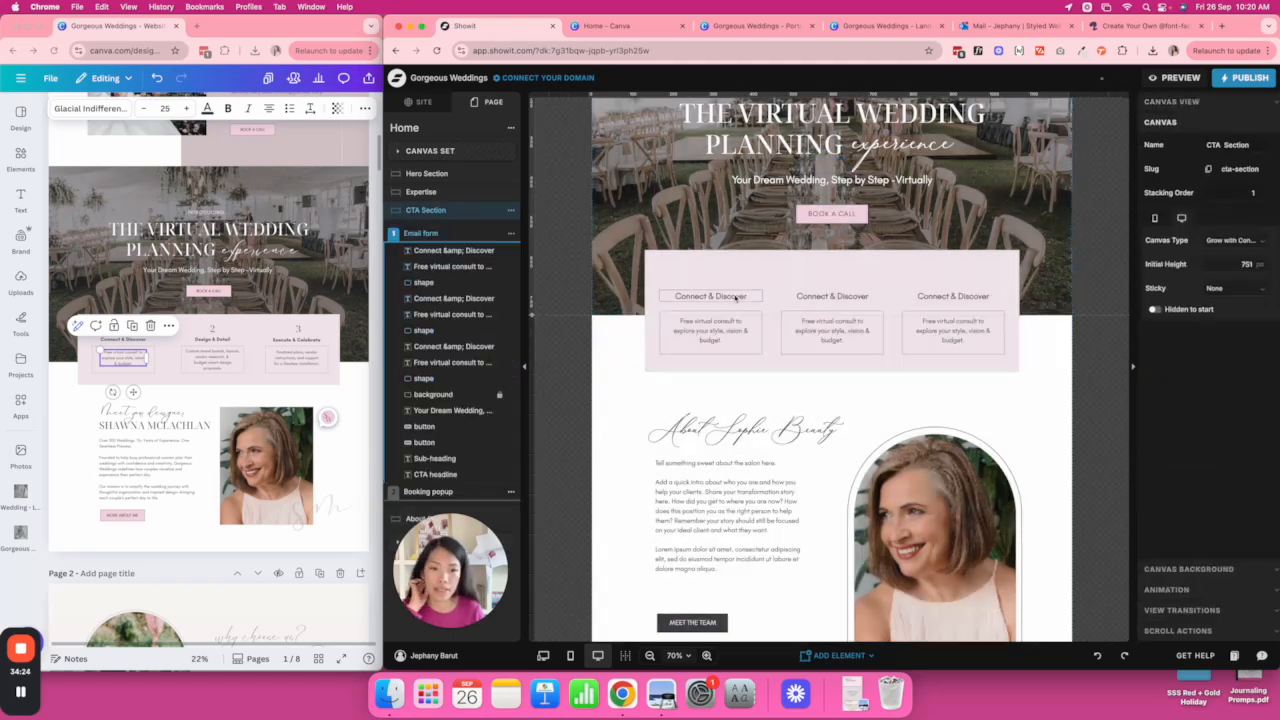
left_click(340, 340)
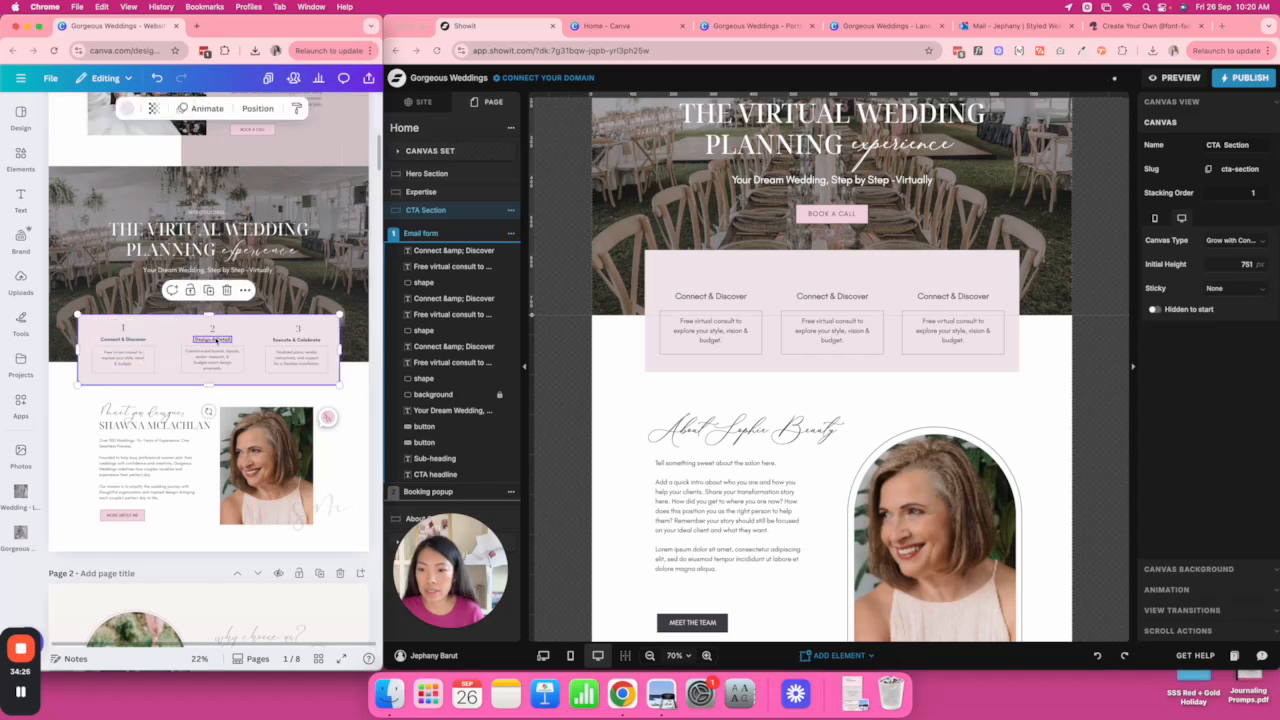
double_click(834, 297)
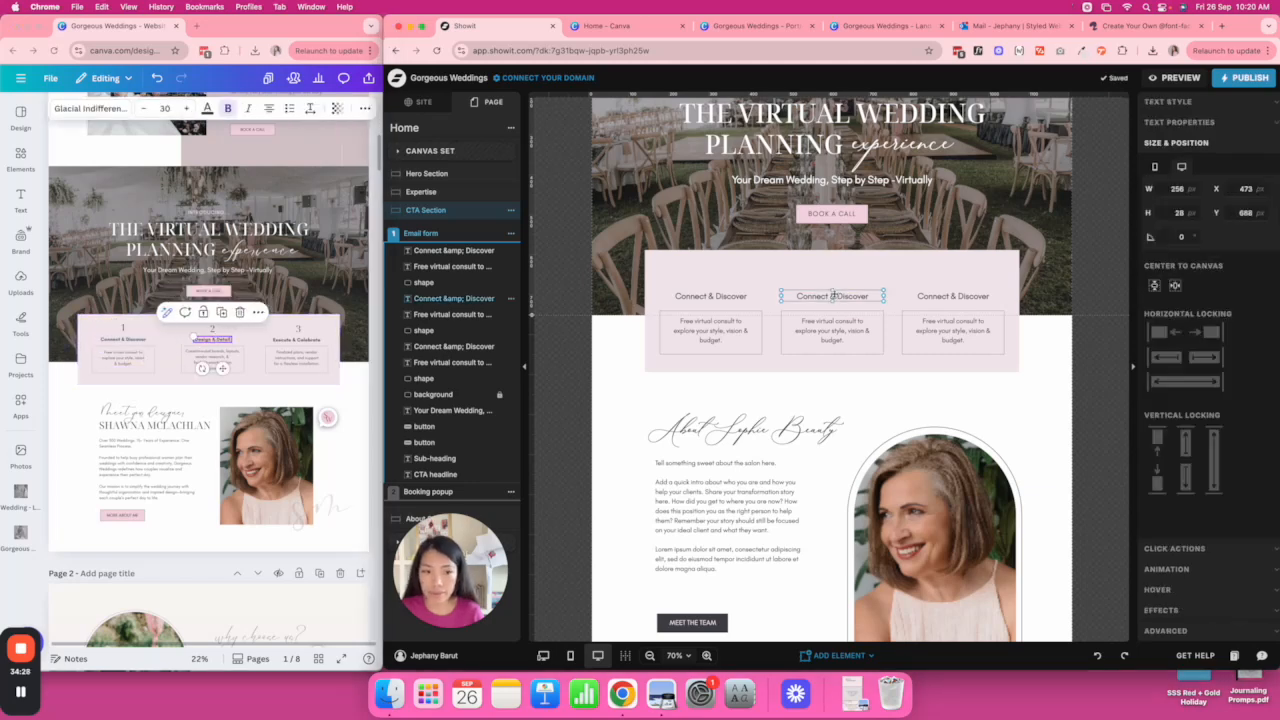
key("super+a")
type("Design & Detail")
left_click(211, 358)
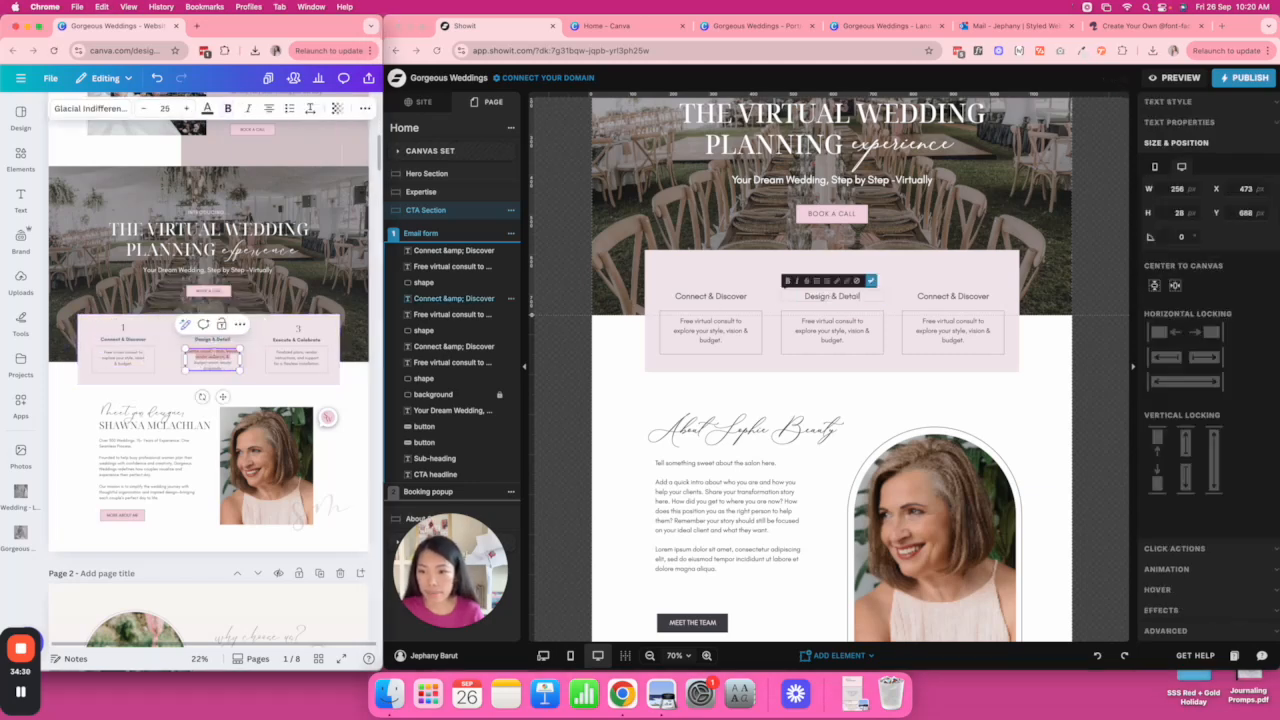
key("super+a")
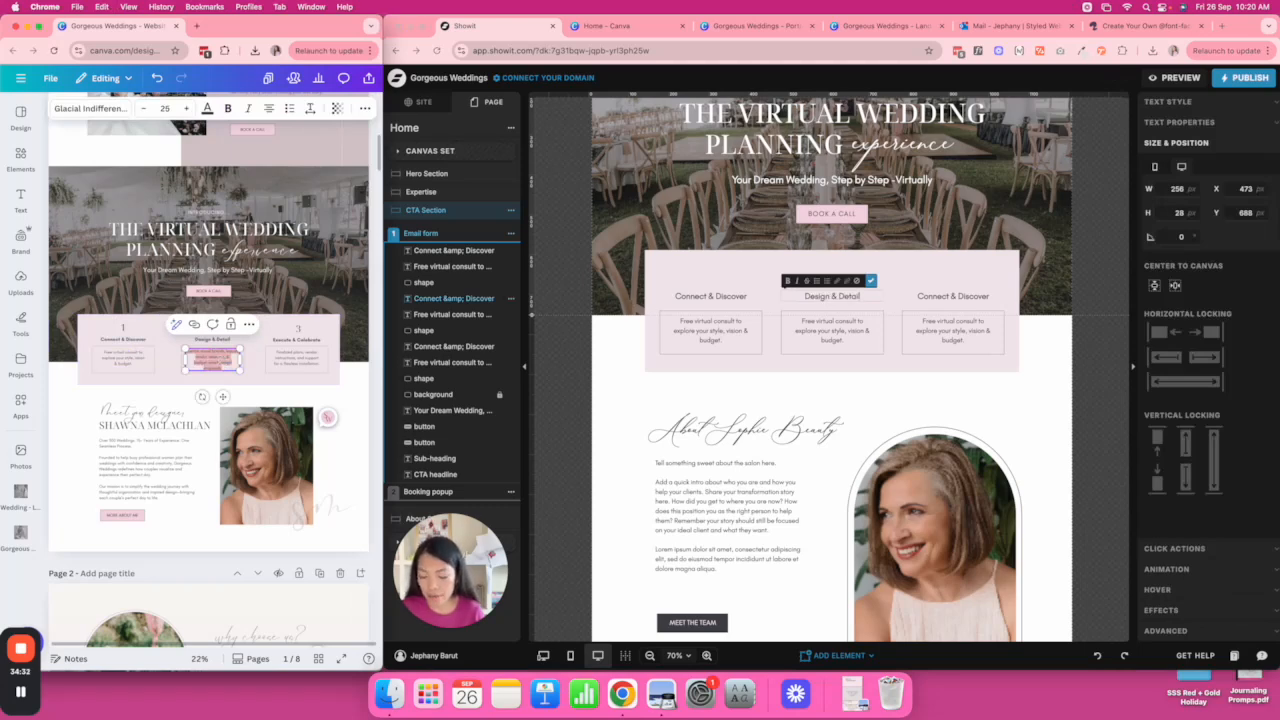
left_click(834, 322)
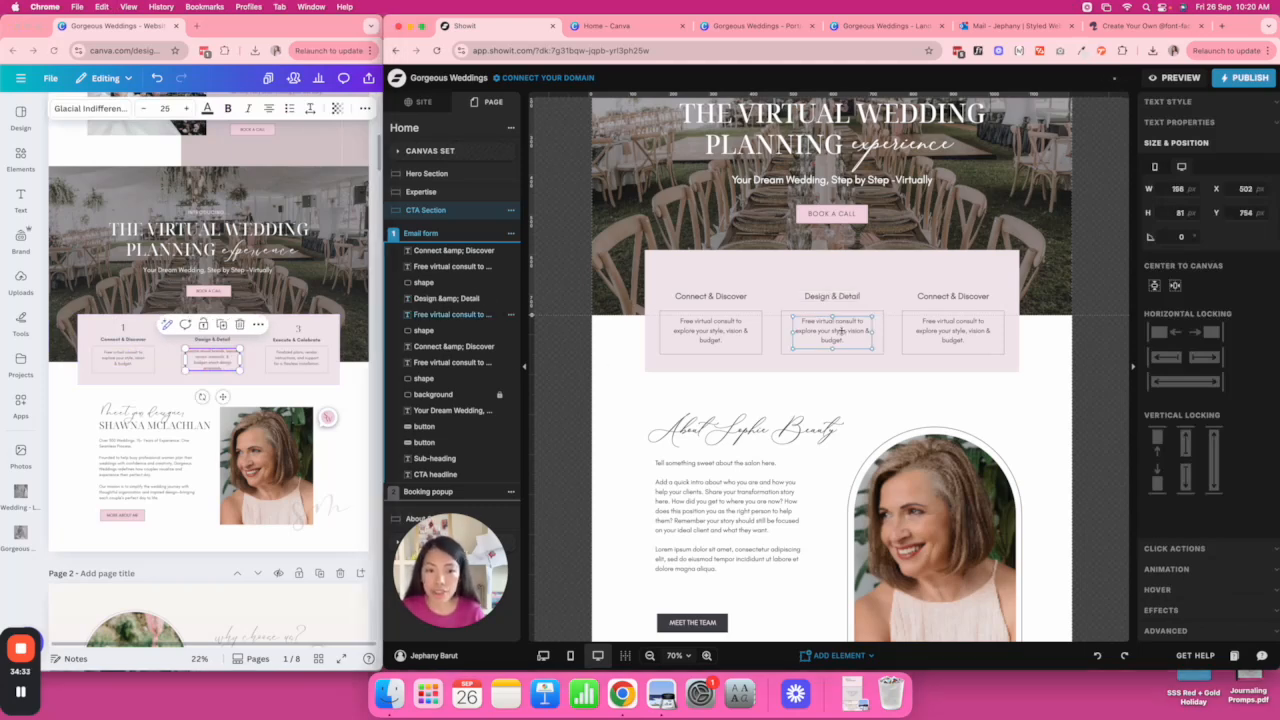
double_click(840, 331)
type("Custom mood boards, layouts, vendor research, & budget-smart design proposals.")
left_click(997, 332)
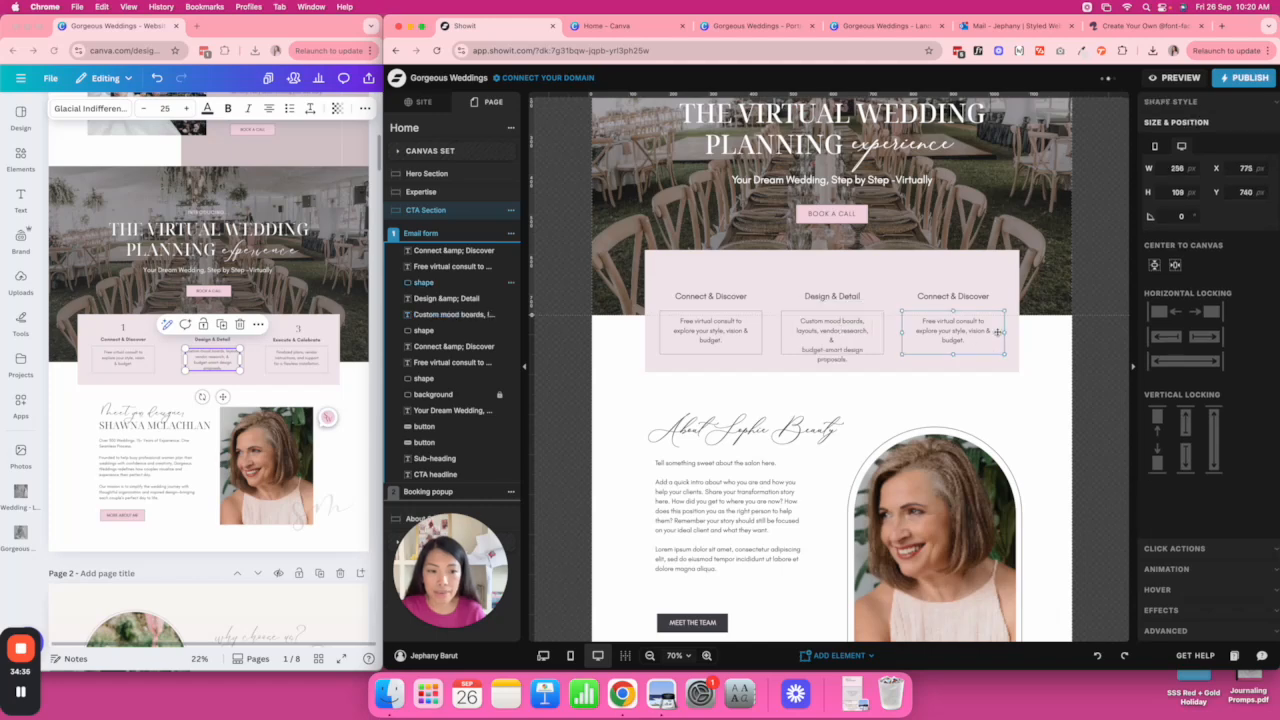
left_click(870, 335)
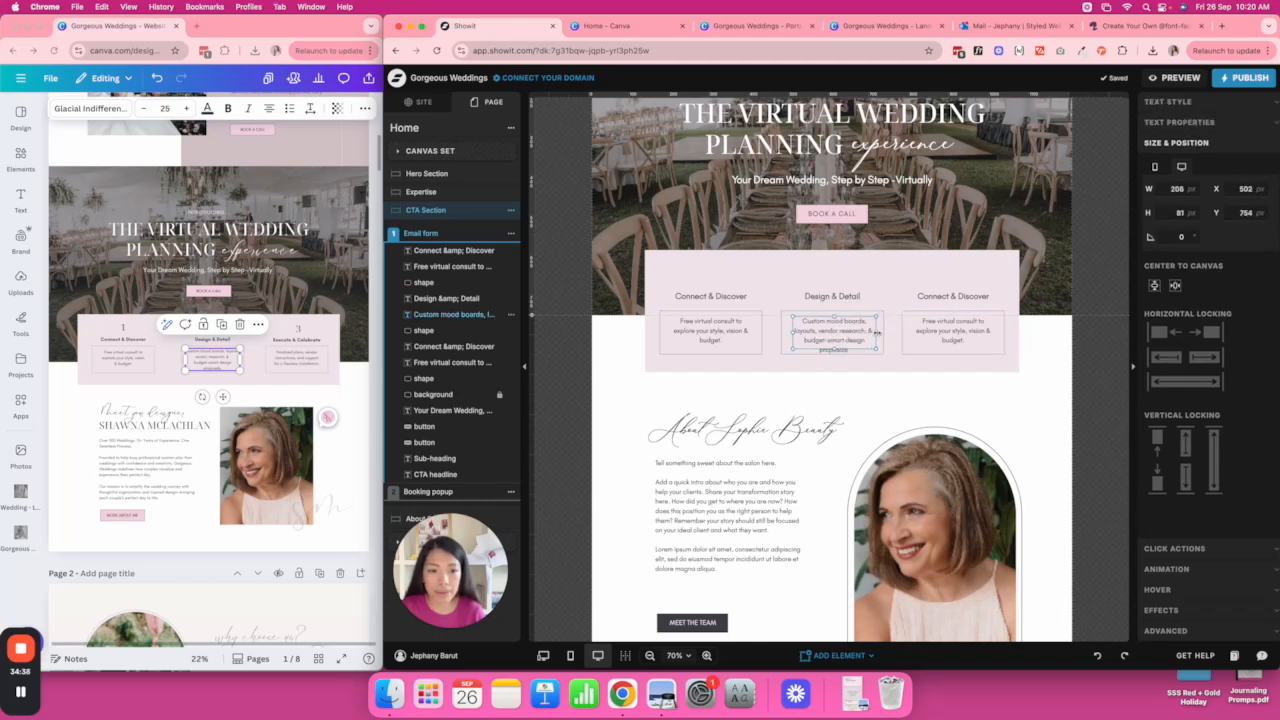
left_click_drag(882, 332, 851, 336)
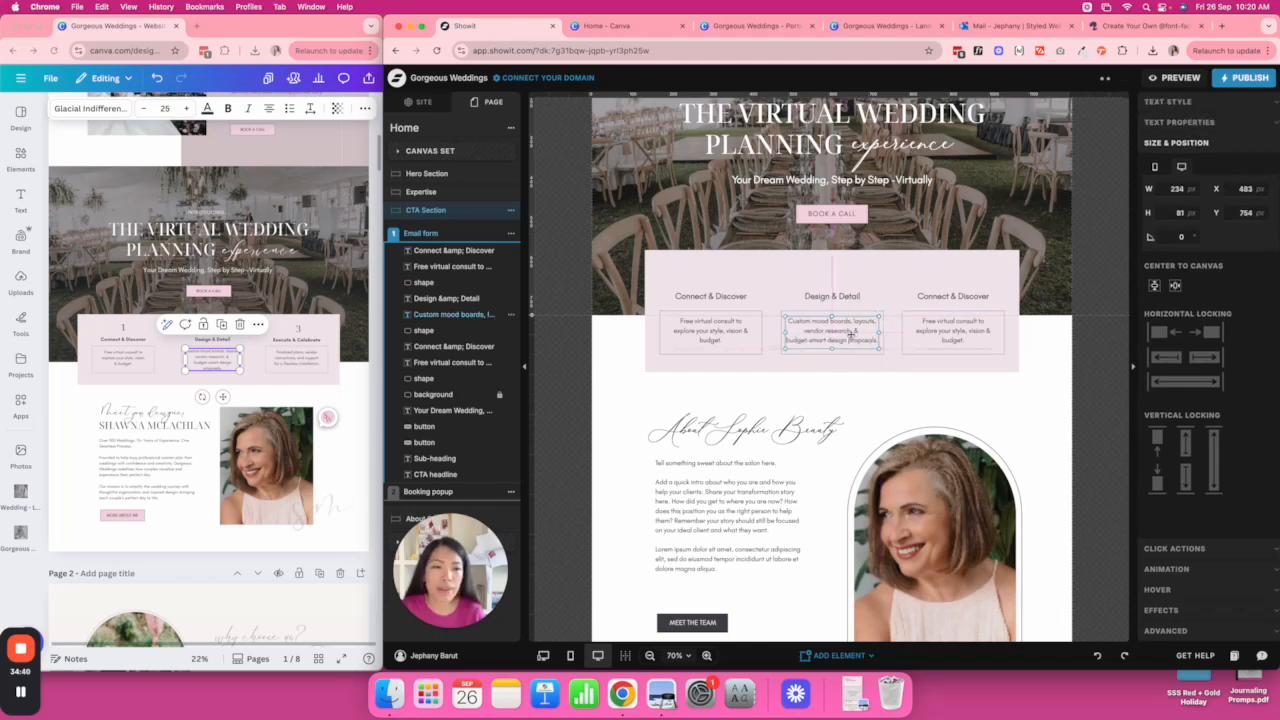
left_click(1040, 352)
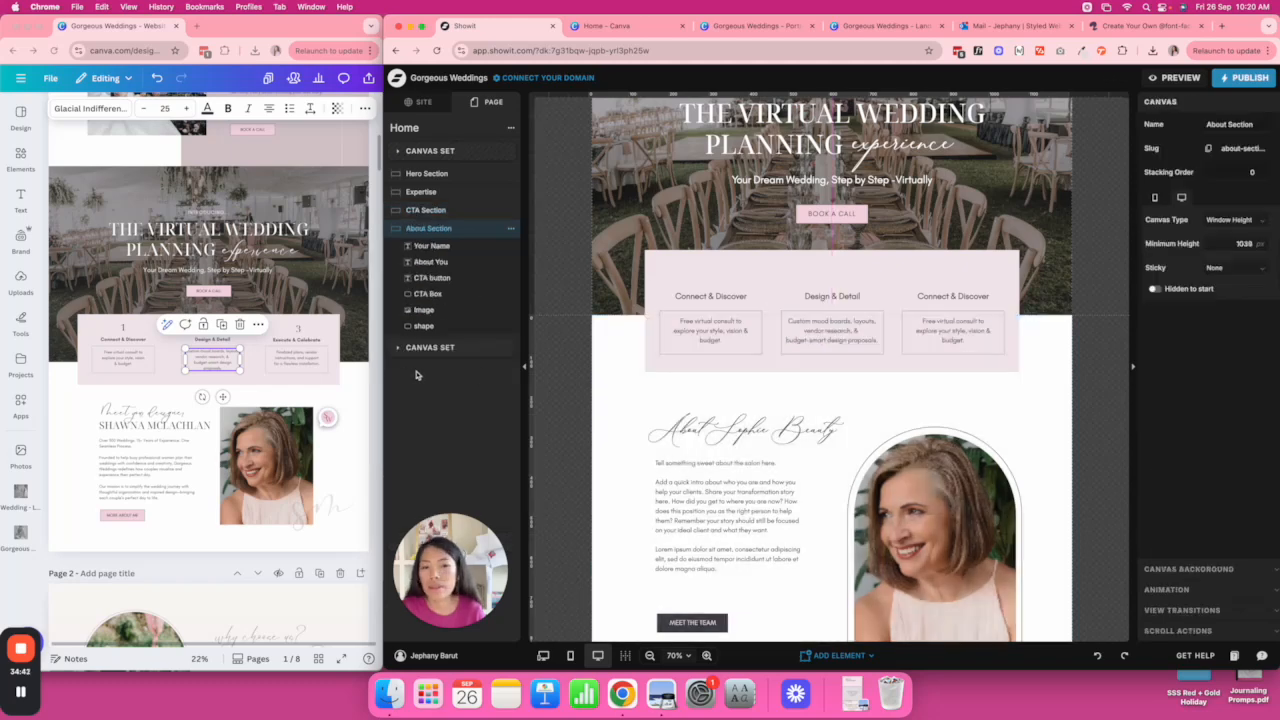
double_click(300, 357)
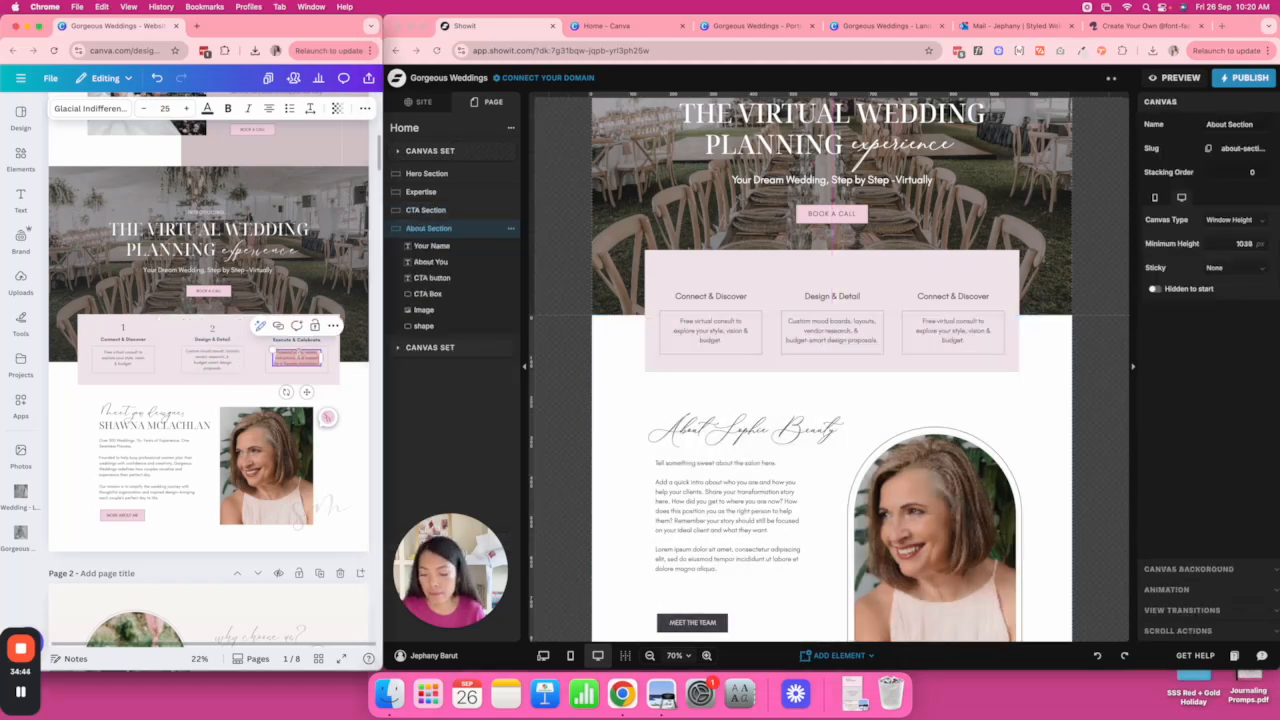
left_click(958, 331)
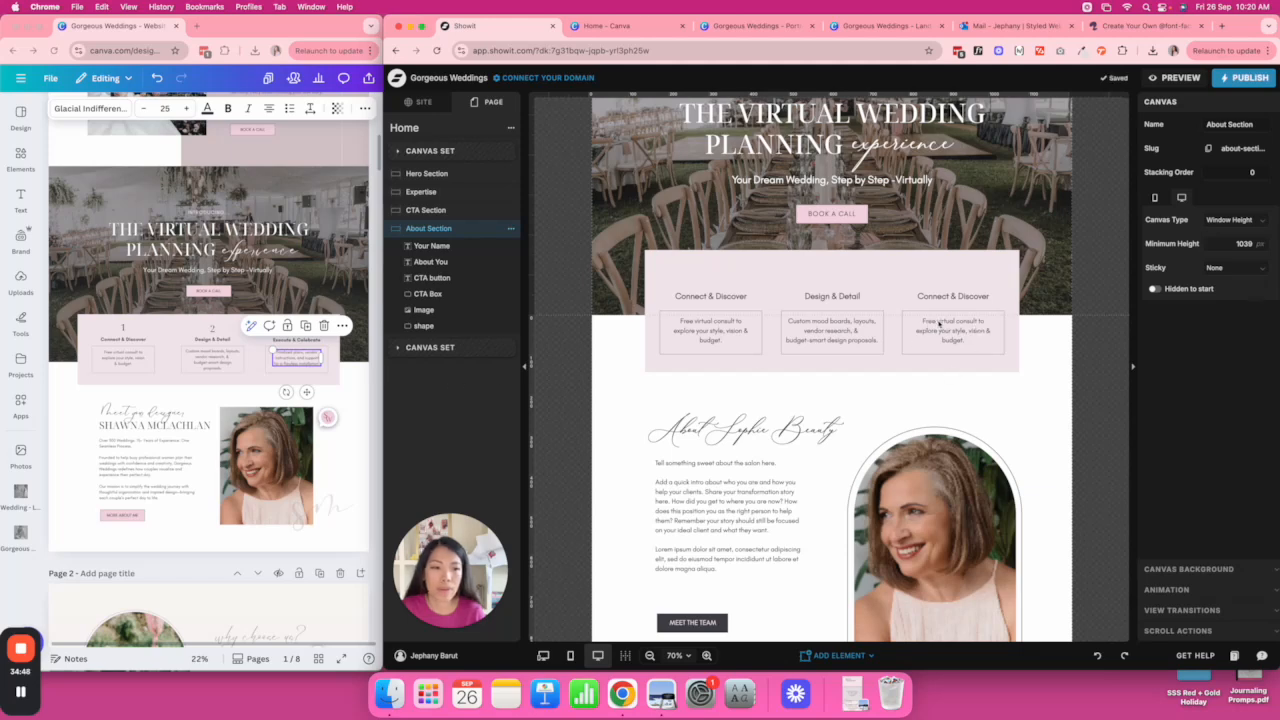
left_click(958, 330)
double_click(966, 331)
type("Finalised plans, vendor instructions, and support for a flawless installation.")
left_click(1025, 339)
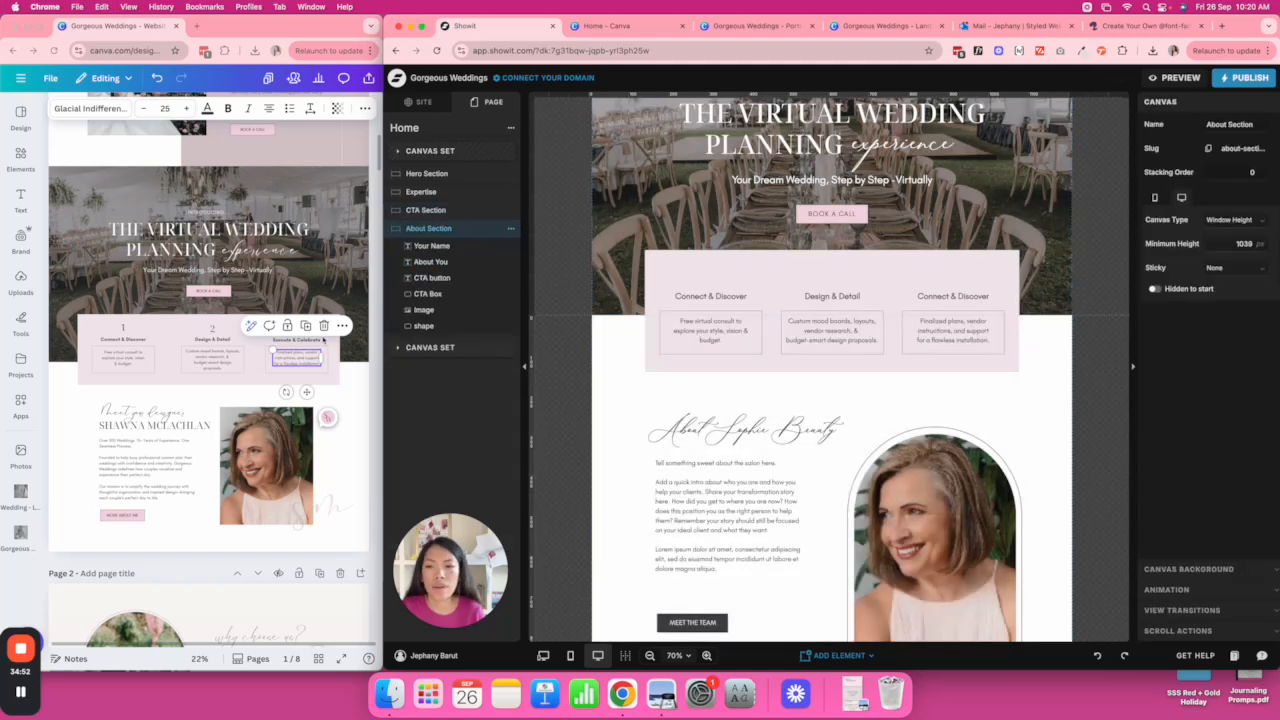
double_click(296, 339)
key("super+c")
left_click(958, 297)
double_click(952, 297)
key("super+v")
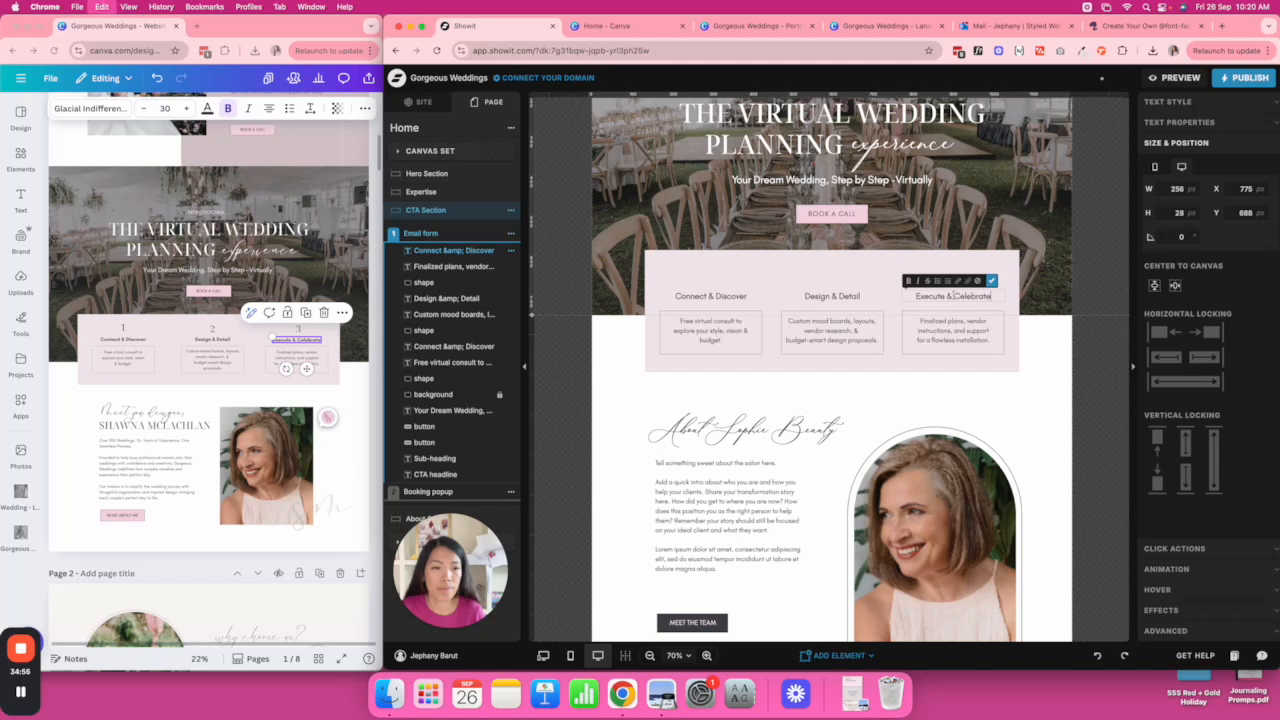
left_click(1065, 327)
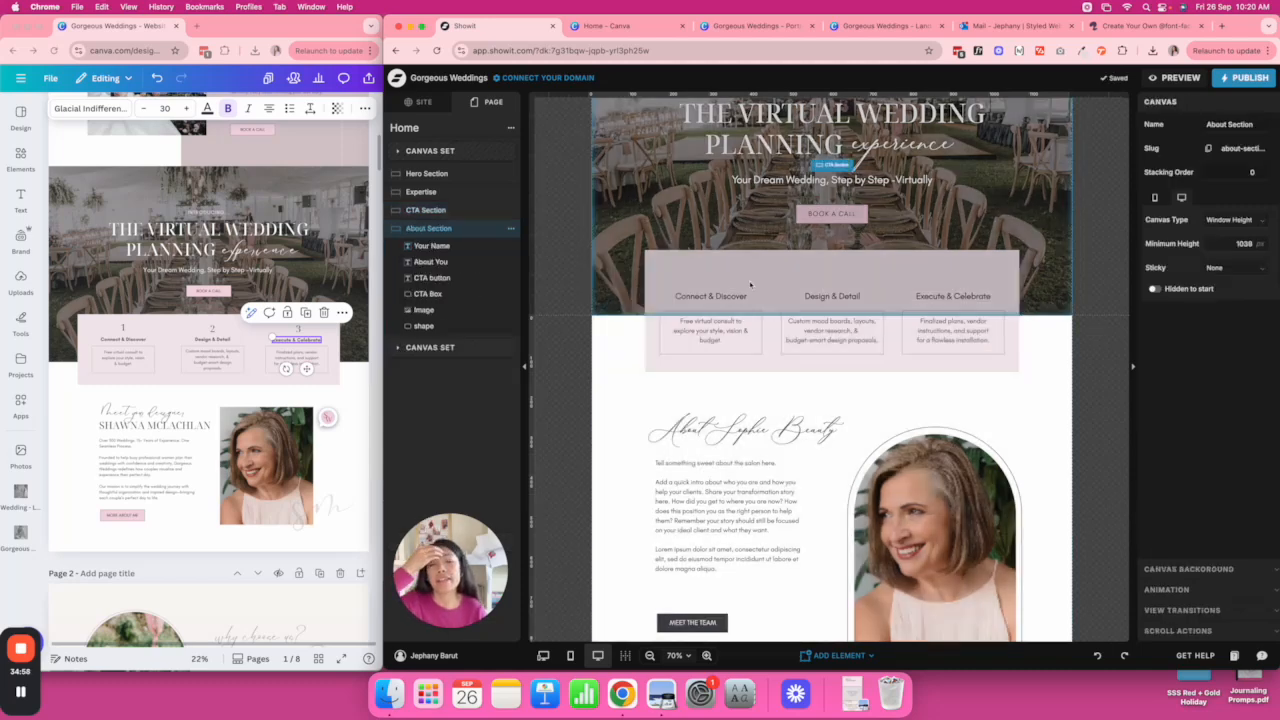
left_click(753, 298)
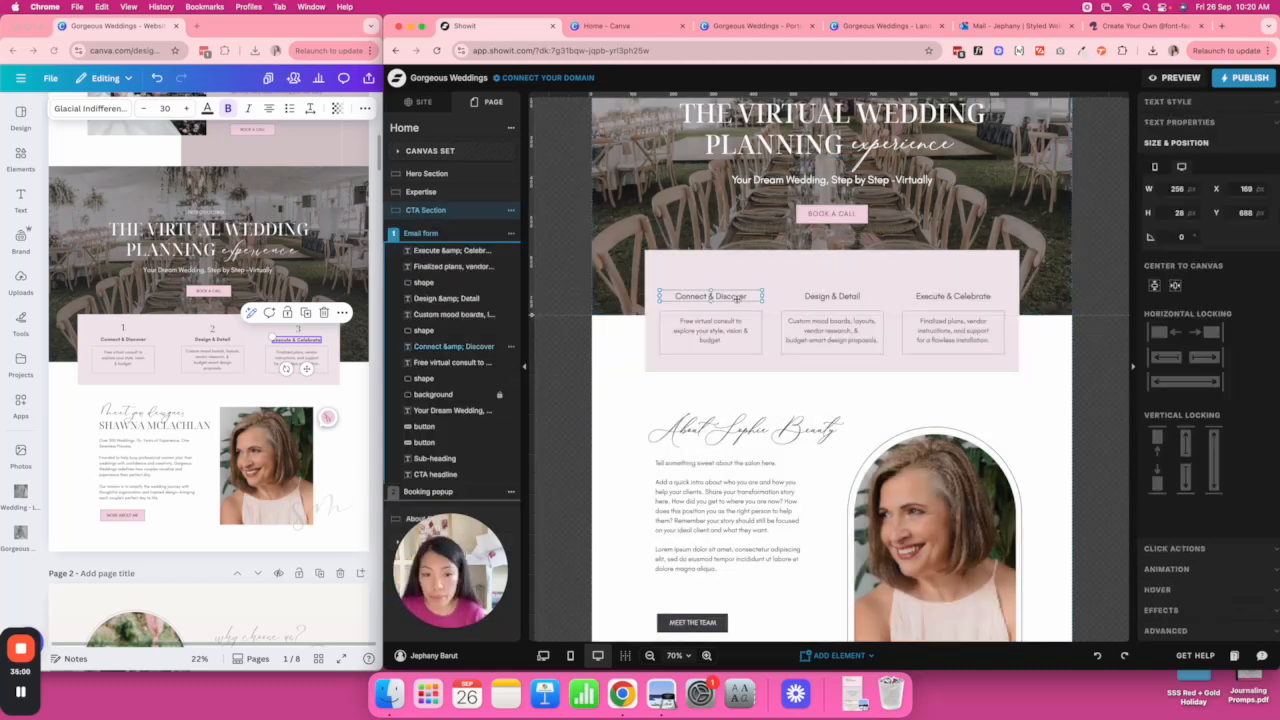
Duplicate the Connect & Discover heading above itself in Noto Serif Display at size 50.
key("super+d")
left_click_drag(737, 299, 733, 271)
double_click(733, 271)
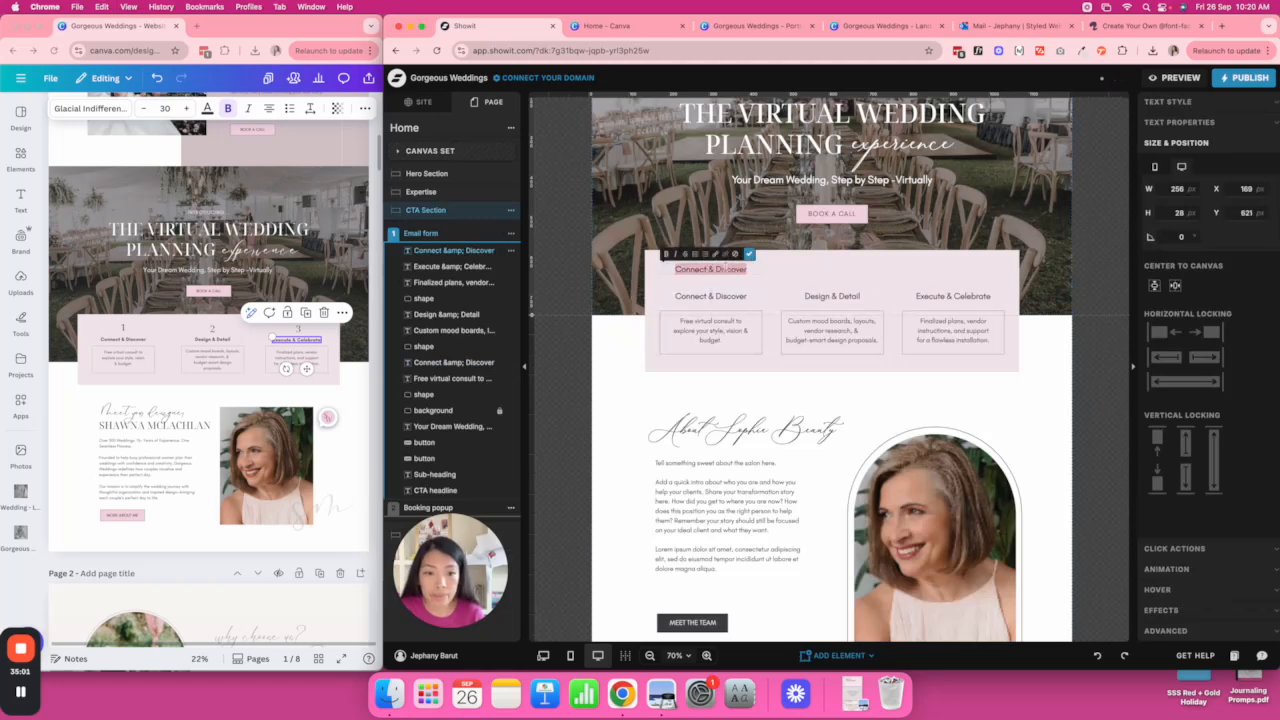
left_click(1244, 104)
left_click(1250, 187)
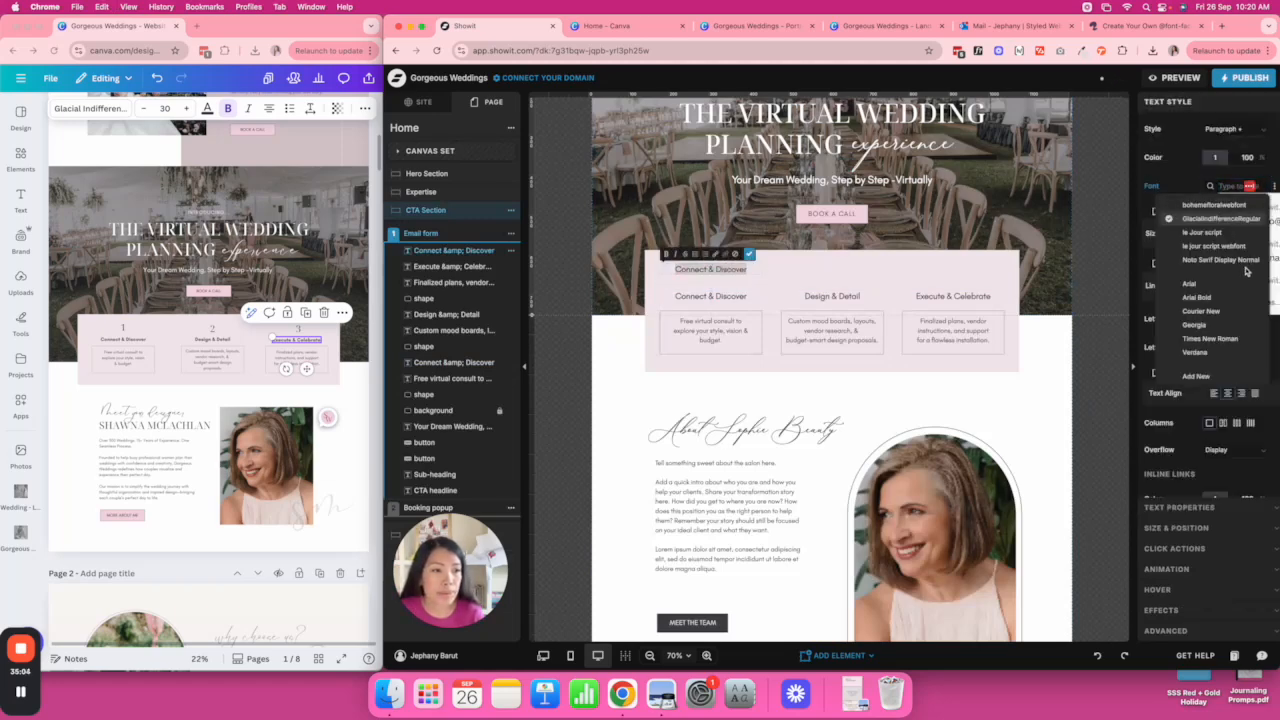
left_click(1222, 260)
left_click(1230, 233)
type("50")
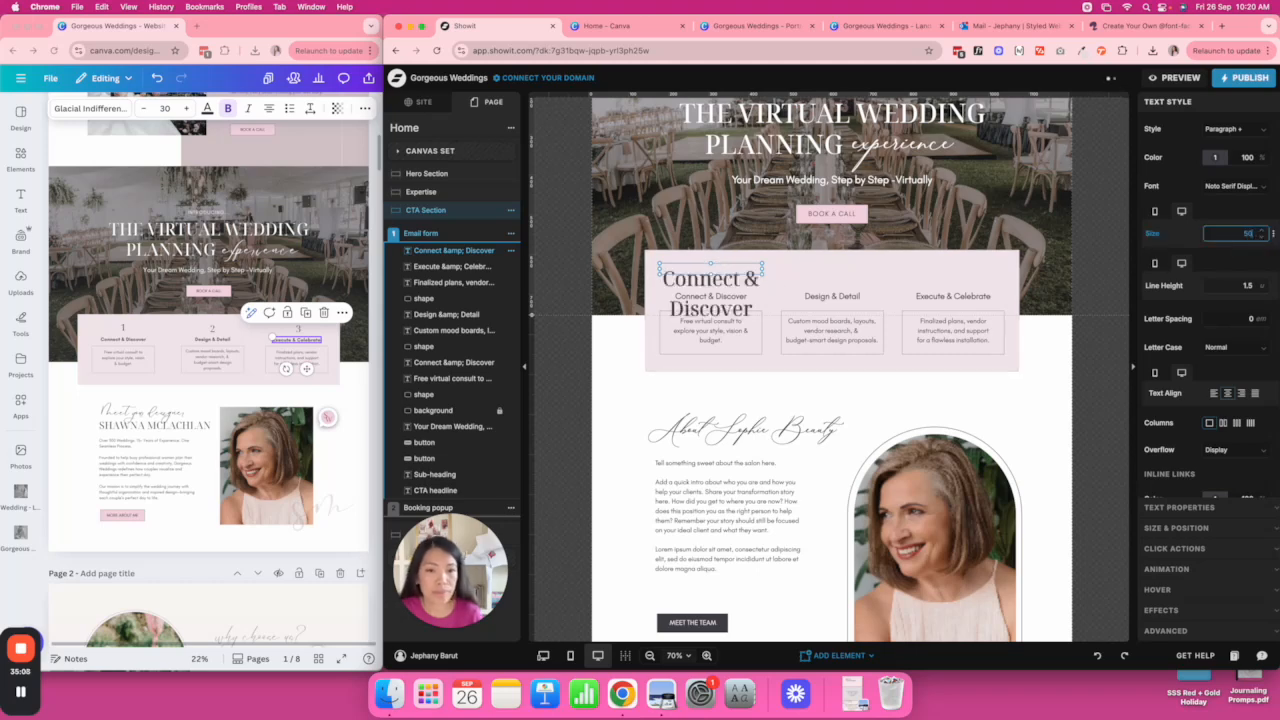
Turn the copy into a faded number 1 at 50% opacity, centred above Connect & Discover.
double_click(718, 266)
key("BackSpace")
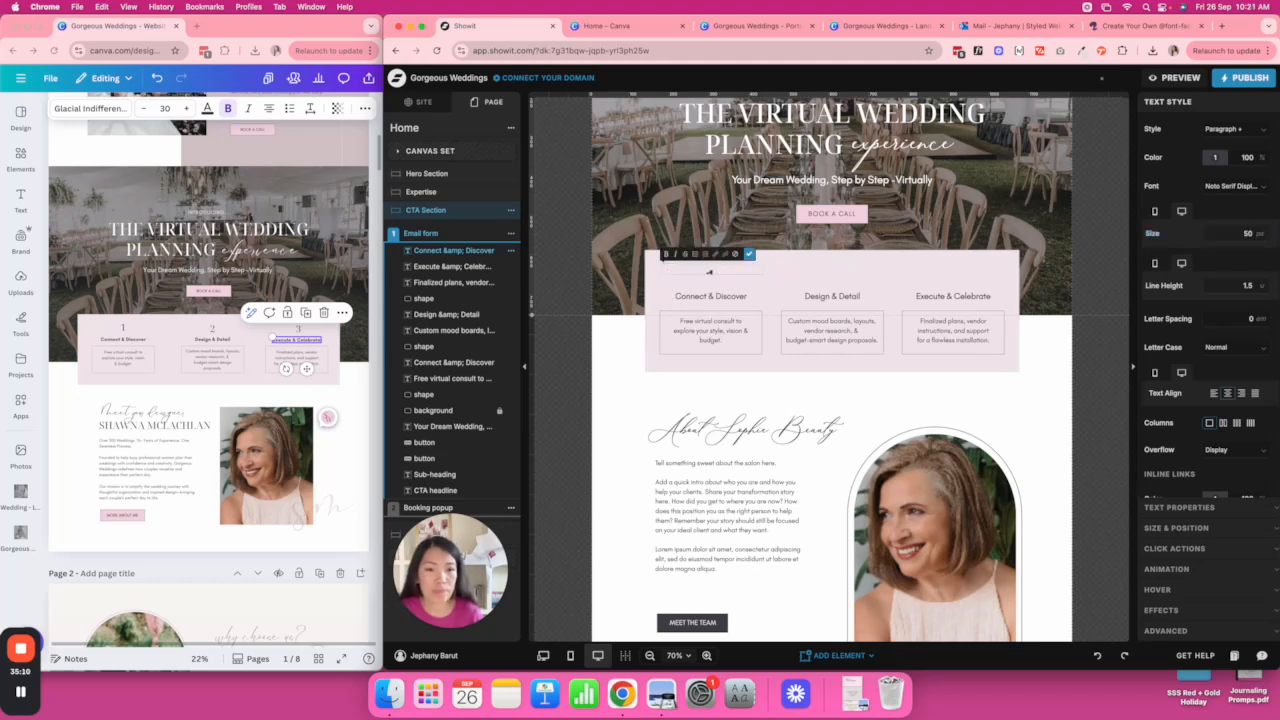
left_click(888, 265)
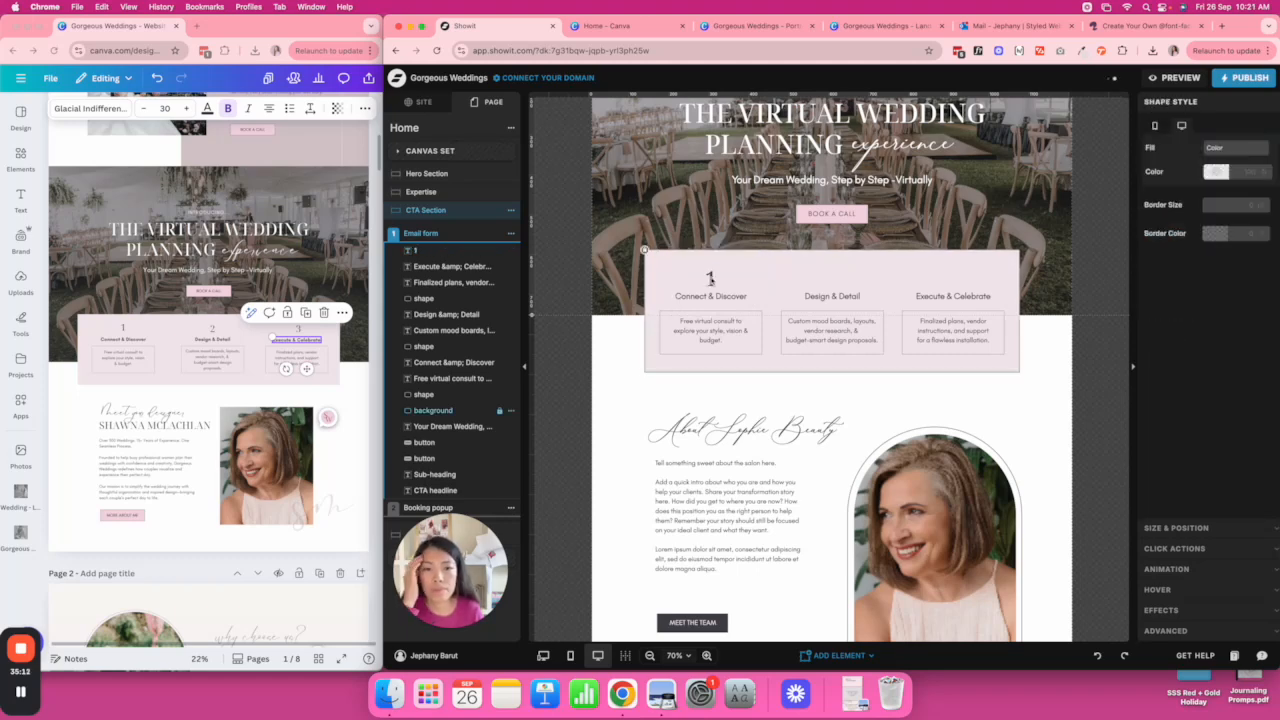
left_click(712, 271)
left_click_drag(755, 274, 683, 287)
double_click(1247, 158)
type("80")
left_click(728, 261)
left_click_drag(674, 276, 833, 273)
Duplicate the number as 2 and 3 above the other two column headings.
key("super+d")
double_click(831, 273)
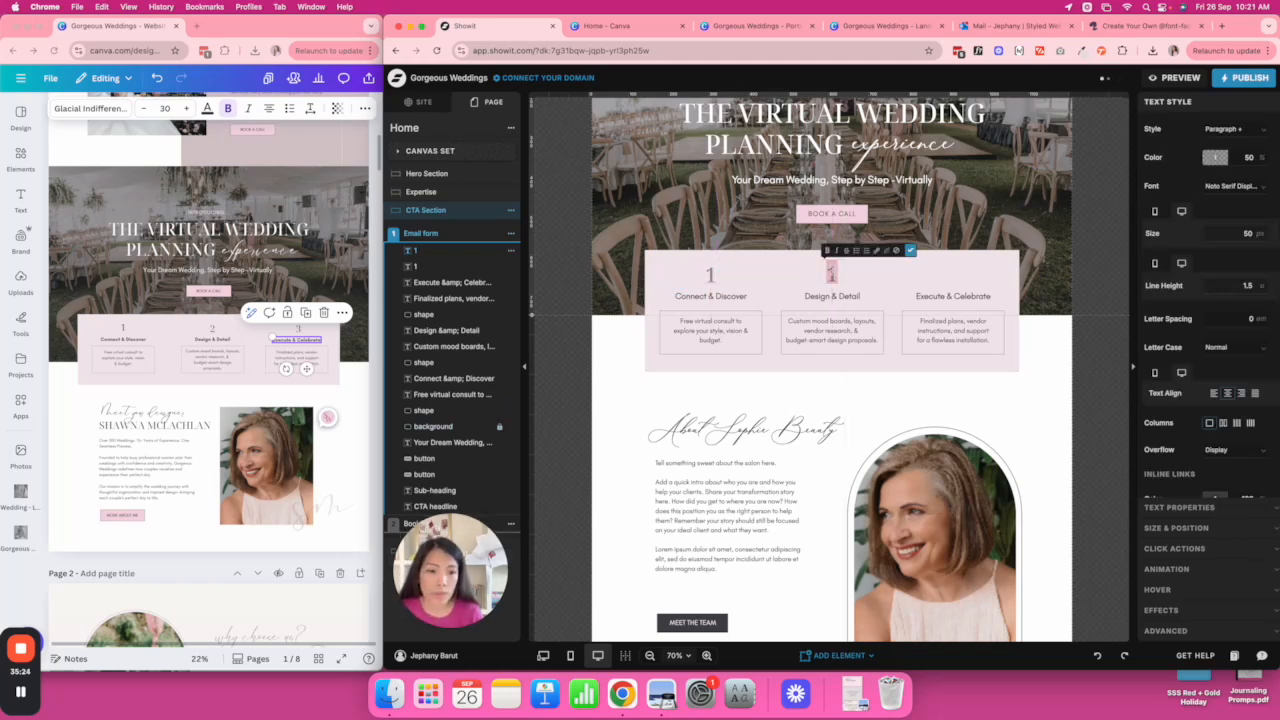
type("2")
left_click(860, 275)
left_click(837, 274)
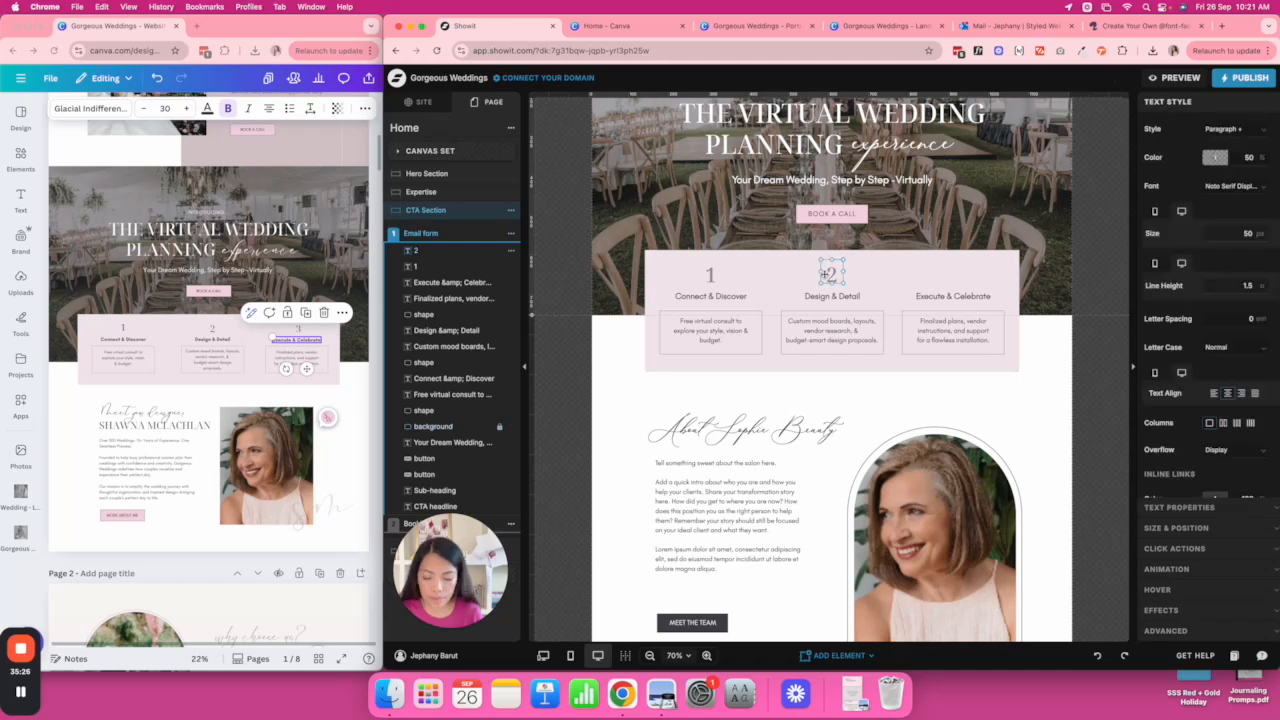
key("super+d")
left_click_drag(838, 272, 955, 275)
double_click(955, 275)
type("3")
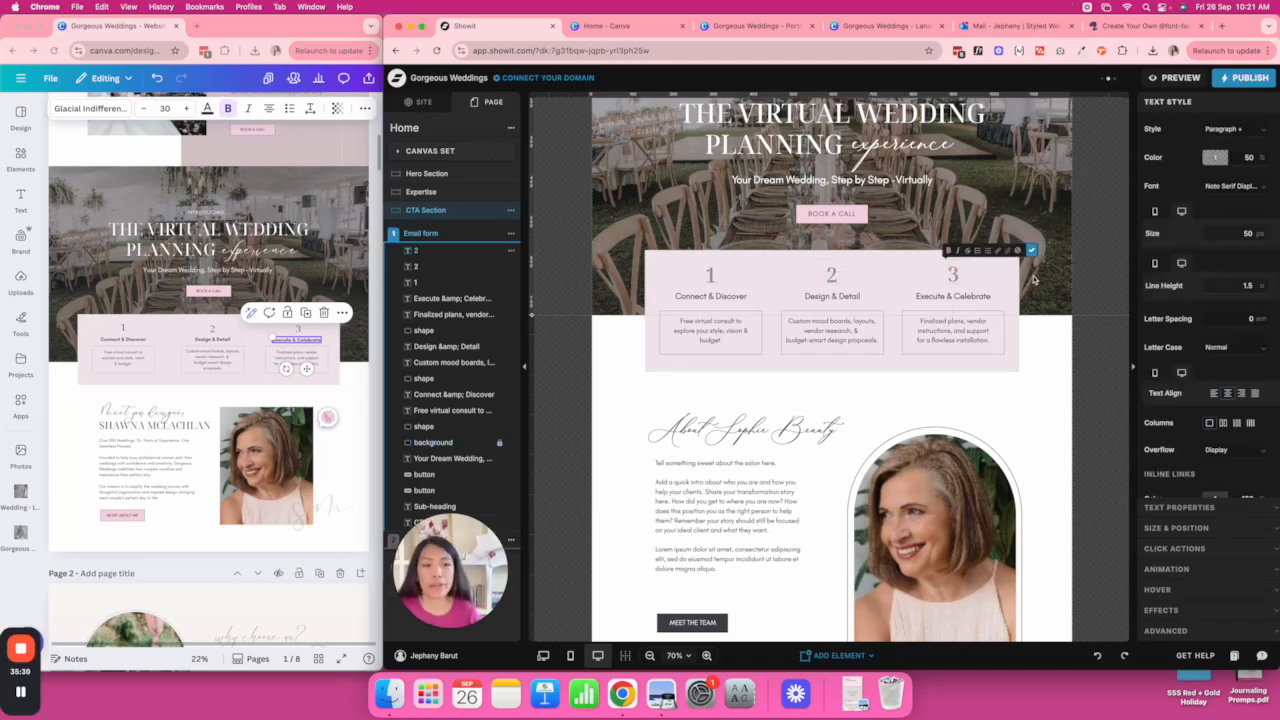
left_click(1098, 275)
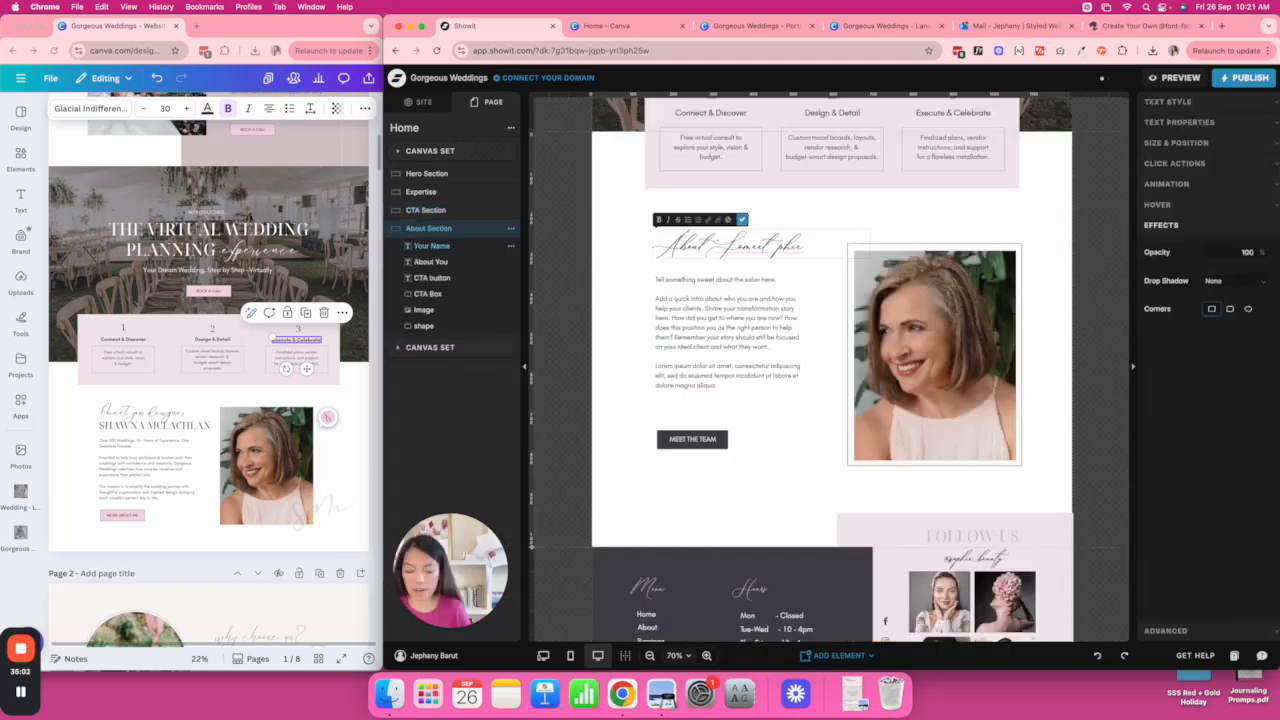
Start replacing the About heading text with 'meet your'.
key("super+a")
type("meet your")
key("BackSpace")
key("BackSpace")
key("BackSpace")
Finish the 'meet your designer' heading and shift the button, bio and heading slightly lower.
type("your ")
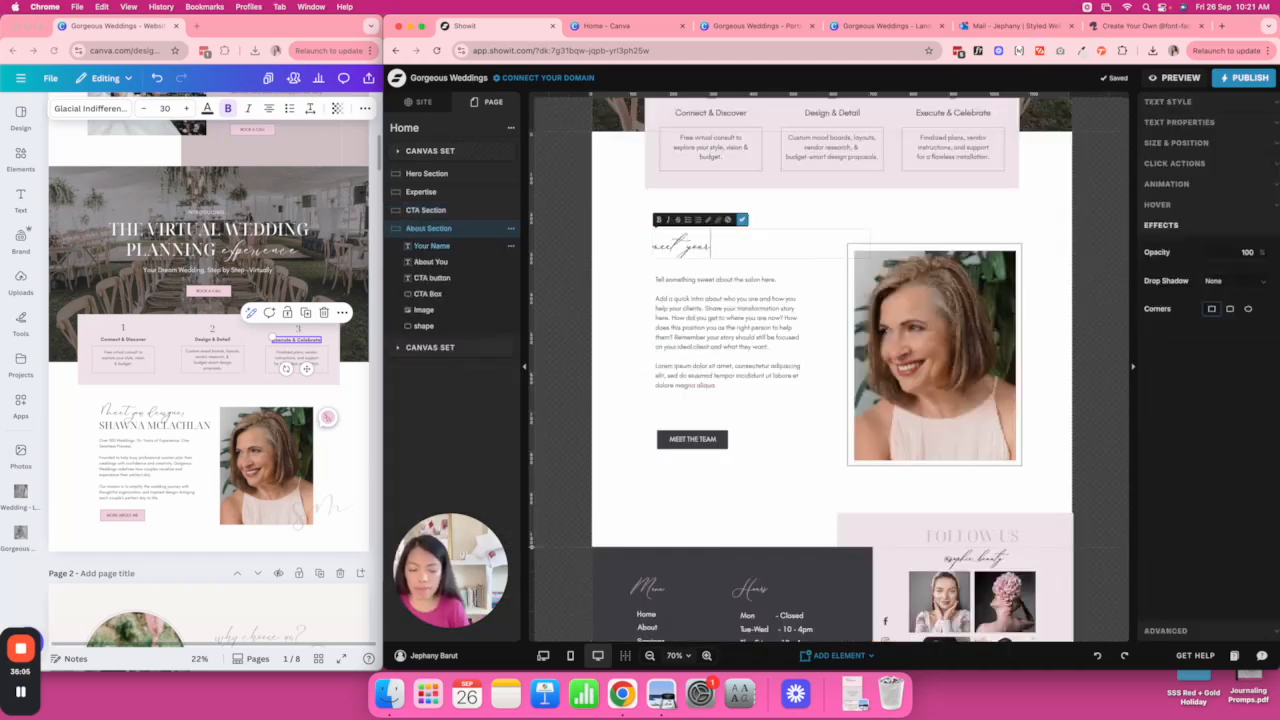
type("designer")
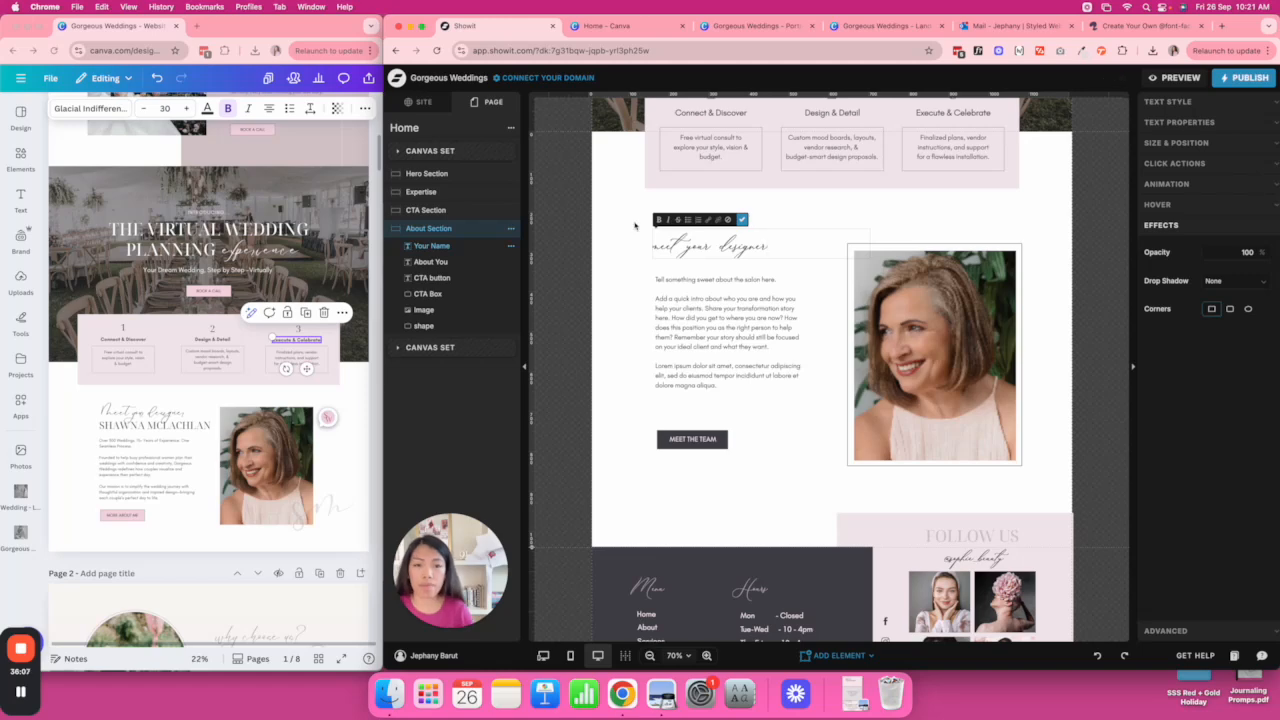
key("Escape")
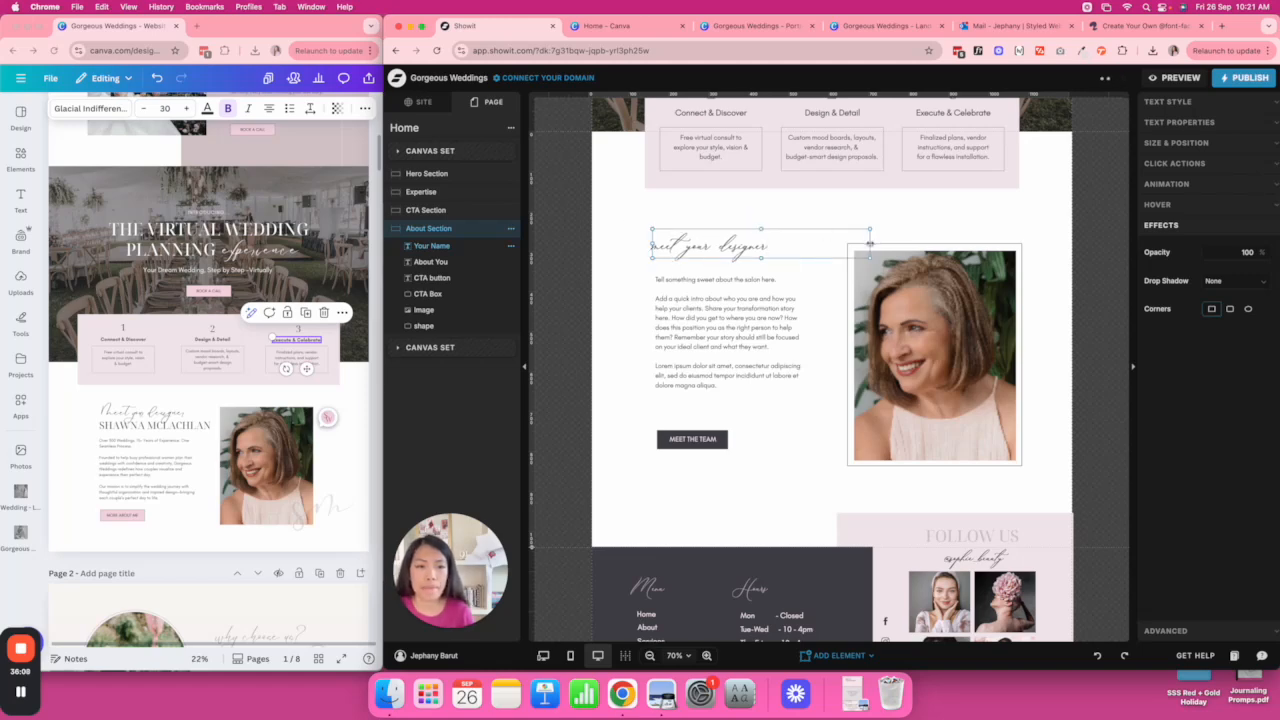
left_click(826, 251)
scroll(822, 253, "up", 4)
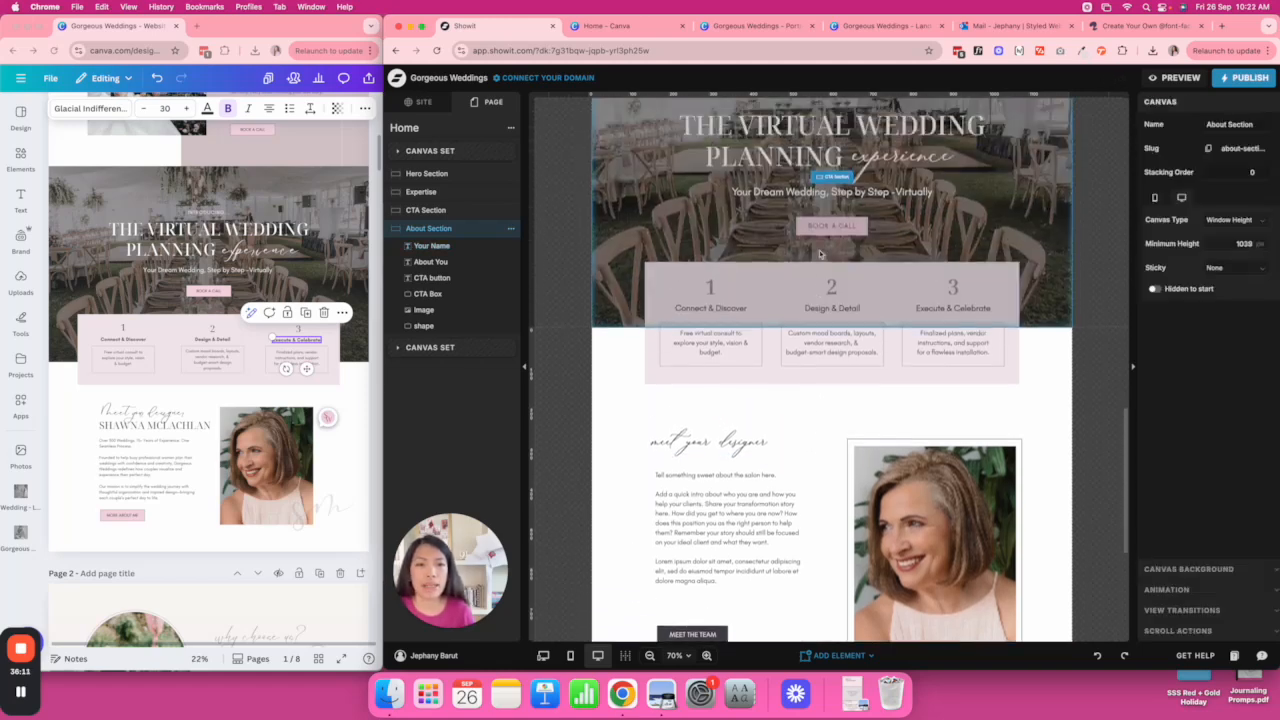
left_click(820, 253)
scroll(797, 210, "down", 6)
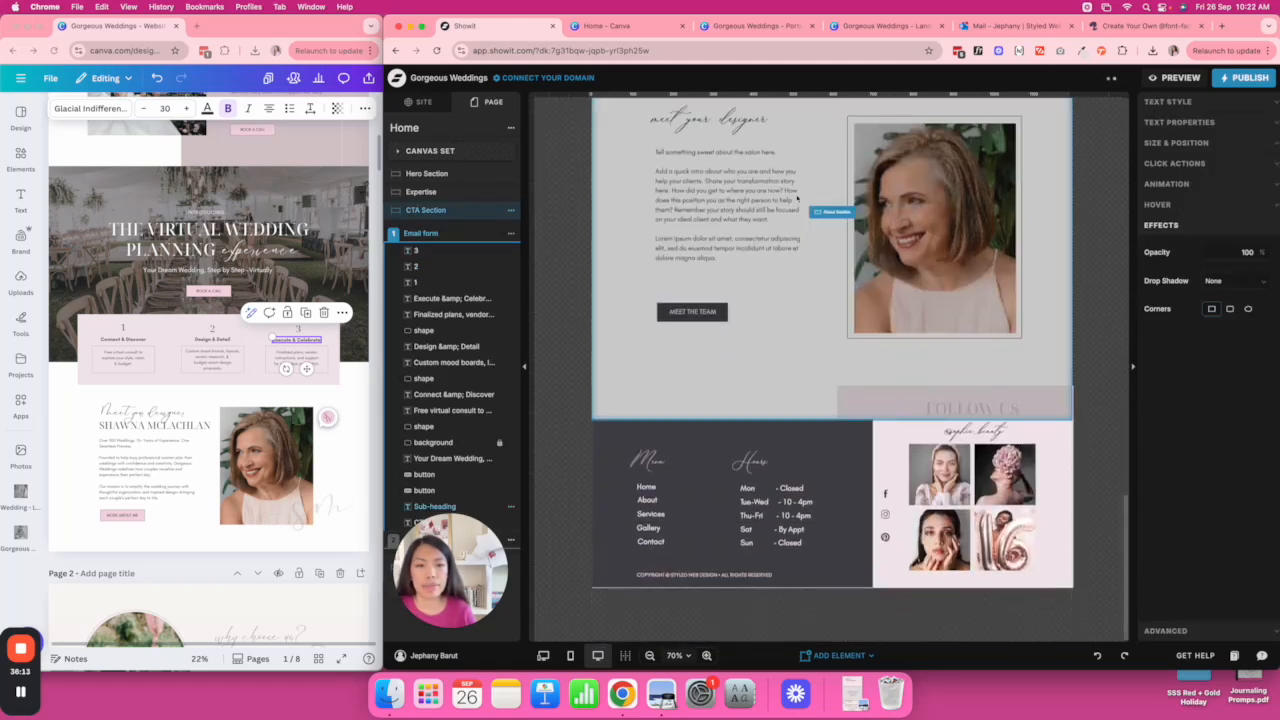
scroll(797, 198, "up", 1)
left_click(704, 371)
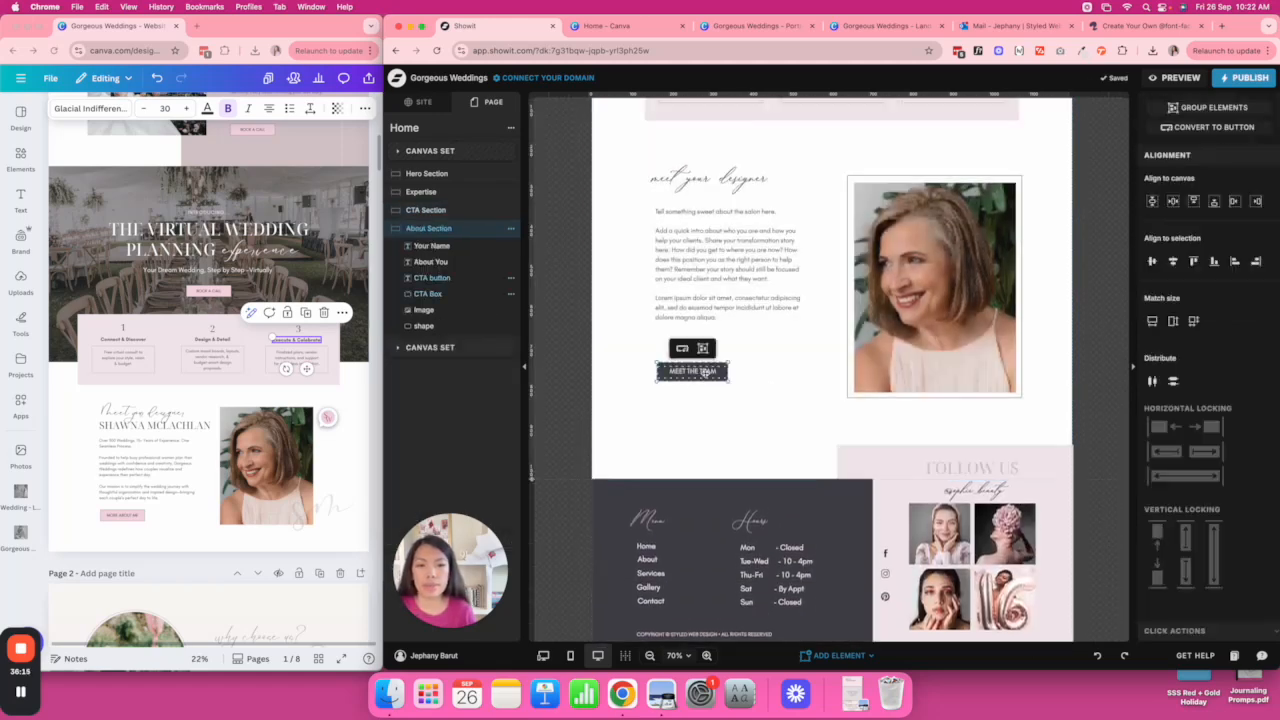
left_click_drag(684, 371, 682, 387)
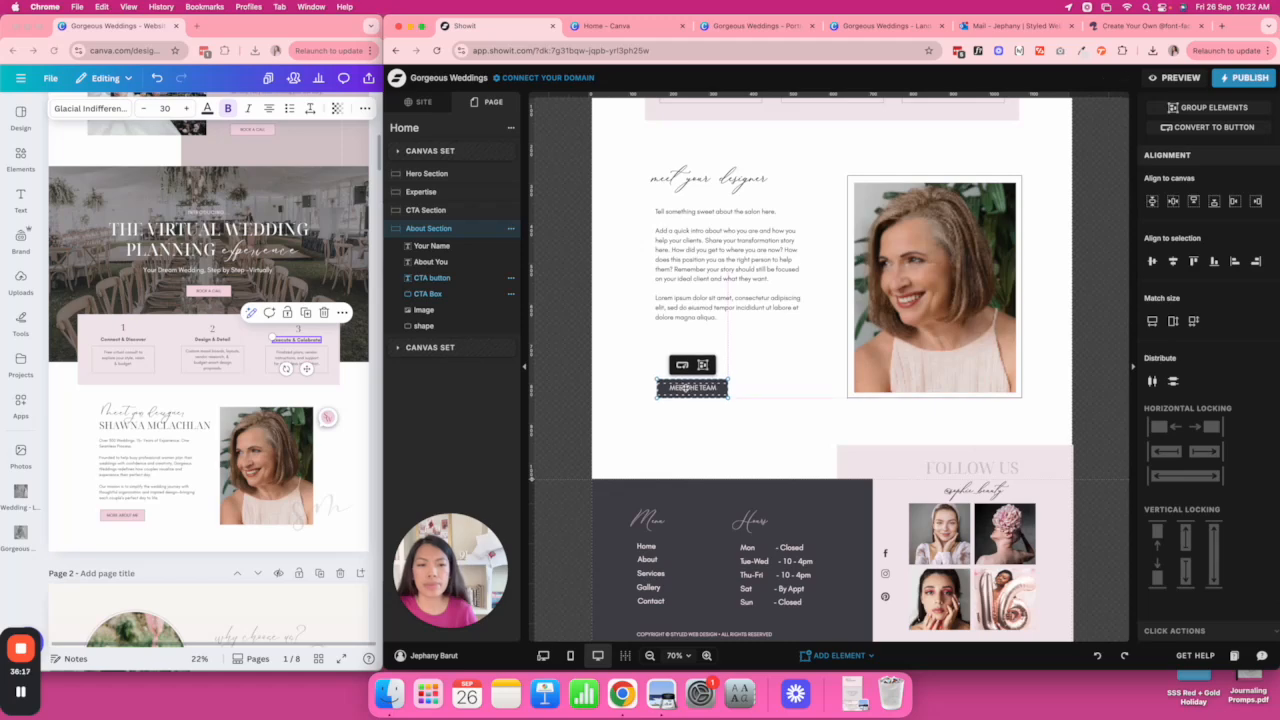
left_click_drag(714, 277, 715, 303)
left_click_drag(701, 180, 701, 189)
Add a Title element with the designer's name beside the heading, widened to one line.
left_click(838, 655)
left_click(758, 503)
key("Delete")
left_click(846, 657)
left_click(748, 484)
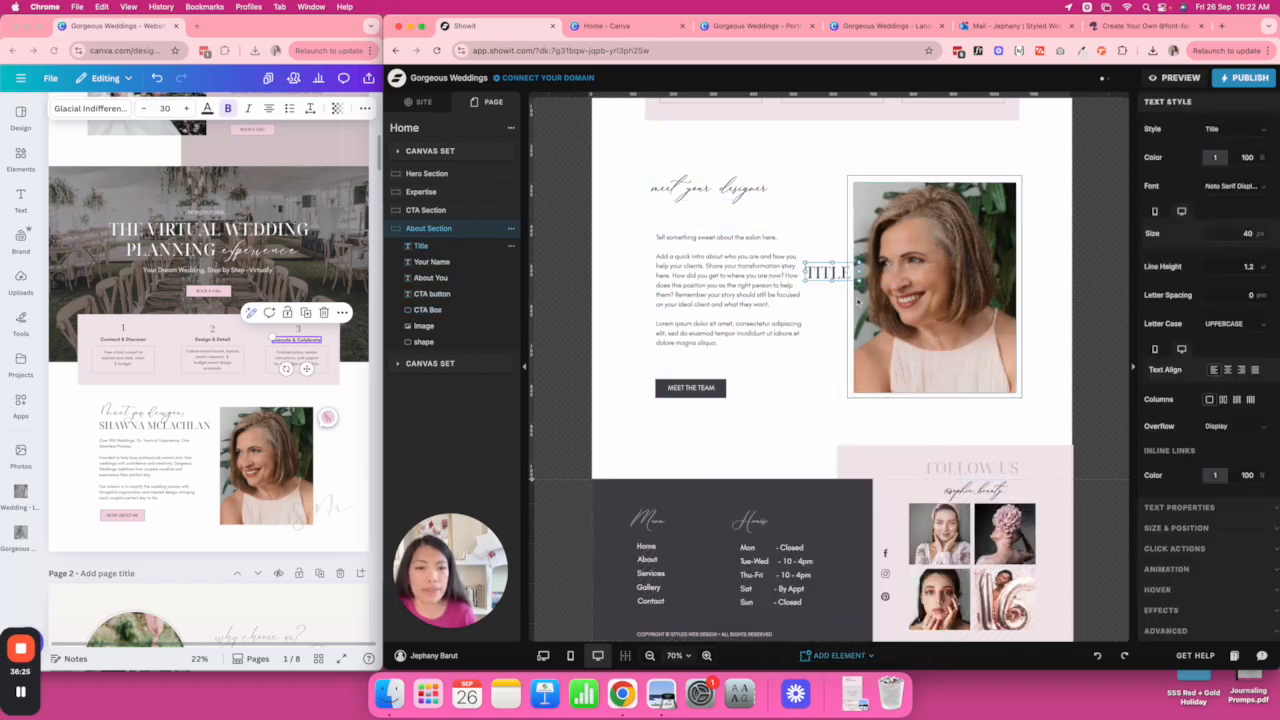
left_click_drag(830, 268, 702, 216)
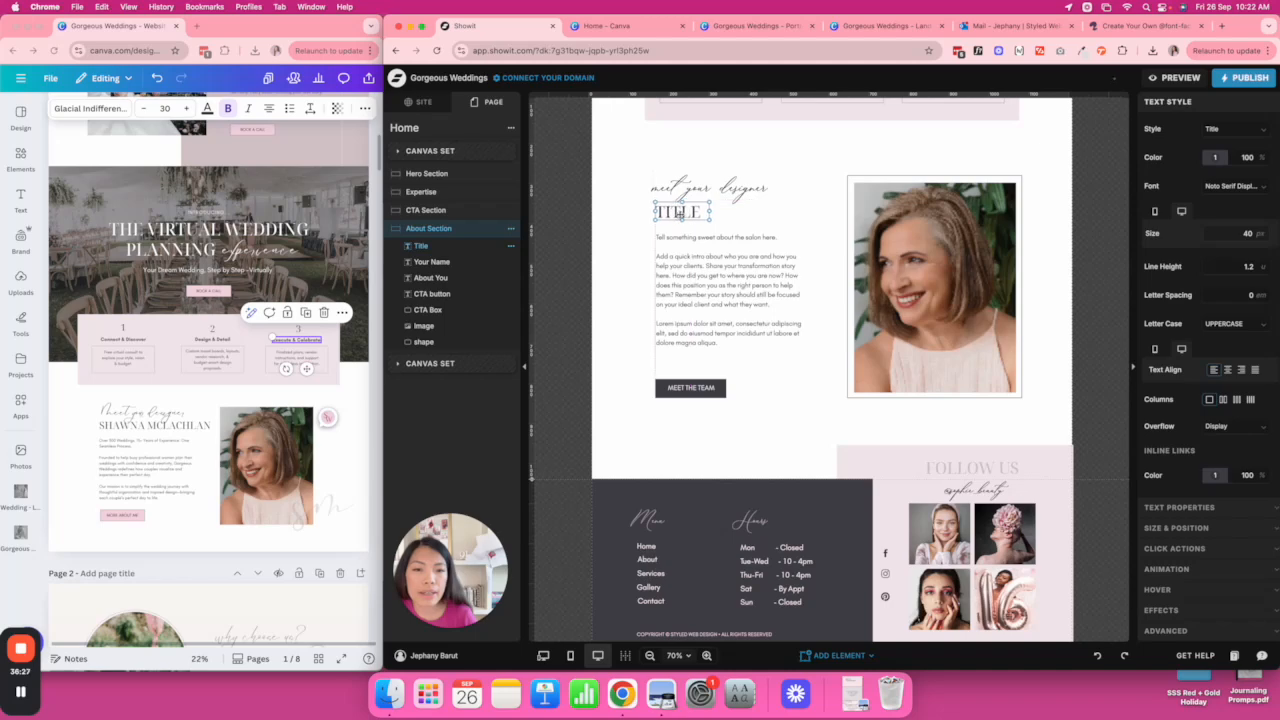
double_click(678, 212)
triple_click(170, 425)
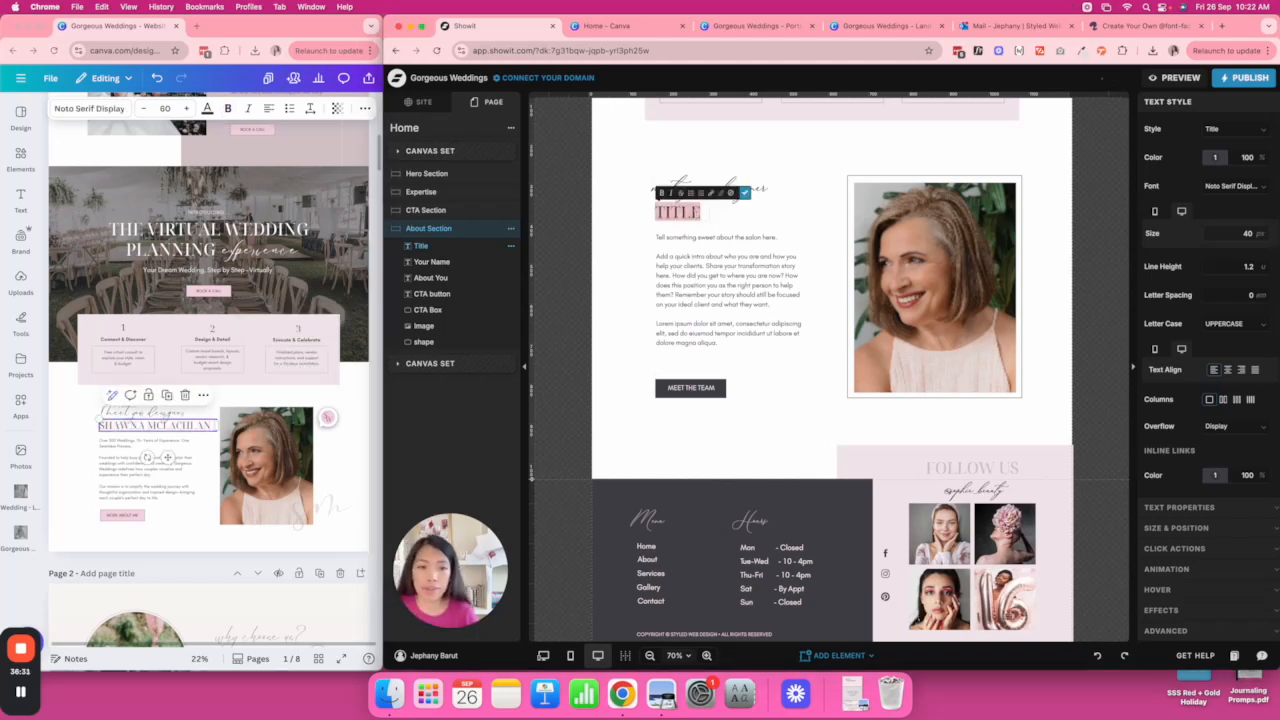
left_click_drag(711, 212, 841, 218)
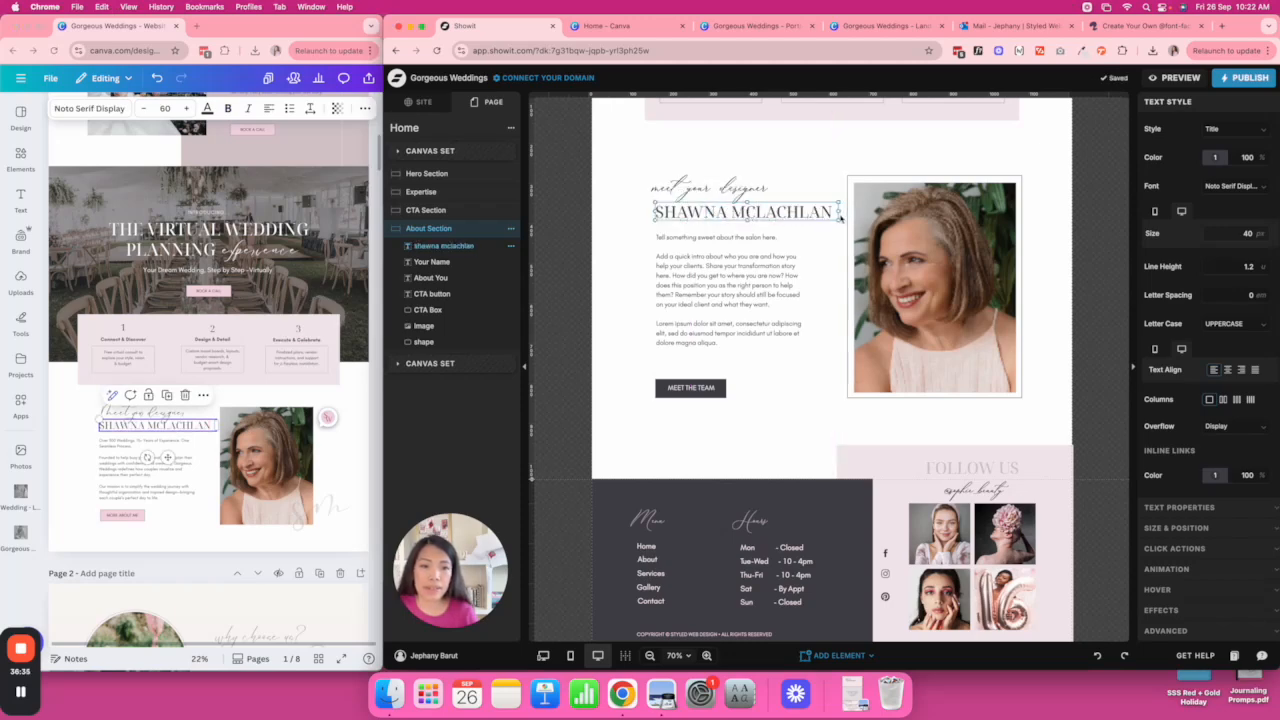
Paste the Canva bio text into the About paragraph, then widen and lower its box.
left_click(126, 460)
left_click(123, 457)
left_click(122, 455)
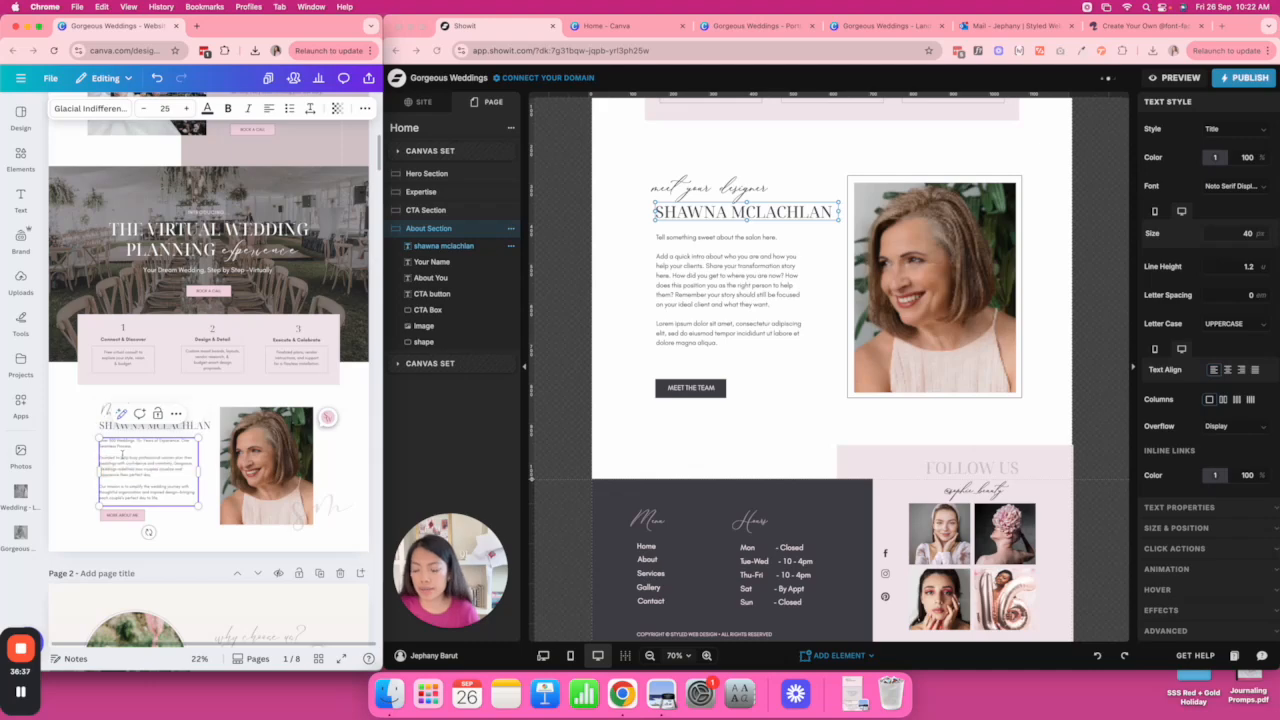
key("super+a")
left_click(716, 288)
double_click(696, 276)
key("super+a")
type("Over 500 Weddings. 15+ Years of Experience. One Seamless Process.  Founded to help busy professional women plan their weddings with confidence and creativity. Gorgeous Weddings redefines how couples visualize and experience their perfect day.  Our mission is to simplify the wedding journey with thoughtful organization and inspired design—bringing each couple's perfect day to life.")
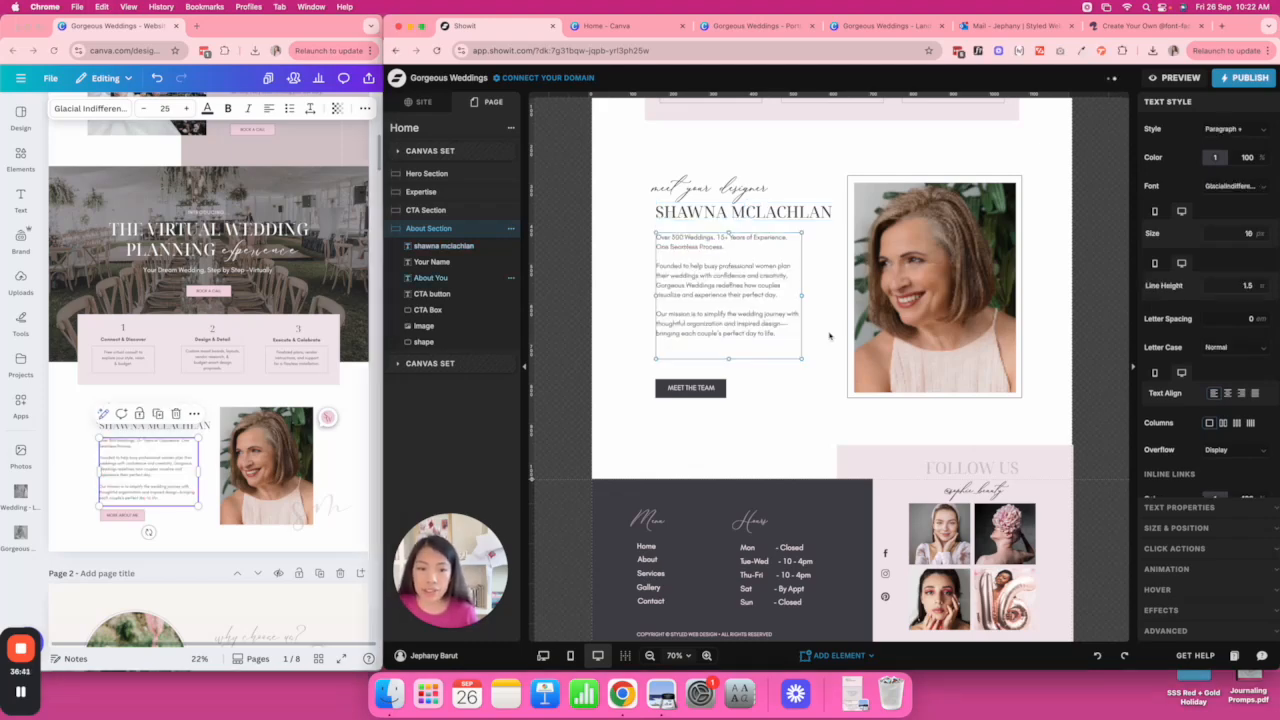
left_click_drag(800, 296, 821, 296)
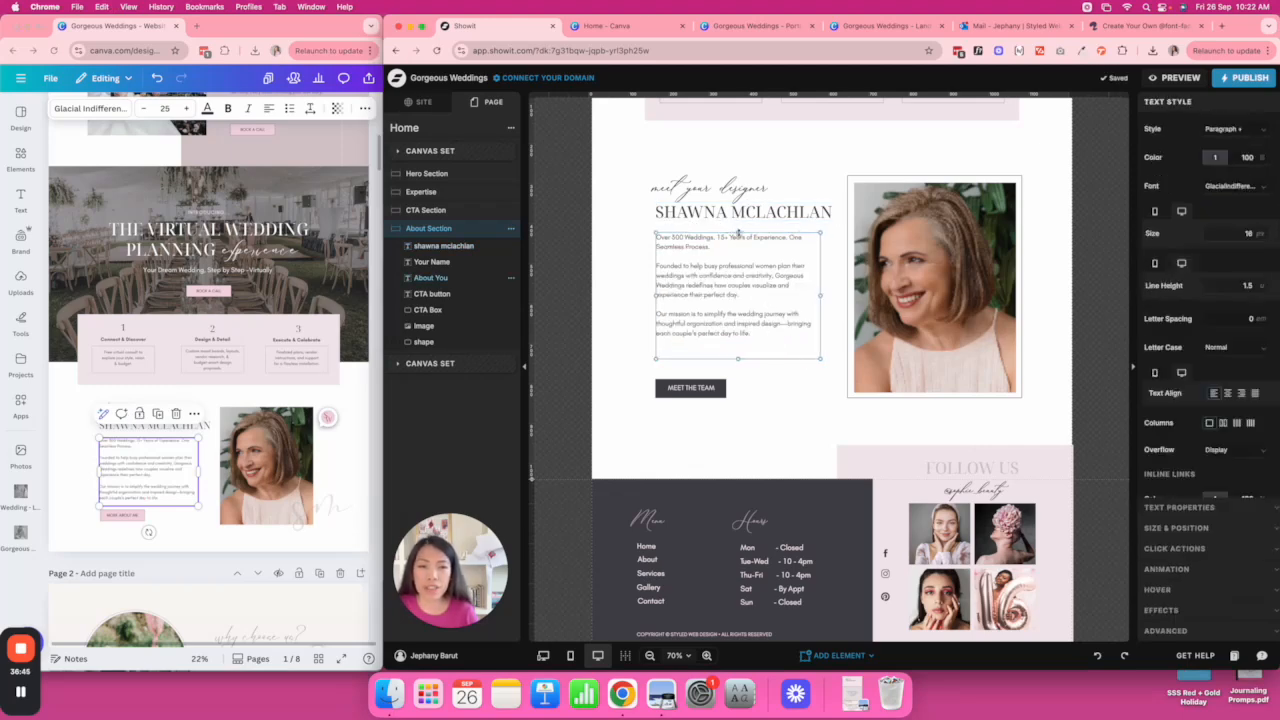
left_click_drag(738, 233, 738, 240)
left_click(737, 358)
Delete the old MEET THE TEAM button and its box.
left_click_drag(644, 371, 746, 397)
key("Delete")
scroll(794, 386, "up", 3)
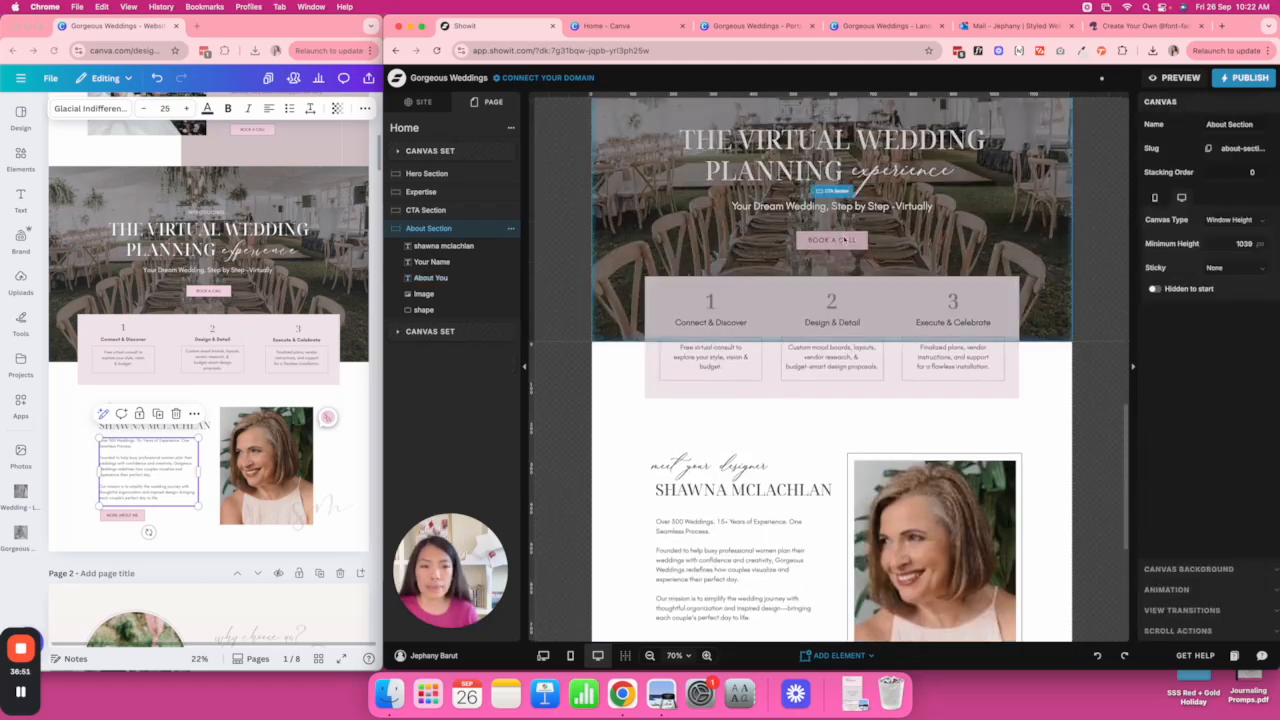
left_click(843, 240)
scroll(844, 243, "down", 3)
left_click(714, 301)
key("super+v")
left_click_drag(836, 203, 699, 320)
double_click(699, 321)
type("MORE ABOUT ME")
left_click(838, 357)
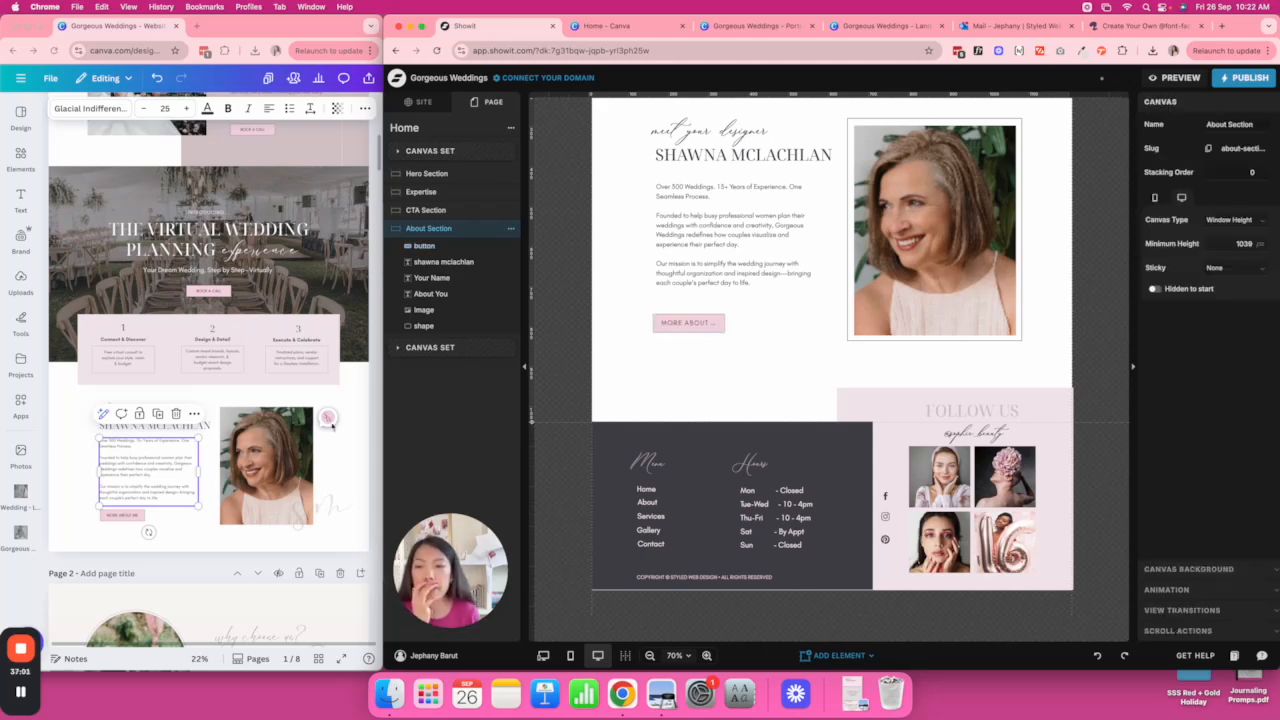
scroll(323, 424, "down", 10)
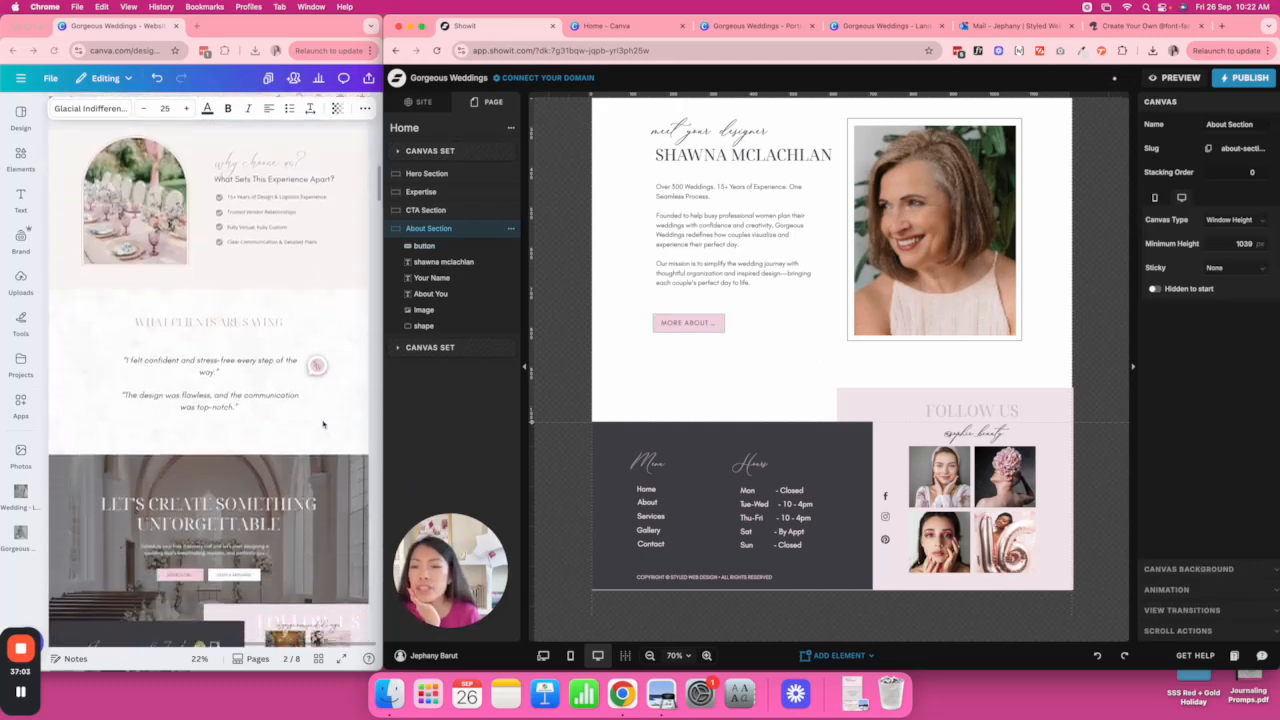
scroll(323, 424, "up", 1)
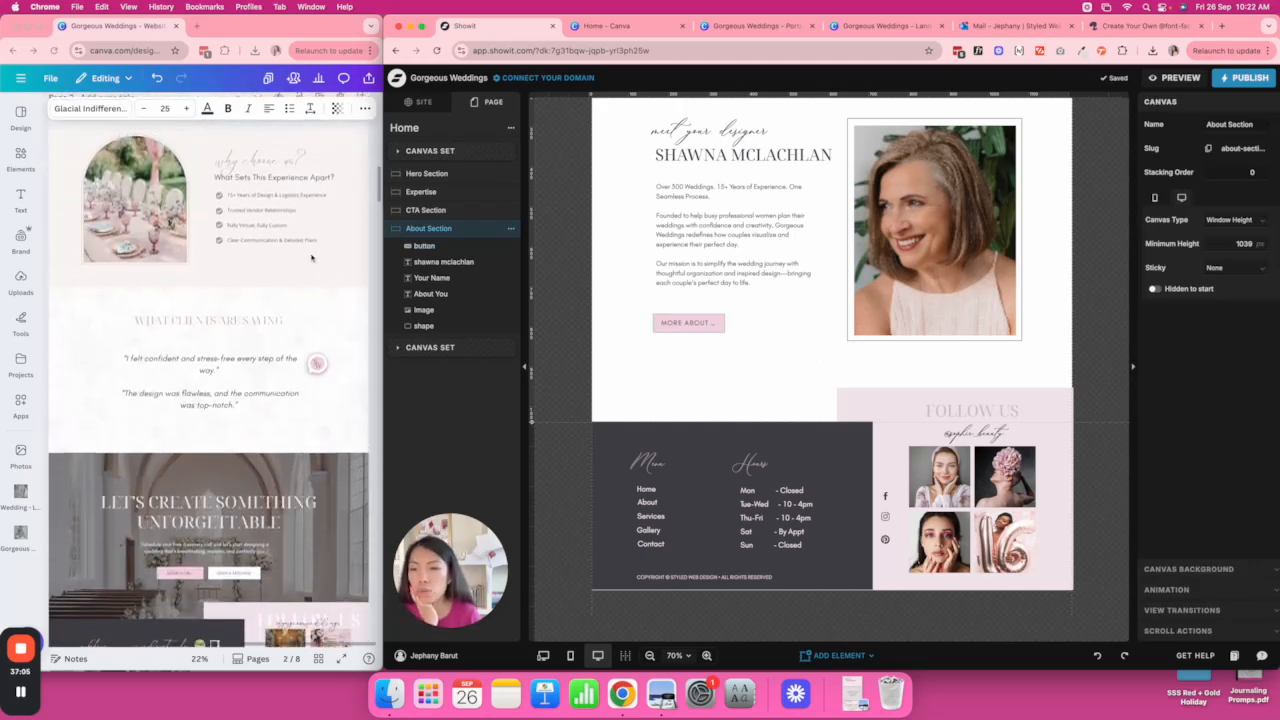
scroll(276, 475, "down", 3)
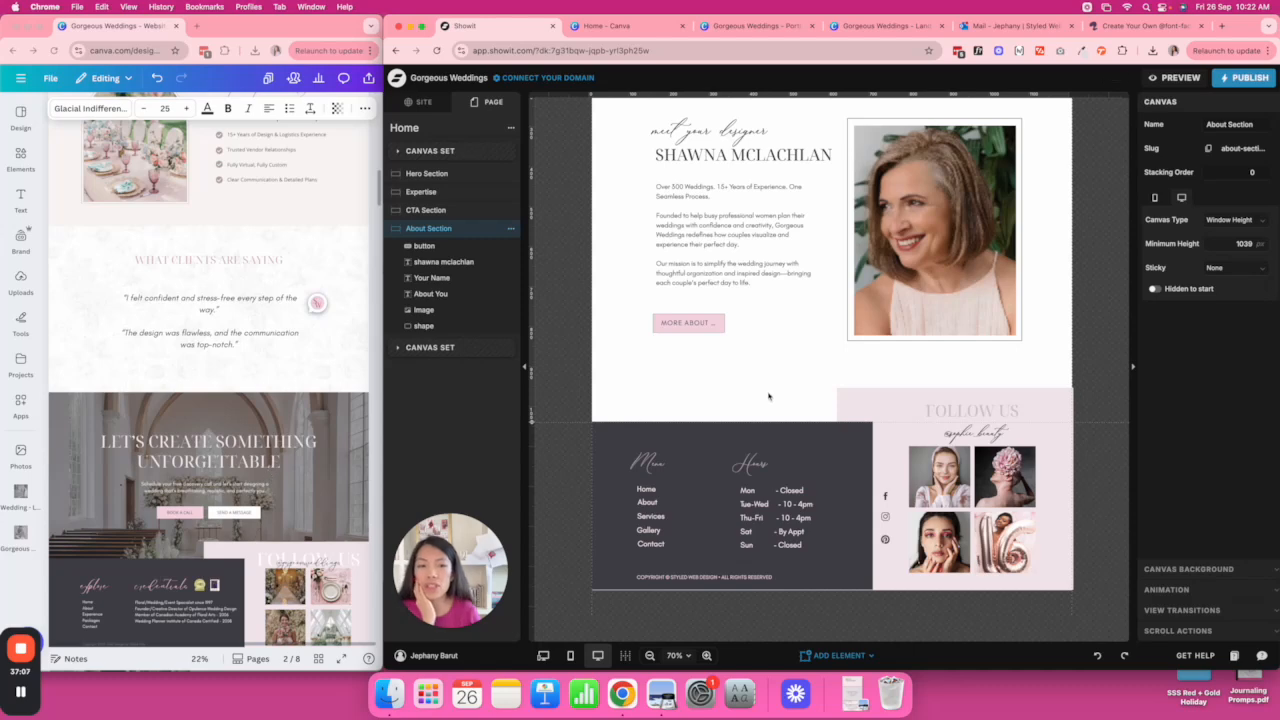
left_click(715, 325)
left_click_drag(727, 323, 740, 323)
left_click(796, 331)
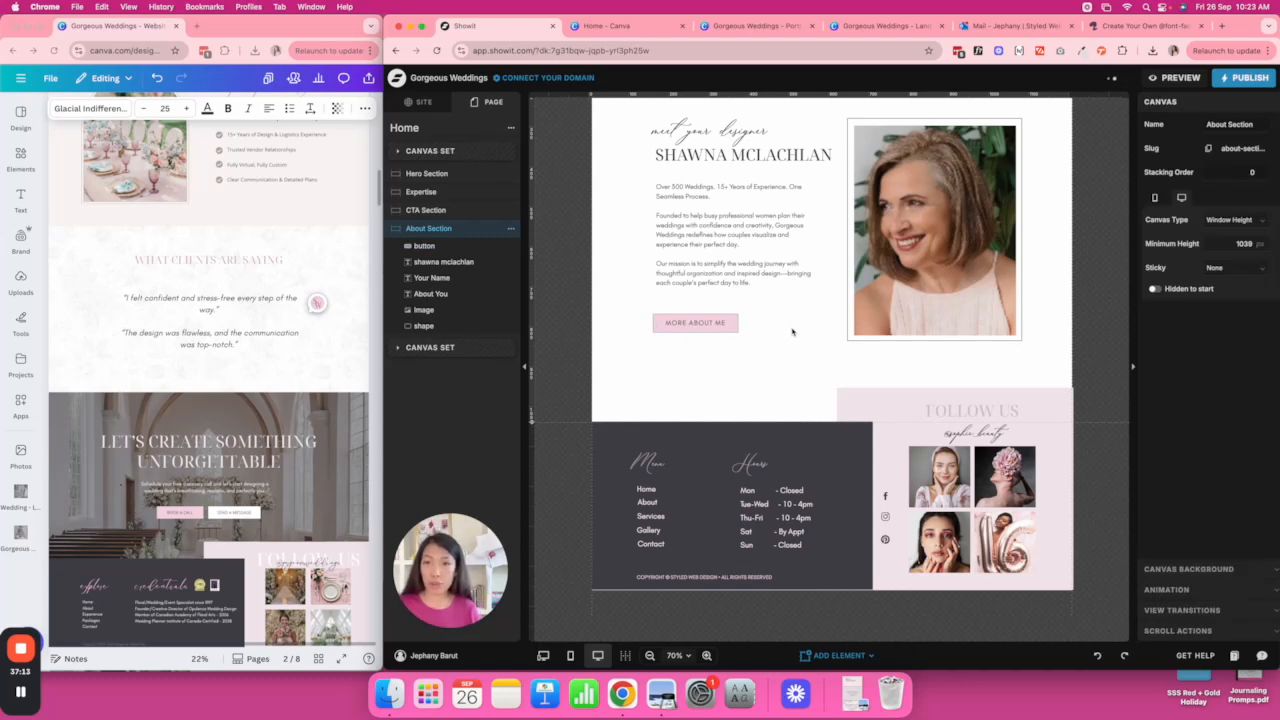
scroll(253, 266, "up", 3)
scroll(251, 280, "down", 1)
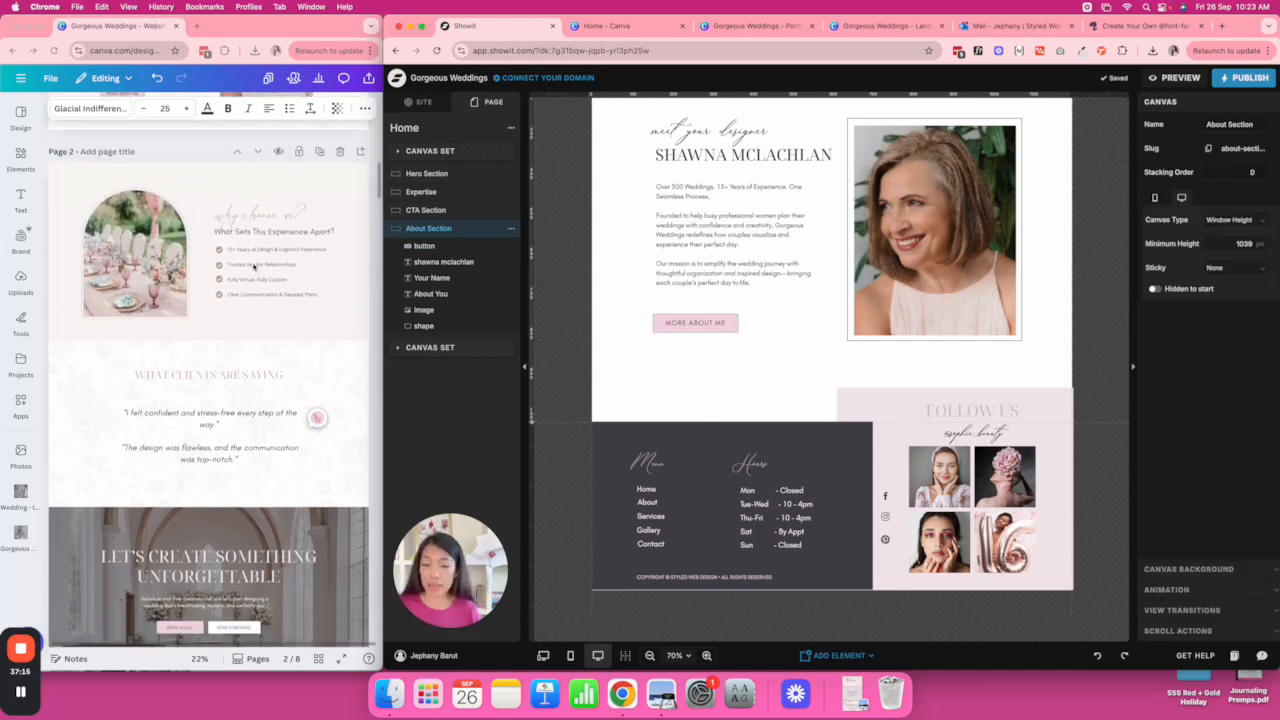
scroll(250, 420, "up", 5)
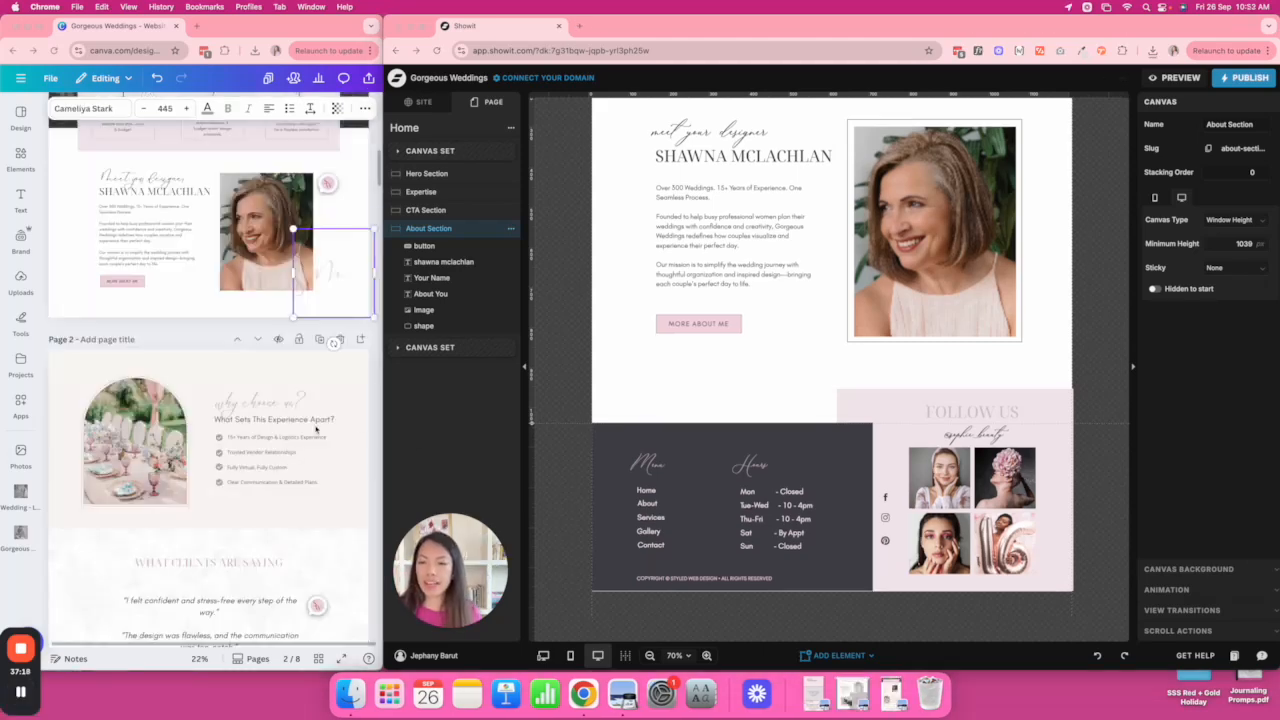
scroll(316, 430, "down", 6)
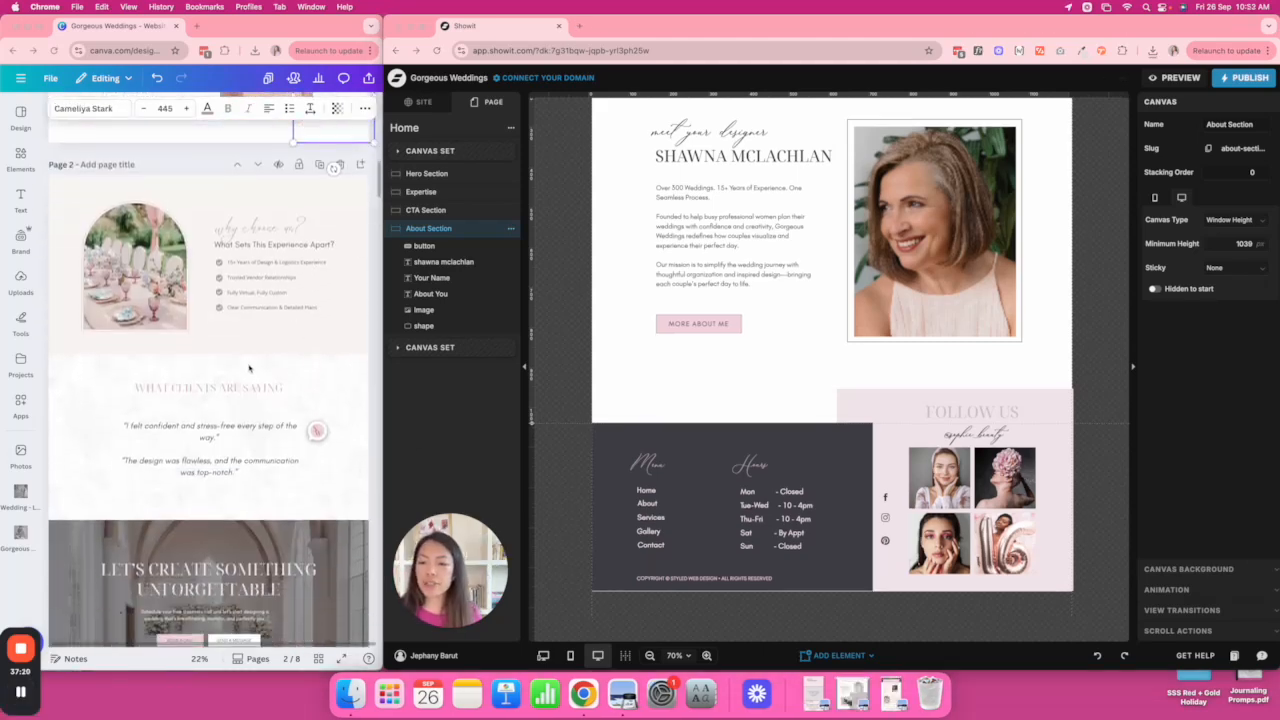
scroll(249, 368, "down", 1)
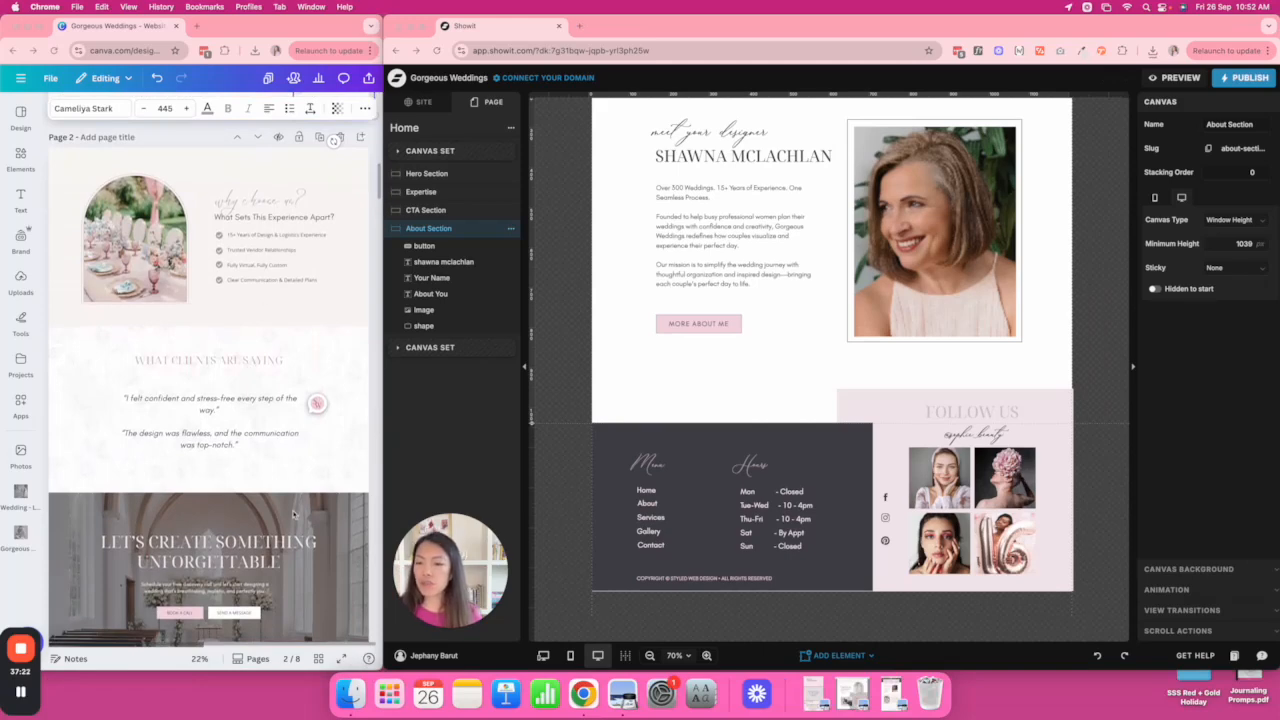
Delete the portrait's frame shape and check the signature in the Canva design.
left_click(850, 340)
key("Delete")
left_click(838, 655)
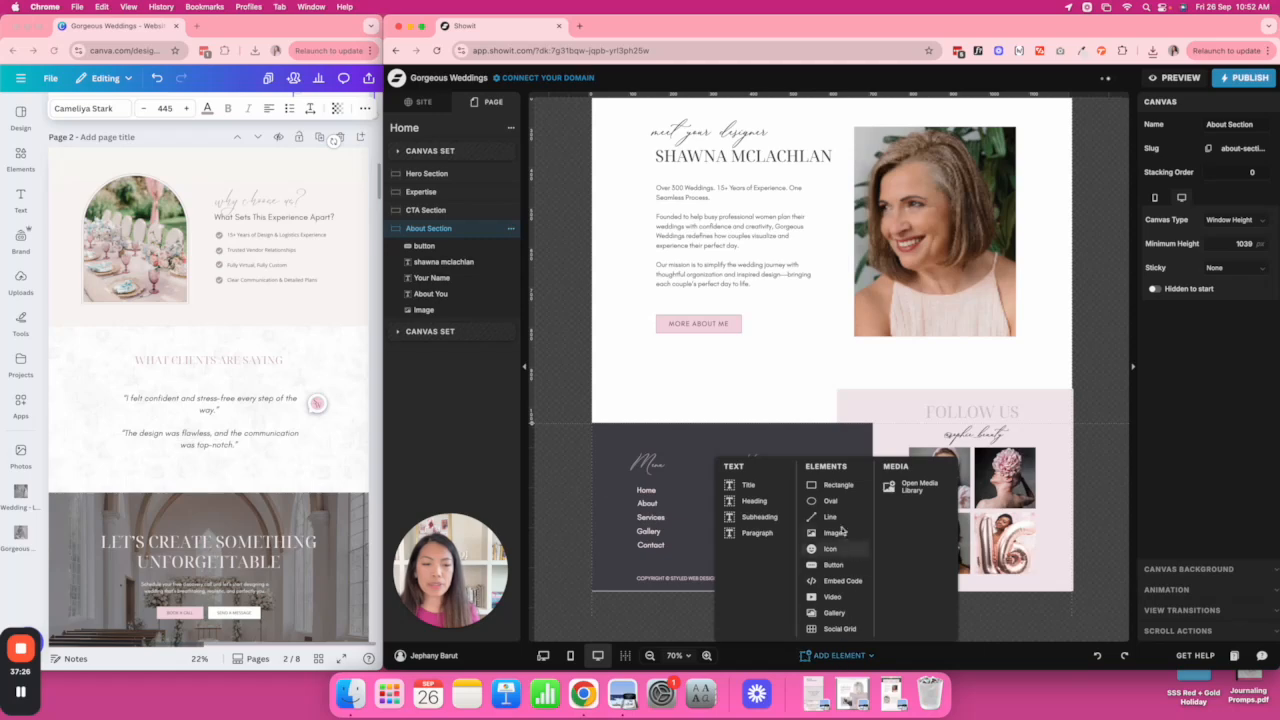
scroll(300, 300, "up", 4)
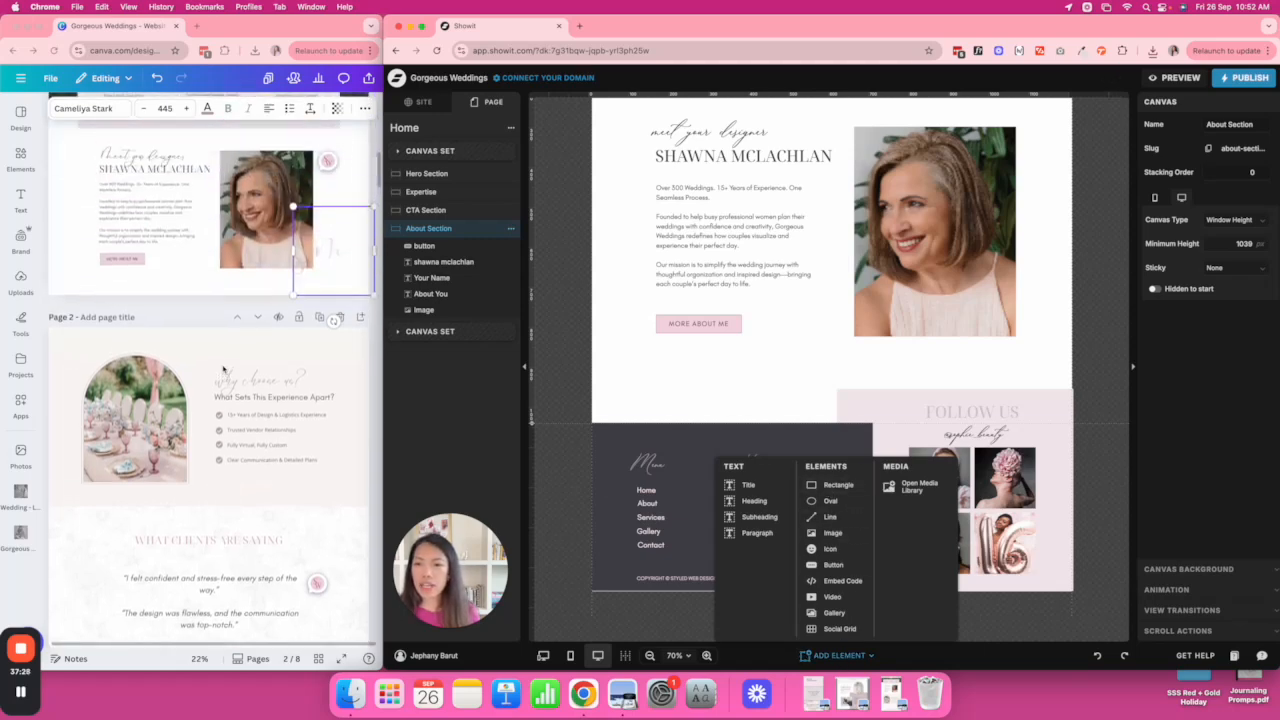
left_click(348, 267)
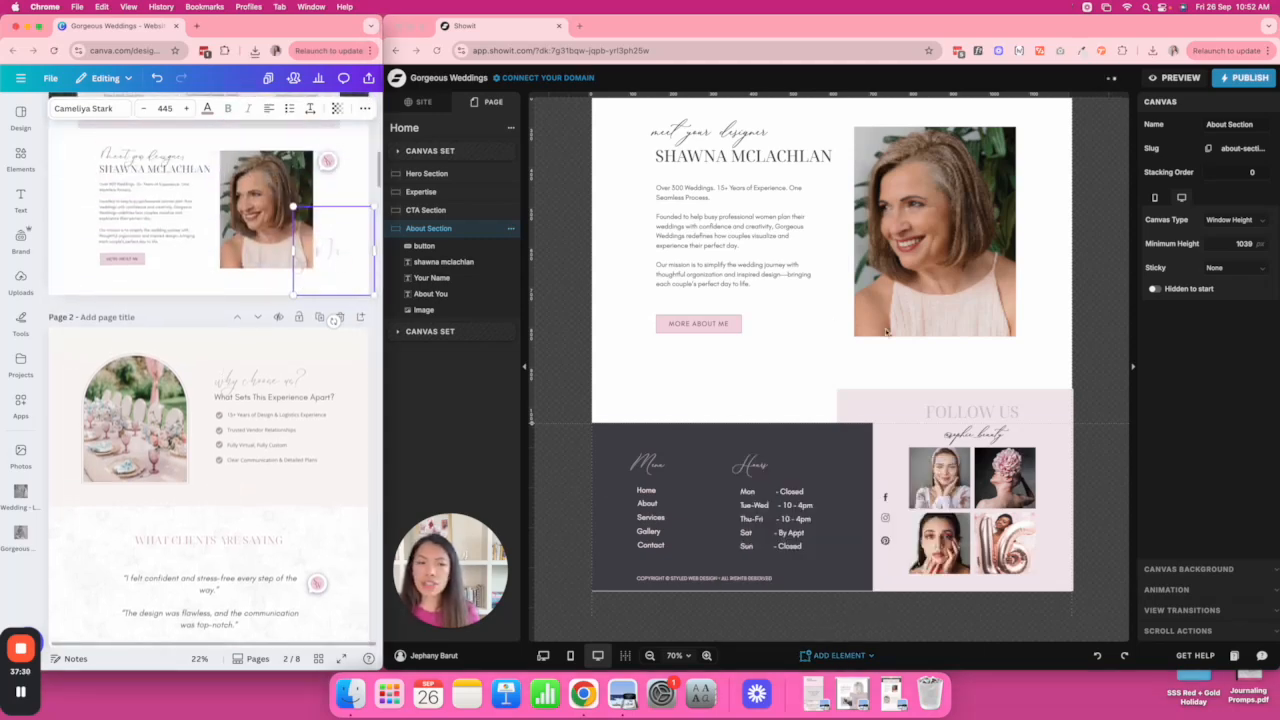
left_click(840, 655)
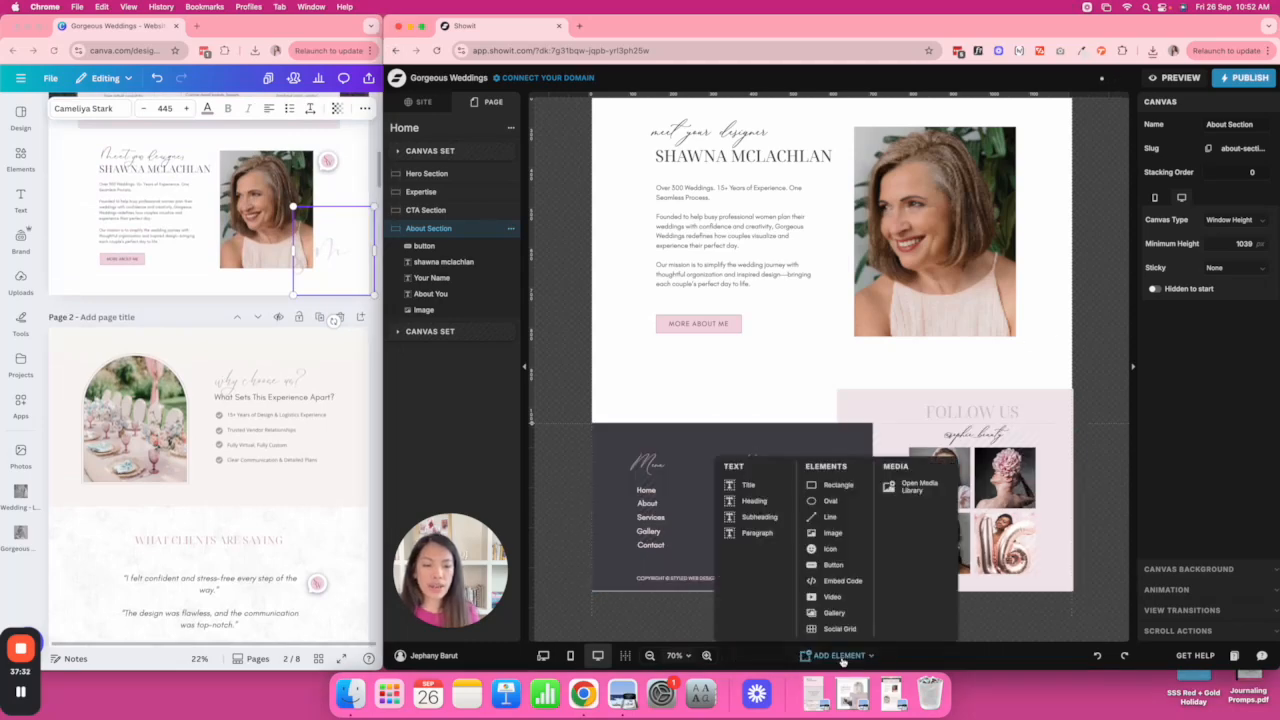
Add an image element and fill it with sm-signature.png uploaded from the Values folder.
left_click(842, 533)
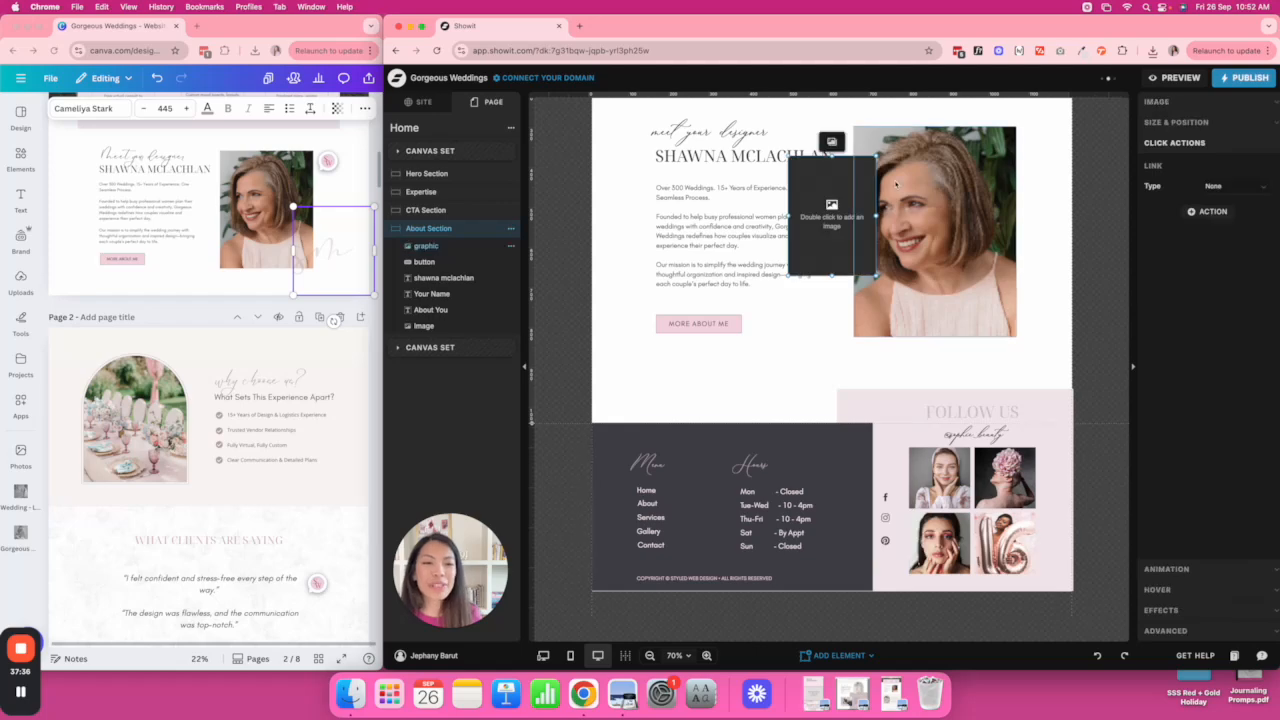
left_click(1228, 145)
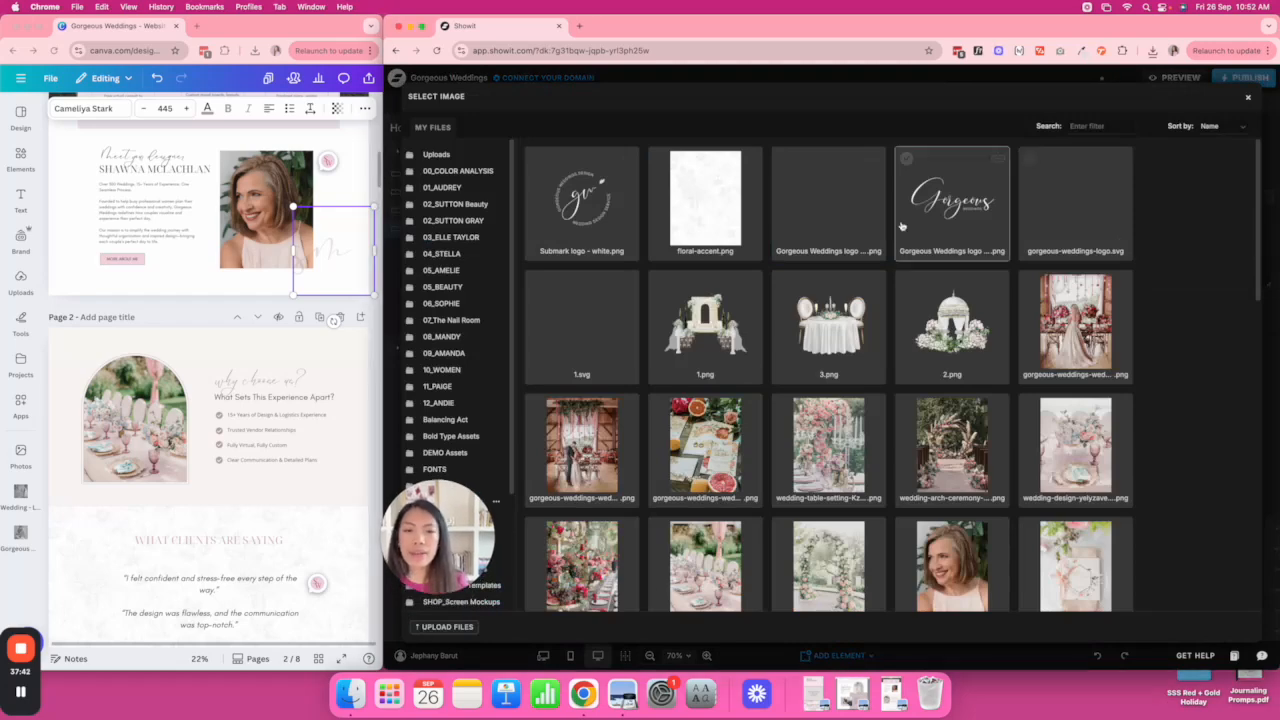
left_click(449, 628)
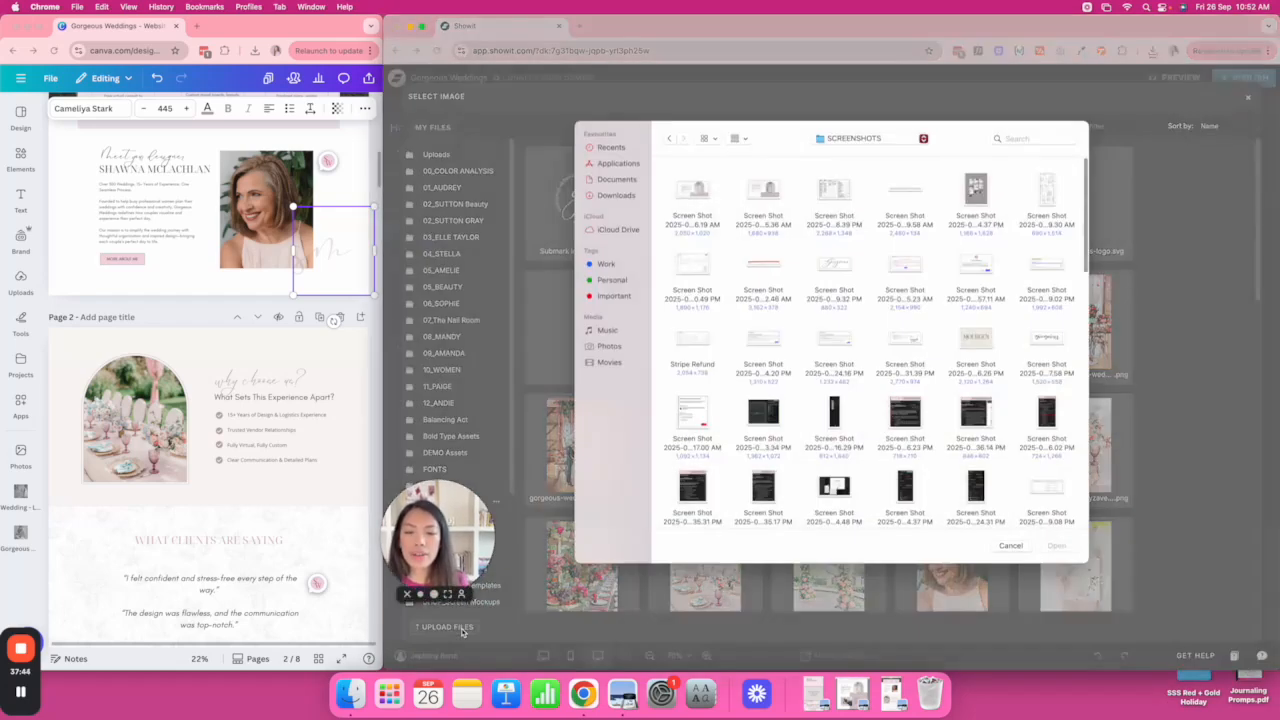
left_click(893, 142)
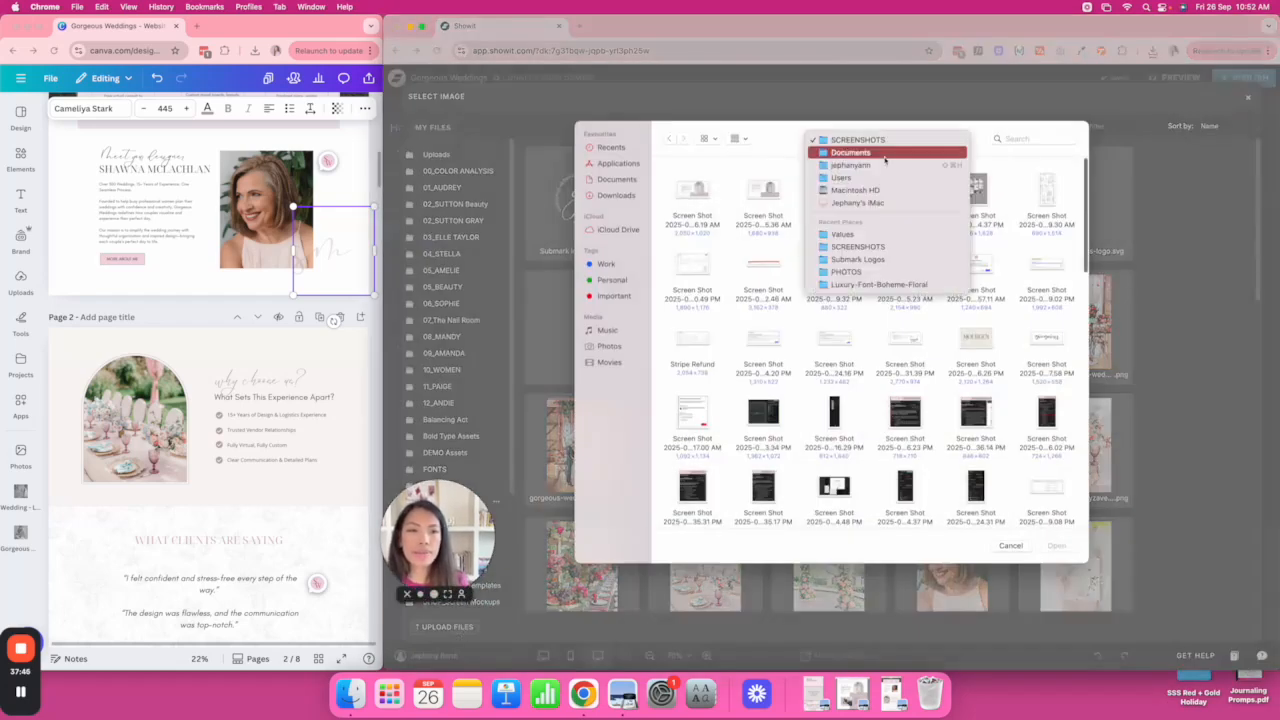
left_click(880, 233)
left_click(691, 193)
double_click(691, 193)
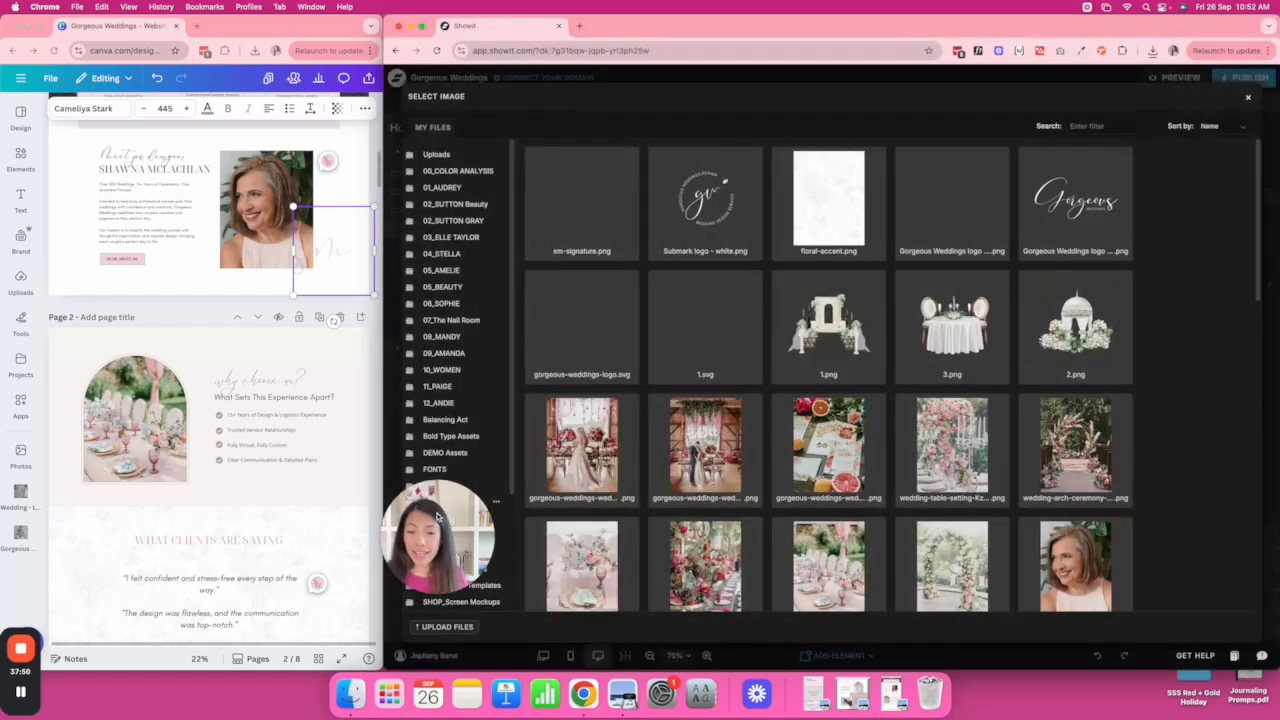
left_click(581, 205)
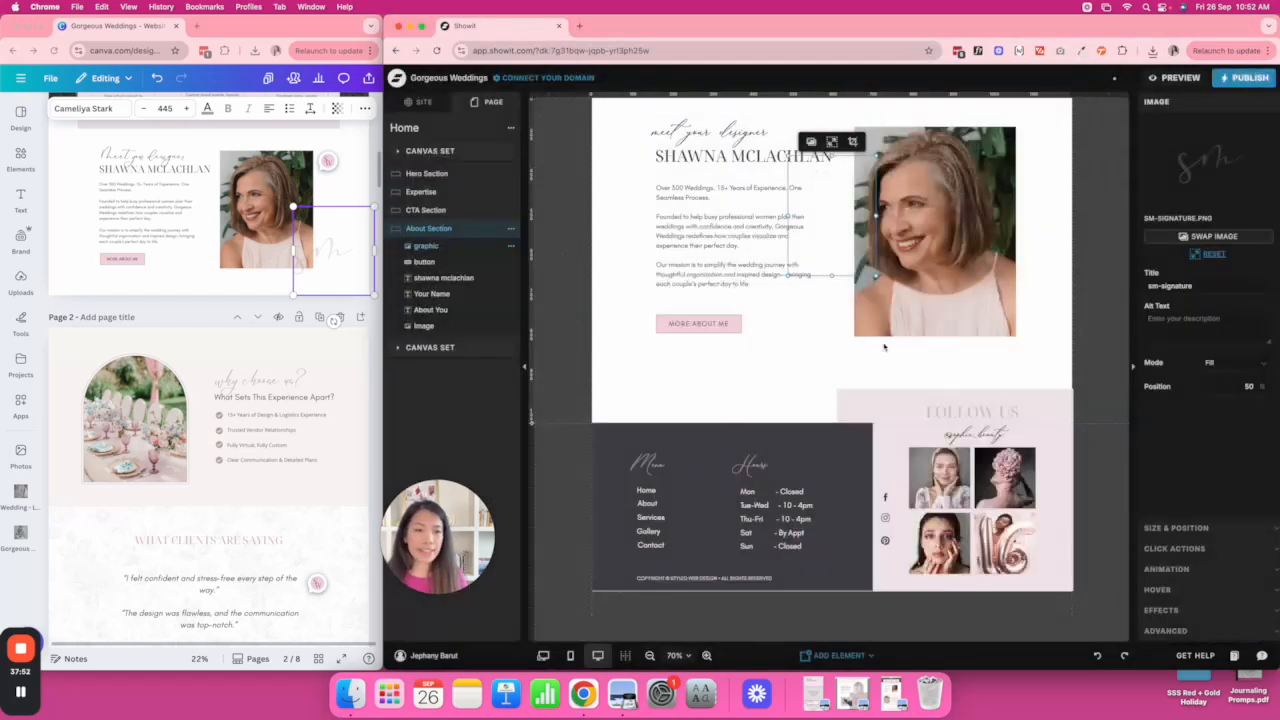
Restore the signature's proportions, enlarge it and move it over the portrait's lower right corner.
left_click(1213, 254)
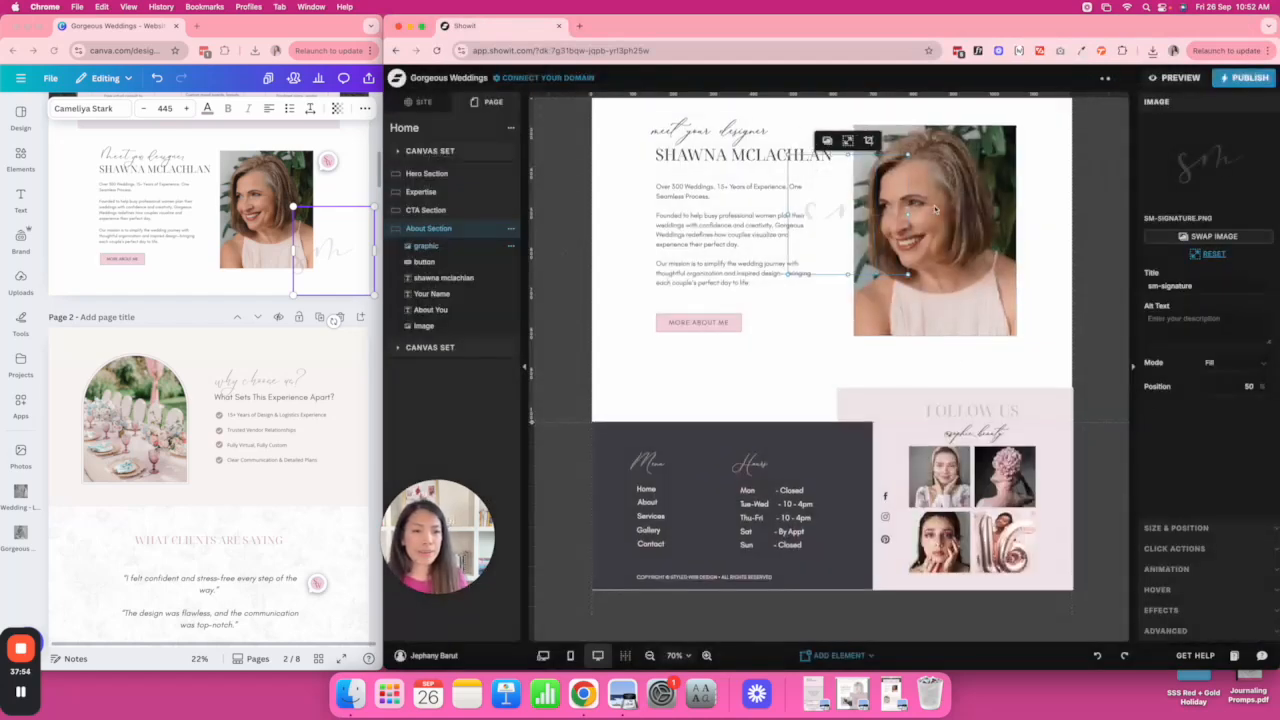
left_click_drag(858, 225, 1031, 349)
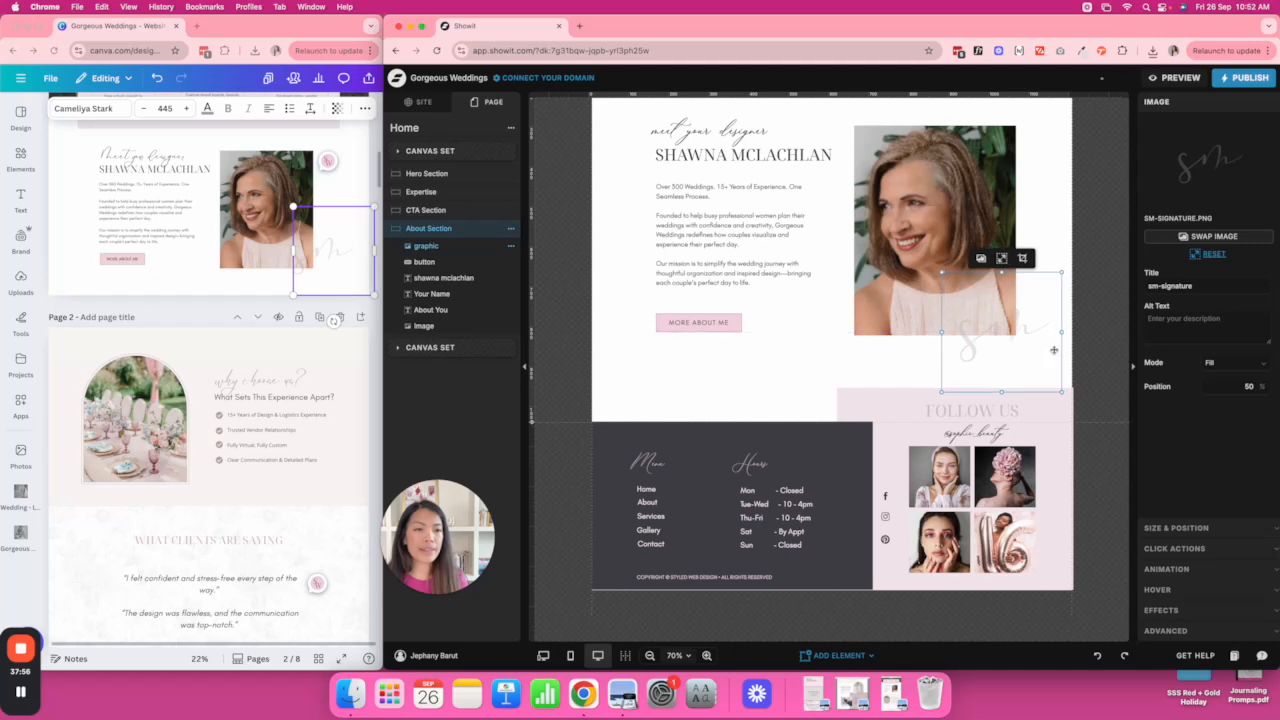
left_click_drag(1060, 274, 1069, 301)
left_click(1098, 306)
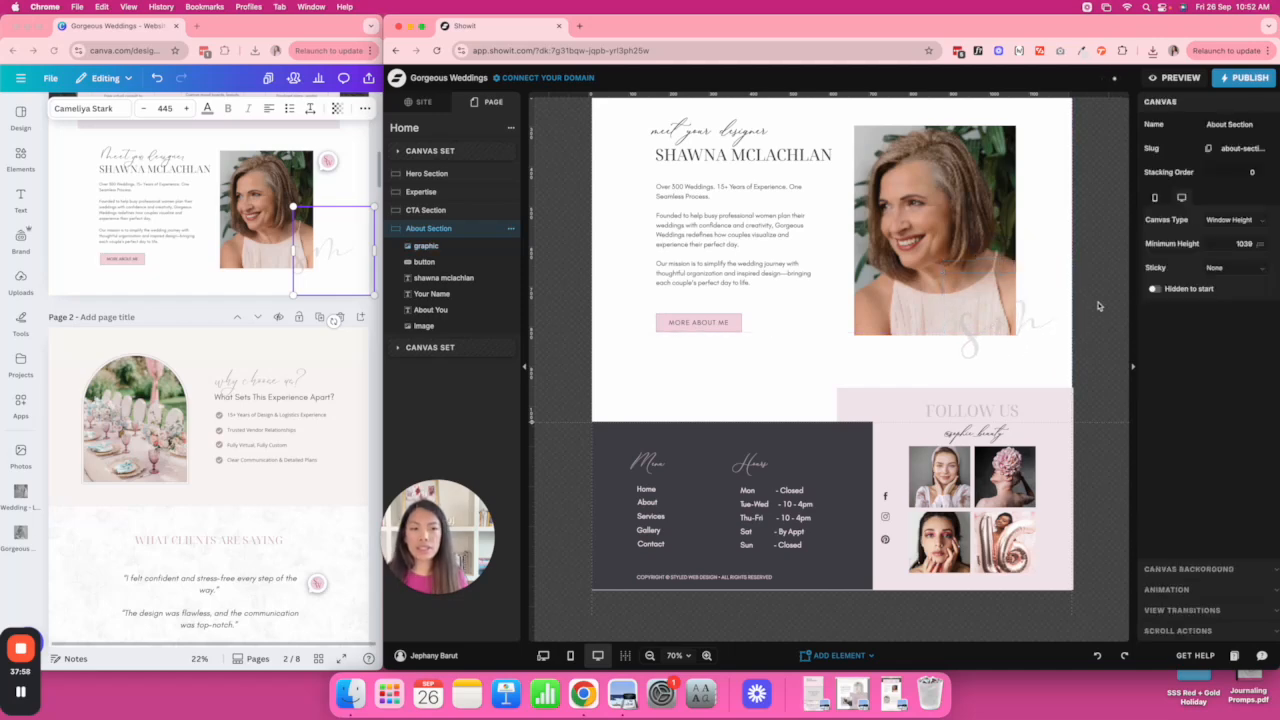
left_click(1025, 337)
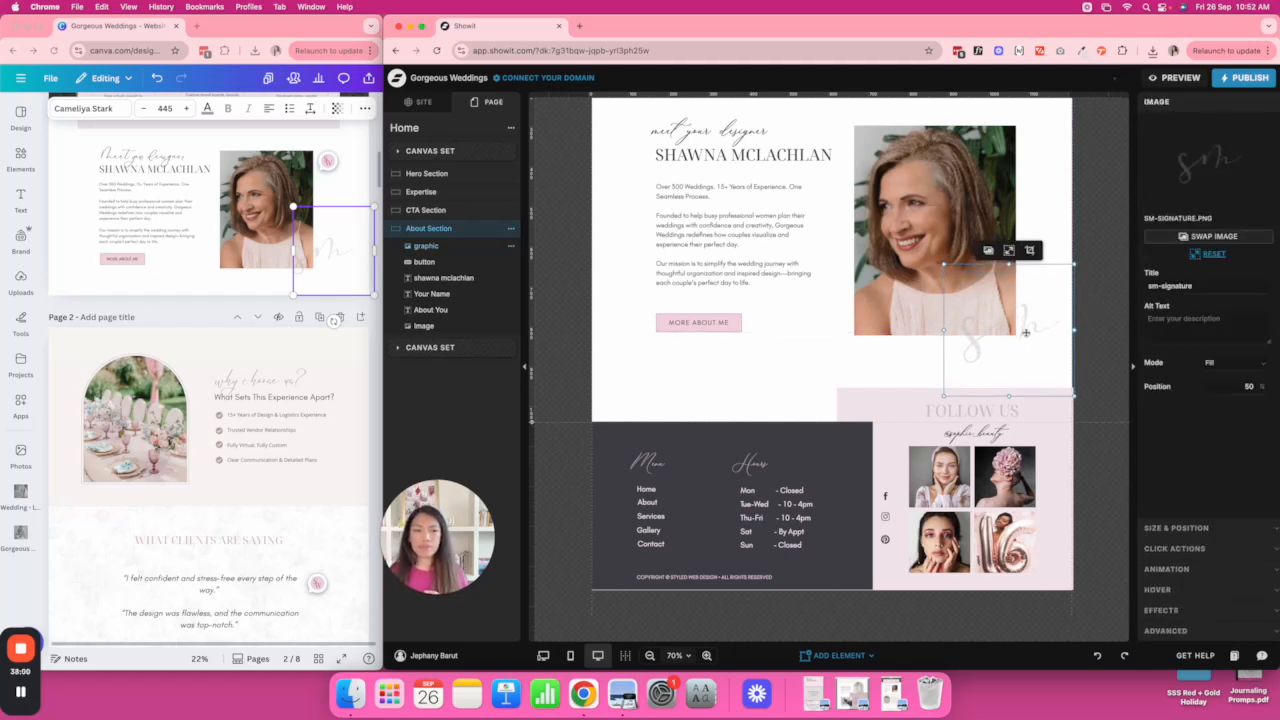
left_click(1092, 322)
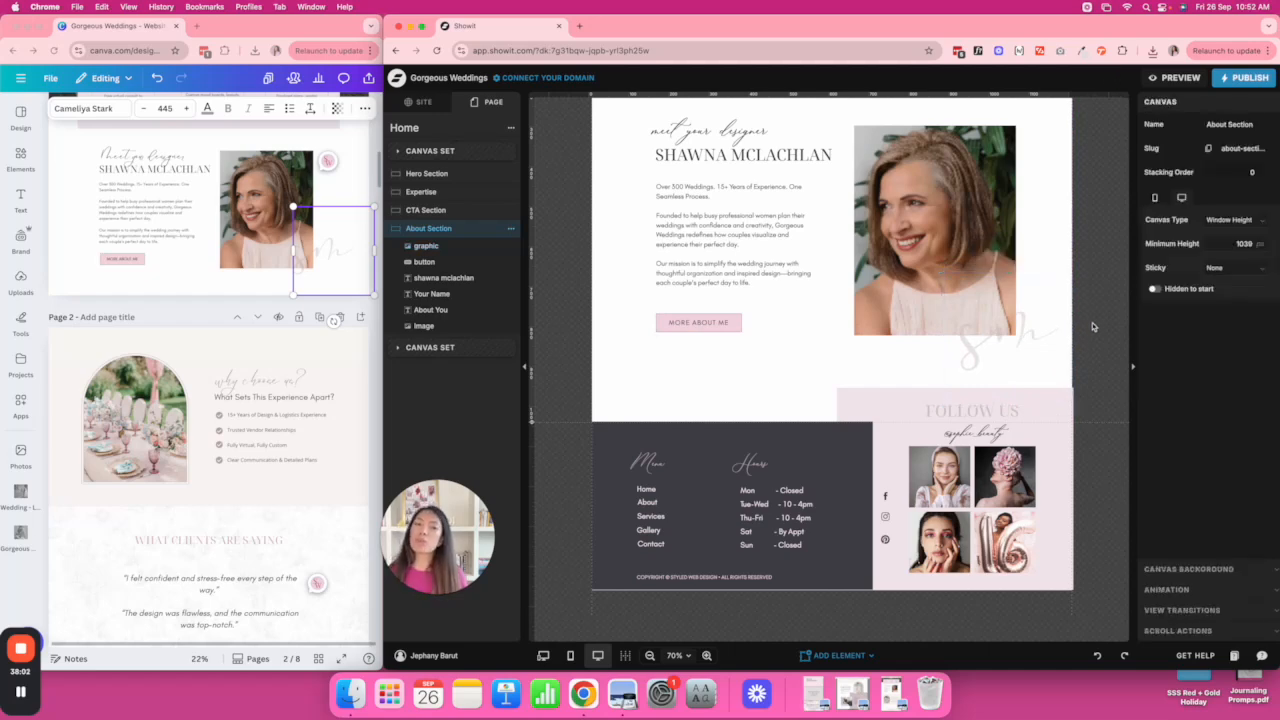
Review the signature placement against the portrait, name title and script heading.
scroll(1092, 322, "up", 2)
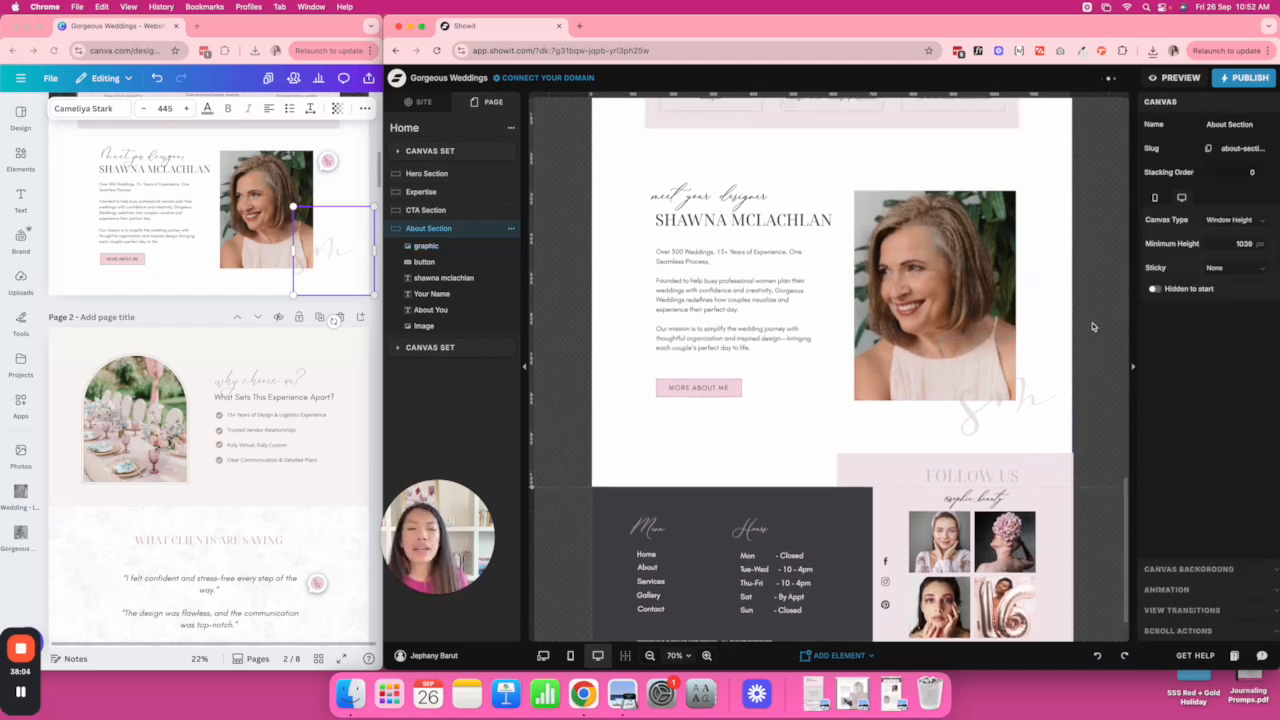
left_click(989, 294)
left_click(1083, 279)
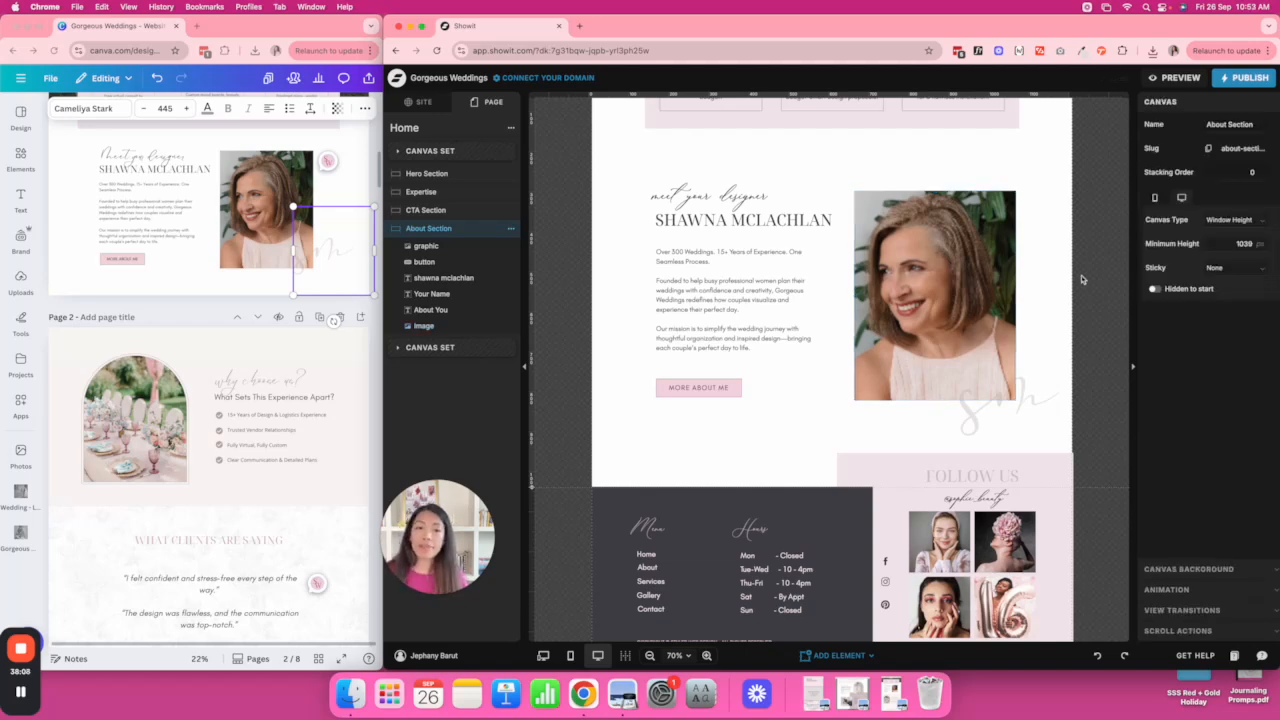
scroll(1081, 279, "down", 2)
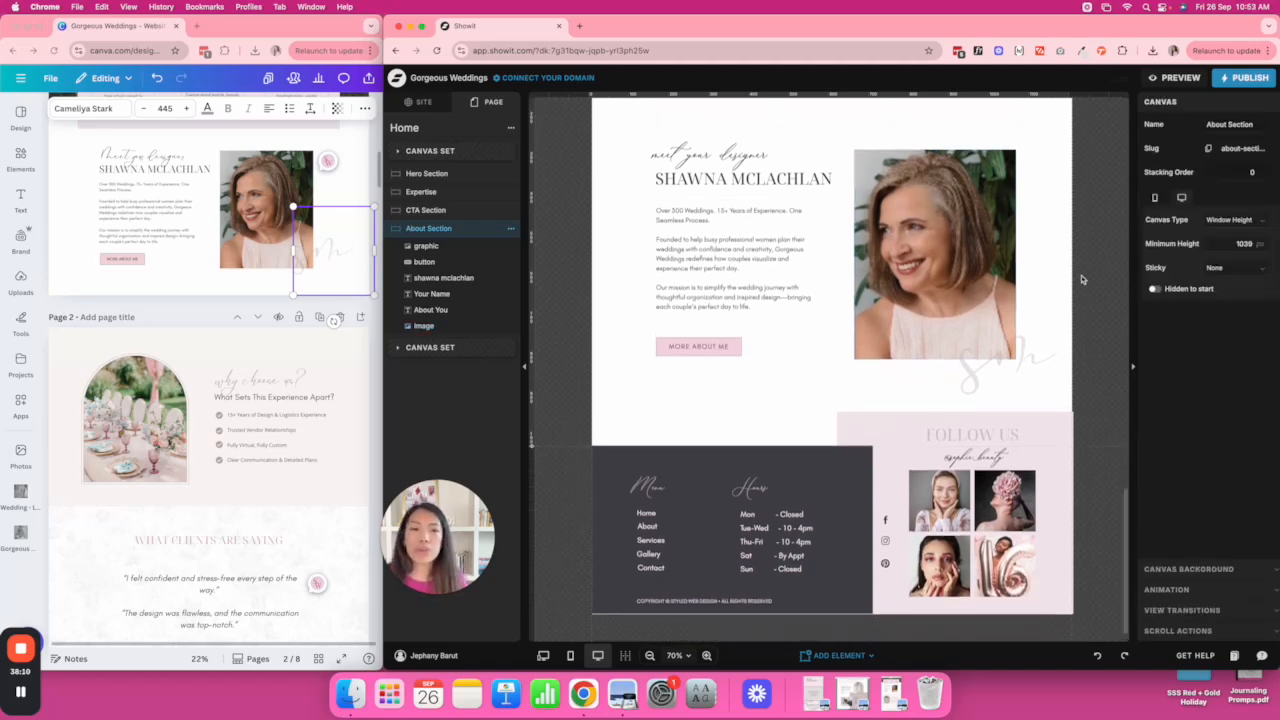
left_click(723, 181)
left_click(700, 156)
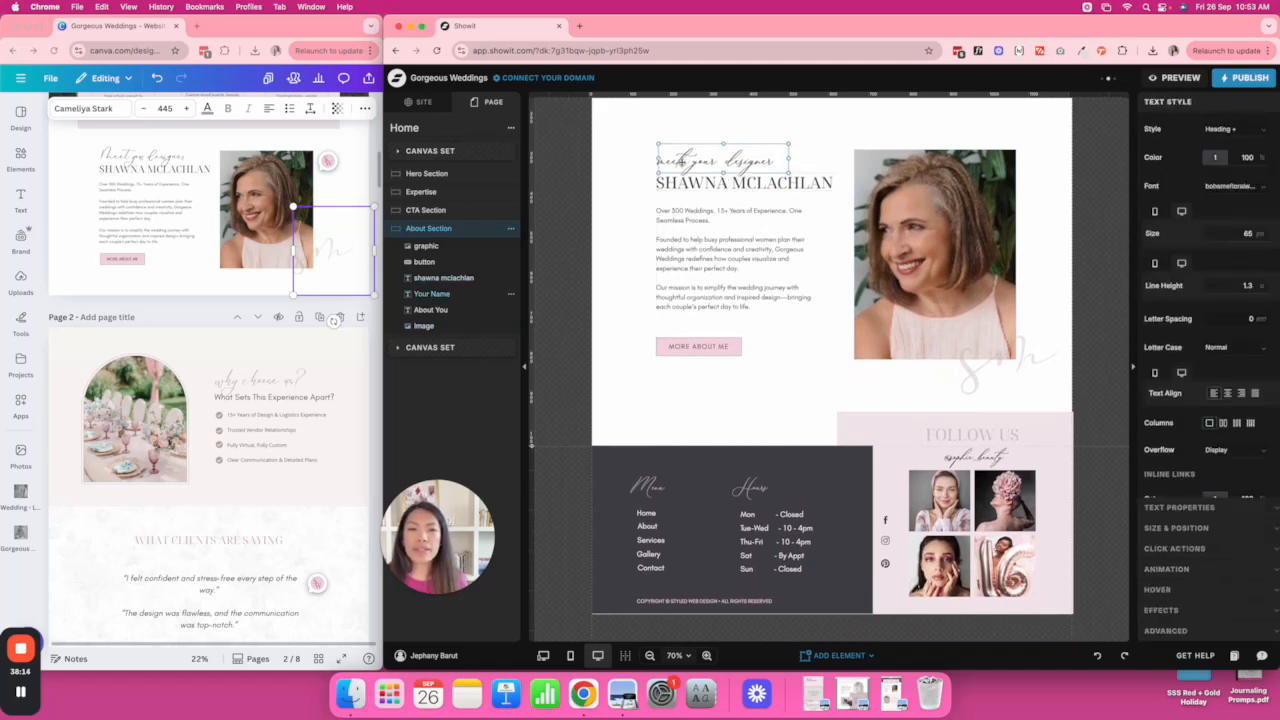
left_click(836, 157)
scroll(672, 374, "down", 1)
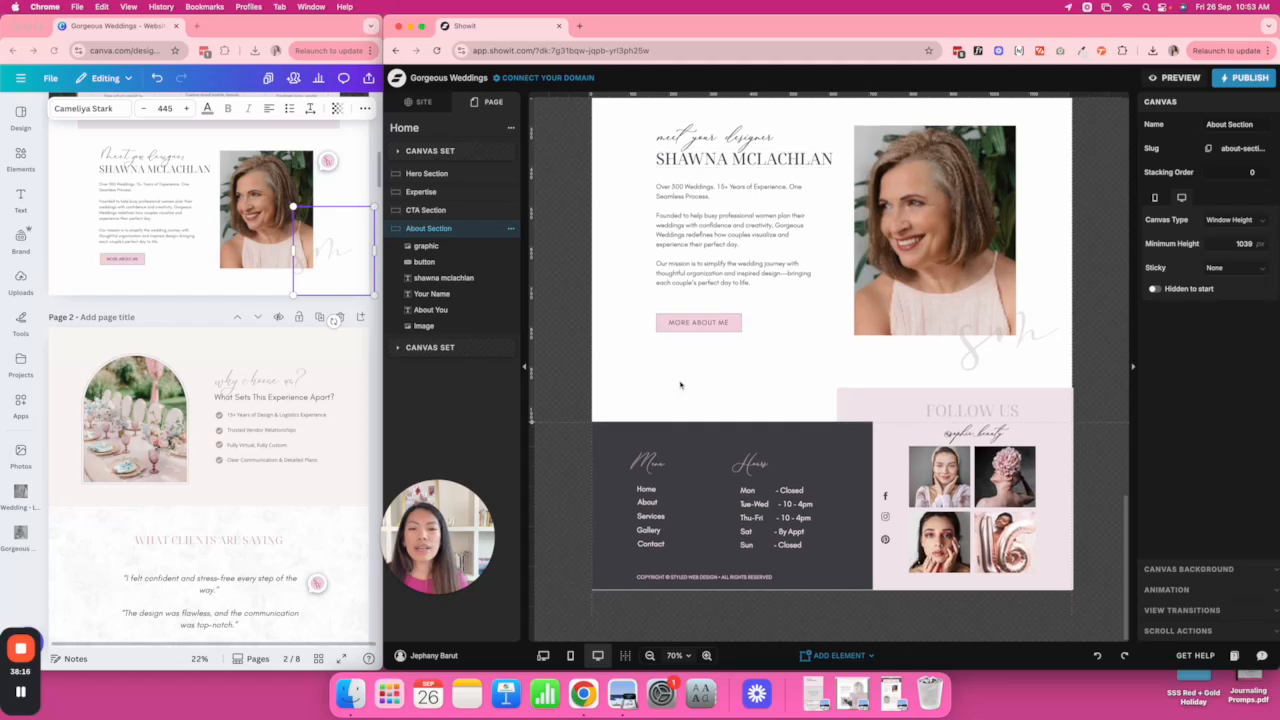
Add a blank New Canvas below About and stretch its height to 579 px.
left_click(511, 127)
left_click(540, 157)
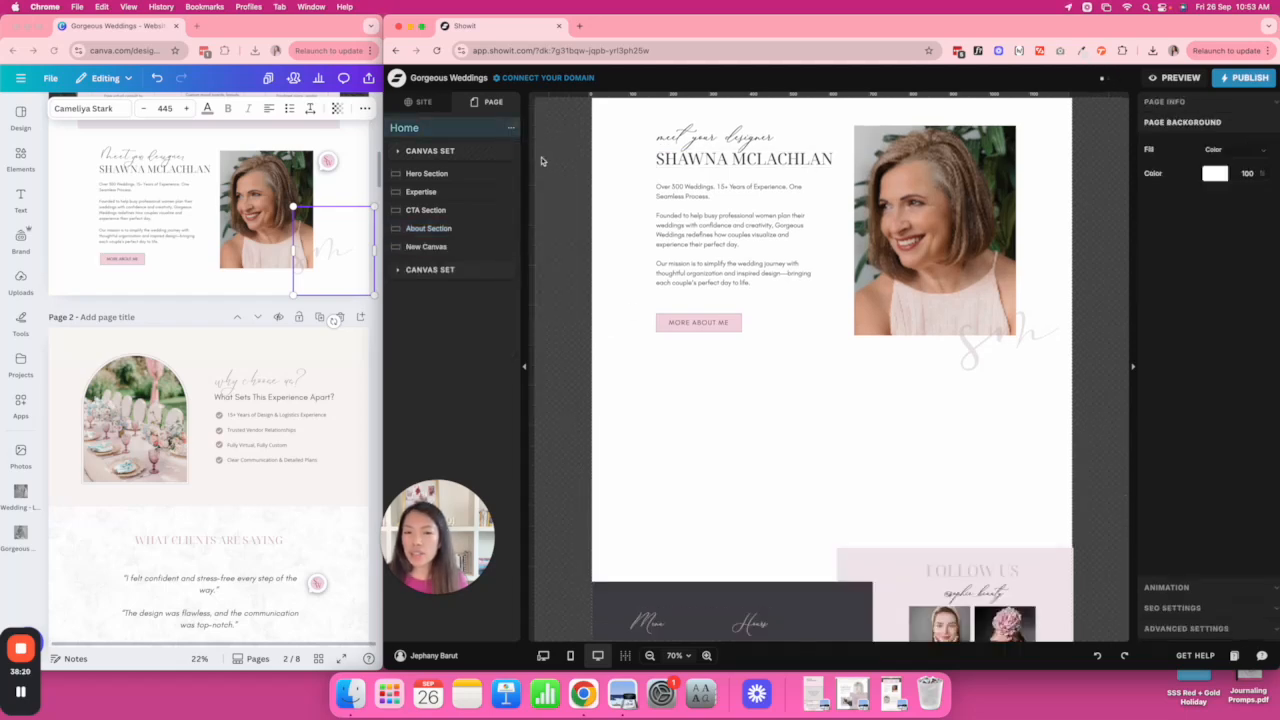
scroll(640, 254, "down", 1)
left_click(738, 314)
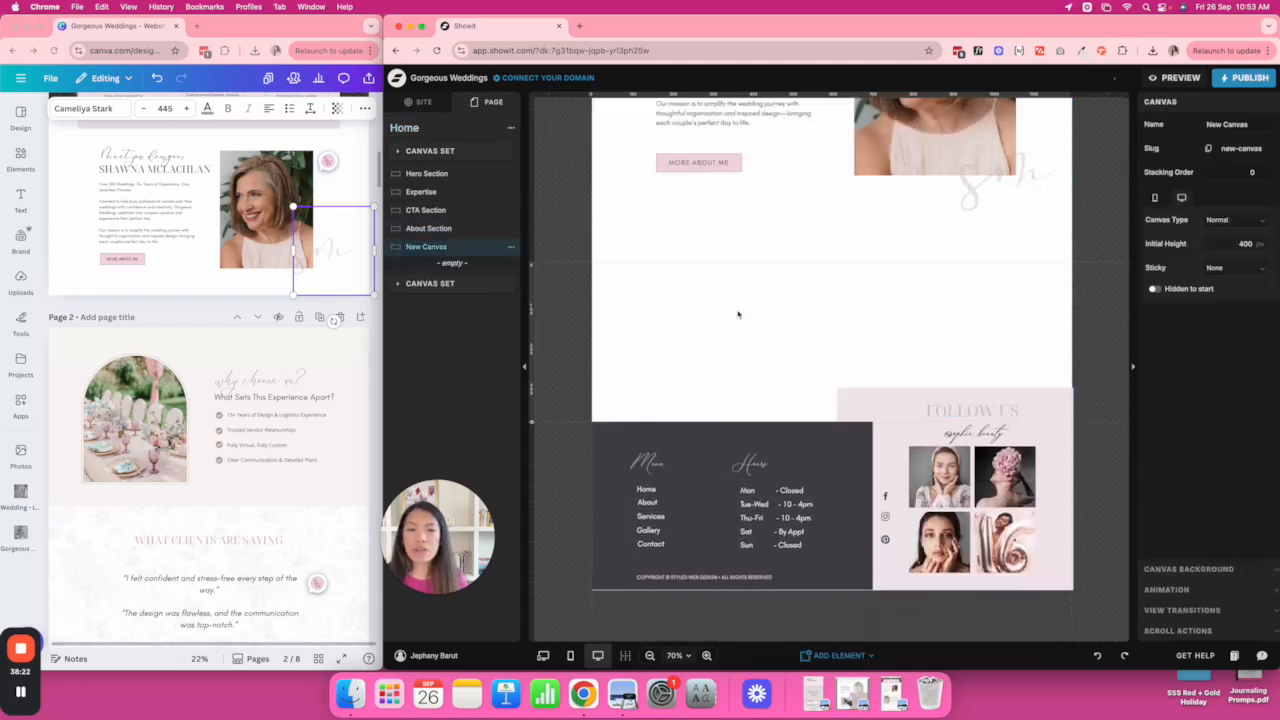
left_click_drag(530, 422, 533, 493)
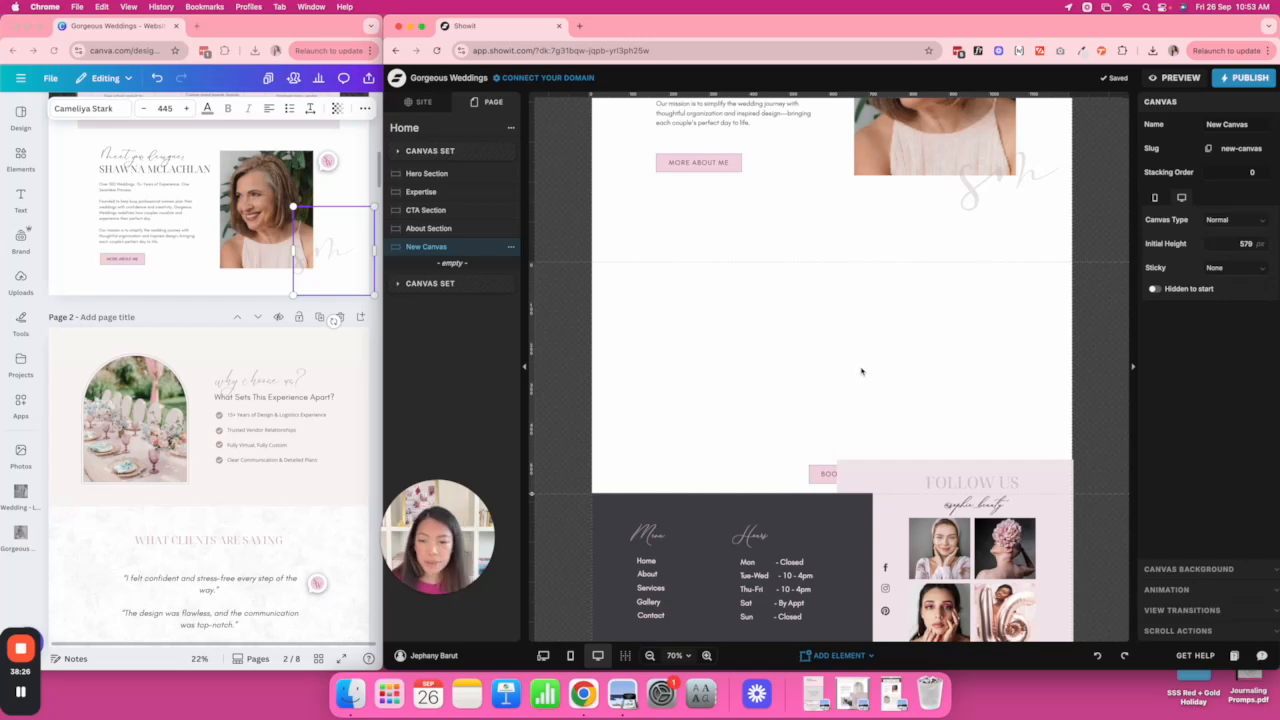
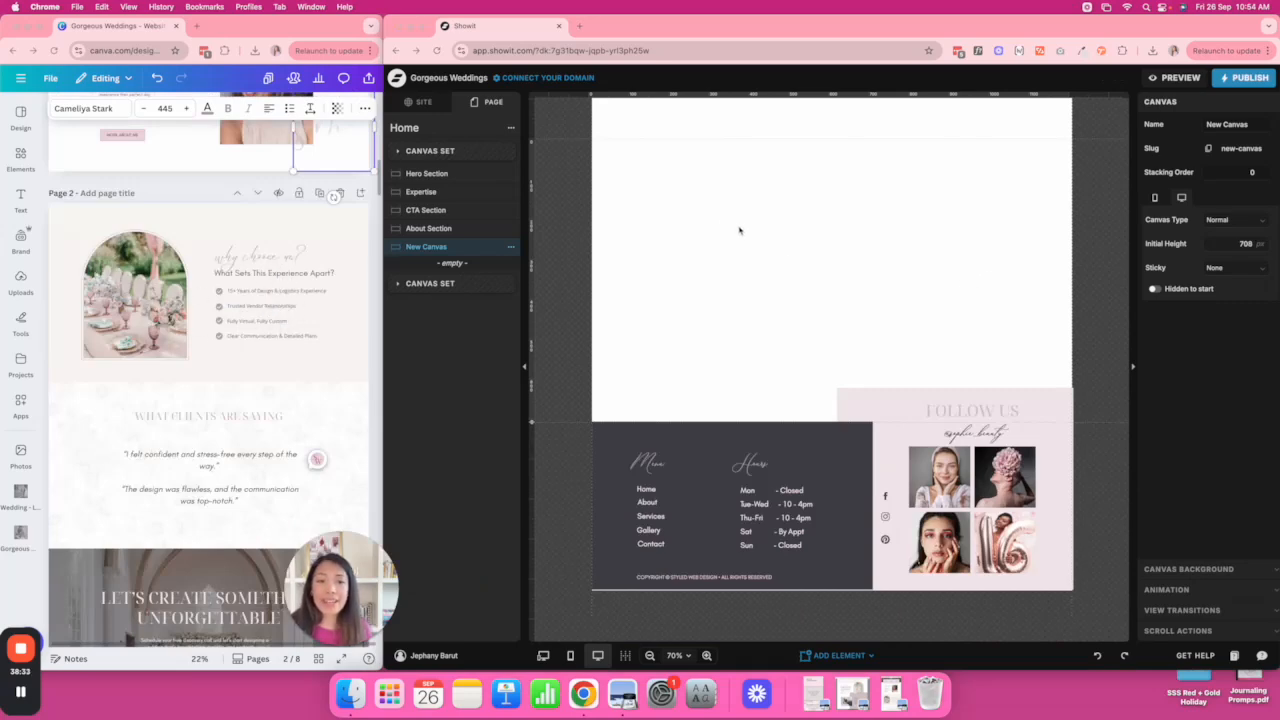
Try selecting the got engaged? texts and the arched image with its shape in Expertise.
left_click(712, 211)
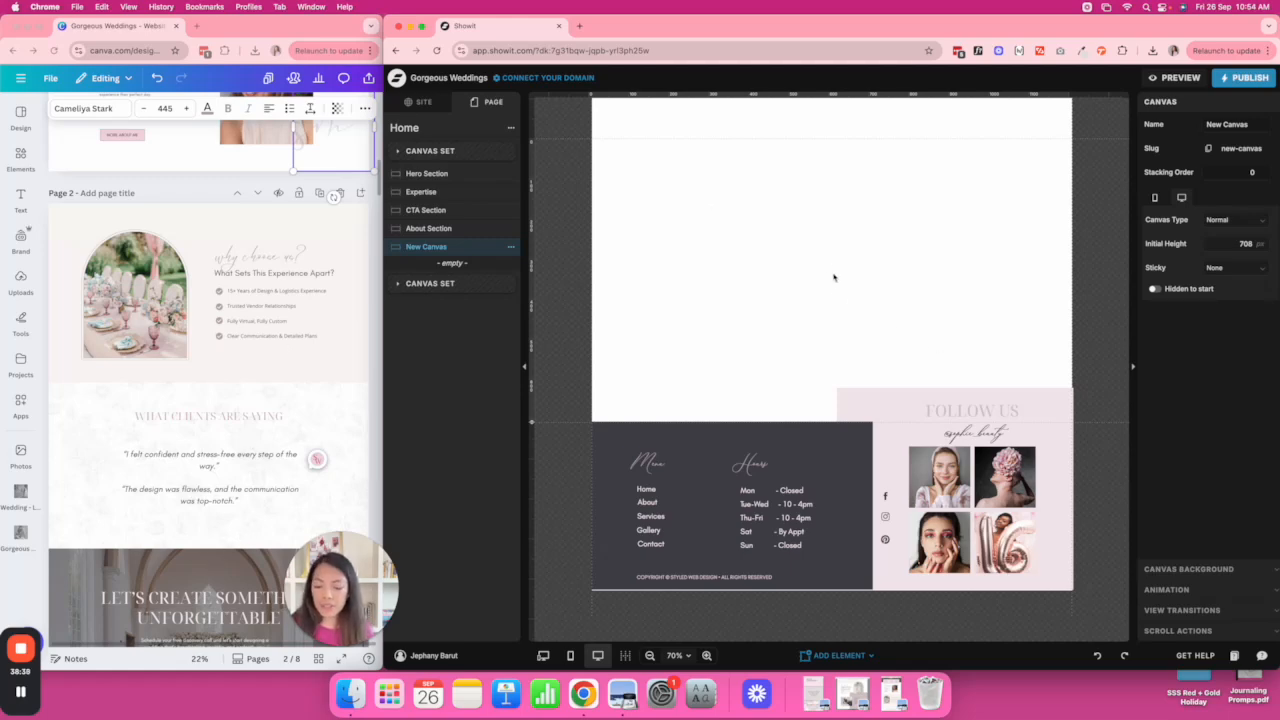
scroll(826, 266, "up", 10)
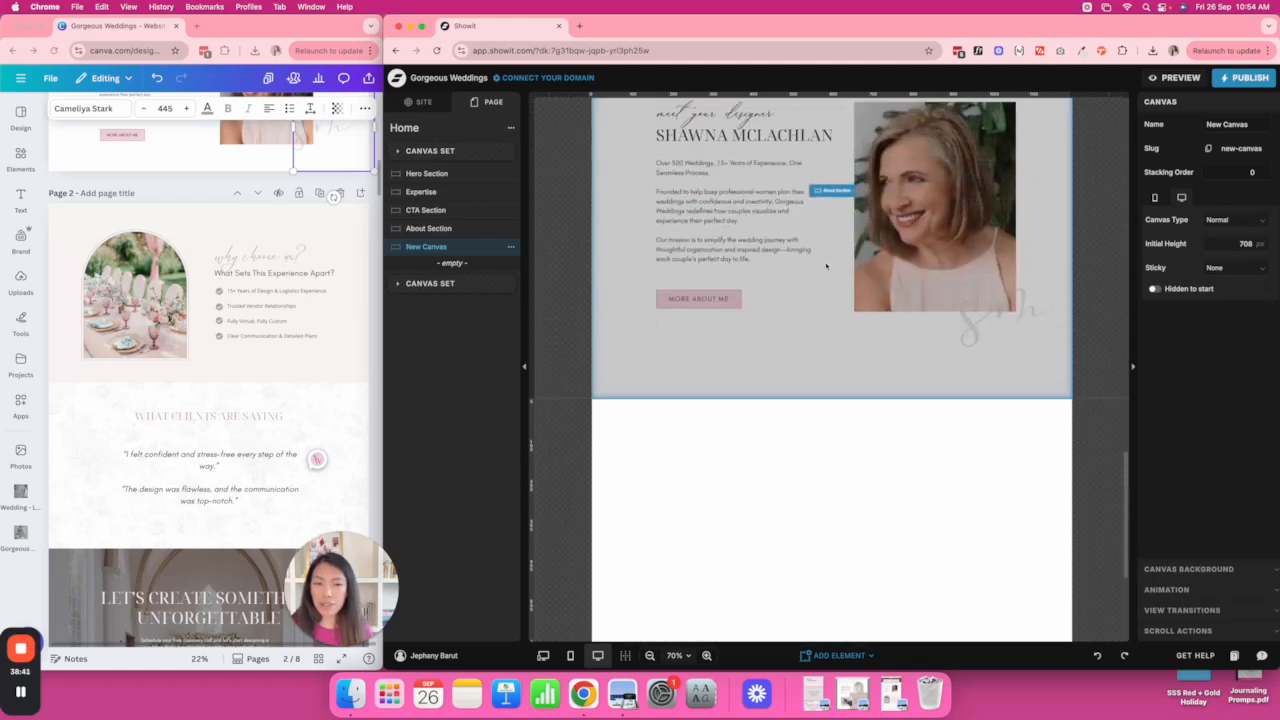
scroll(826, 266, "up", 10)
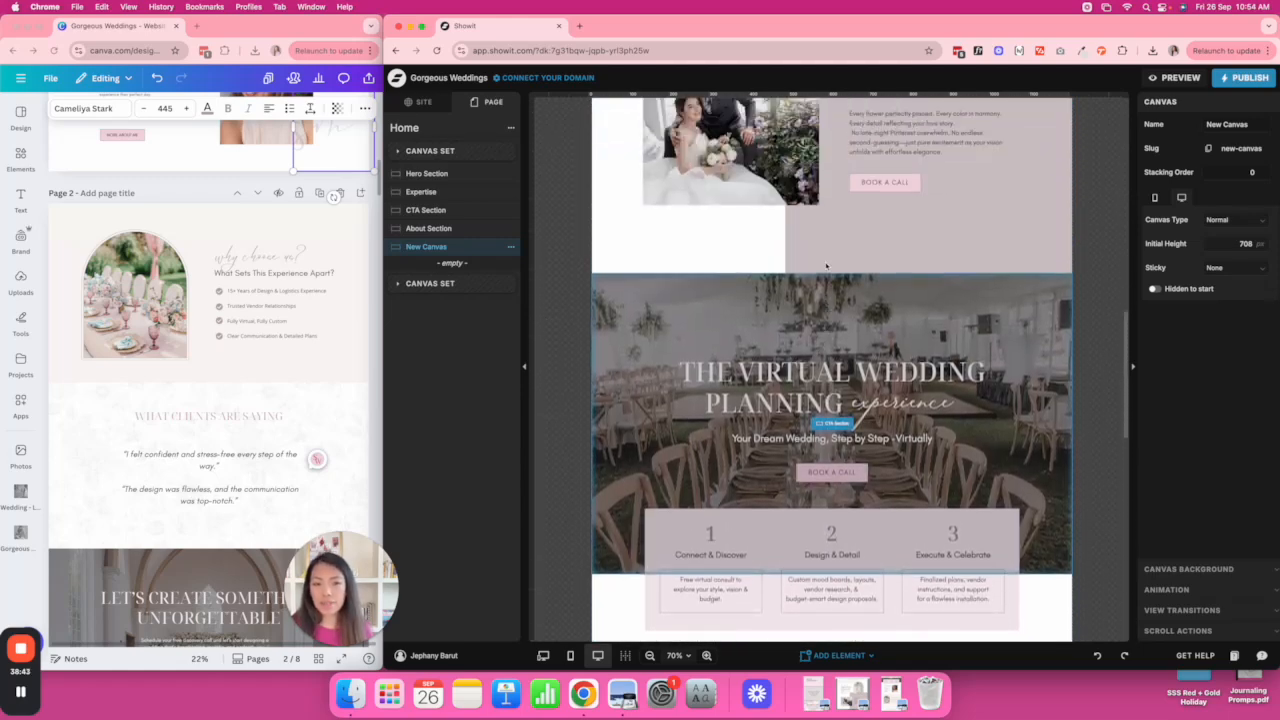
scroll(826, 266, "up", 3)
left_click(720, 205)
left_click(720, 206)
left_click(714, 226, "shift")
left_click(716, 268, "shift")
left_click(995, 242)
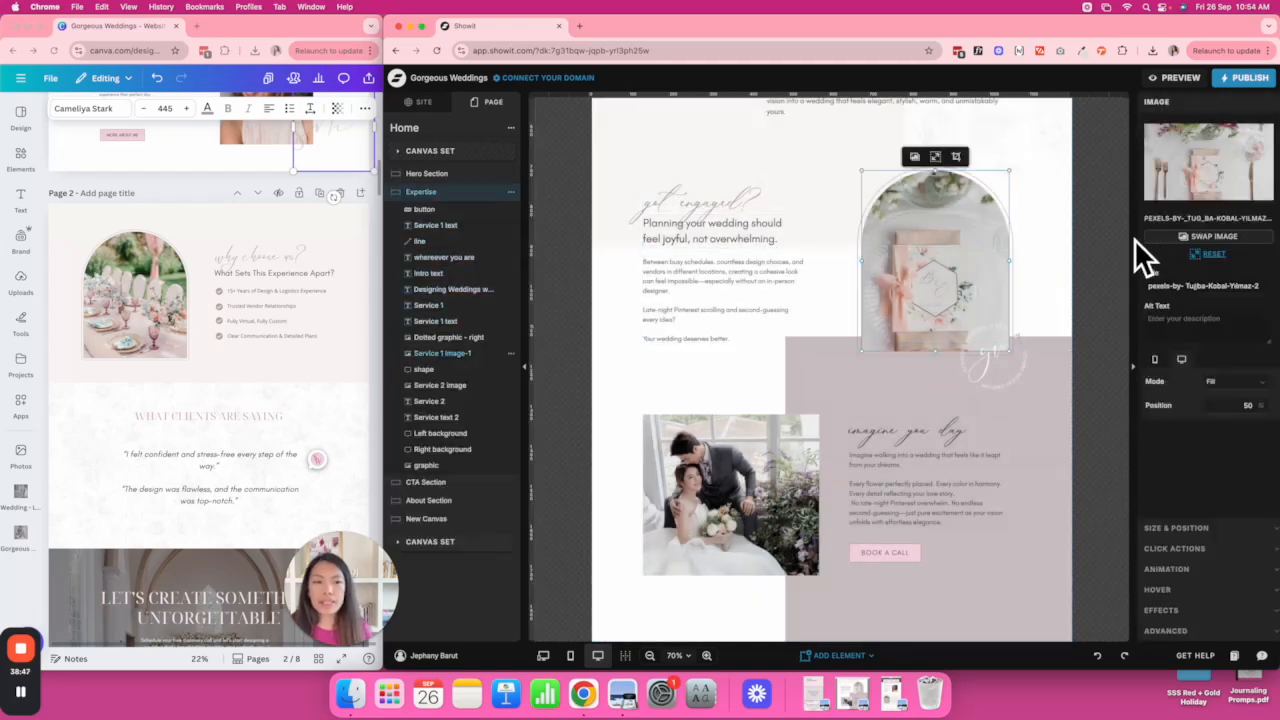
left_click_drag(1047, 266, 962, 282)
left_click(738, 288, "shift")
left_click(723, 238)
left_click(726, 228, "shift")
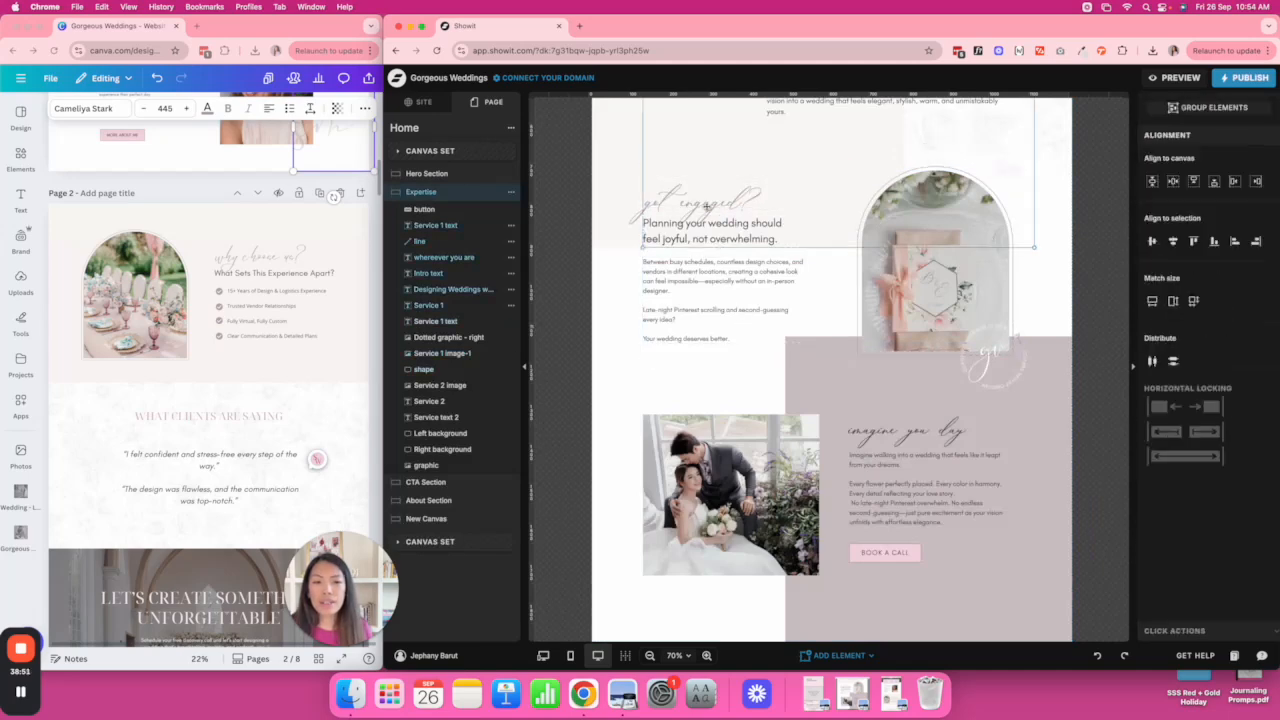
Reselect the got engaged? script, heading, body text, arched image and shape together.
left_click(677, 209)
left_click(677, 209)
left_click(686, 228, "shift")
left_click(691, 270, "shift")
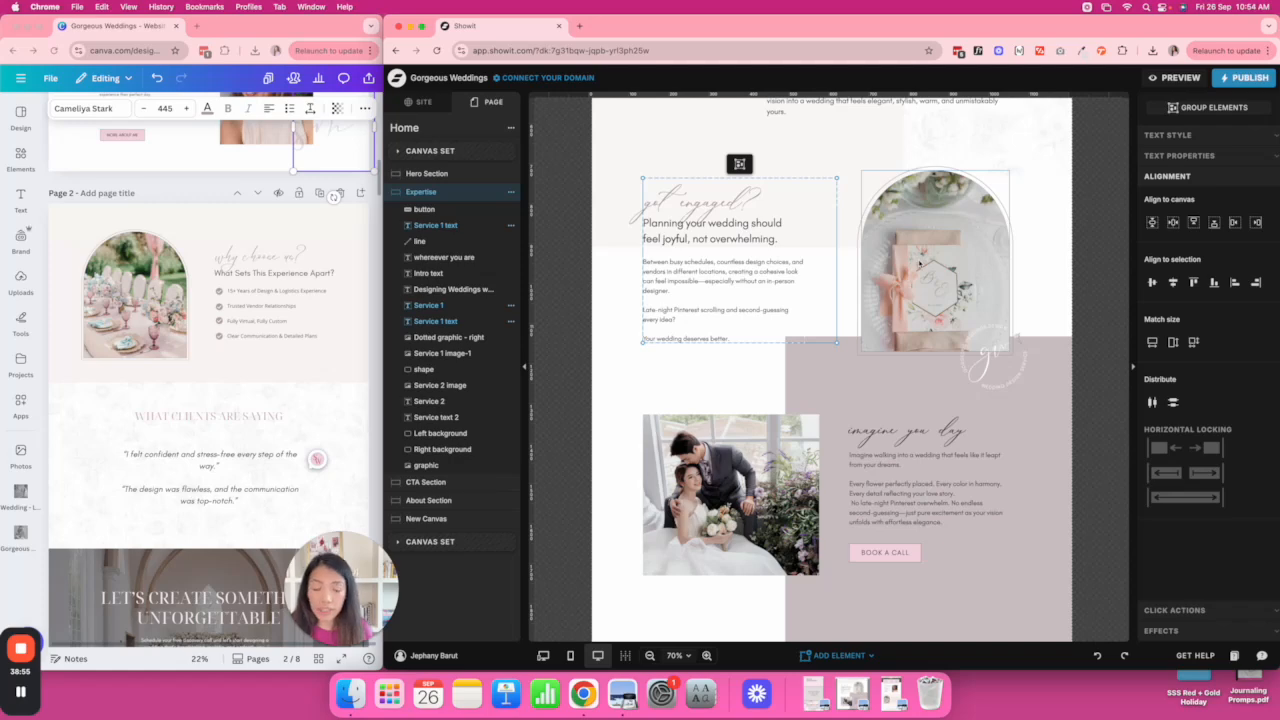
left_click(919, 262, "shift")
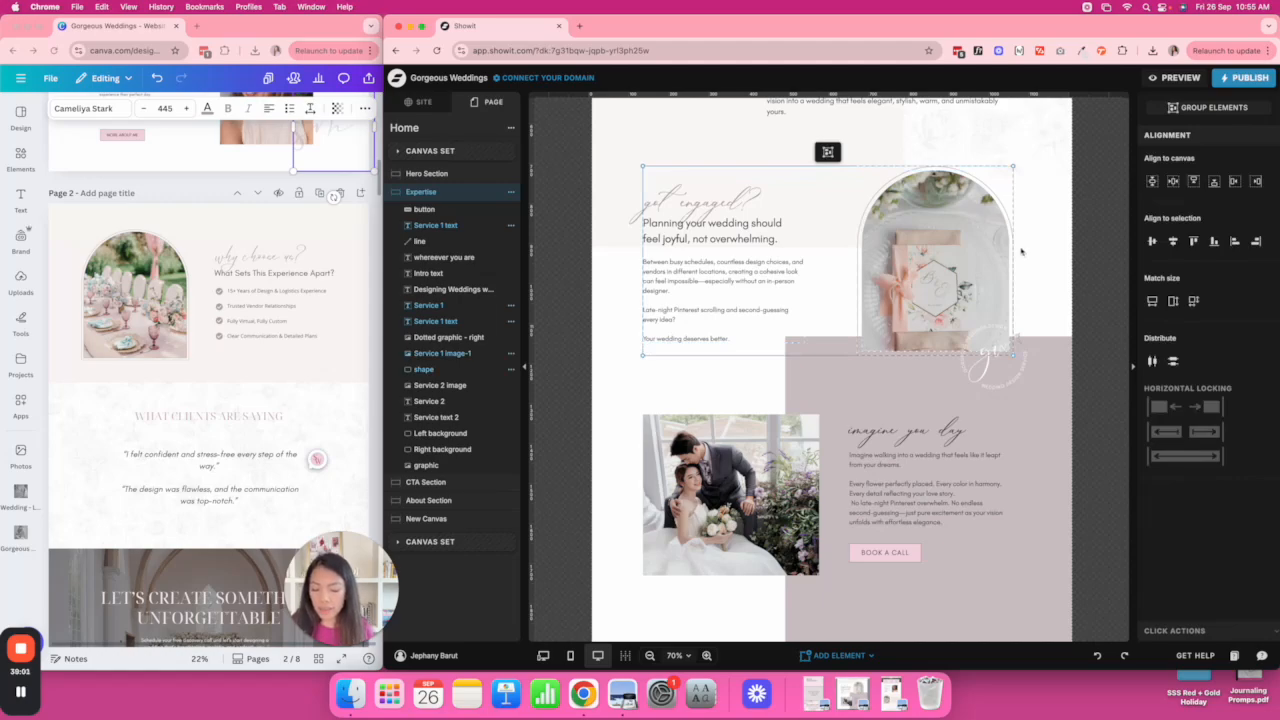
scroll(1021, 251, "down", 15)
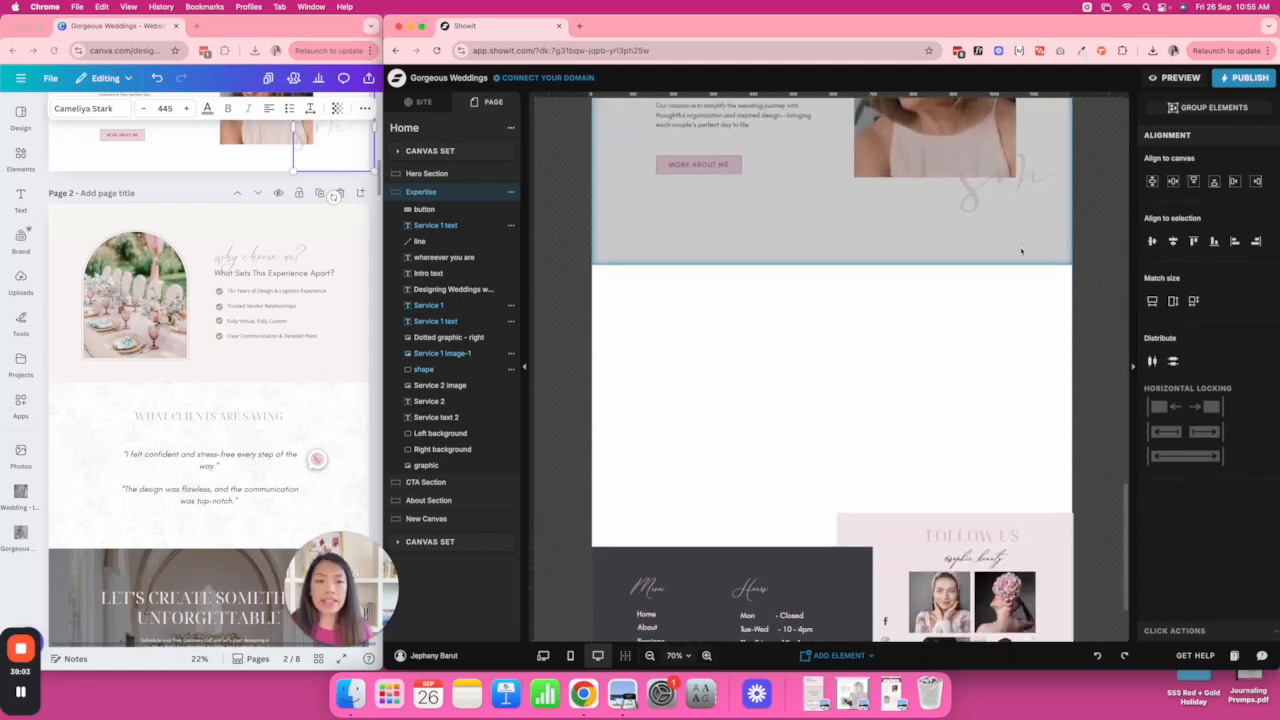
Paste the copied group into New Canvas, enlarge the canvas and move the group near the top.
left_click(893, 215)
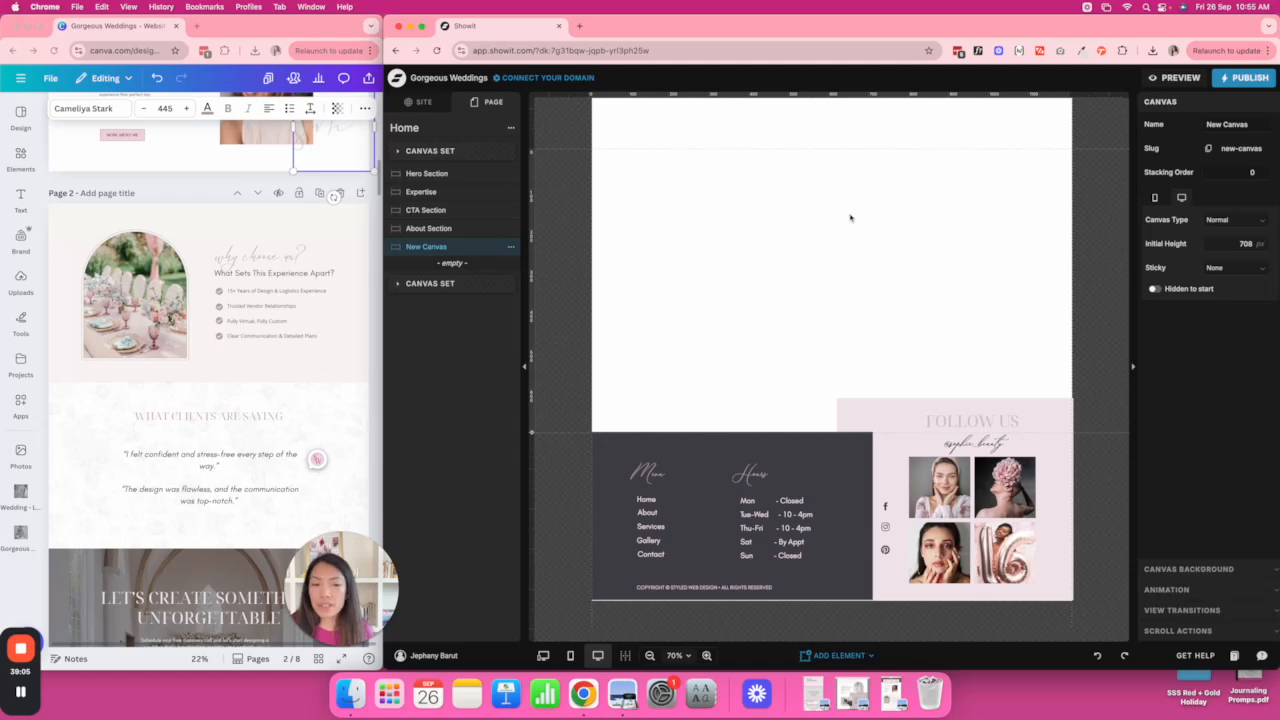
key("super+v")
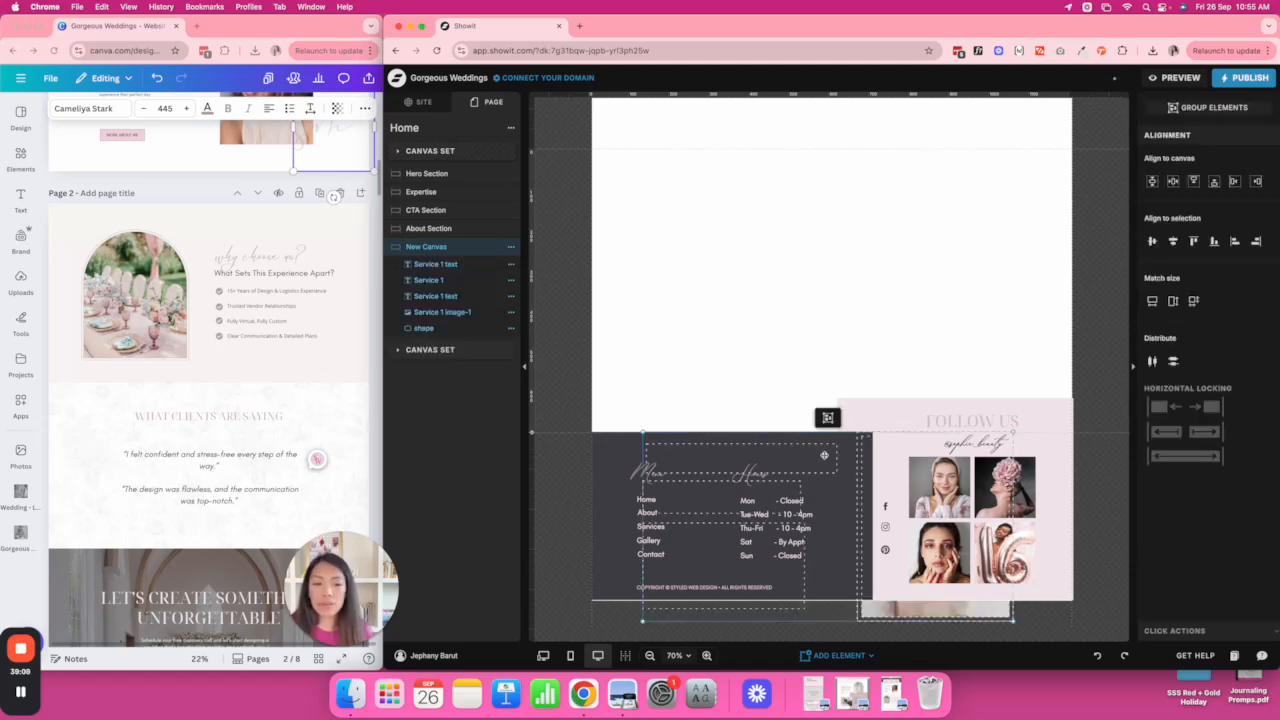
left_click_drag(533, 435, 592, 663)
scroll(756, 431, "down", 2)
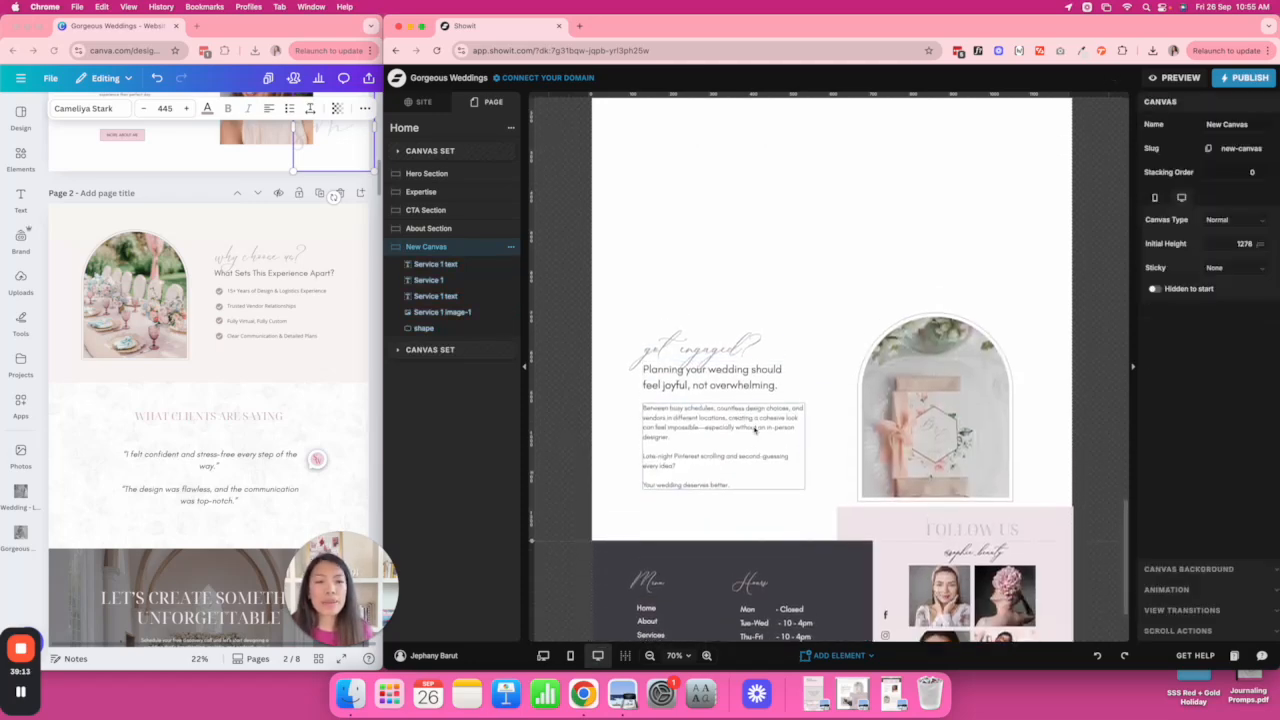
scroll(755, 431, "up", 2)
left_click_drag(654, 382, 1012, 550)
scroll(840, 524, "up", 2)
left_click_drag(840, 524, 909, 392)
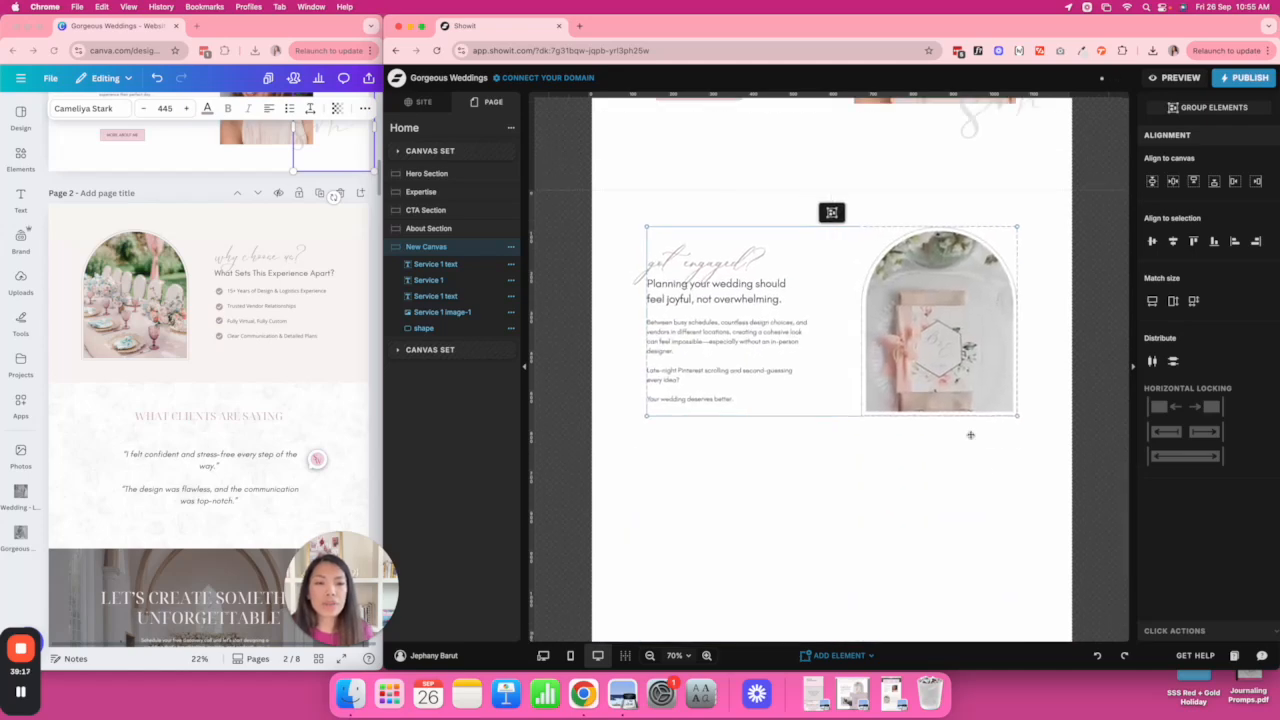
left_click(986, 472)
Move the text elements to the right and the arched image to their left.
scroll(986, 471, "down", 3)
left_click_drag(762, 385, 672, 178)
left_click_drag(720, 260, 933, 264)
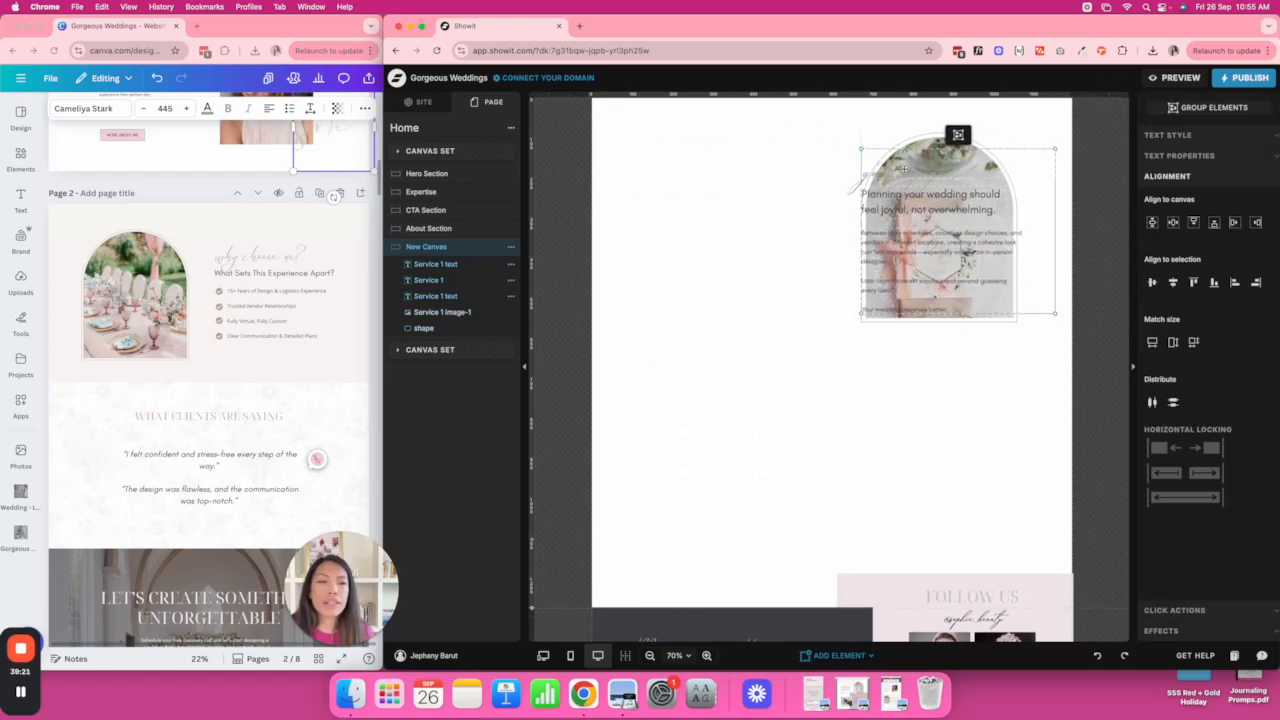
left_click(985, 318)
left_click_drag(990, 318, 803, 323)
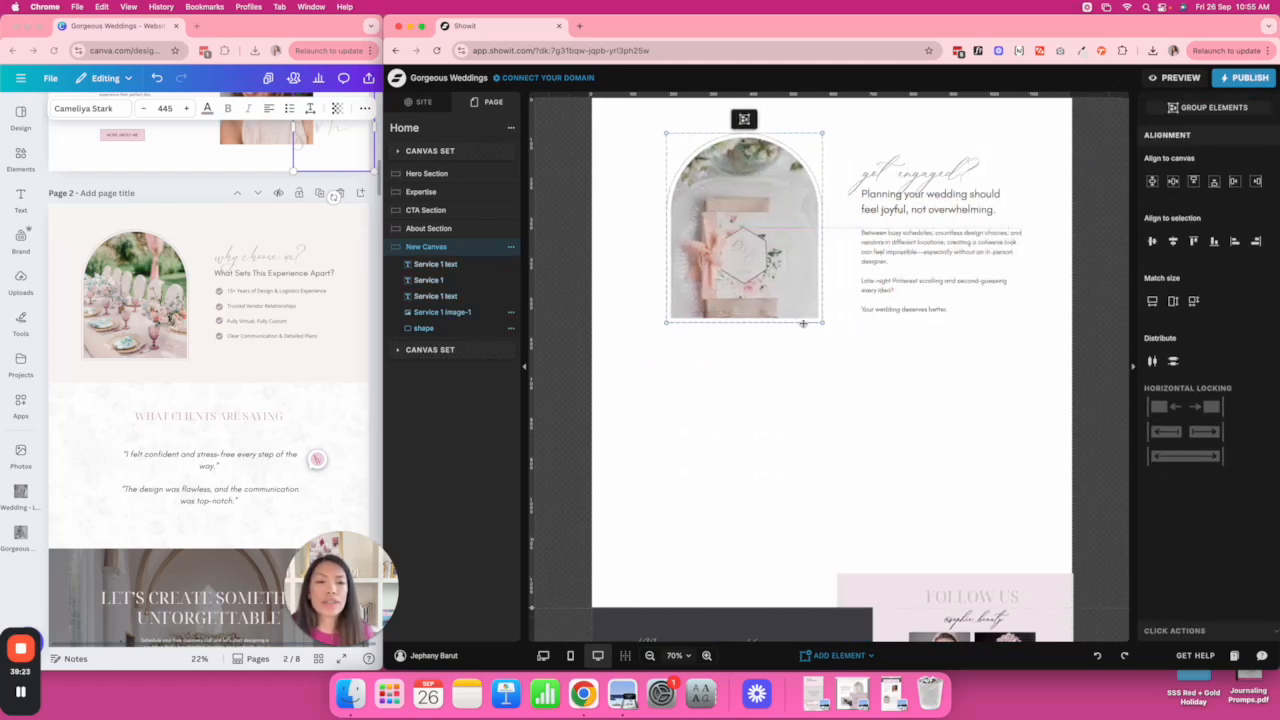
left_click(960, 351)
Centre the image and text group on the canvas, narrowing the got engaged? text box.
scroll(1008, 391, "up", 2)
left_click_drag(1022, 398, 710, 176)
left_click(1173, 181)
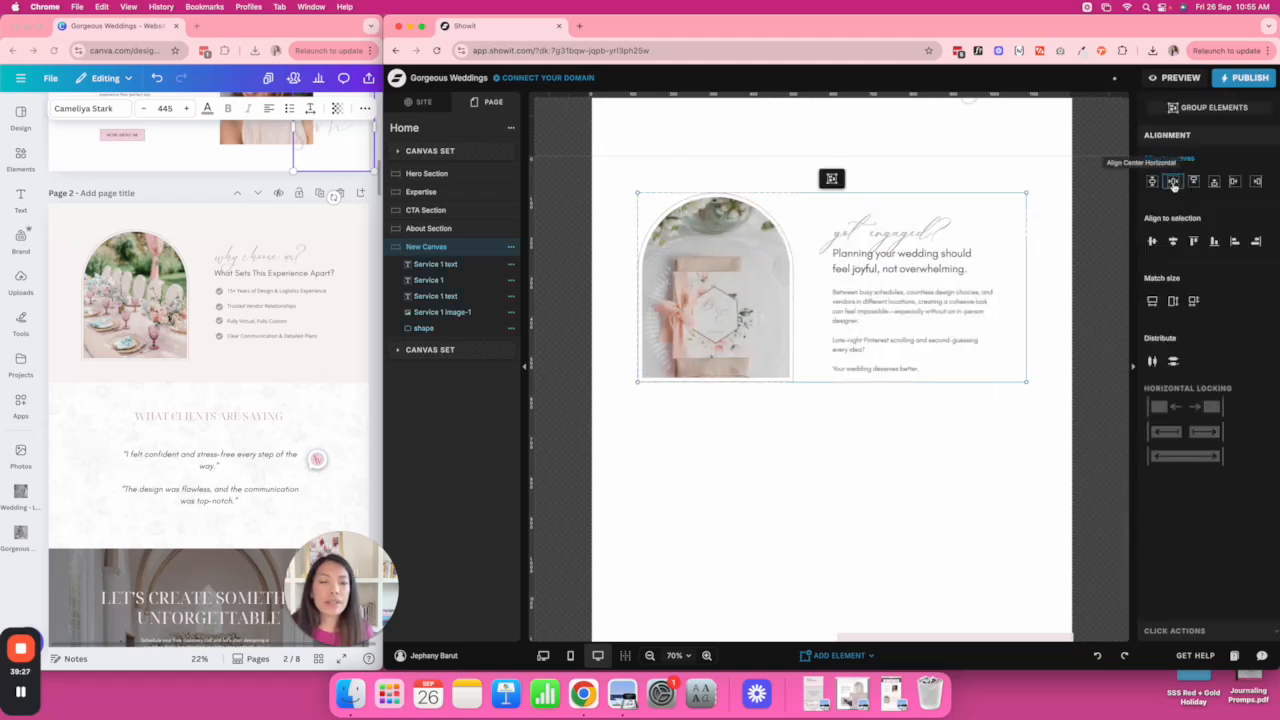
left_click(1001, 286)
left_click(987, 303)
left_click(973, 253)
left_click(963, 227)
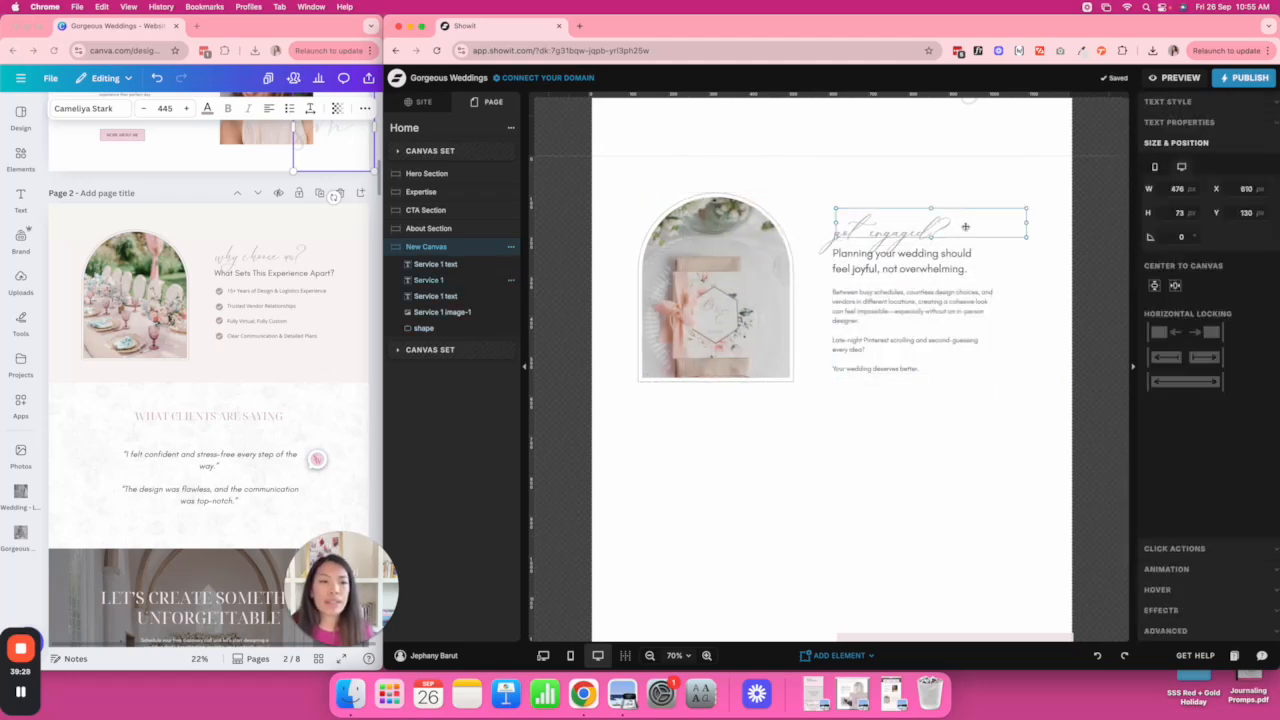
left_click_drag(1024, 223, 997, 229)
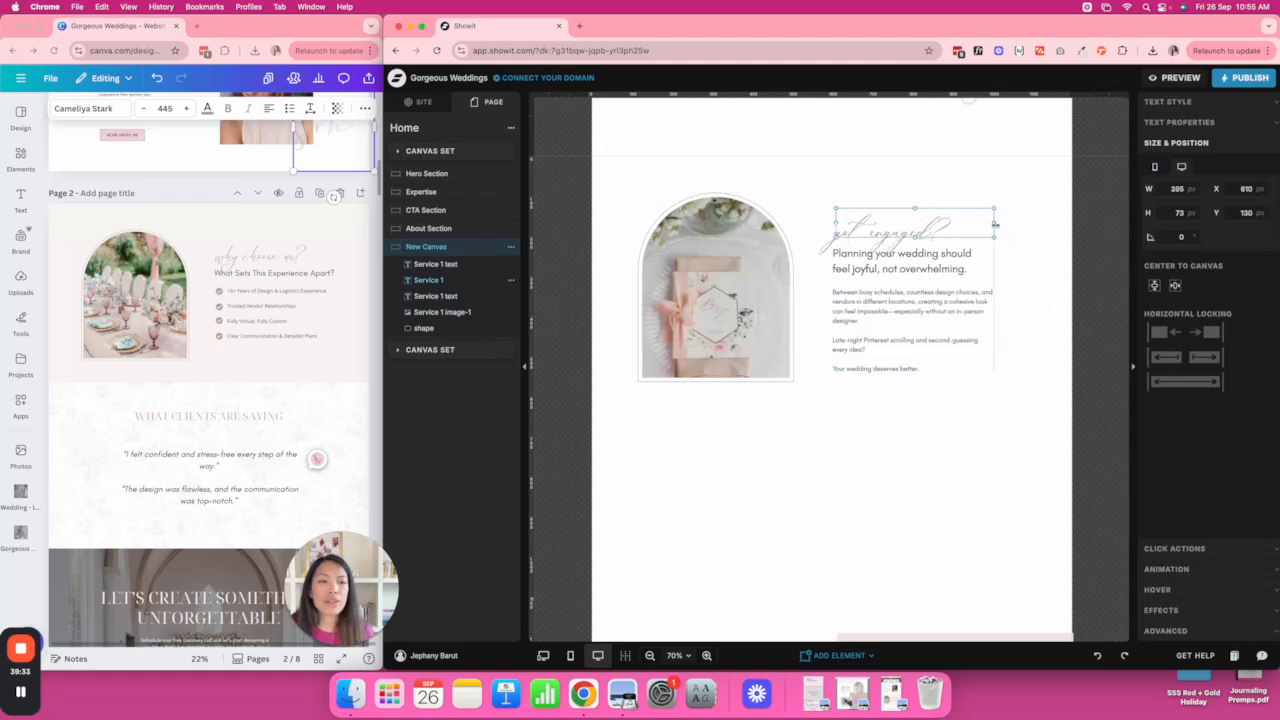
left_click(1043, 371)
left_click_drag(1016, 416, 645, 198)
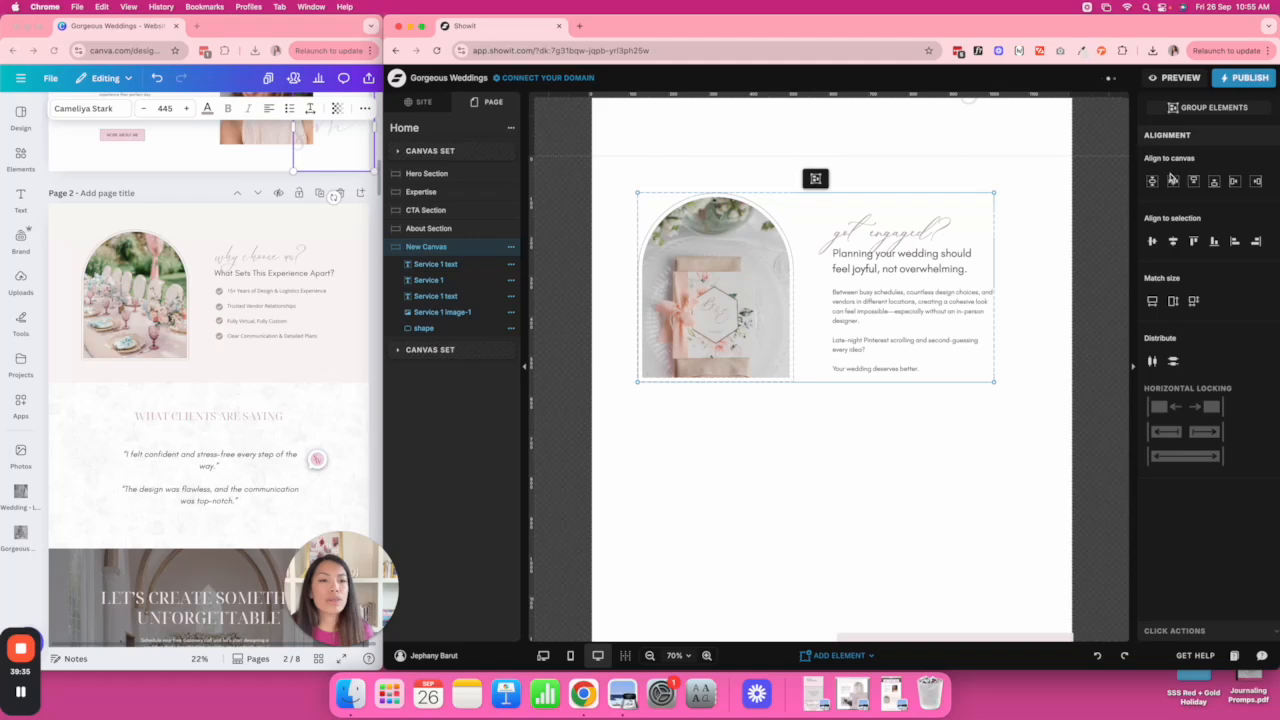
left_click(1172, 180)
left_click(836, 412)
Shorten New Canvas to 659 px so it fits its content.
scroll(830, 412, "down", 2)
left_click_drag(561, 375, 561, 355)
left_click_drag(591, 276, 970, 436)
left_click(1033, 322)
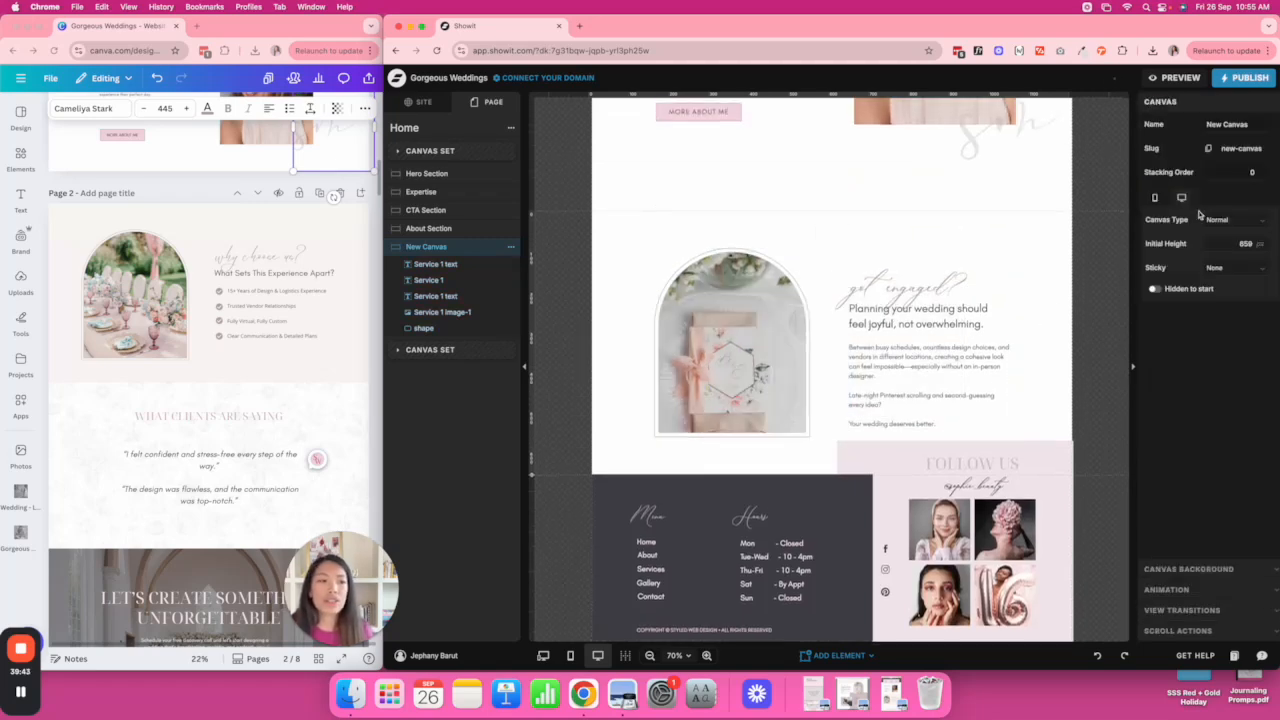
Set the canvas background to the blush swatch at 30 opacity.
left_click(1188, 568)
left_click(1215, 201)
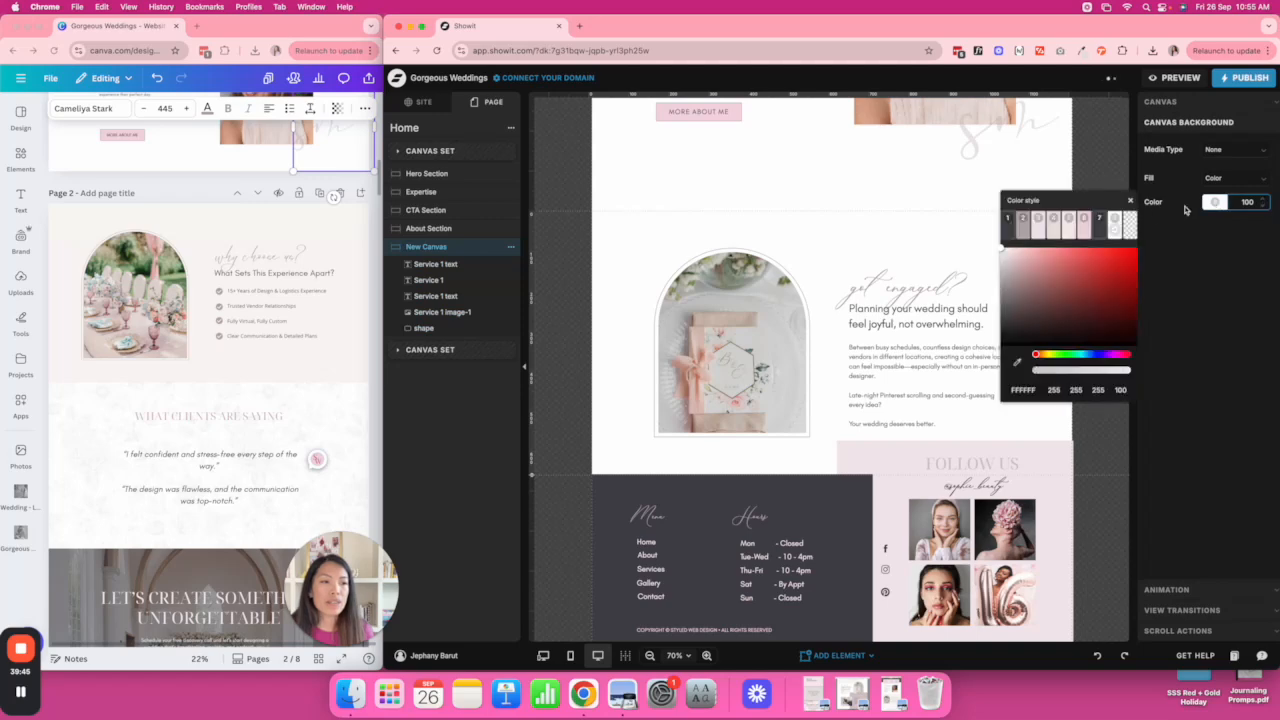
left_click(1053, 219)
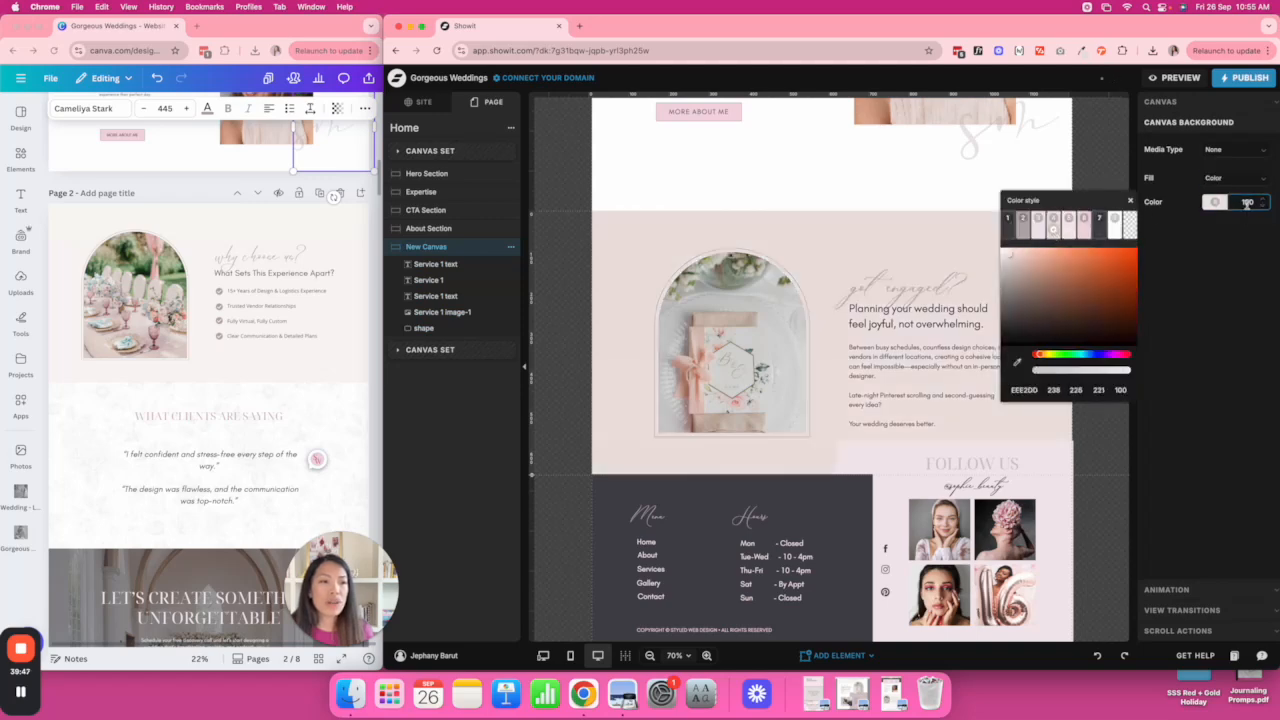
left_click(1246, 203)
type("20")
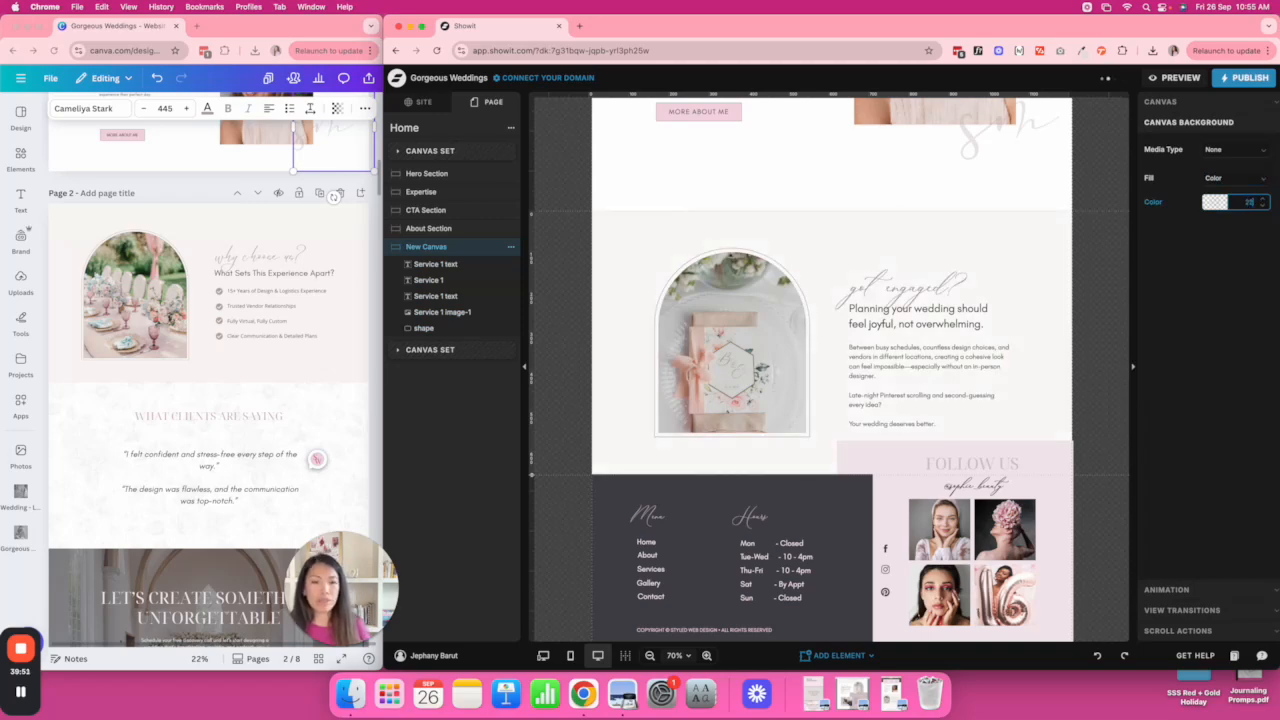
type("30")
left_click(1103, 224)
Select the About Section canvas.
scroll(1102, 224, "down", 1)
scroll(811, 285, "up", 4)
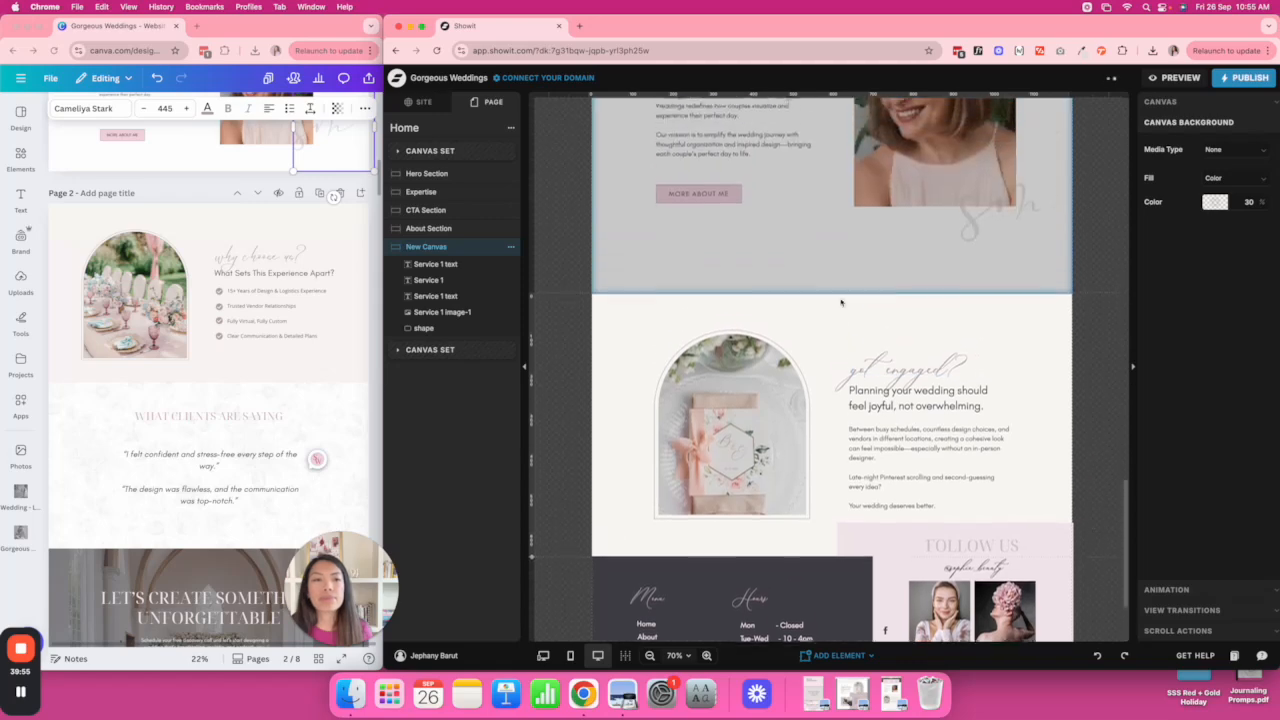
left_click(811, 285)
scroll(811, 285, "up", 2)
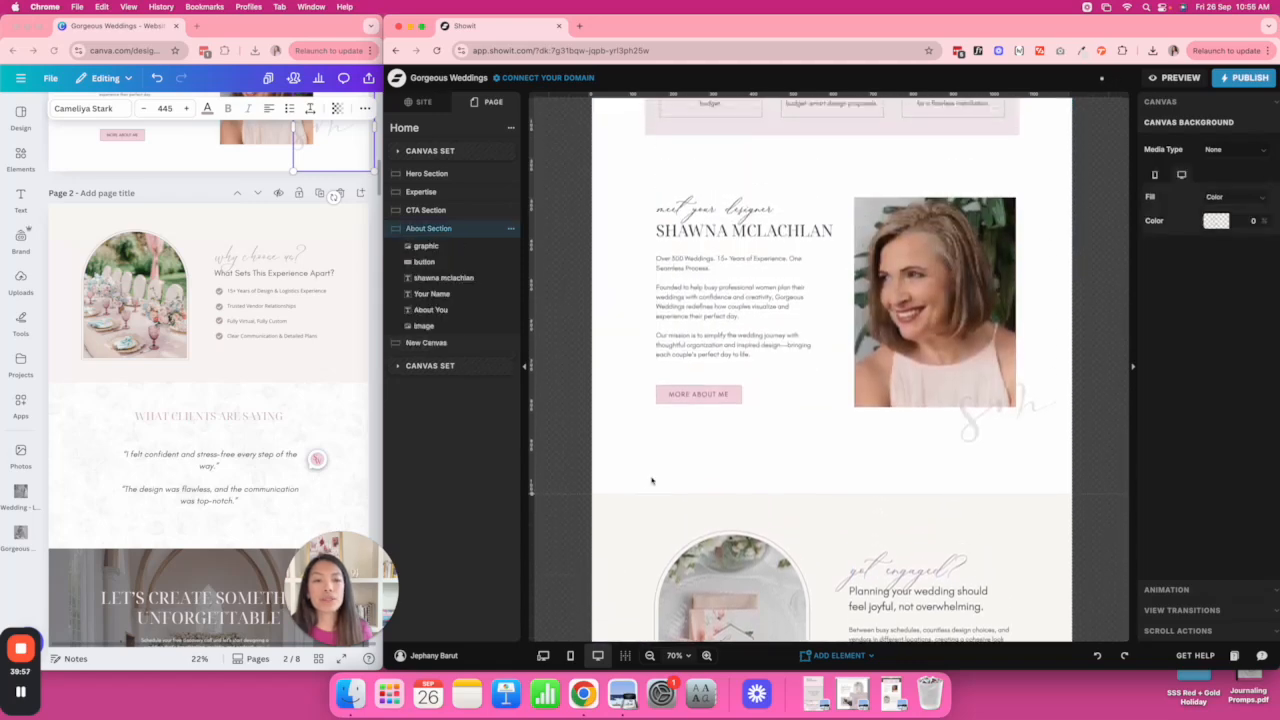
Nudge the About section content up and the portrait slightly right.
left_click_drag(533, 491, 534, 460)
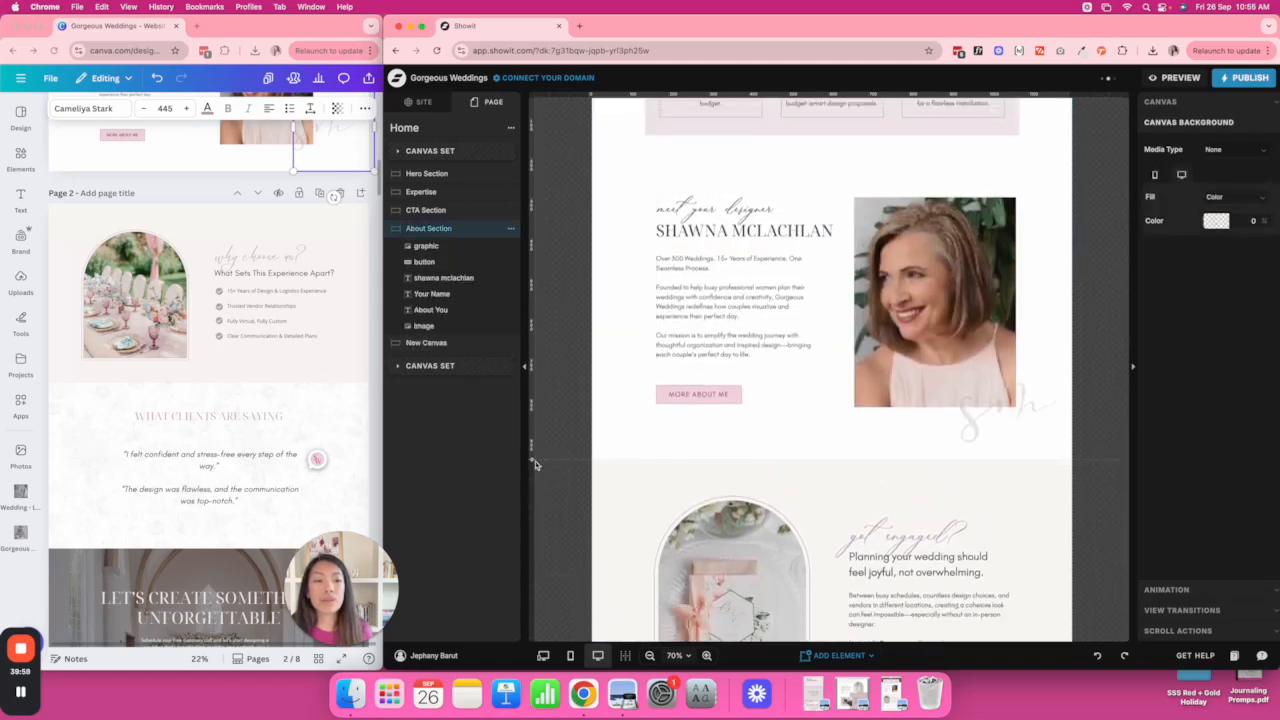
scroll(646, 236, "up", 1)
key("ctrl+Up")
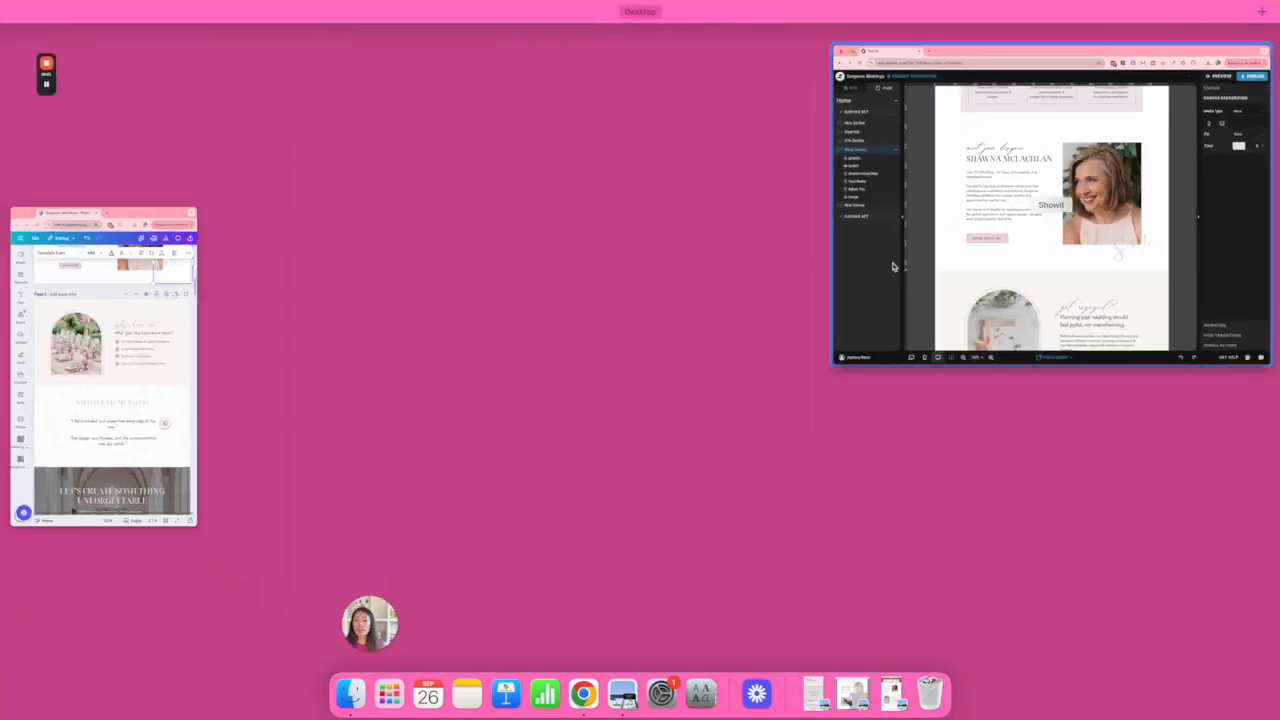
left_click(988, 271)
left_click_drag(612, 213, 1051, 435)
scroll(854, 320, "up", 2)
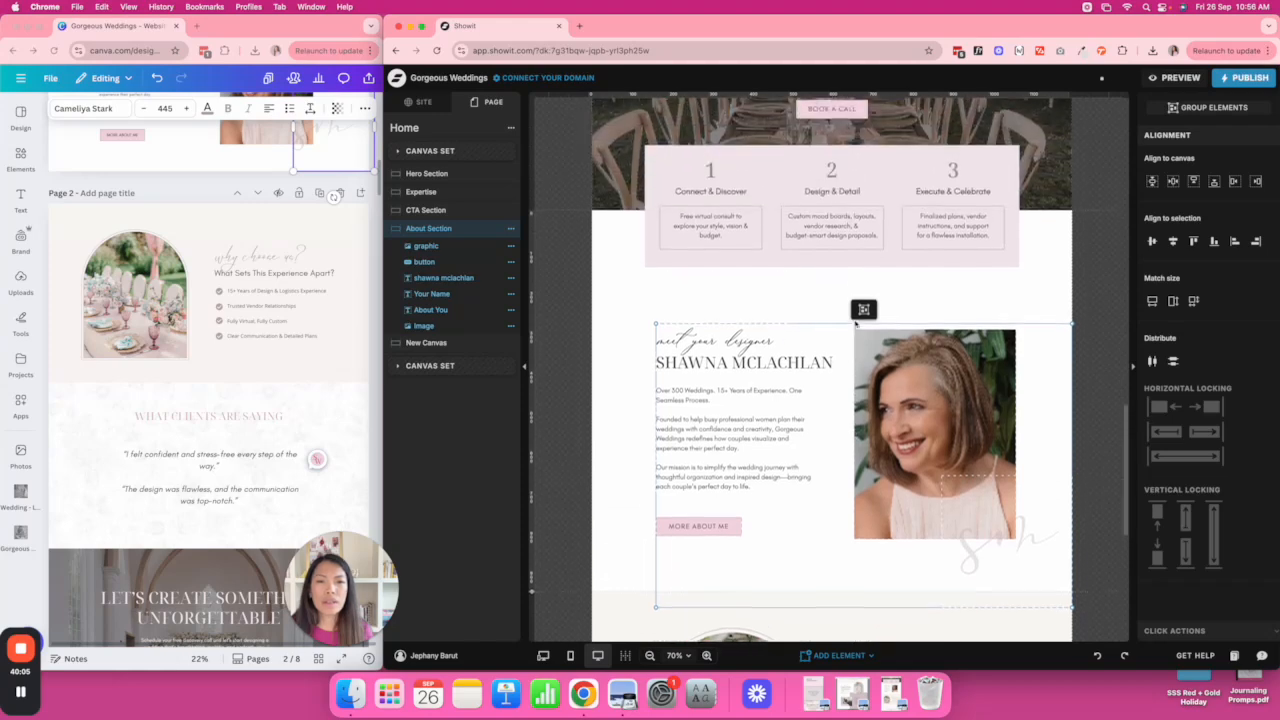
left_click_drag(889, 329, 883, 325)
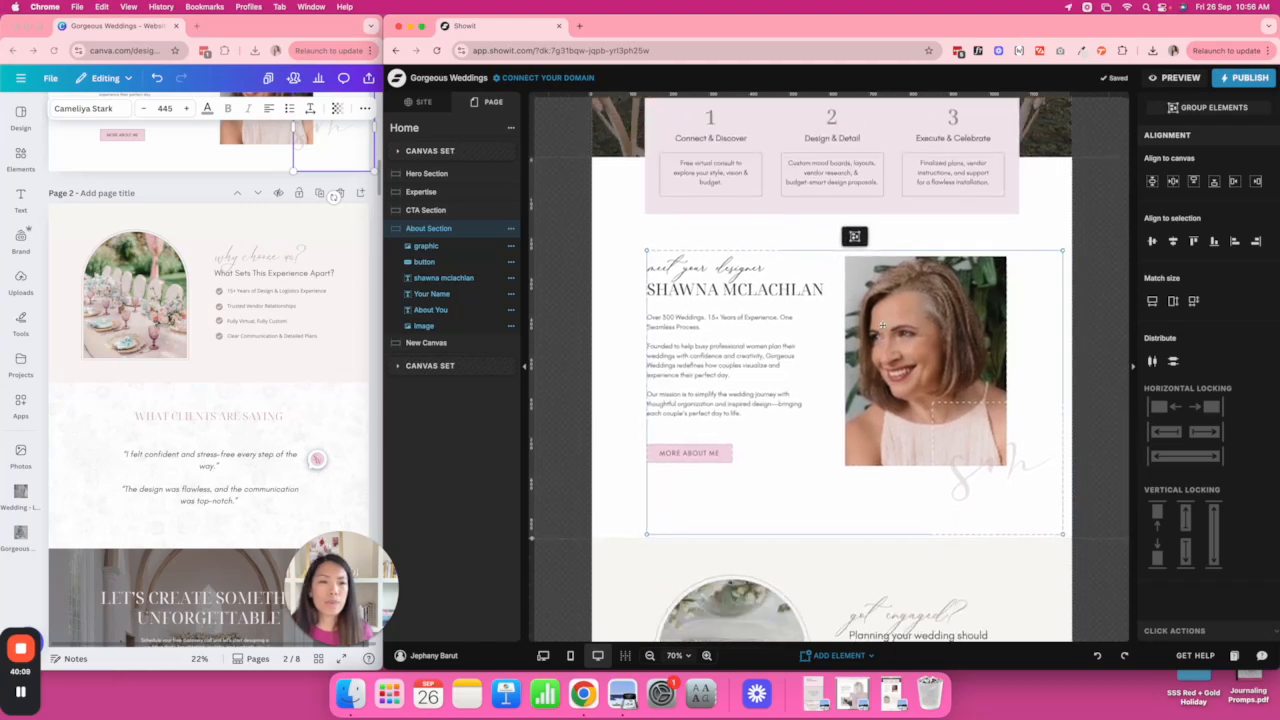
left_click(965, 309)
left_click_drag(965, 309, 978, 308)
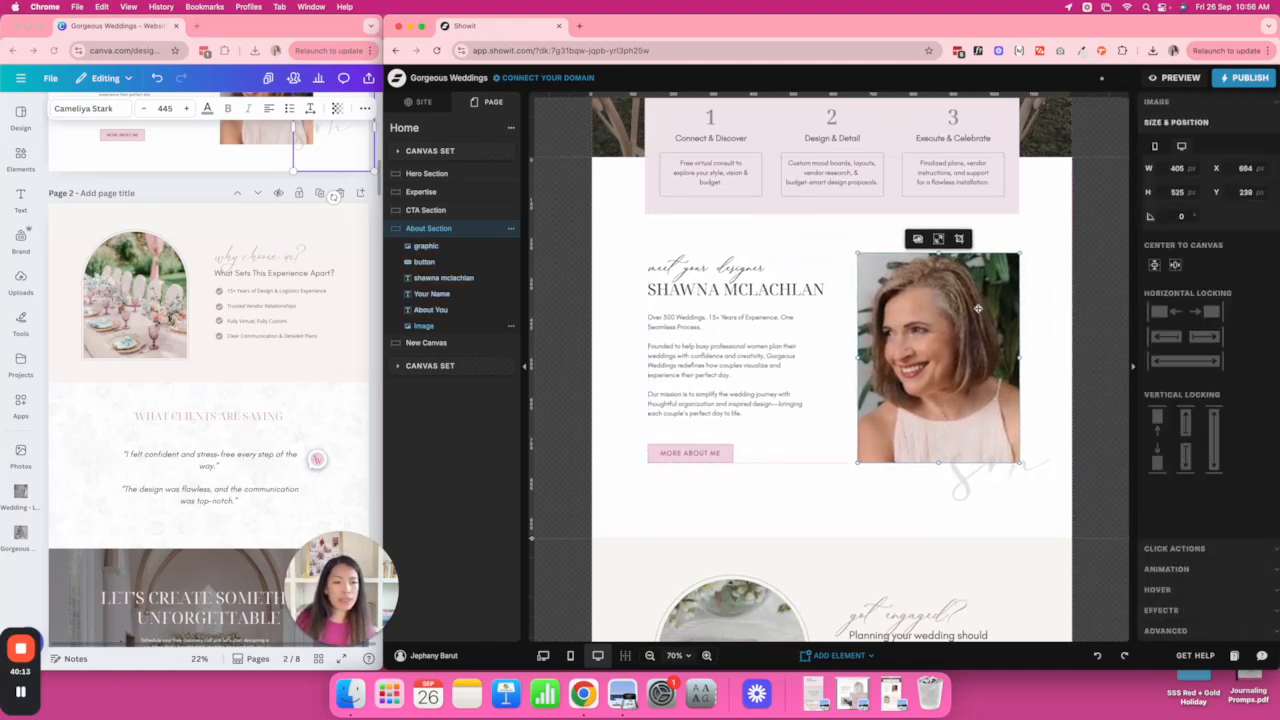
Shrink the portrait from its top-left corner to 382 × 494 px and nudge it left.
left_click(1056, 336)
left_click(909, 283)
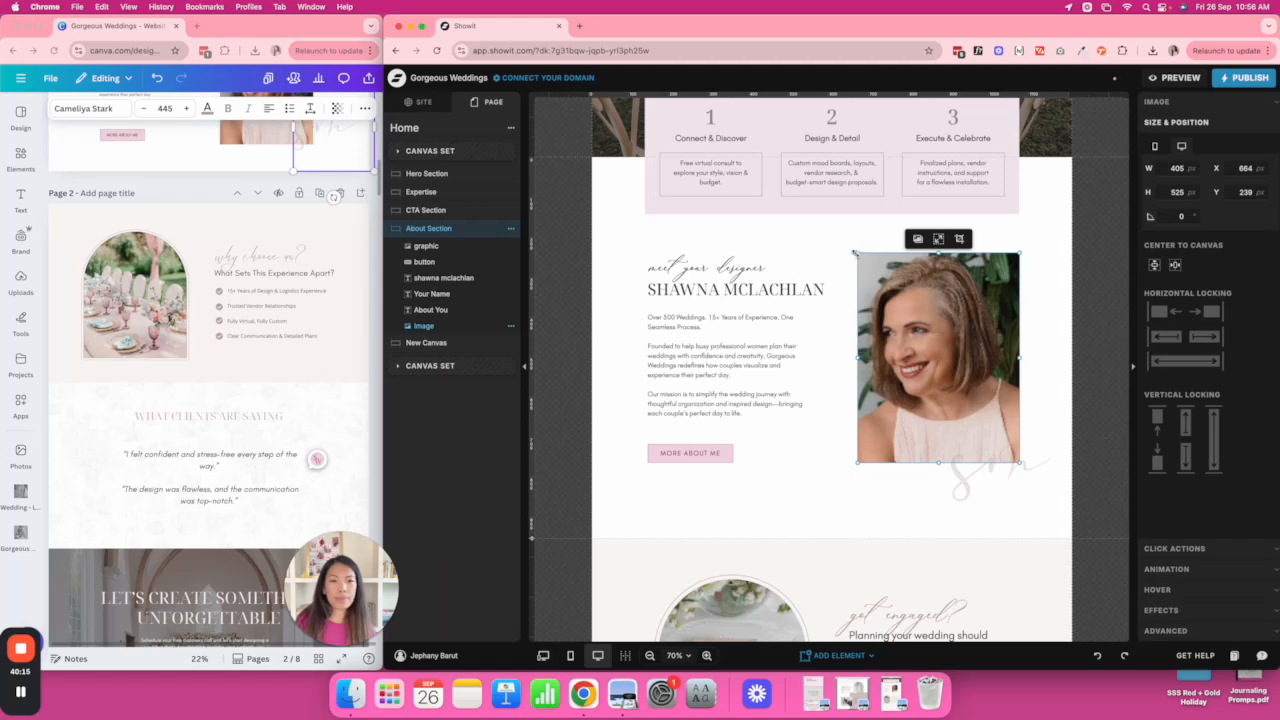
left_click_drag(859, 258, 867, 277)
left_click(849, 318)
left_click(943, 349)
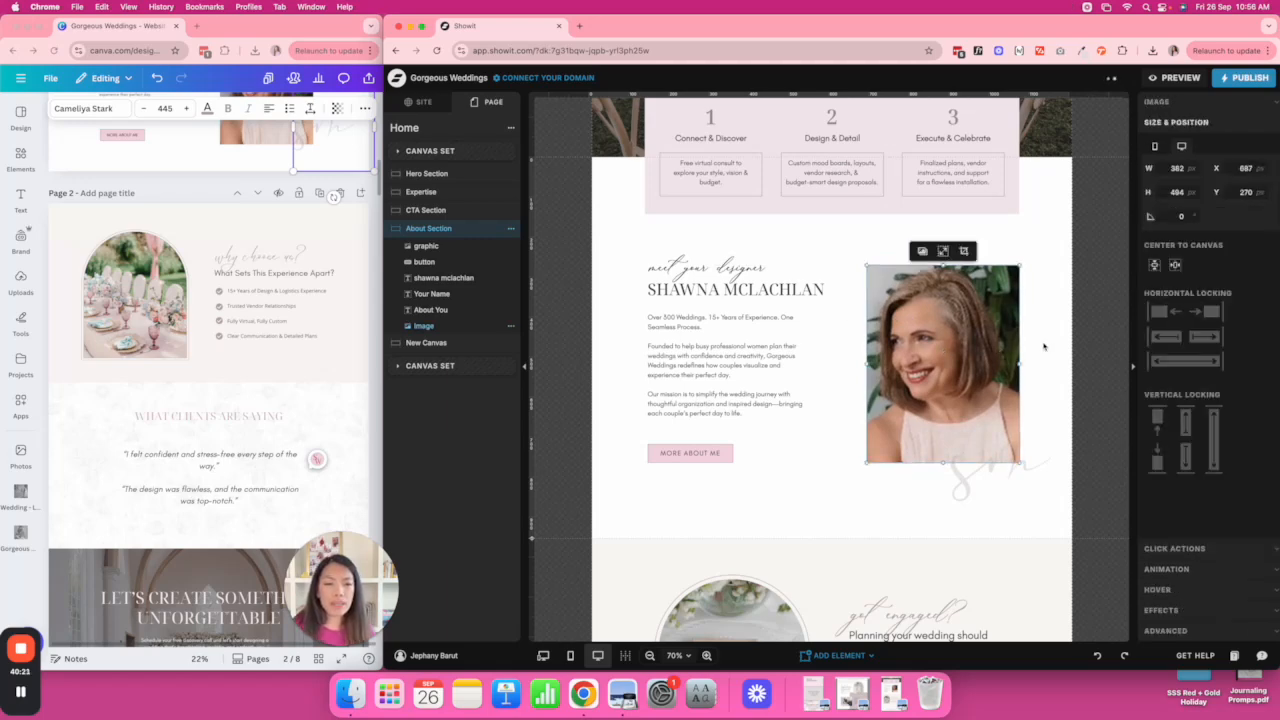
left_click(1048, 440)
left_click_drag(967, 372, 963, 372)
left_click(1034, 367)
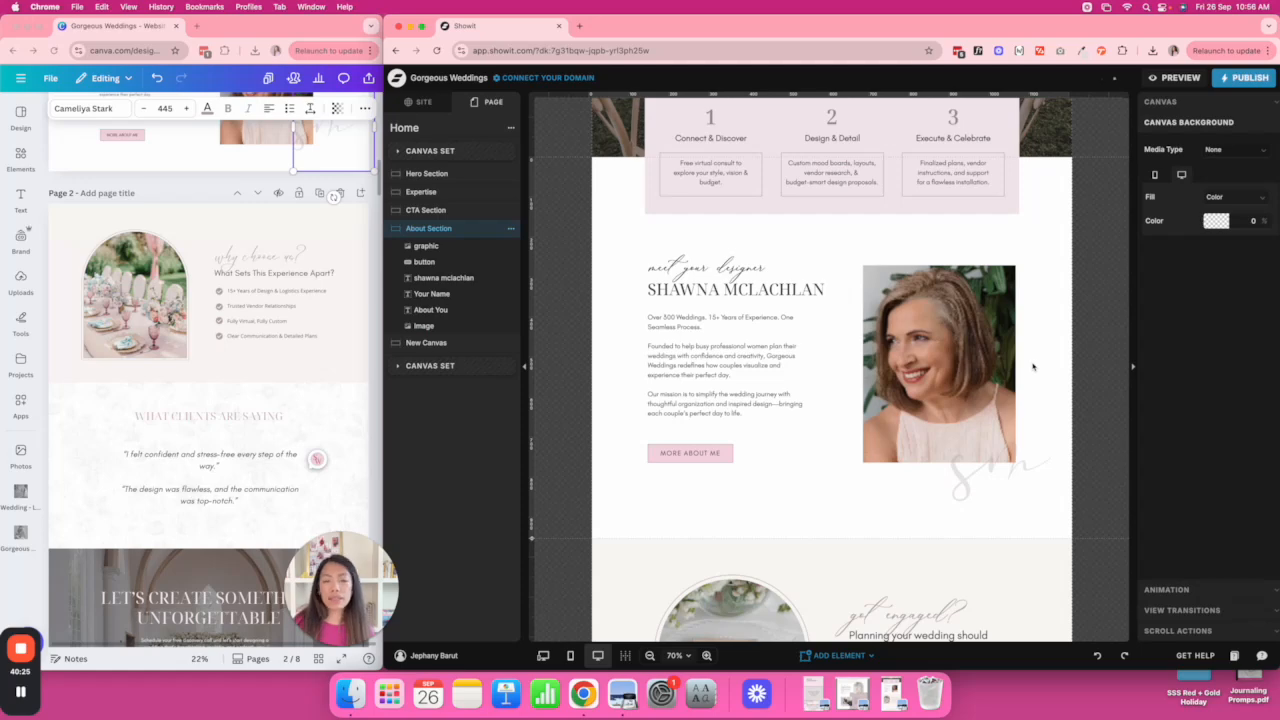
scroll(951, 394, "down", 5)
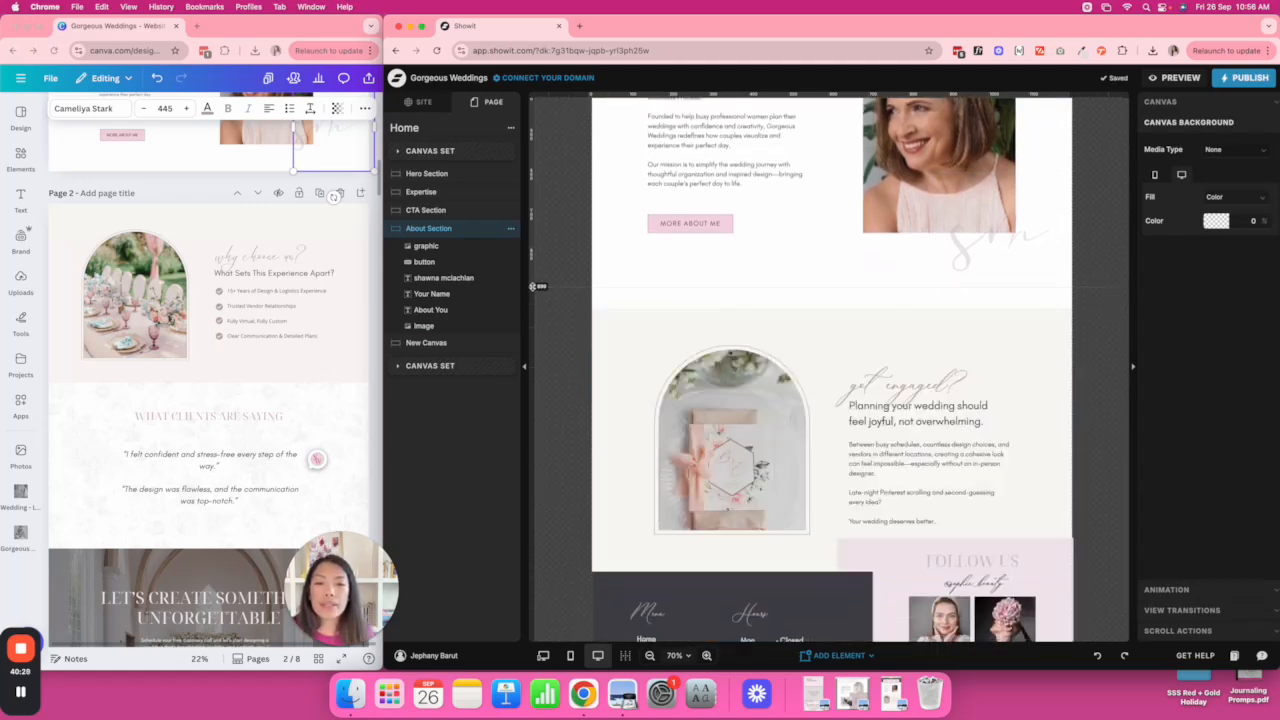
Copy 'why choose us?' from Canva and paste it into the script heading.
left_click(926, 320)
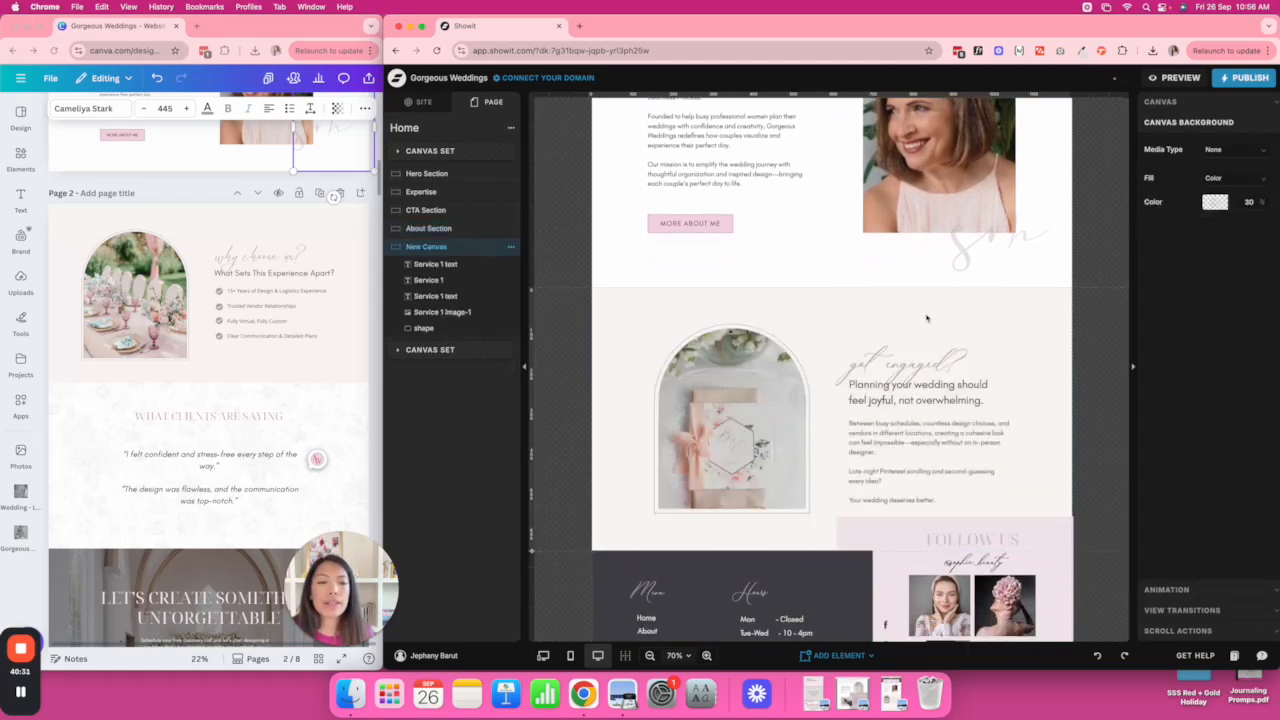
scroll(665, 275, "down", 3)
left_click(261, 257)
double_click(261, 257)
key("super+c")
left_click(888, 232)
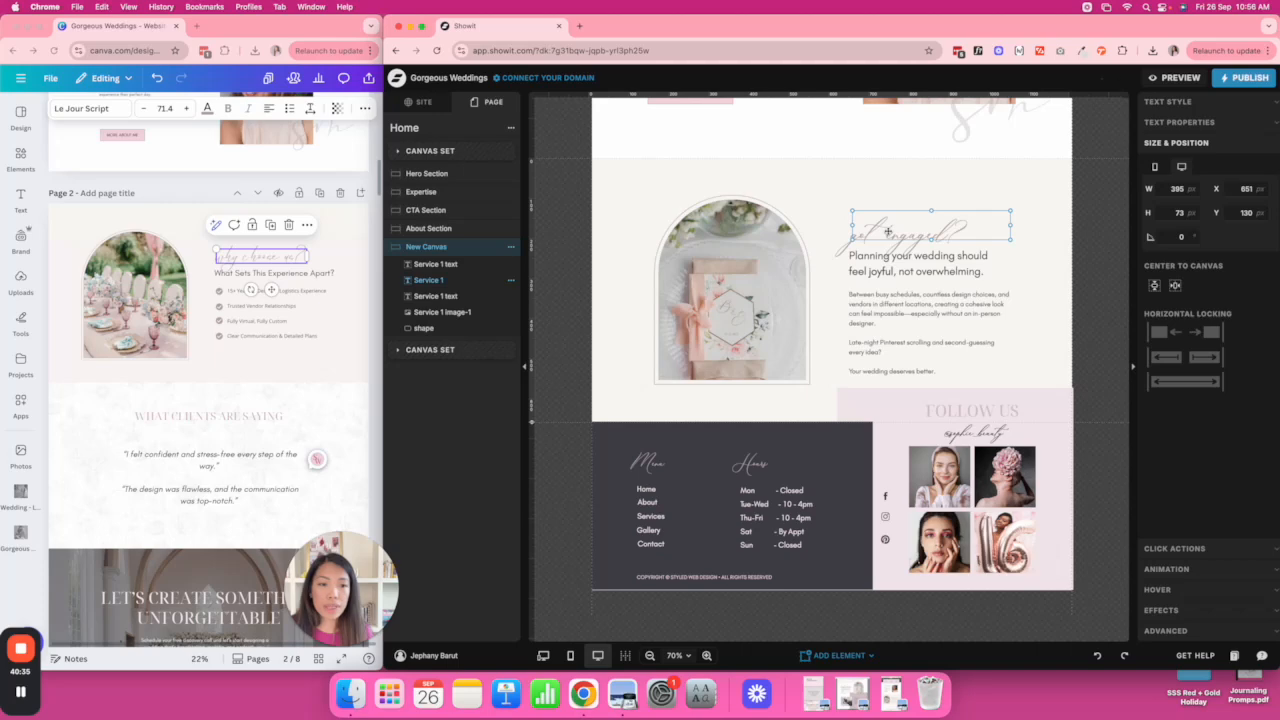
double_click(901, 230)
key("super+v")
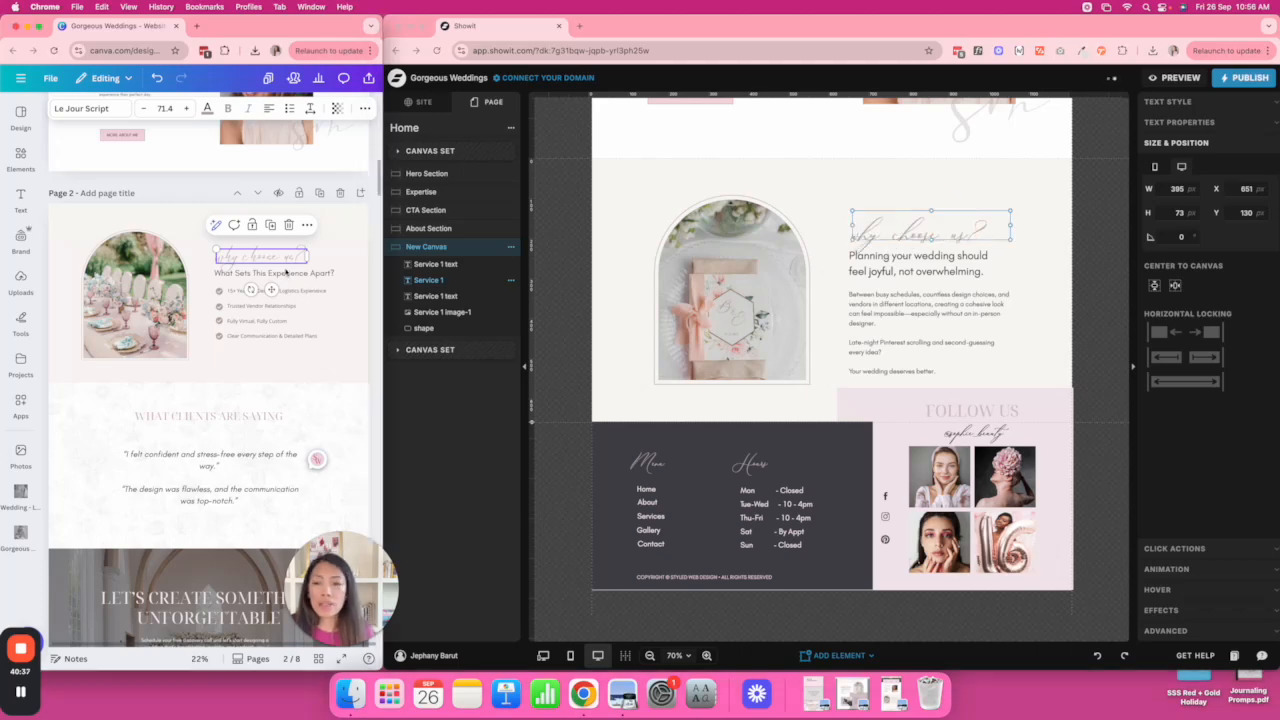
Replace the Planning your wedding subheading with 'Why choose us?' using a capital W.
triple_click(298, 272)
key("super+v")
left_click(915, 263)
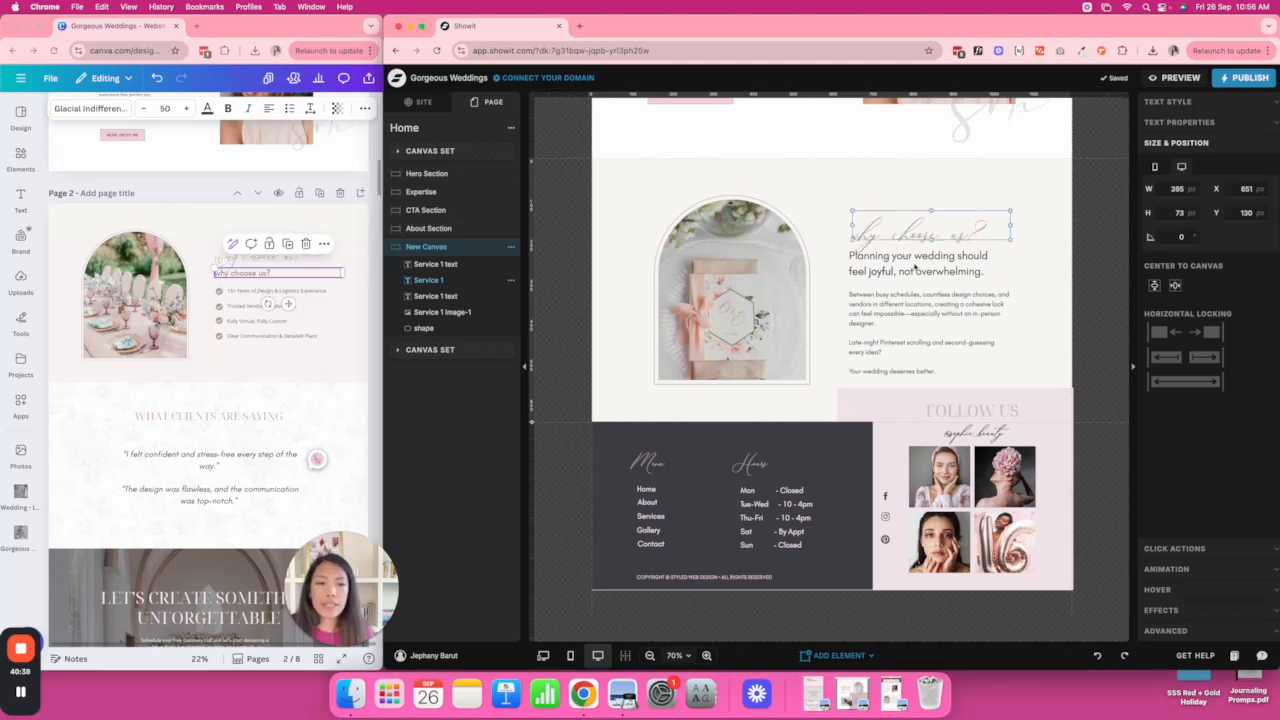
double_click(915, 263)
key("super+a")
key("super+v")
key("Escape")
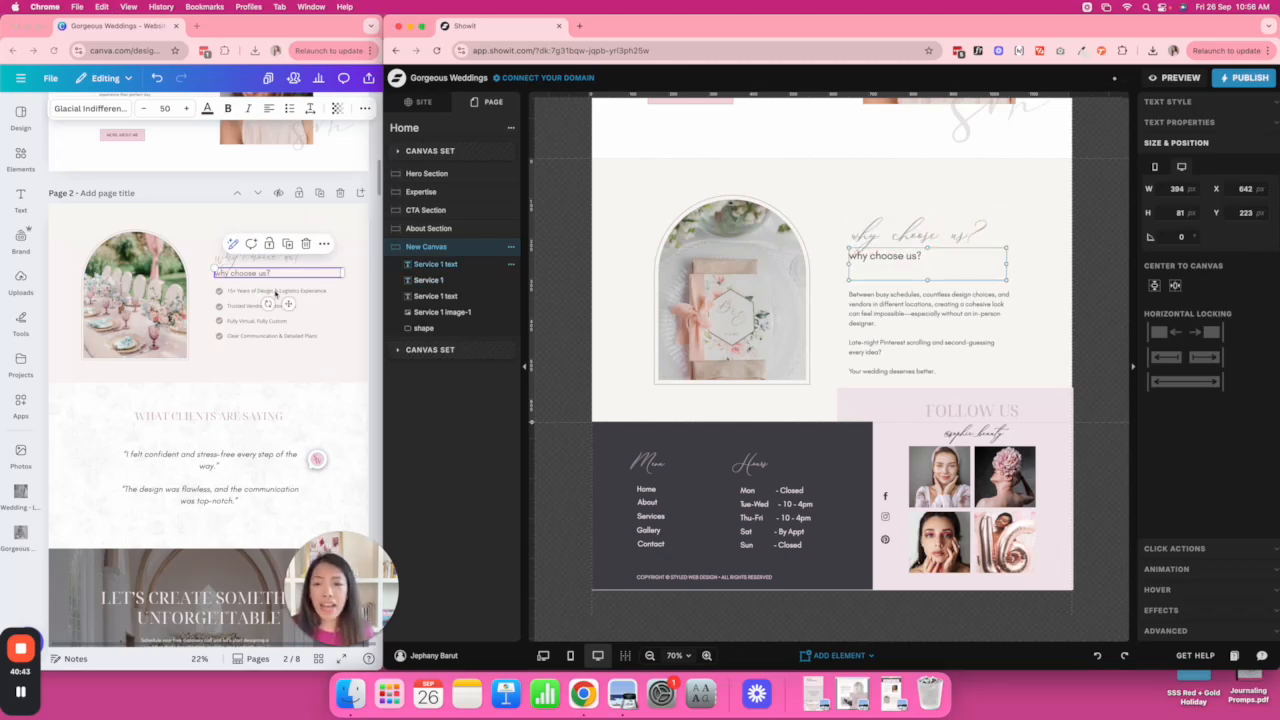
double_click(874, 261)
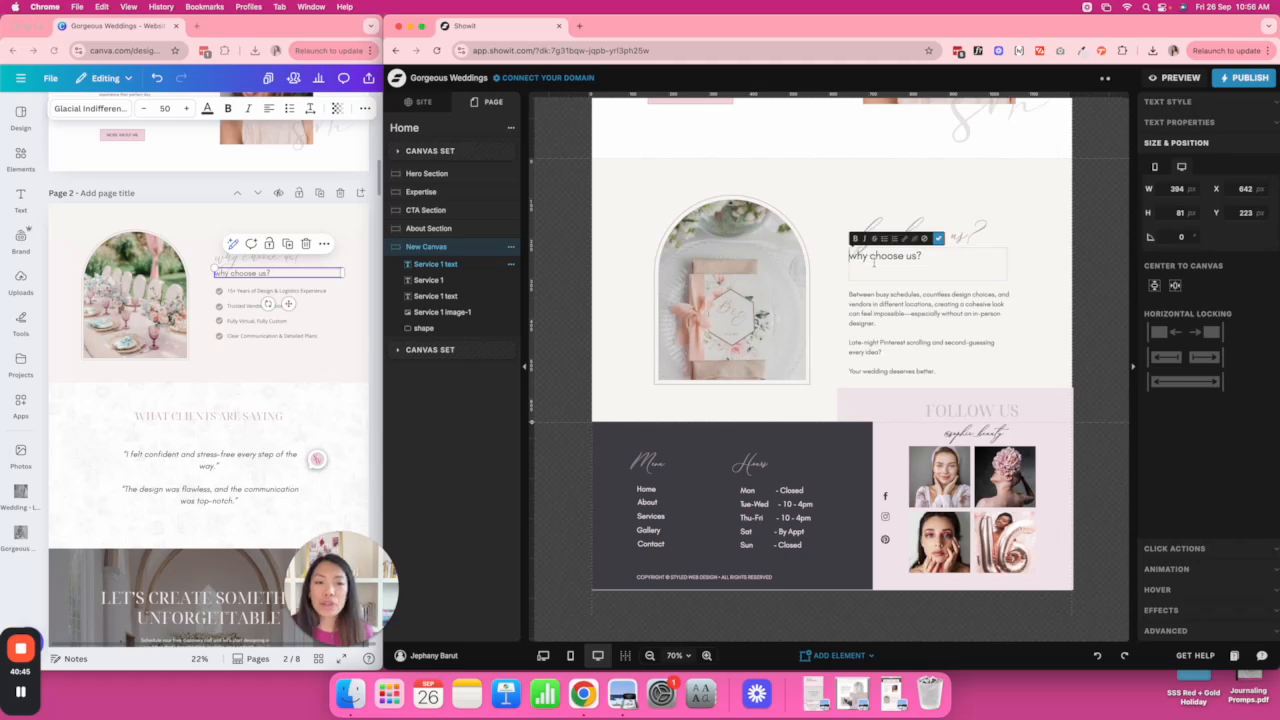
key("shift+Right")
type("W")
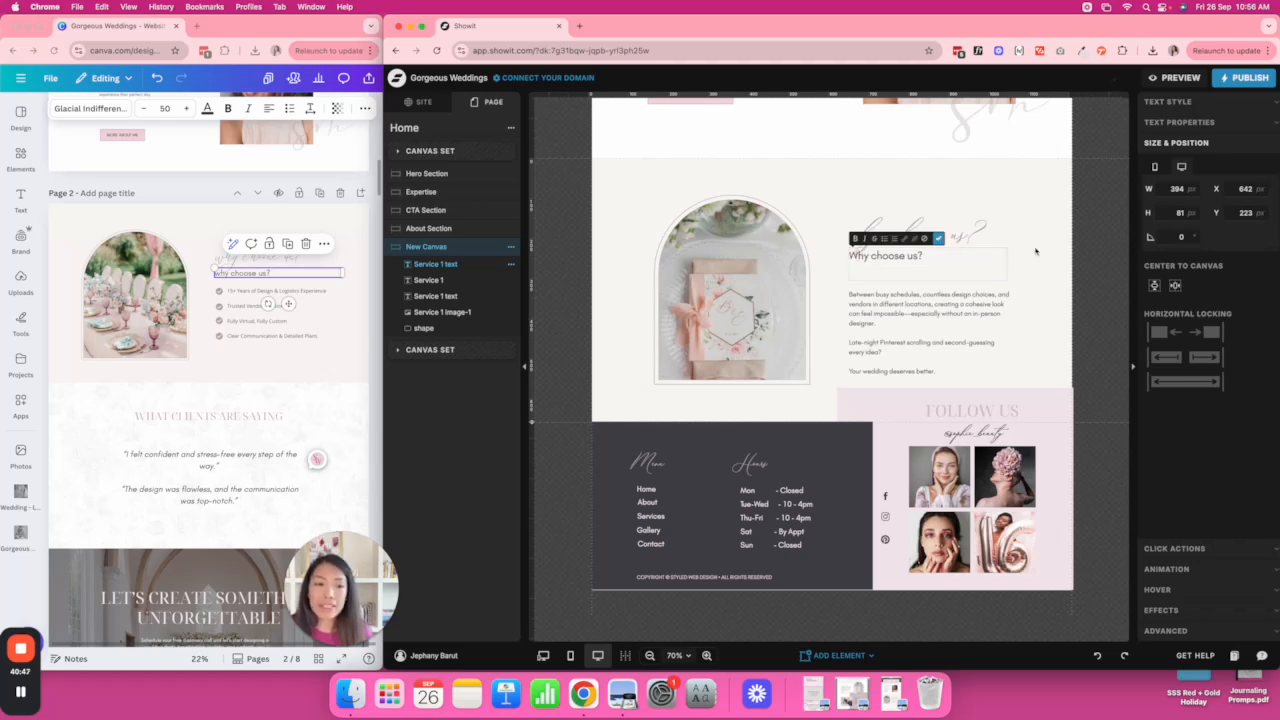
key("Escape")
Set the subheading font size to 38 and shift it slightly down.
left_click(1196, 105)
left_click(1241, 231)
type("38")
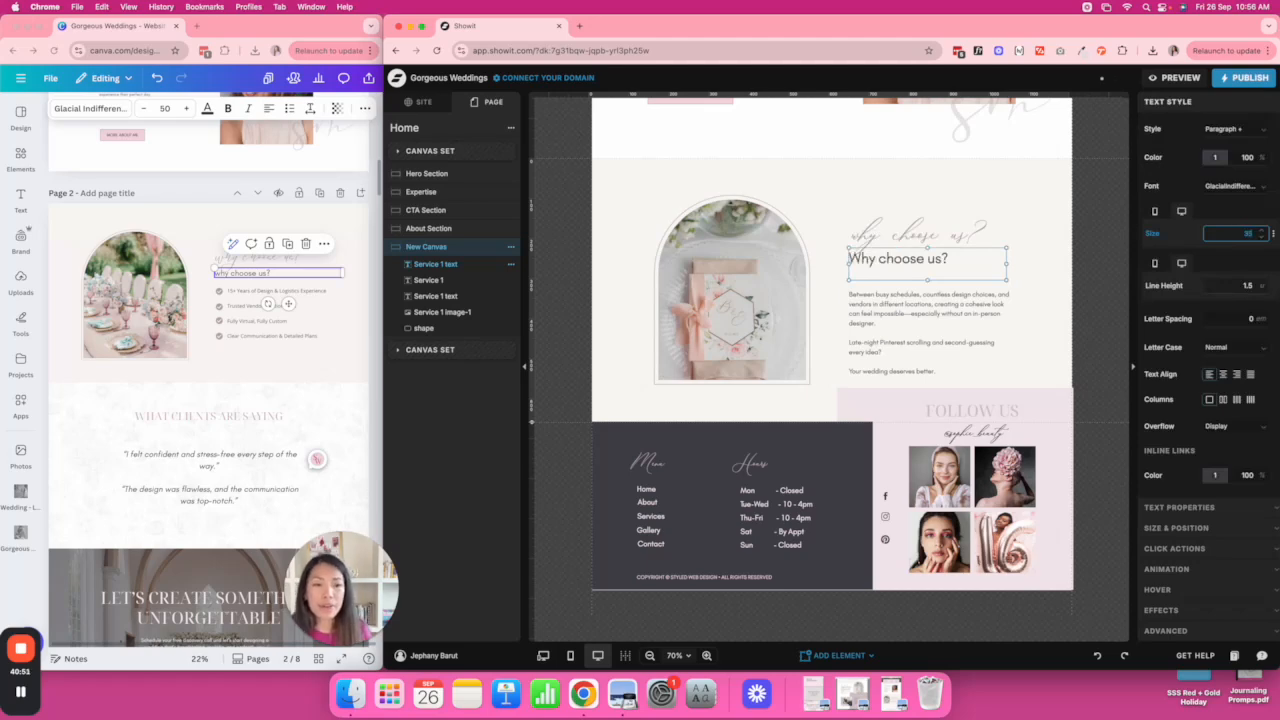
left_click(1033, 287)
left_click_drag(936, 266, 1004, 271)
left_click(1040, 272)
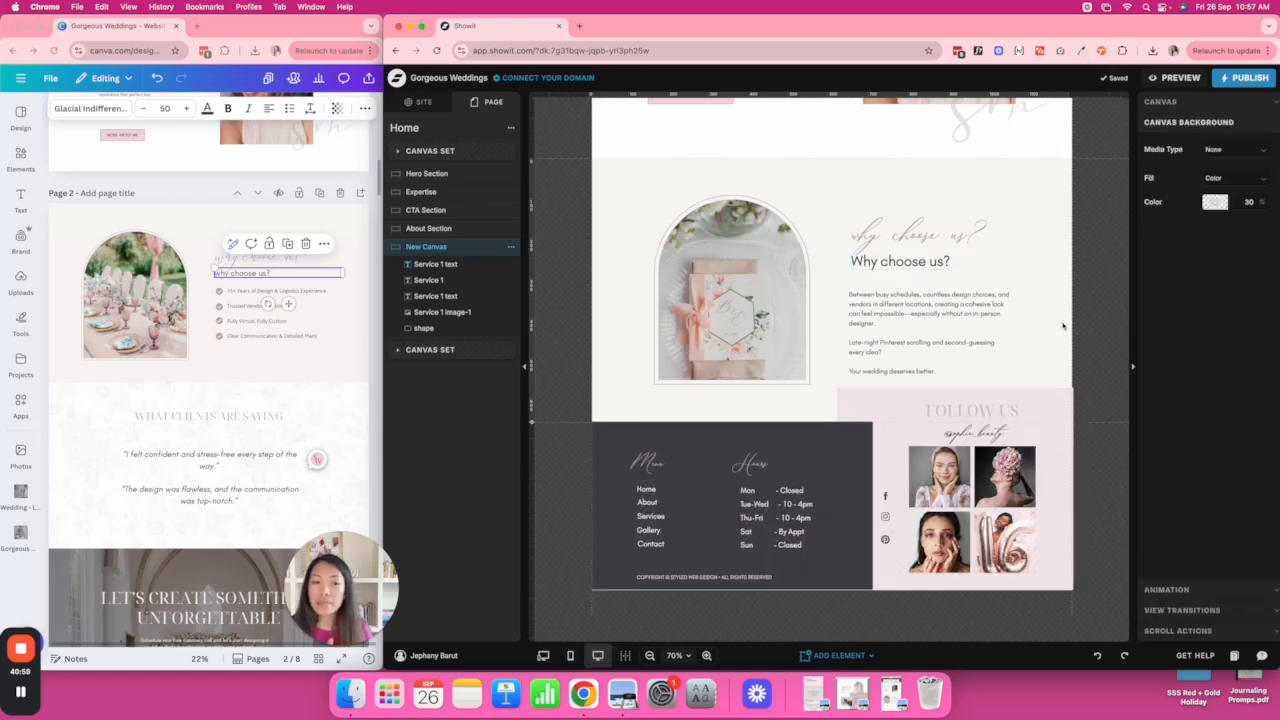
Paste the four Canva checklist lines over the paragraph and make its text box narrower and shorter.
left_click(254, 312)
triple_click(253, 309)
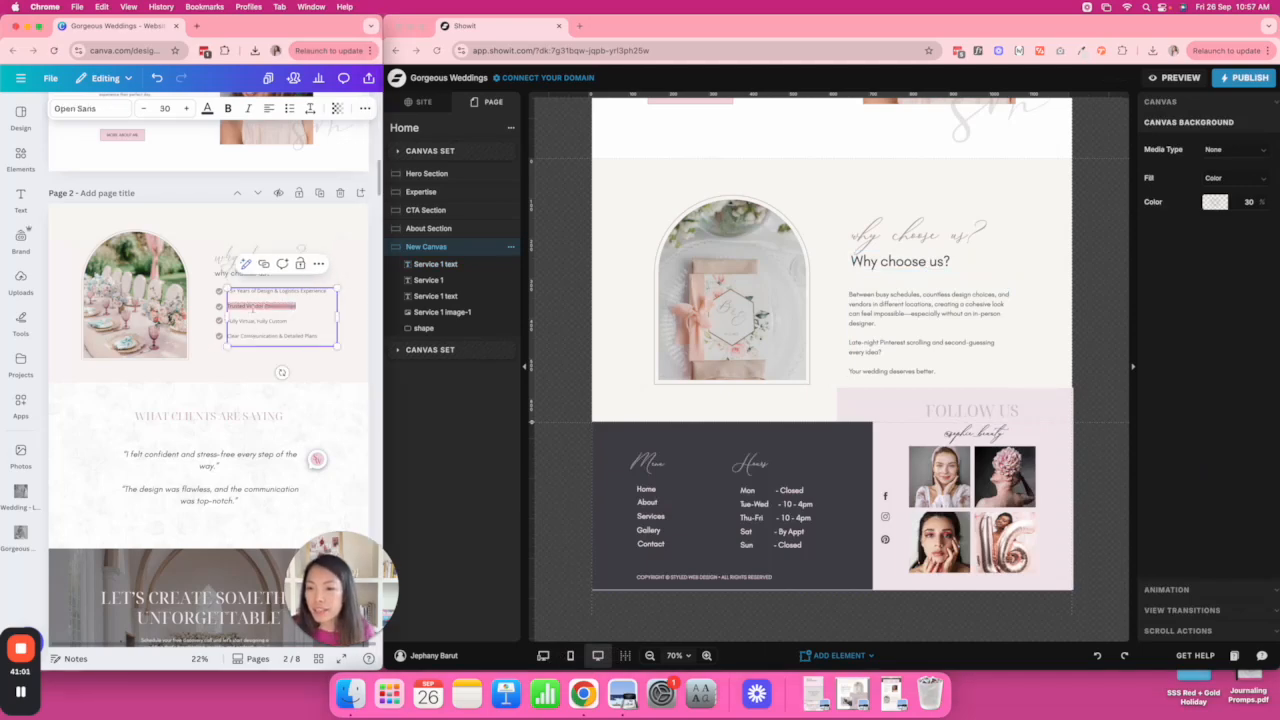
key("super+a")
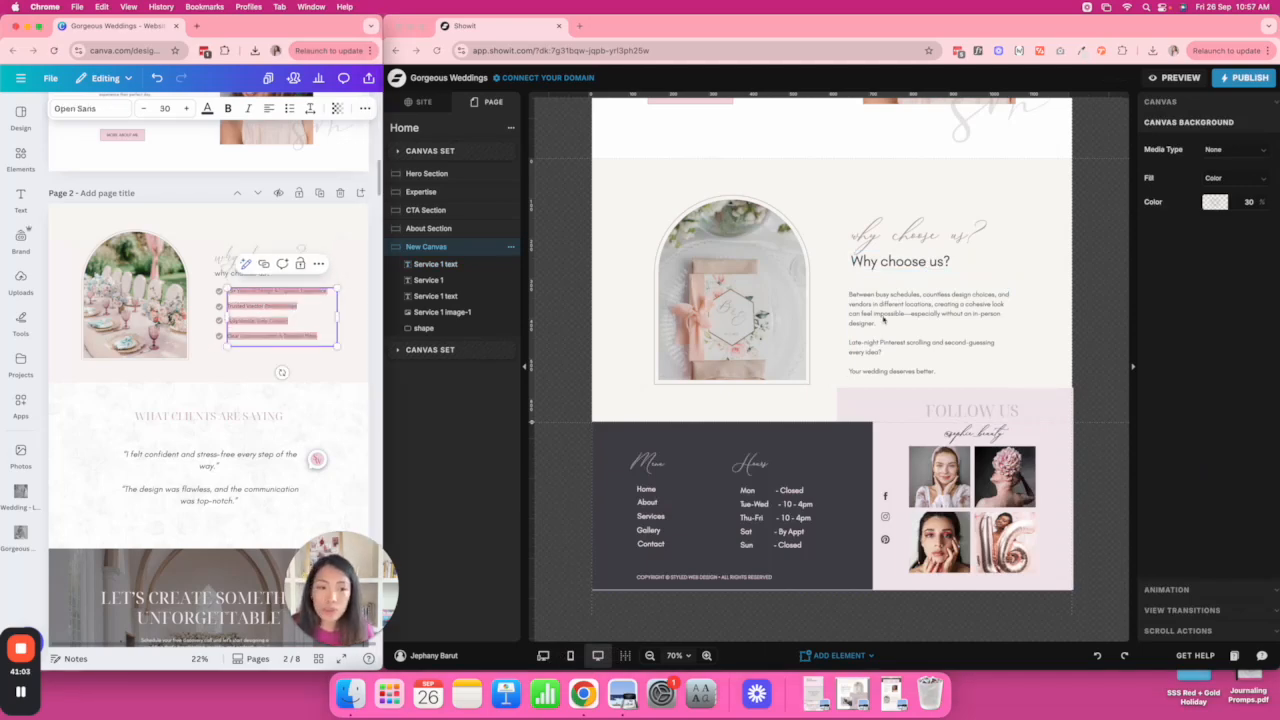
left_click(898, 310)
double_click(890, 308)
key("super+a")
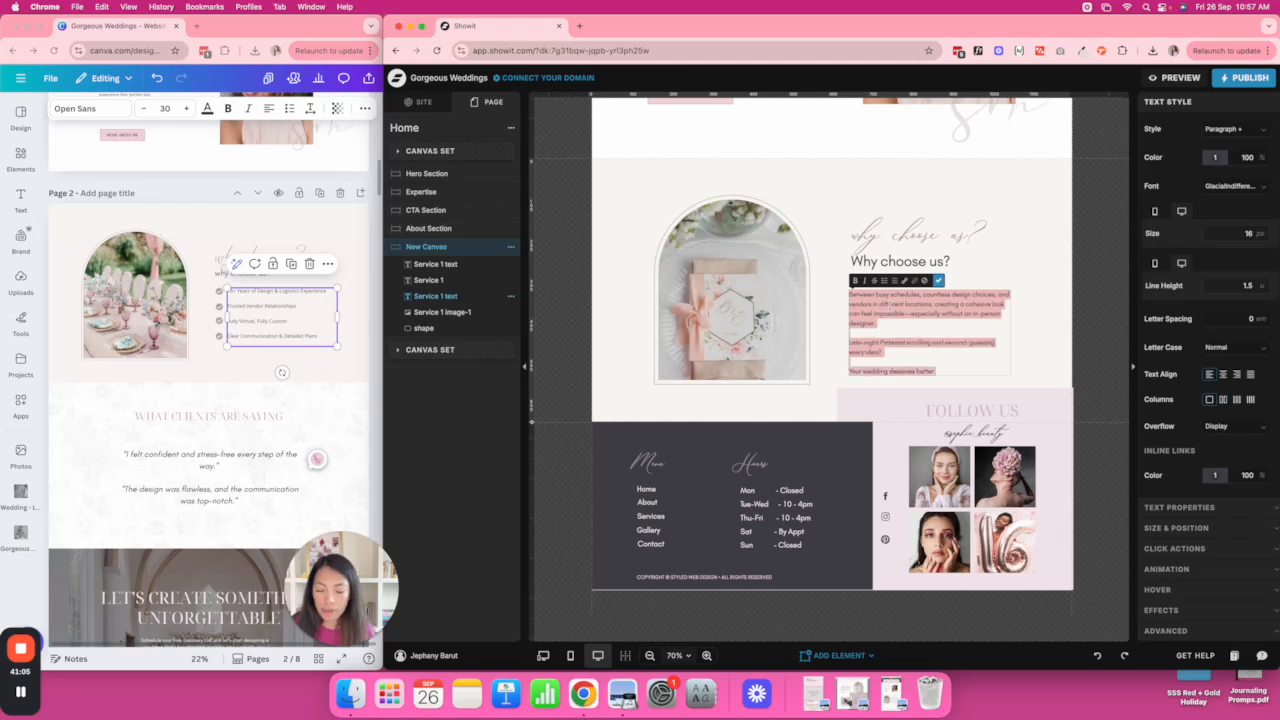
key("super+v")
left_click_drag(1010, 375, 1002, 322)
left_click(1048, 328)
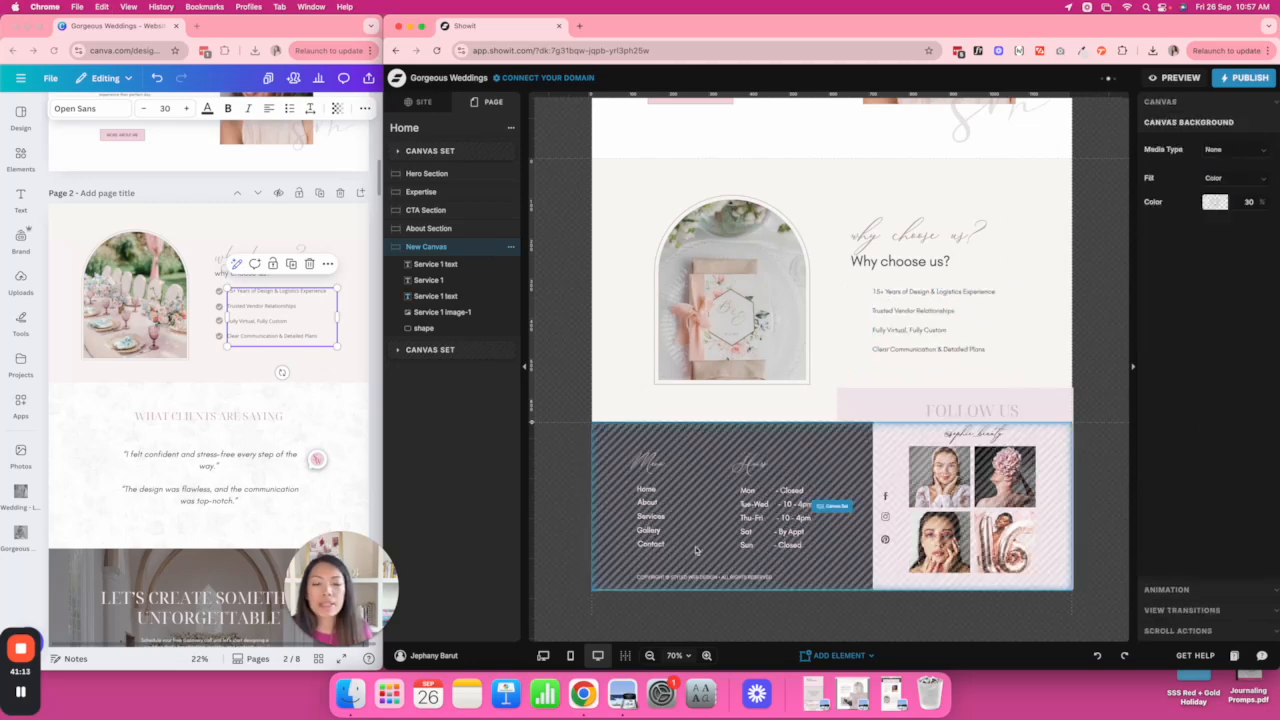
left_click(224, 297)
left_click(219, 290)
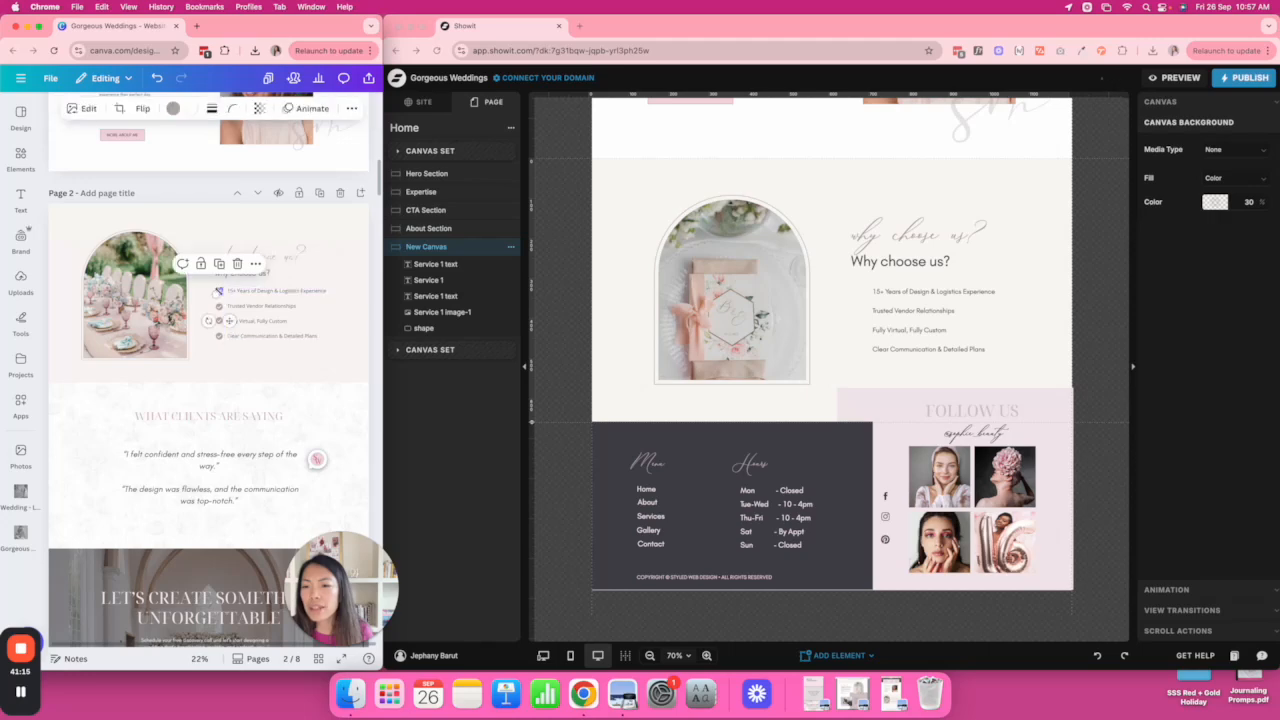
Add a small mauve circled checkmark icon beside the first checklist line.
left_click(838, 655)
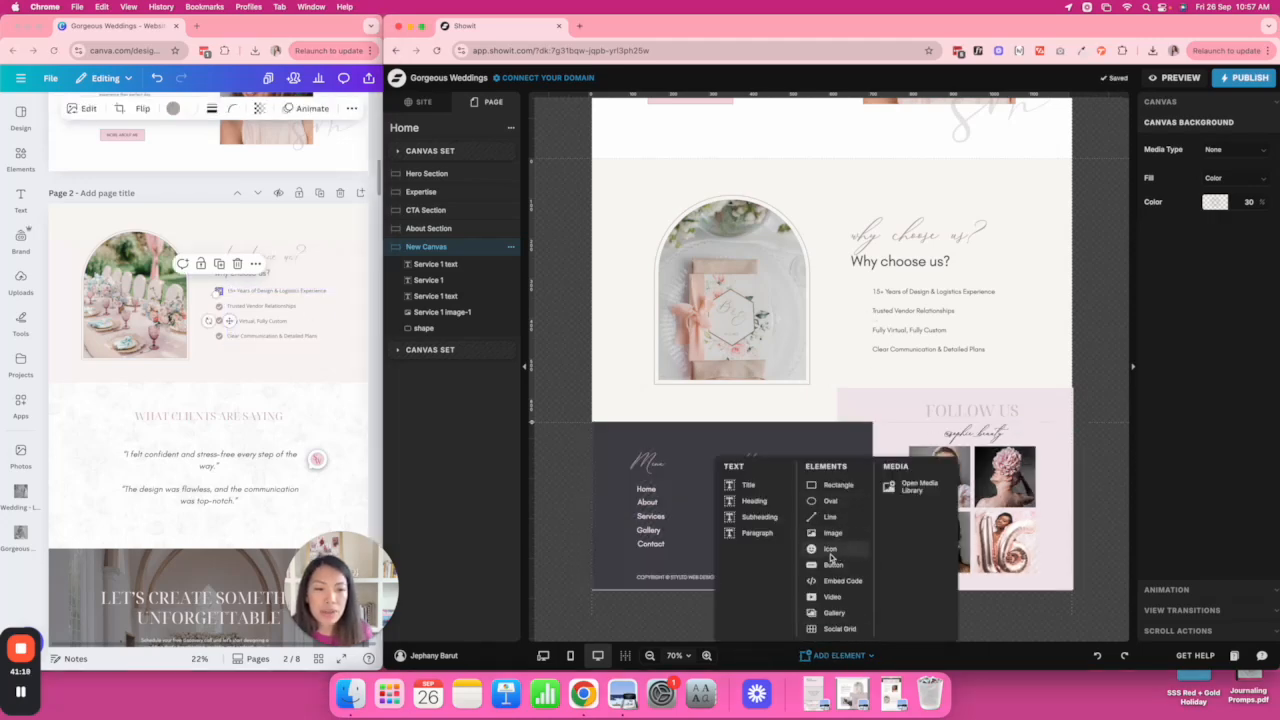
left_click(831, 550)
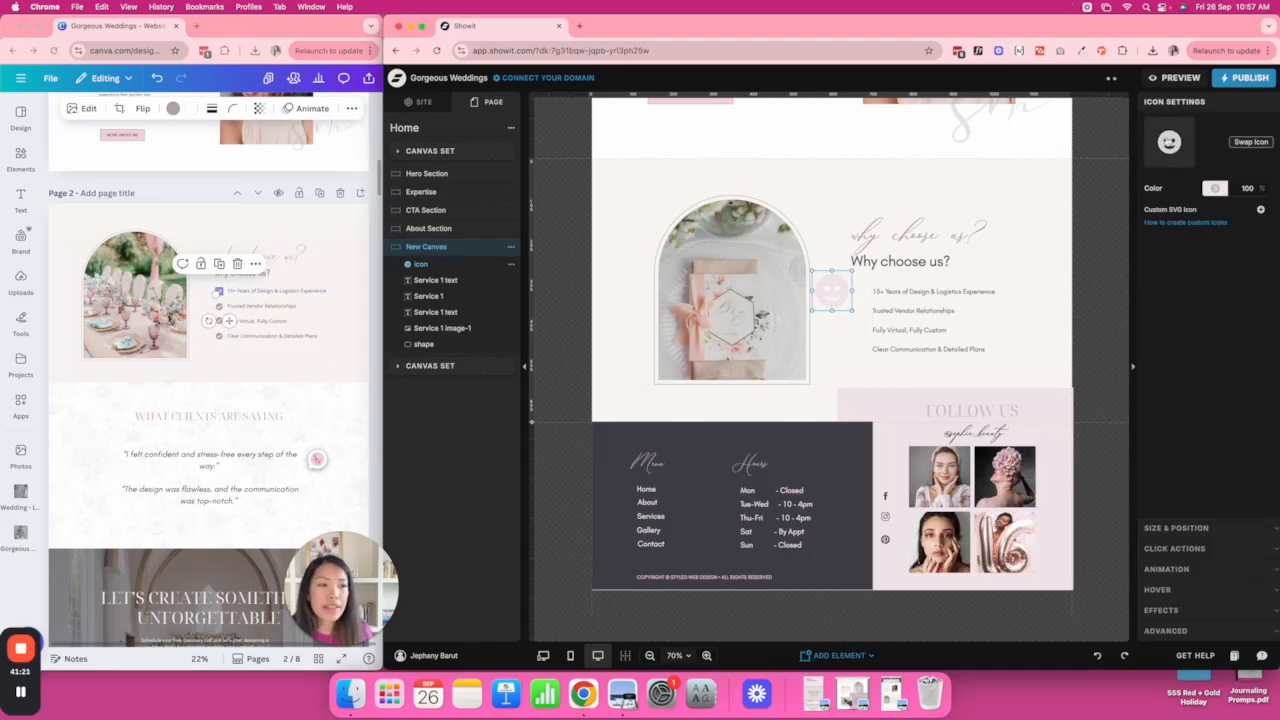
left_click(1176, 149)
type("check")
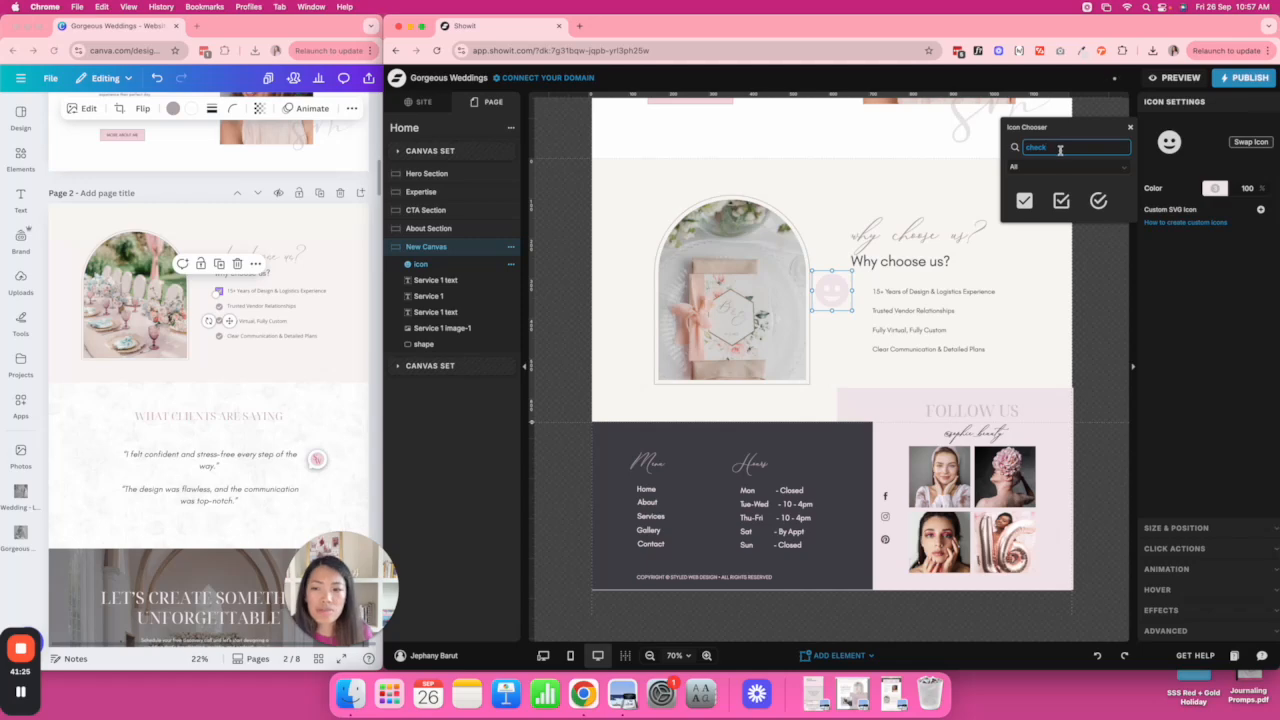
left_click(1099, 200)
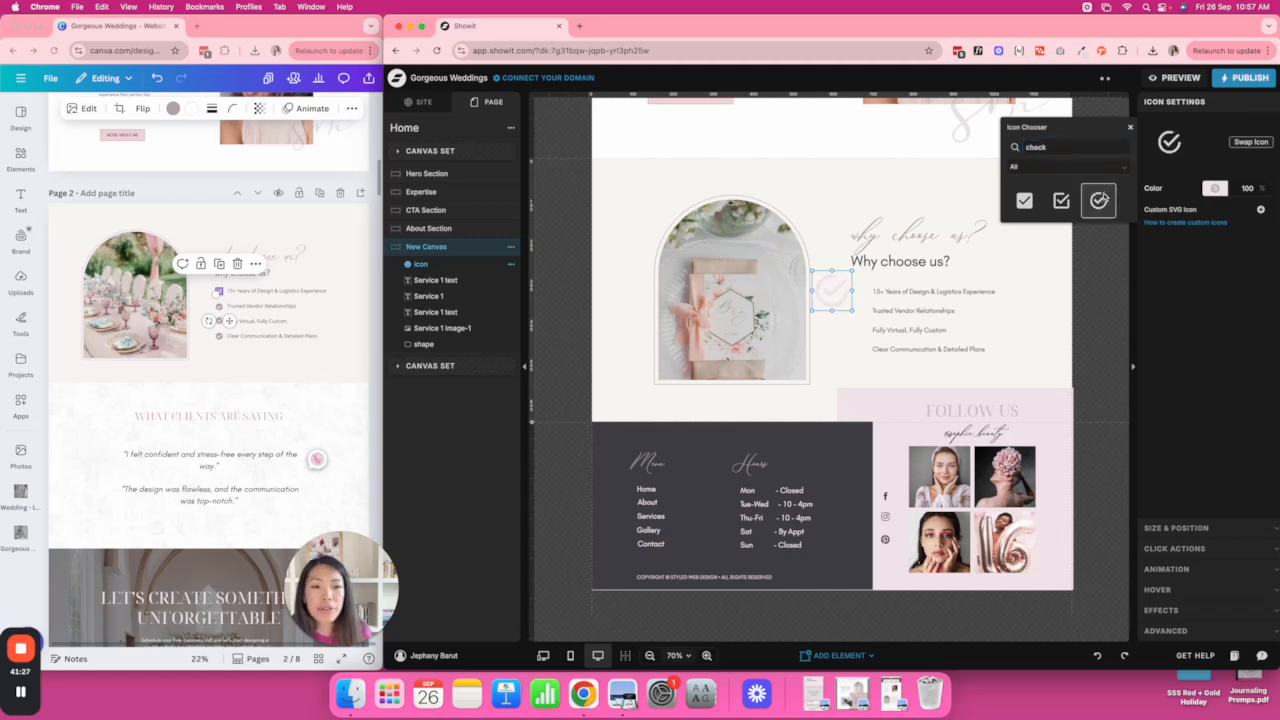
left_click(1215, 190)
left_click(1021, 219)
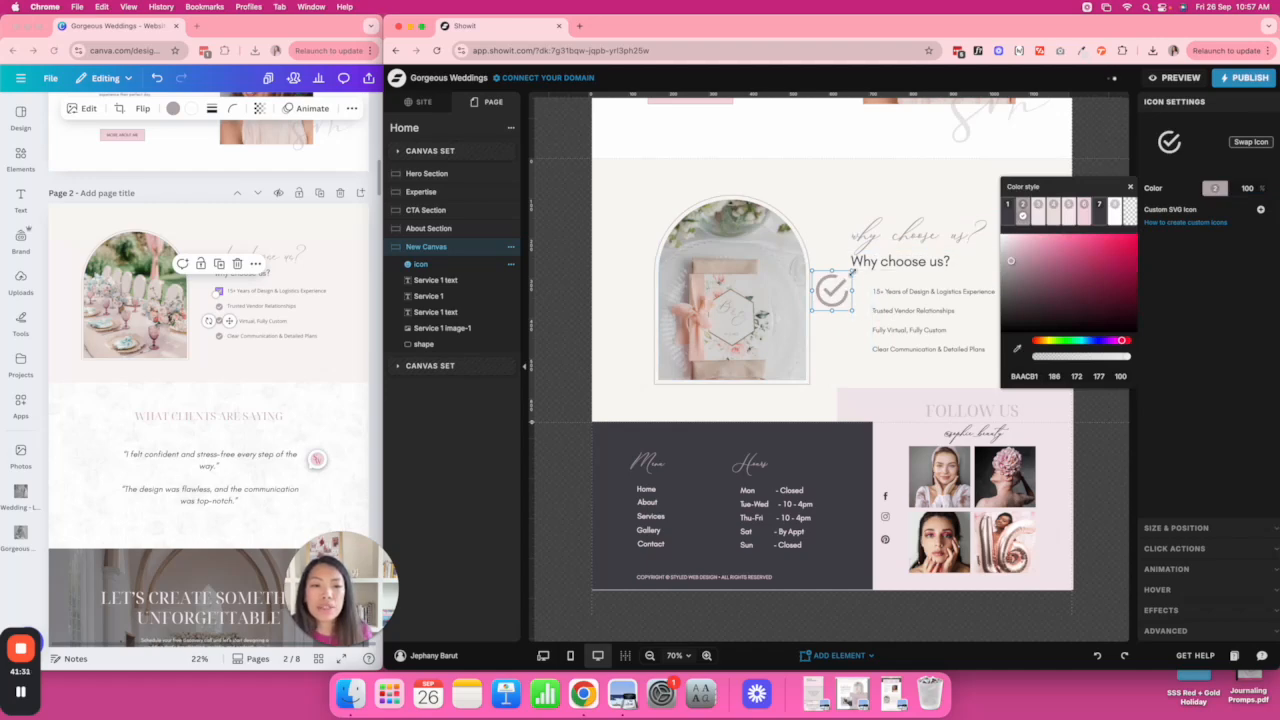
mouse_move(853, 272)
left_mouse_down()
mouse_move(824, 294)
mouse_move(858, 290)
left_mouse_up()
left_click(857, 318)
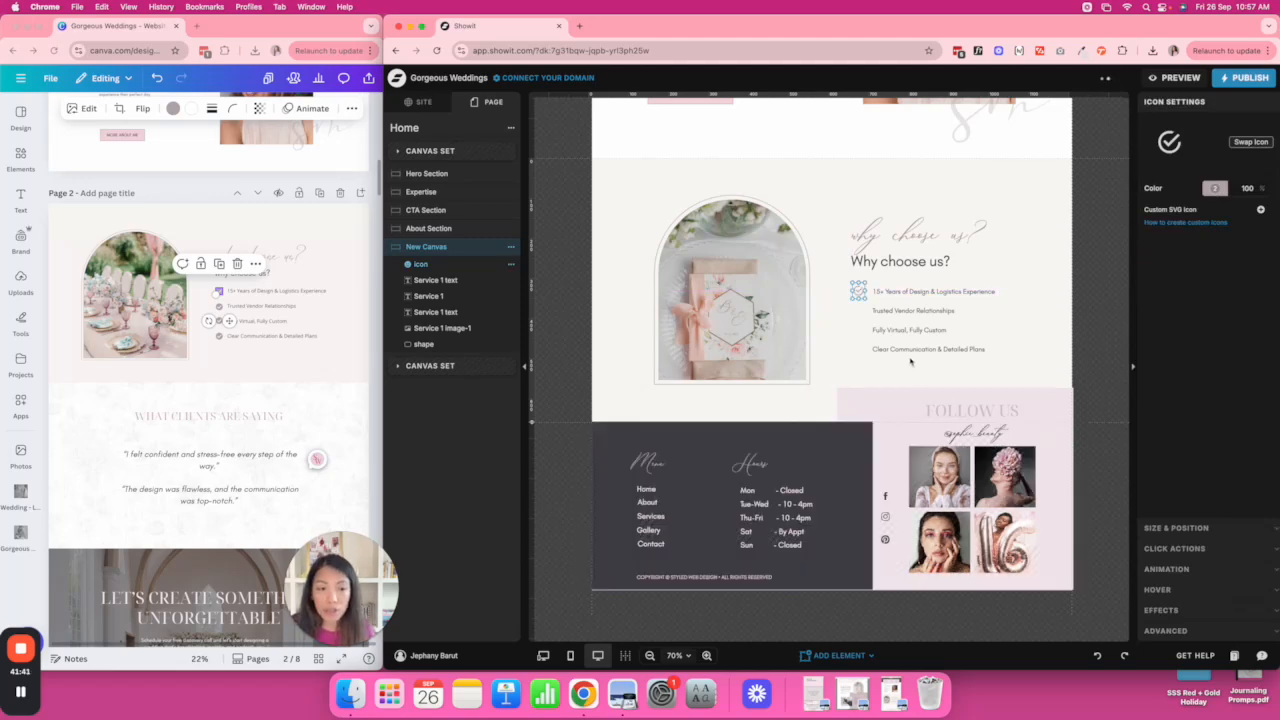
Duplicate the check icon beside the remaining checklist lines, including Trusted Vendor Relationships.
key("super+d")
left_click_drag(860, 294, 859, 350)
key("super+d")
key("super+d")
left_click(1071, 363)
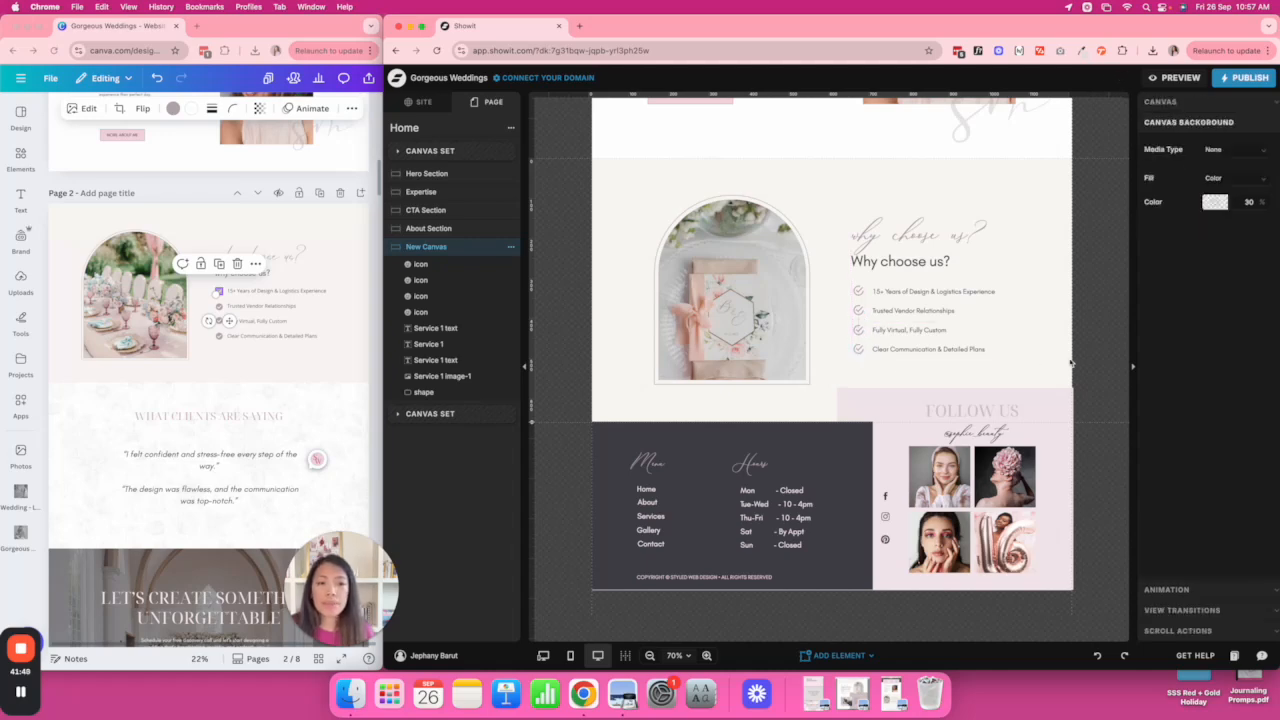
Set the checklist text to 17 px and check the whole block's grouping.
left_click(890, 313)
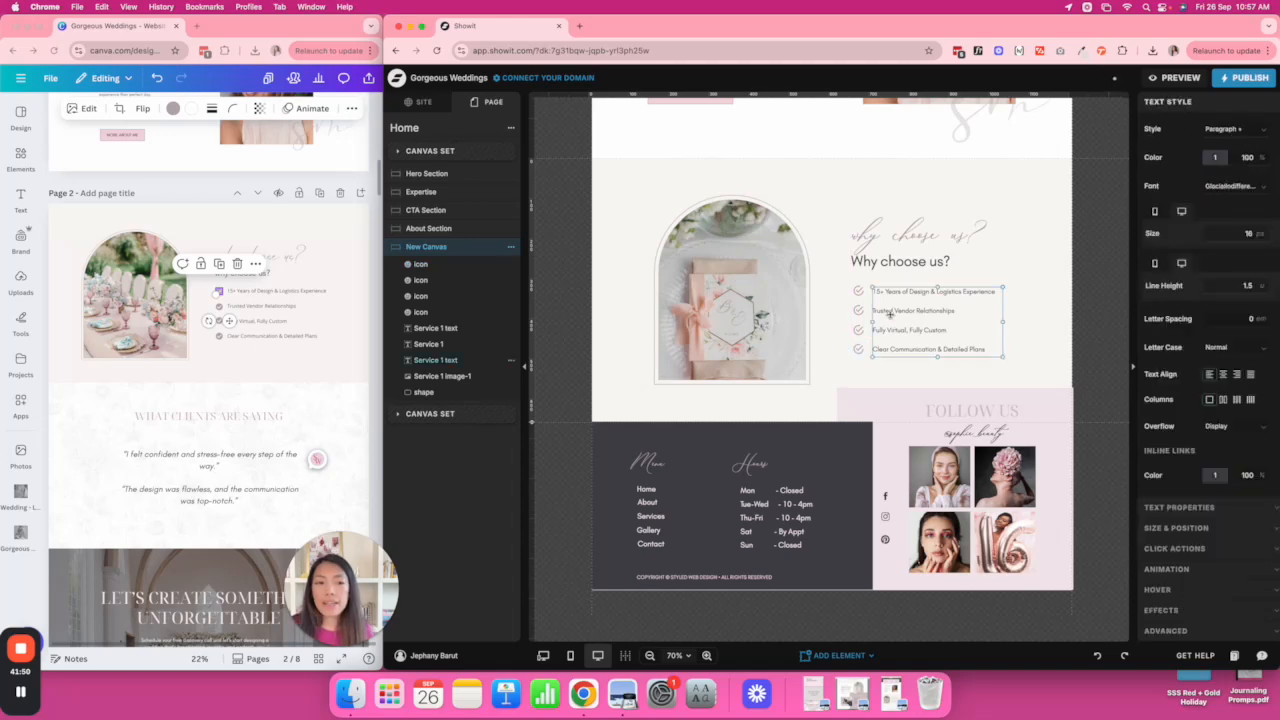
left_click(1261, 231)
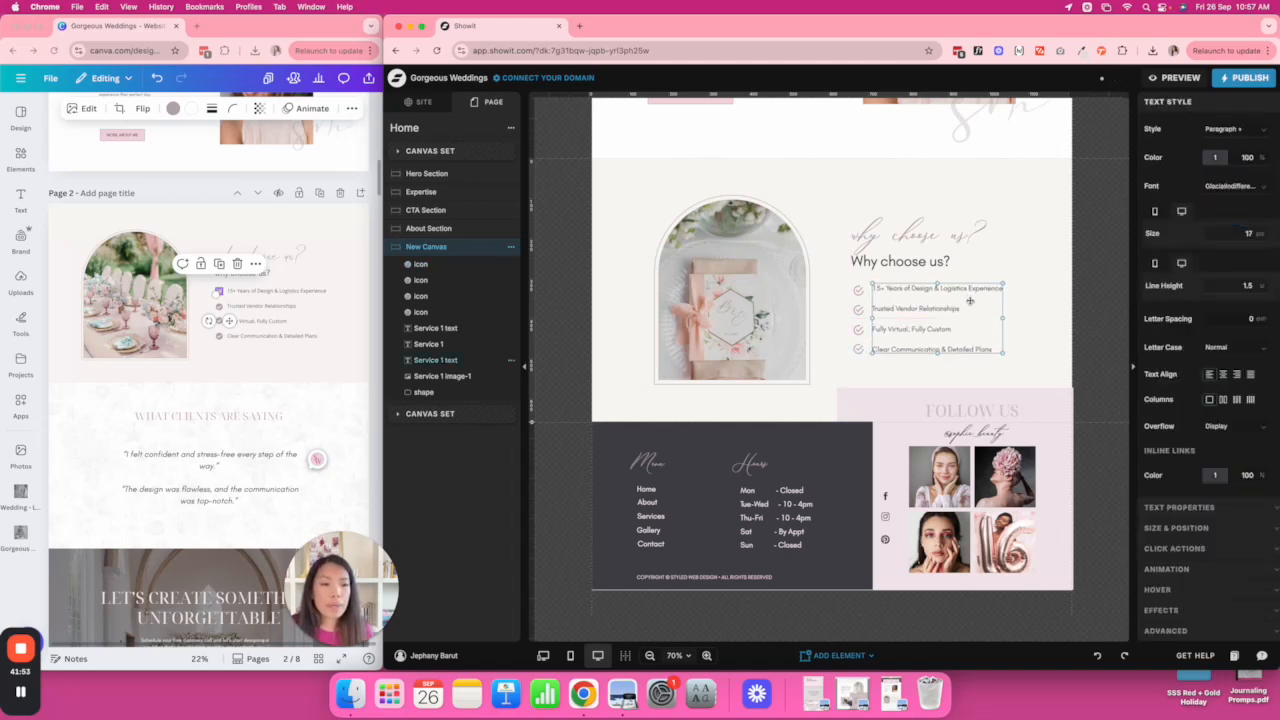
left_click(1034, 307)
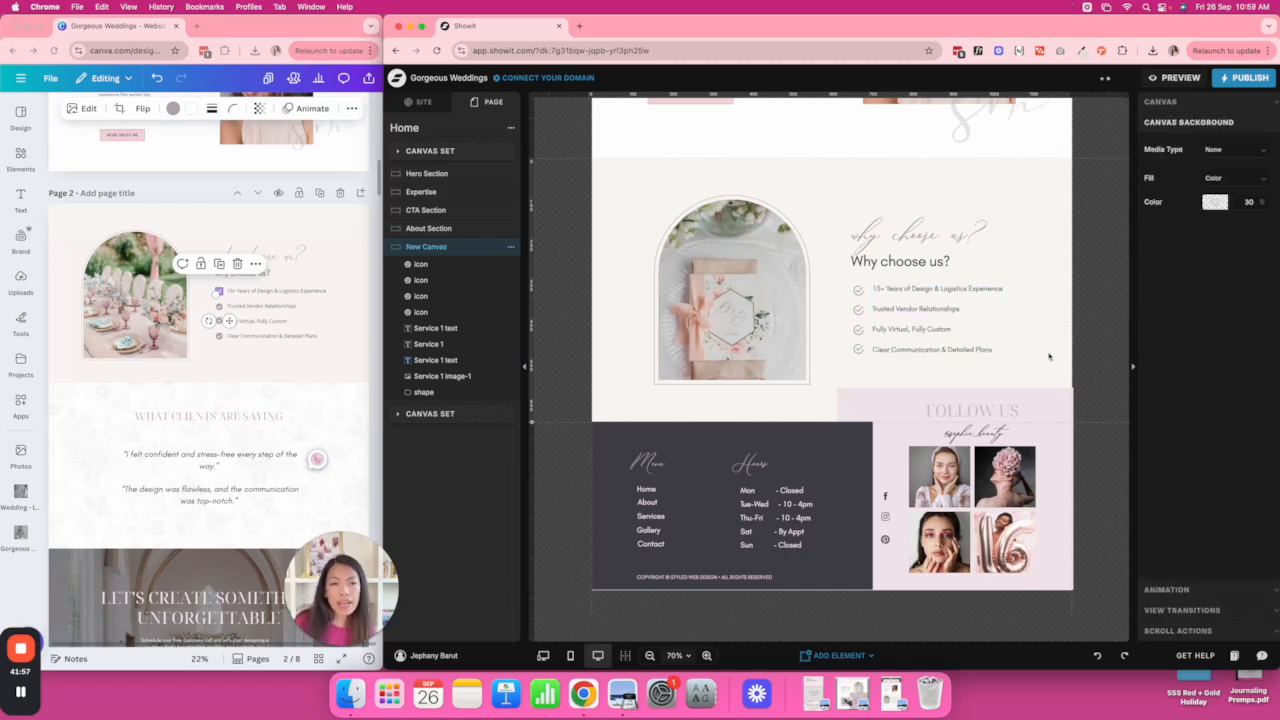
left_click_drag(1051, 367, 890, 239)
left_click(1053, 257)
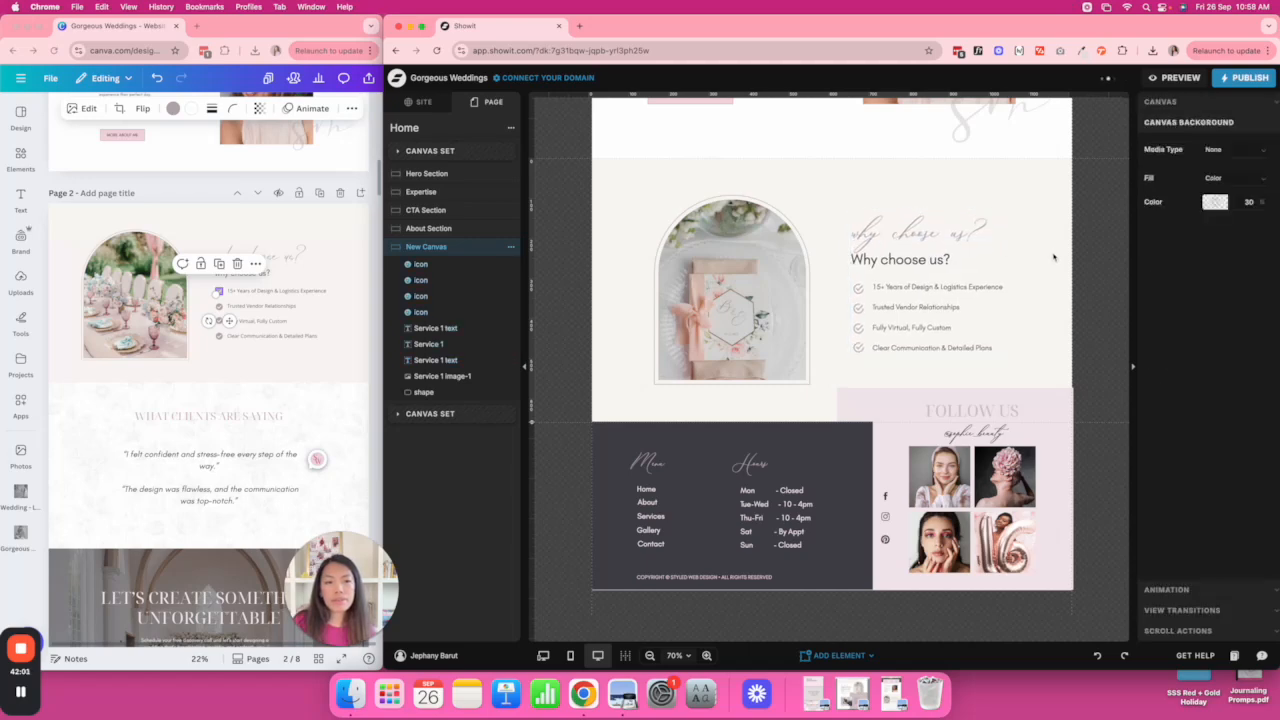
Rename the new canvas to 'Why Choose Us', capitalising Choose, and save the name.
scroll(230, 416, "down", 5)
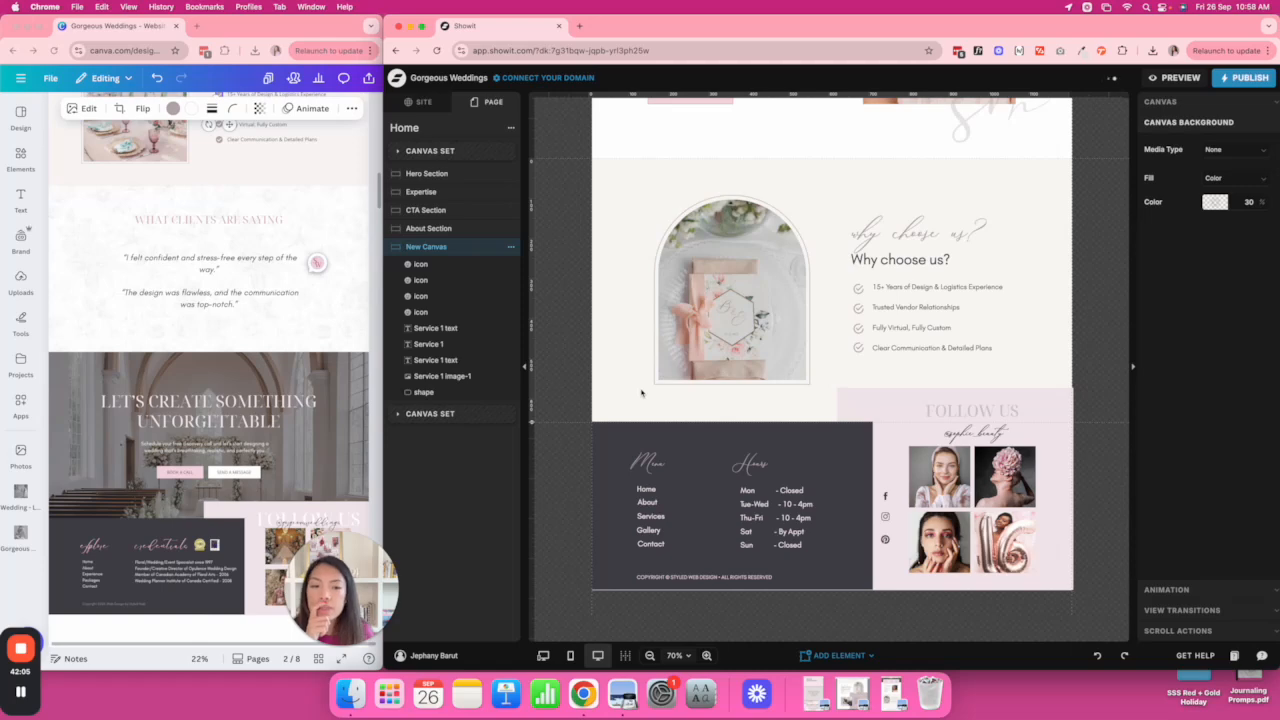
double_click(437, 247)
type("Why")
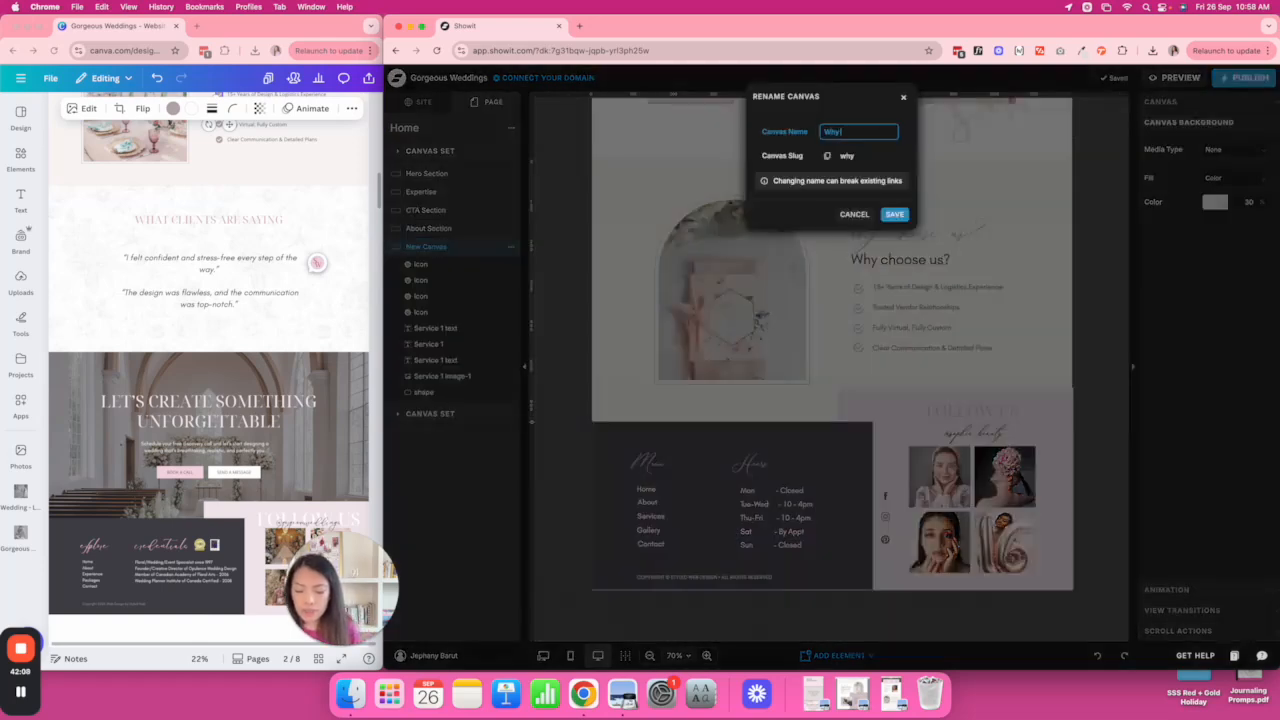
type(" choose us")
key("Return")
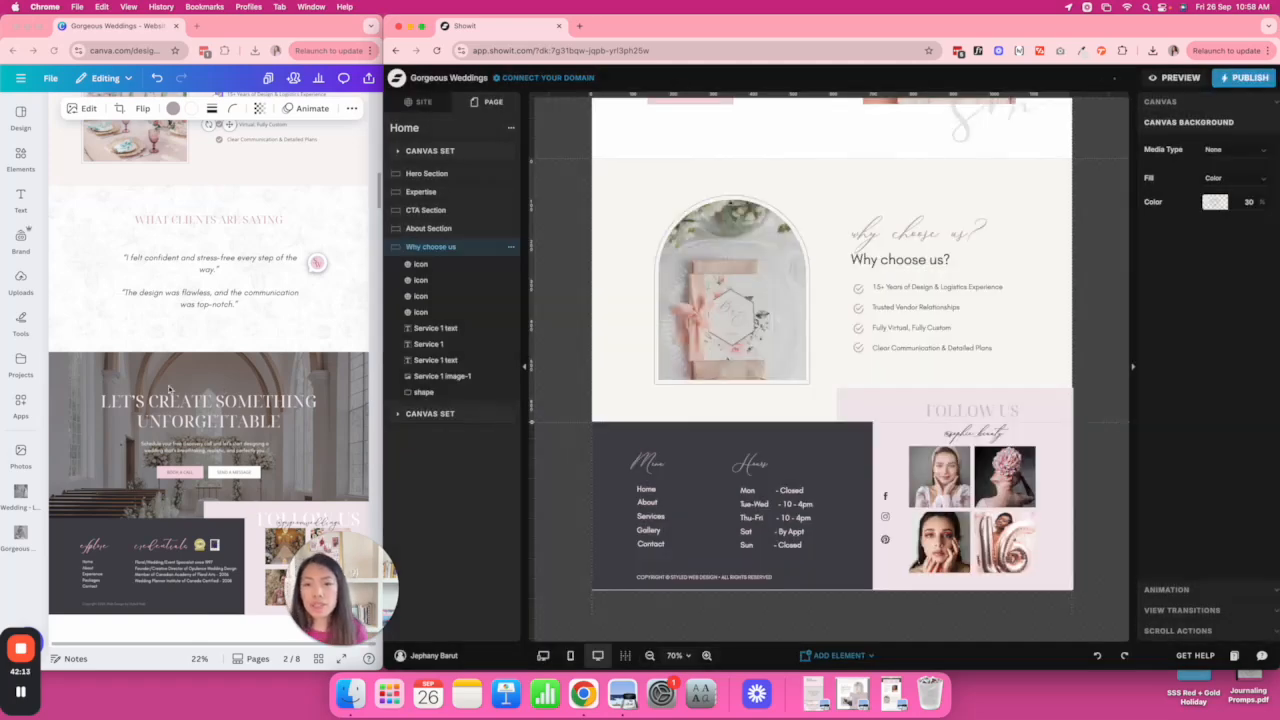
double_click(437, 247)
left_click(843, 142)
left_click(847, 131)
left_click(847, 131)
key("BackSpace")
type("Choose Us")
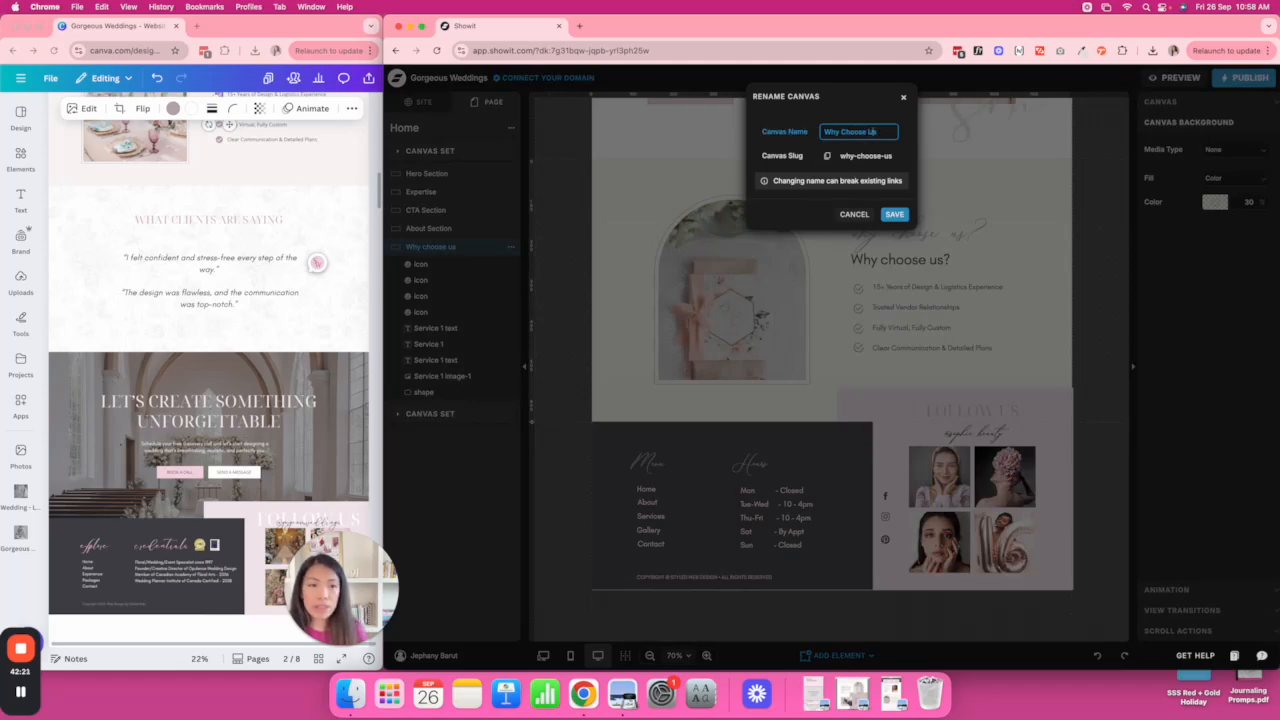
left_click(894, 214)
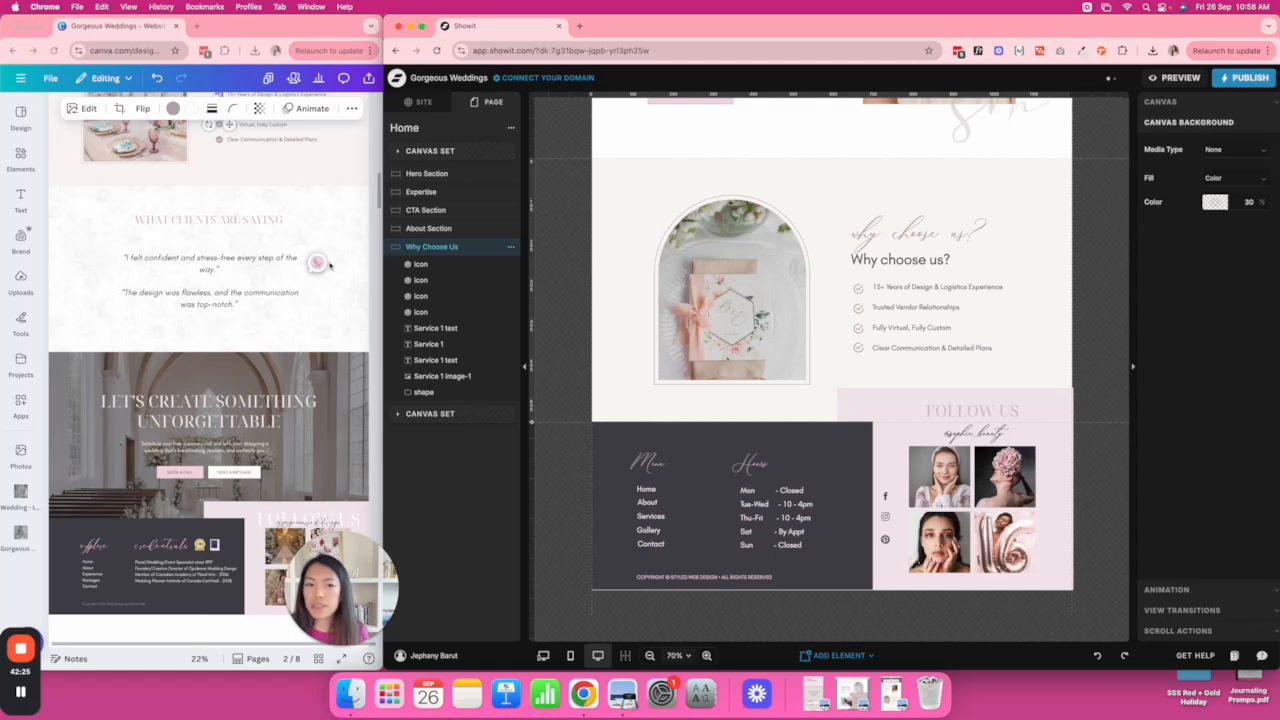
Add a blank canvas to the Home page and name it Testimonials.
left_click(511, 130)
left_click(545, 158)
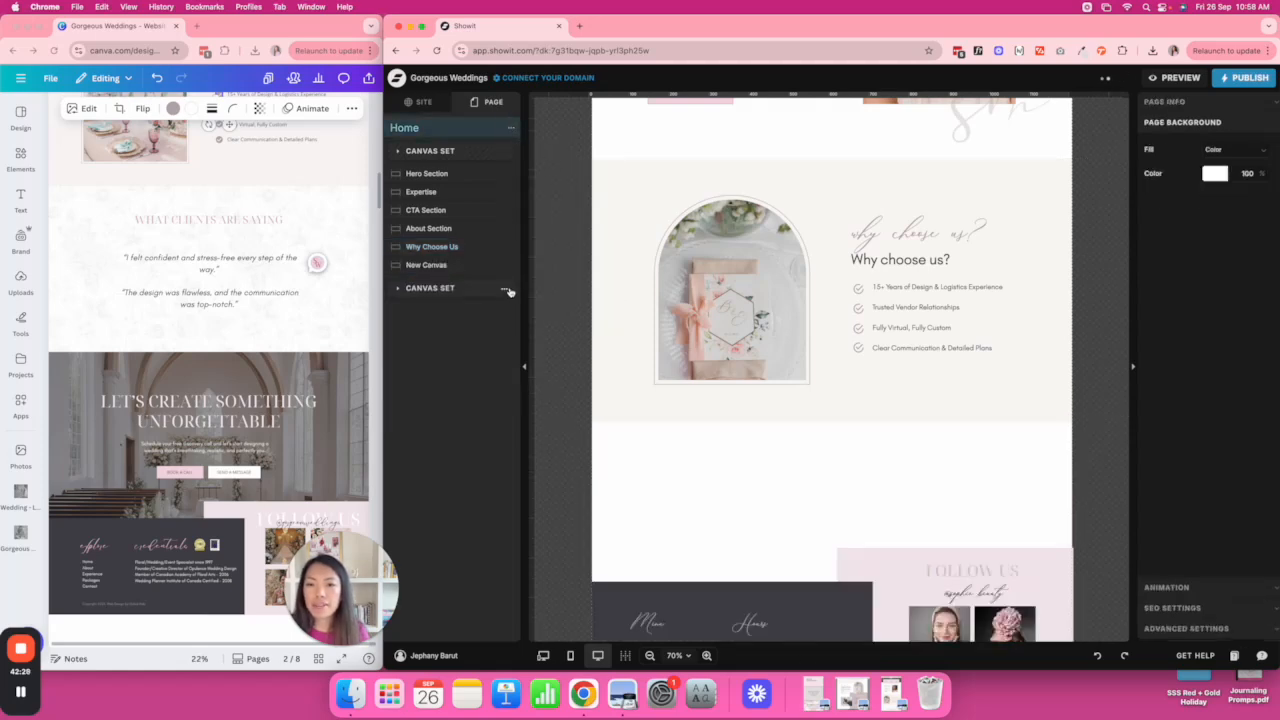
left_click(443, 266)
double_click(443, 266)
type("Testimon")
key("Return")
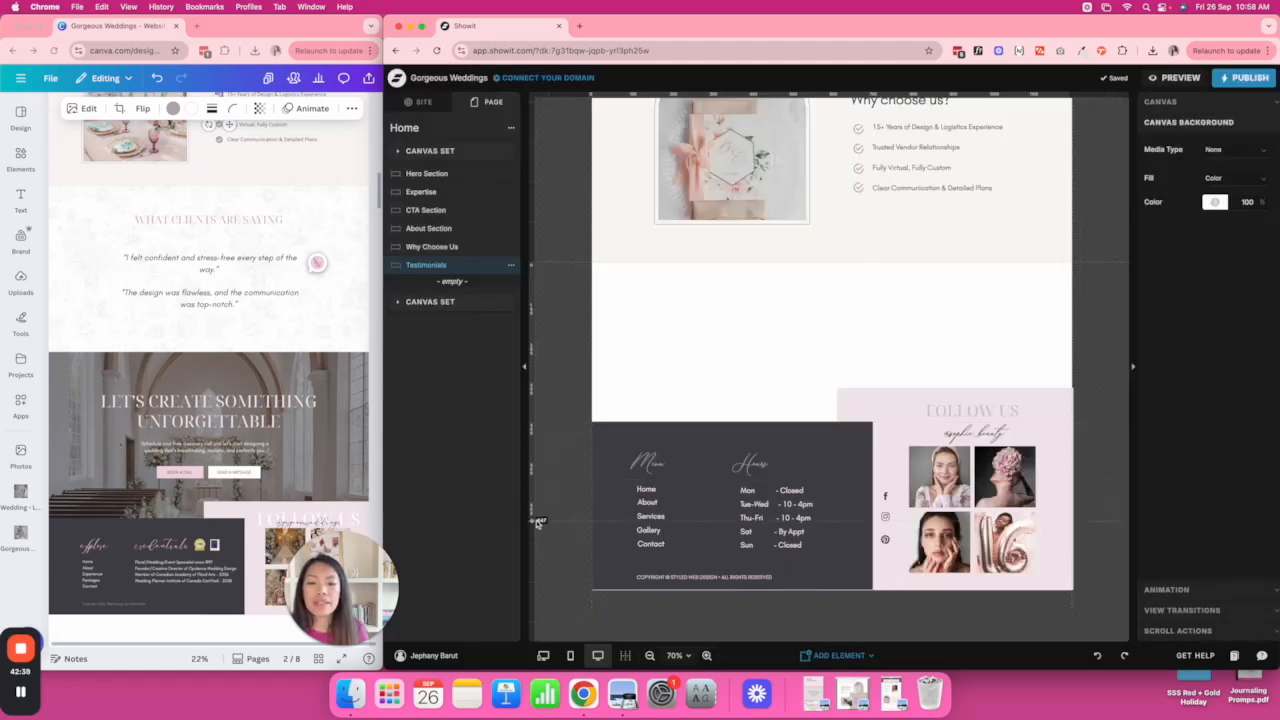
Drag the Testimonials canvas bottom edge down to make it taller.
left_click_drag(535, 535, 535, 534)
scroll(732, 421, "down", 1)
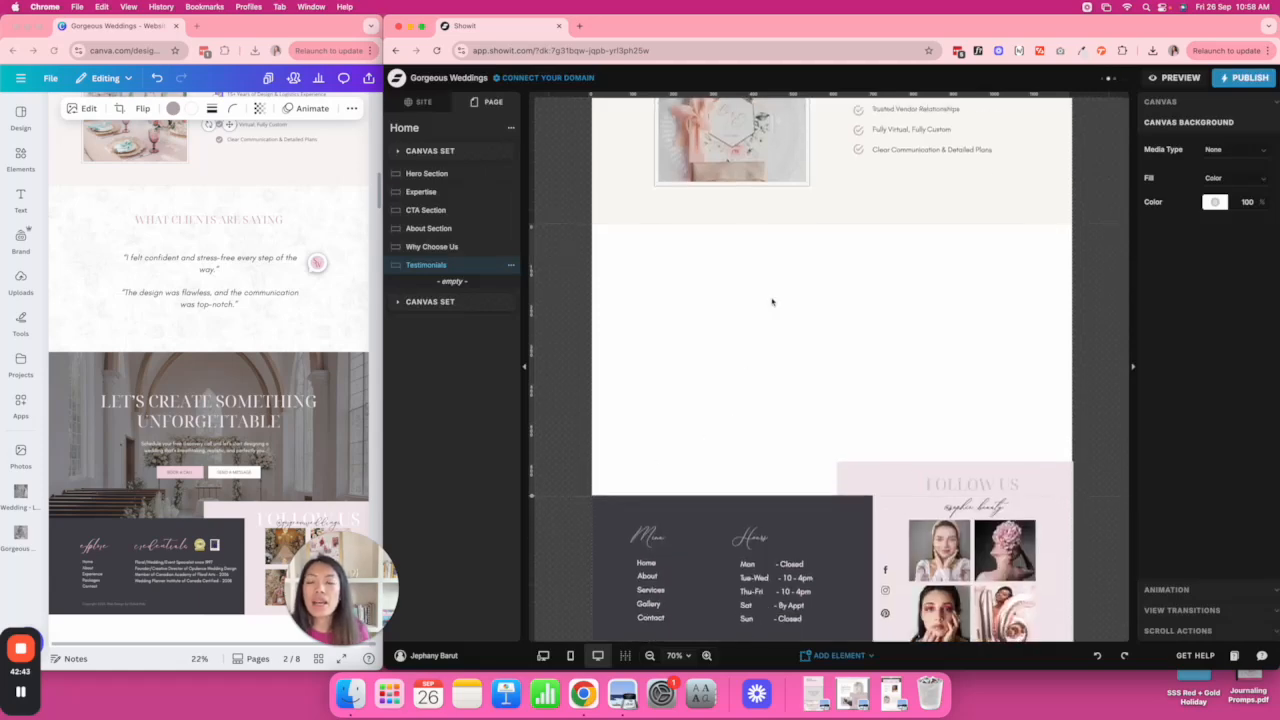
scroll(771, 302, "up", 10)
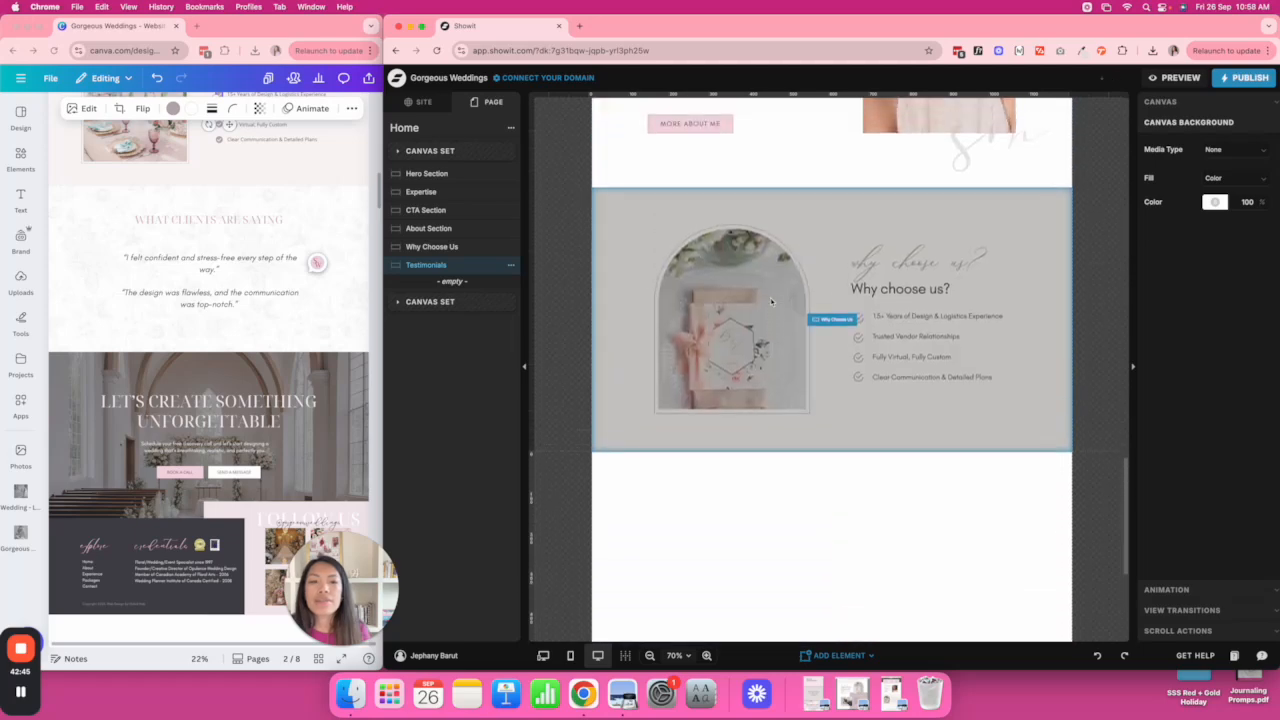
scroll(771, 302, "up", 5)
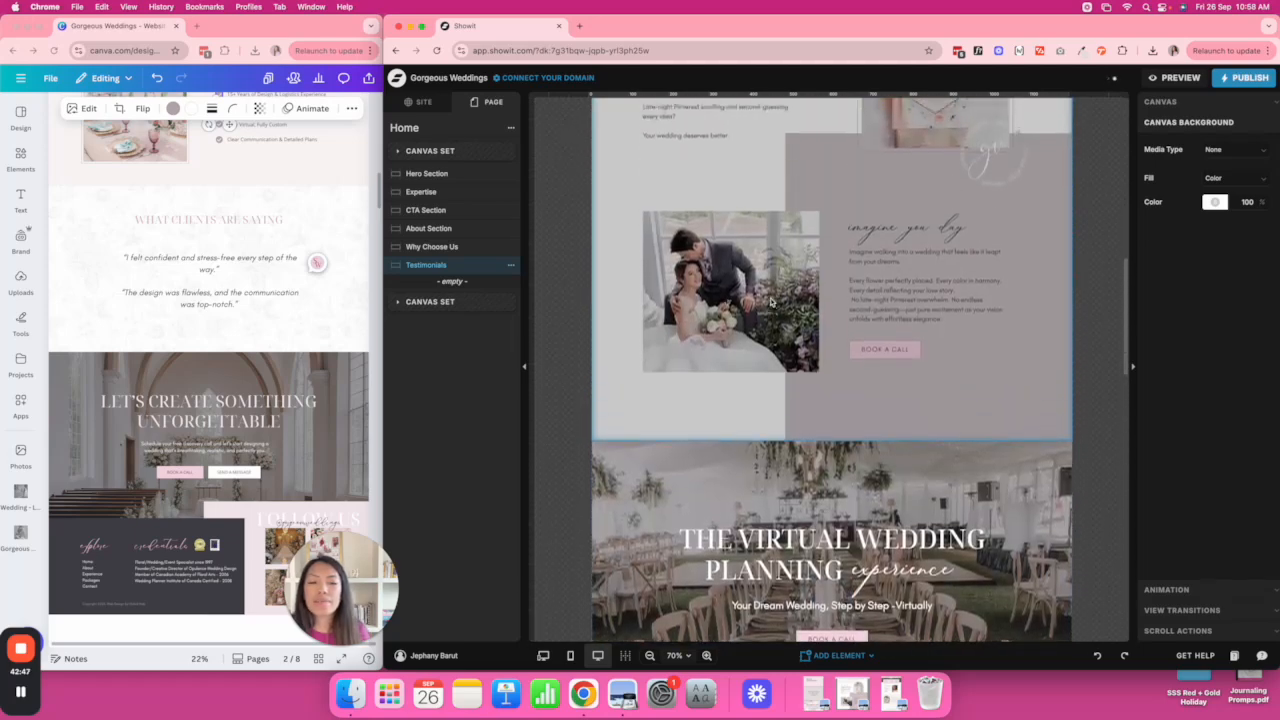
scroll(771, 299, "up", 3)
scroll(771, 300, "down", 3)
scroll(771, 302, "up", 2)
scroll(771, 302, "up", 1)
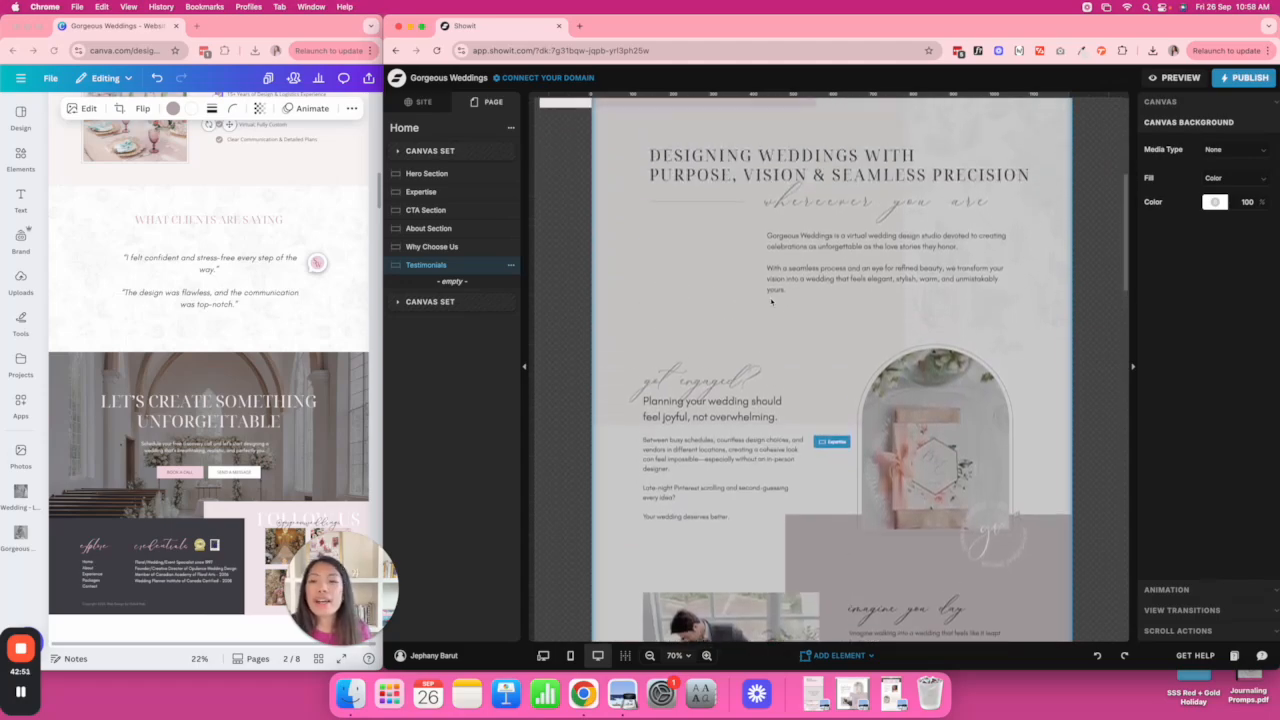
Paste the Designing Weddings heading and intro paragraph into Testimonials and move them higher.
left_click(843, 160)
left_click(870, 246, "shift")
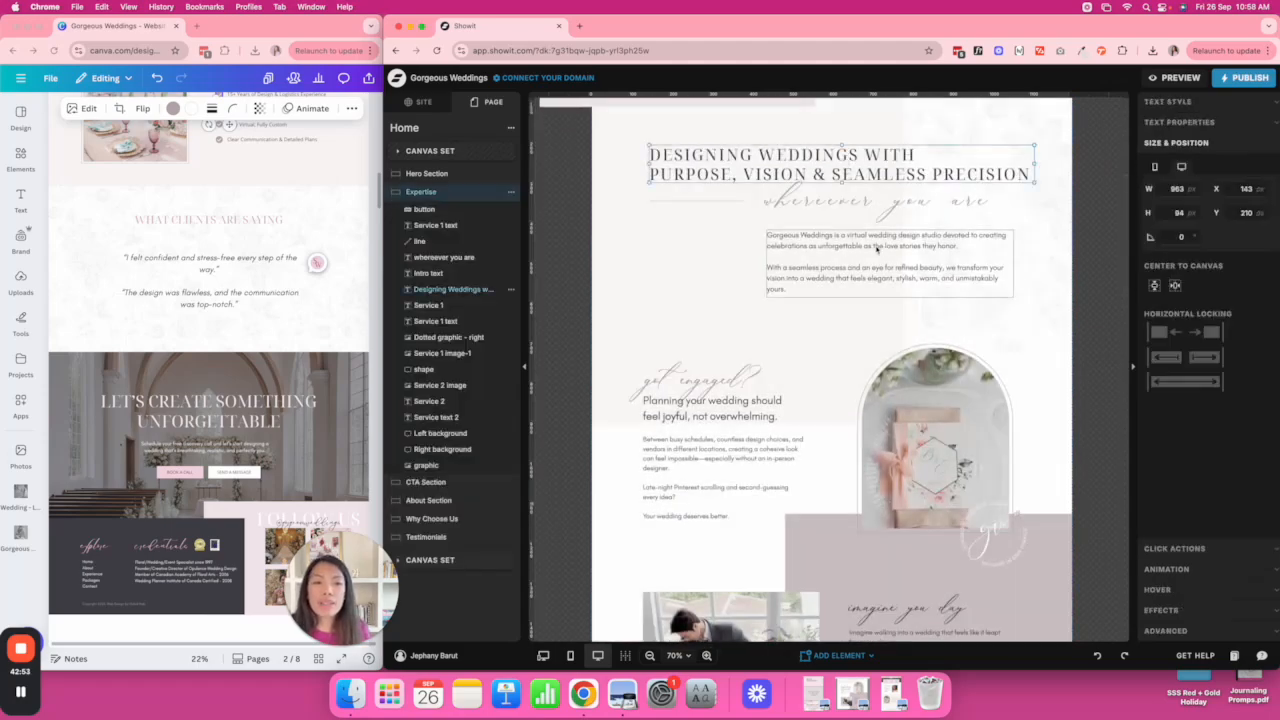
scroll(875, 246, "down", 15)
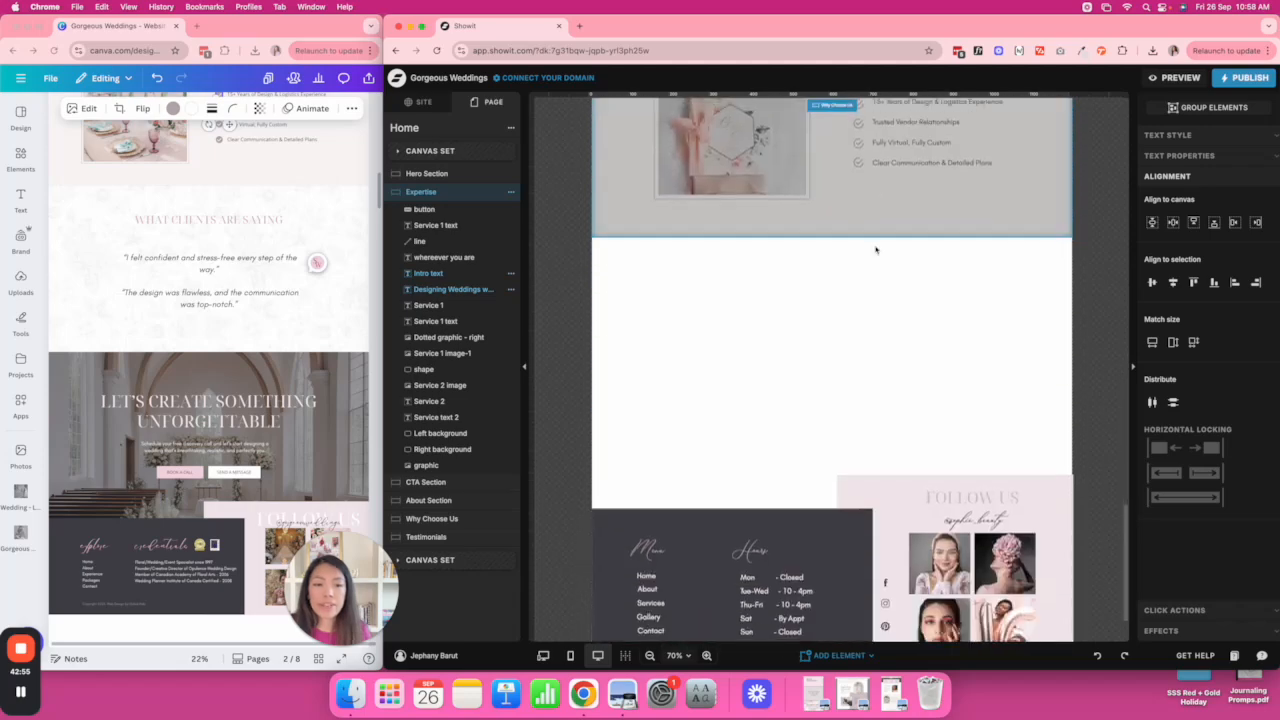
left_click(818, 234)
key("super+v")
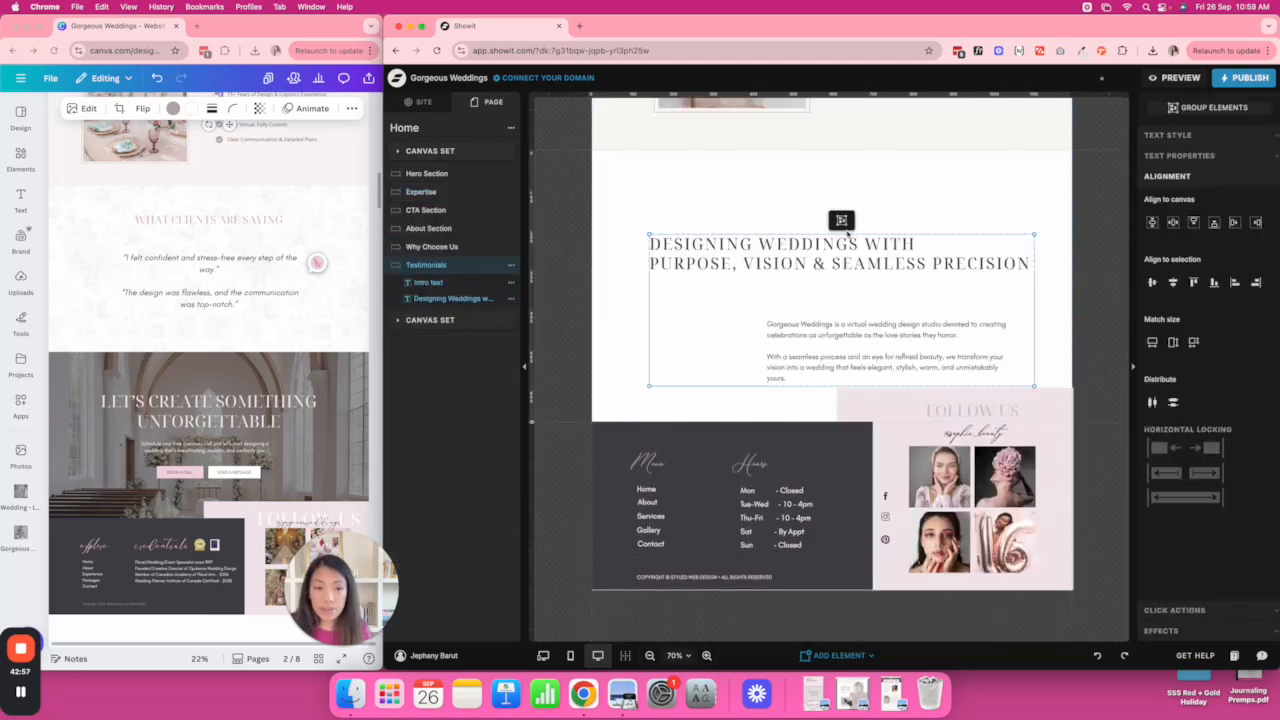
left_click_drag(841, 261, 838, 221)
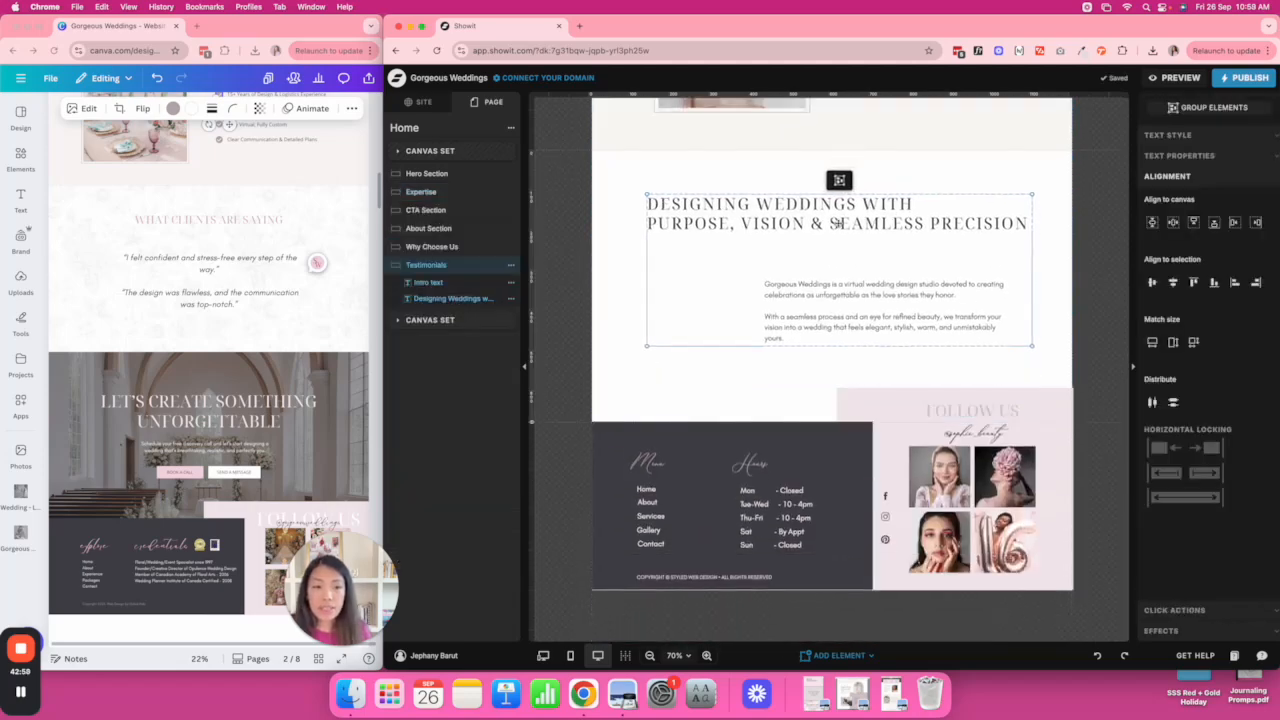
left_click(1080, 231)
left_click(890, 222)
left_click(208, 219)
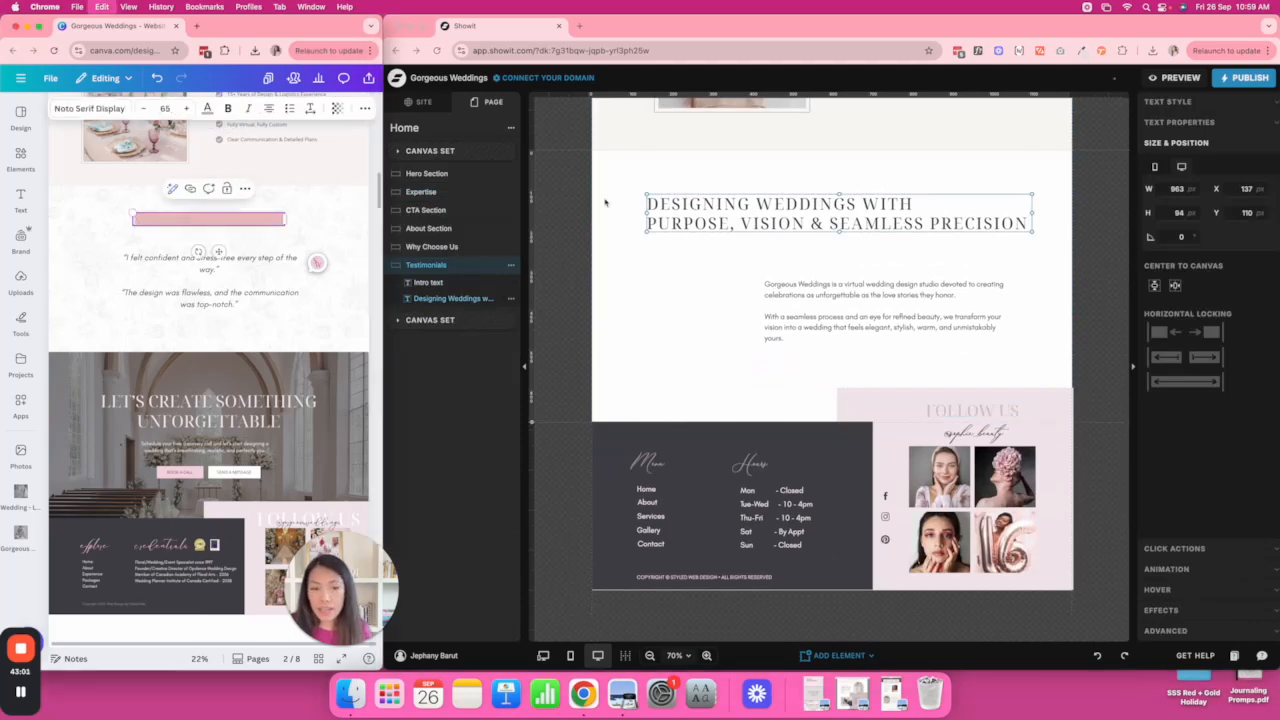
Change the heading to 'WHAT CLIENTS ARE SAYING', centre-aligned in muted grey-mauve, narrowed and centred.
triple_click(802, 205)
key("ctrl+a")
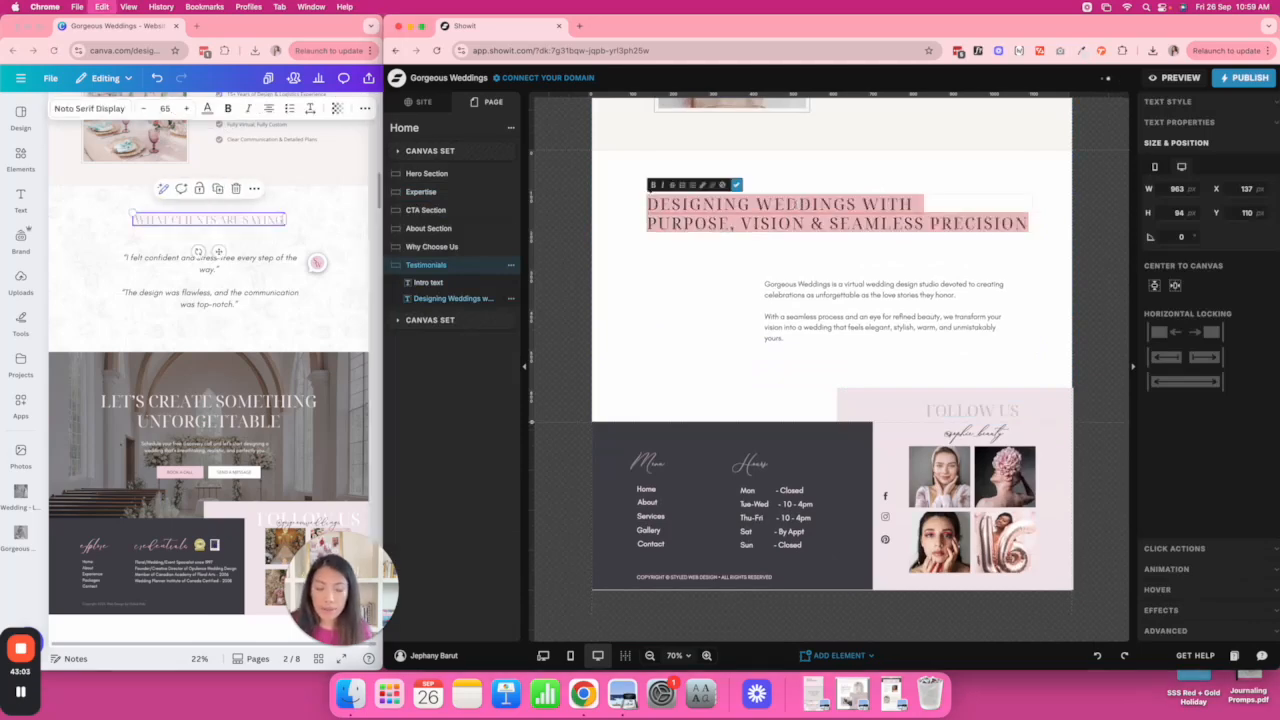
type("WHAT CLIENTS ARE SAYING")
key("Escape")
left_click(1192, 104)
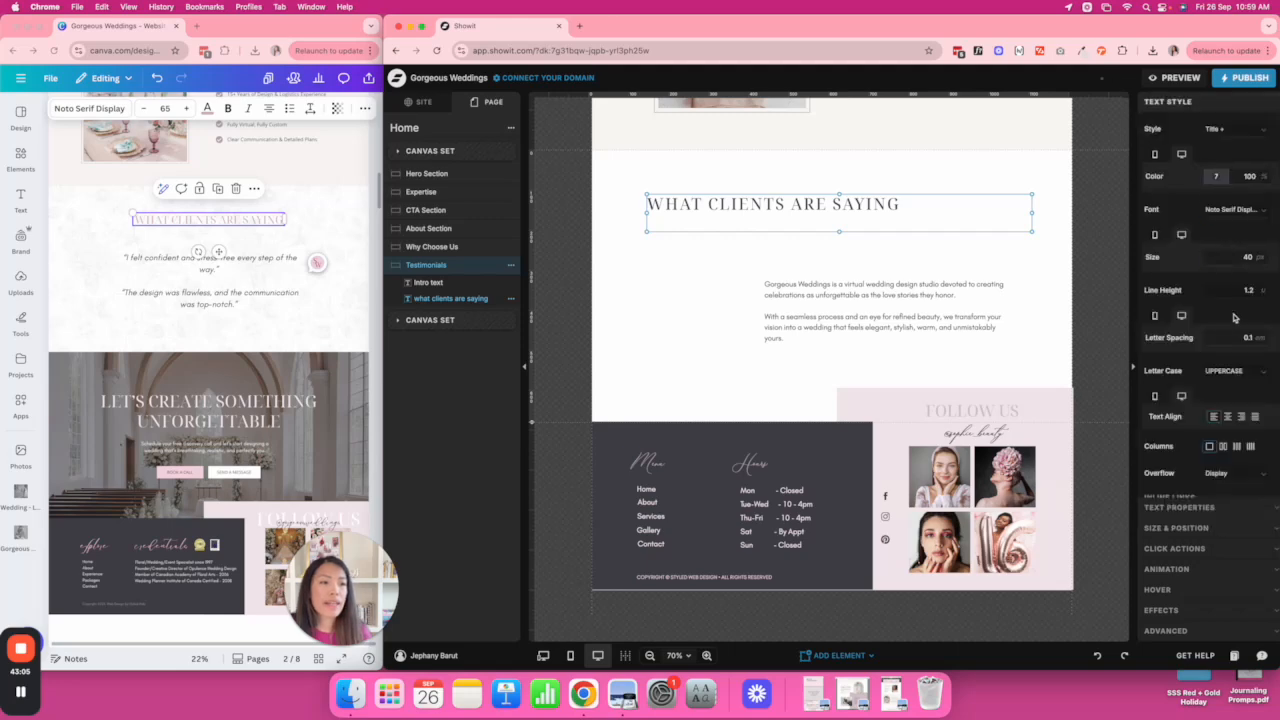
left_click(1228, 416)
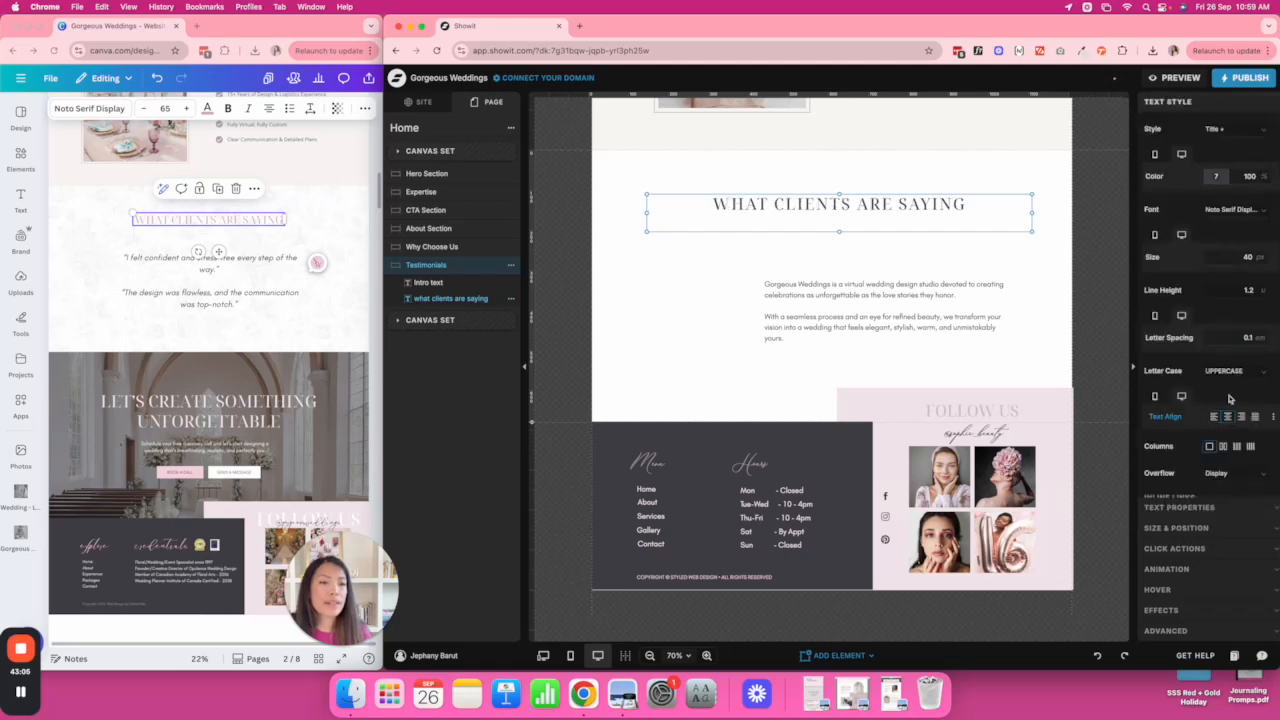
left_click(1215, 177)
left_click(1088, 196)
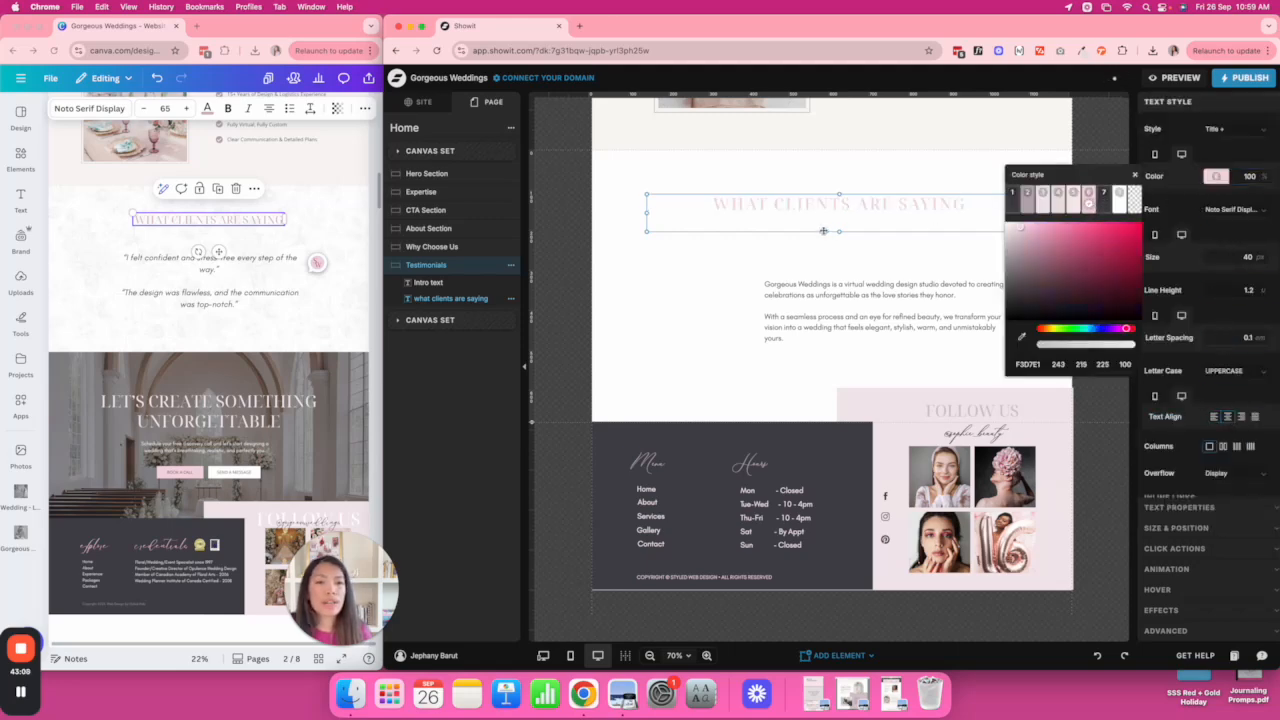
left_click(1027, 195)
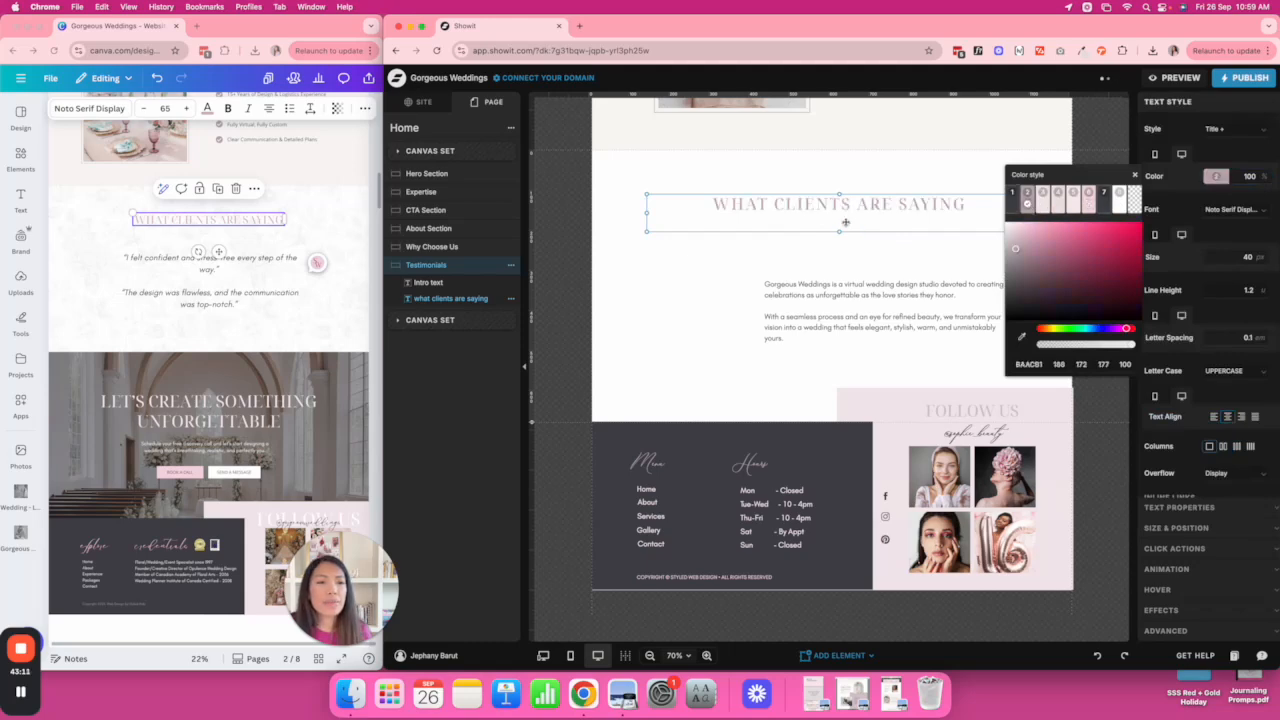
left_click_drag(648, 232, 769, 213)
left_click_drag(892, 203, 826, 205)
left_click(992, 241)
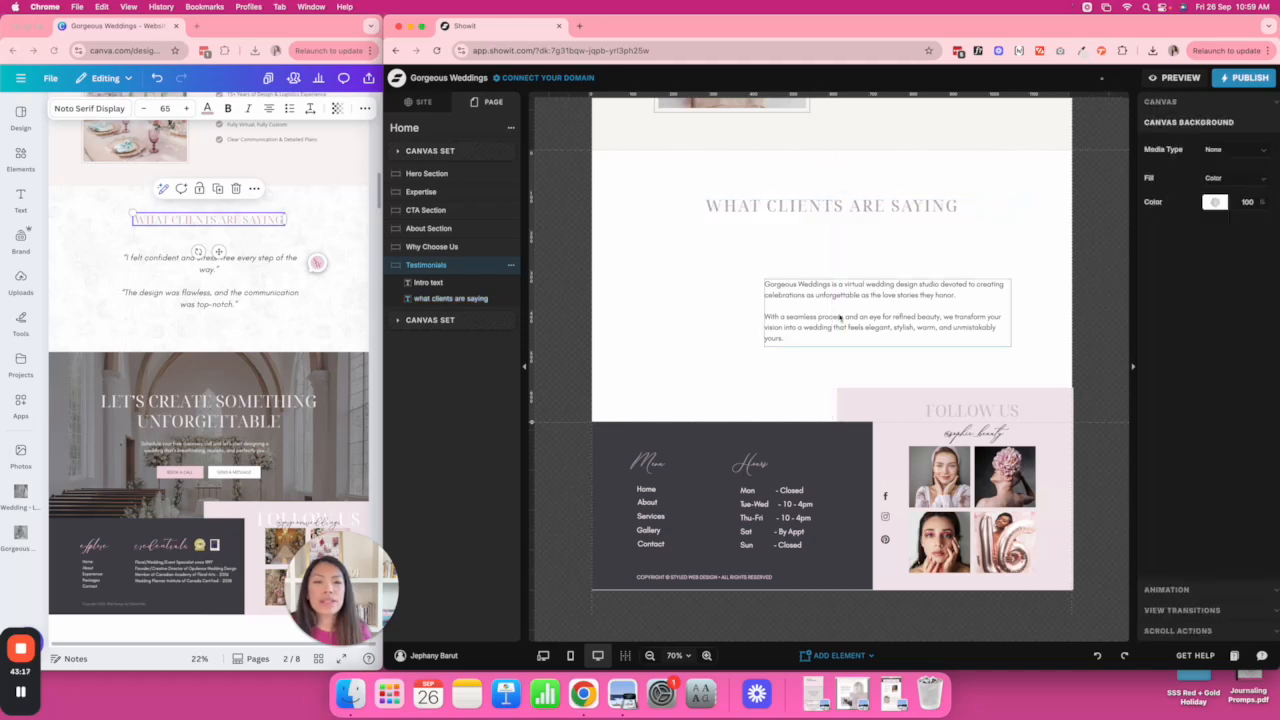
Move the intro paragraph up, copy the two client quotes from Canva, and select the paragraph's text.
left_click_drag(840, 317, 790, 293)
left_click(203, 272)
left_click(121, 257)
left_click(121, 256)
key("super+a")
key("super+c")
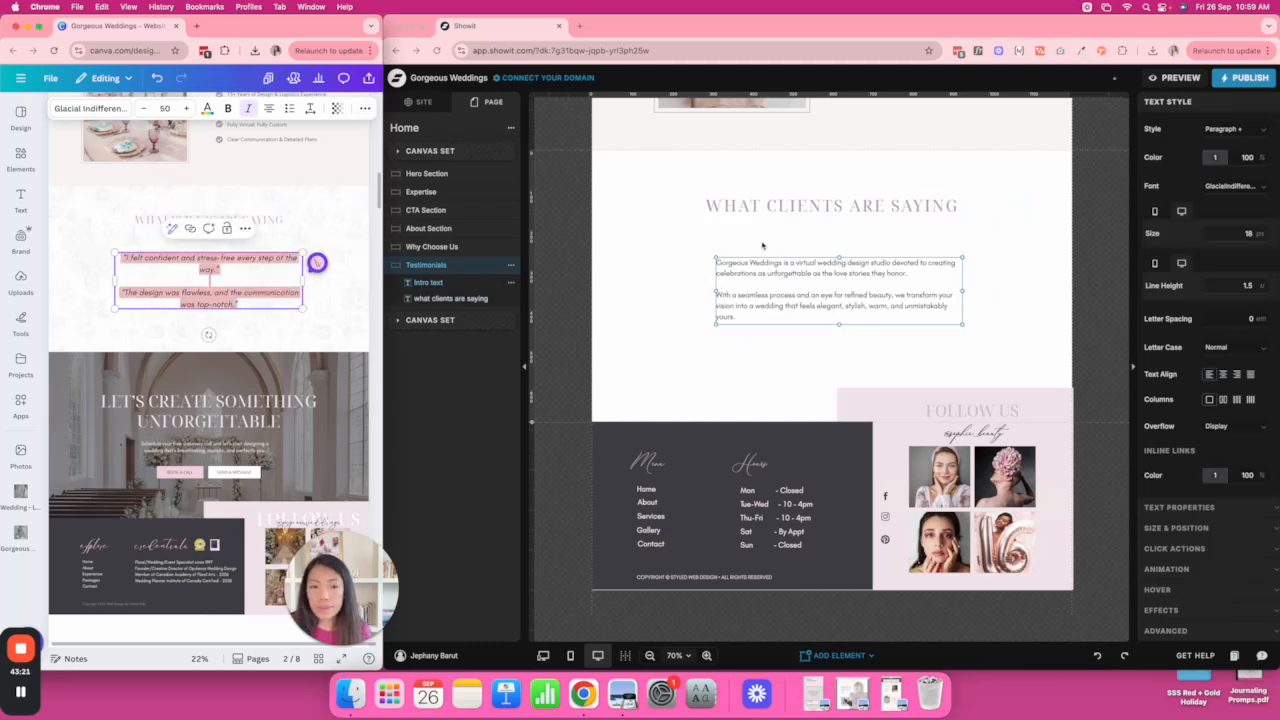
left_click(811, 274)
triple_click(815, 273)
Paste the client quotes over the paragraph, set them to 25 px, centre-align them, and nudge into place.
key("super+v")
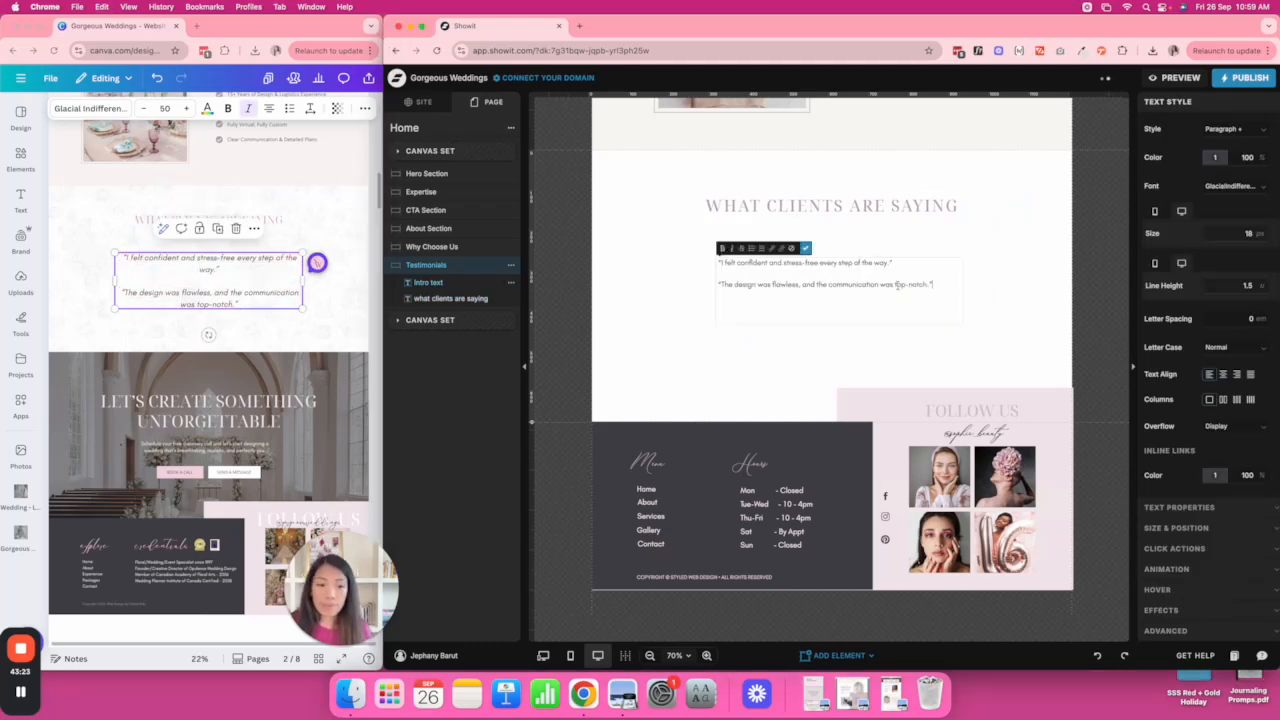
key("Escape")
left_click(1246, 232)
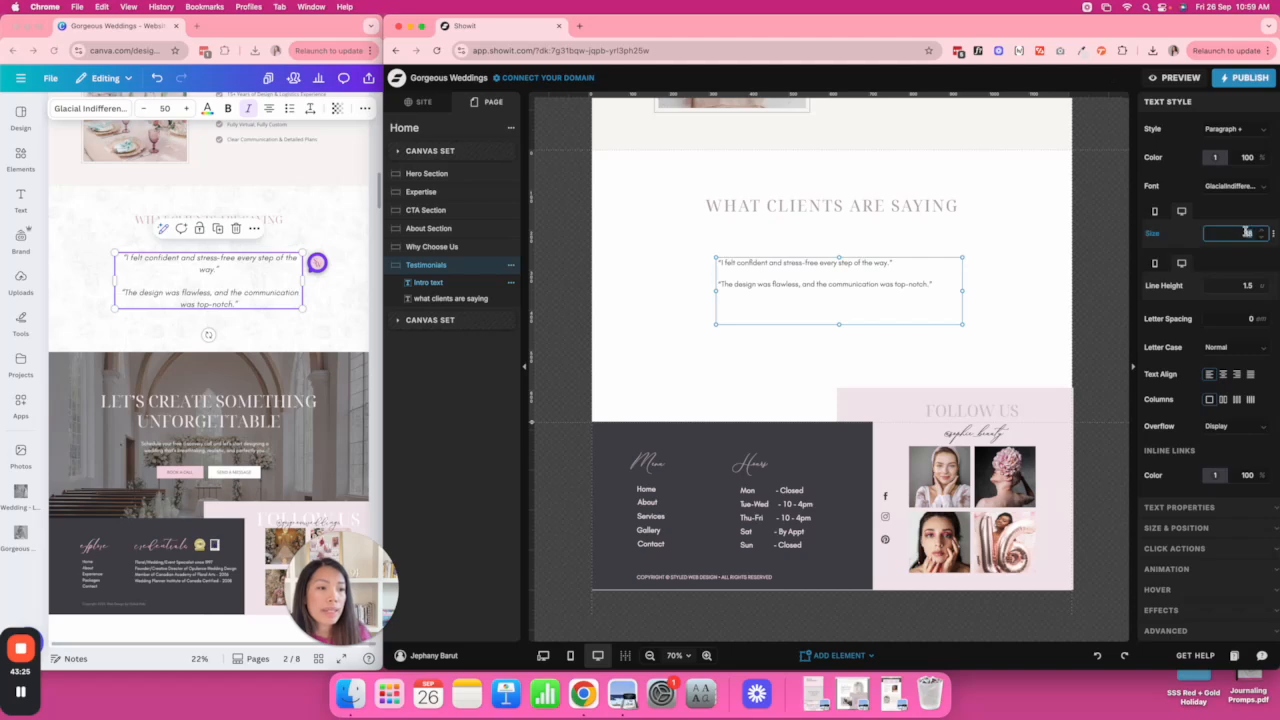
type("30")
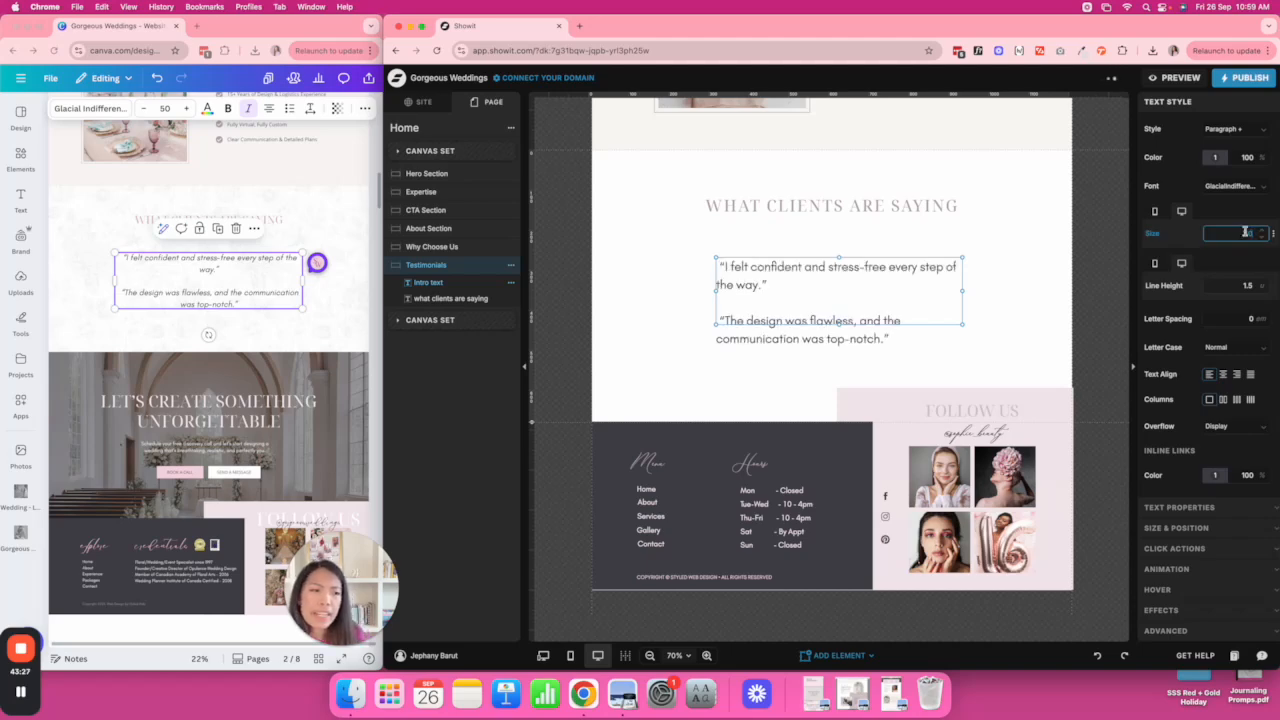
type("23")
left_click(1222, 374)
left_click(1039, 324)
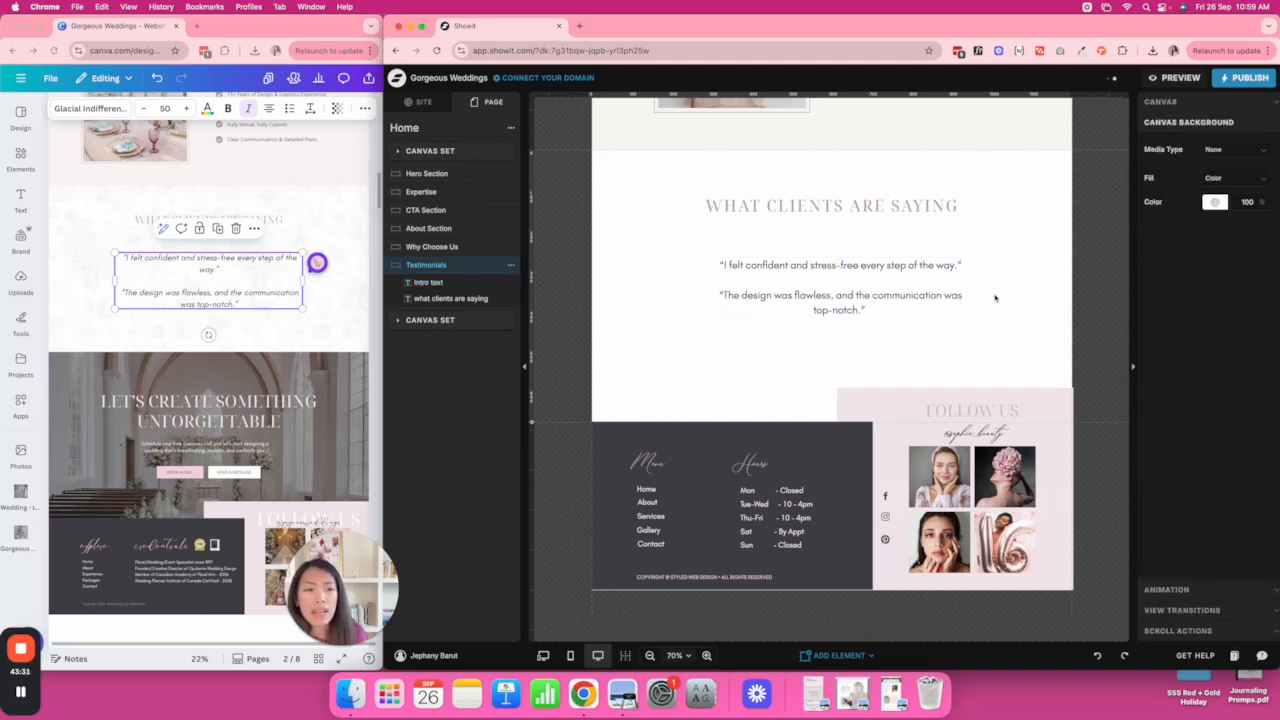
left_click_drag(953, 288, 946, 292)
left_click(1071, 274)
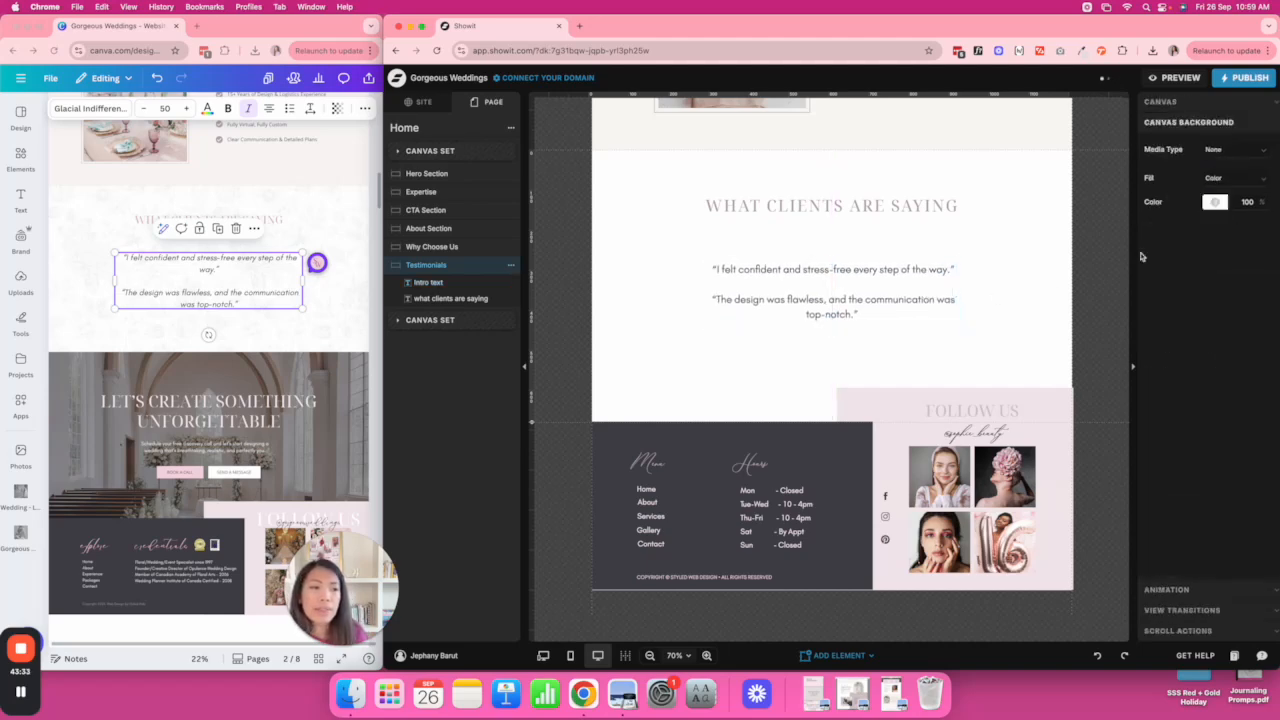
Set the Testimonials canvas background to a floral image from the library.
left_click(1222, 150)
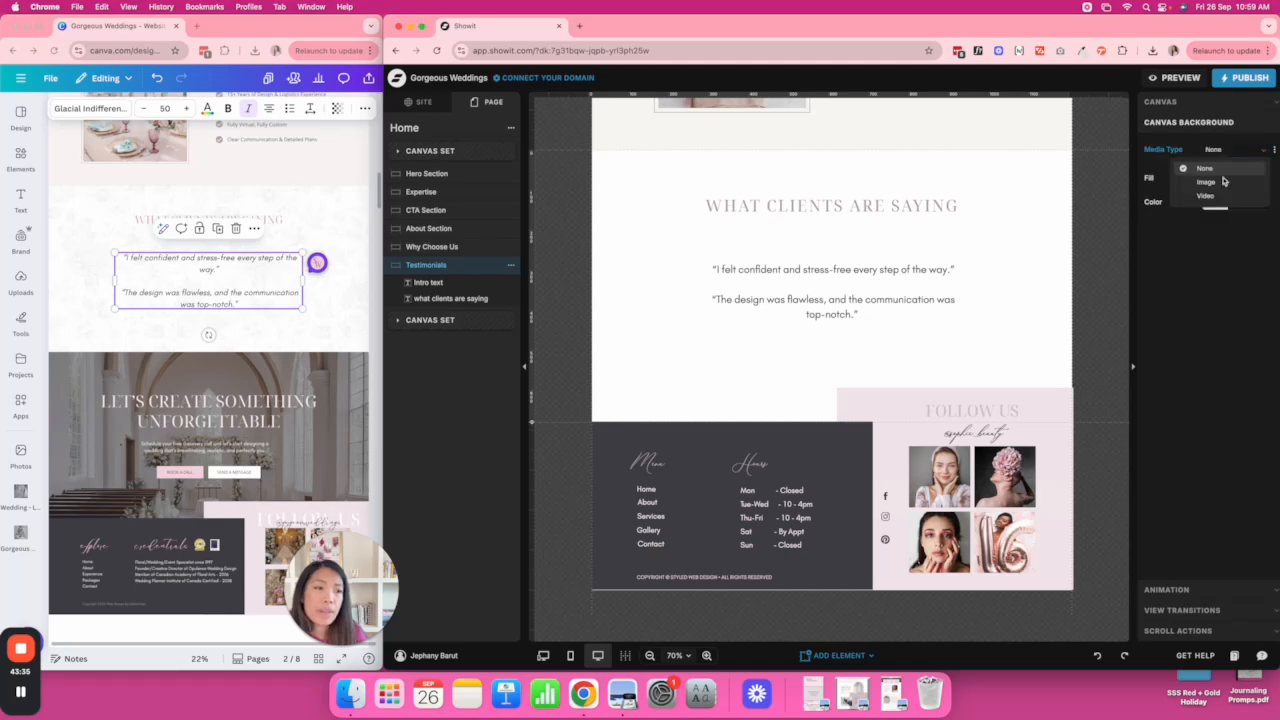
left_click(1206, 182)
left_click(1209, 218)
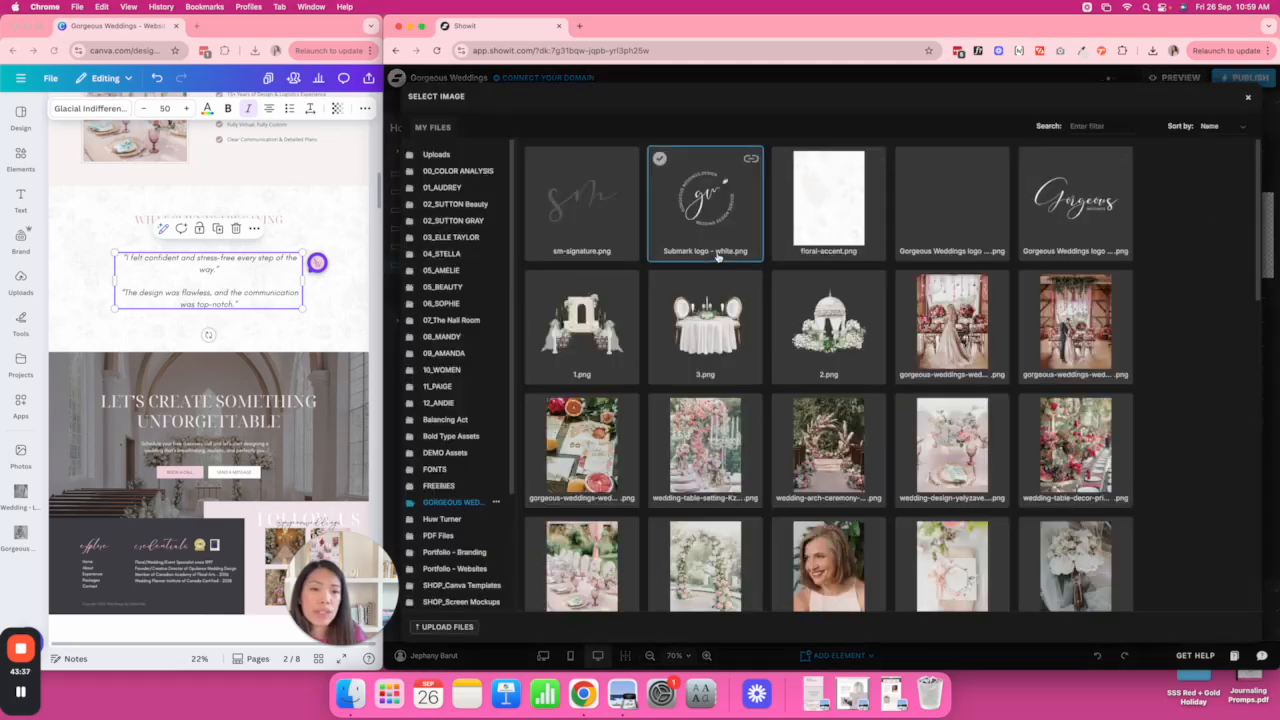
left_click(859, 236)
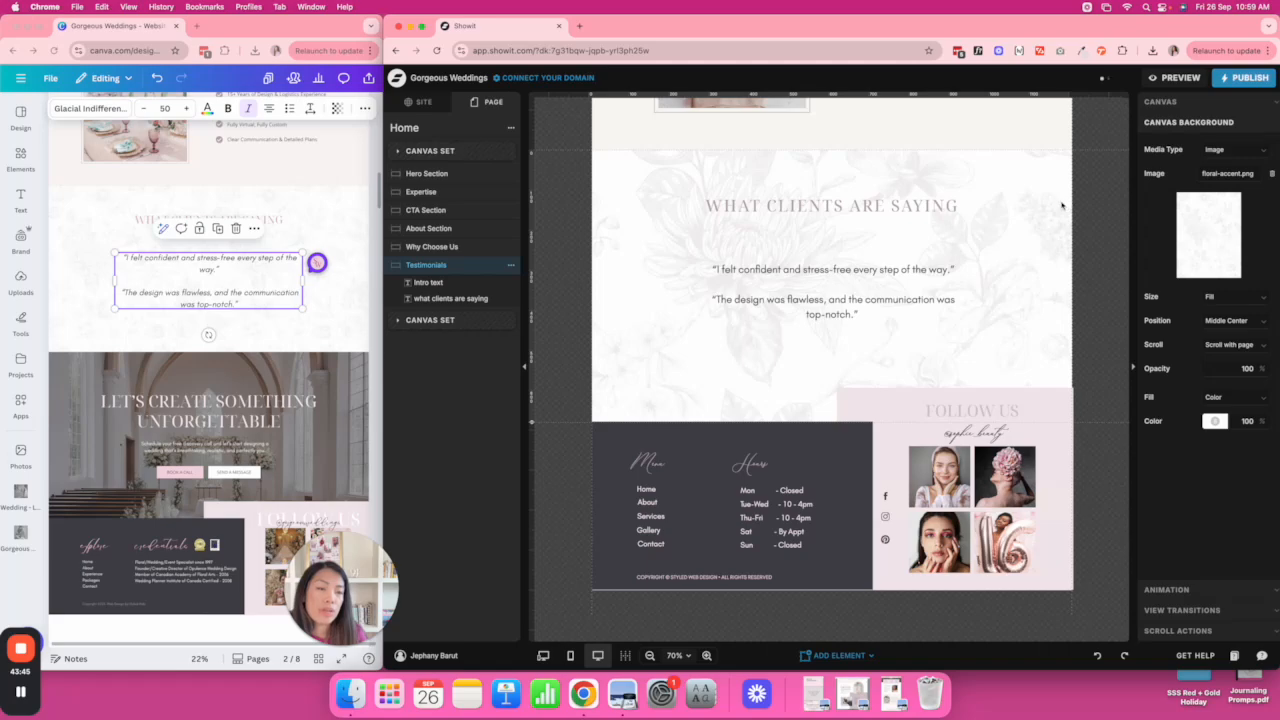
left_click(1208, 230)
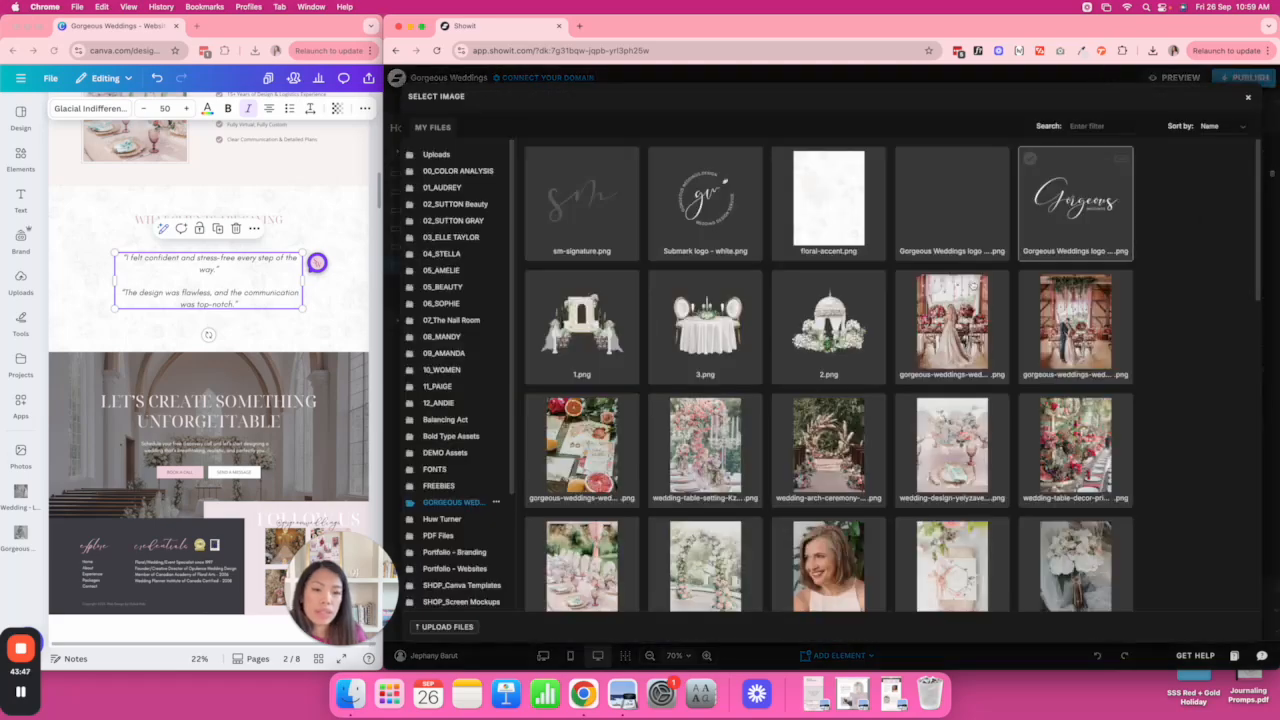
scroll(950, 320, "down", 10)
left_click(581, 551)
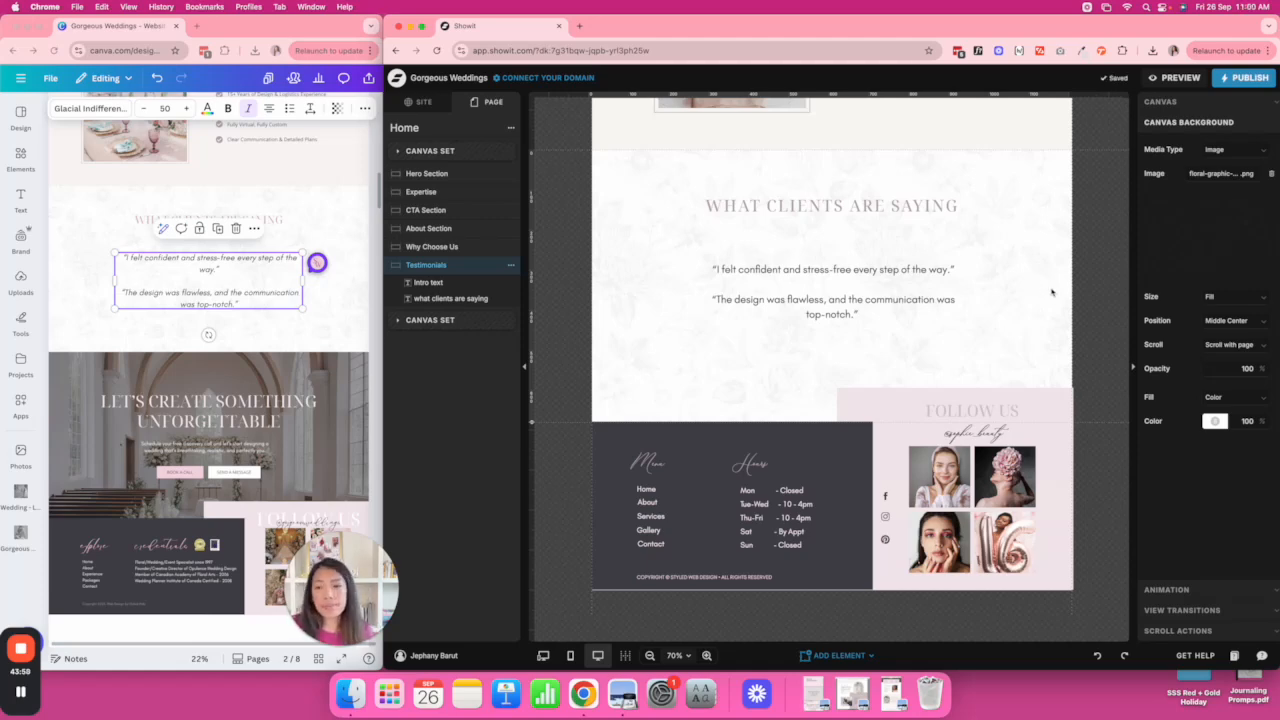
Nudge the heading down and narrow and centre the quote box so each quote wraps onto two lines.
left_click(884, 288)
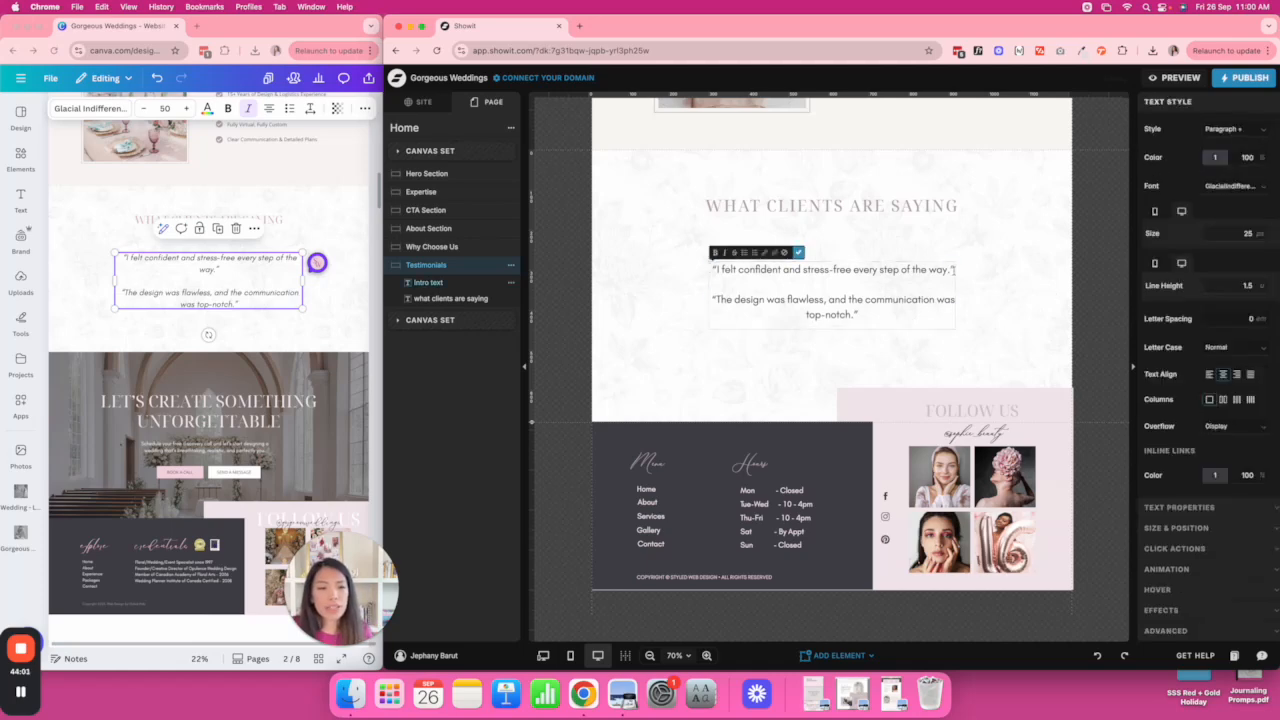
key("Escape")
left_click_drag(874, 205, 874, 217)
left_click(1034, 284)
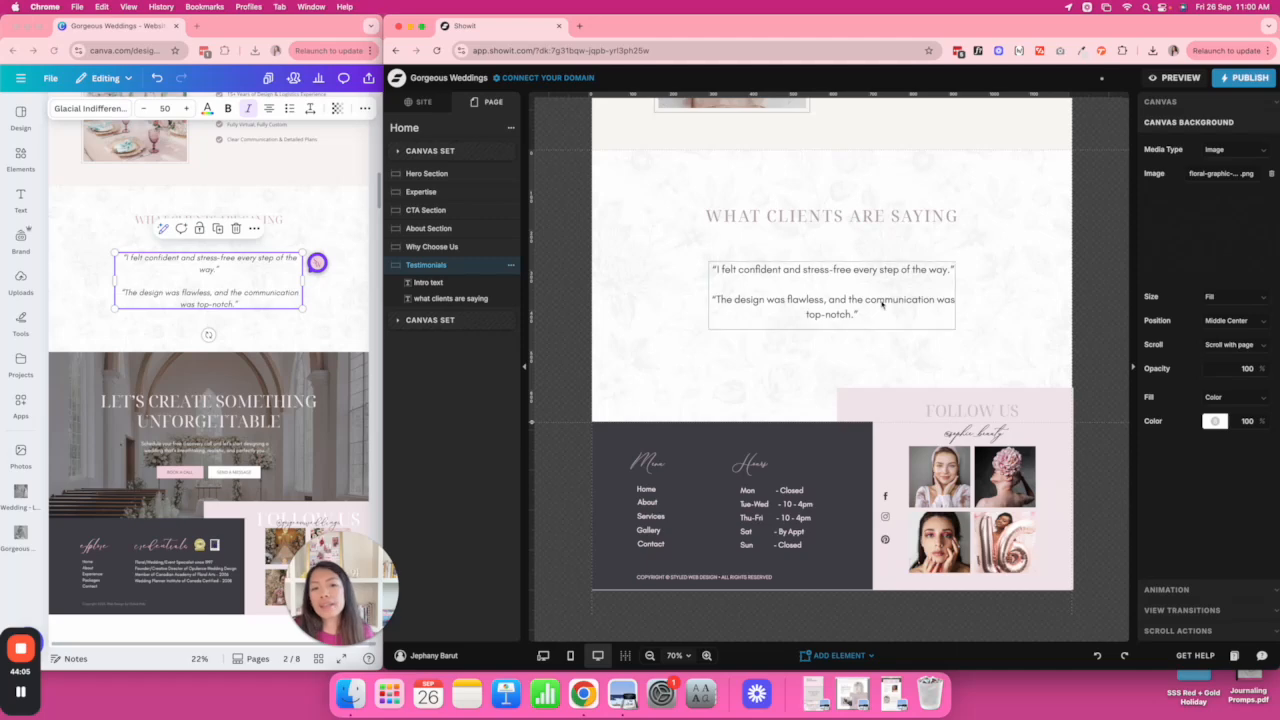
left_click(931, 291)
left_click_drag(956, 296, 919, 297)
left_click(972, 302)
left_click(807, 290)
left_click_drag(816, 264, 877, 279)
left_click(980, 290)
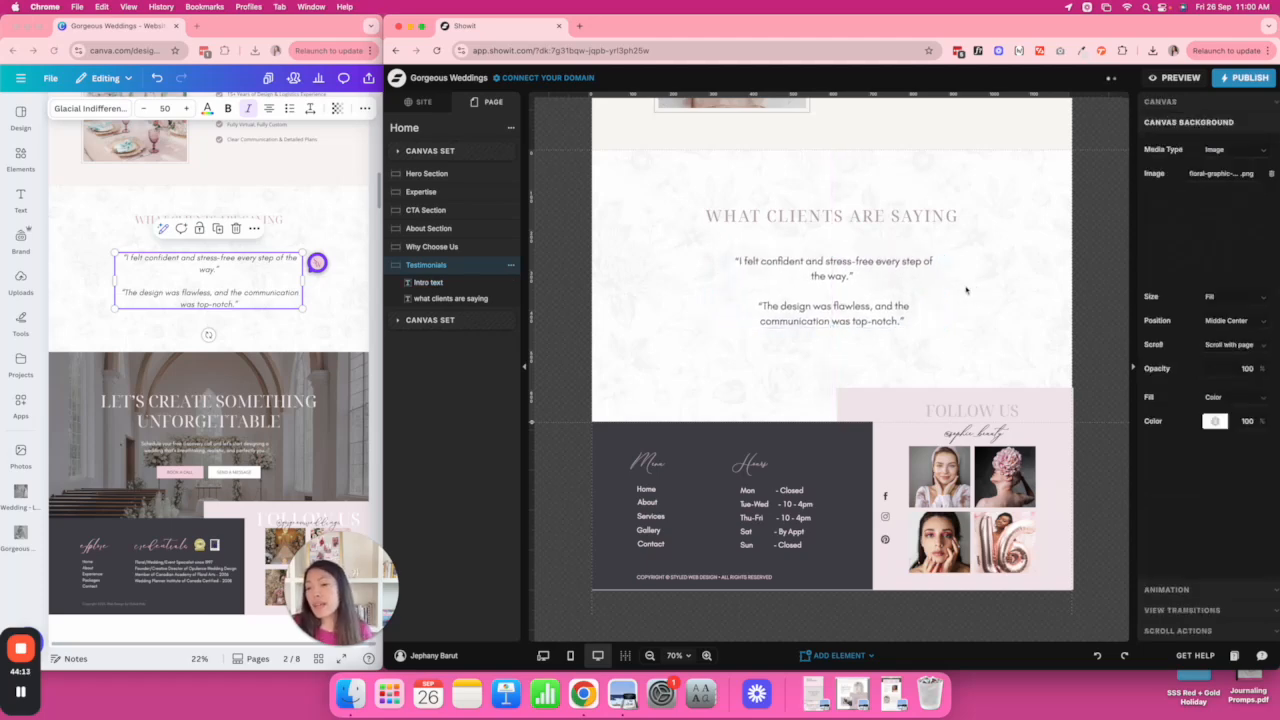
scroll(305, 430, "down", 5)
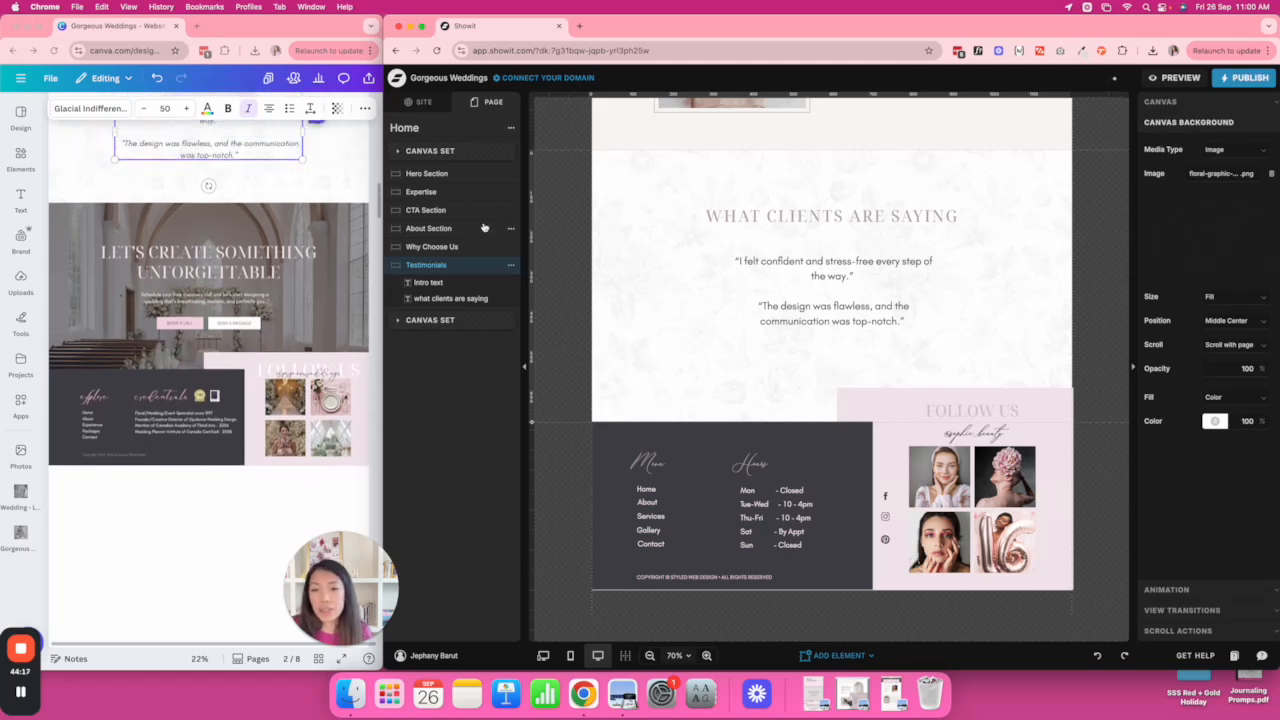
Duplicate the CTA Section and move the copy below Testimonials.
left_click(438, 211)
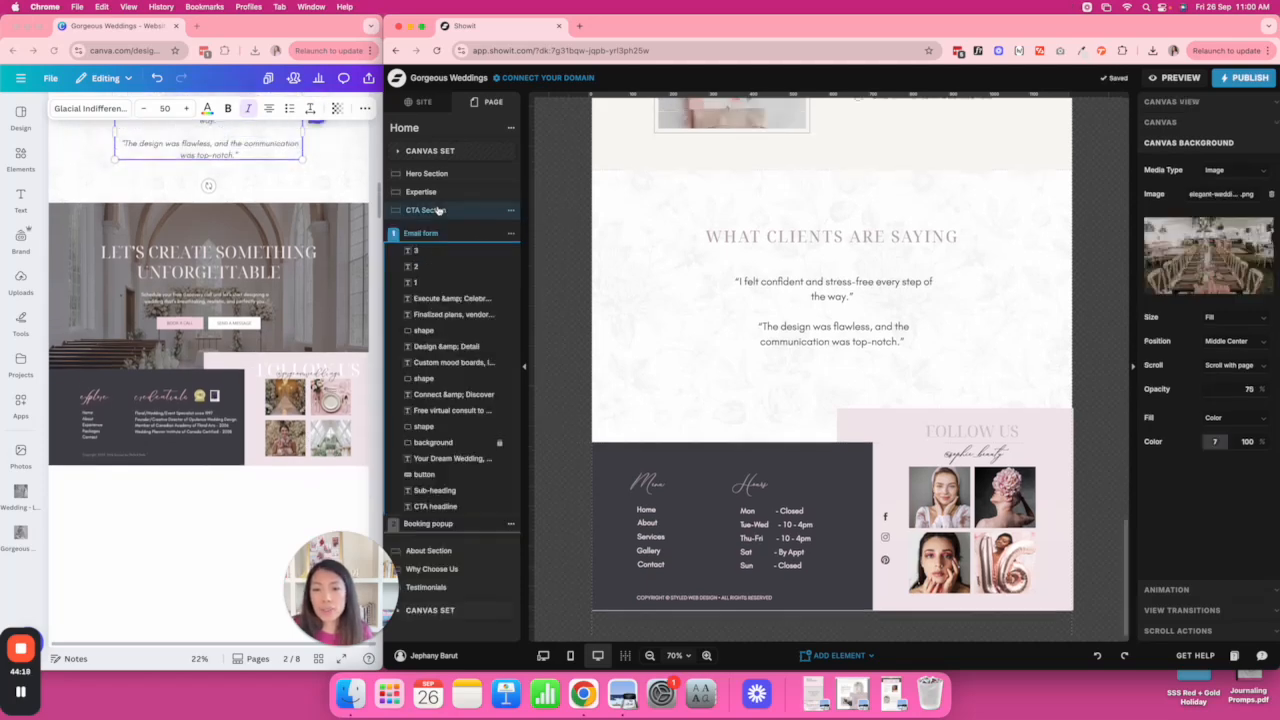
scroll(677, 207, "up", 2)
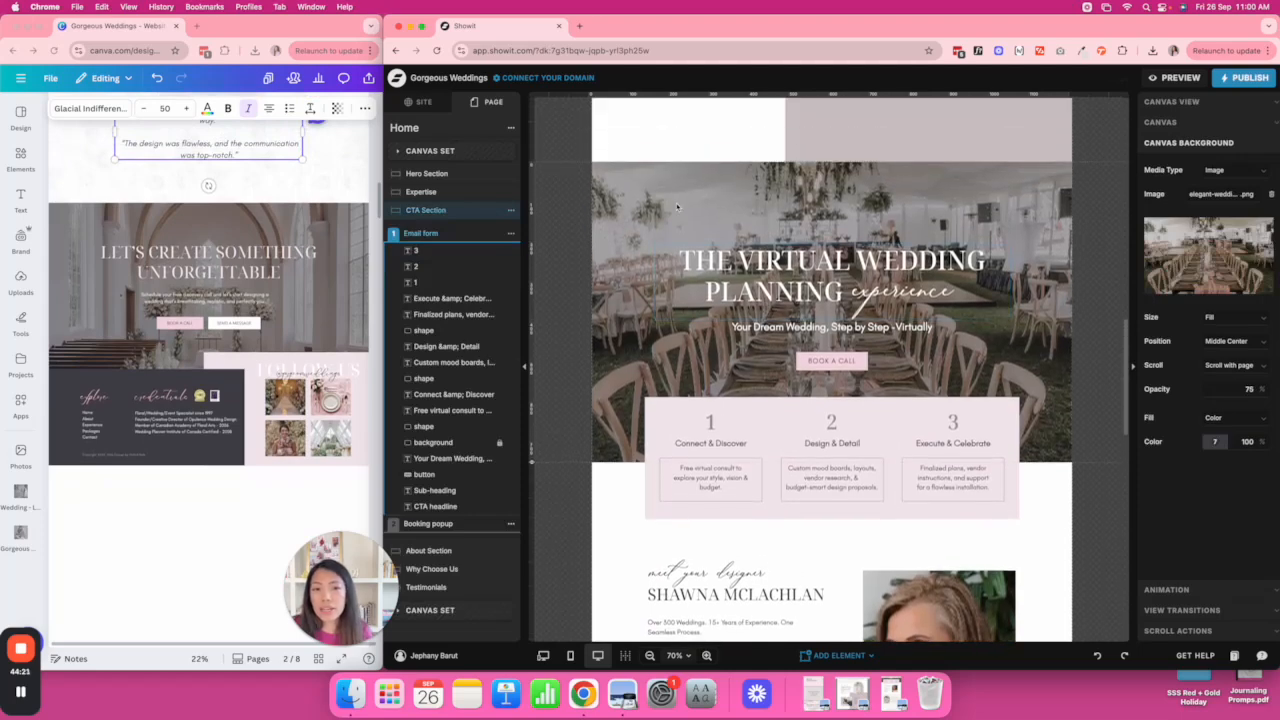
left_click(511, 214)
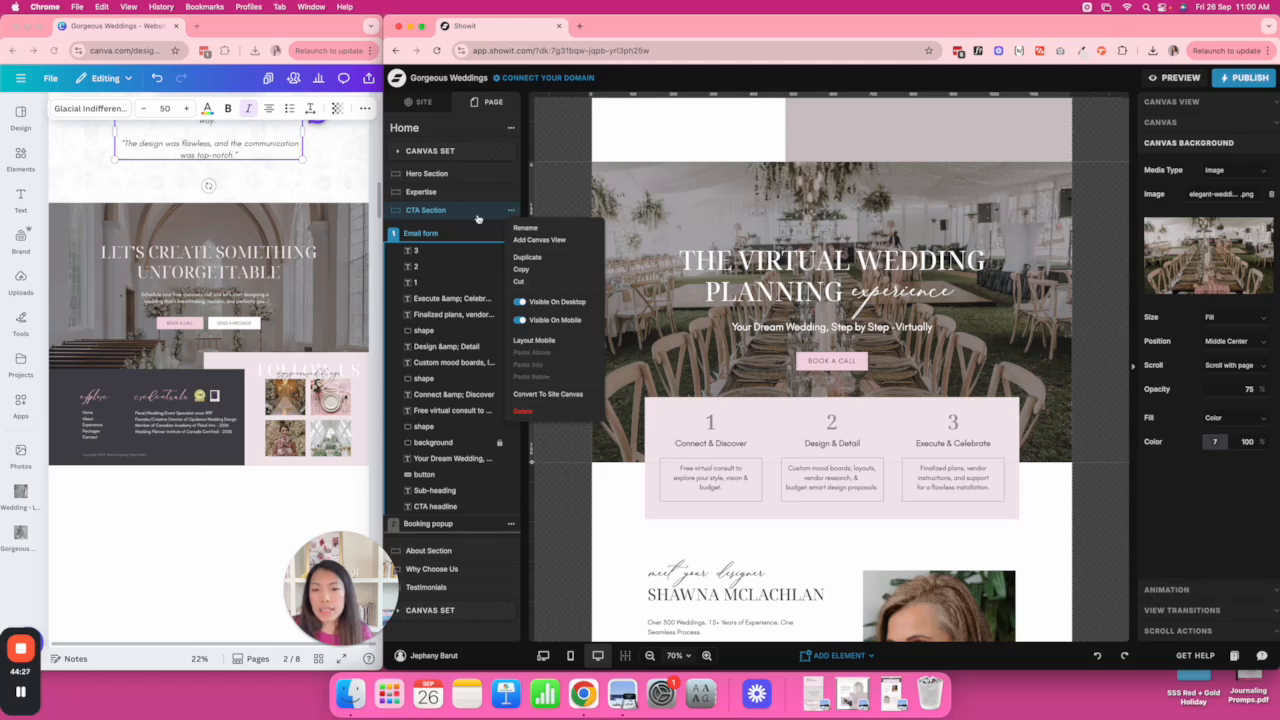
left_click(530, 257)
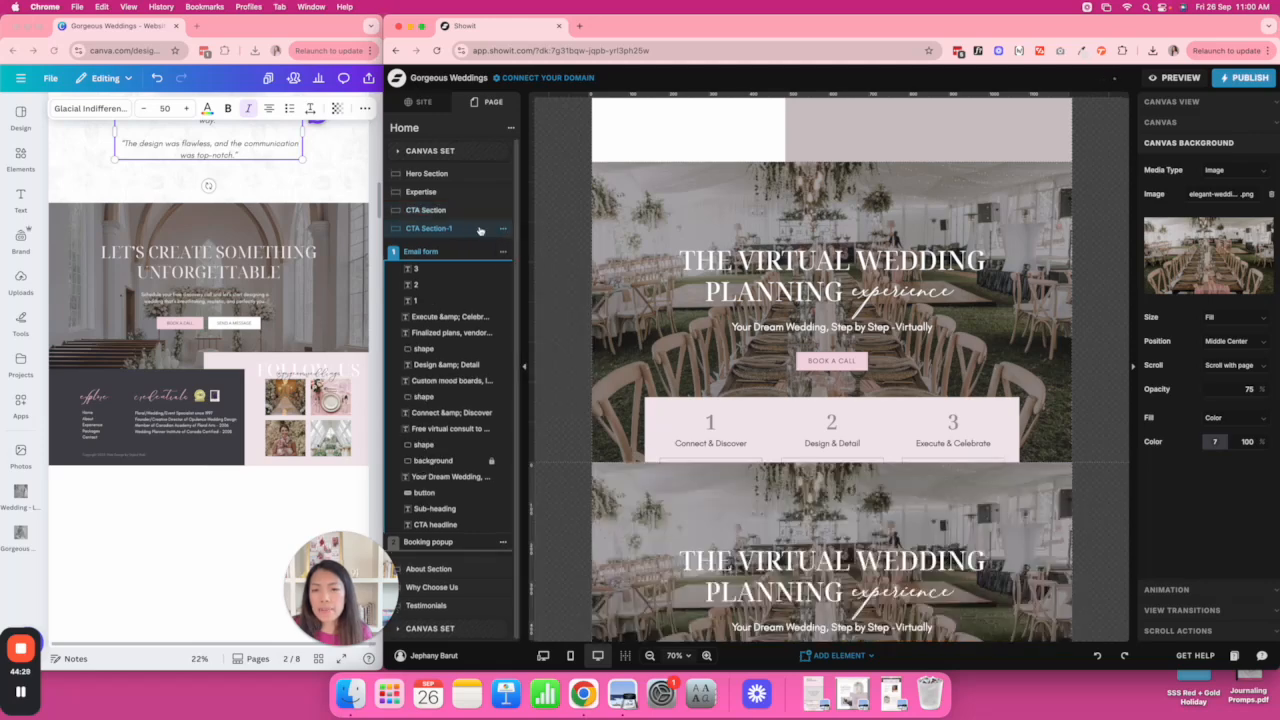
left_click_drag(469, 232, 440, 610)
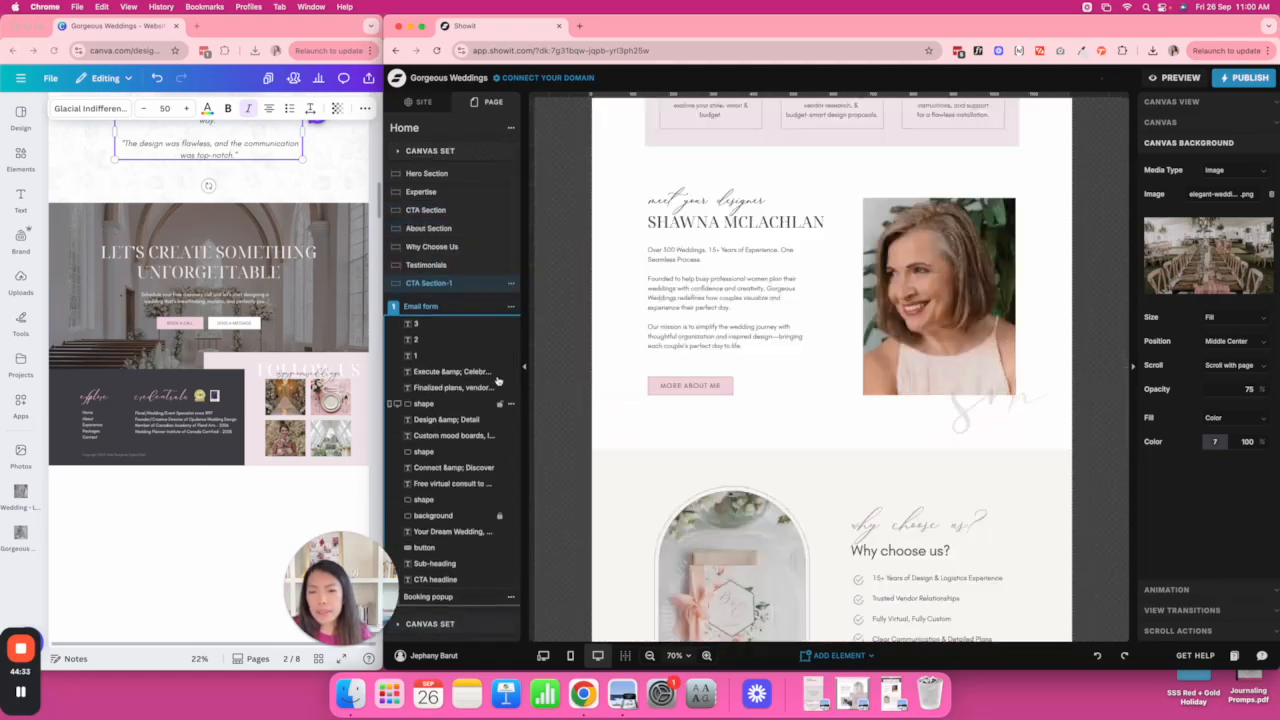
Delete the copy's Booking popup and select the three numbered step boxes with their texts.
left_click(474, 307)
left_click(511, 325)
left_click(524, 372)
left_click(429, 308)
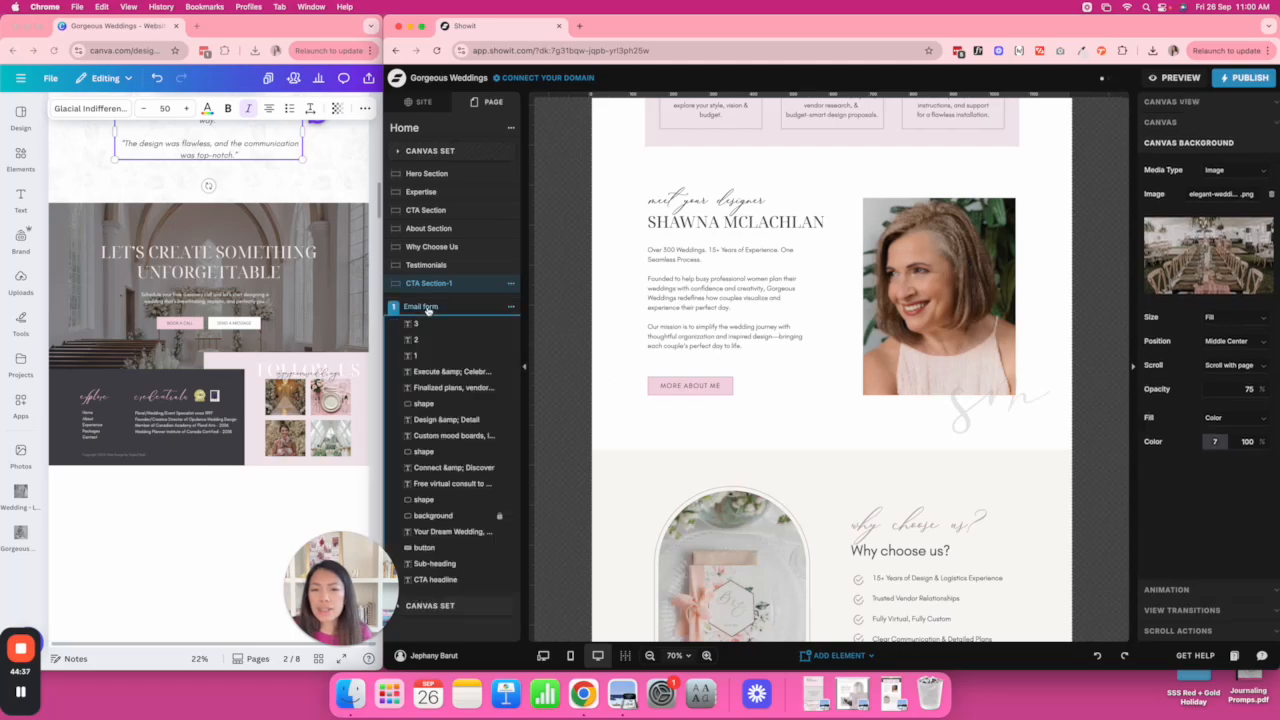
scroll(644, 357, "down", 10)
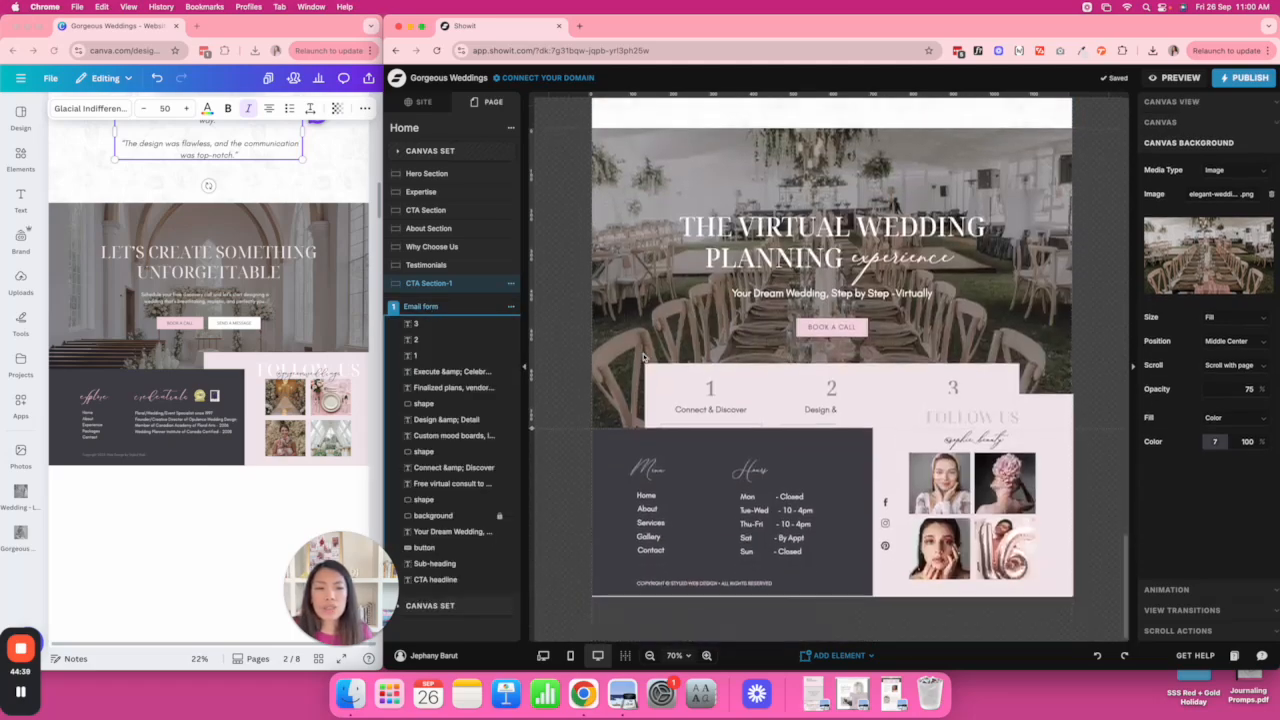
left_click(748, 371)
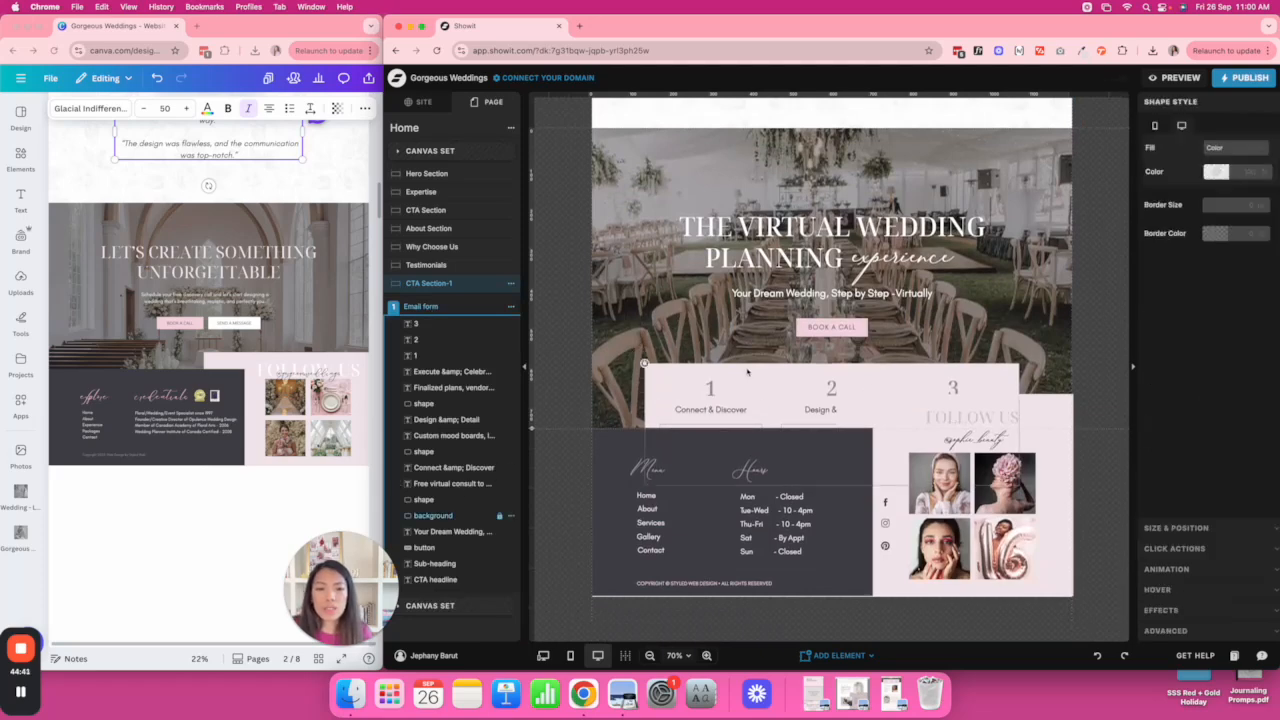
left_click(455, 532)
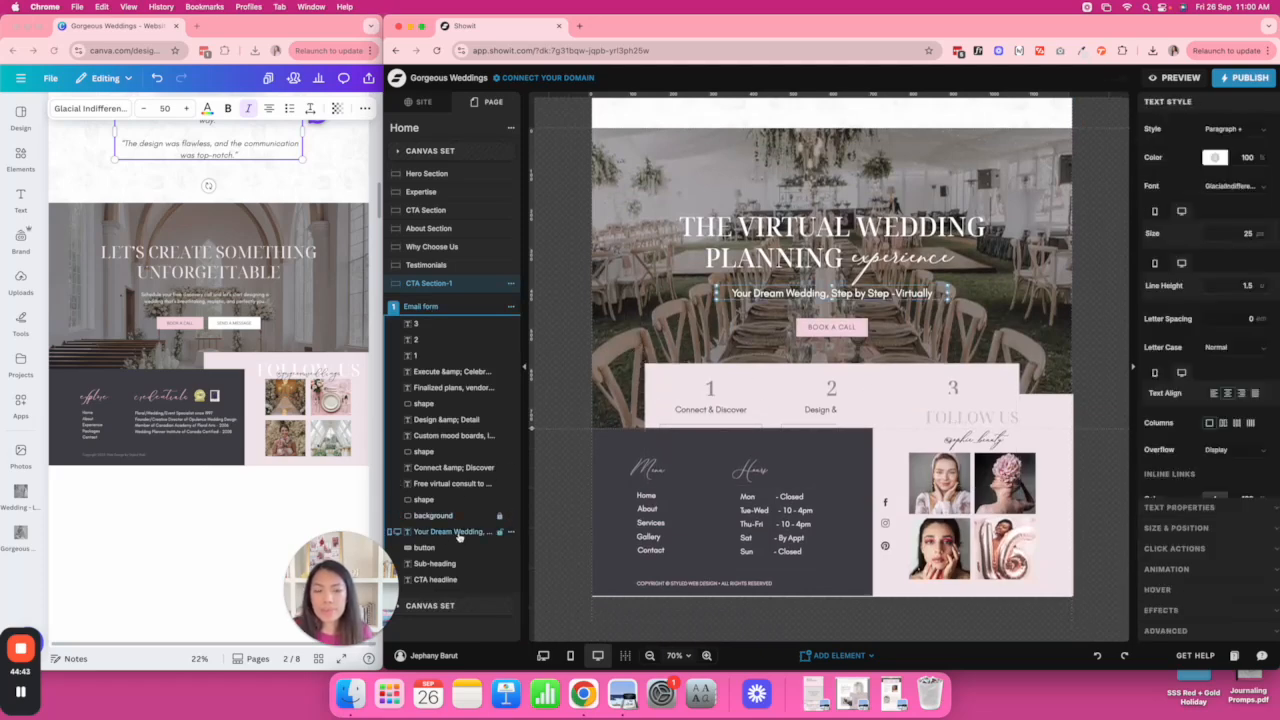
left_click(437, 580, "shift")
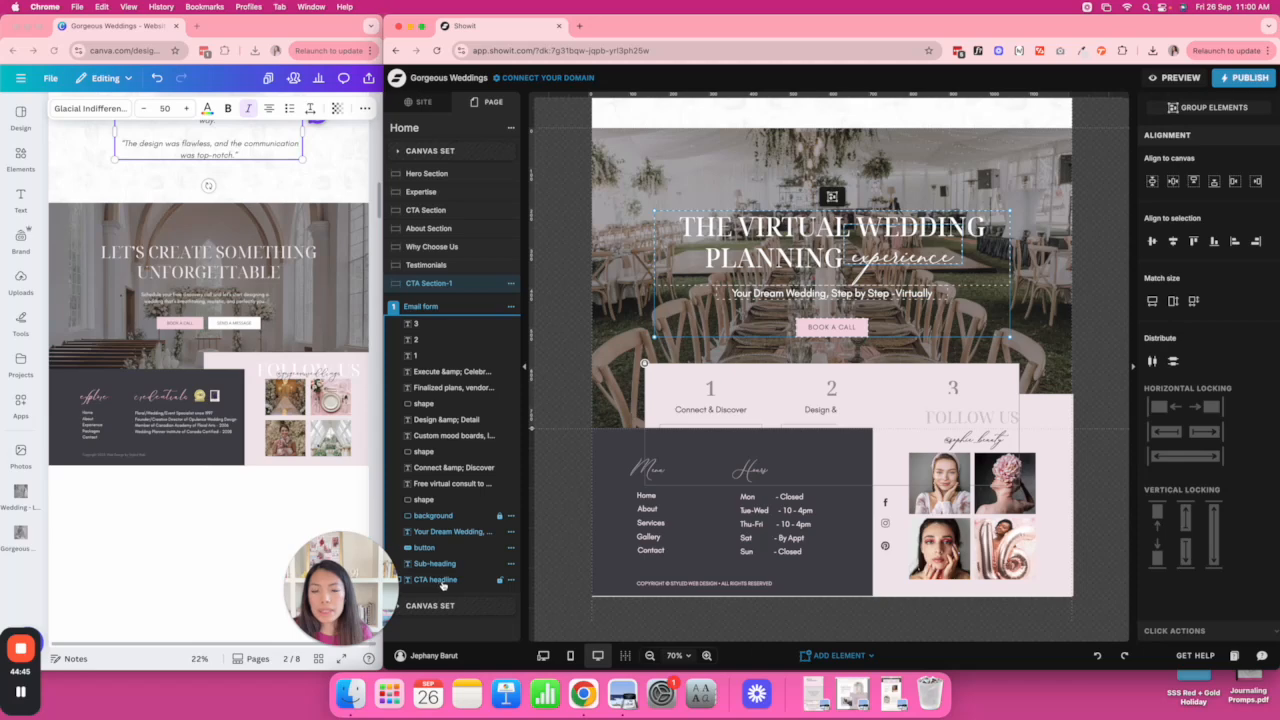
left_click(425, 499)
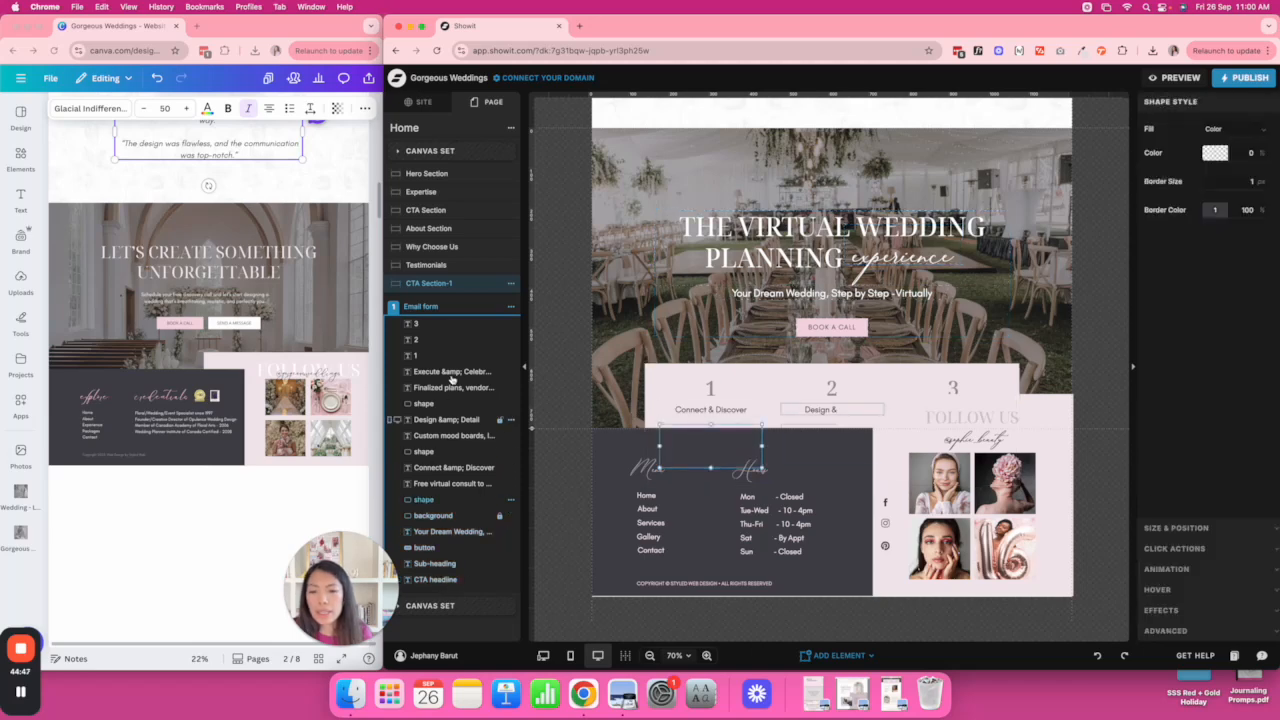
left_click(422, 324, "shift")
Delete the step boxes, move the remaining elements out of Email form, and delete the Email form view.
key("Delete")
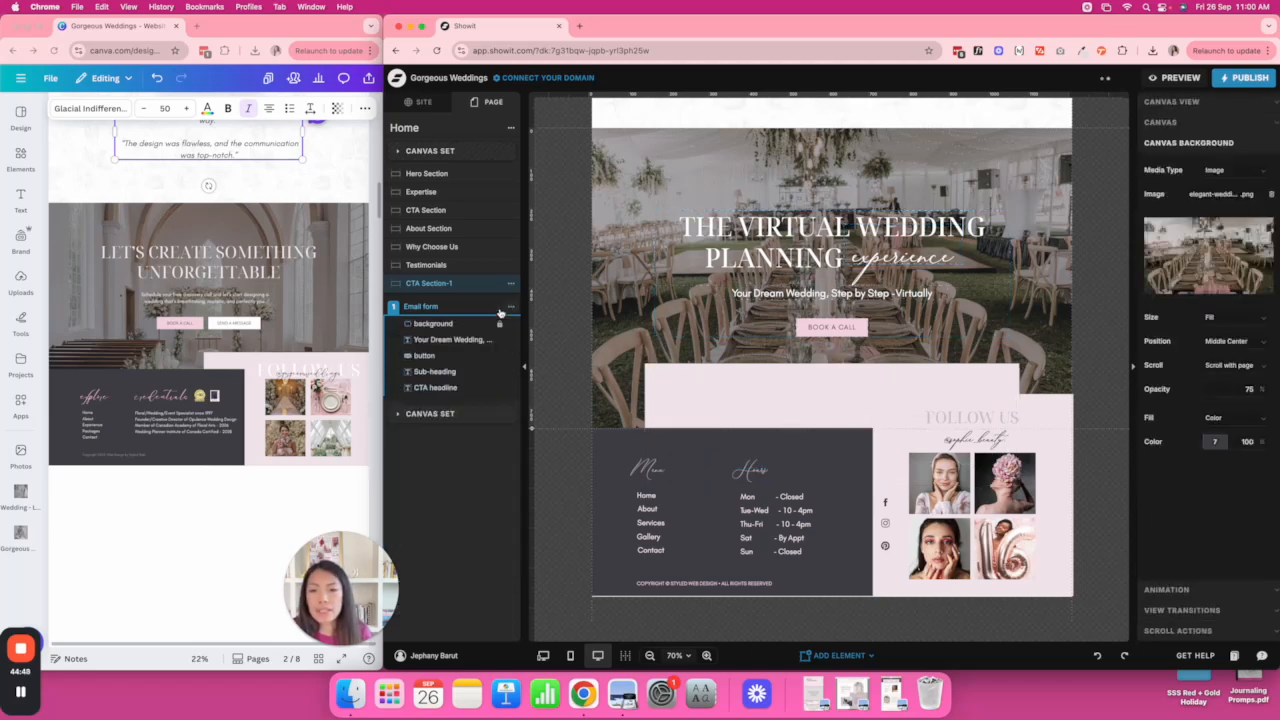
left_click(433, 323)
left_click(441, 388, "shift")
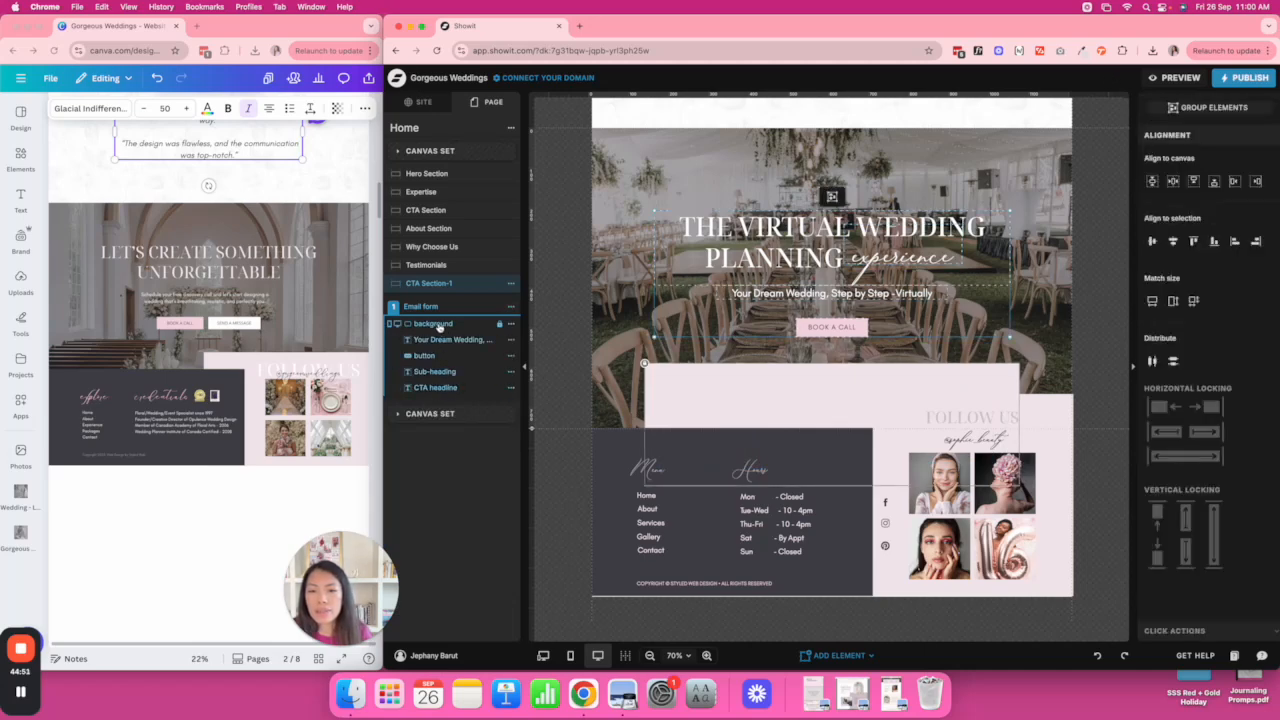
left_click(501, 324)
left_click_drag(449, 323, 450, 285)
left_click(511, 386)
left_click(556, 437)
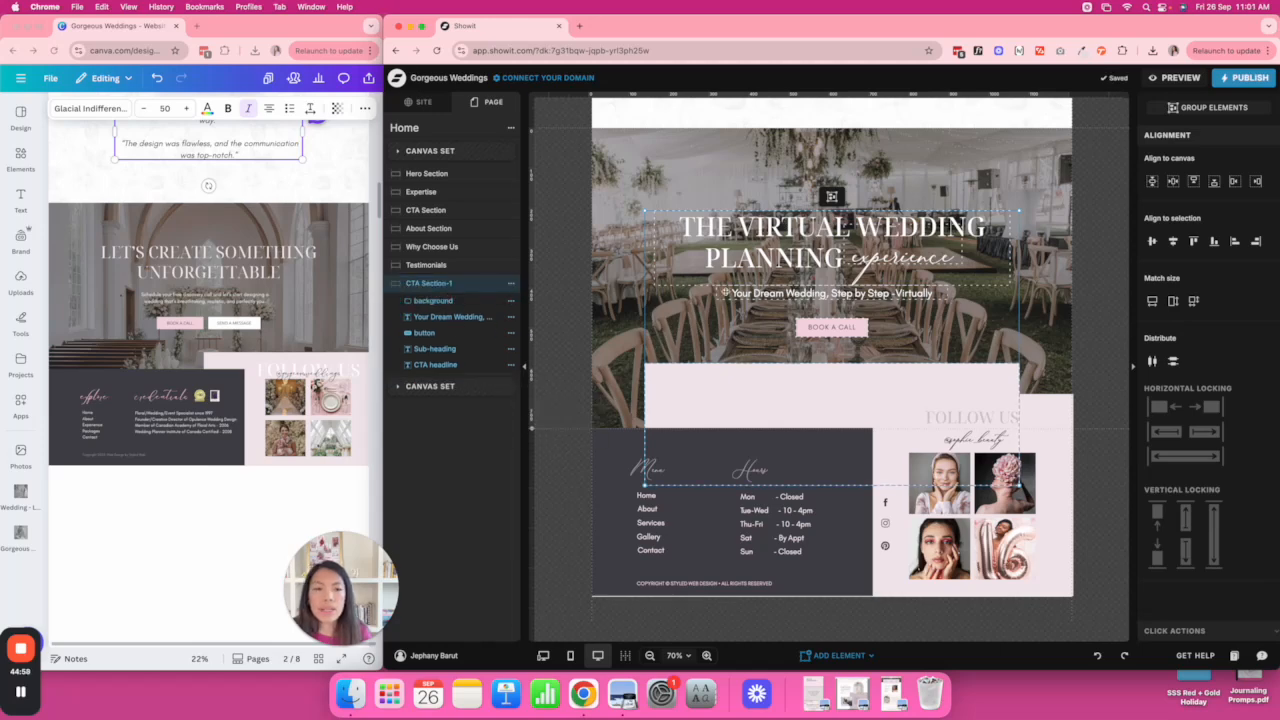
Delete the pink background box and place a copy of the BOOK A CALL button beside it.
left_click(626, 301)
left_click(896, 369)
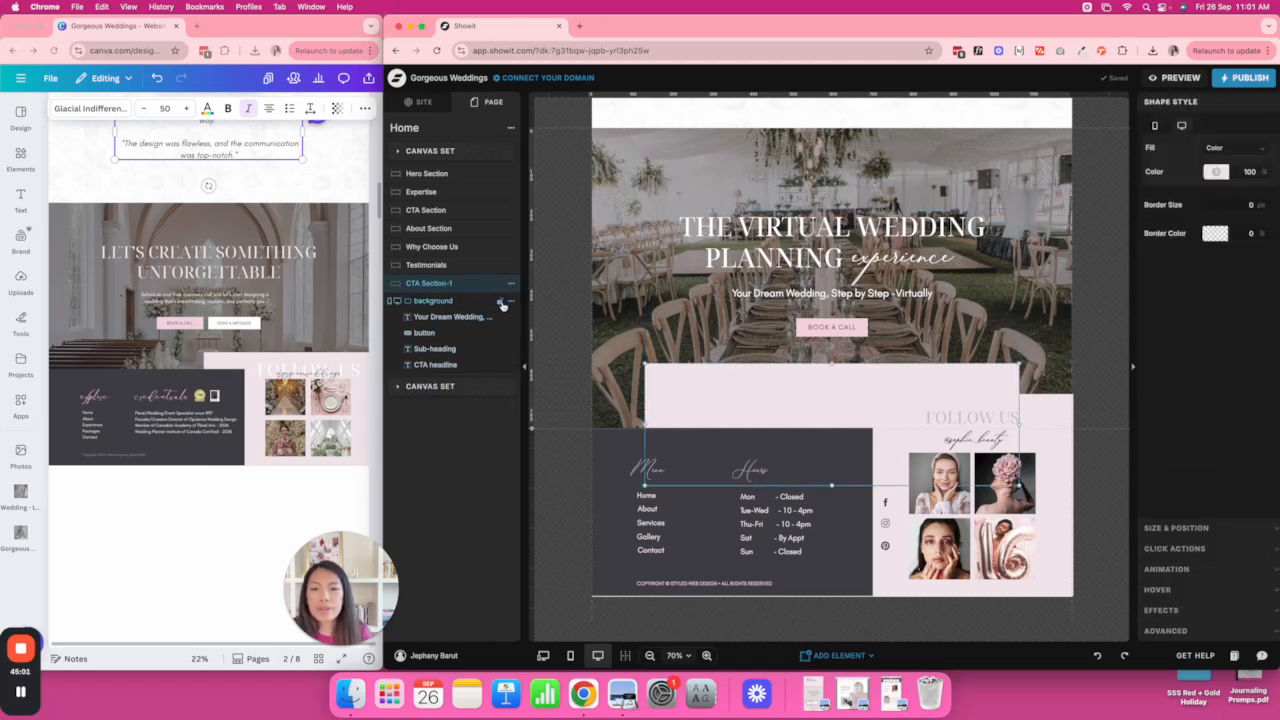
key("BackSpace")
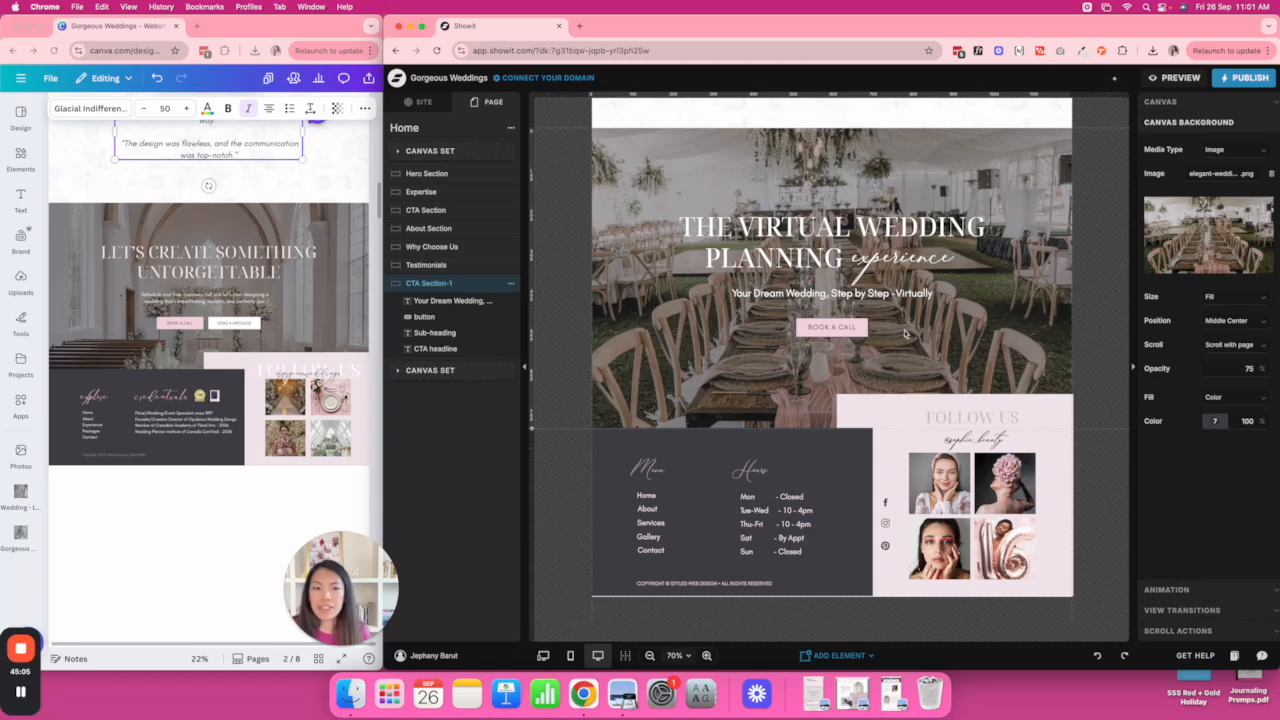
left_click(857, 327)
left_click_drag(857, 327, 948, 329)
Relabel the copied button 'SEND A MESSAGE', widen it, and centre both buttons in the section.
double_click(922, 327)
type("SE")
key("BackSpace")
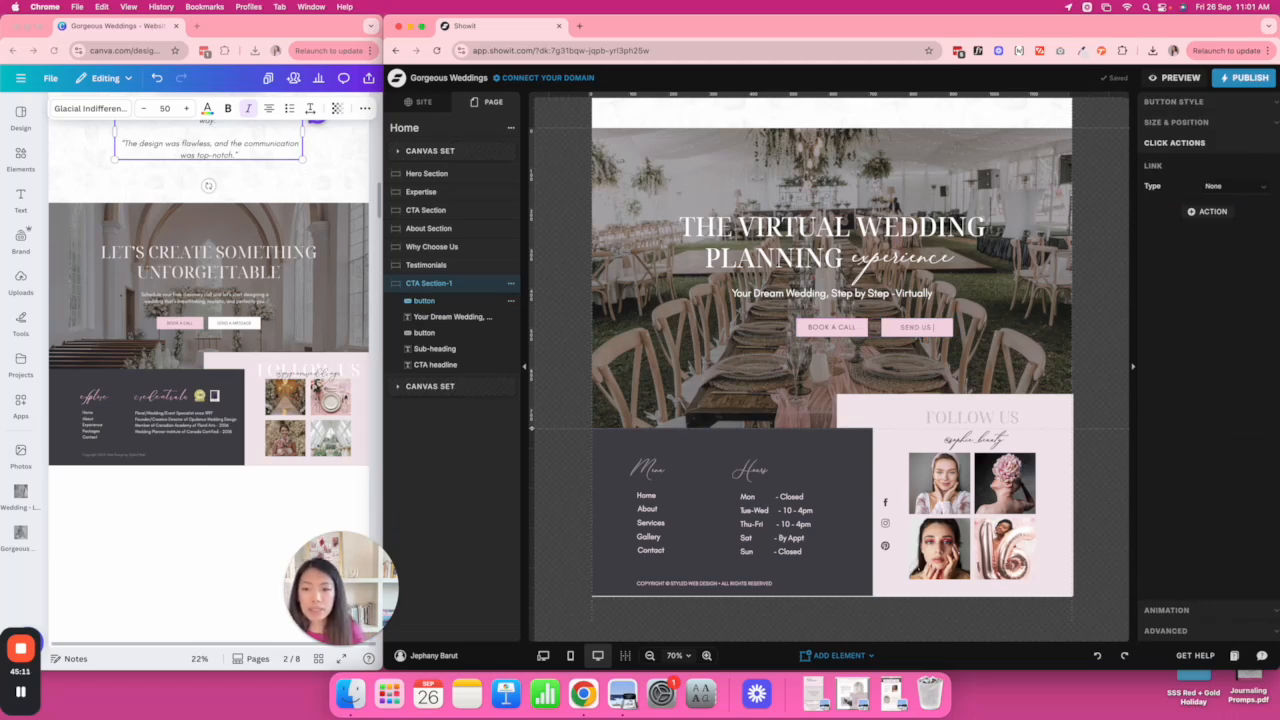
type("A M")
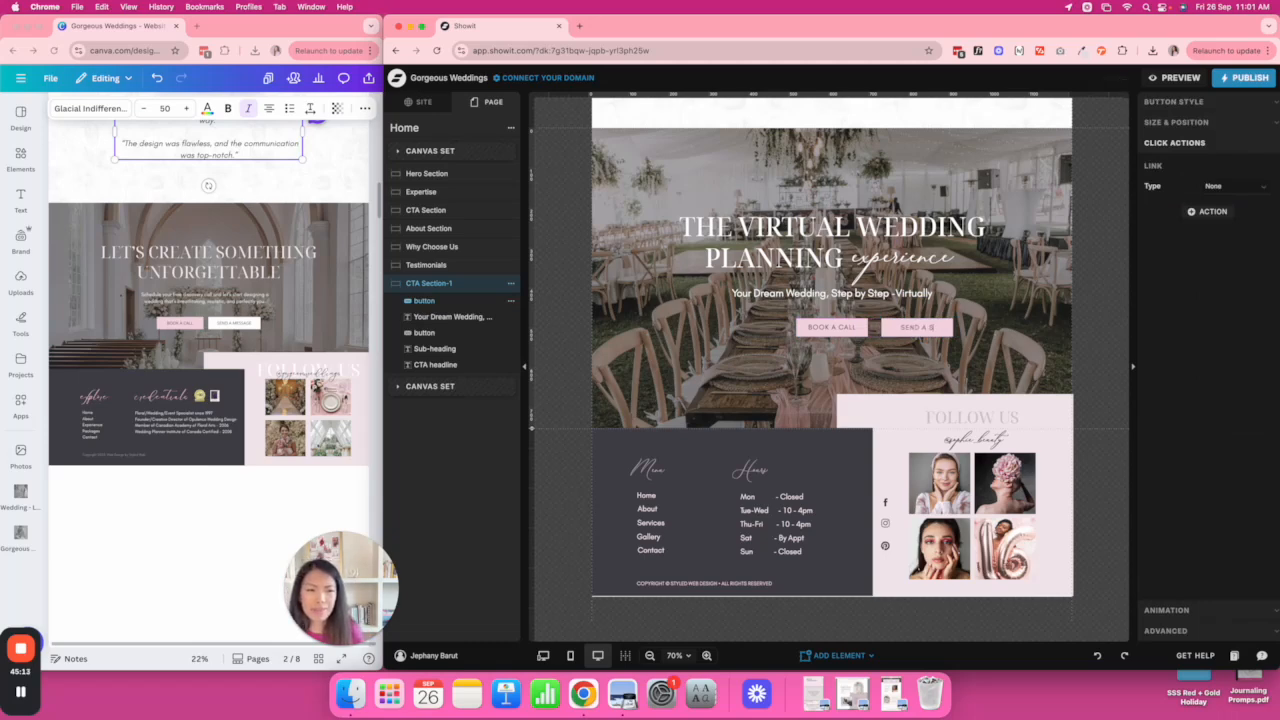
type("ESSAGE")
left_click(1051, 334)
left_click(951, 328)
left_click_drag(956, 328, 967, 328)
left_click(1010, 331)
left_click(818, 326, "shift")
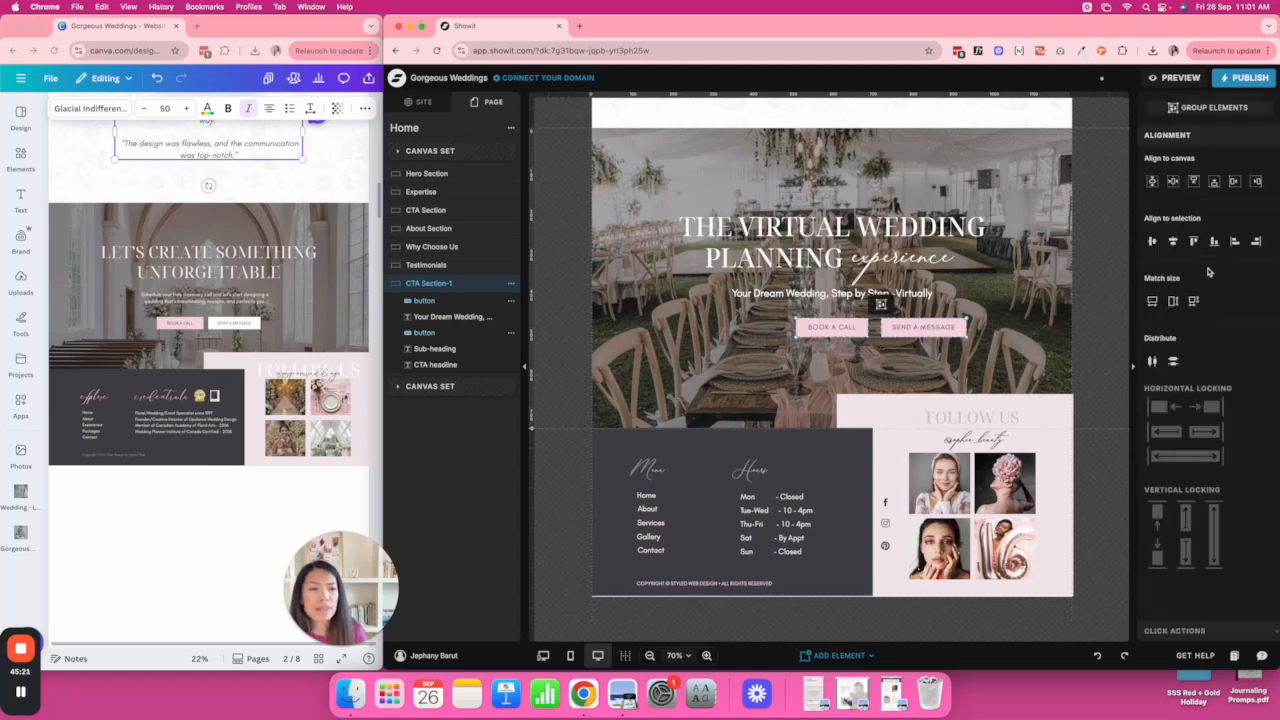
left_click(1173, 181)
Give the SEND A MESSAGE button a custom white background colour.
left_click(903, 331)
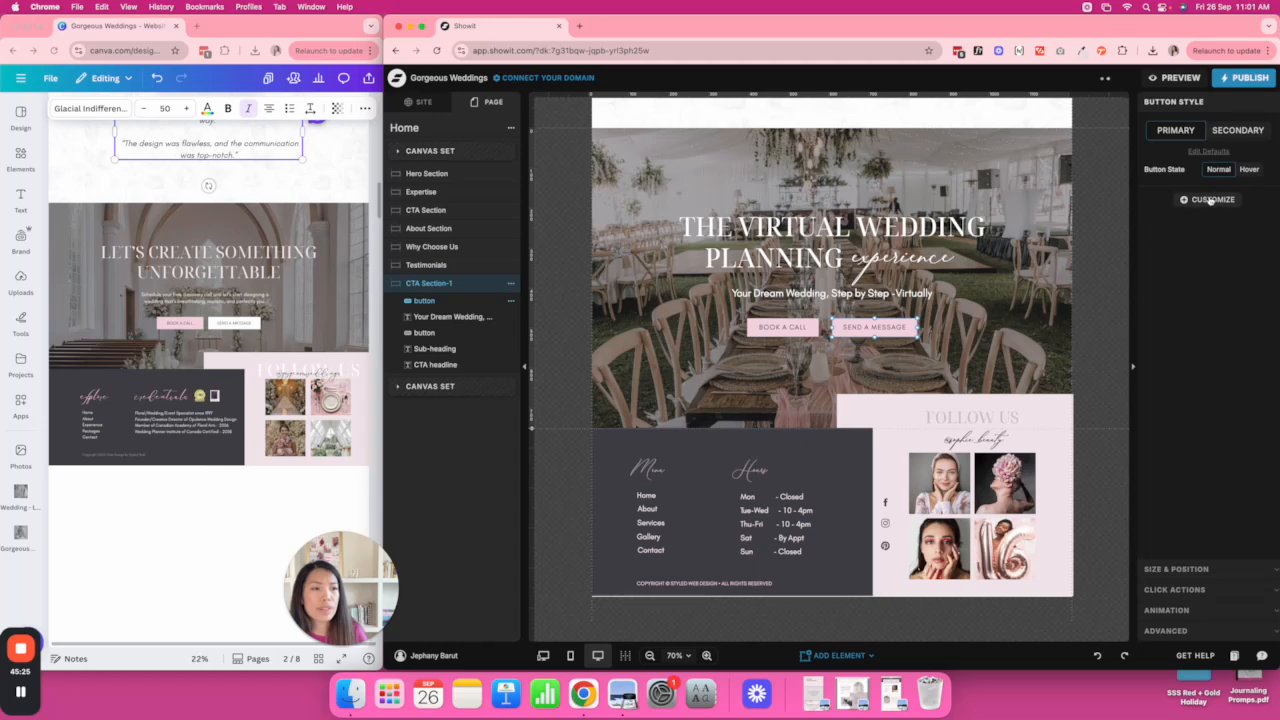
left_click(1210, 200)
left_click(1188, 220)
left_click(1215, 231)
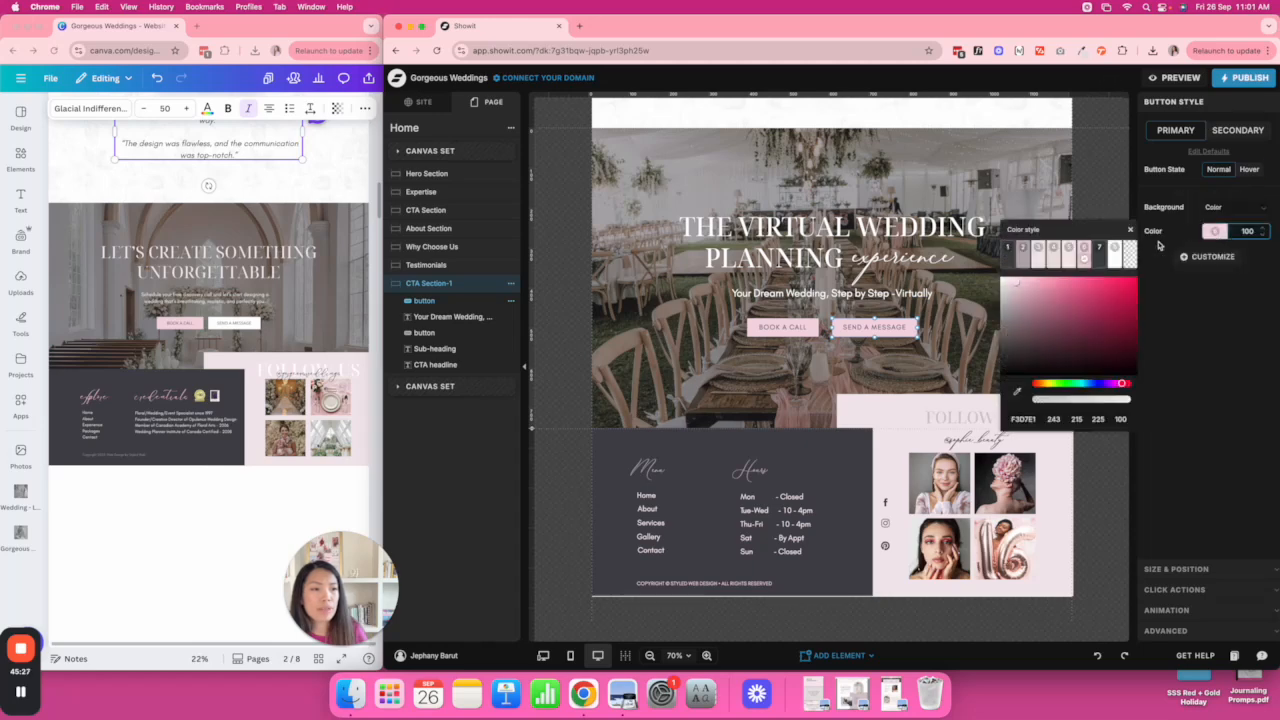
left_click(1115, 249)
left_click(1099, 190)
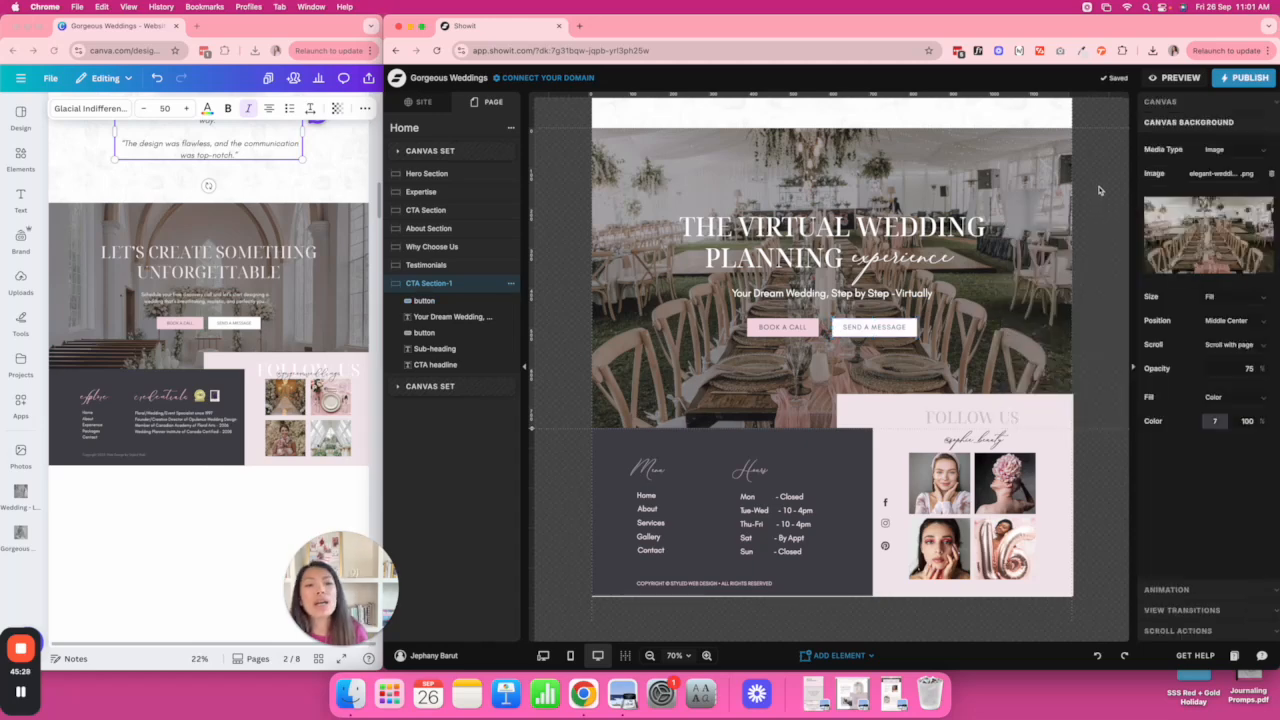
left_click(803, 250)
Paste the Canva headline 'LET'S CREATE SOMETHING UNFORGETTABLE' into the Showit CTA heading and trim UNFORGETTABLE.
left_click(132, 259)
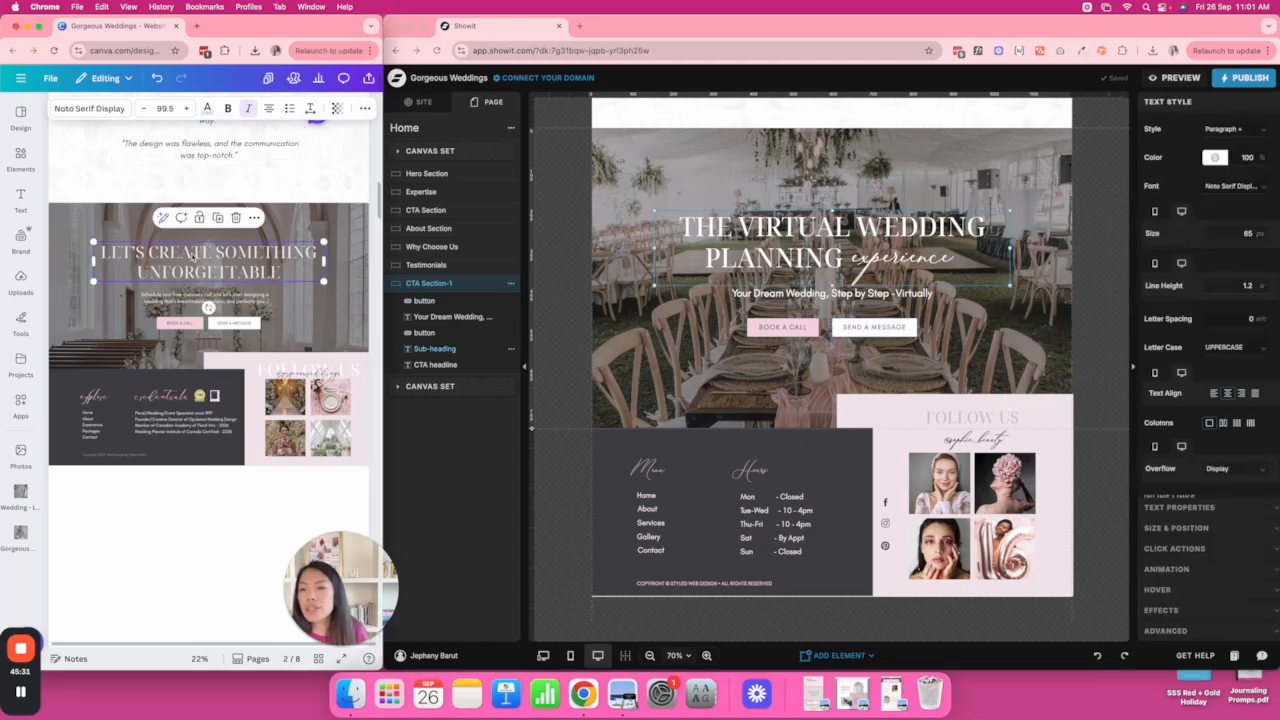
double_click(788, 238)
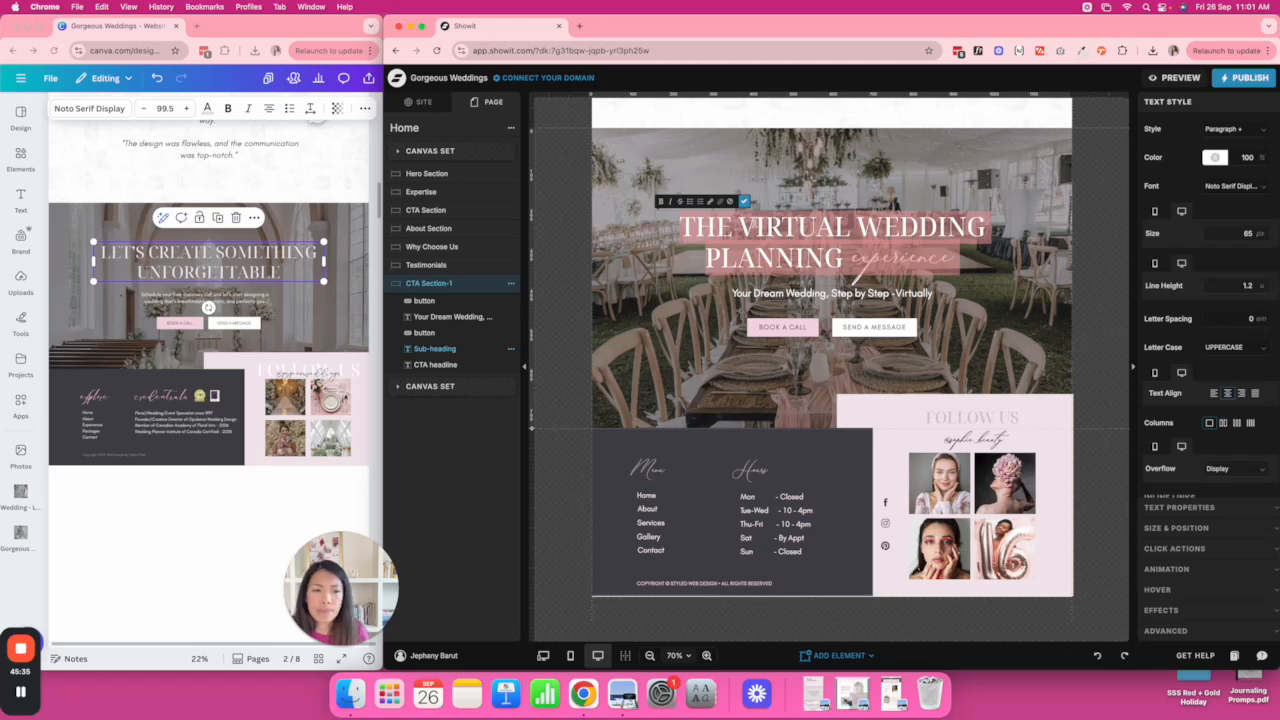
type("LET'S CREATE SOMETHING UNFORGETTABLE")
left_click(1059, 257)
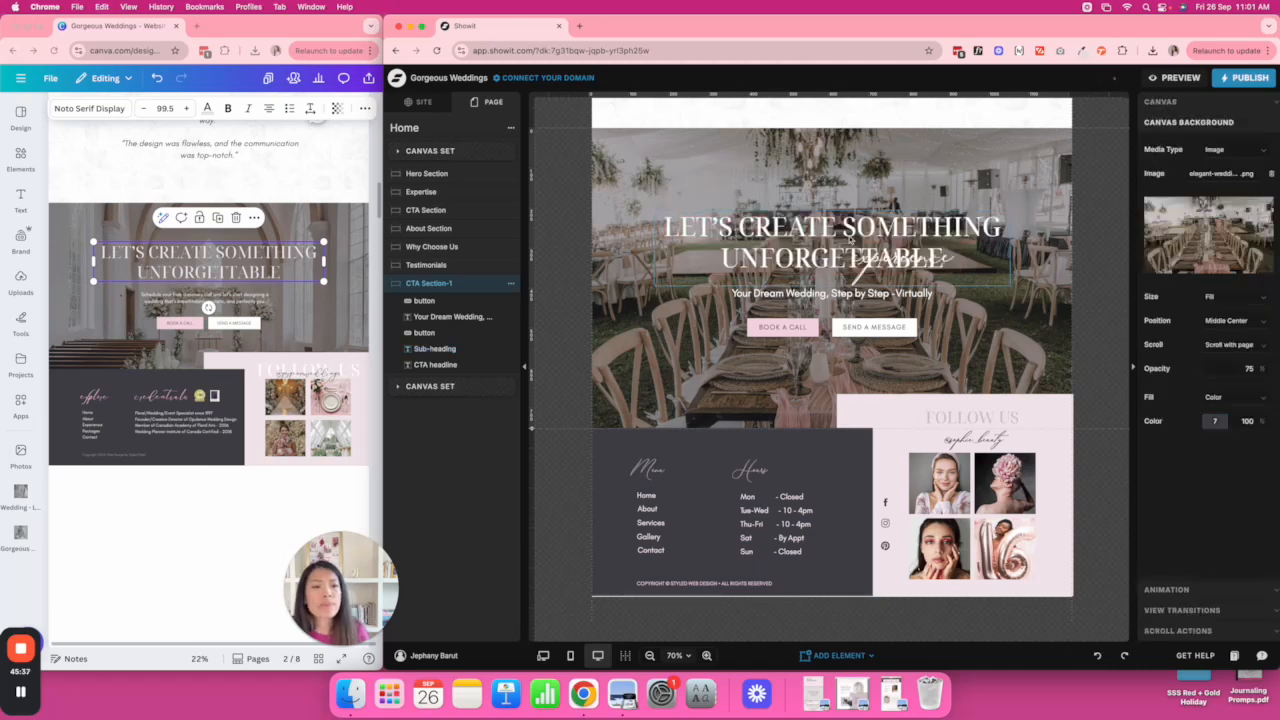
double_click(920, 240)
double_click(817, 258)
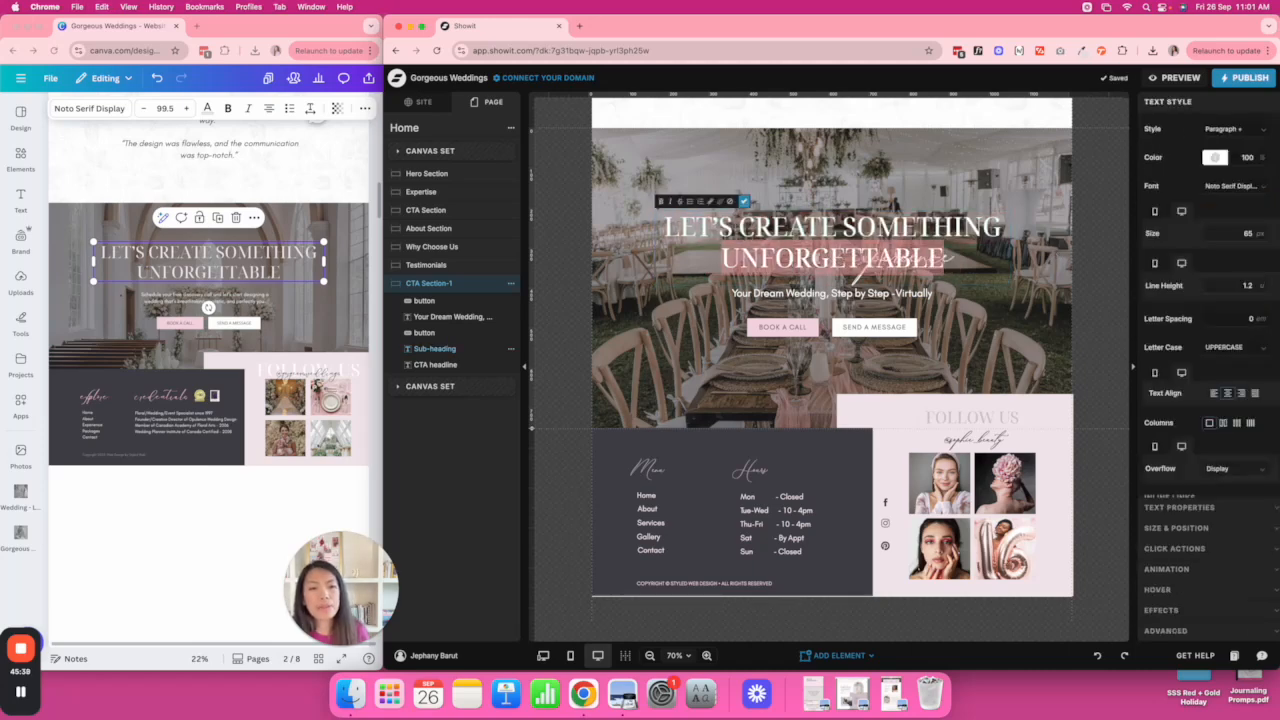
key("BackSpace")
left_click(1037, 258)
Shrink the heading box to one line and change the script accent from 'experience' to 'unforgettable'.
left_click(880, 262)
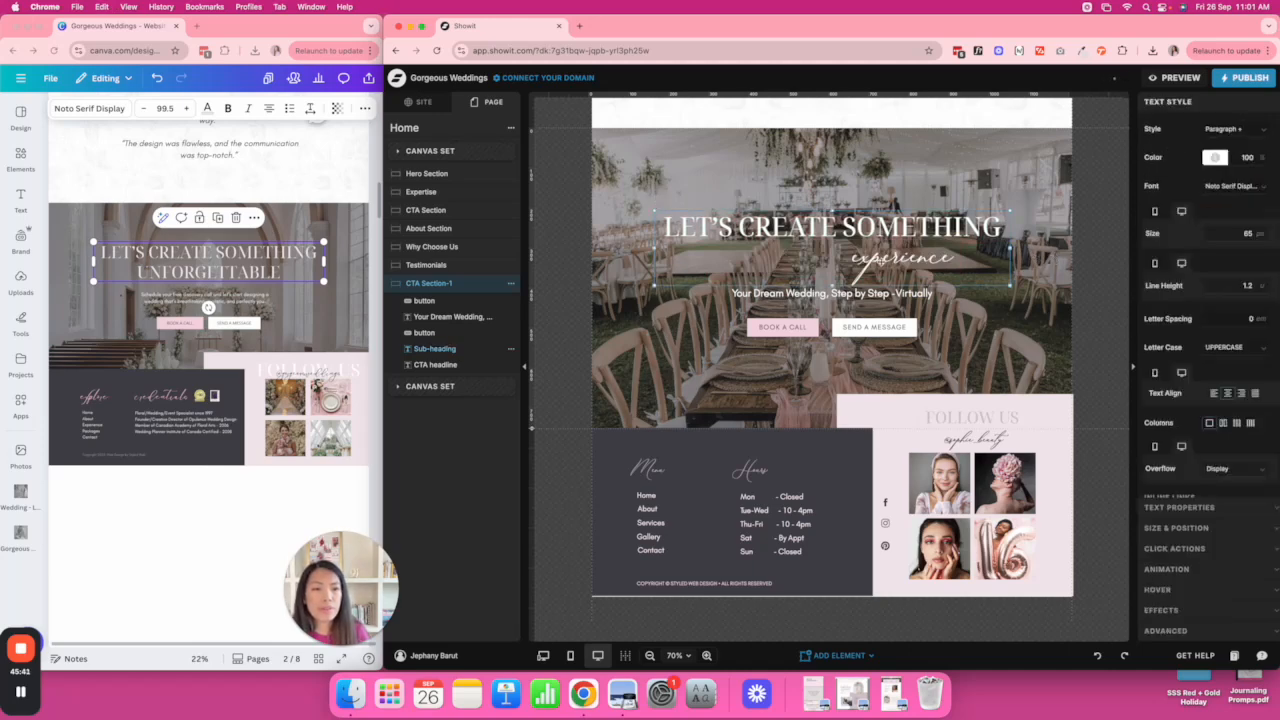
left_click_drag(832, 286, 832, 239)
left_click(886, 257)
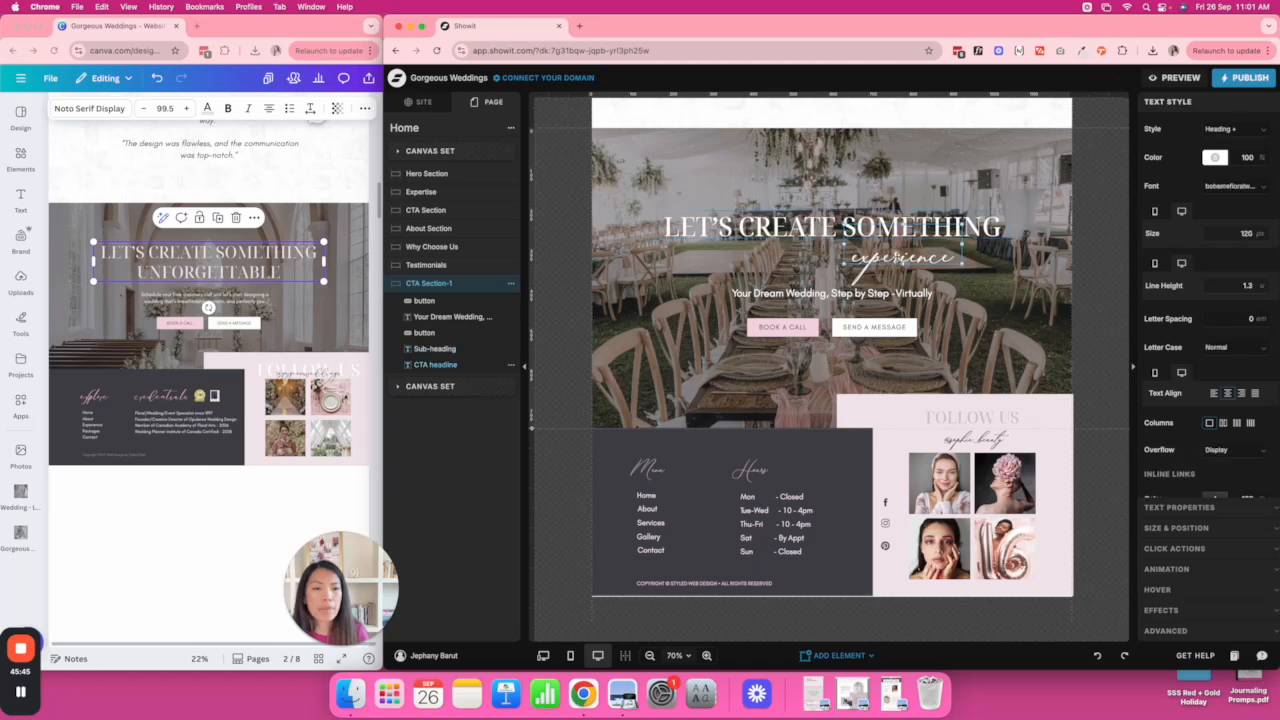
double_click(896, 258)
key("BackSpace")
type("unforgettable")
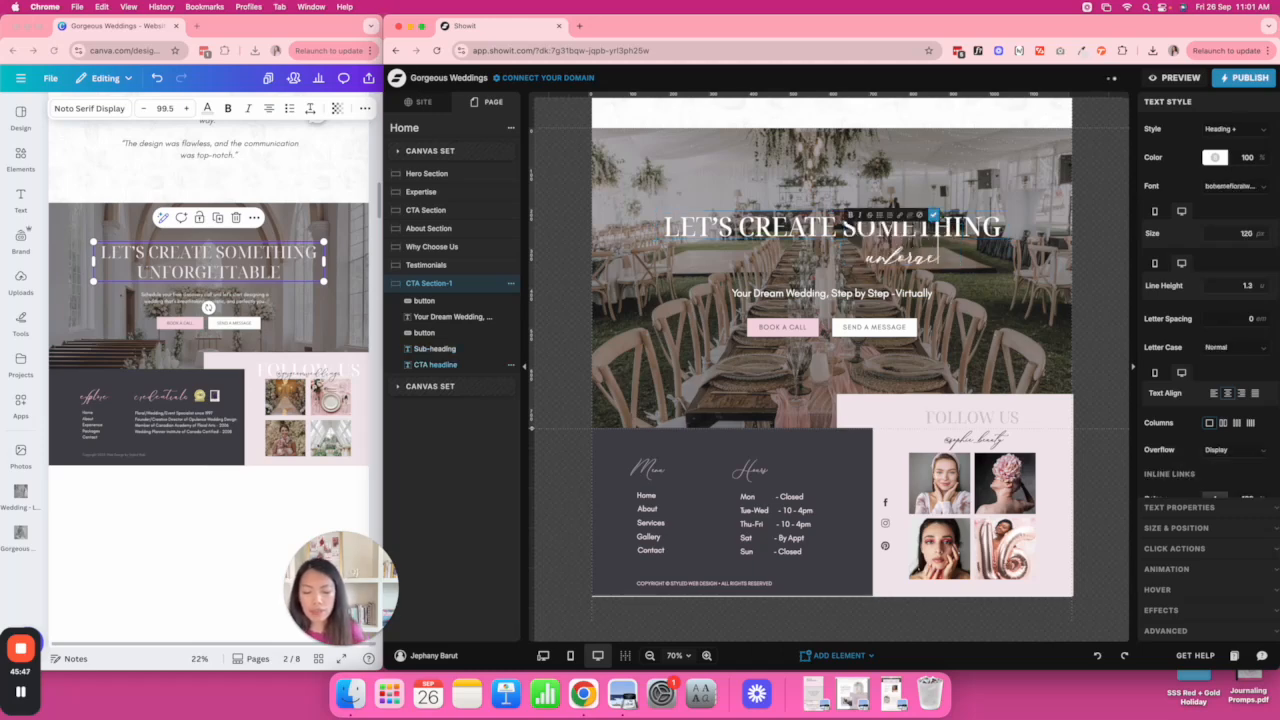
left_click(993, 268)
left_click_drag(893, 257, 797, 257)
left_click(988, 267)
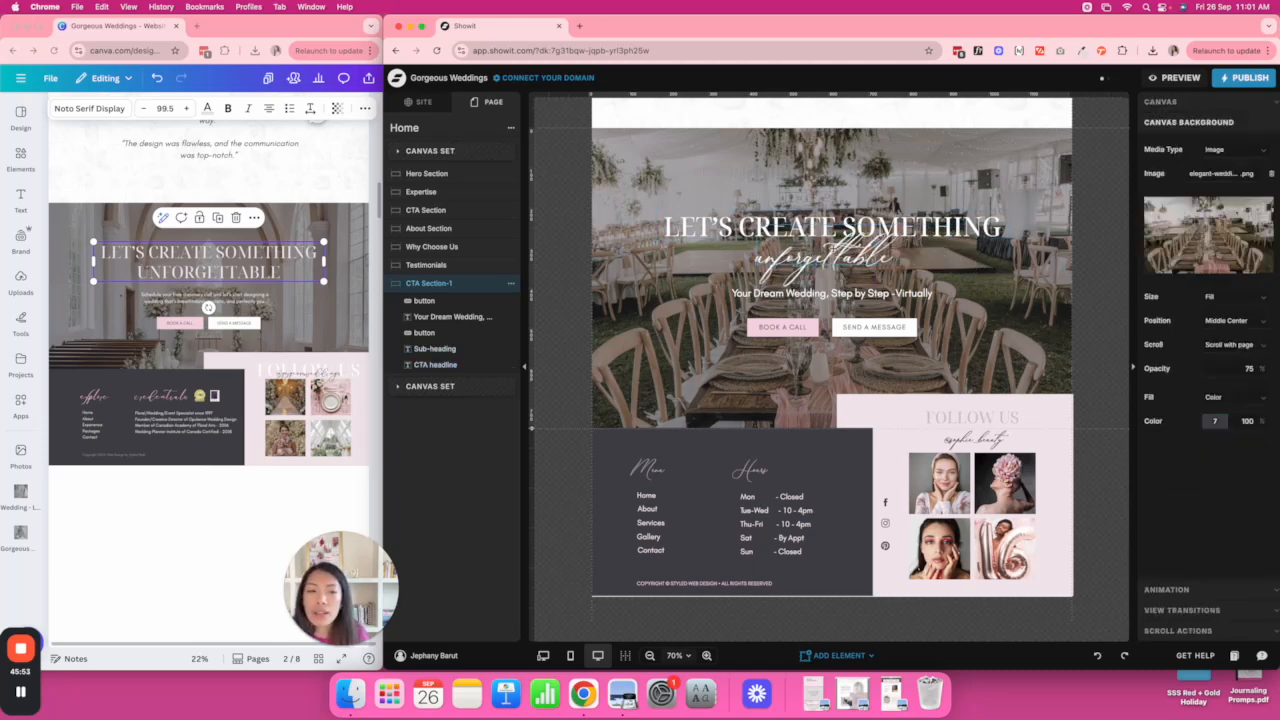
Delete the script accent and enlarge the heading box so UNFORGETTABLE shows on a second line.
left_click(850, 264)
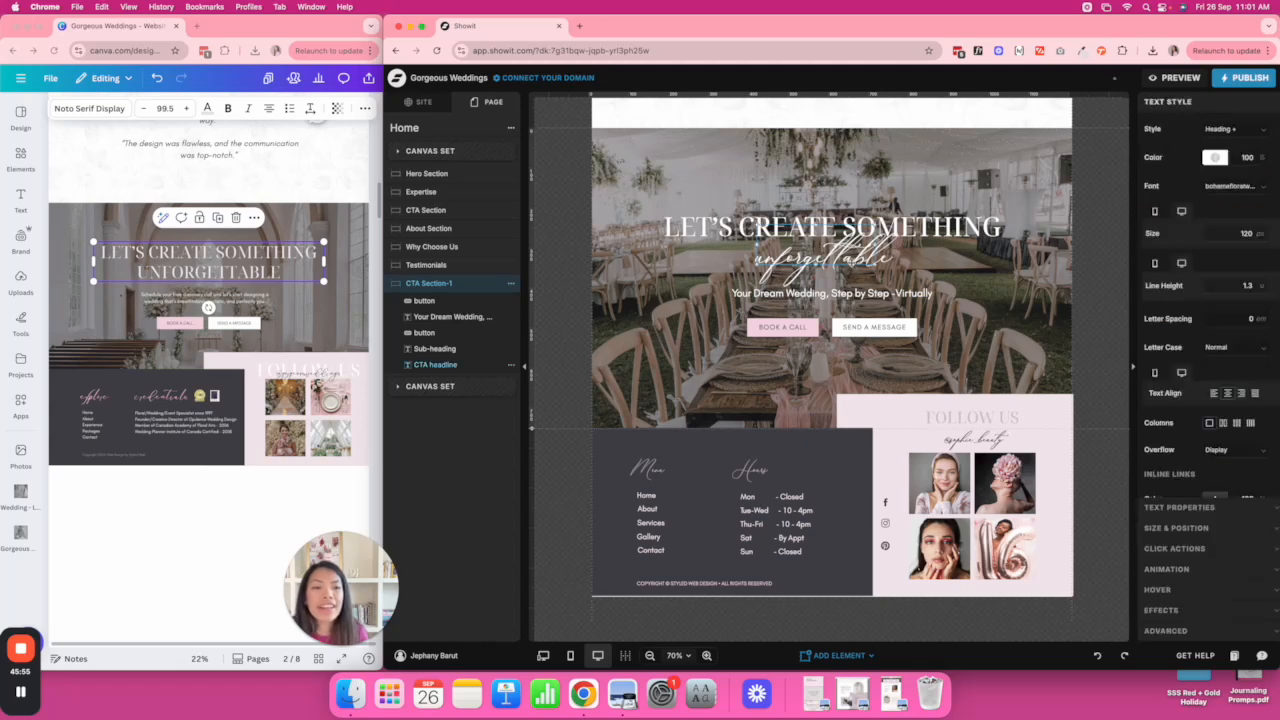
key("Delete")
double_click(850, 228)
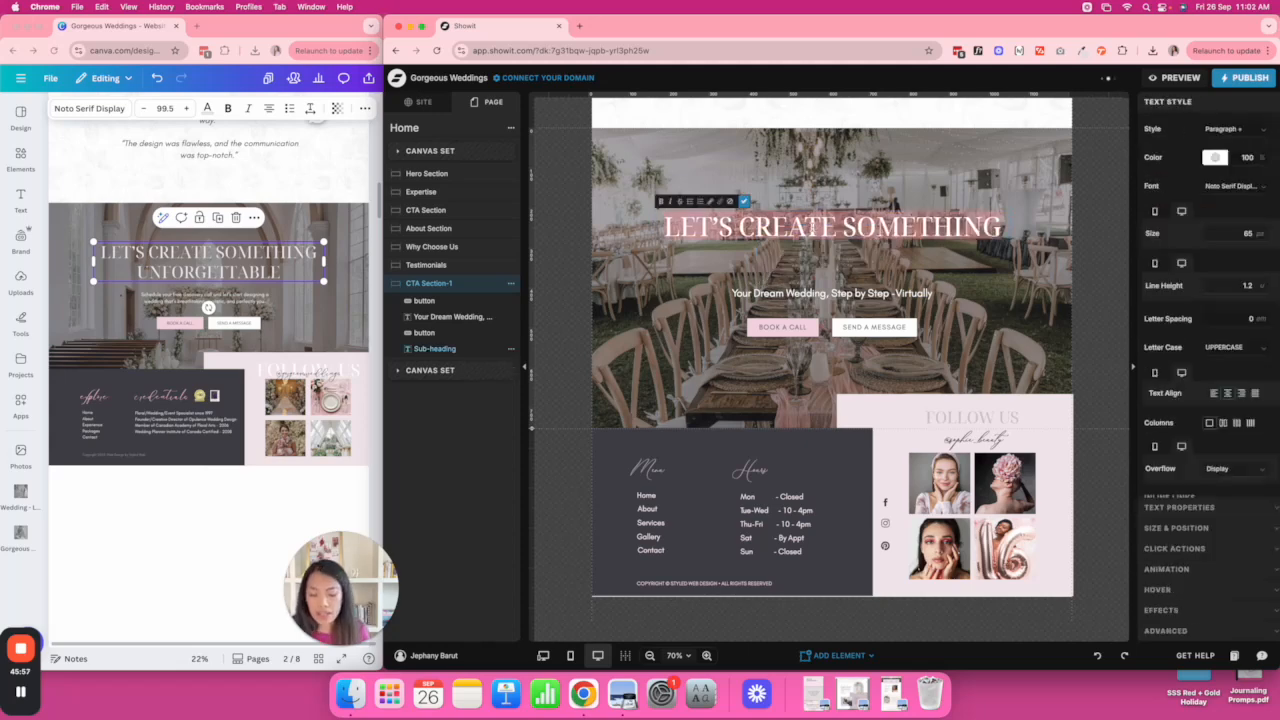
left_click(1008, 261)
left_click(1045, 267)
left_click(835, 229)
left_click_drag(834, 239, 834, 271)
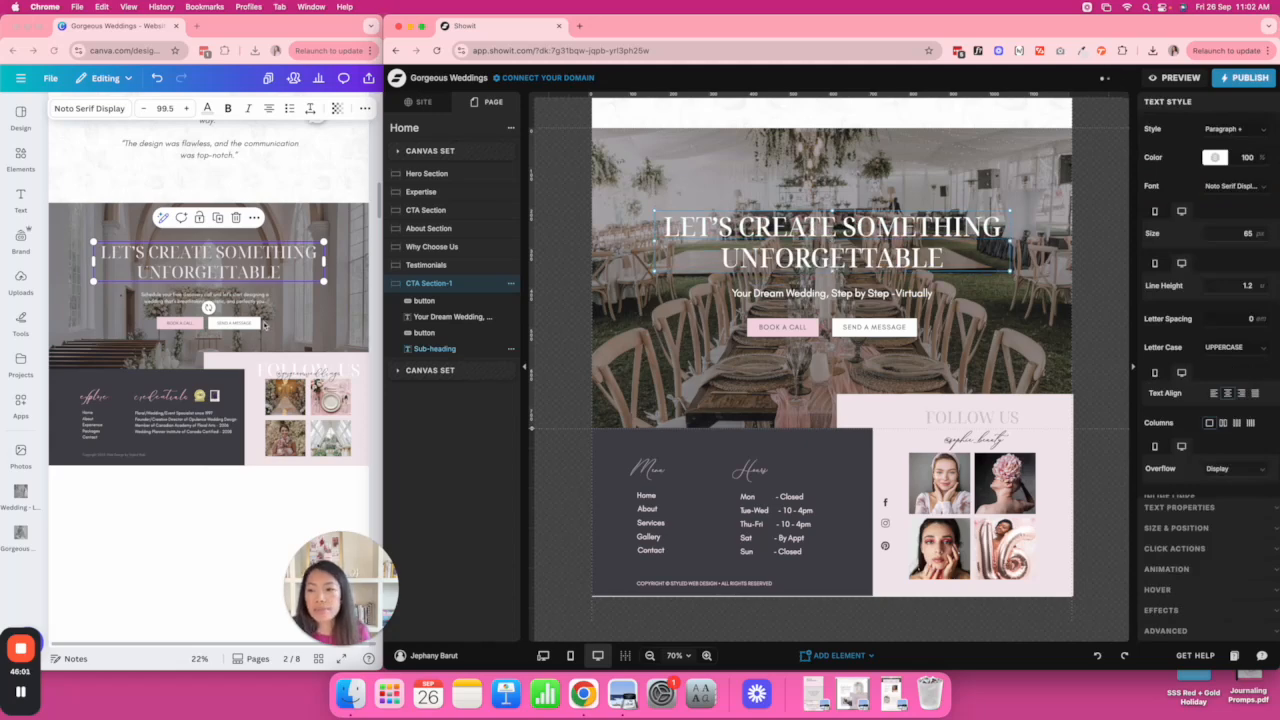
double_click(225, 298)
Replace the 'Your Dream Wedding' sub-text with the Canva discovery-call paragraph at 18 px.
key("super+c")
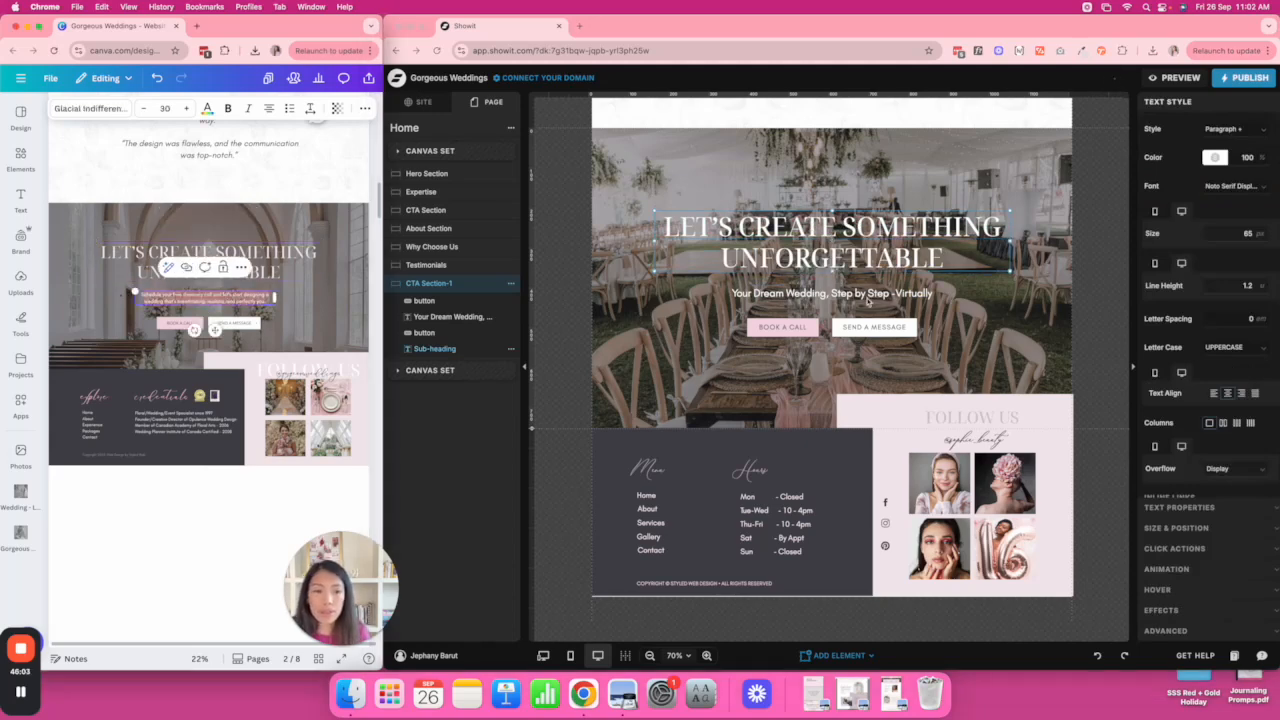
left_click(720, 298)
double_click(718, 296)
key("super+v")
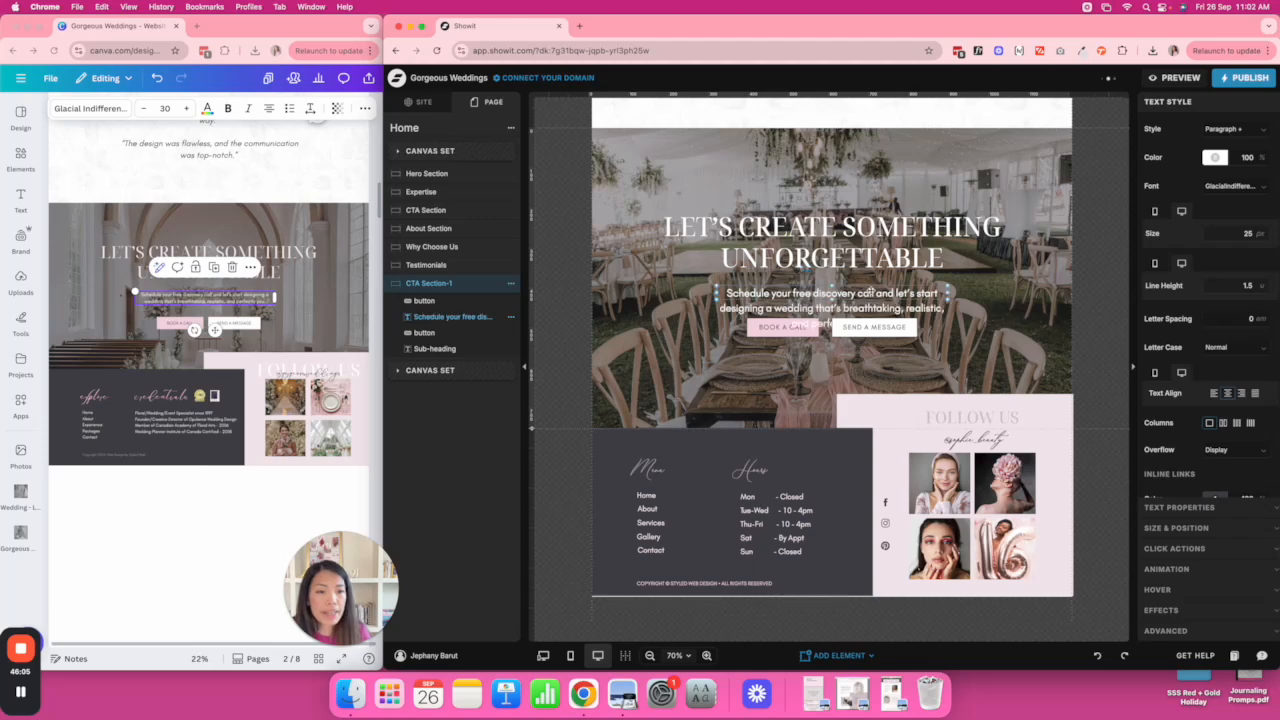
left_click(1250, 233)
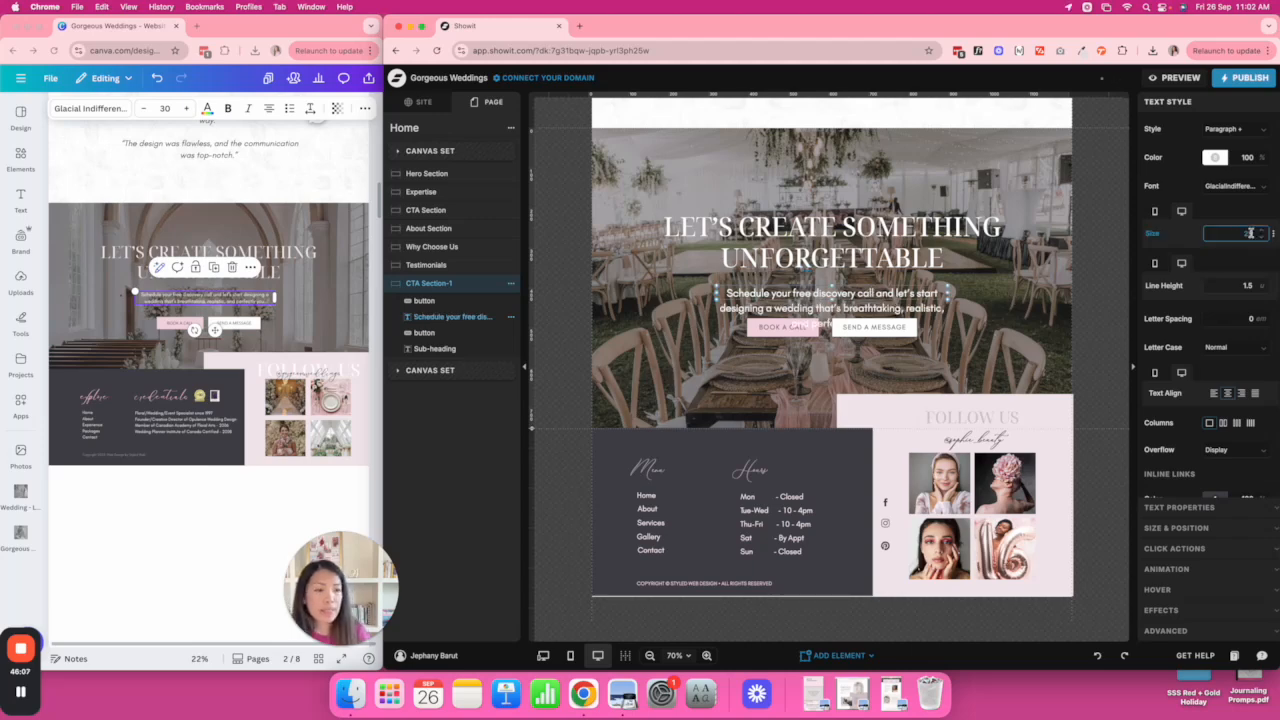
type("18")
left_click(1026, 299)
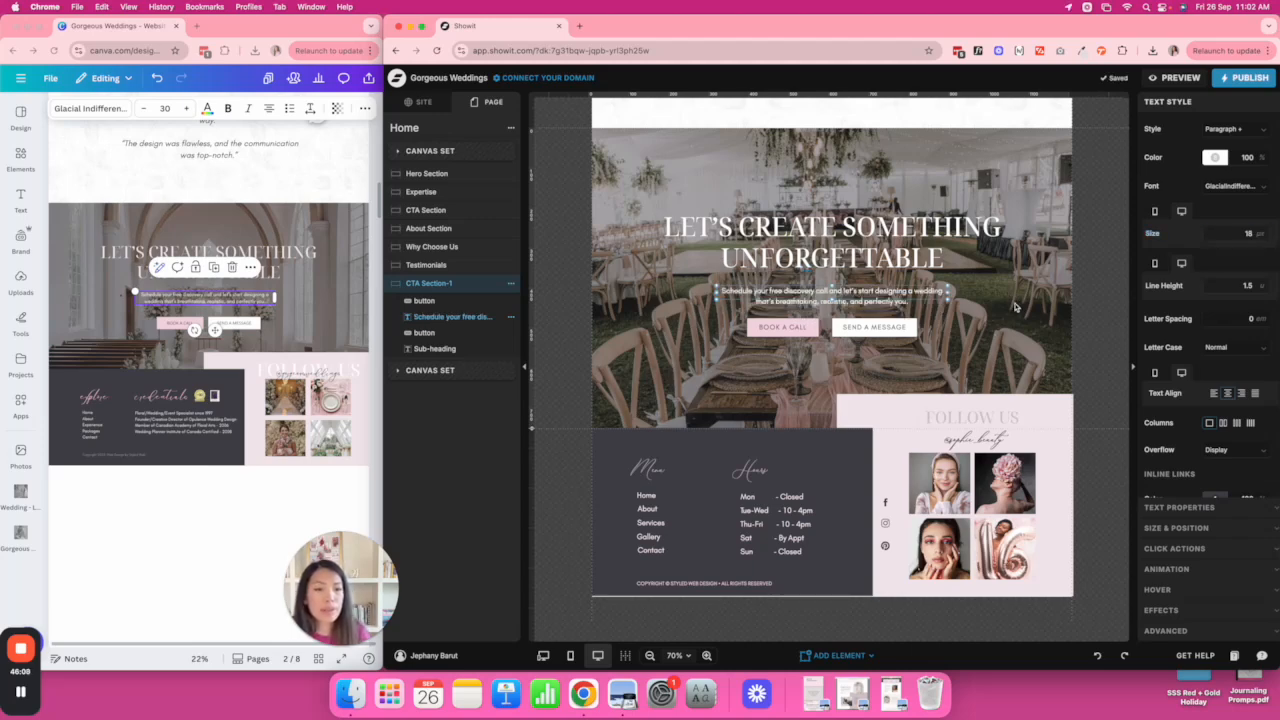
left_click(832, 288)
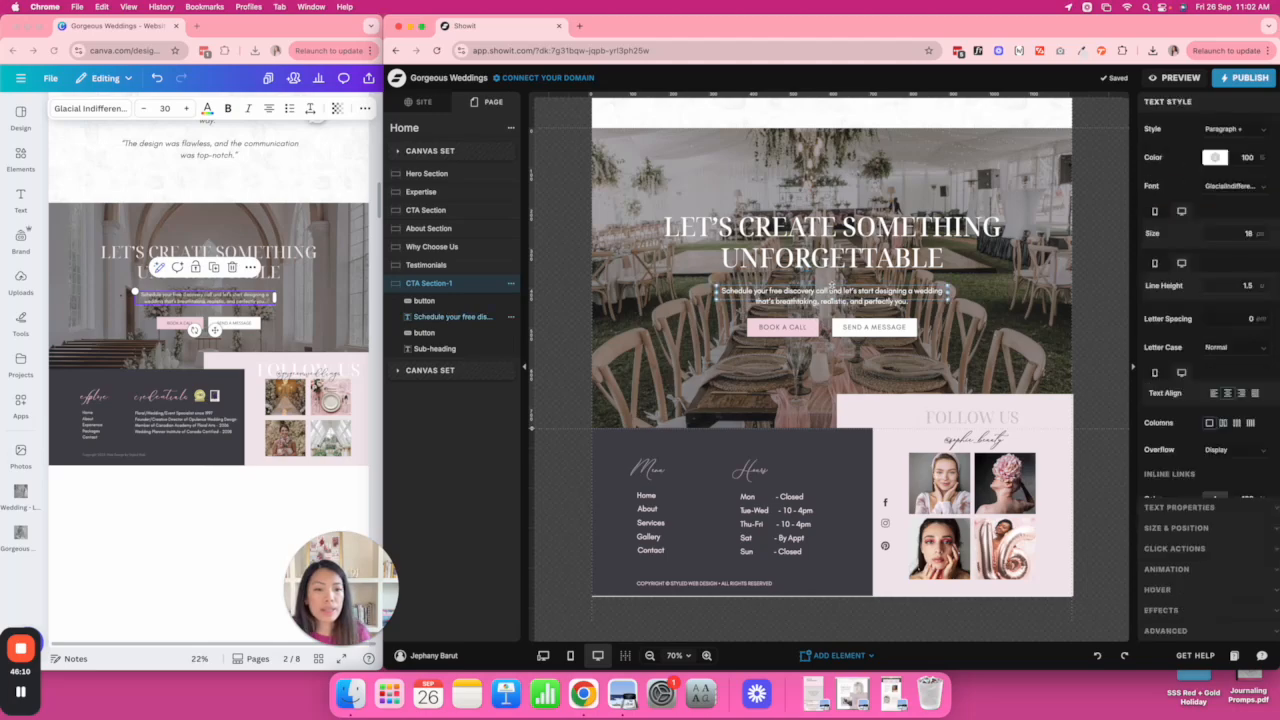
left_click(982, 290)
Set the CTA section background to the wedding church photo at 75 opacity, anchored Top Center.
left_click(1208, 213)
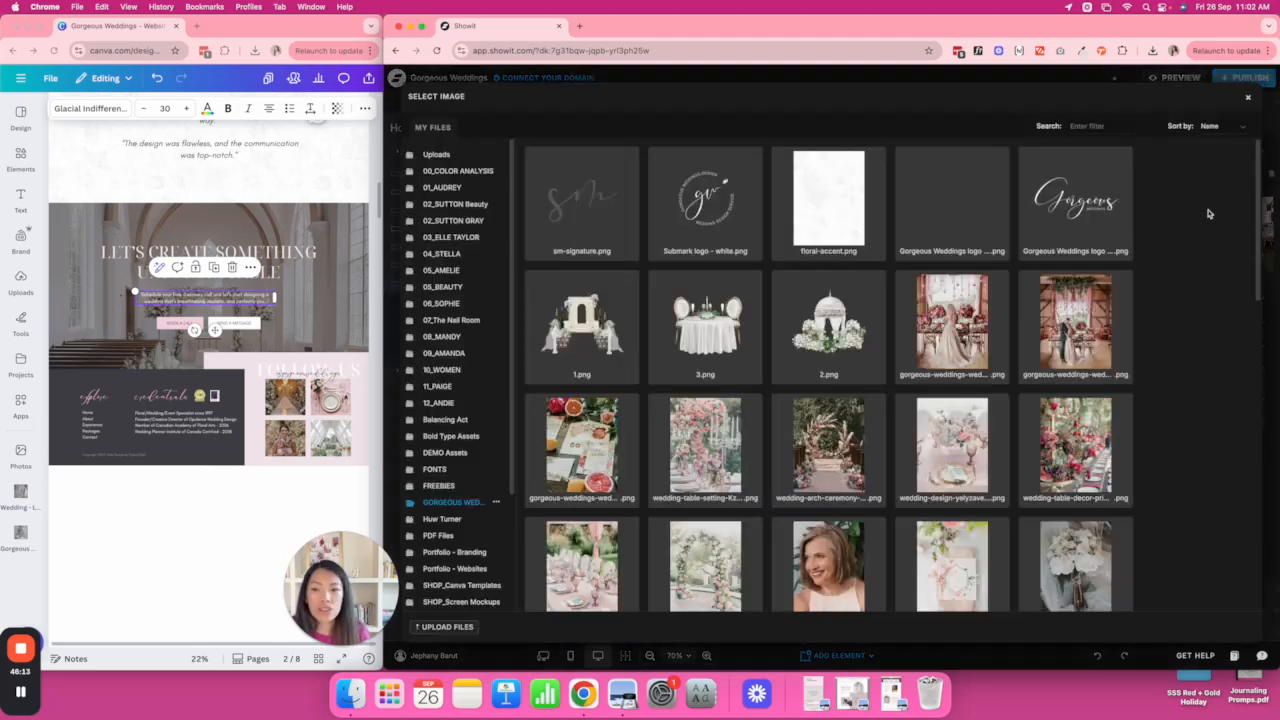
scroll(894, 371, "down", 10)
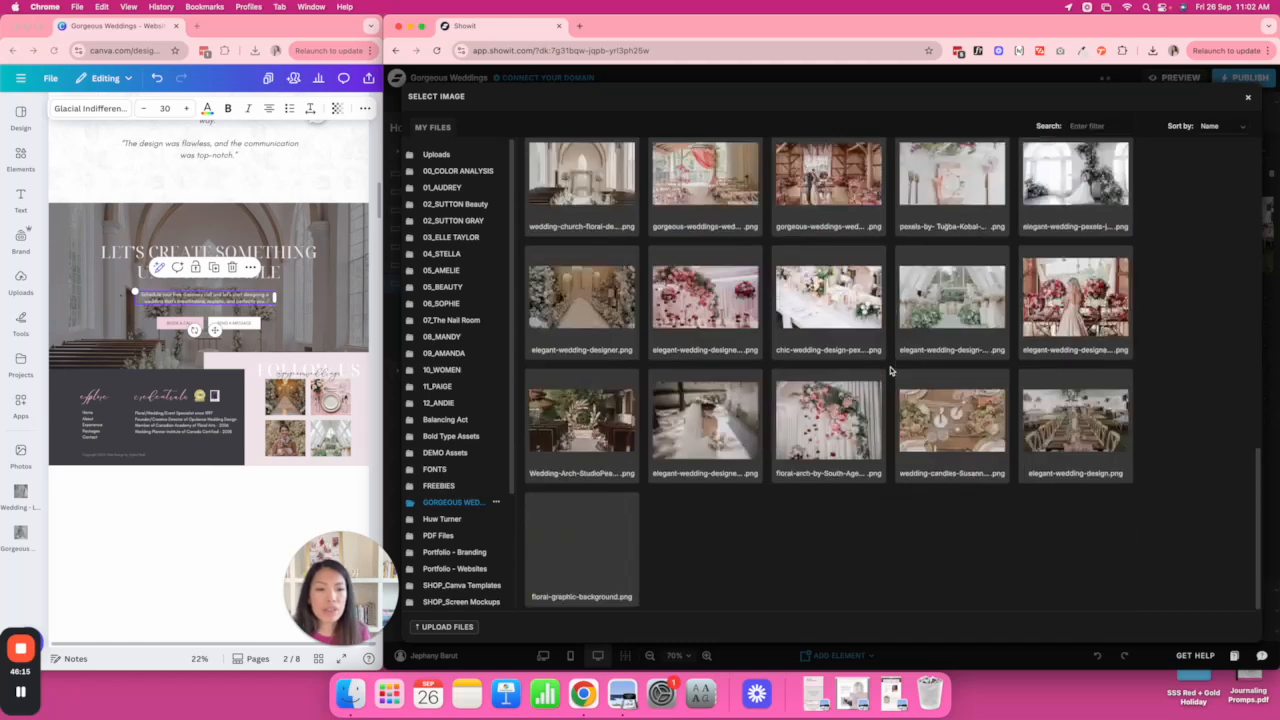
scroll(890, 371, "up", 5)
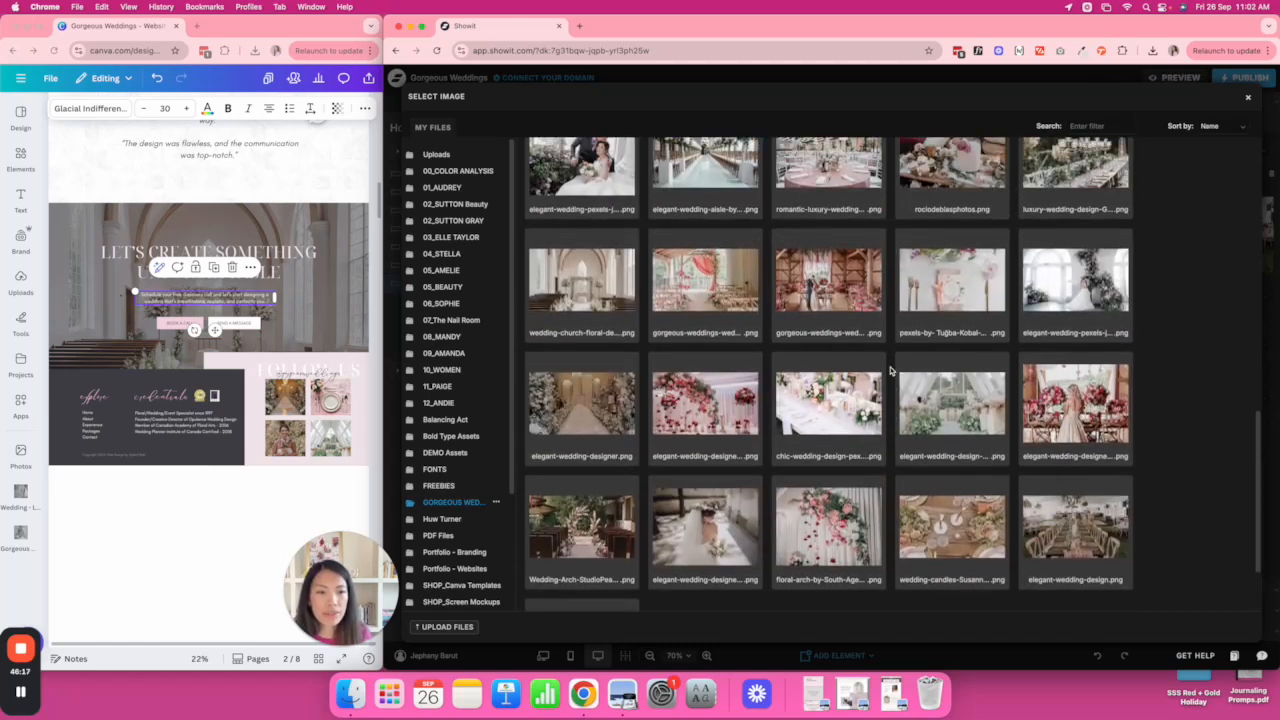
scroll(890, 371, "up", 2)
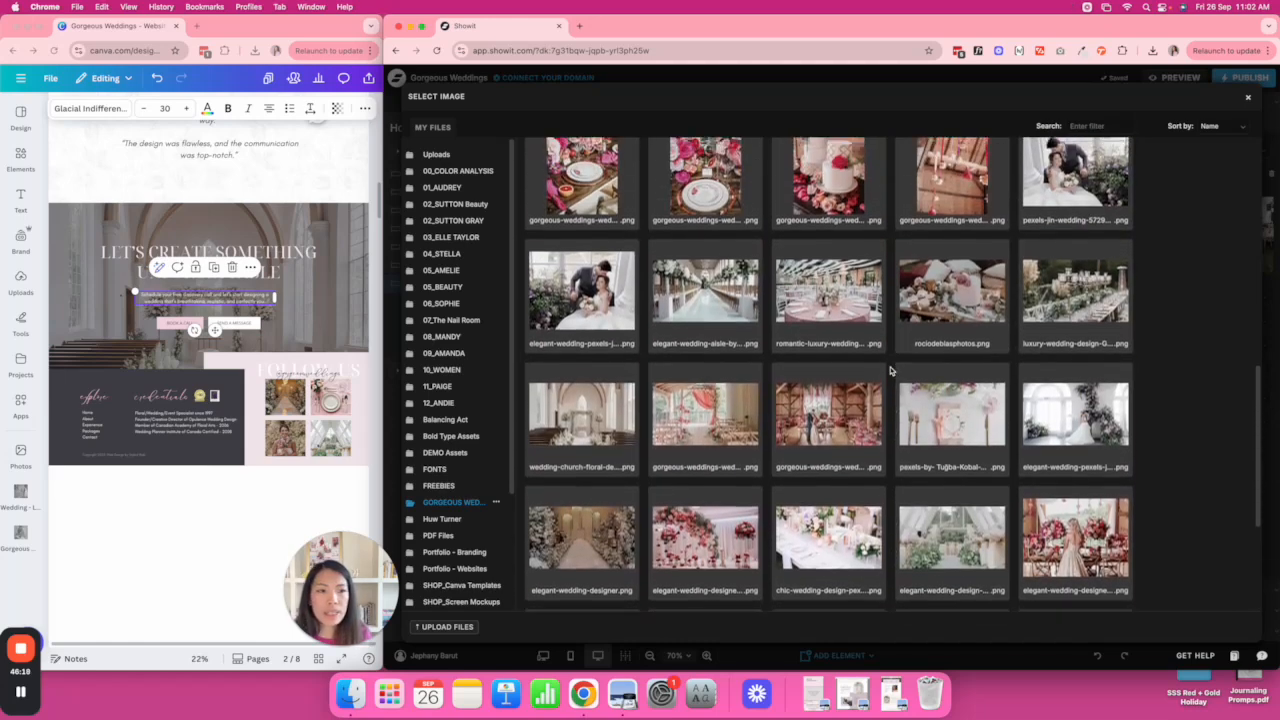
left_click(563, 405)
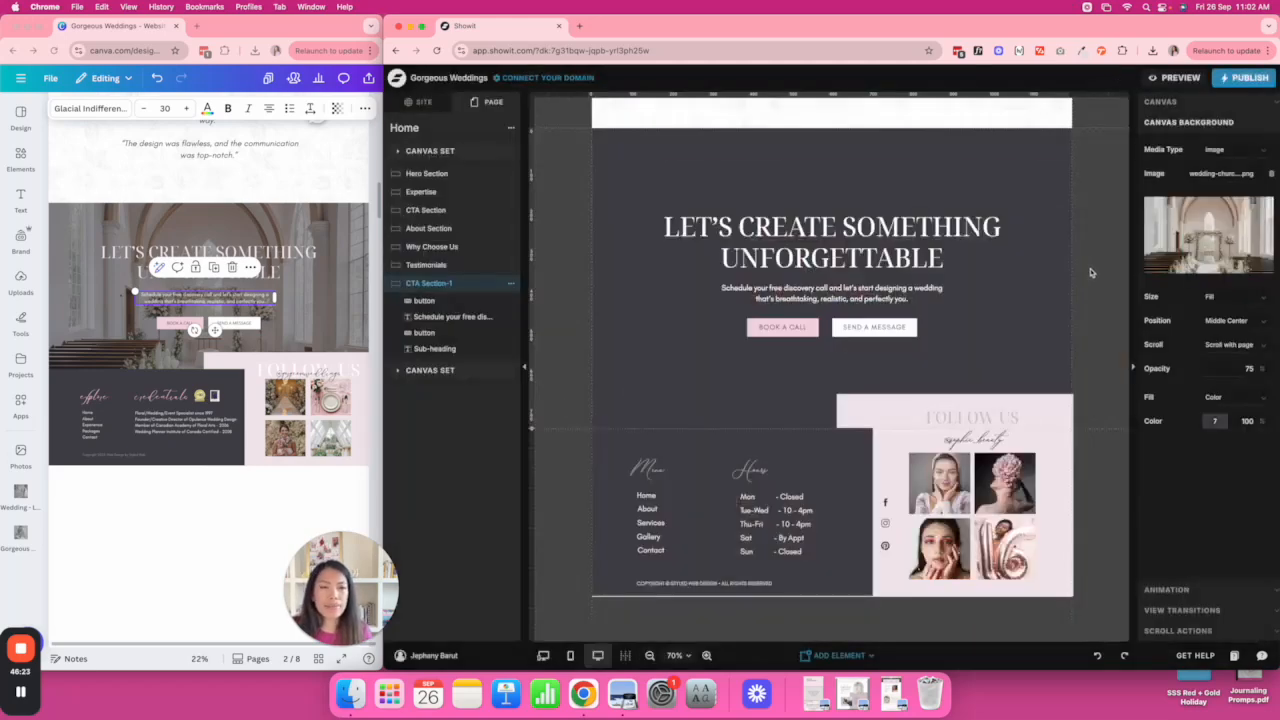
left_click(1248, 369)
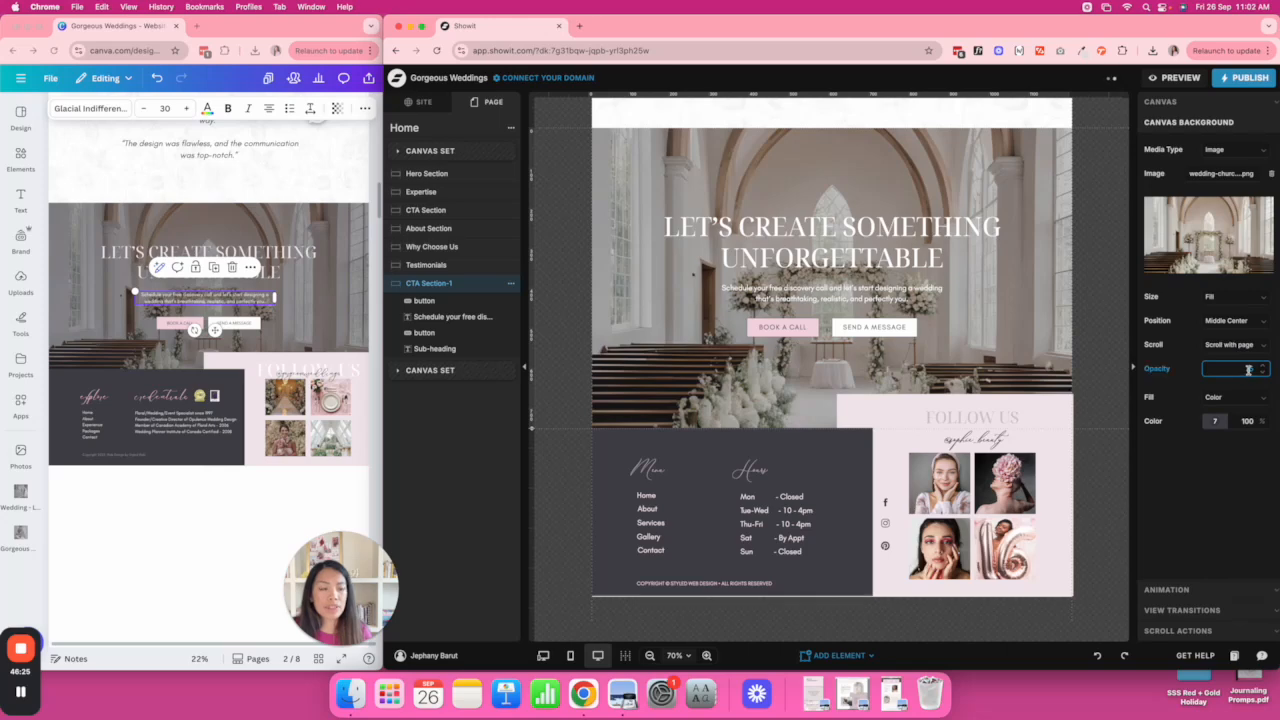
left_click(1080, 328)
scroll(1080, 328, "up", 1)
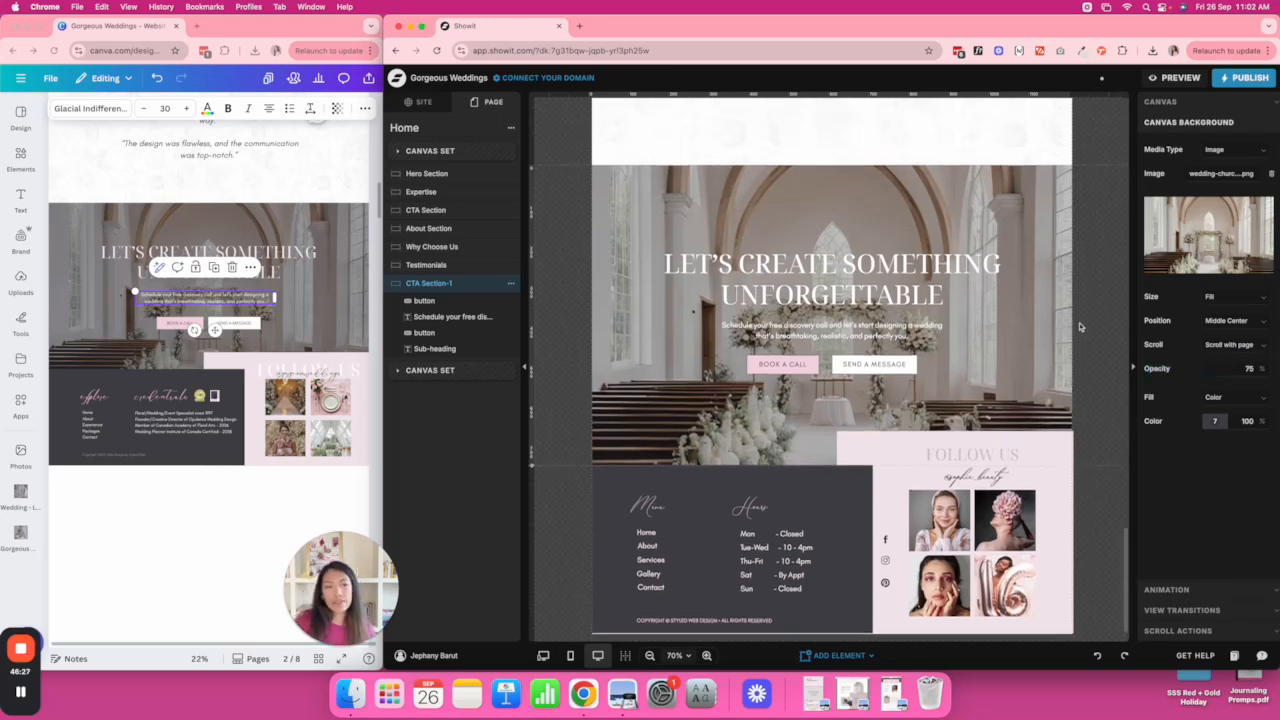
left_click(1259, 328)
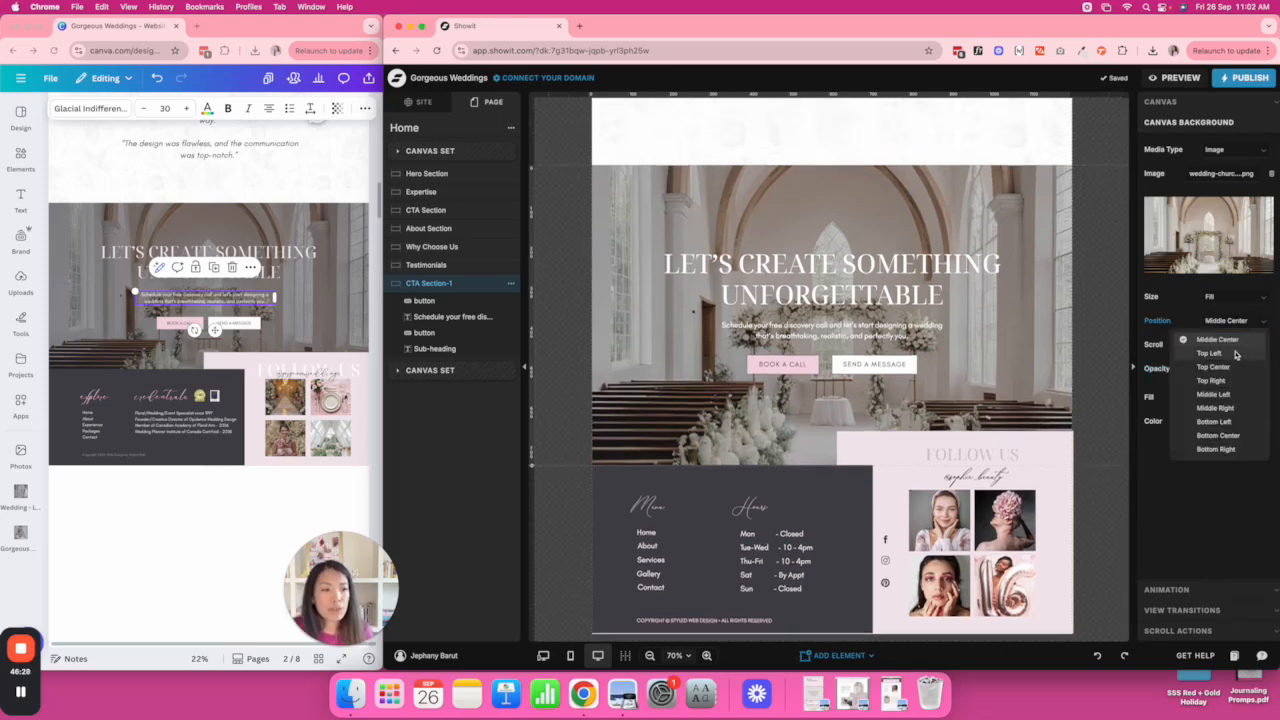
left_click(1241, 363)
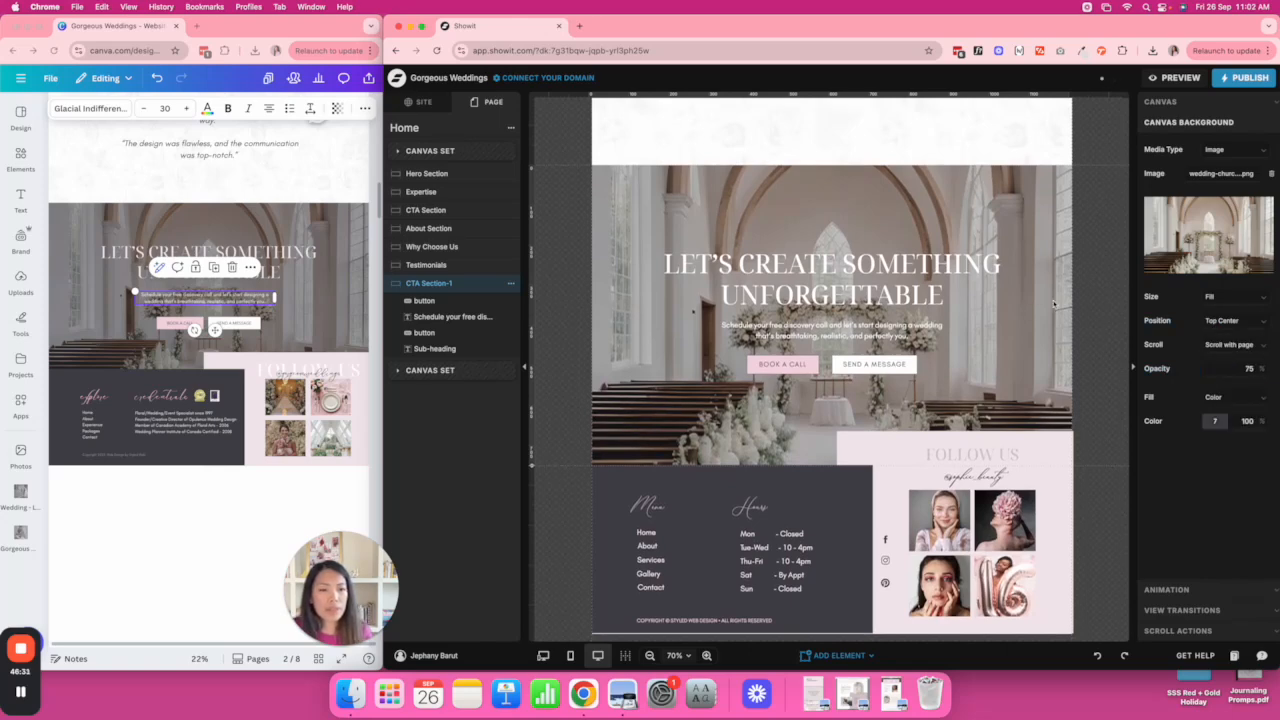
Shorten the CTA section and move the heading, sub-text and buttons up slightly.
left_click_drag(534, 465, 536, 425)
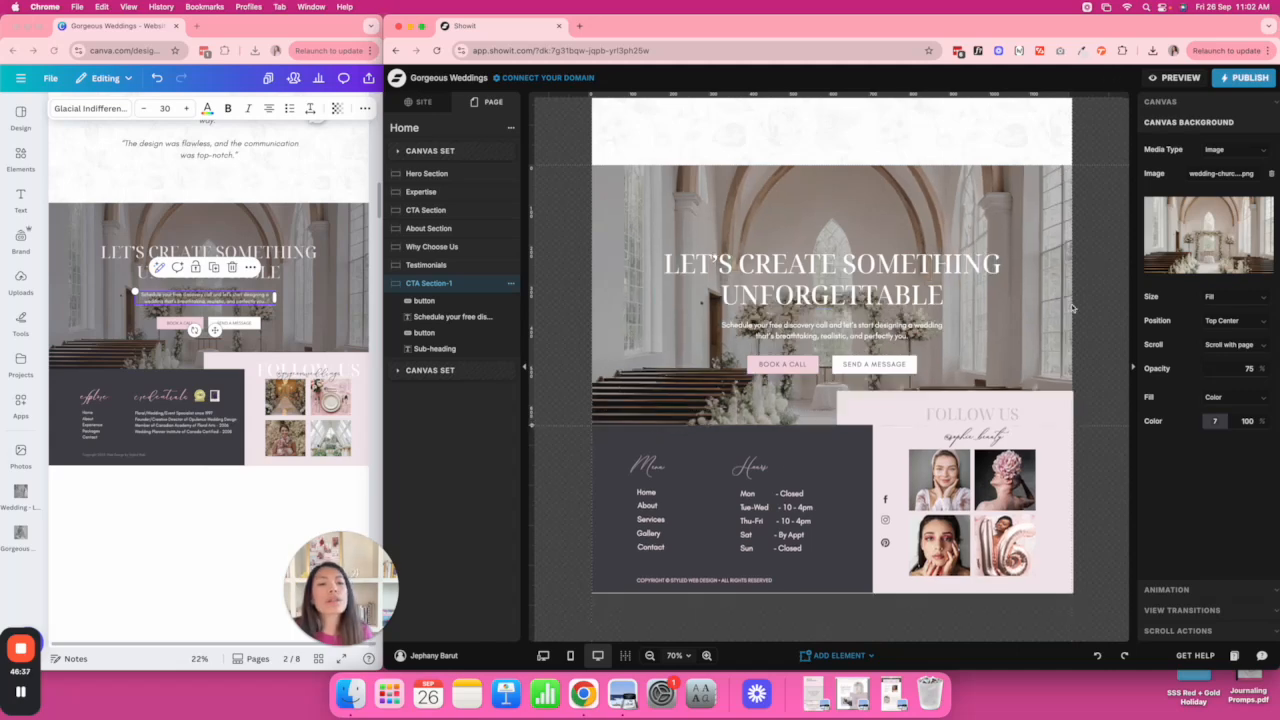
left_click_drag(1006, 377, 652, 248)
left_click_drag(885, 281, 885, 265)
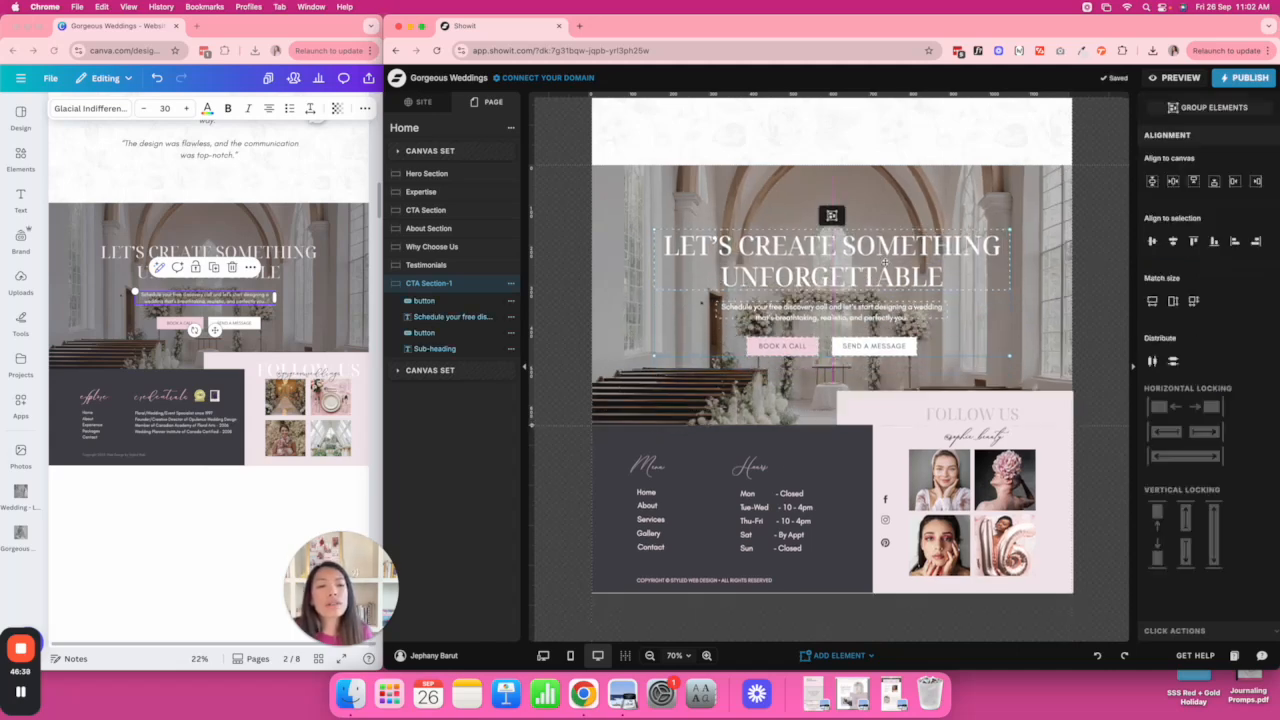
left_click(1075, 254)
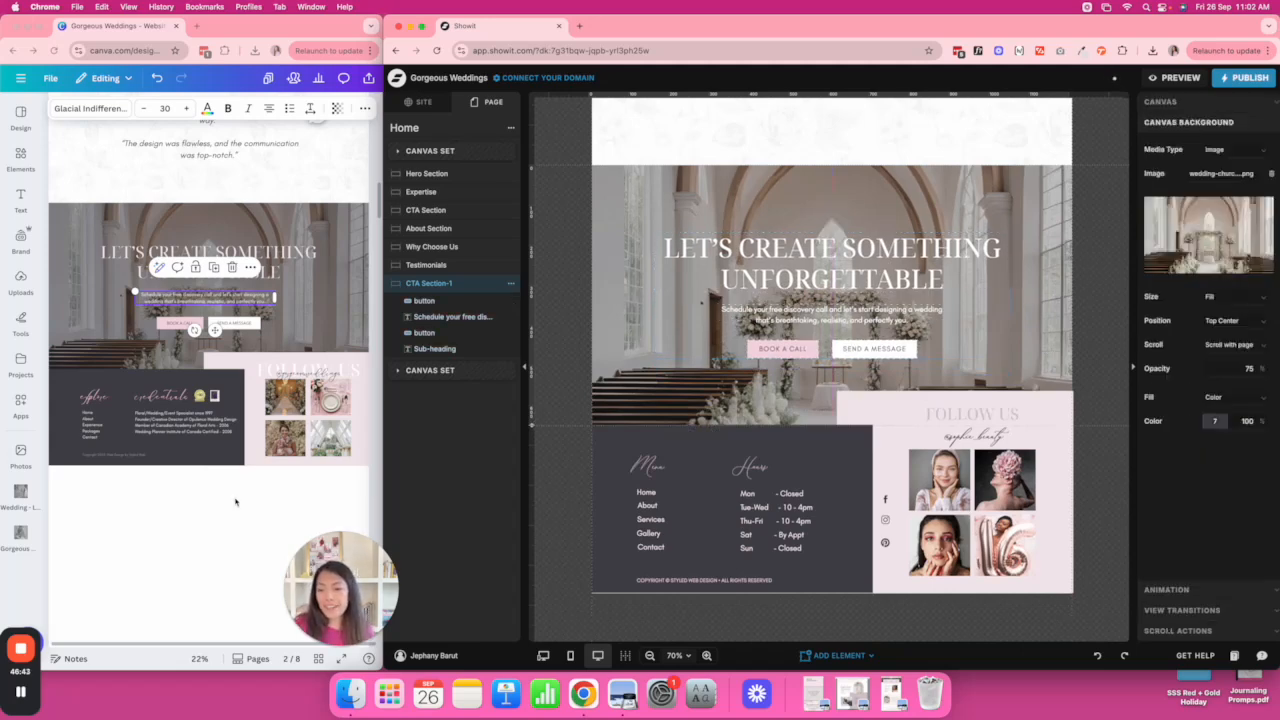
scroll(753, 373, "up", 5)
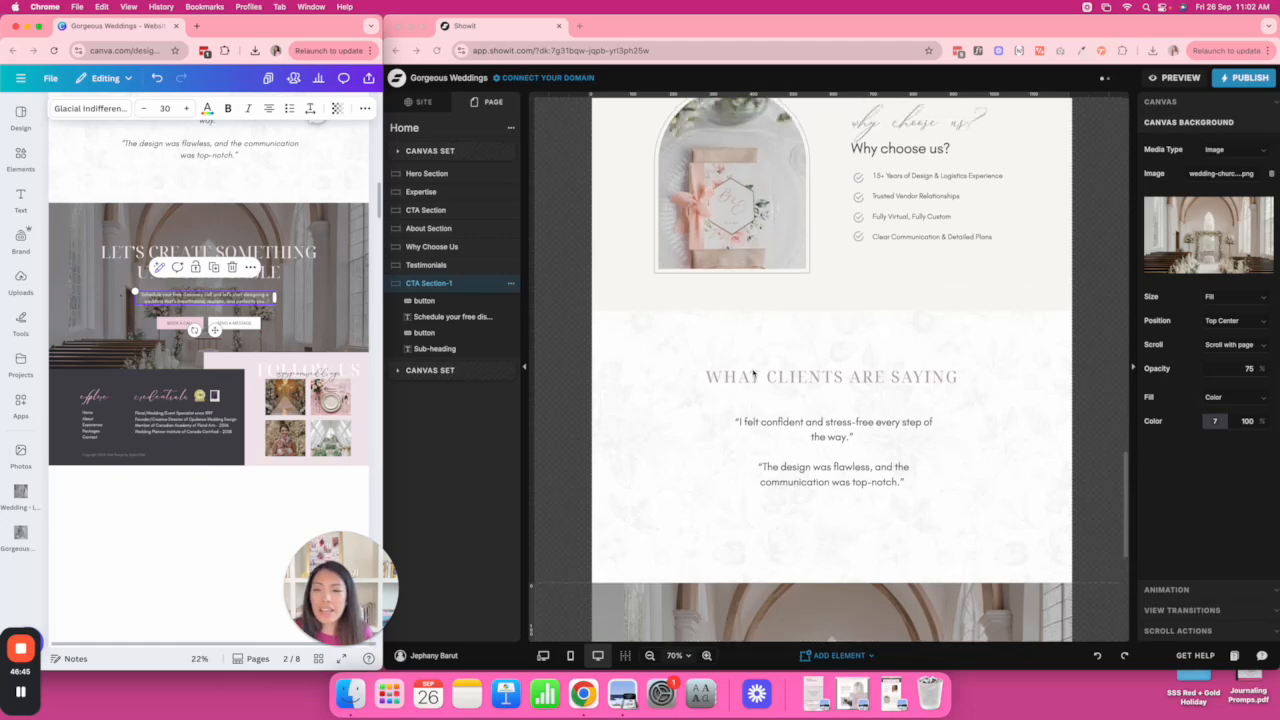
scroll(753, 373, "down", 10)
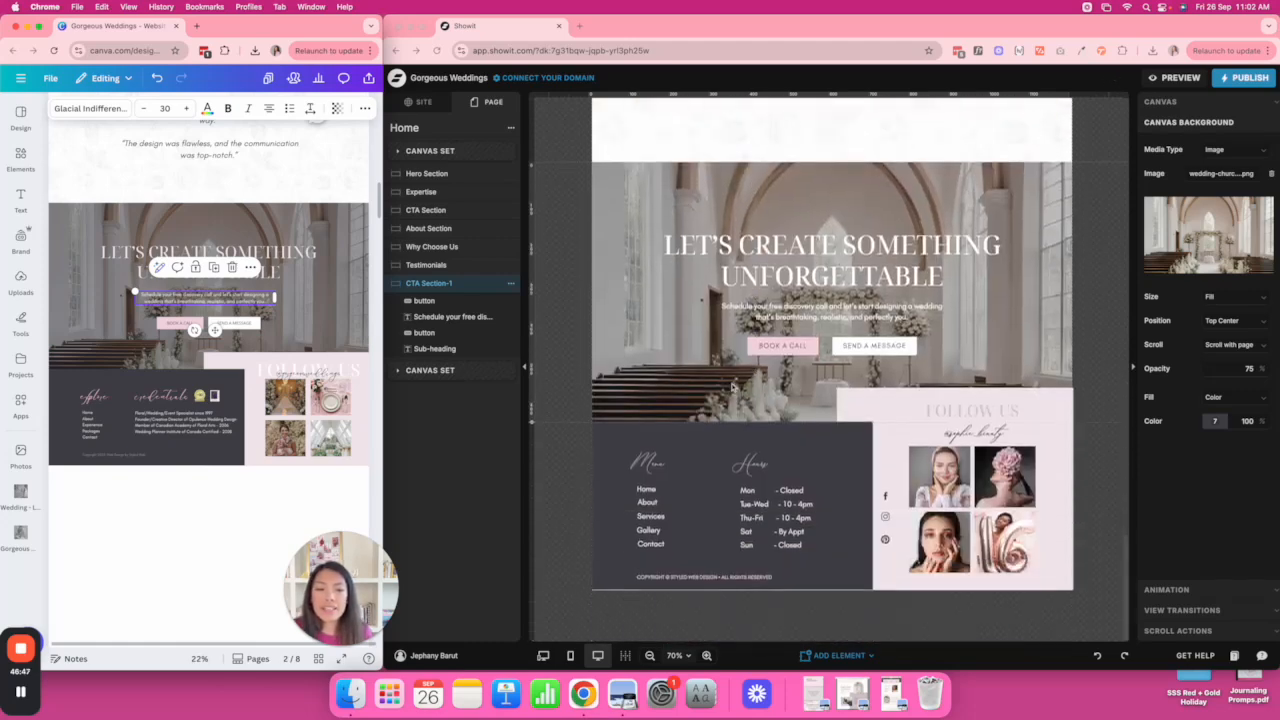
Open the Global Footer canvas for editing.
left_click(838, 503)
double_click(837, 506)
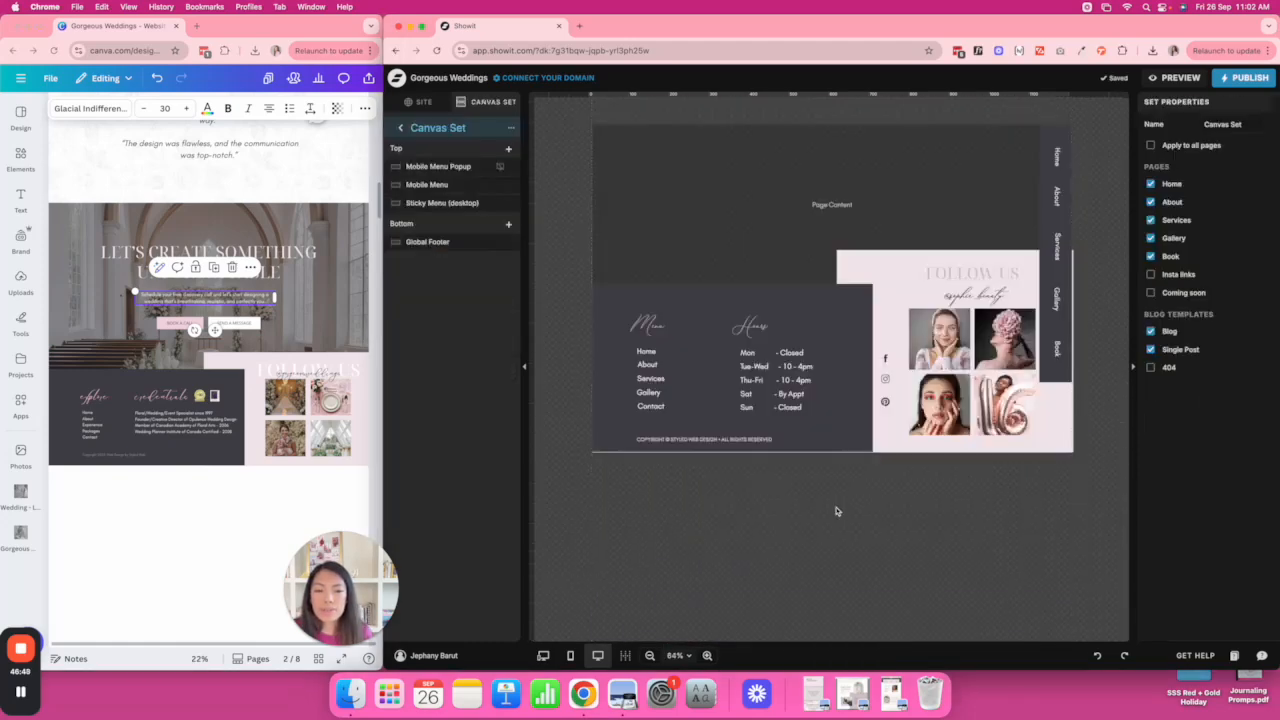
left_click(955, 345)
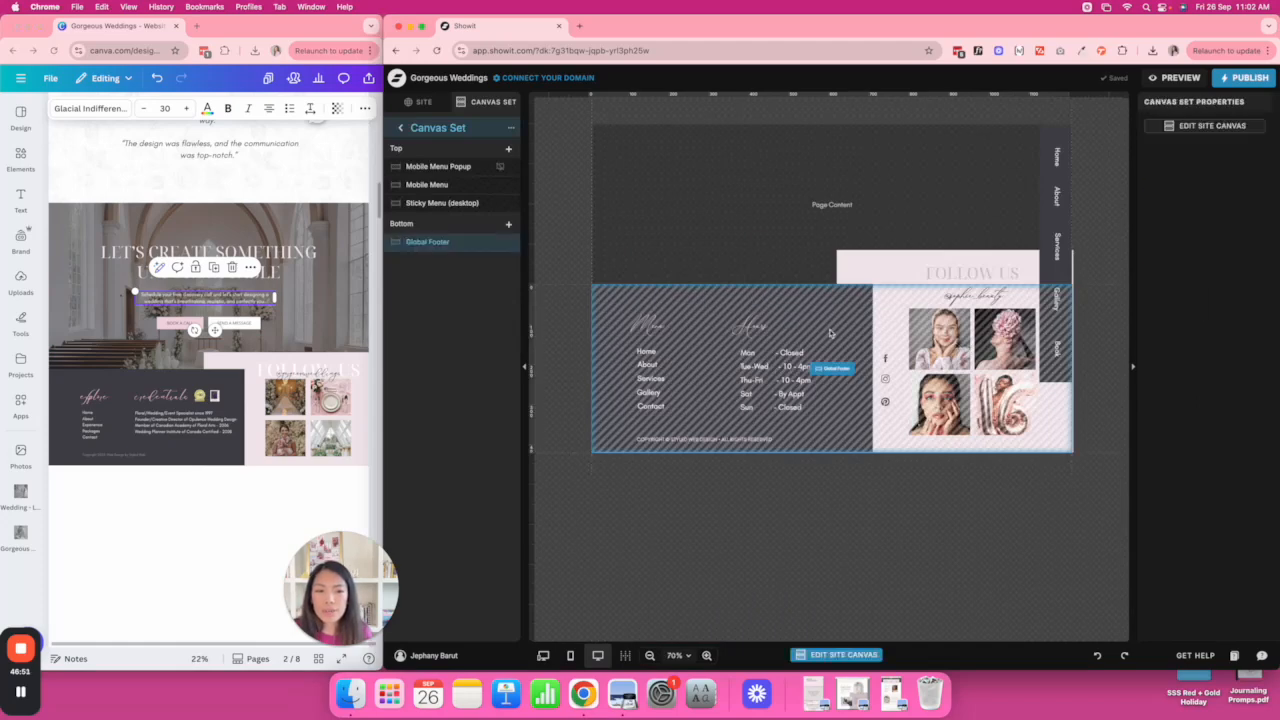
double_click(847, 370)
left_click(738, 215)
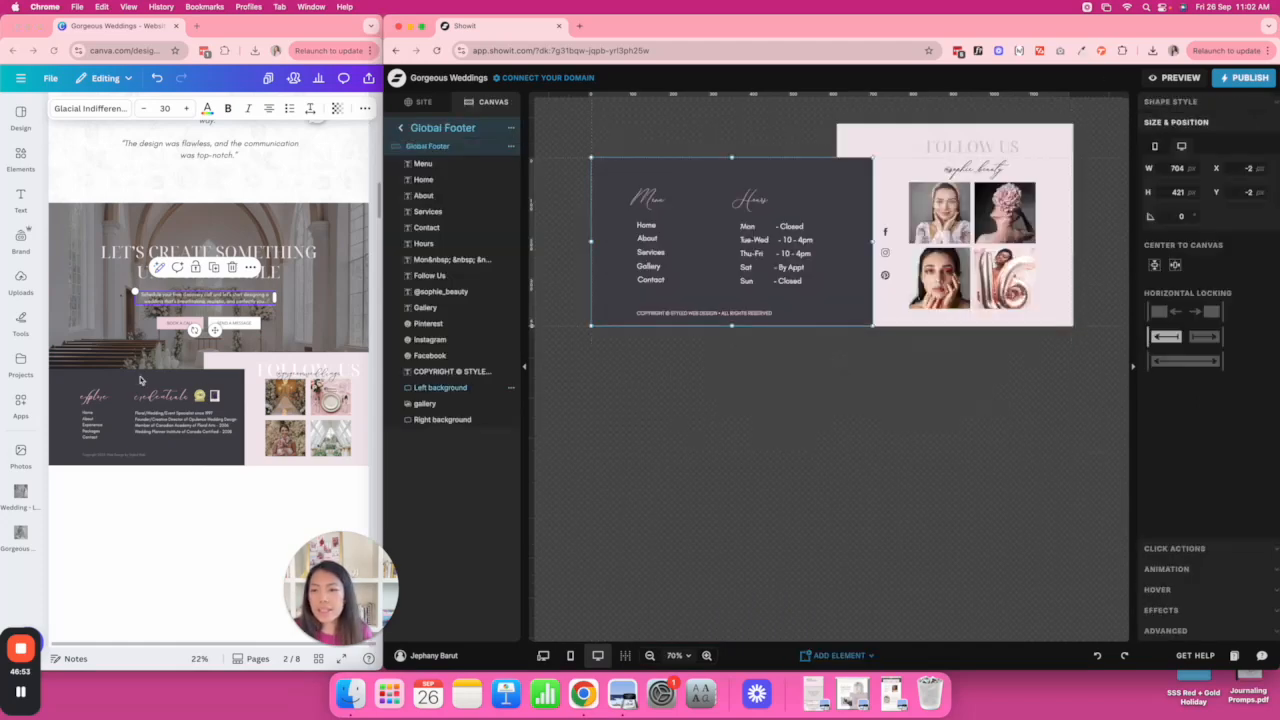
Replace the footer opening hours with the Canva credentials list and widen its text box.
left_click(165, 418)
double_click(163, 418)
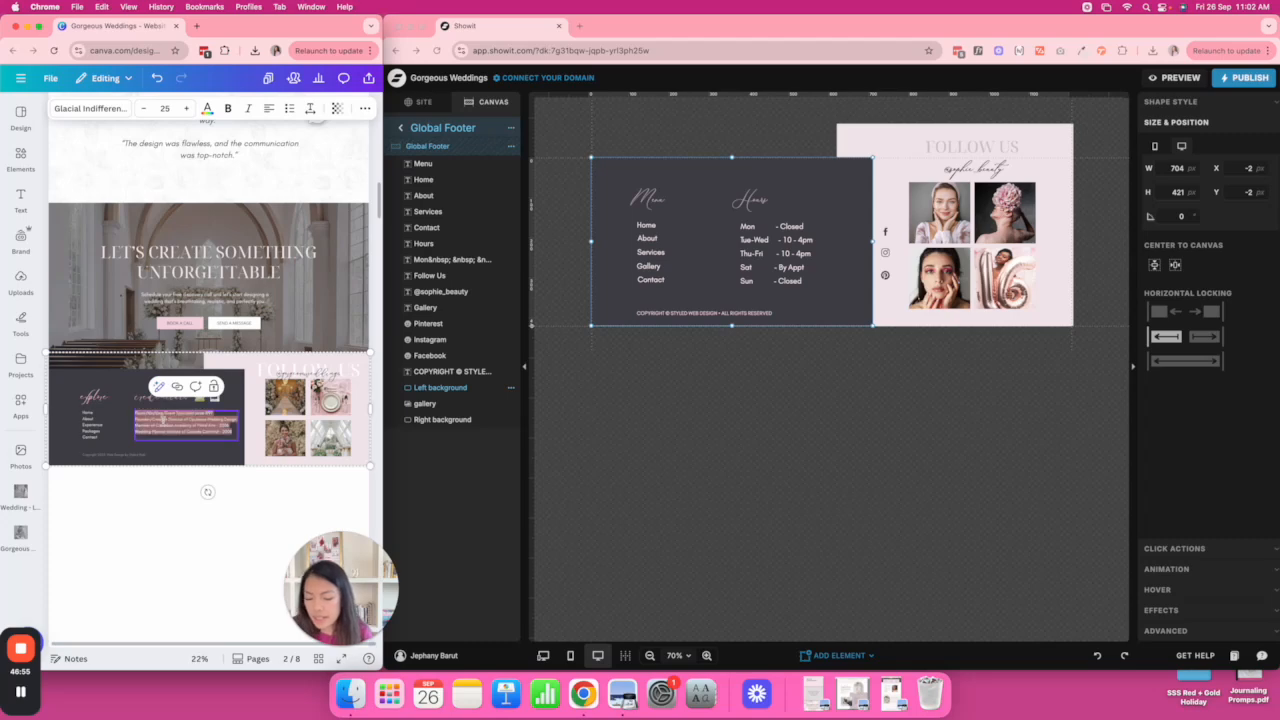
left_click(781, 224)
triple_click(756, 251)
key("super+a")
key("super+v")
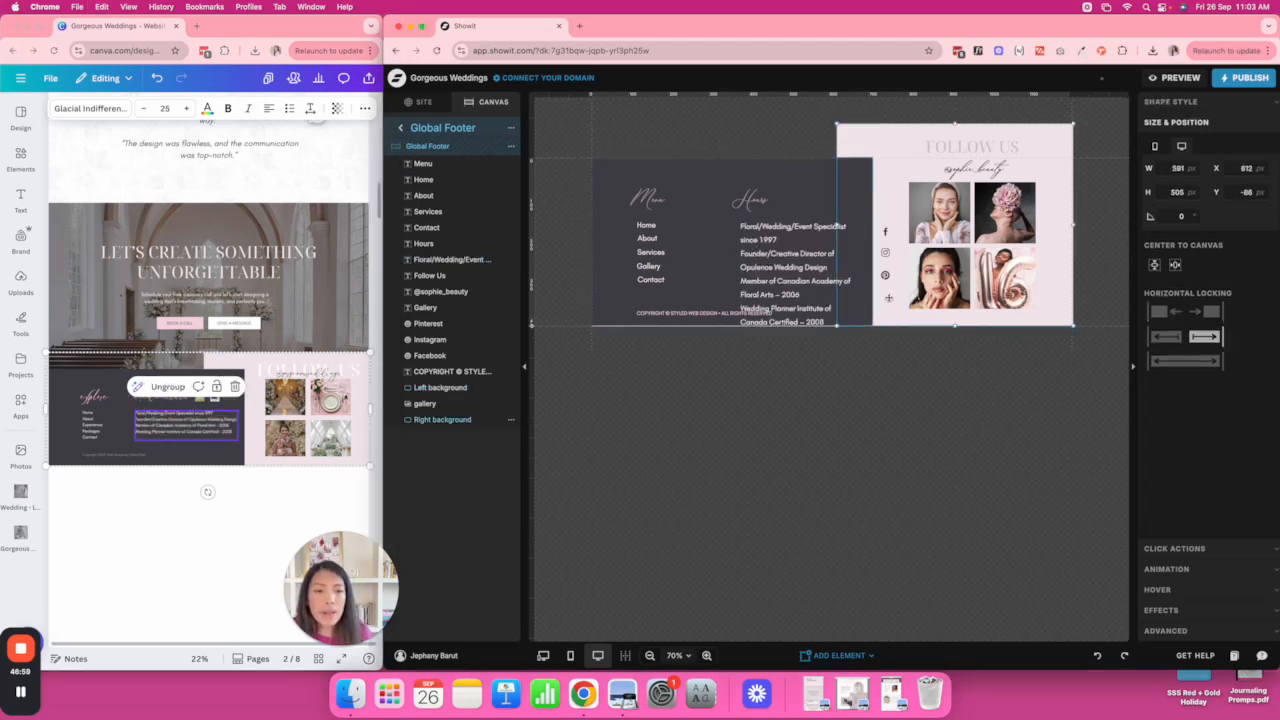
left_click_drag(853, 253, 928, 253)
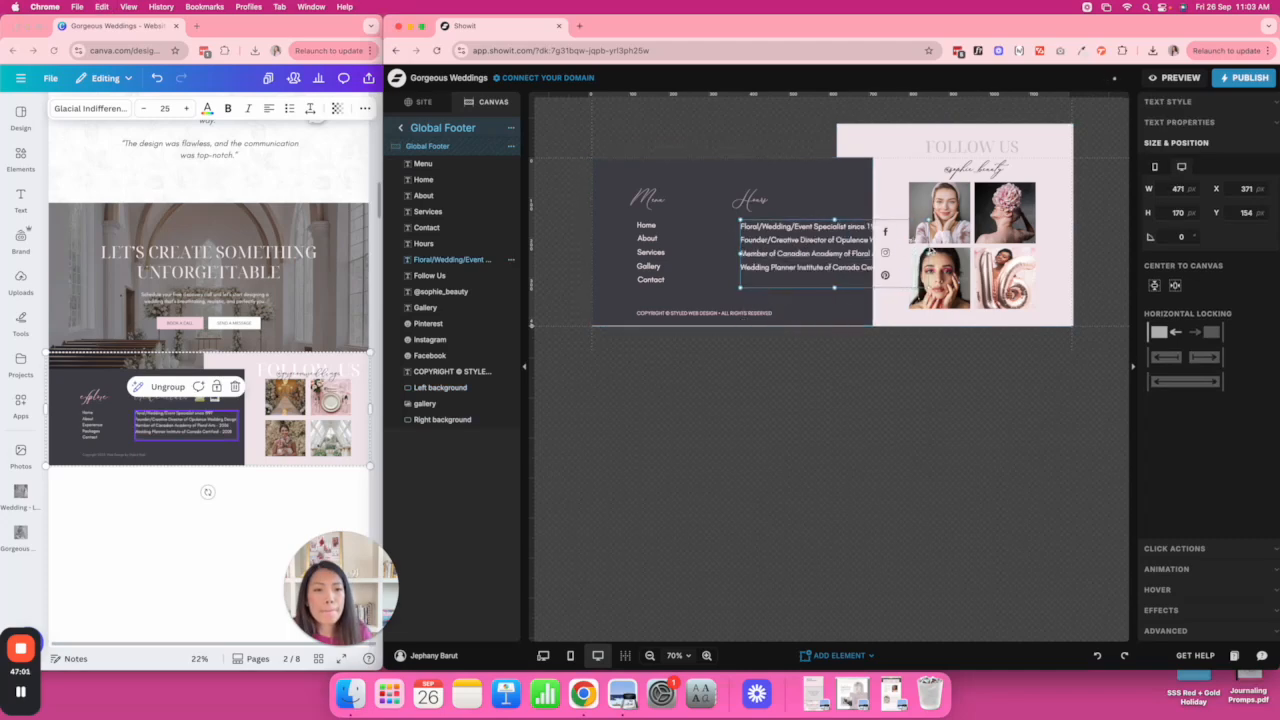
Retitle the Hours heading to Credentials and shift the heading and list left.
left_click(754, 198)
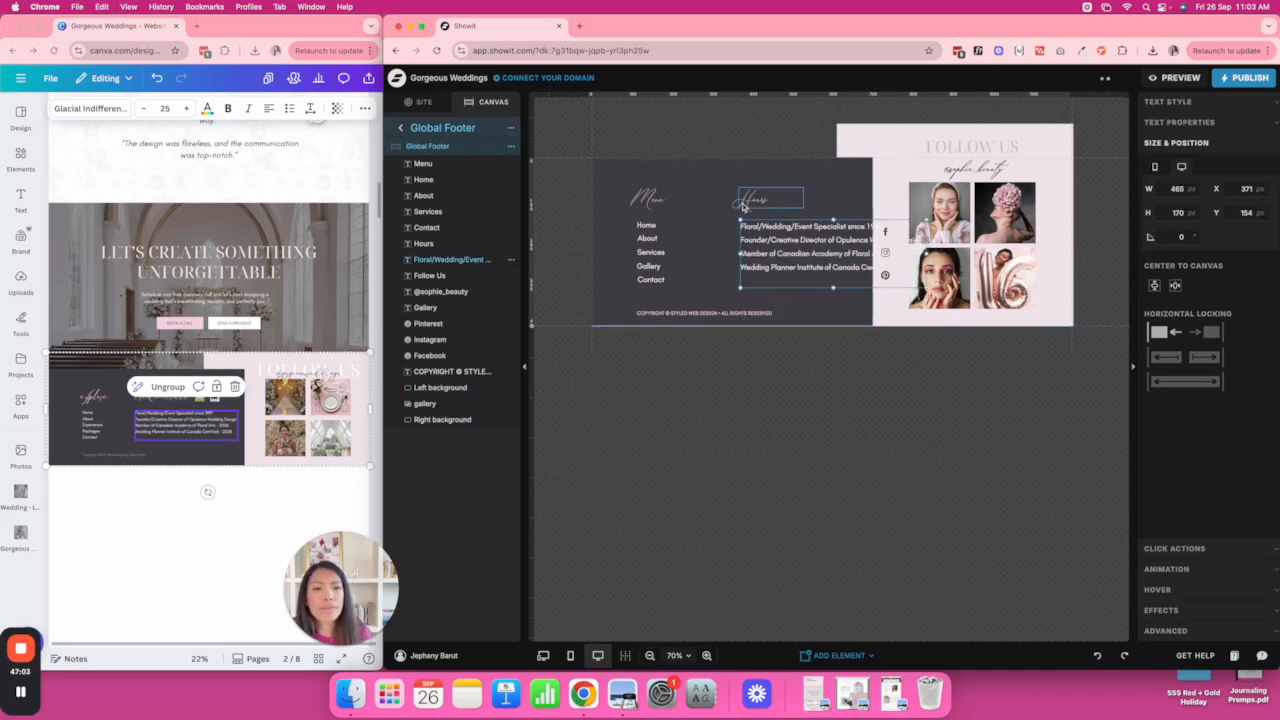
double_click(754, 198)
type("Ce")
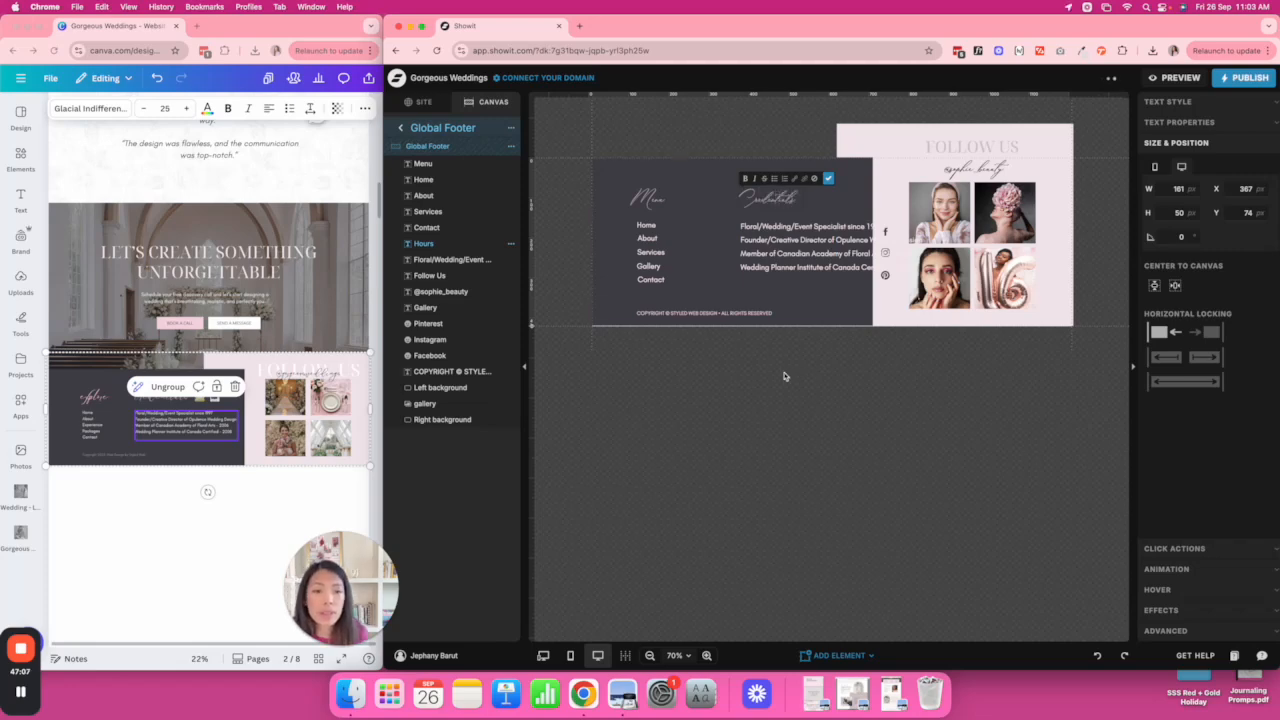
left_click(743, 217)
left_click(752, 231)
left_click(758, 200, "shift")
left_click_drag(760, 200, 731, 201)
Lock the dark left footer background in place and nudge the footer text left.
left_click(641, 207)
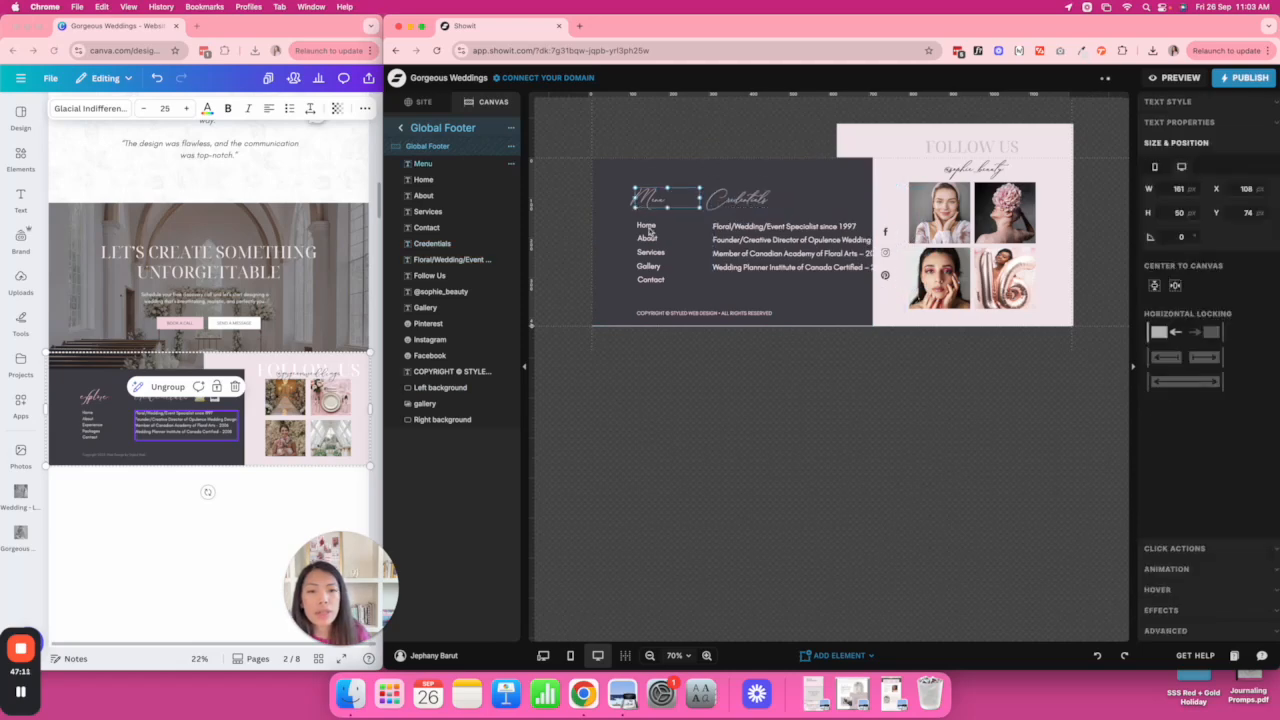
left_click(649, 235, "shift")
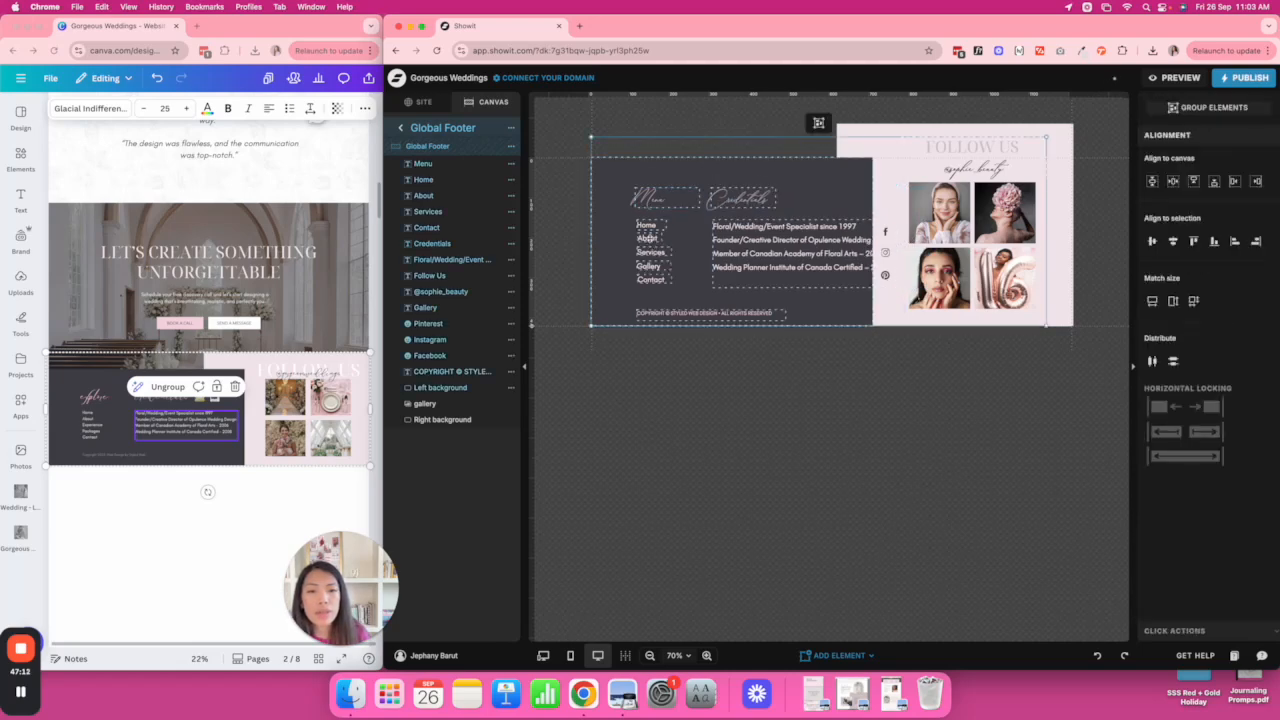
left_click(578, 164)
left_click_drag(620, 187, 658, 279)
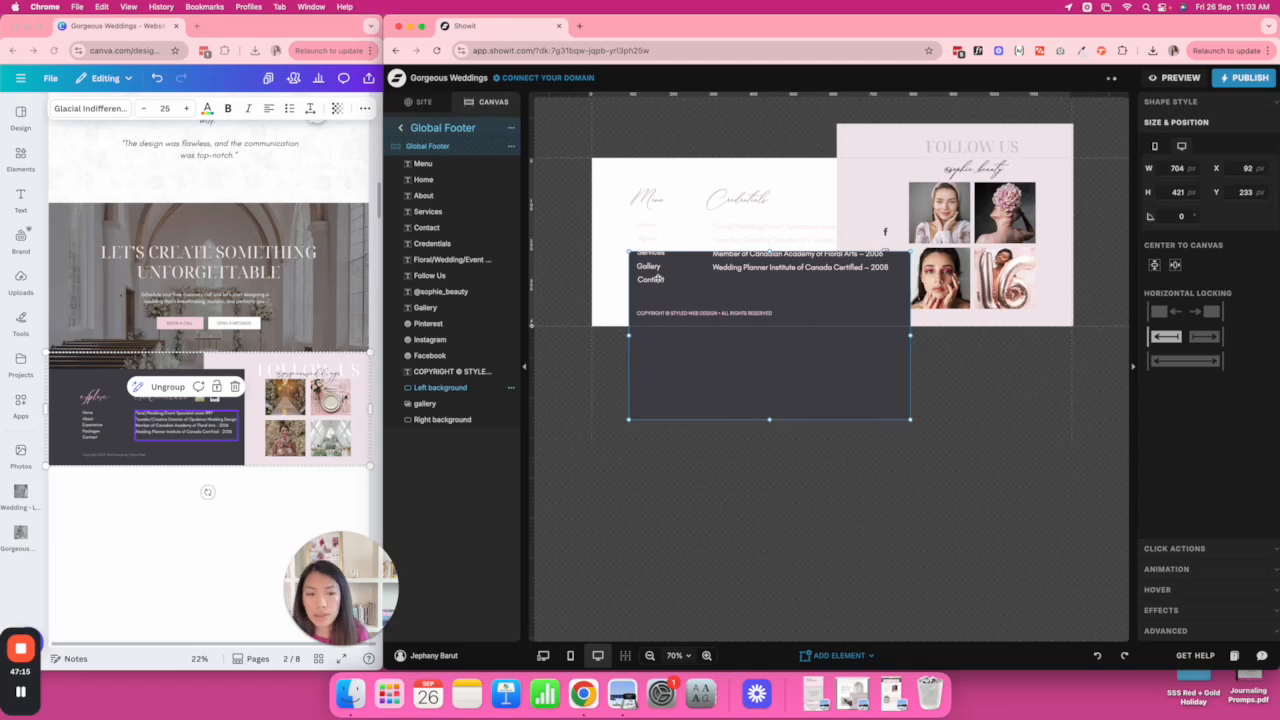
key("super+z")
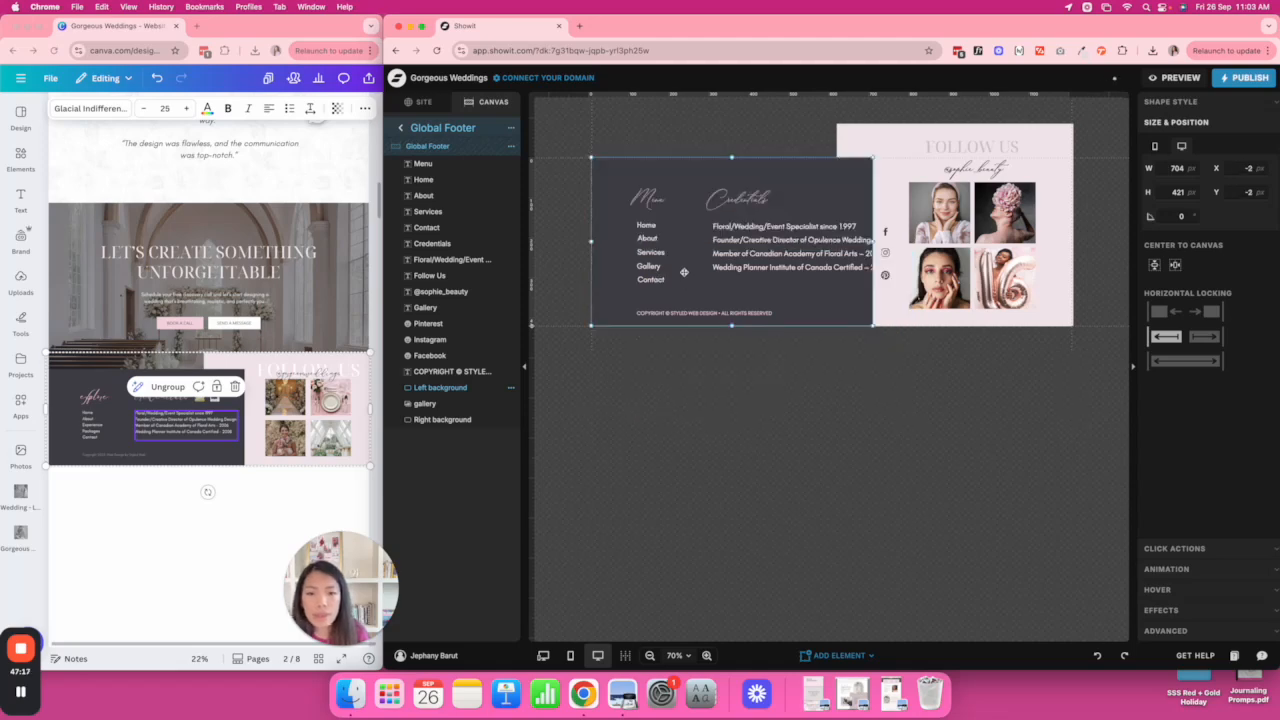
left_click(499, 387)
left_click_drag(785, 283, 775, 277)
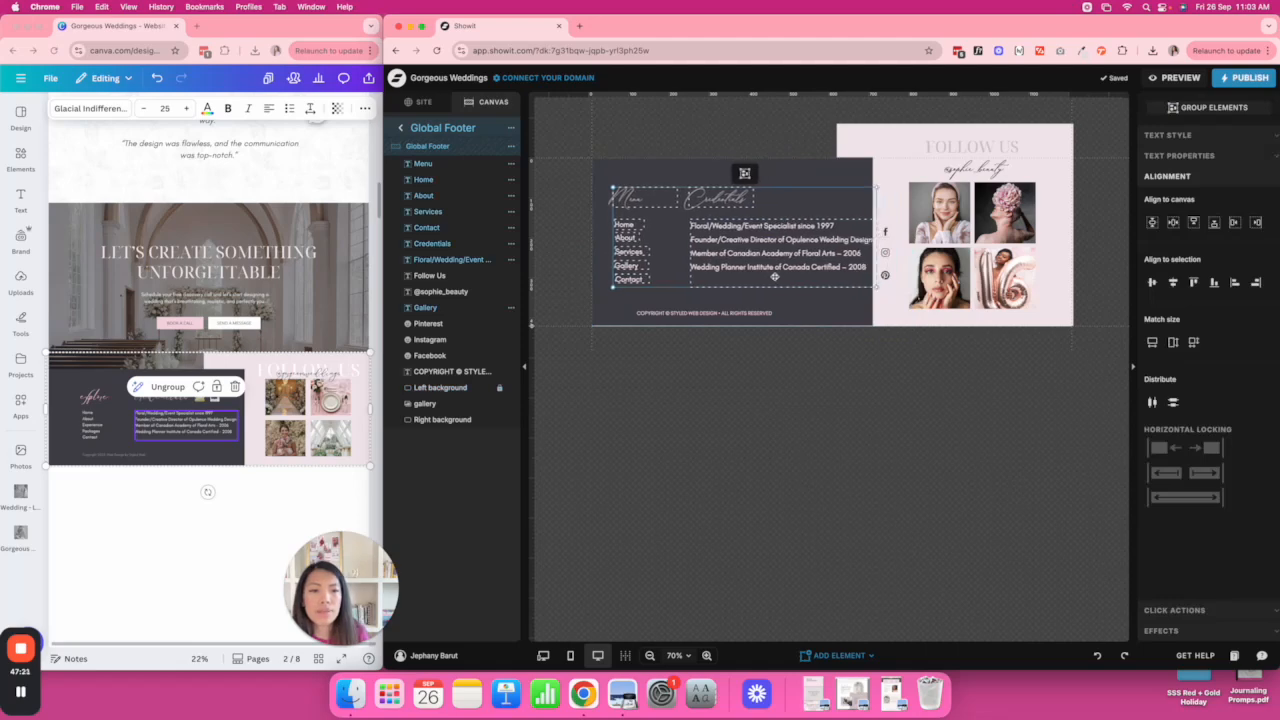
Bring up the copyright line's text colour opacity setting.
left_click(695, 311)
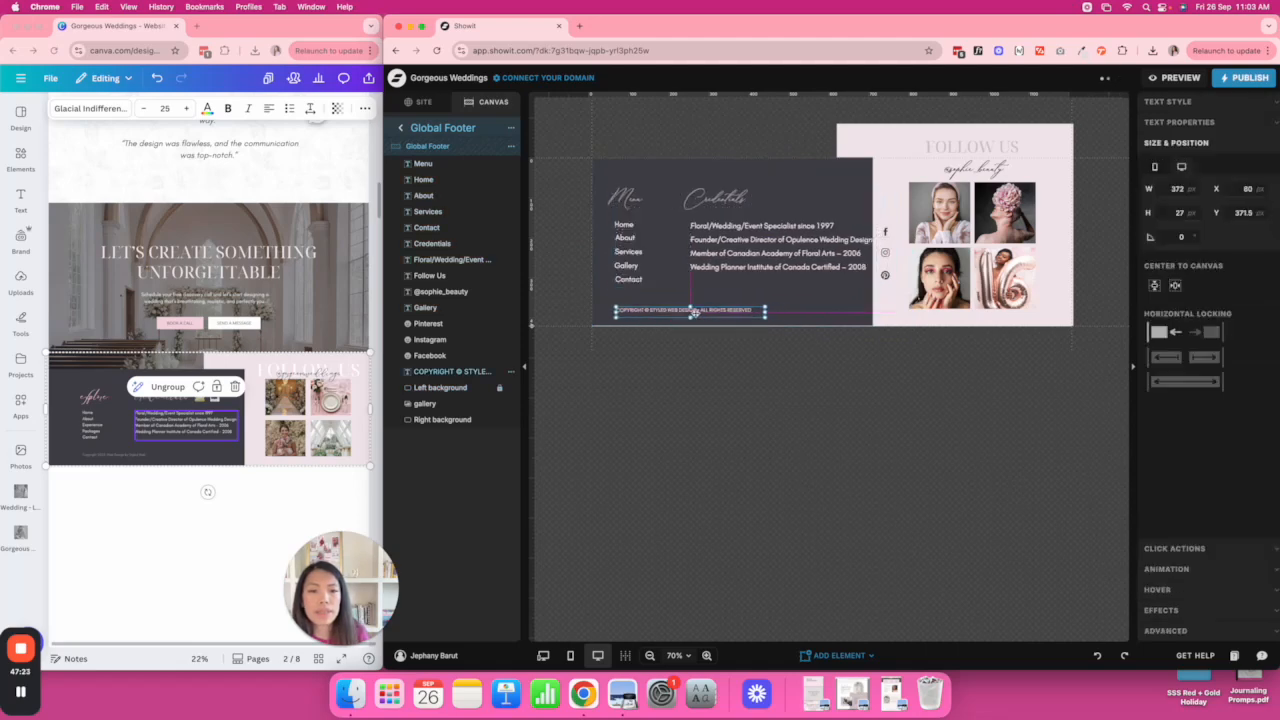
left_click(1192, 102)
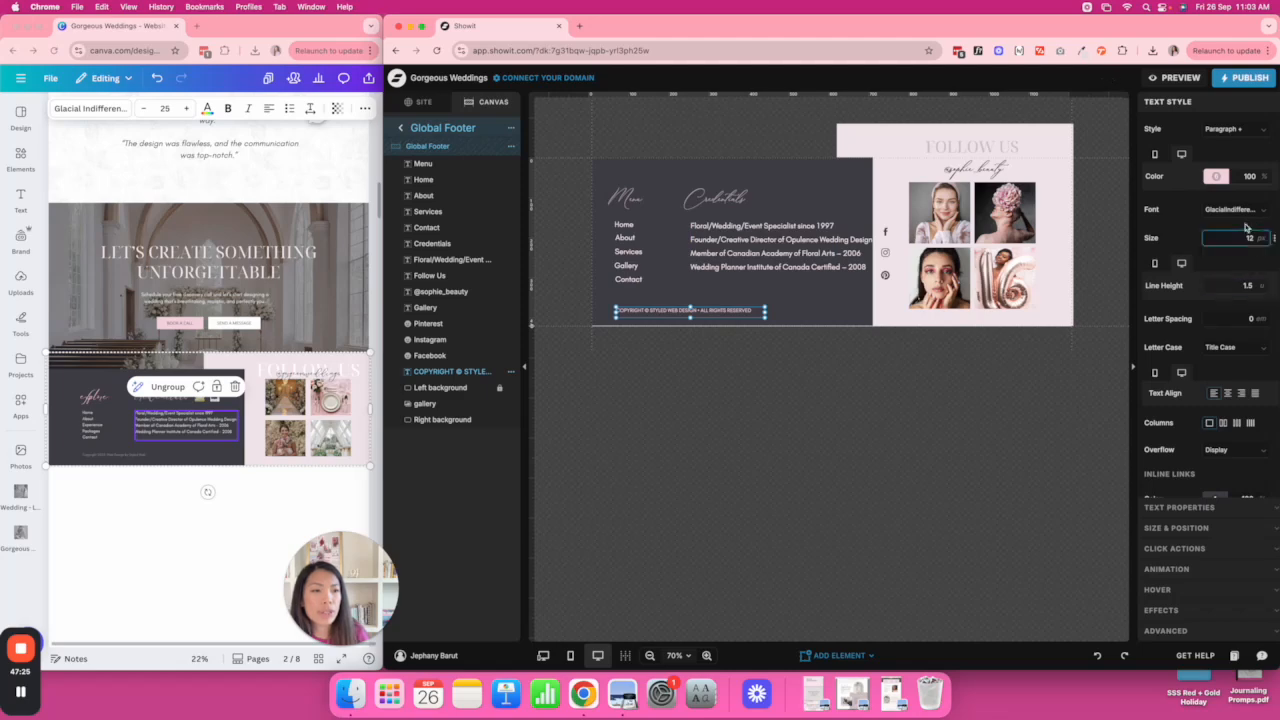
left_click(1250, 175)
type("50")
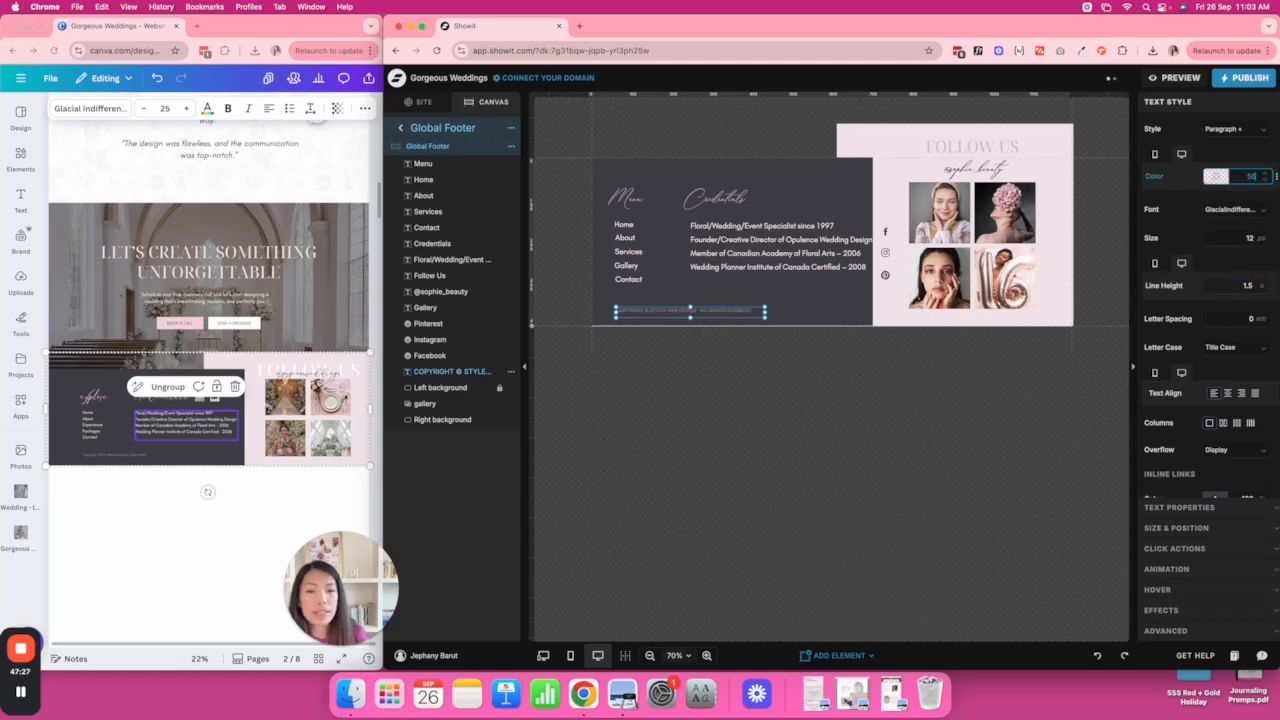
left_click(1091, 299)
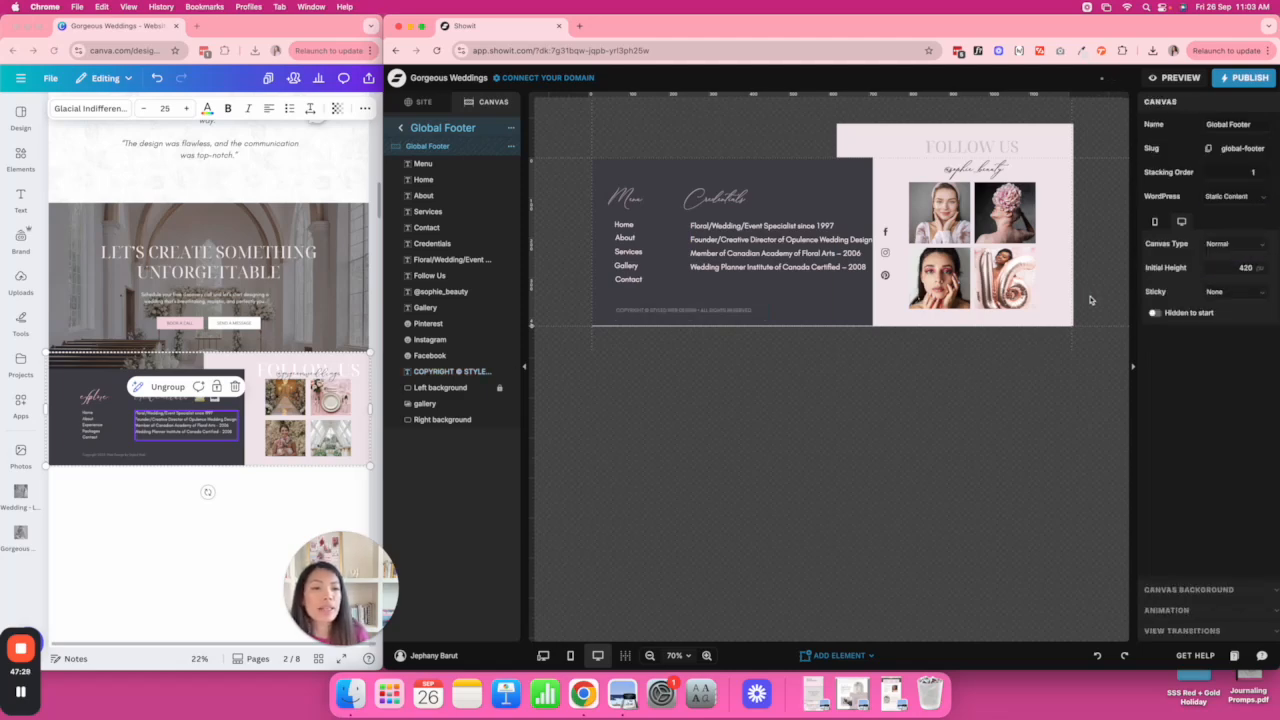
left_click(980, 170)
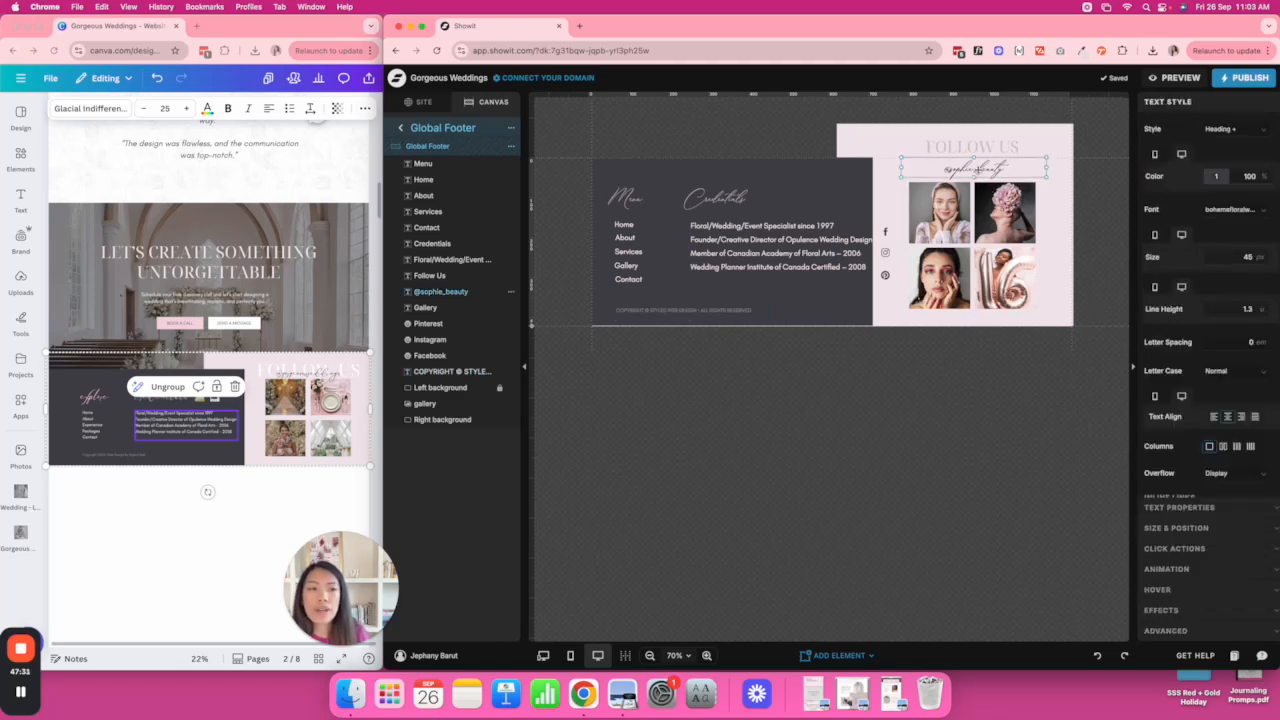
double_click(978, 170)
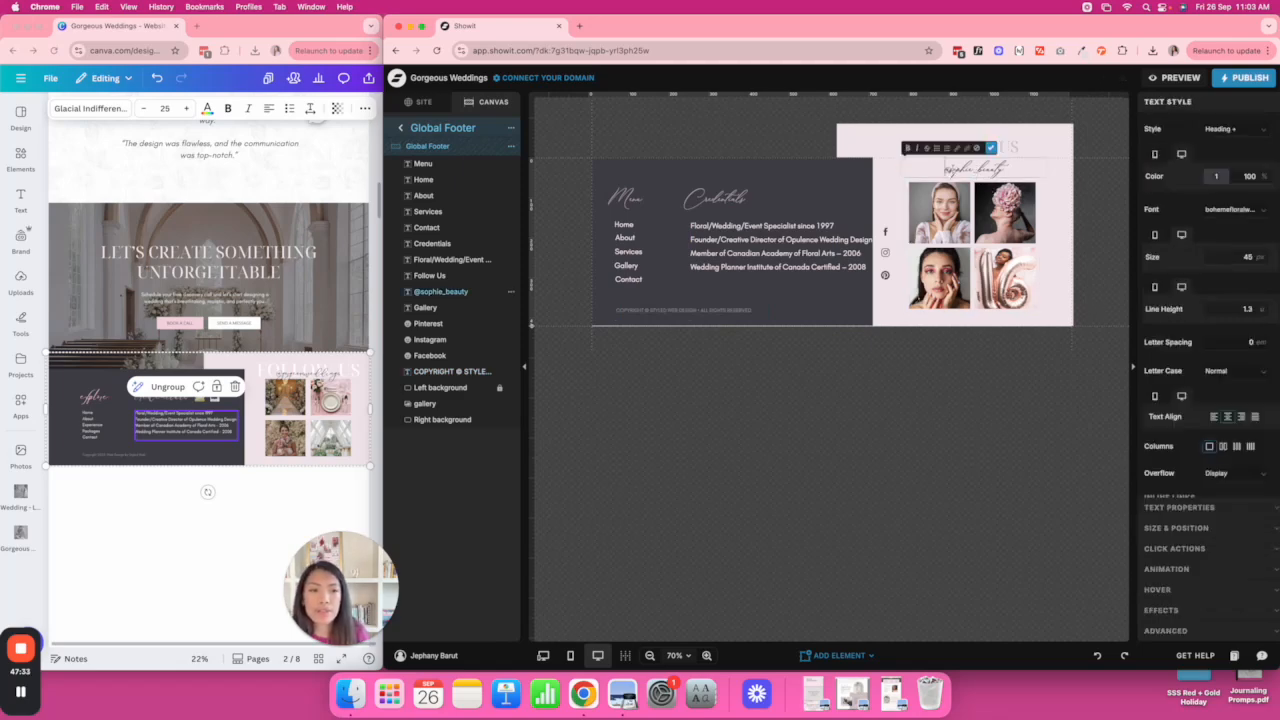
left_click_drag(947, 168, 1024, 170)
type("@gorgeous")
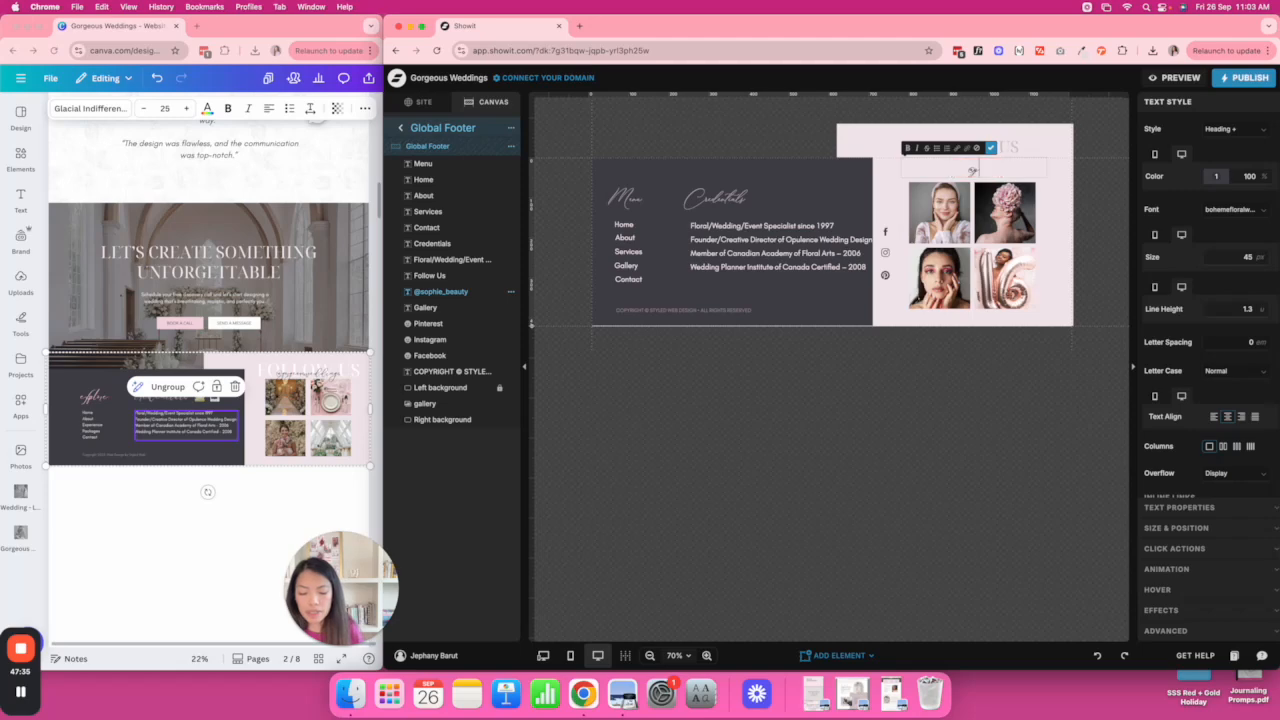
type("_weddings")
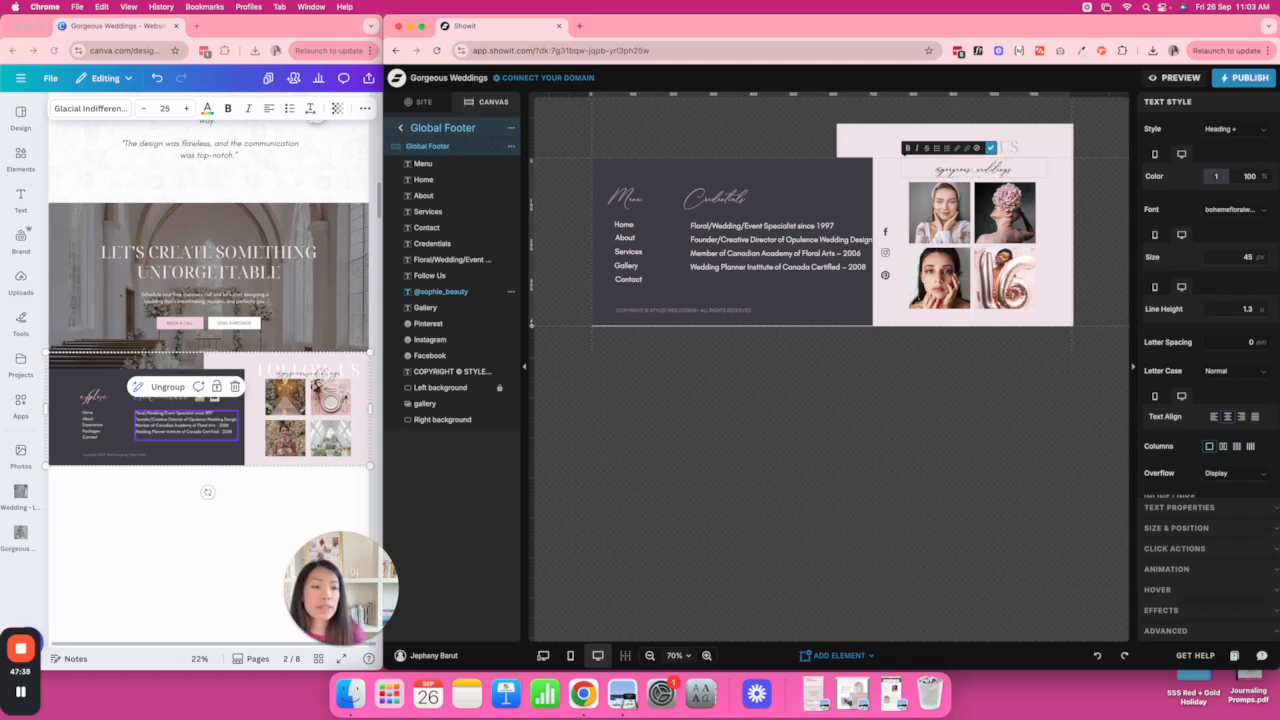
left_click(1097, 209)
Select the footer photo gallery.
left_click(995, 210)
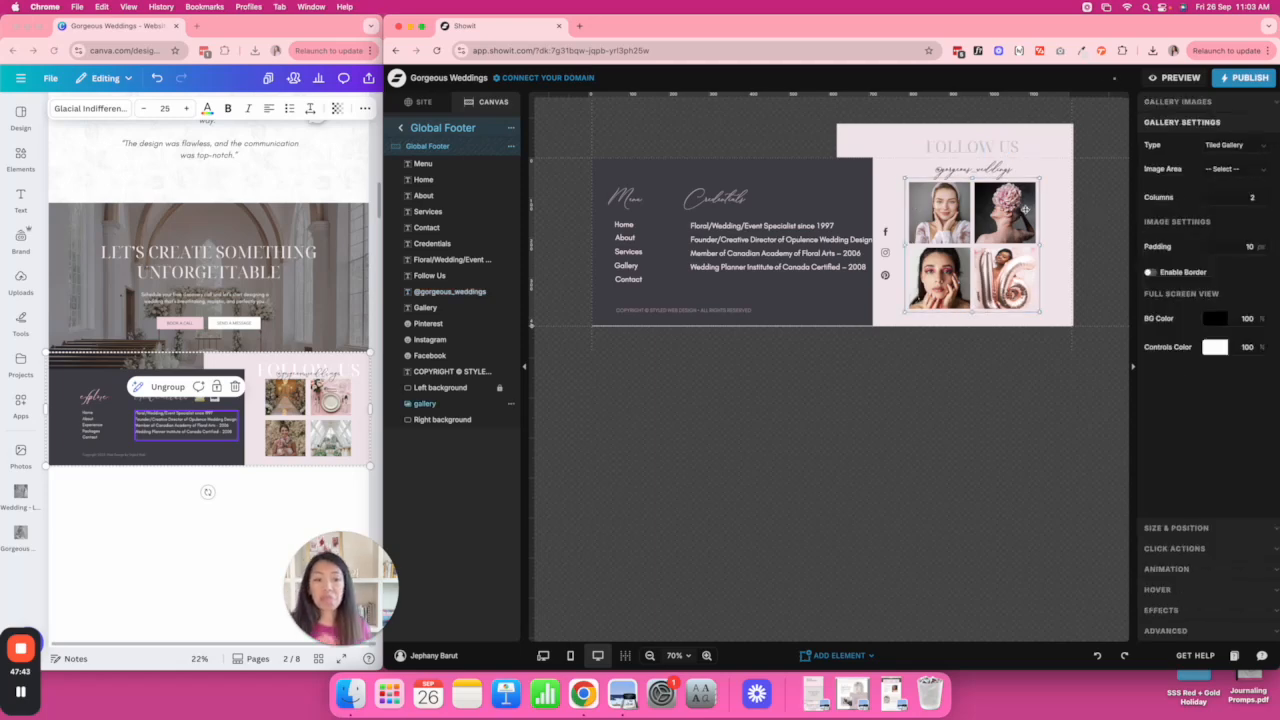
left_click(1089, 236)
left_click(962, 230)
Preview the site, scroll through every section down to the footer, then close the preview.
left_click(1180, 77)
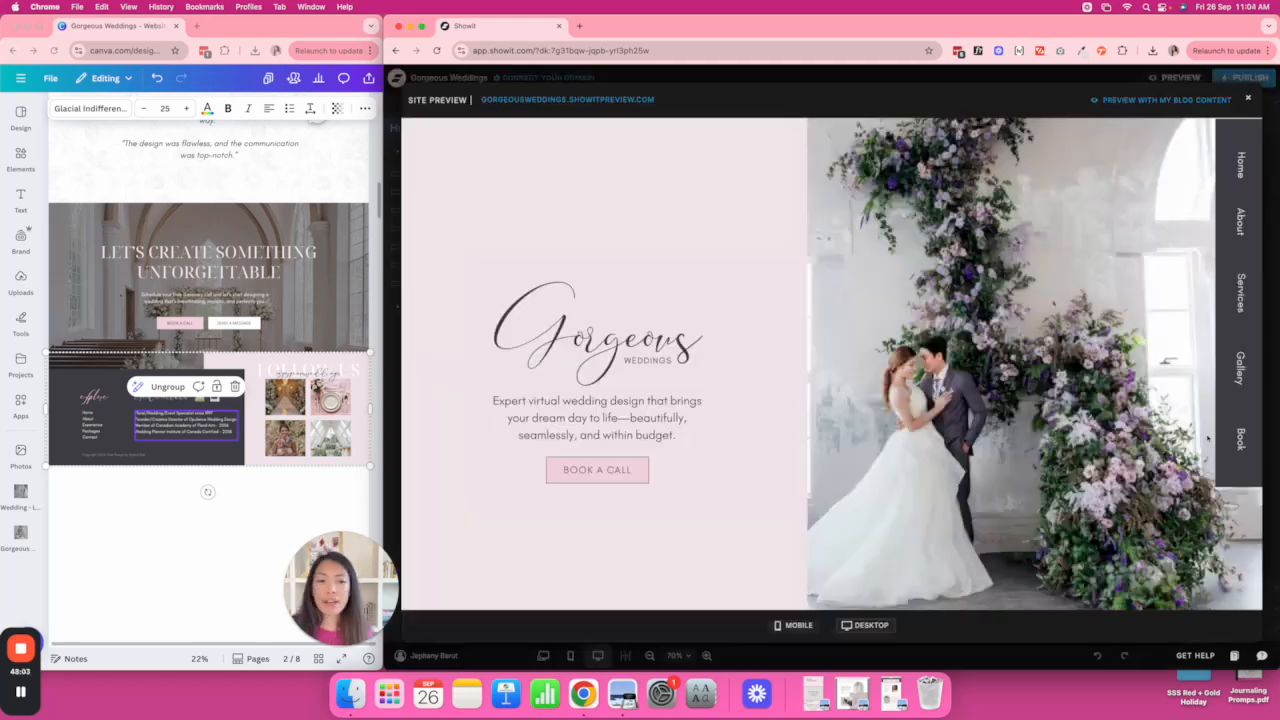
scroll(1207, 438, "down", 10)
scroll(1207, 438, "down", 10)
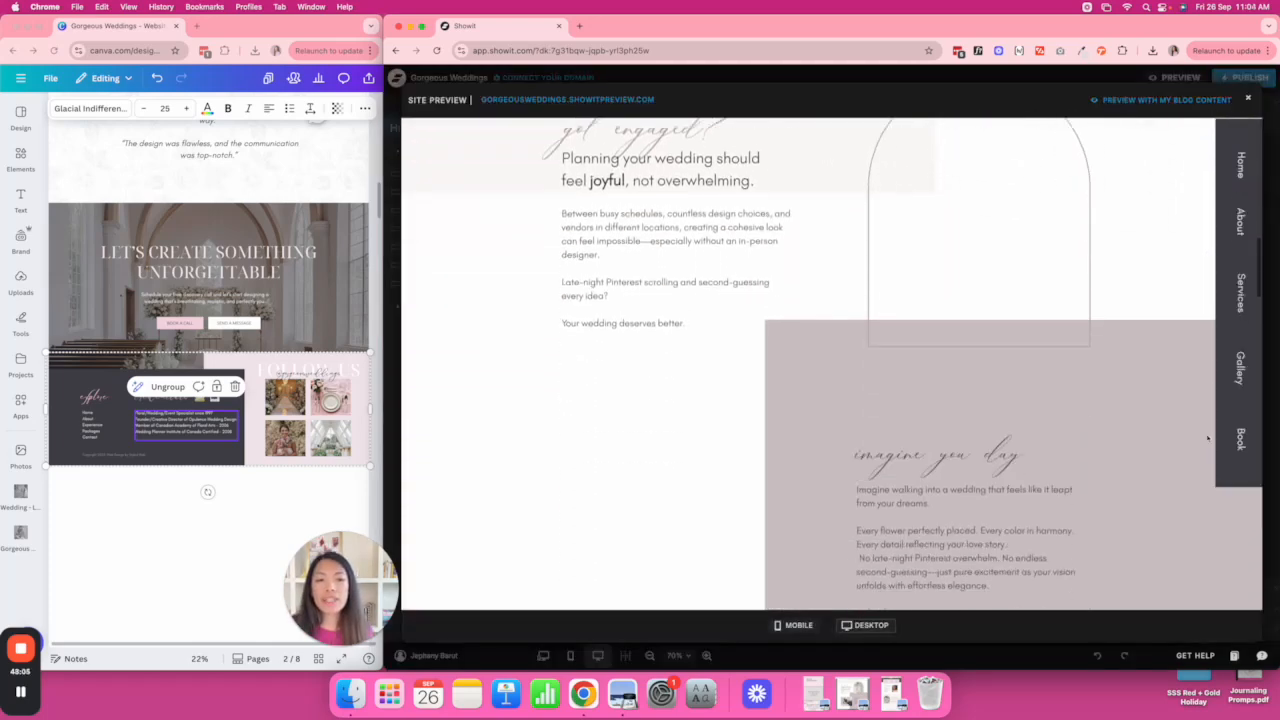
scroll(1207, 438, "up", 15)
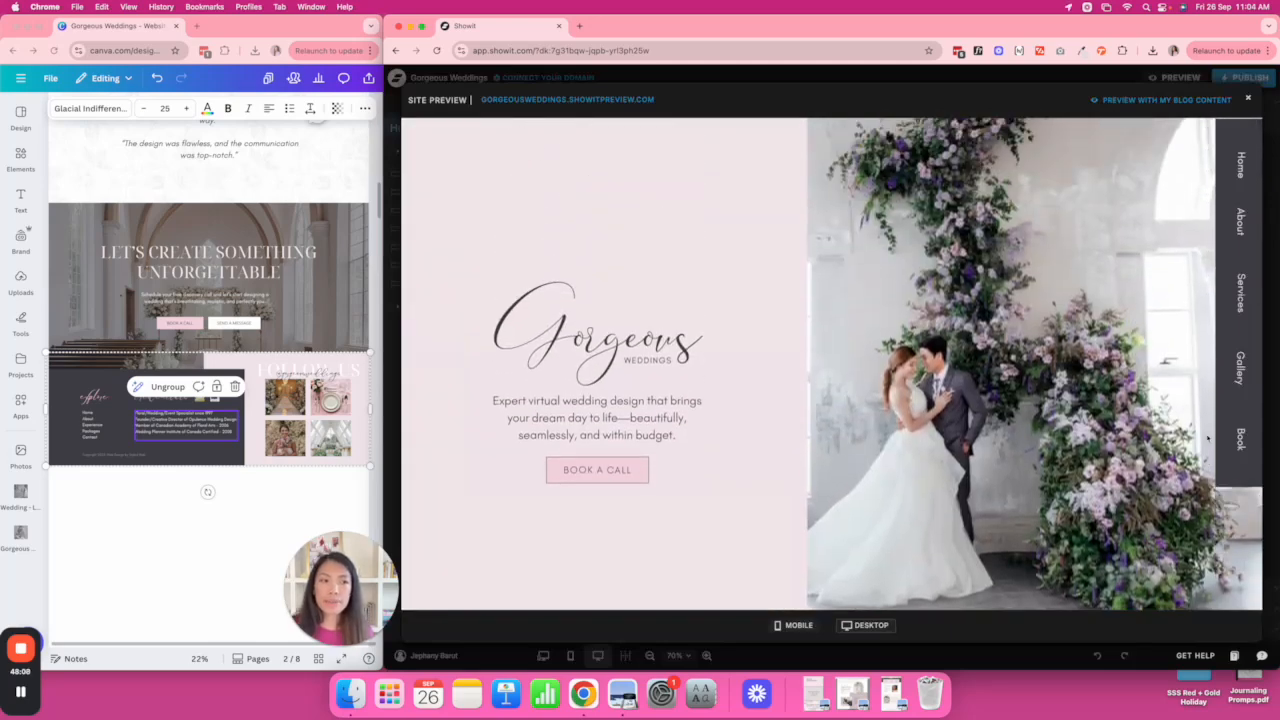
scroll(1207, 438, "down", 8)
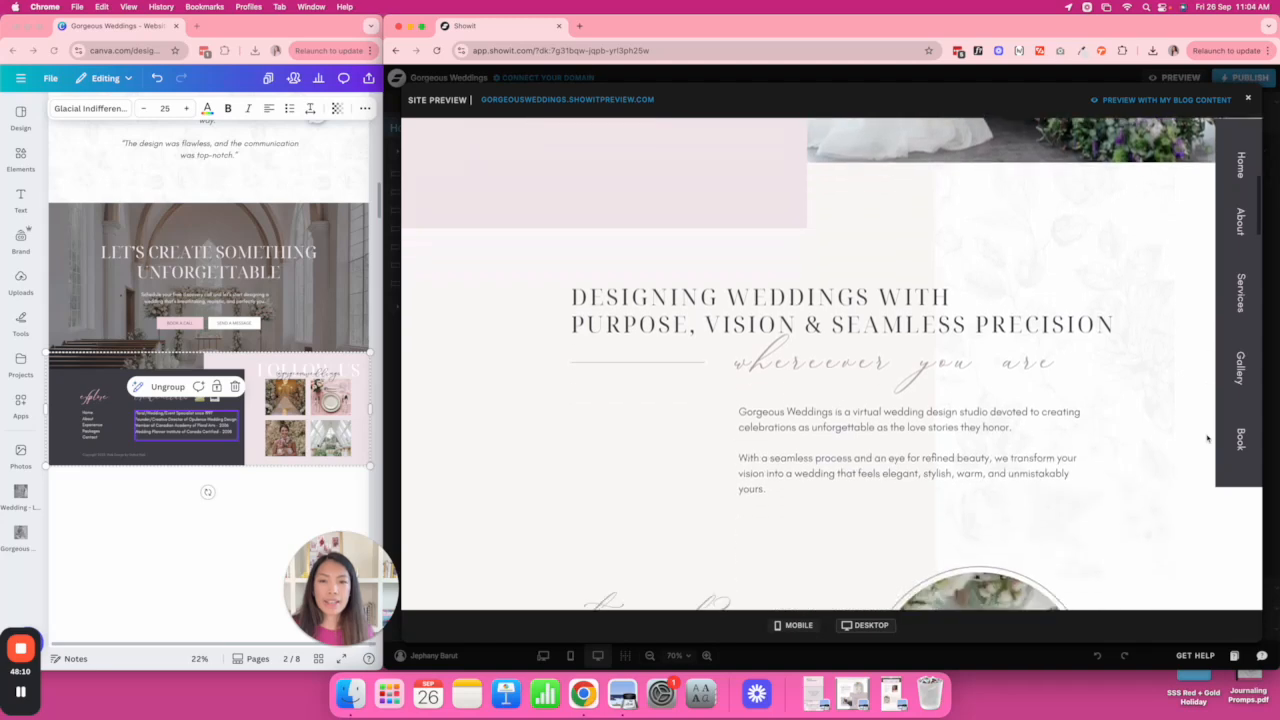
scroll(1207, 438, "down", 8)
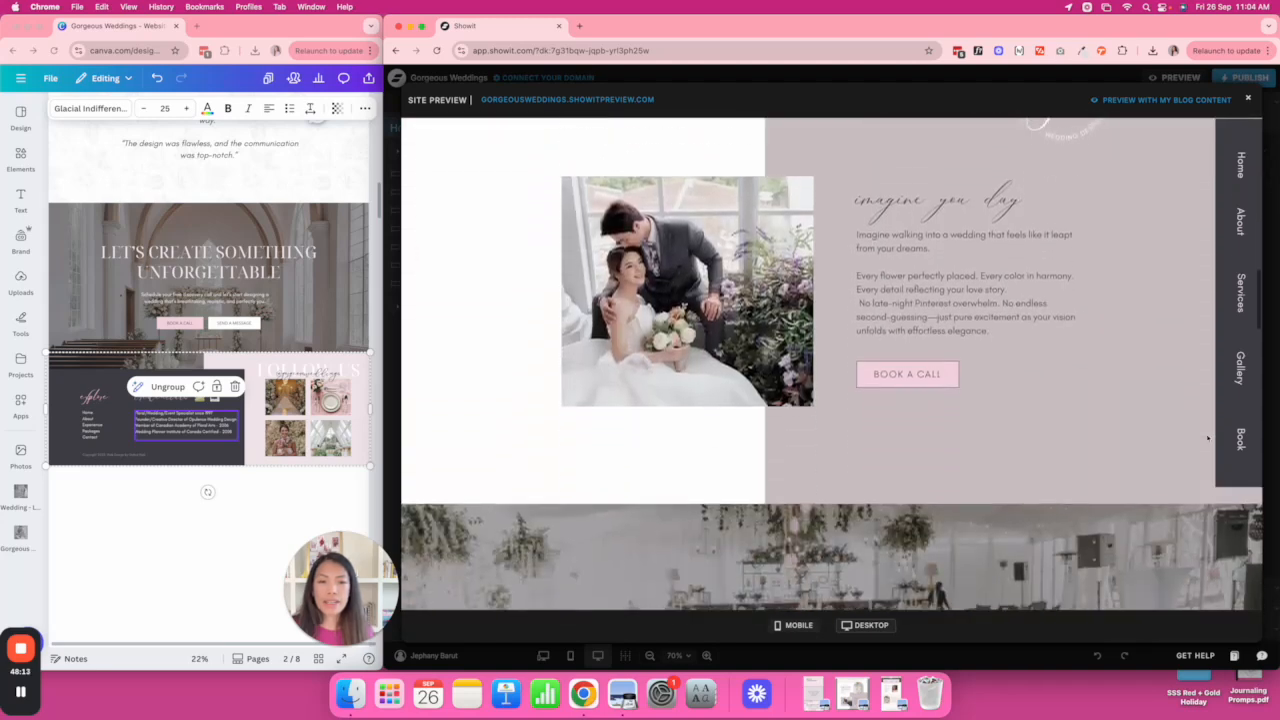
scroll(752, 387, "up", 3)
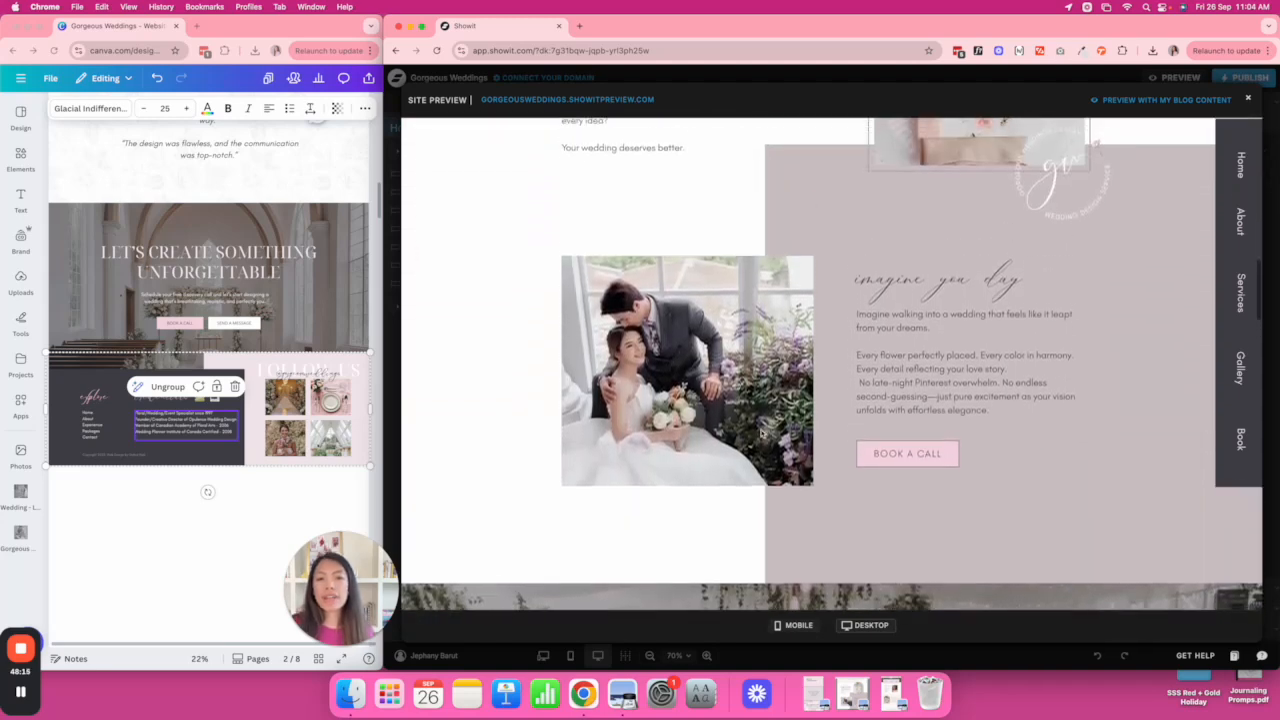
scroll(1056, 452, "down", 6)
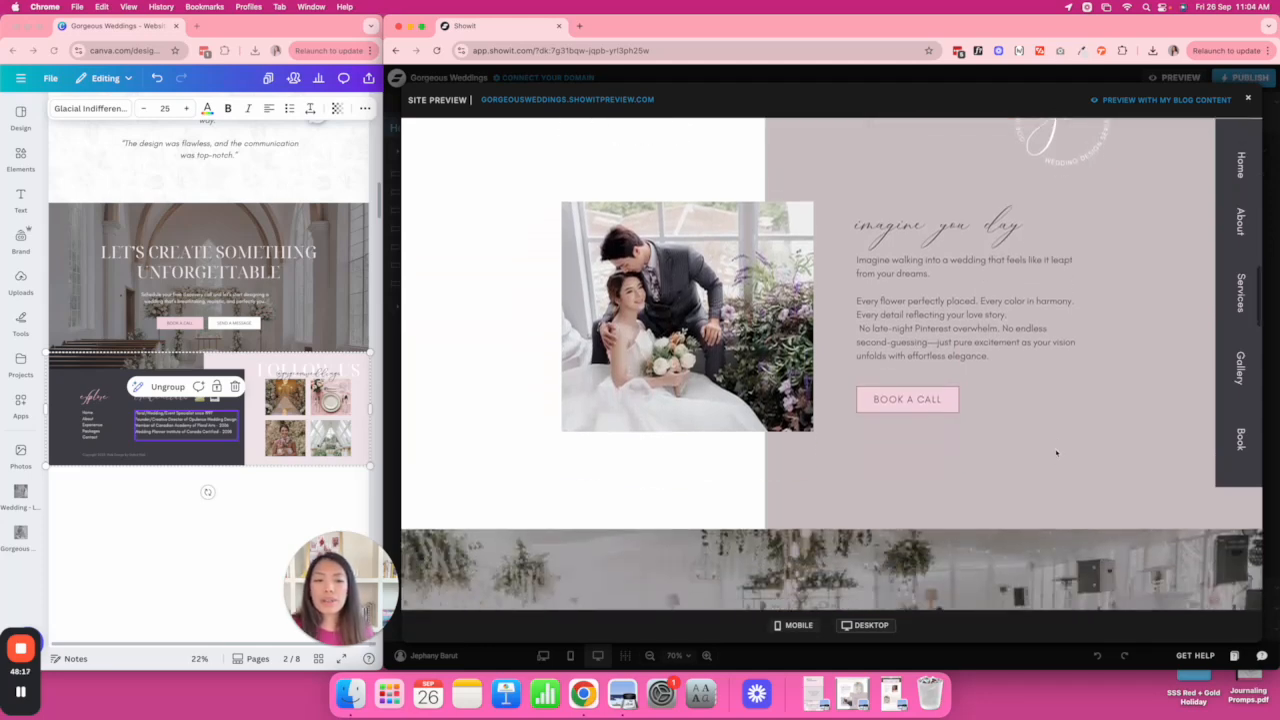
scroll(1056, 452, "down", 5)
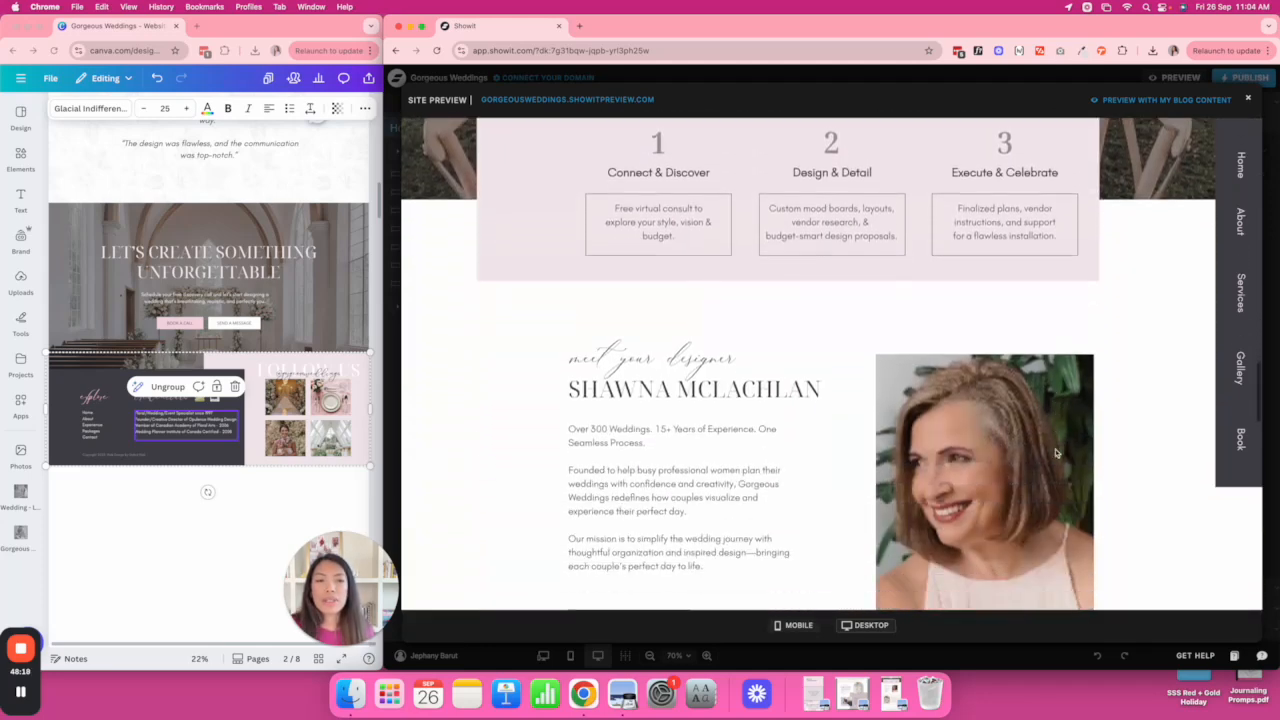
scroll(1056, 452, "up", 2)
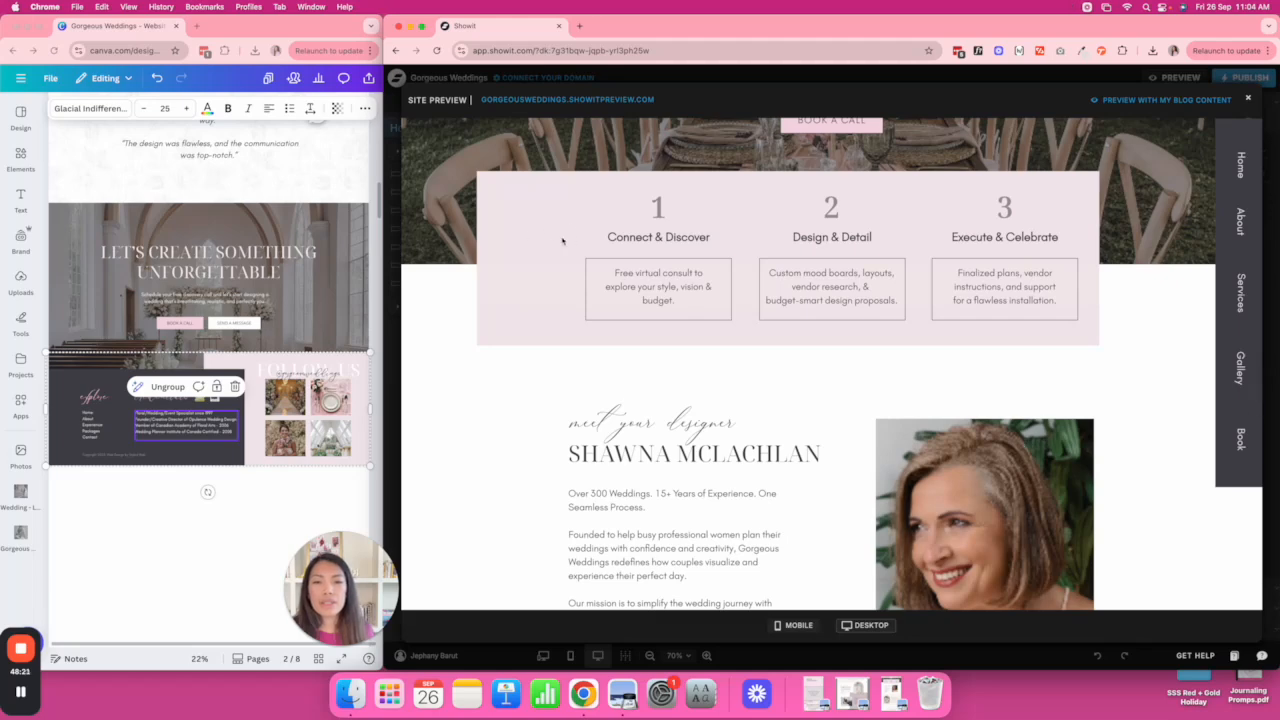
scroll(1166, 269, "down", 8)
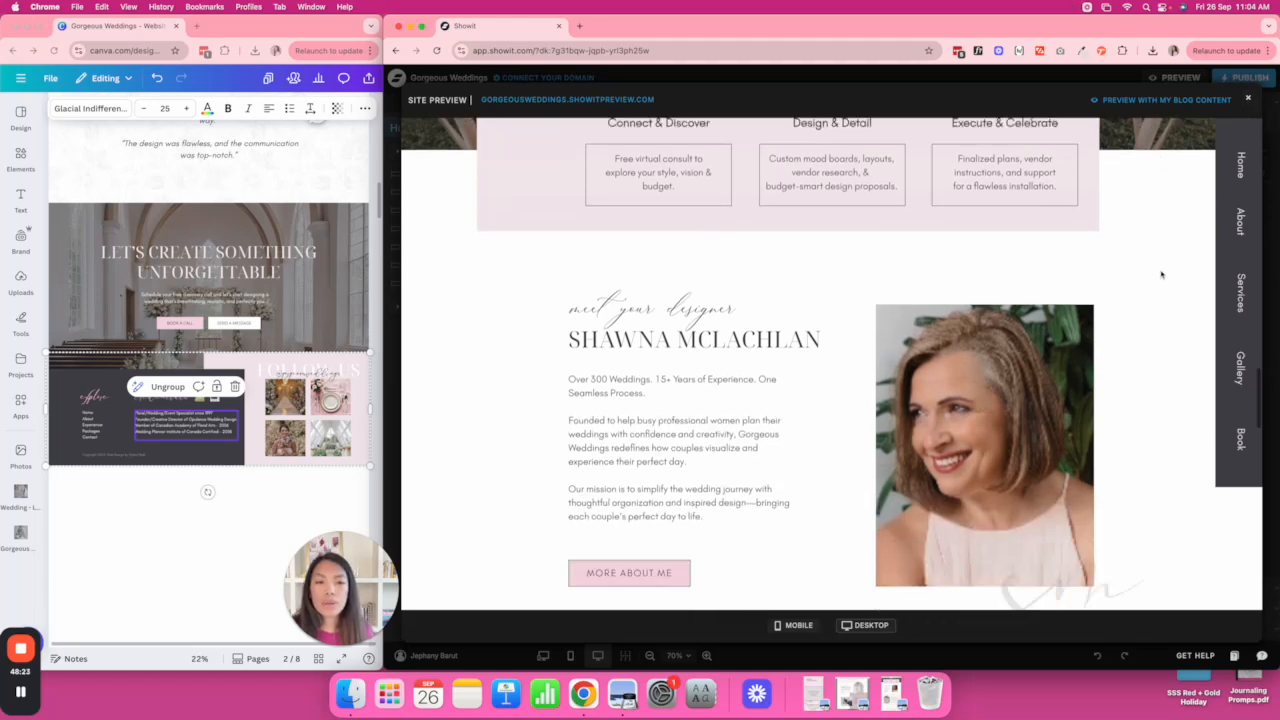
scroll(1161, 274, "down", 10)
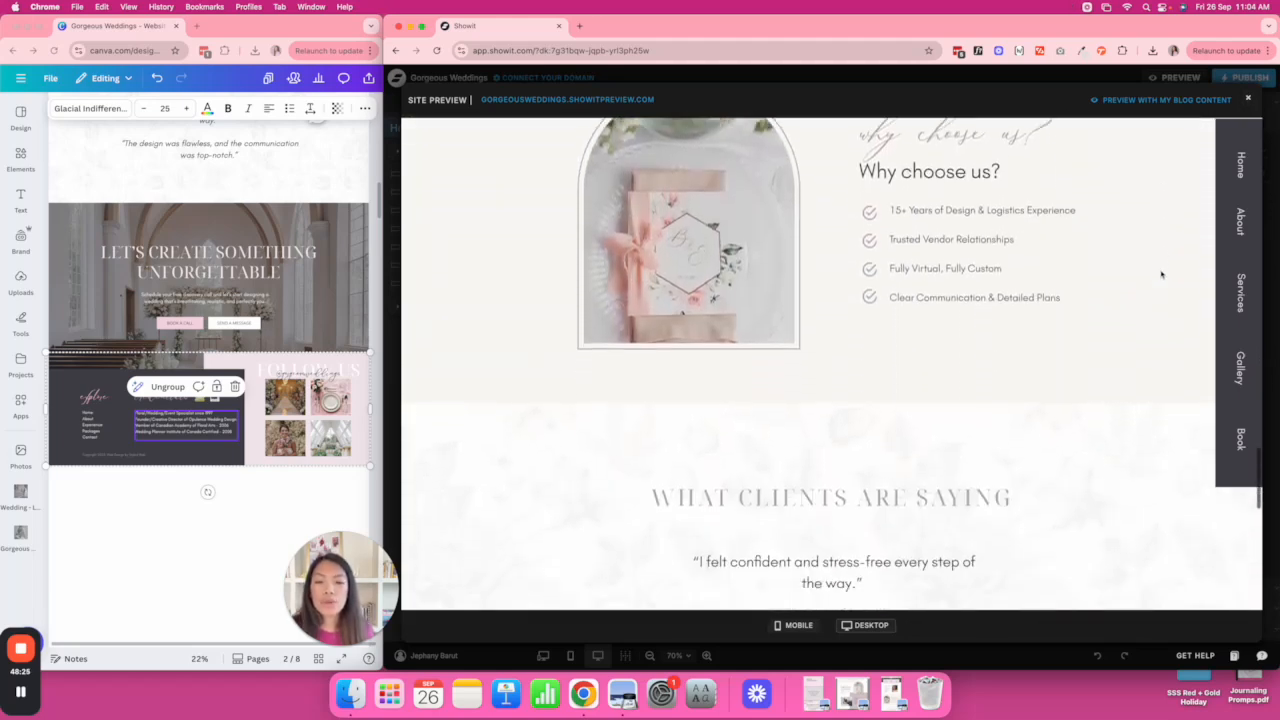
scroll(1160, 270, "down", 1)
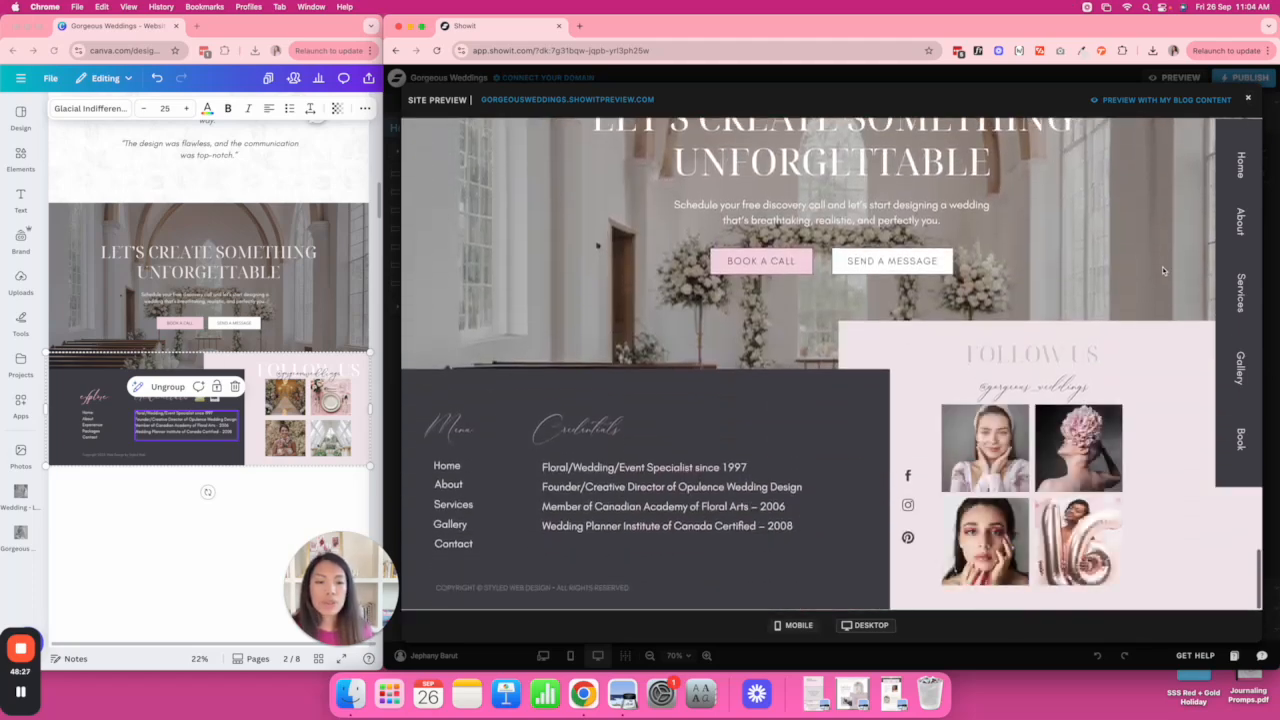
left_click(1247, 101)
Check the pink steps box's size and position in the CTA Section, then start publishing.
scroll(1014, 287, "down", 5)
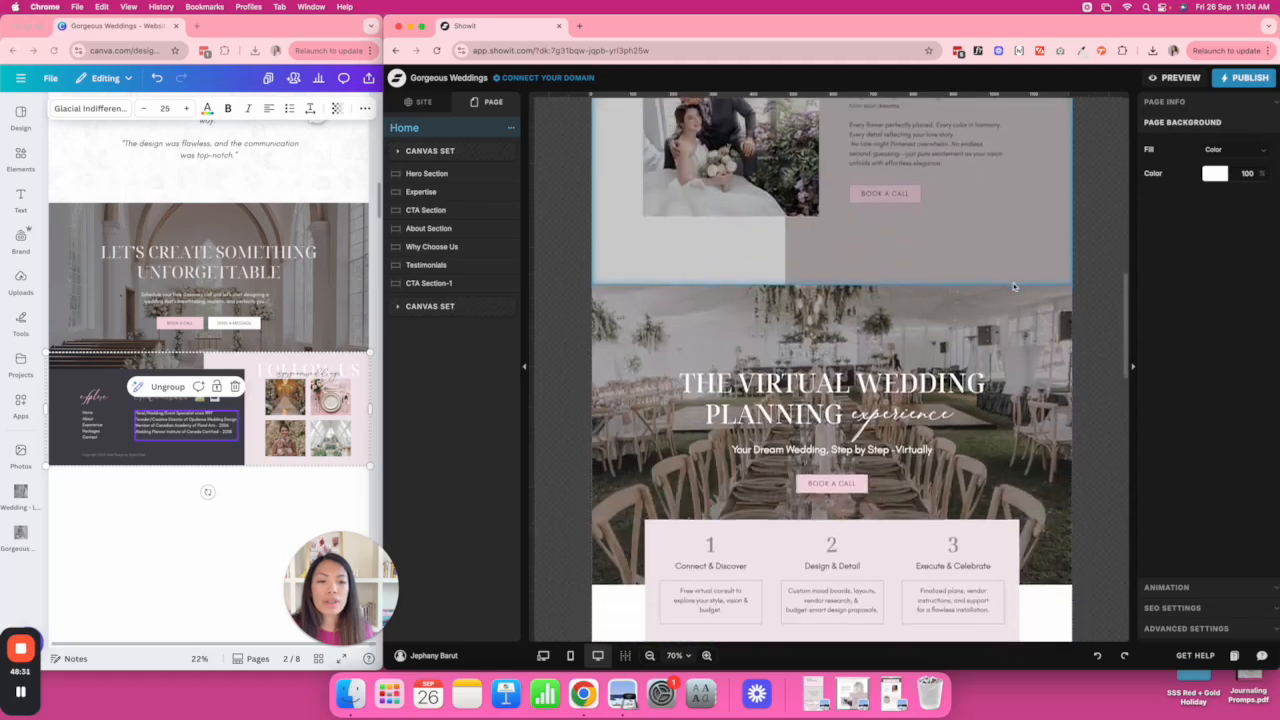
scroll(1014, 287, "down", 3)
left_click(626, 285)
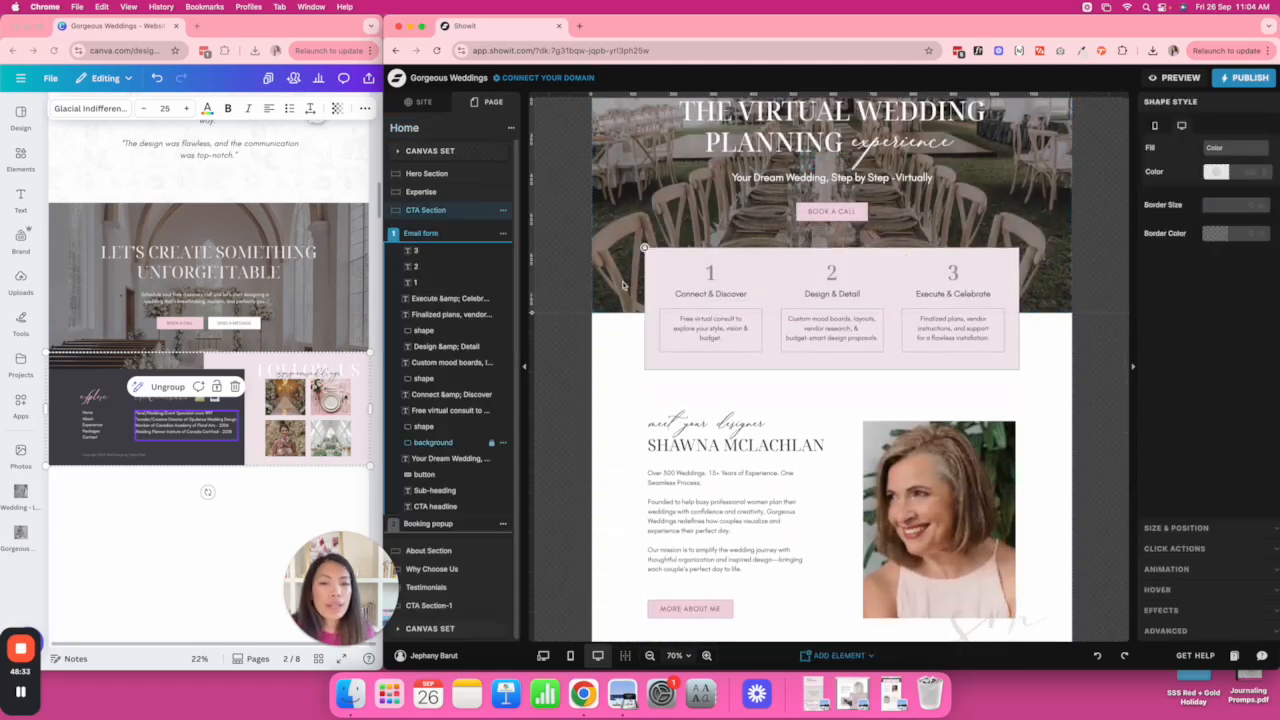
left_click(645, 249)
left_click(648, 255)
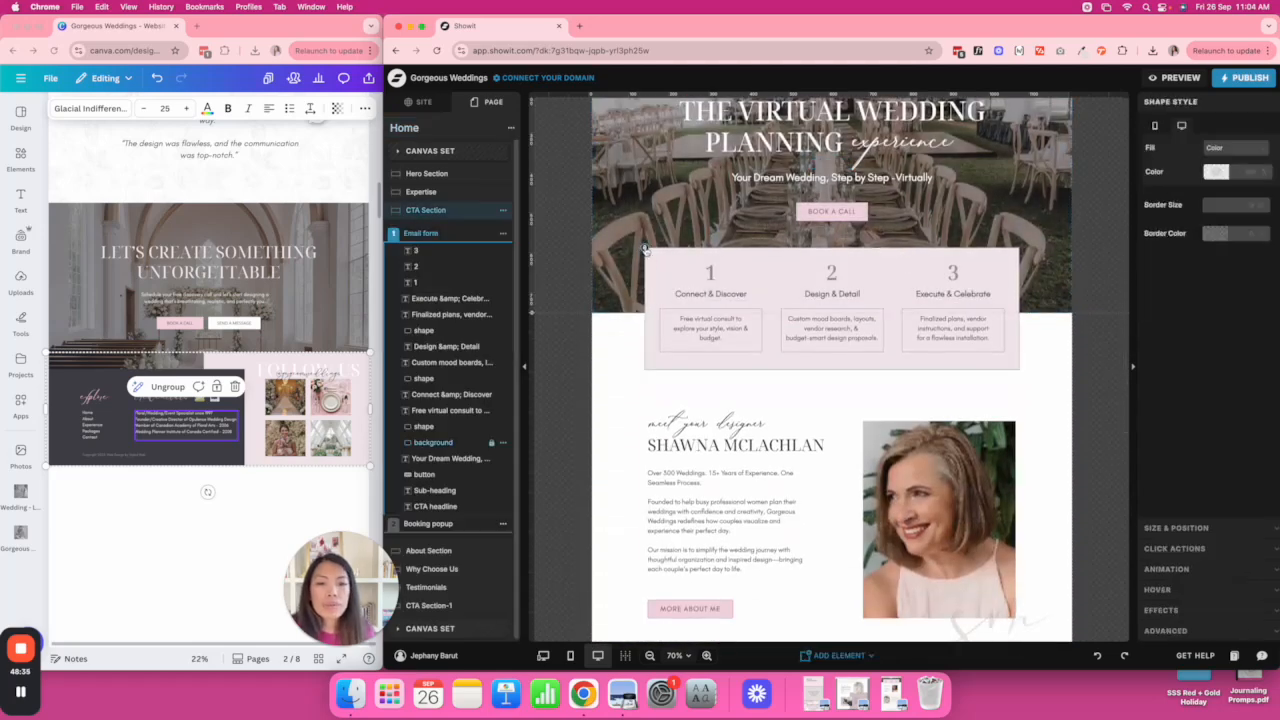
left_click(1194, 534)
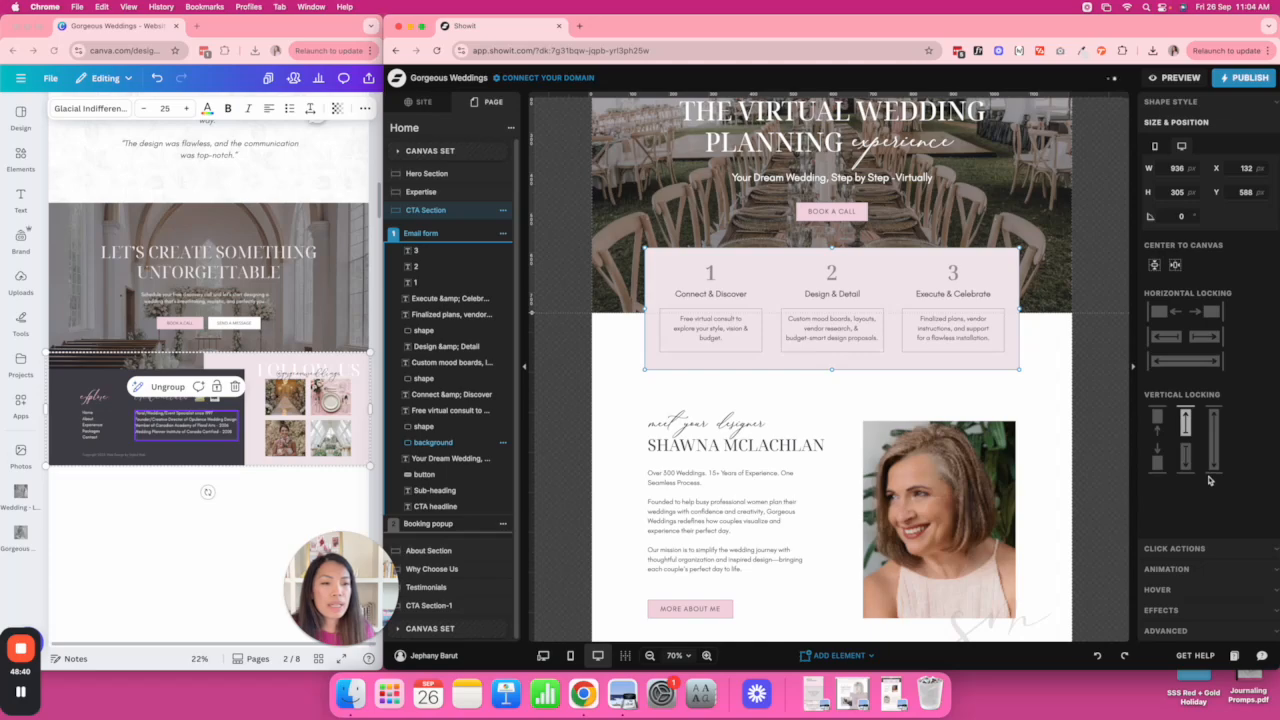
left_click(1088, 344)
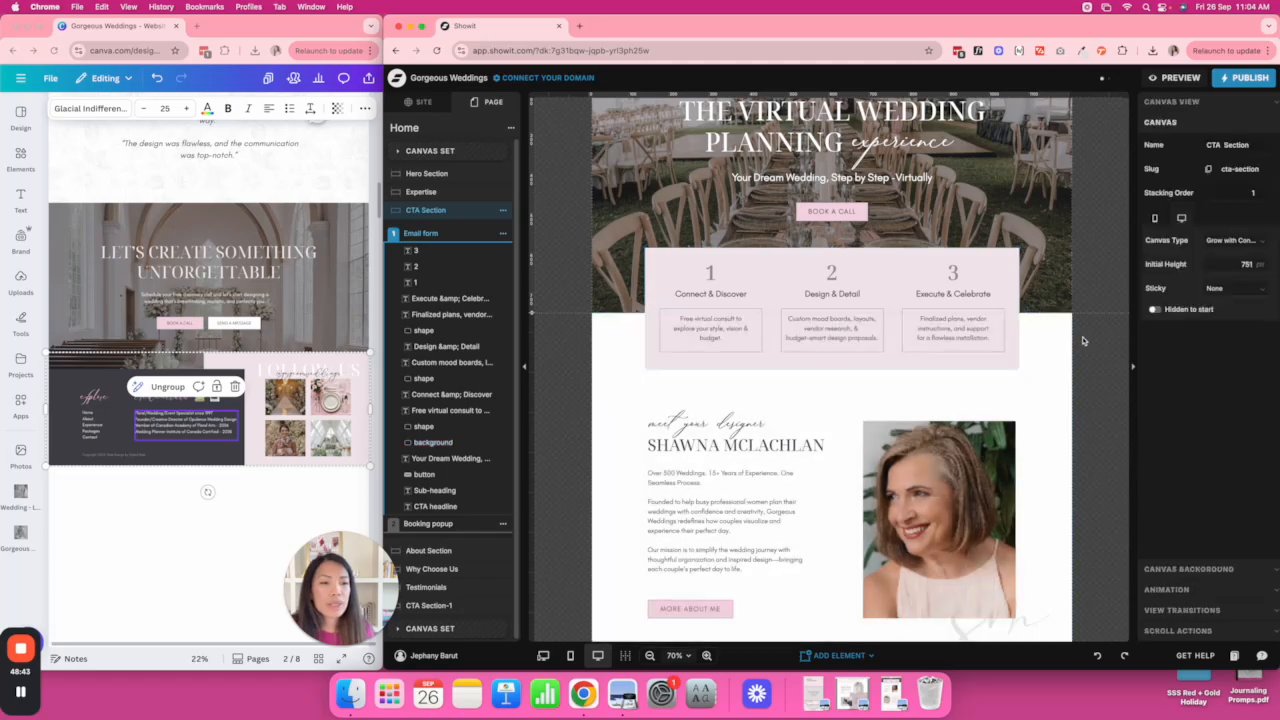
left_click(1244, 78)
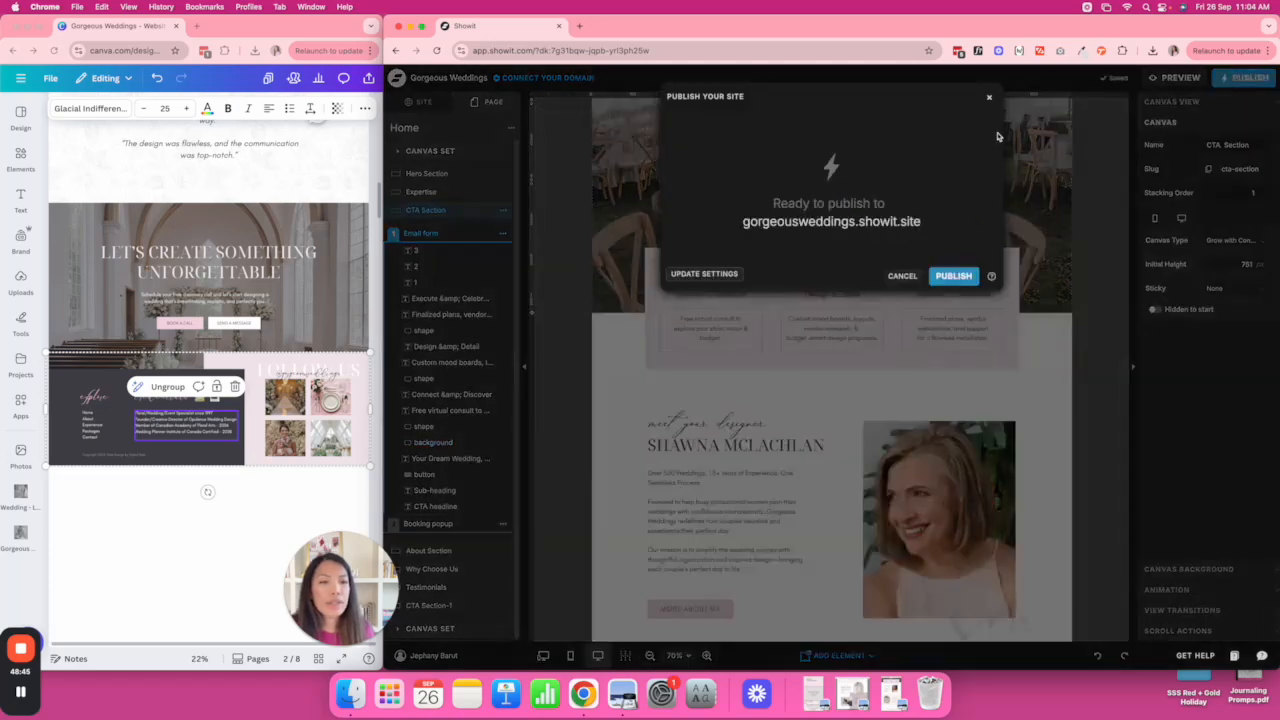
Publish to gorgeousweddings.showit.site and open the live site from the success link.
left_click(955, 277)
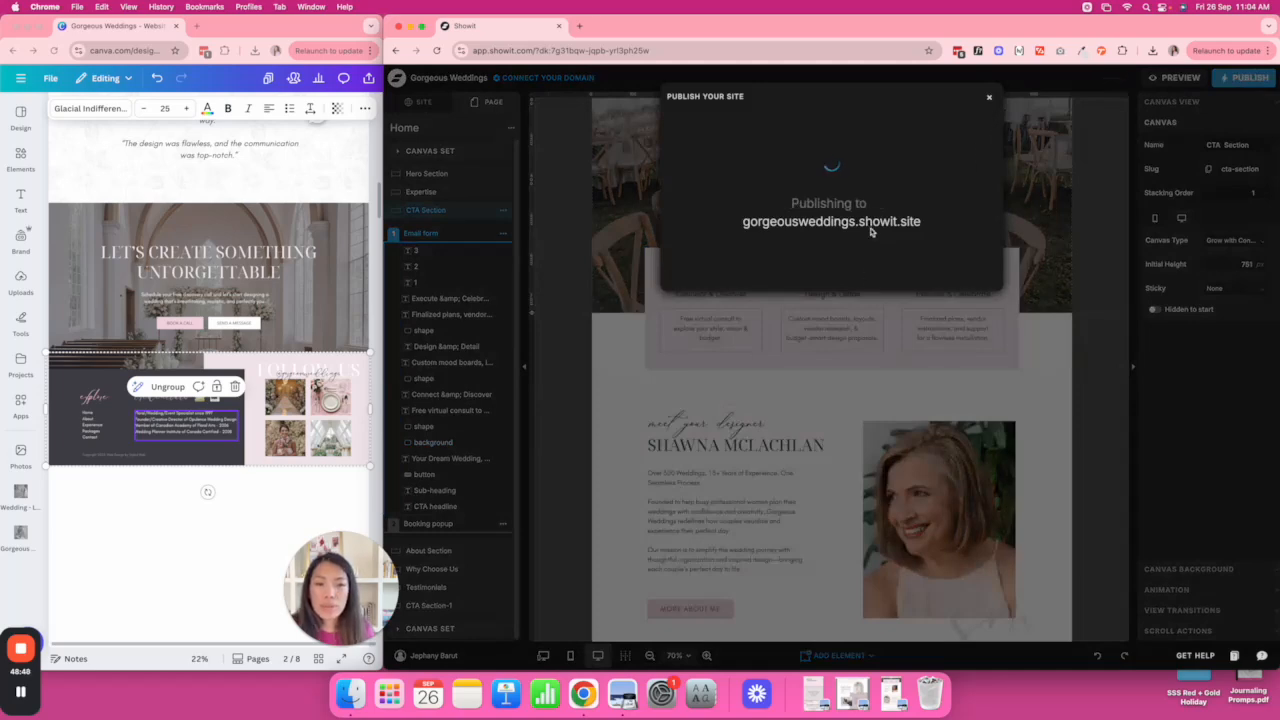
left_click(885, 238)
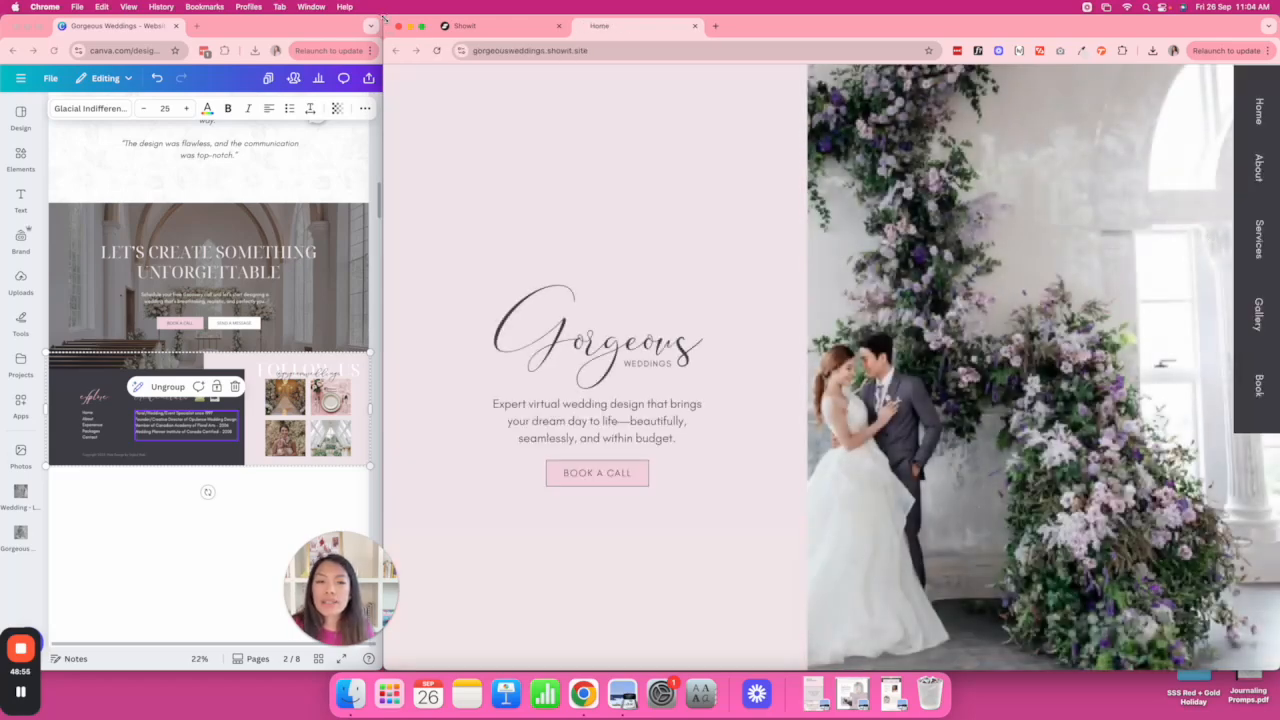
Shrink and reposition the live site's window, then scroll the page down to the footer.
left_click_drag(385, 17, 446, 103)
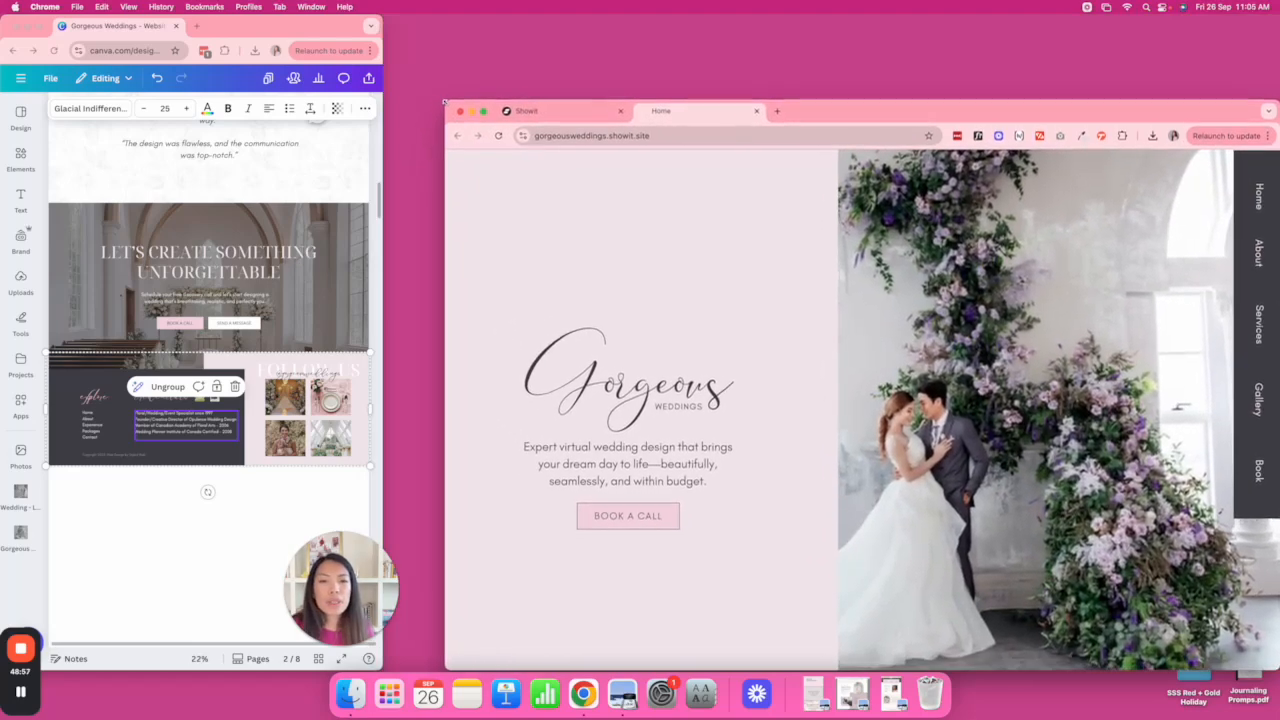
left_click_drag(823, 115, 779, 53)
scroll(1056, 320, "down", 2)
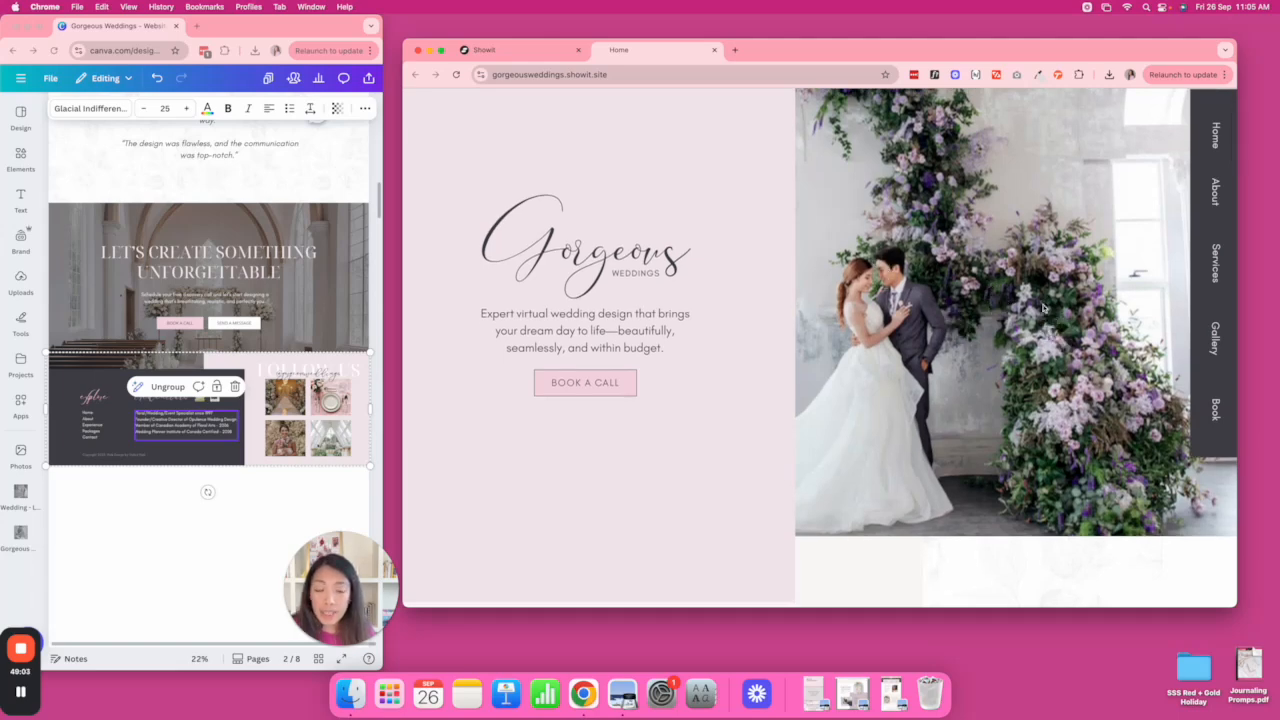
scroll(1043, 308, "down", 3)
scroll(1043, 308, "up", 5)
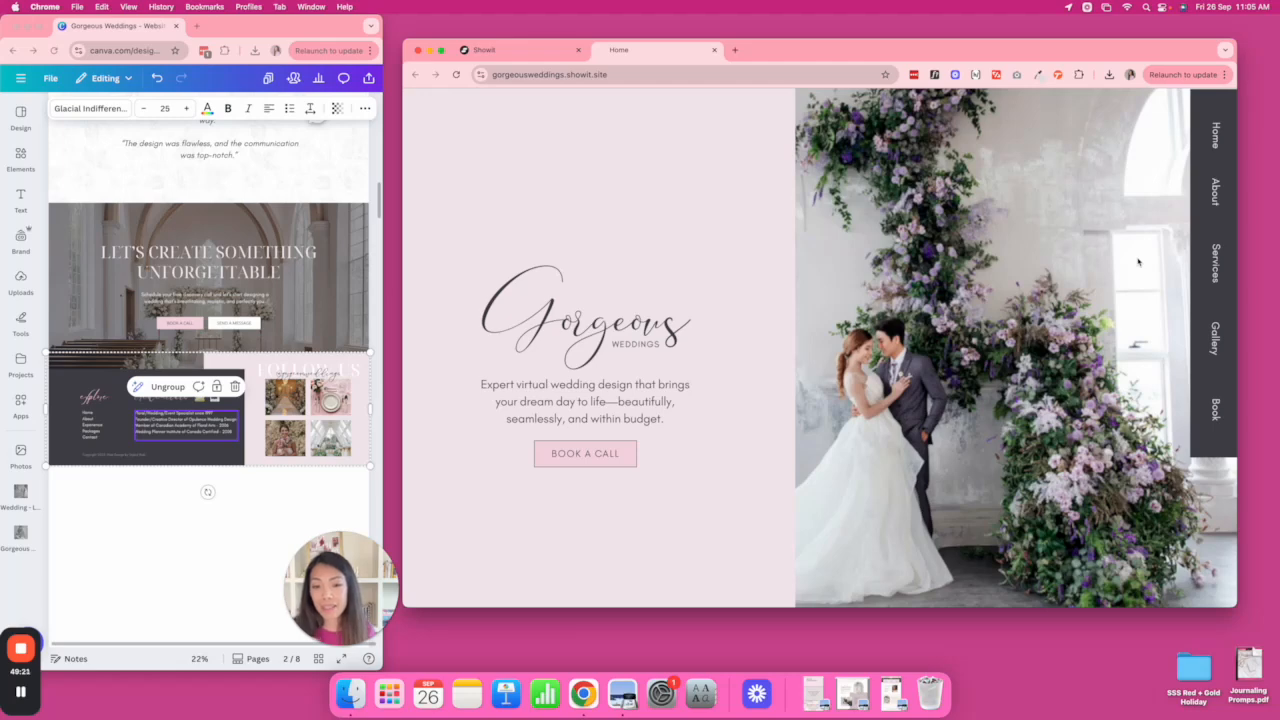
scroll(1138, 262, "down", 5)
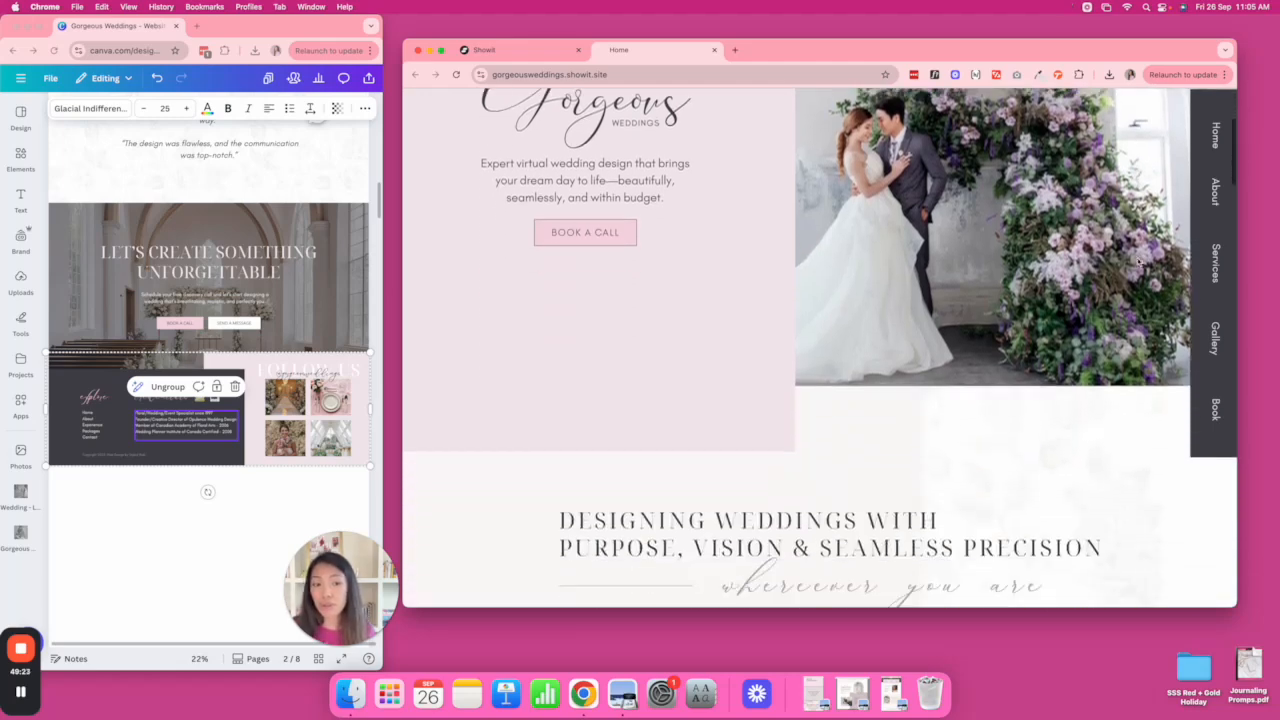
scroll(1138, 262, "down", 5)
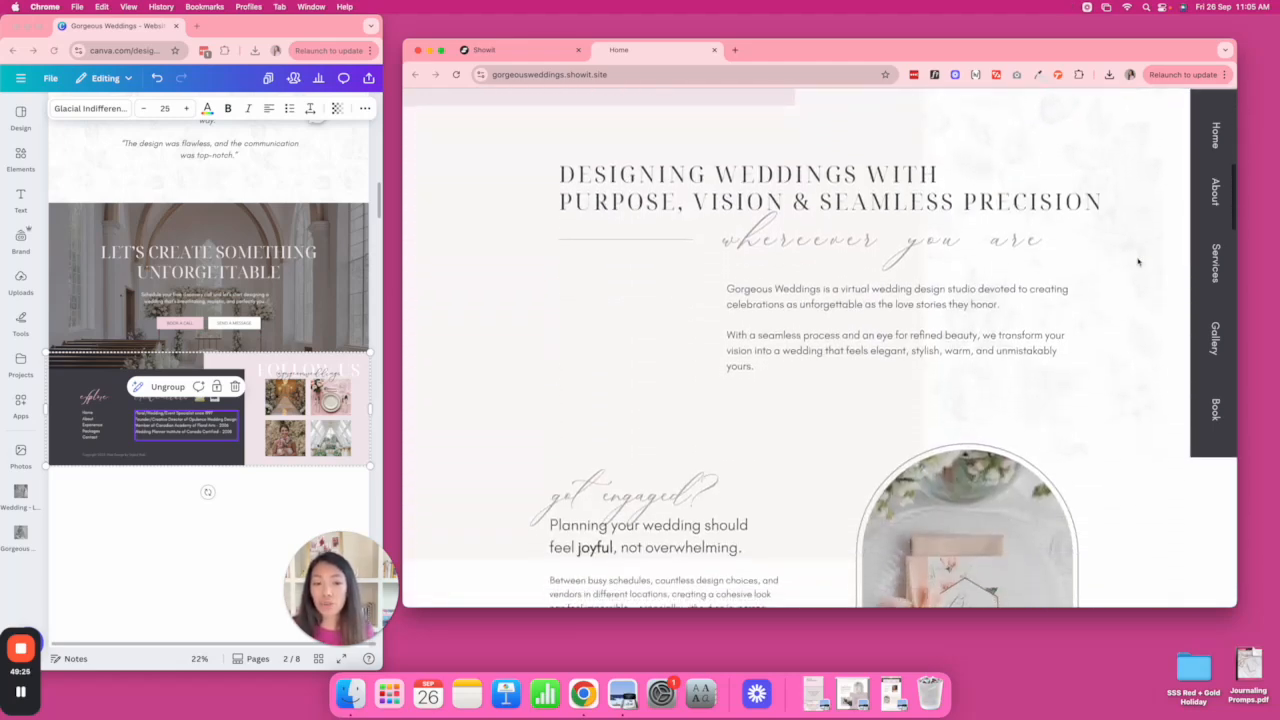
scroll(1138, 262, "down", 5)
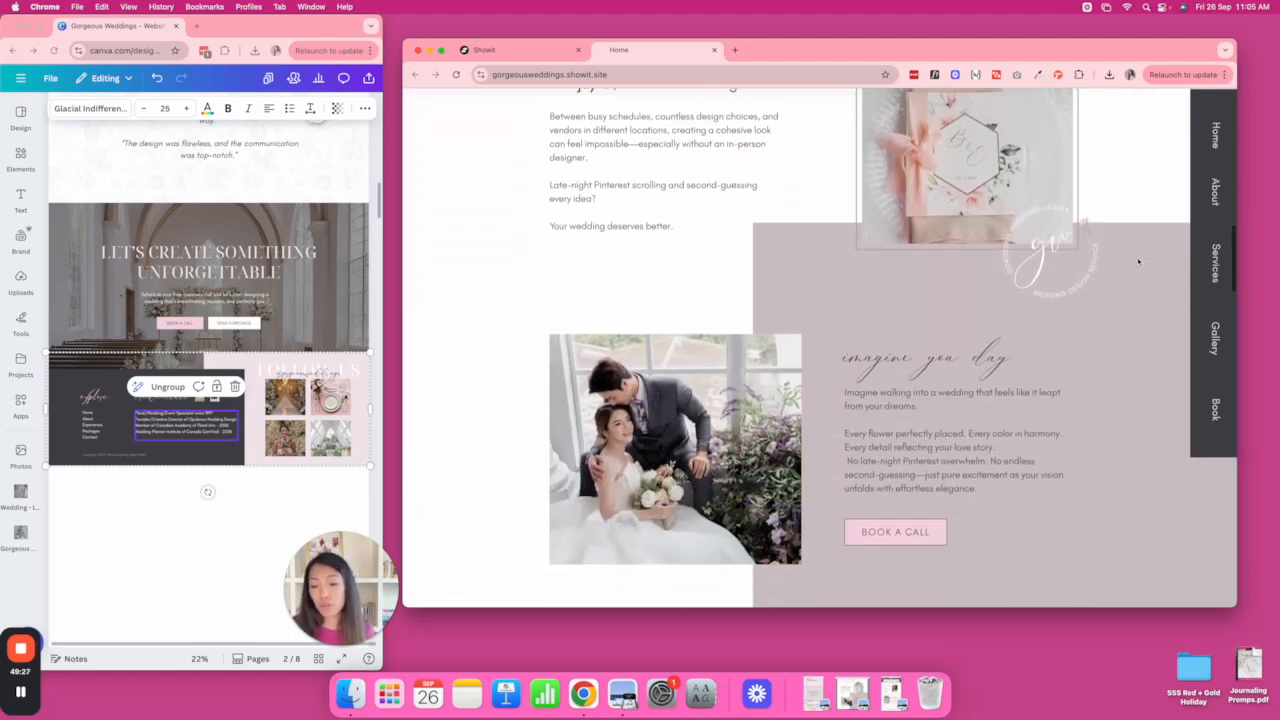
scroll(1138, 262, "down", 3)
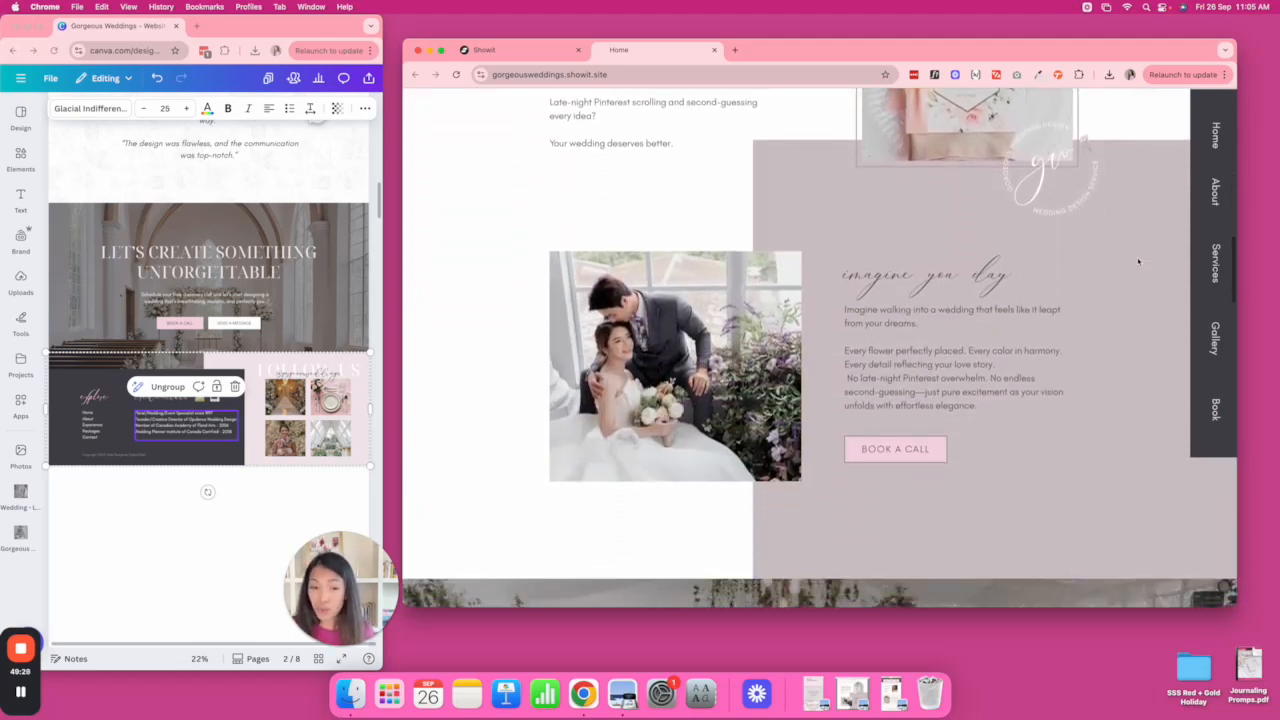
scroll(1138, 262, "down", 5)
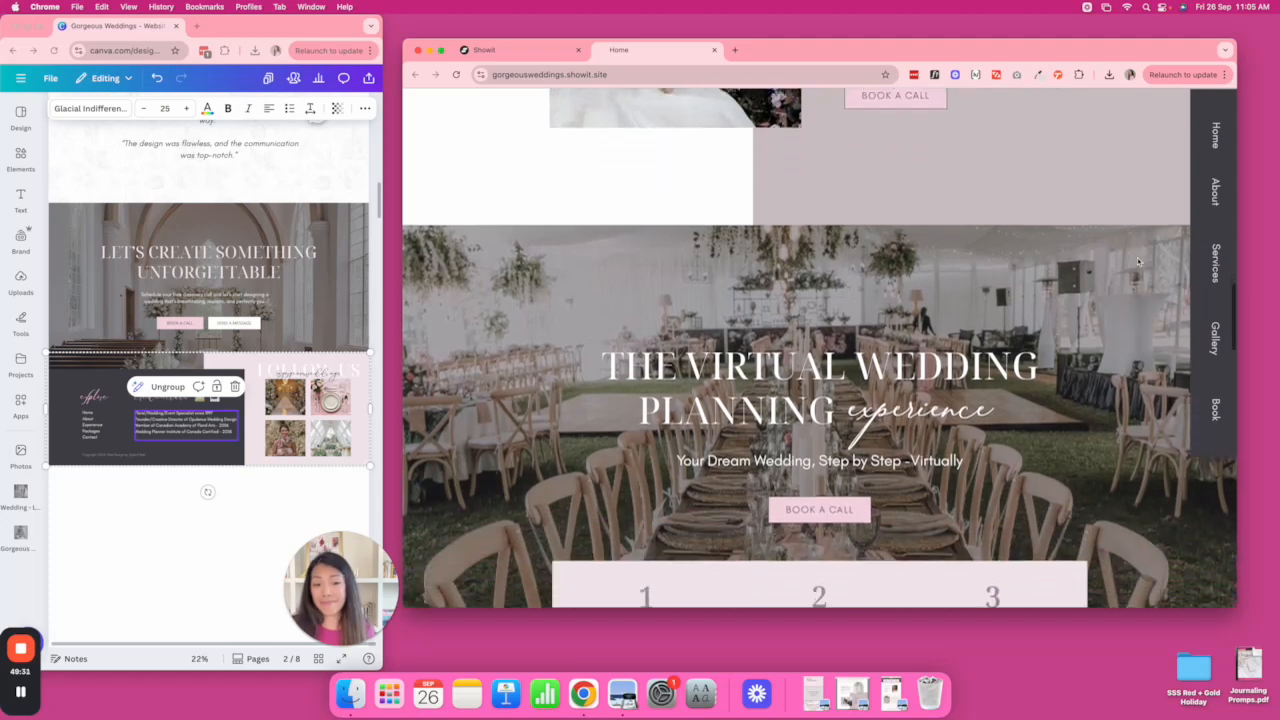
scroll(1138, 262, "down", 8)
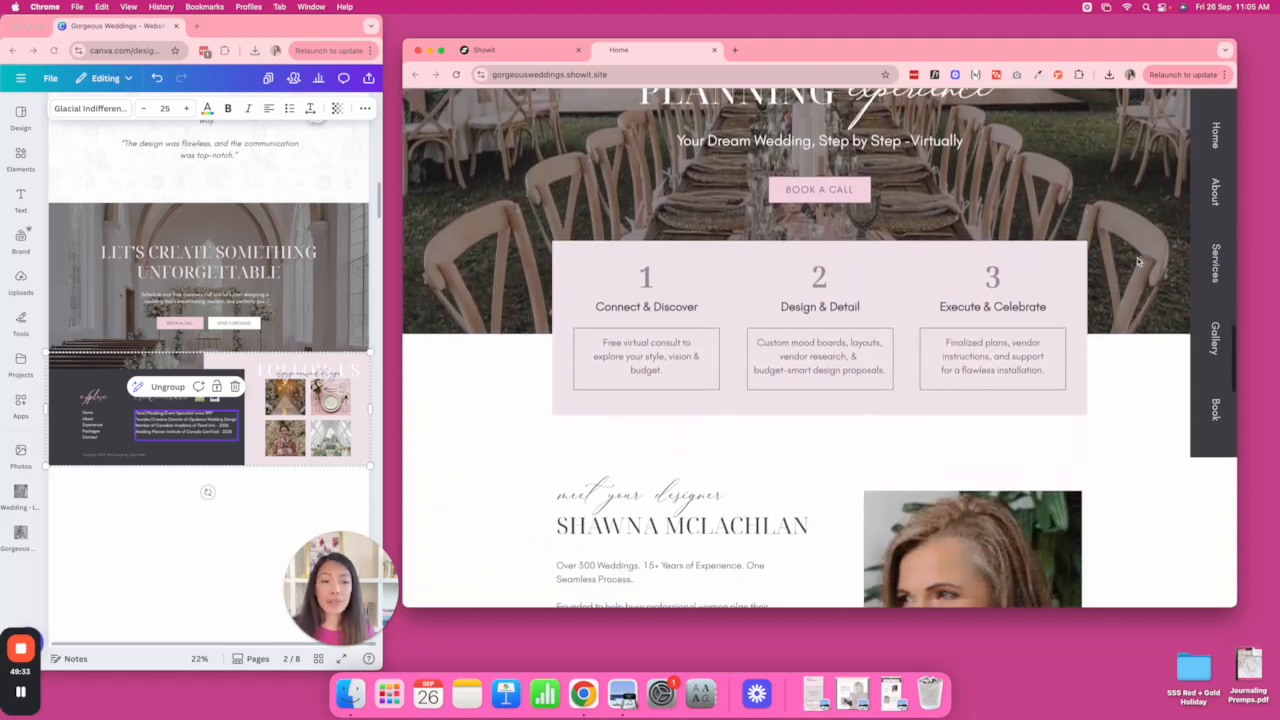
scroll(1138, 262, "down", 12)
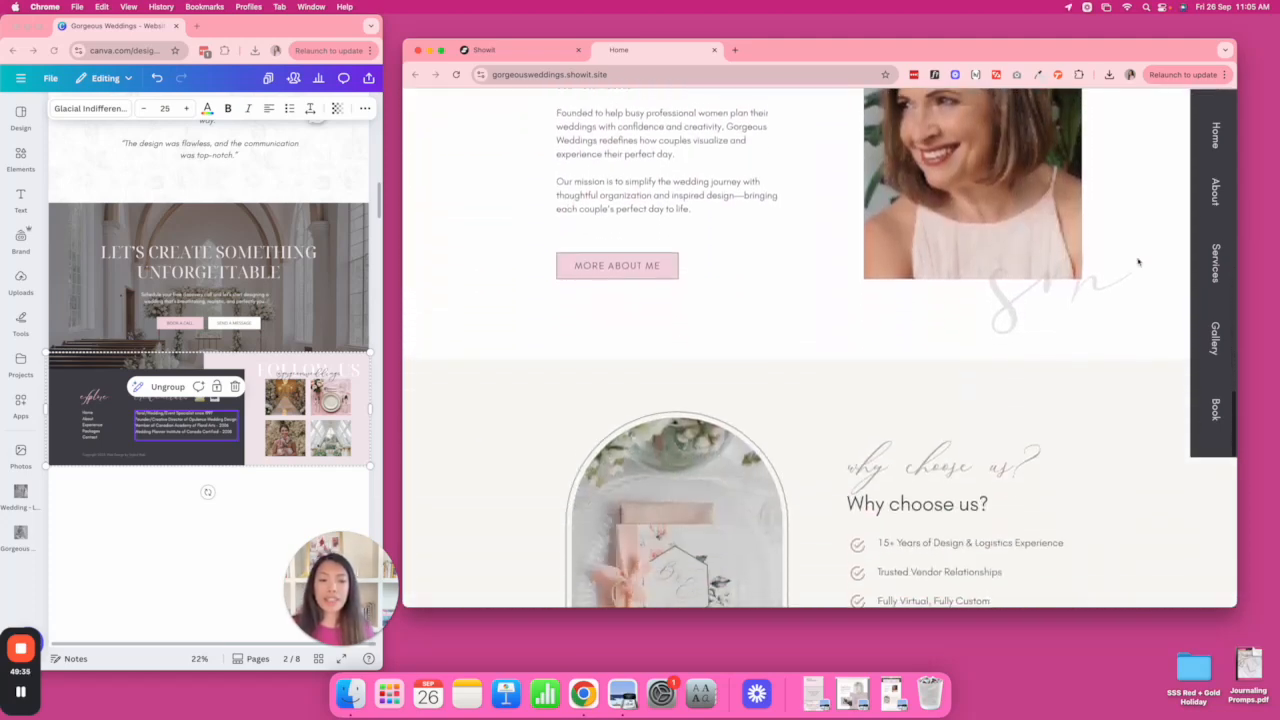
scroll(1138, 262, "down", 15)
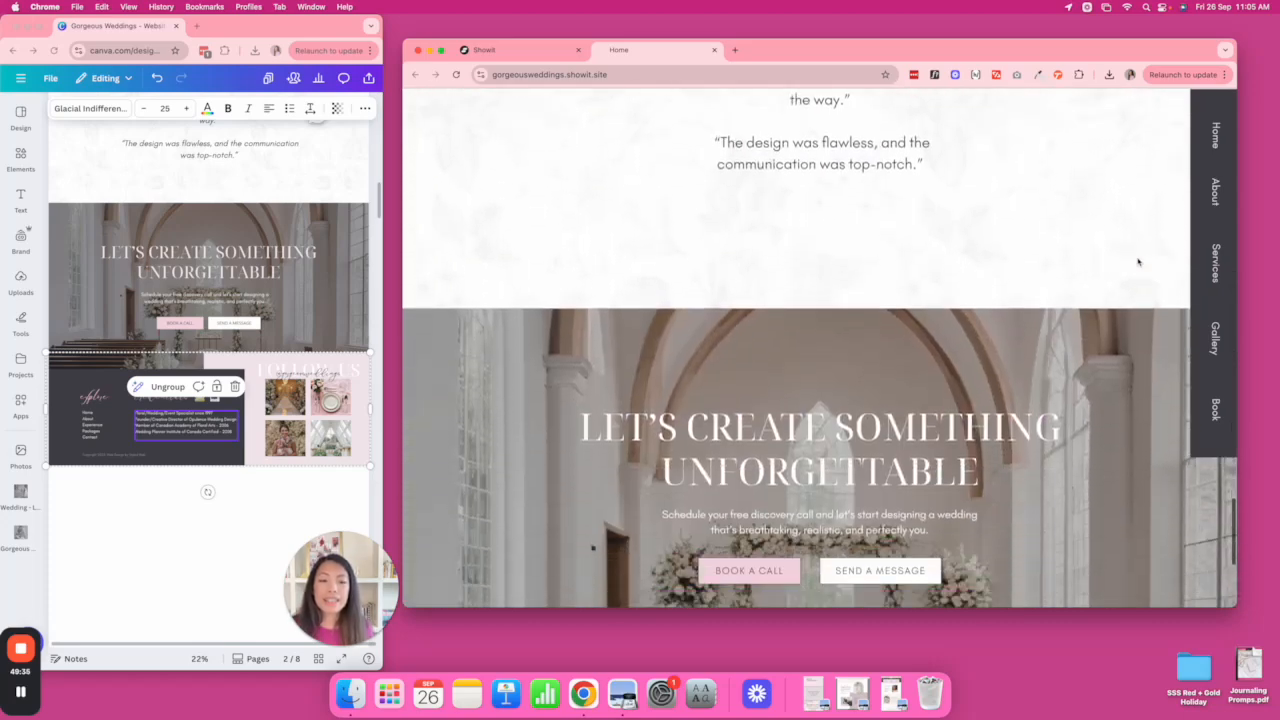
scroll(1138, 262, "down", 3)
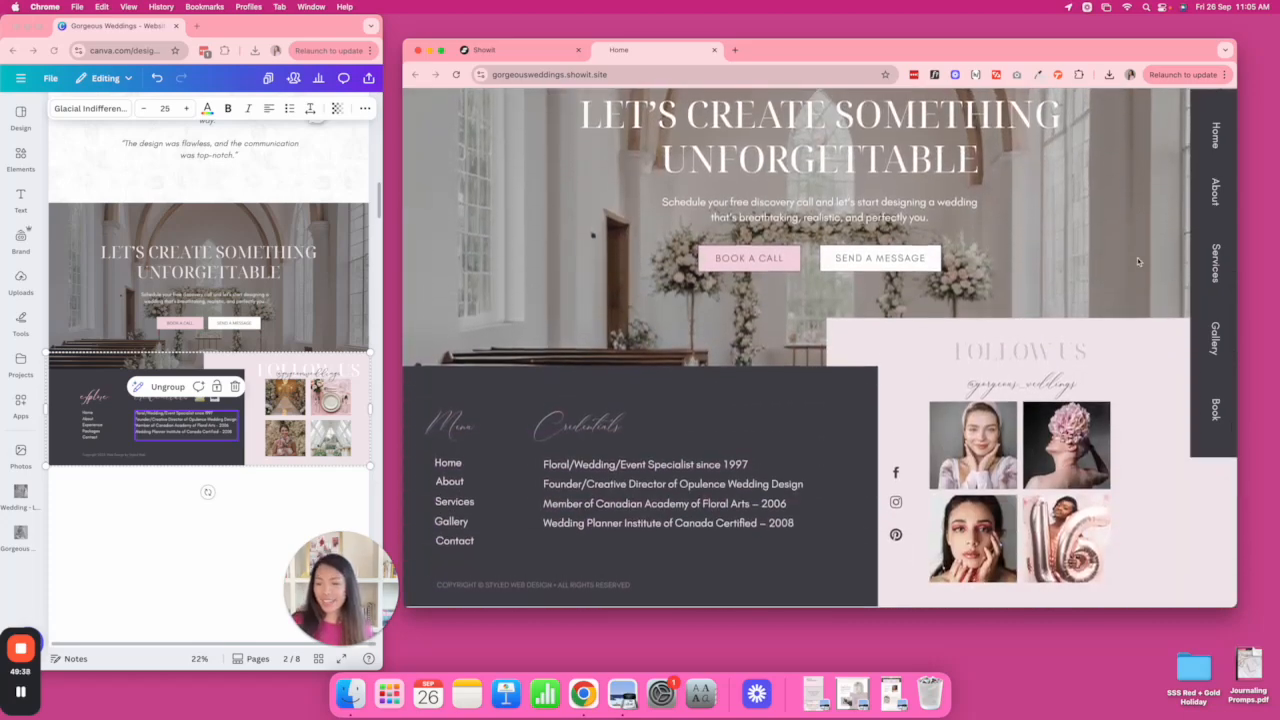